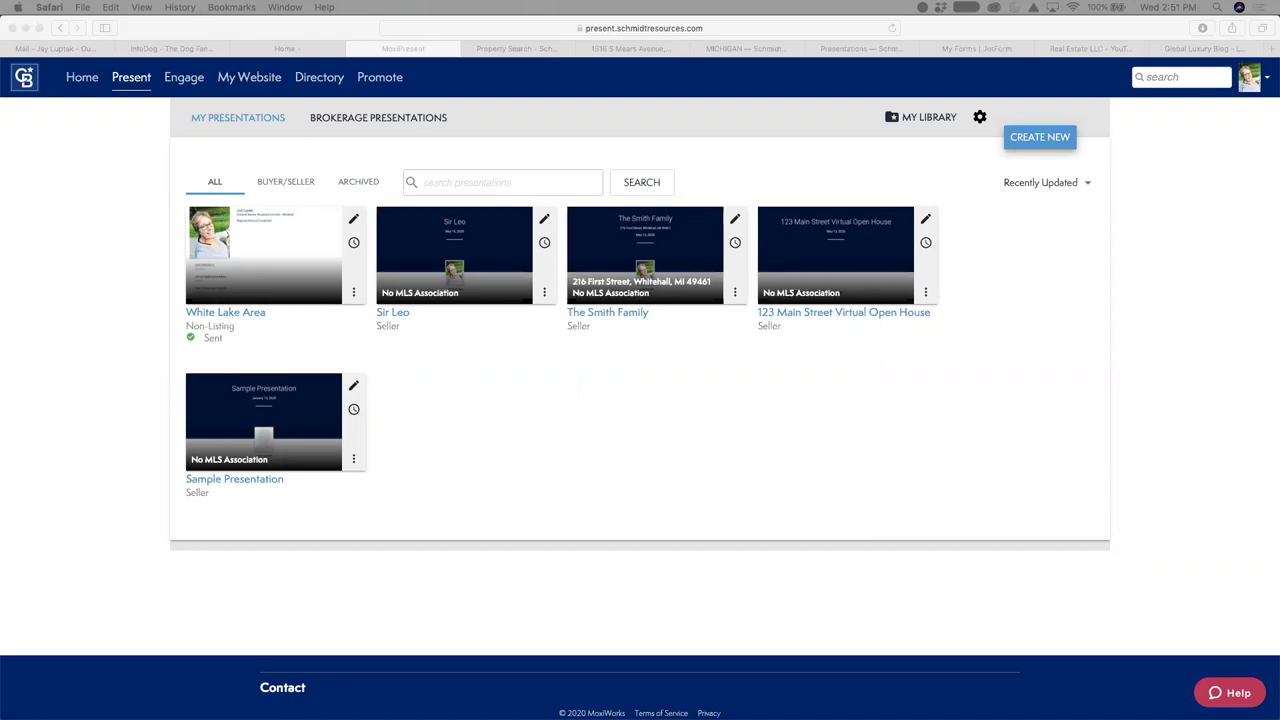
Go to the Schmidt Real Estate Hub home page at hub.schmidtresources.com
{"action": "left_click", "coordinate": [75, 80]}
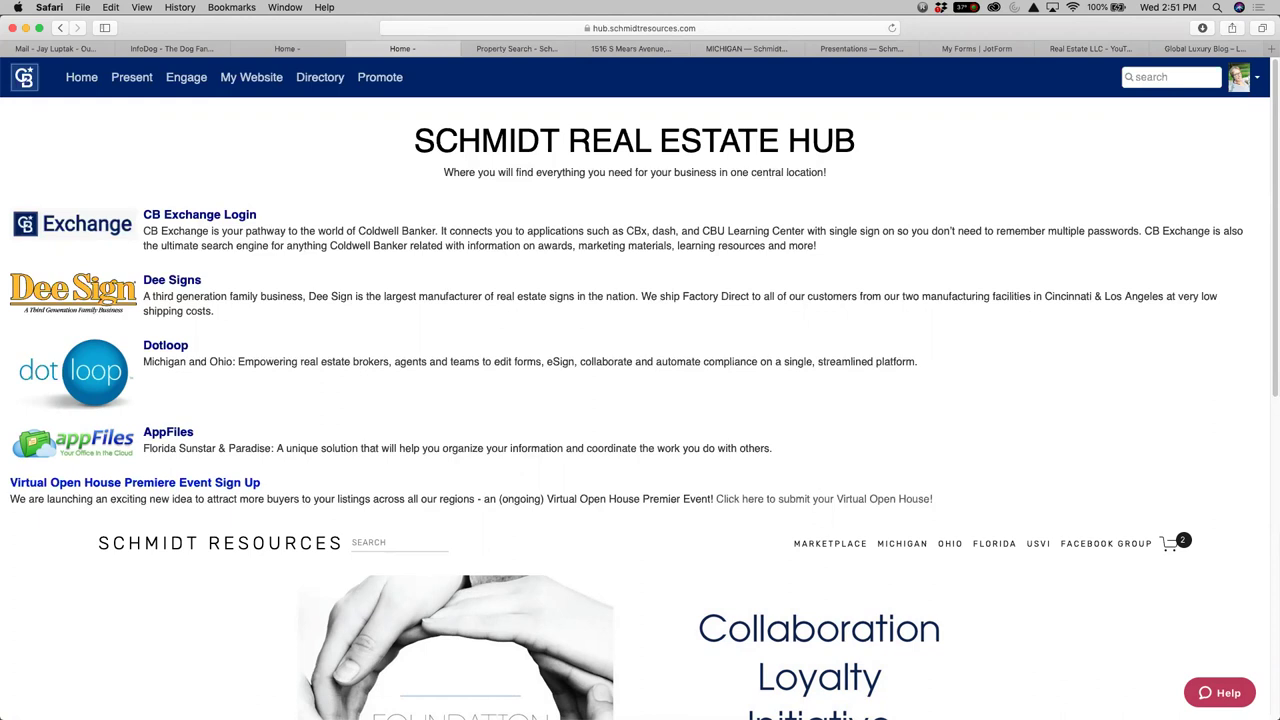
Switch from Safari to Finder, leaving the Schmidt Real Estate Hub page loaded
{"action": "key", "text": "super+Tab"}
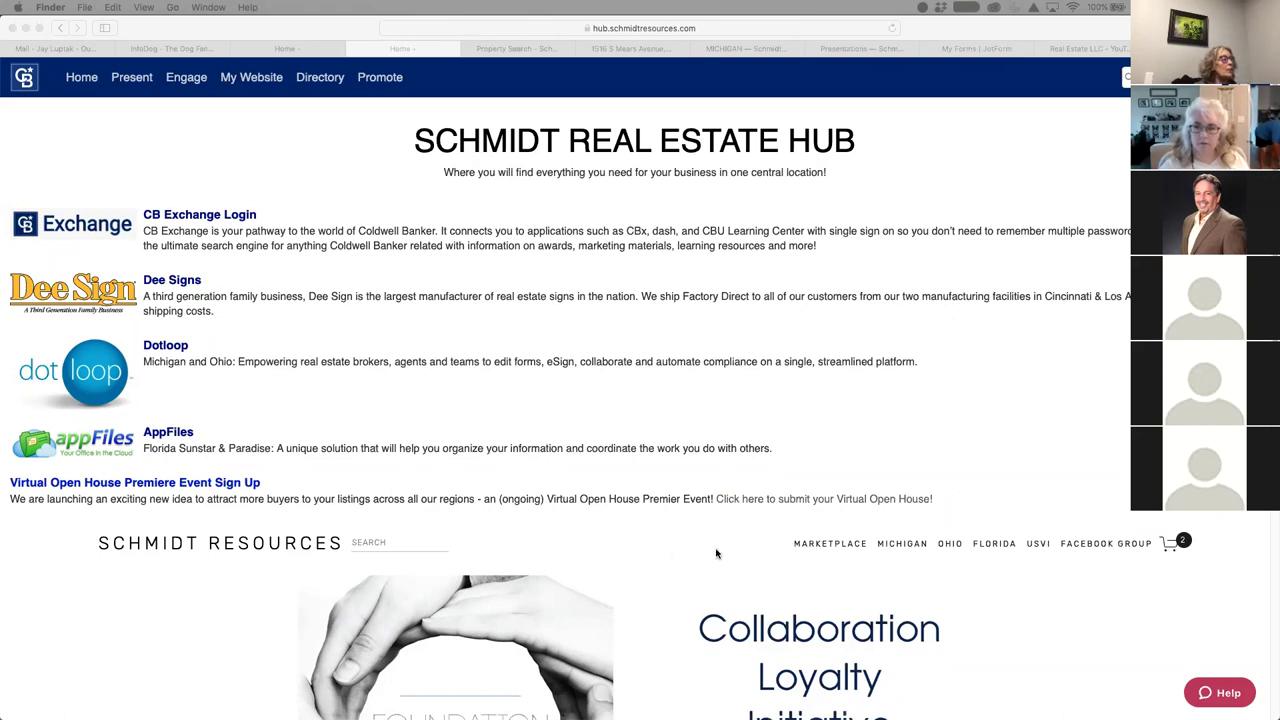
{"action": "mouse_move", "coordinate": [448, 695]}
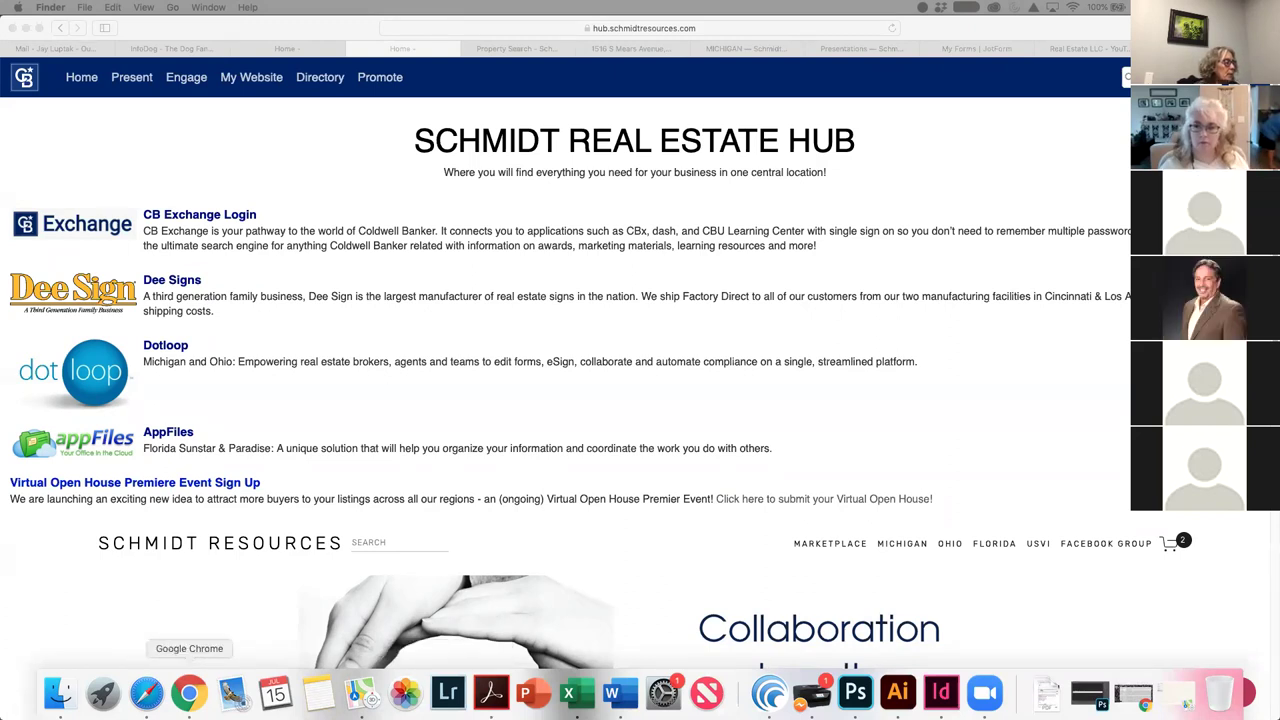
In Chrome's Gmail Inbox (88), open the Newsletter email and scroll to its View Presentation link
{"action": "left_click", "coordinate": [187, 693]}
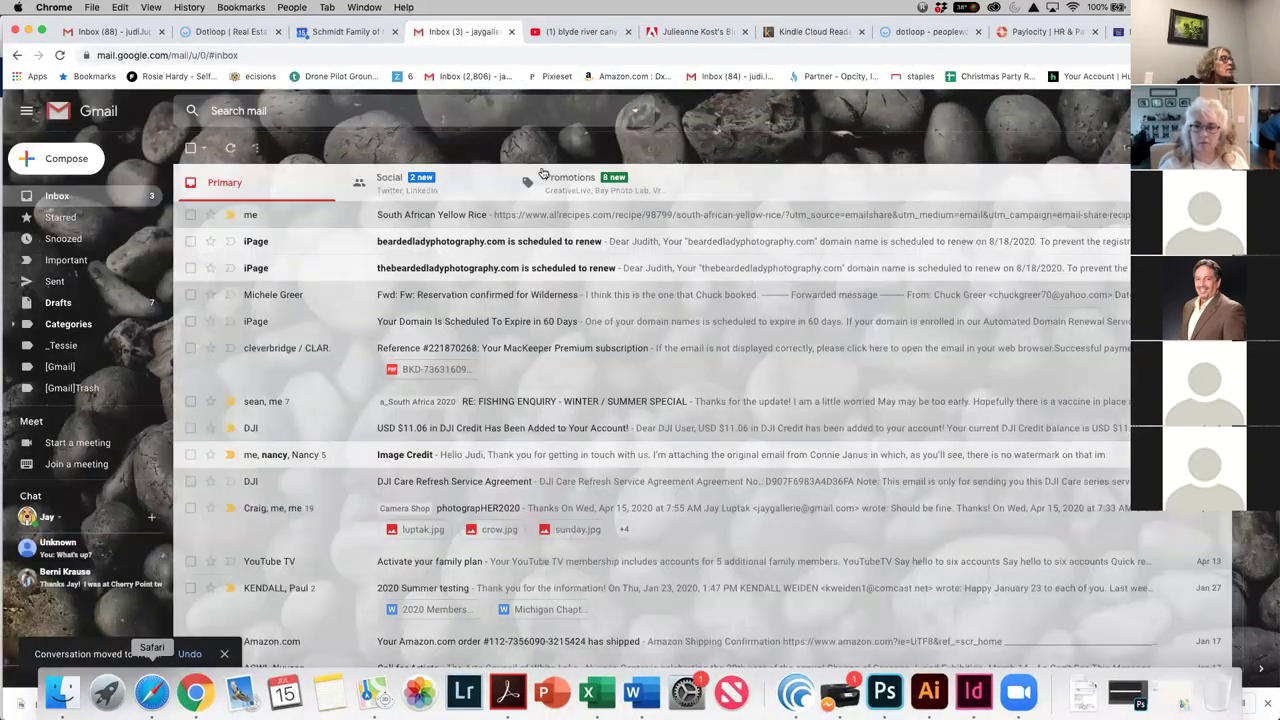
{"action": "left_click", "coordinate": [130, 33]}
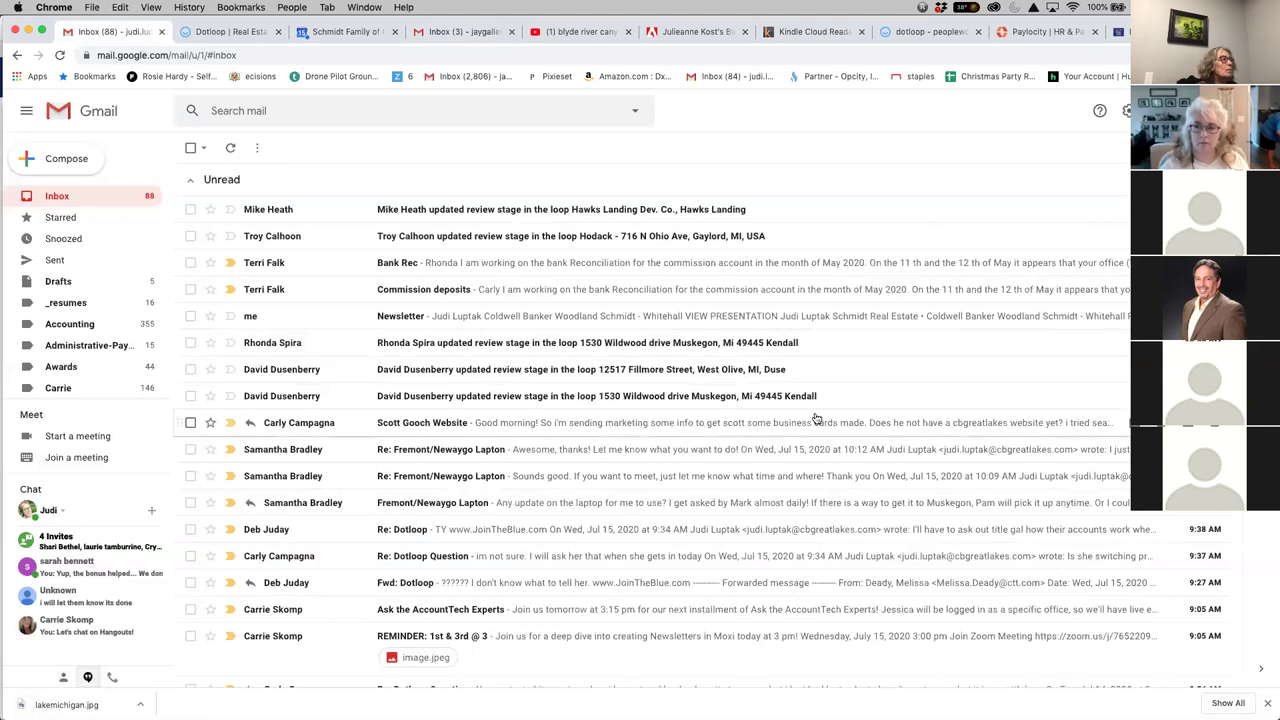
{"action": "left_click", "coordinate": [565, 325]}
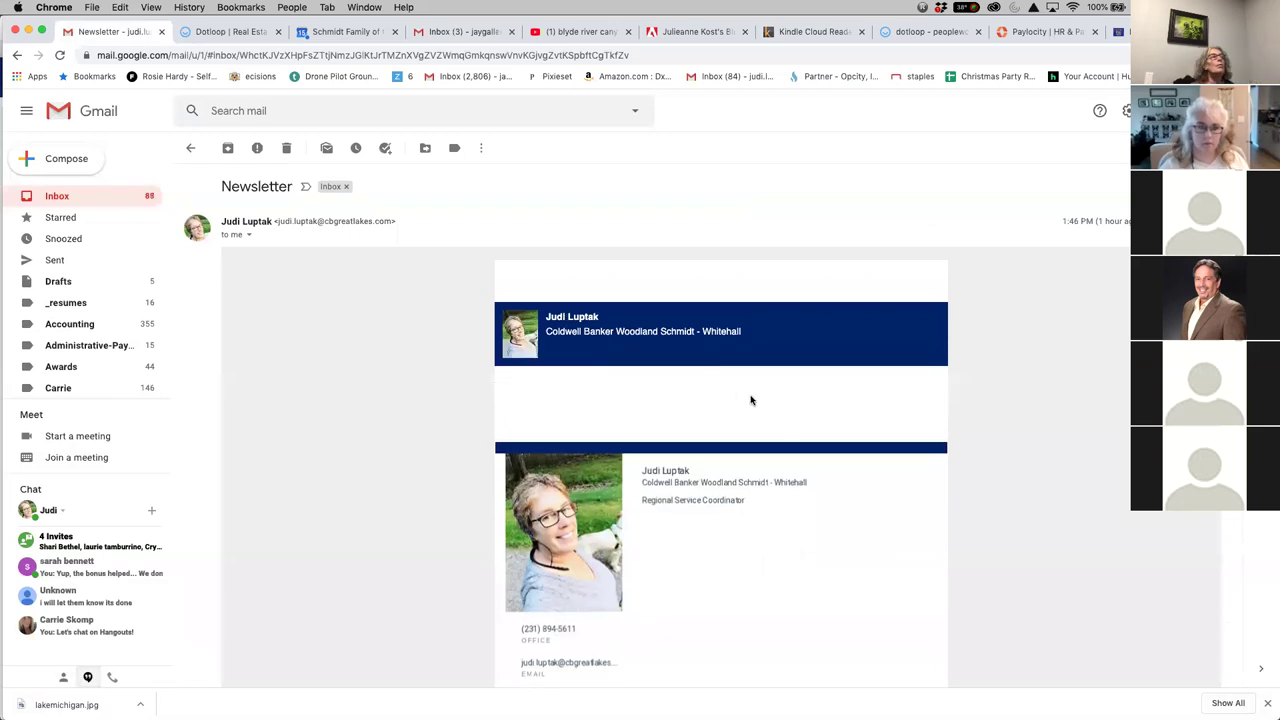
{"action": "scroll", "coordinate": [949, 571], "scroll_direction": "down", "scroll_amount": 2}
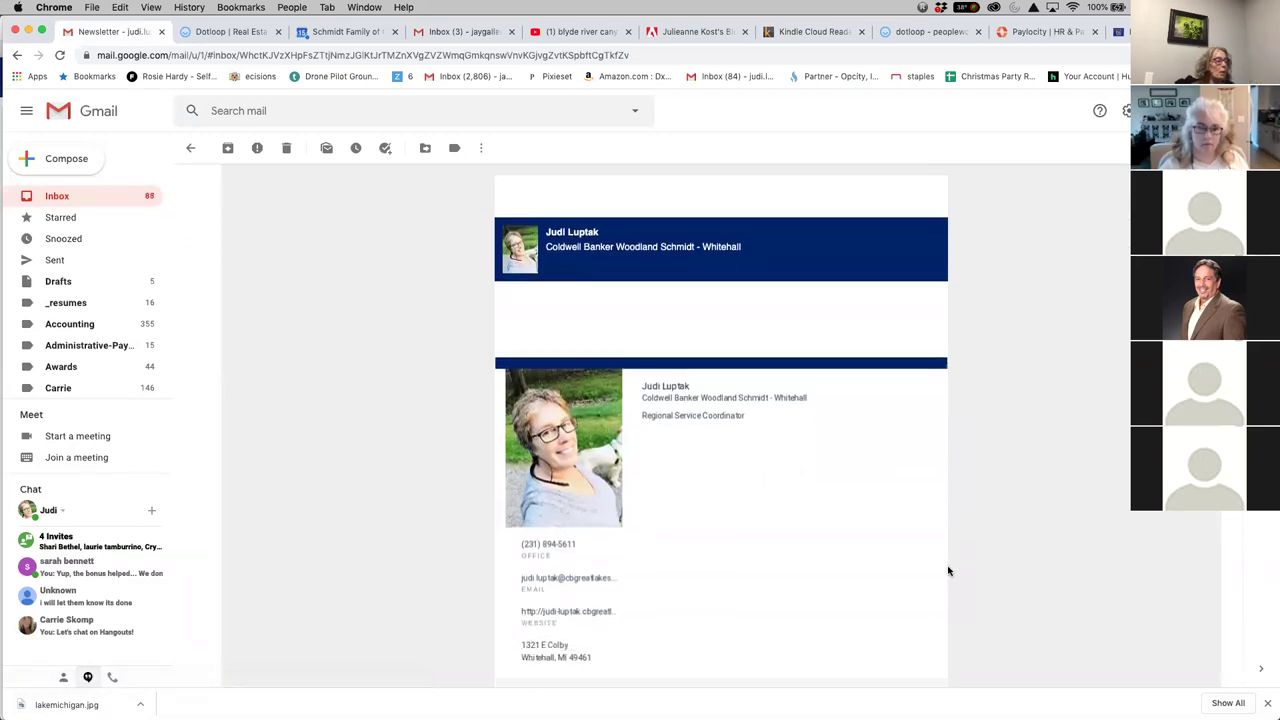
{"action": "scroll", "coordinate": [949, 571], "scroll_direction": "down", "scroll_amount": 1}
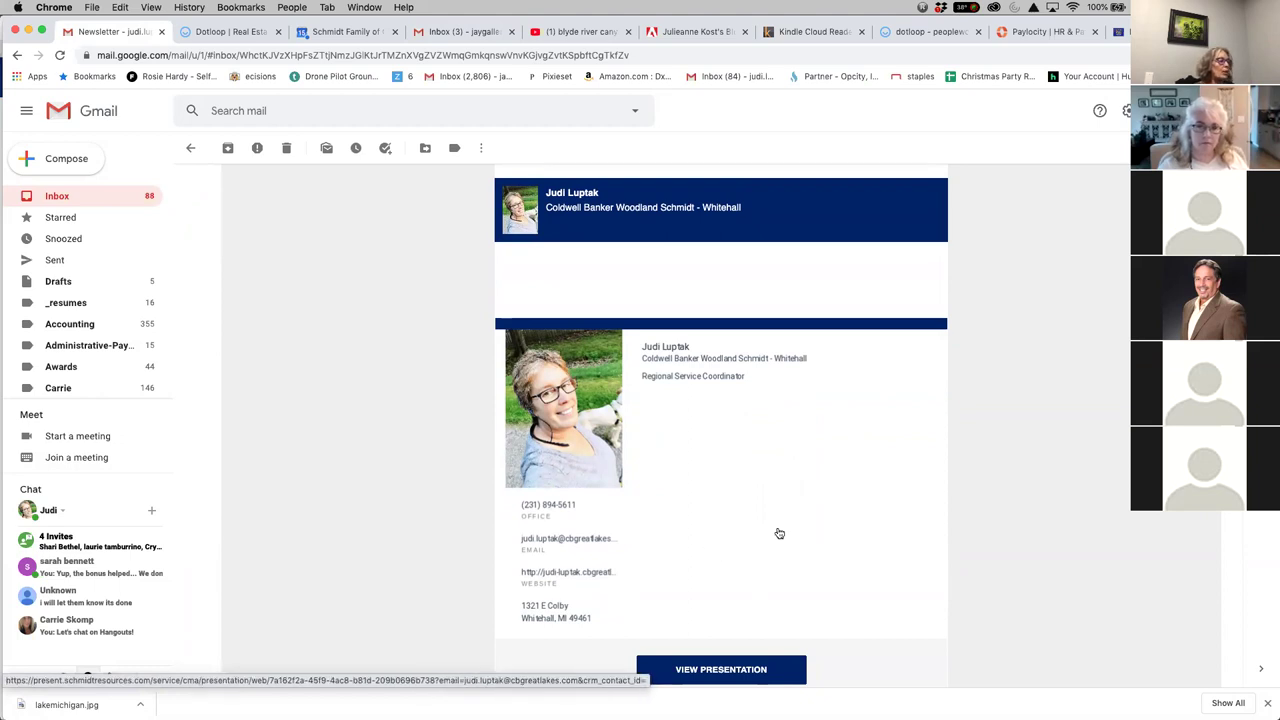
{"action": "scroll", "coordinate": [890, 590], "scroll_direction": "down", "scroll_amount": 1}
{"action": "scroll", "coordinate": [889, 583], "scroll_direction": "up", "scroll_amount": 4}
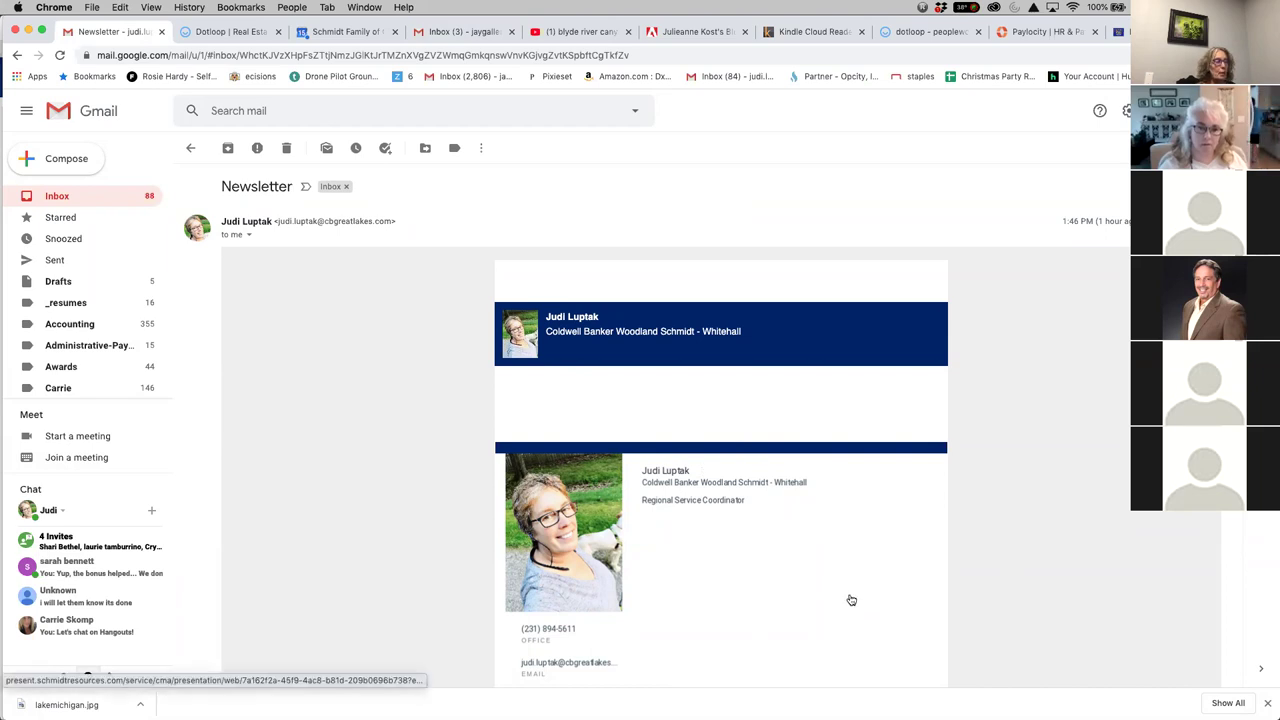
{"action": "scroll", "coordinate": [851, 600], "scroll_direction": "down", "scroll_amount": 4}
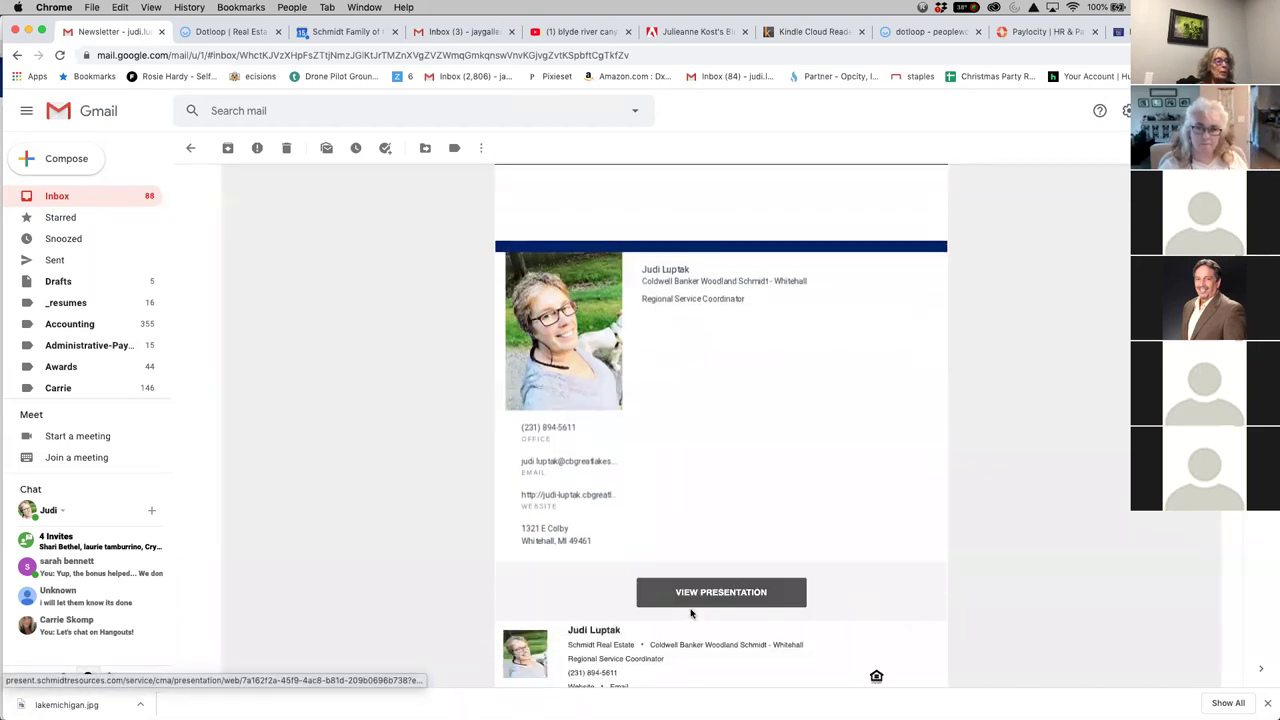
Open the White Lake Newsletter presentation from the email and scroll down through it
{"action": "left_click", "coordinate": [724, 592]}
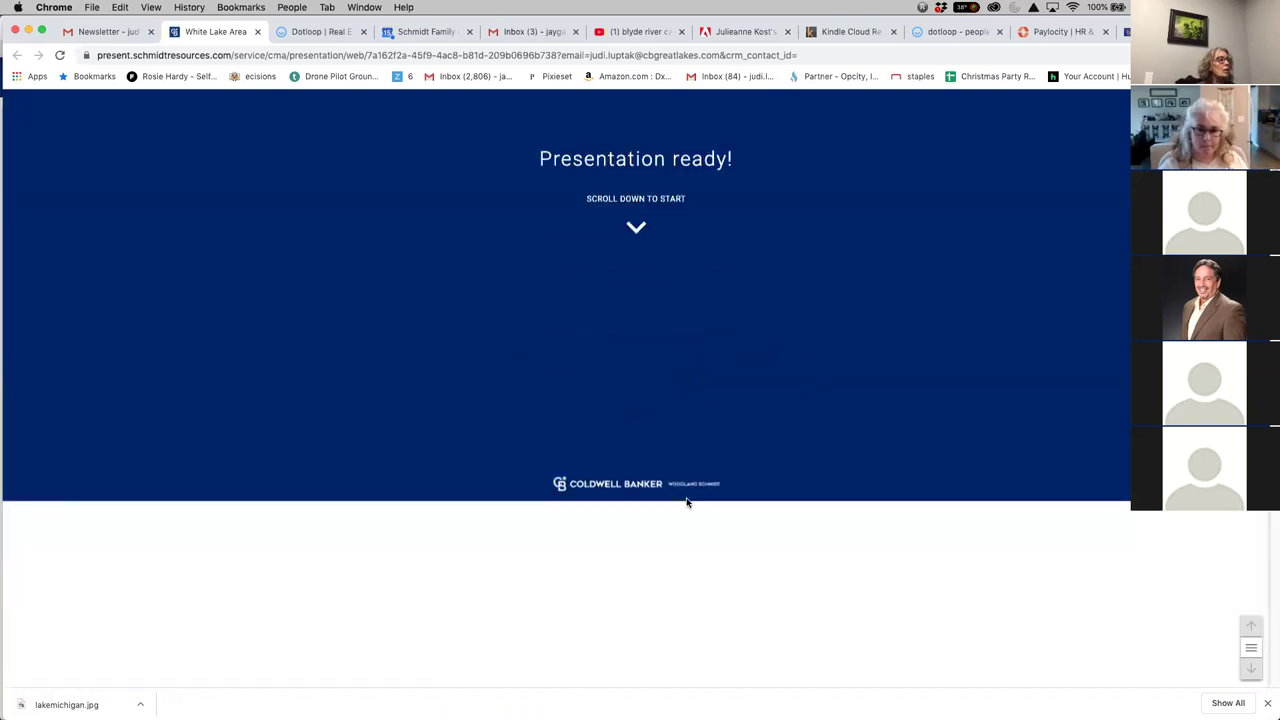
{"action": "scroll", "coordinate": [684, 502], "scroll_direction": "down", "scroll_amount": 3}
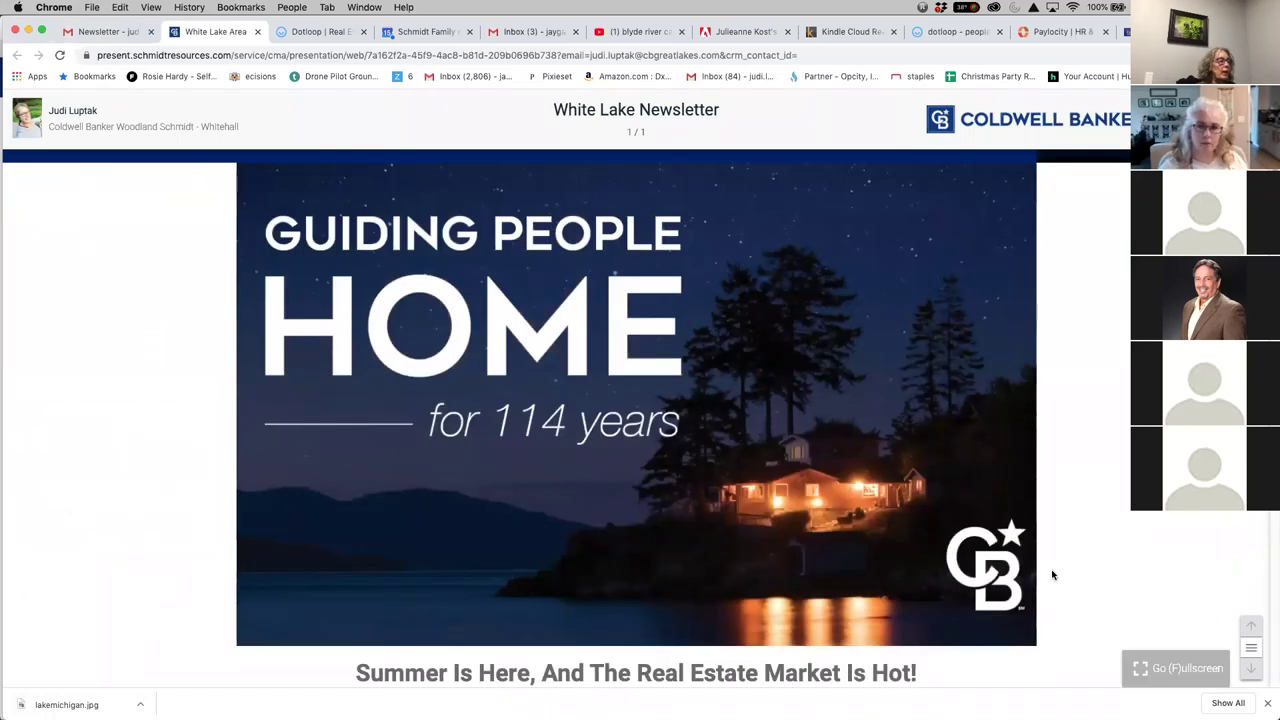
{"action": "scroll", "coordinate": [1052, 575], "scroll_direction": "down", "scroll_amount": 2}
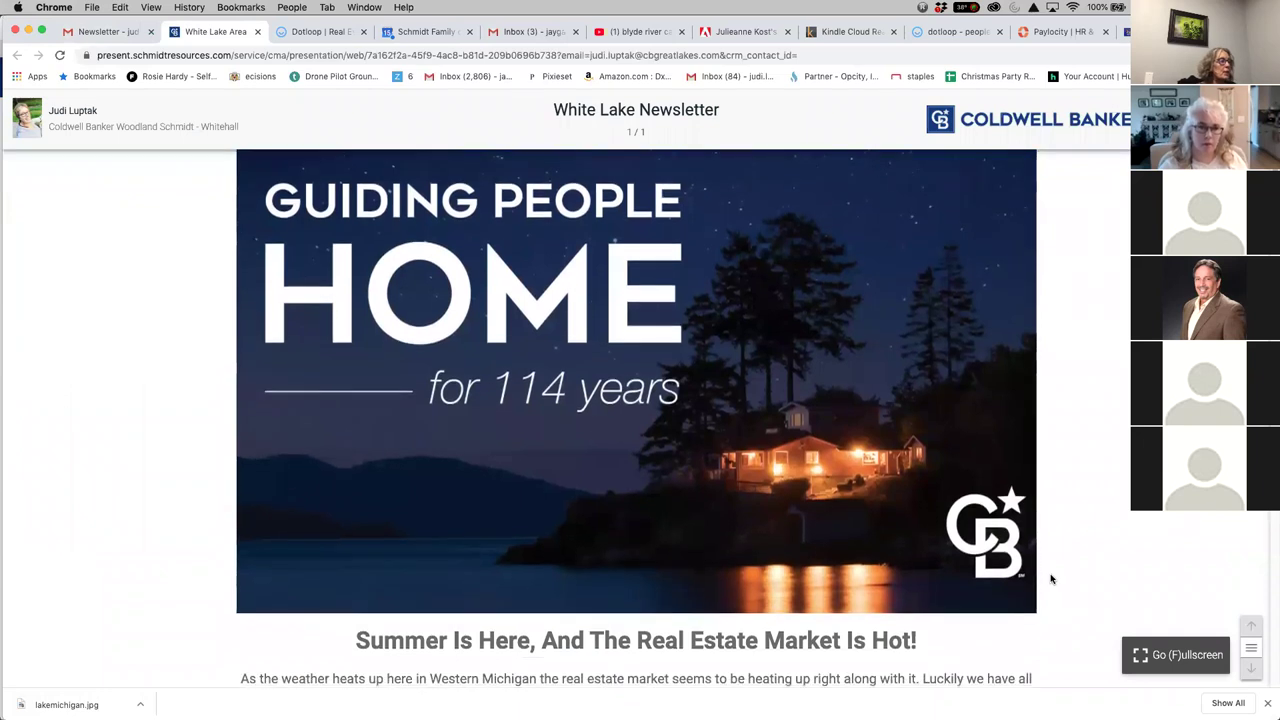
{"action": "scroll", "coordinate": [1051, 578], "scroll_direction": "down", "scroll_amount": 3}
{"action": "scroll", "coordinate": [1051, 578], "scroll_direction": "down", "scroll_amount": 2}
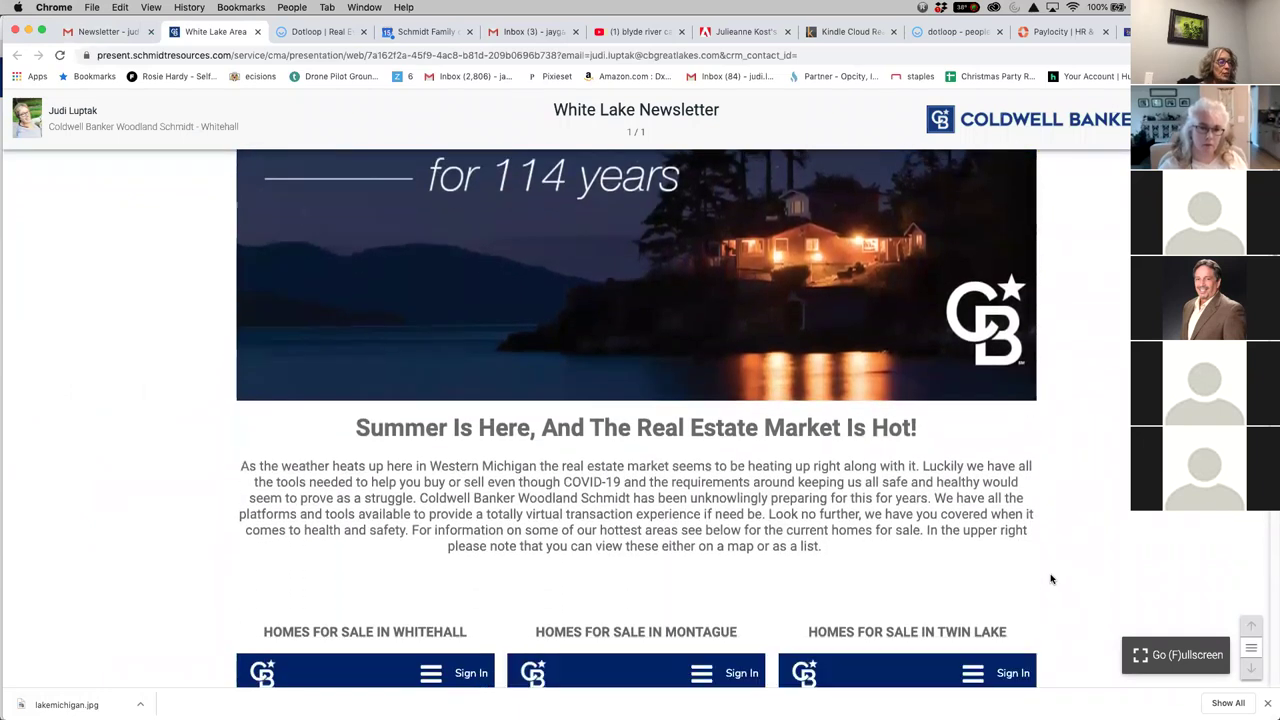
{"action": "scroll", "coordinate": [1051, 578], "scroll_direction": "down", "scroll_amount": 4}
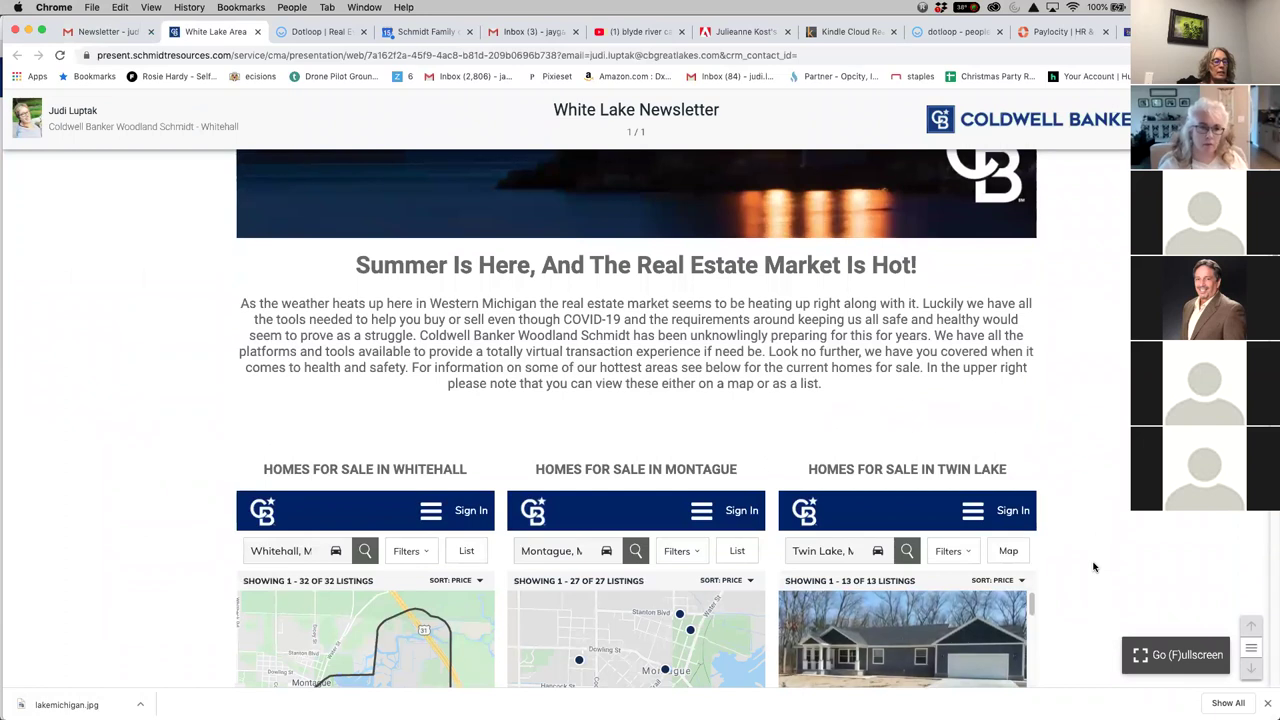
{"action": "scroll", "coordinate": [1093, 567], "scroll_direction": "down", "scroll_amount": 2}
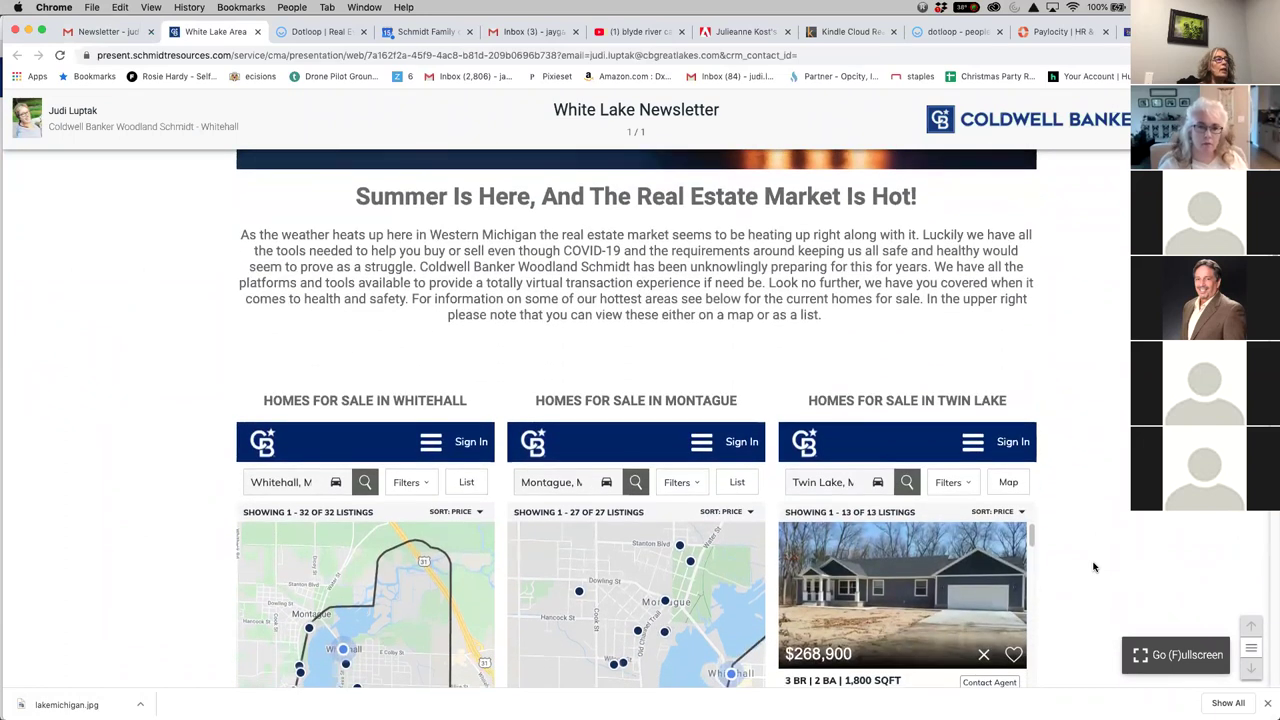
Scroll to the Coldwell Banker slideshow and advance it to the next page
{"action": "scroll", "coordinate": [1093, 567], "scroll_direction": "up", "scroll_amount": 3}
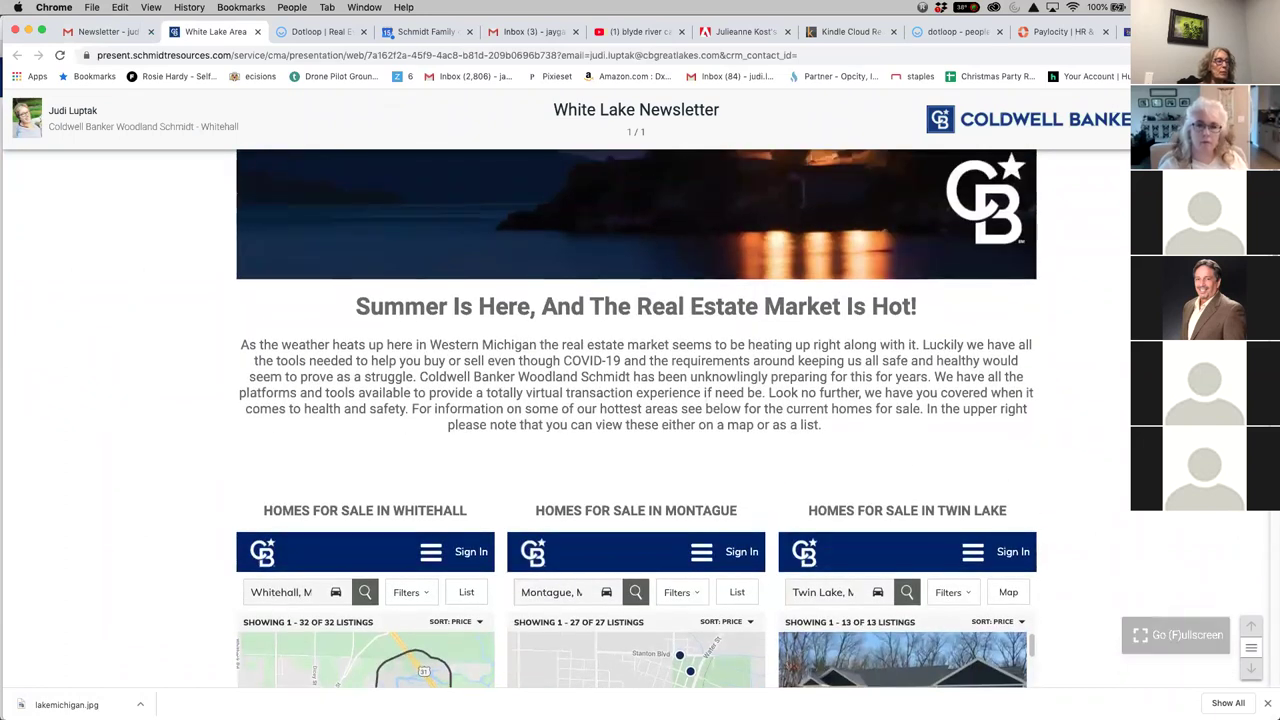
{"action": "scroll", "coordinate": [872, 568], "scroll_direction": "down", "scroll_amount": 4}
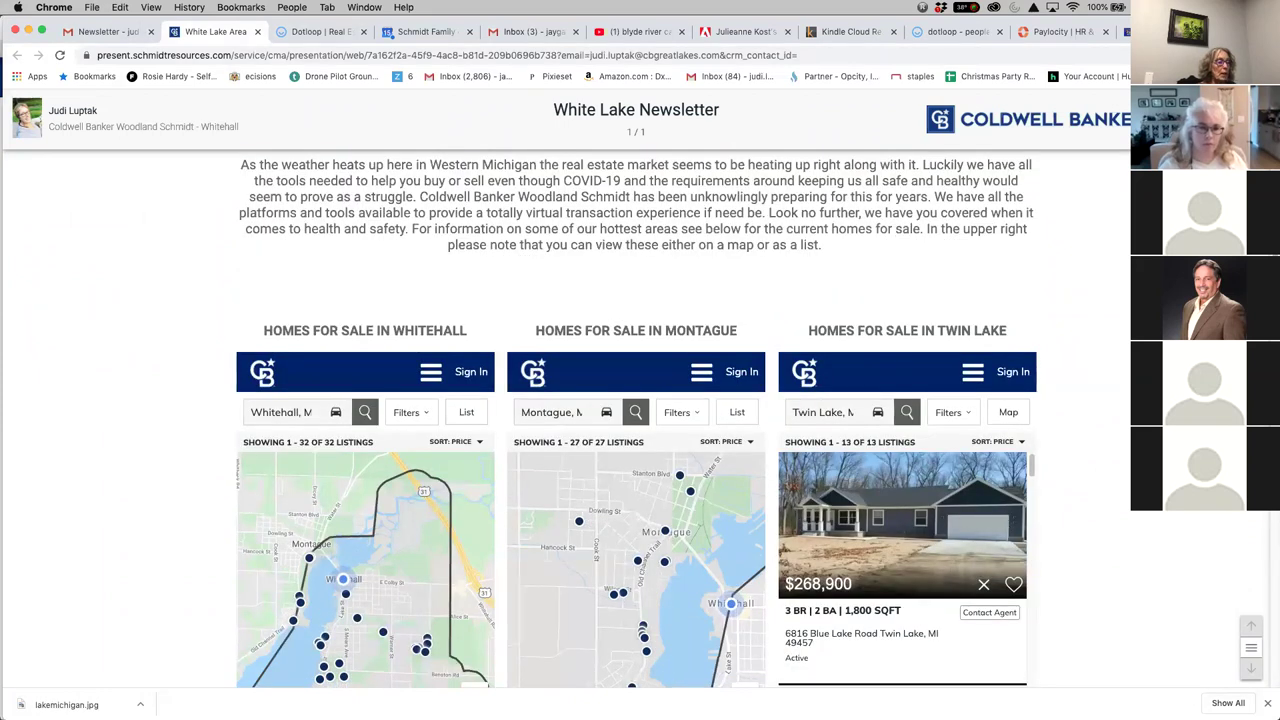
{"action": "scroll", "coordinate": [1092, 571], "scroll_direction": "down", "scroll_amount": 9}
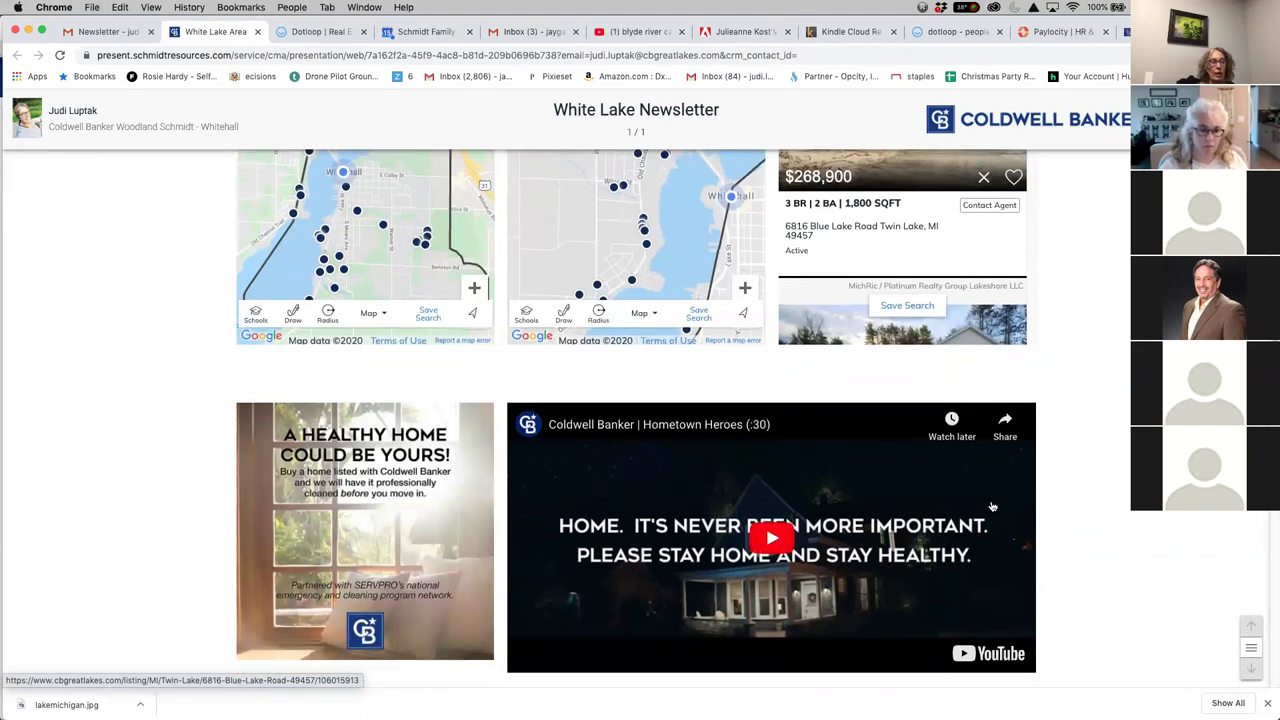
{"action": "scroll", "coordinate": [1156, 567], "scroll_direction": "down", "scroll_amount": 6}
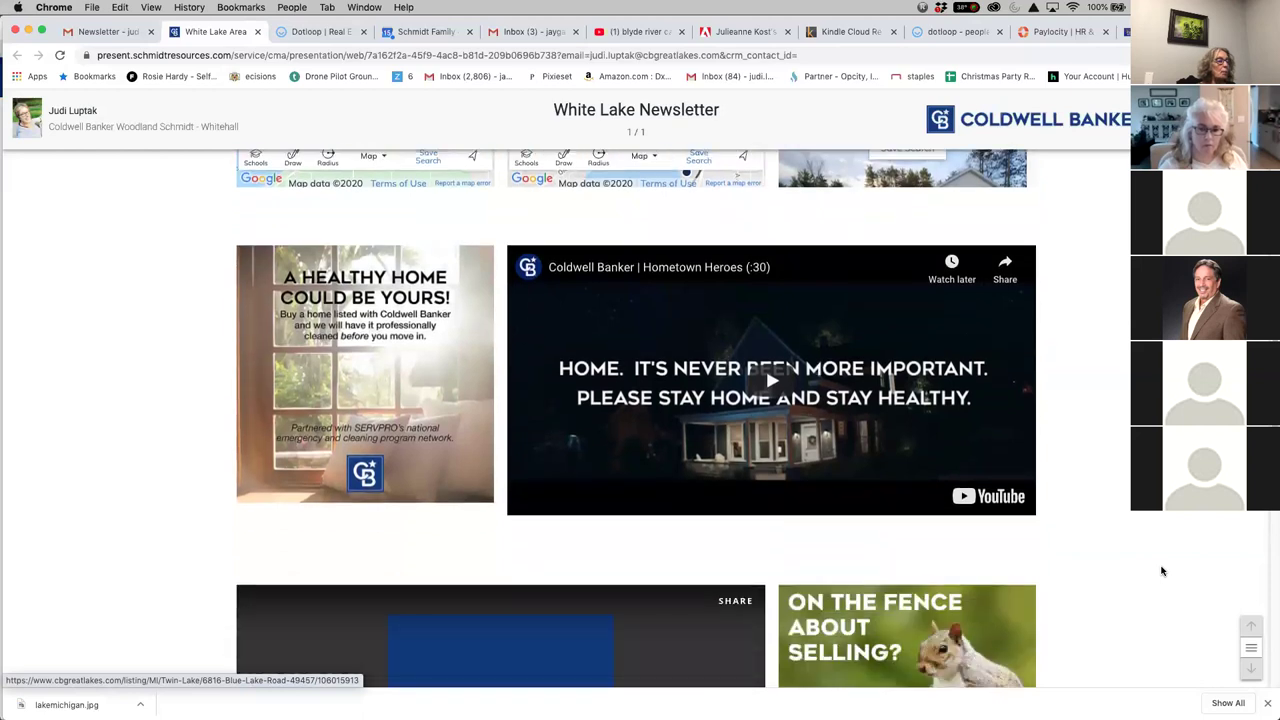
{"action": "scroll", "coordinate": [1161, 571], "scroll_direction": "down", "scroll_amount": 2}
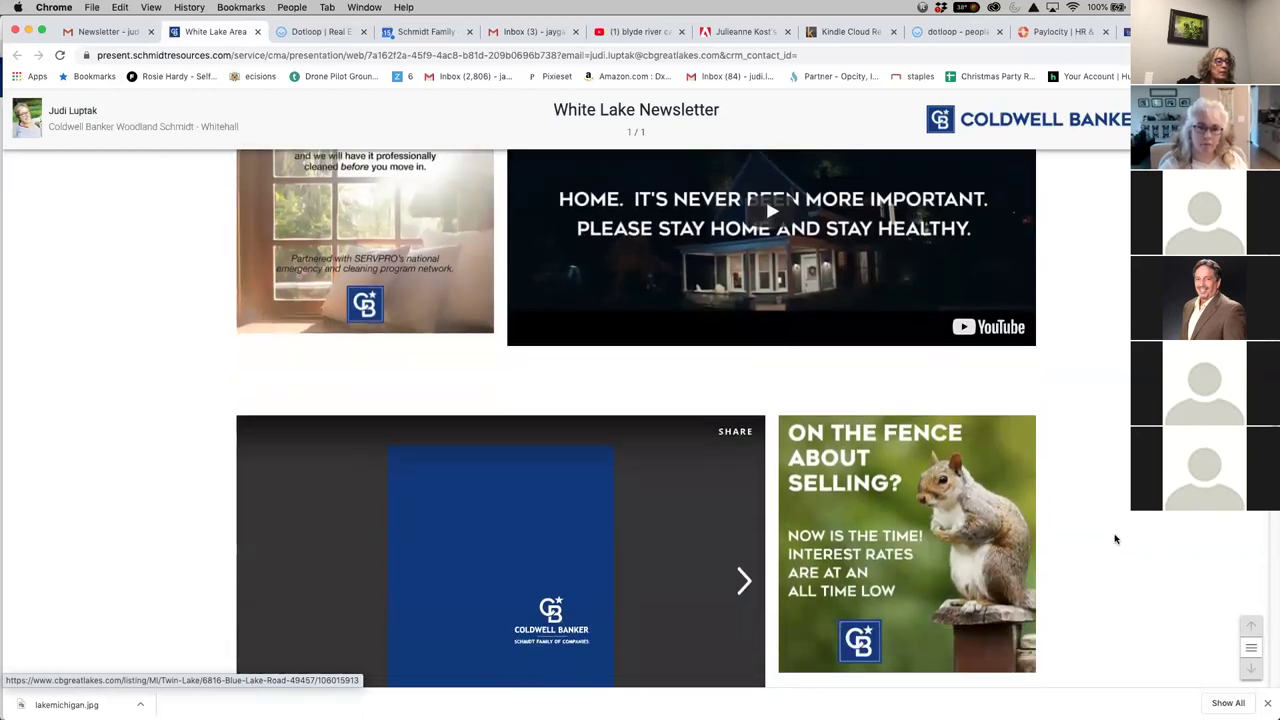
{"action": "scroll", "coordinate": [1113, 545], "scroll_direction": "down", "scroll_amount": 1}
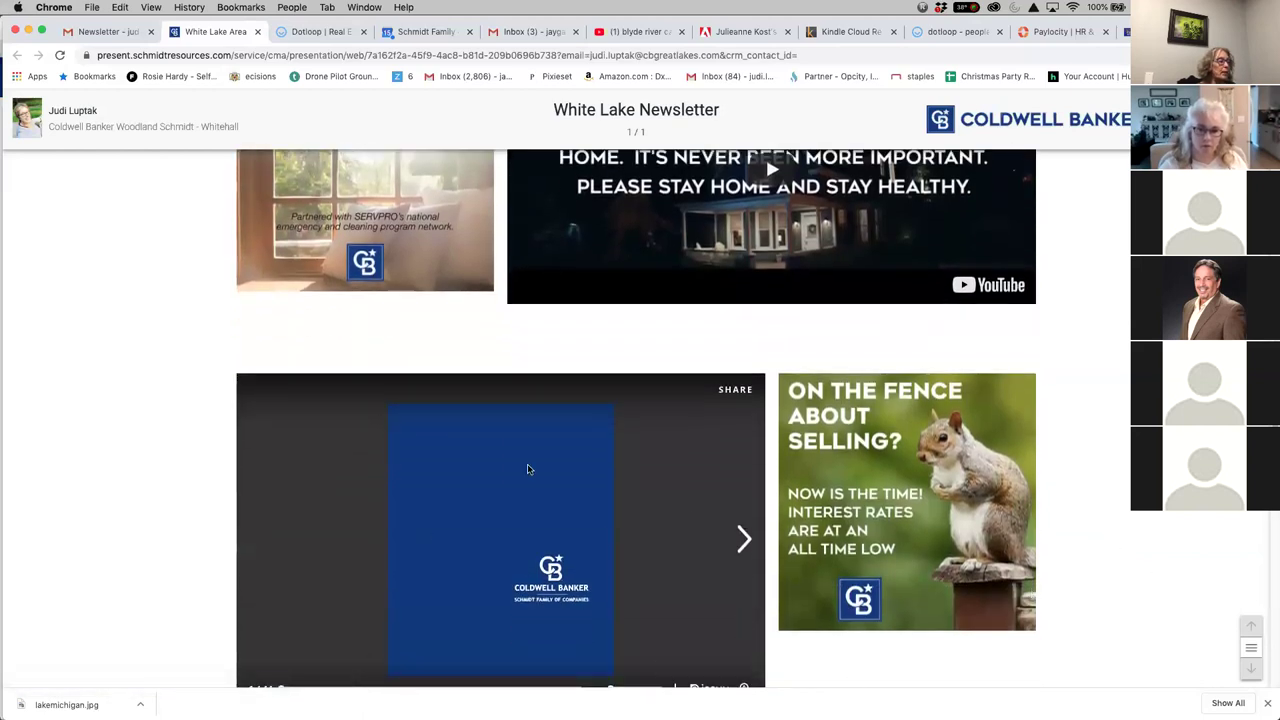
{"action": "left_click", "coordinate": [748, 540]}
Advance the slideshow two more pages to the Our Schmidt Family Story page
{"action": "left_click", "coordinate": [747, 541]}
{"action": "left_click", "coordinate": [746, 541]}
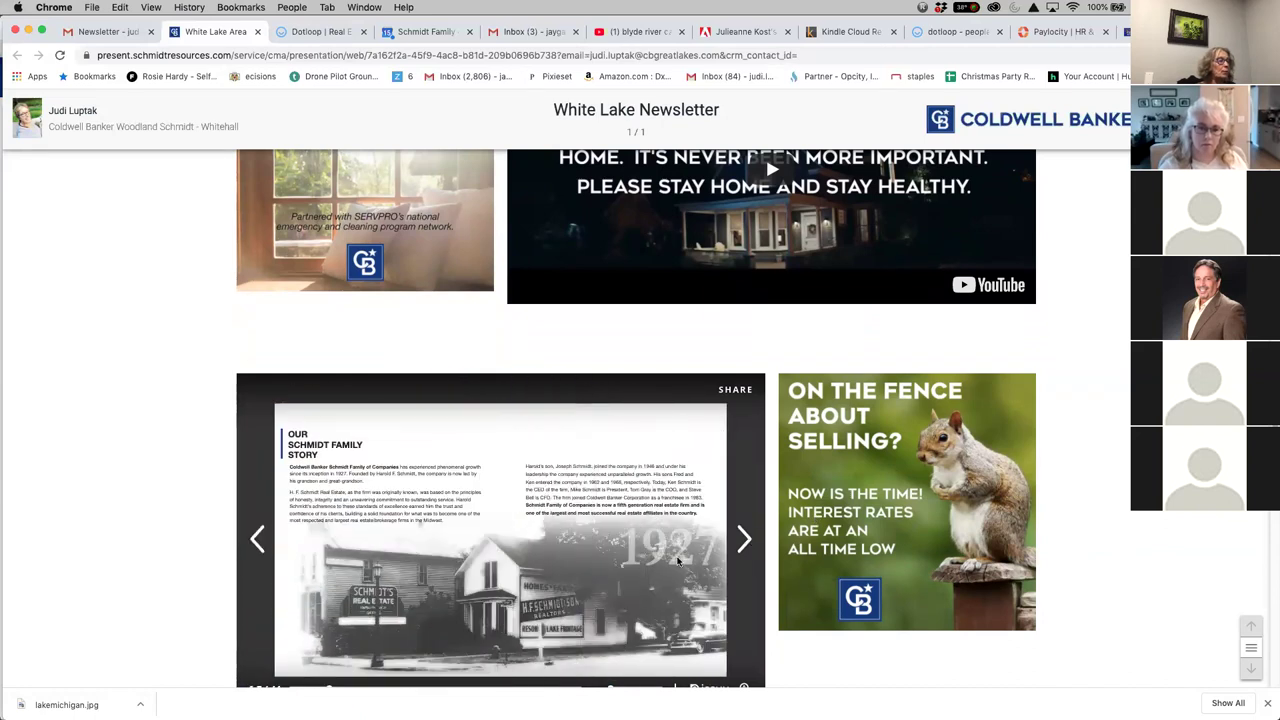
{"action": "scroll", "coordinate": [1171, 523], "scroll_direction": "down", "scroll_amount": 5}
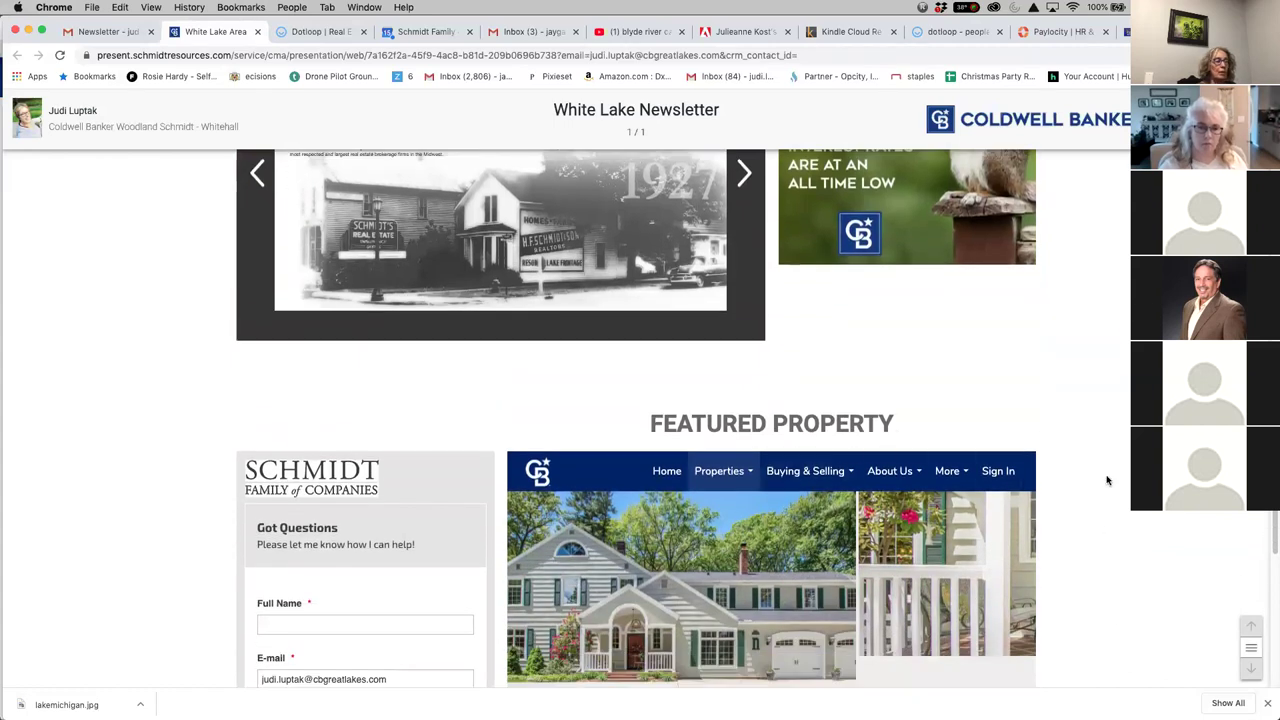
{"action": "scroll", "coordinate": [1108, 480], "scroll_direction": "down", "scroll_amount": 3}
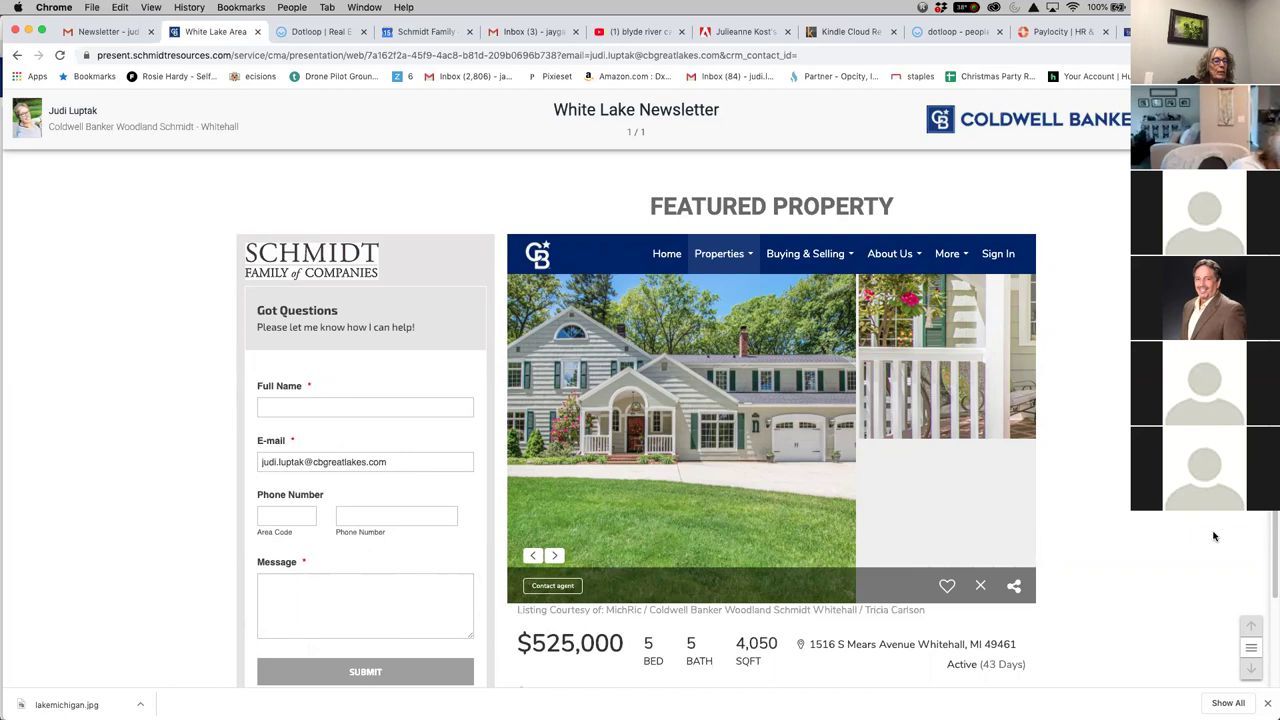
Scroll back up to the Guiding People Home for 114 years banner
{"action": "scroll", "coordinate": [1212, 534], "scroll_direction": "down", "scroll_amount": 5}
{"action": "scroll", "coordinate": [1207, 530], "scroll_direction": "down", "scroll_amount": 2}
{"action": "scroll", "coordinate": [1124, 528], "scroll_direction": "up", "scroll_amount": 10}
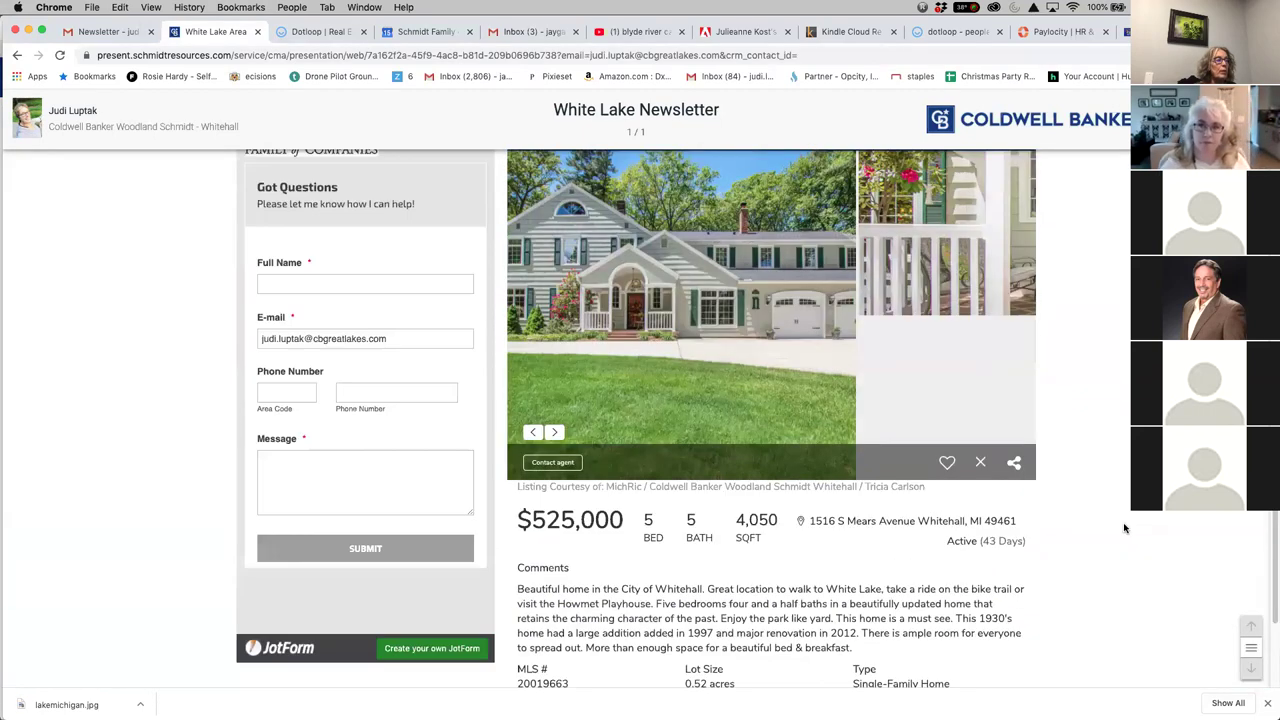
{"action": "scroll", "coordinate": [1124, 530], "scroll_direction": "up", "scroll_amount": 8}
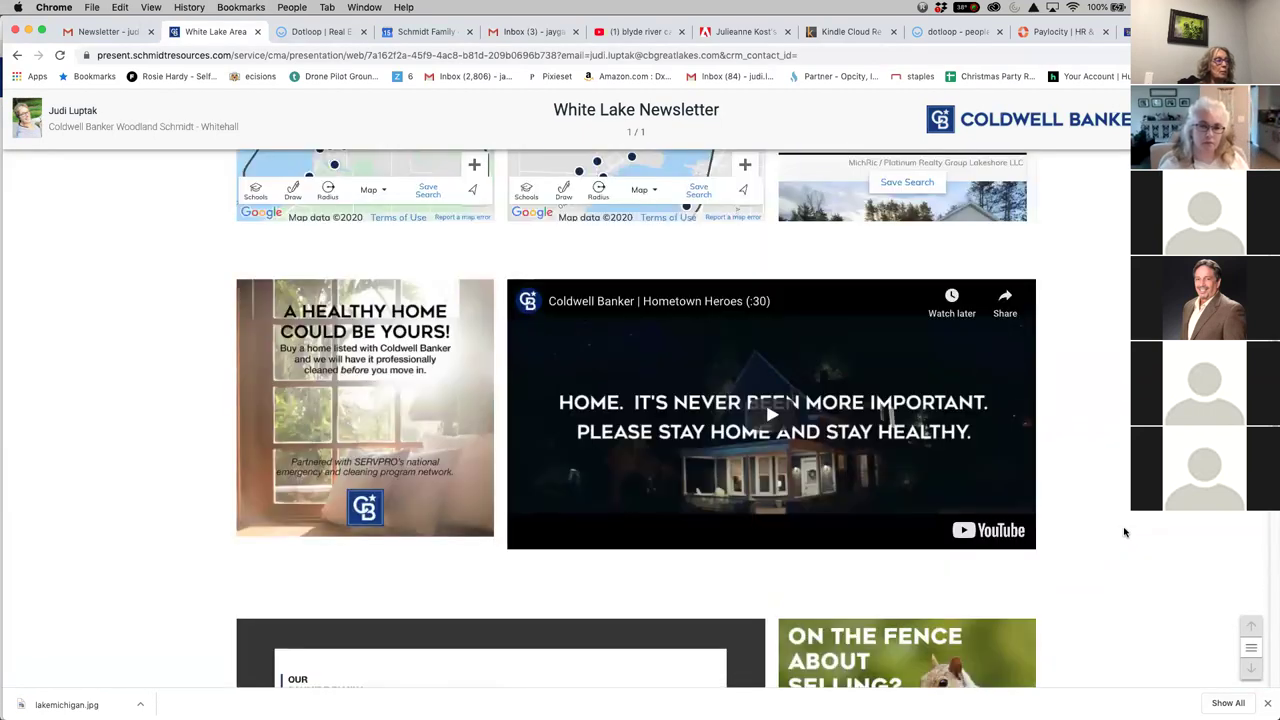
{"action": "scroll", "coordinate": [1124, 534], "scroll_direction": "up", "scroll_amount": 8}
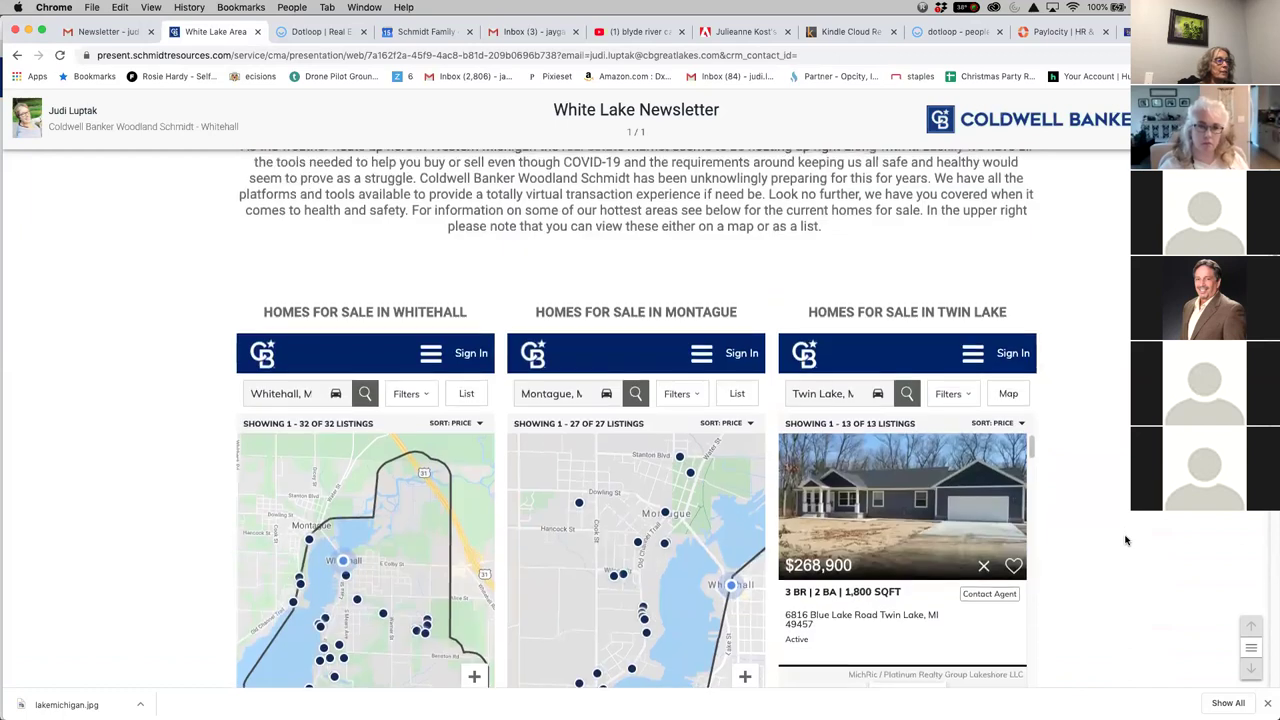
{"action": "scroll", "coordinate": [1124, 552], "scroll_direction": "up", "scroll_amount": 3}
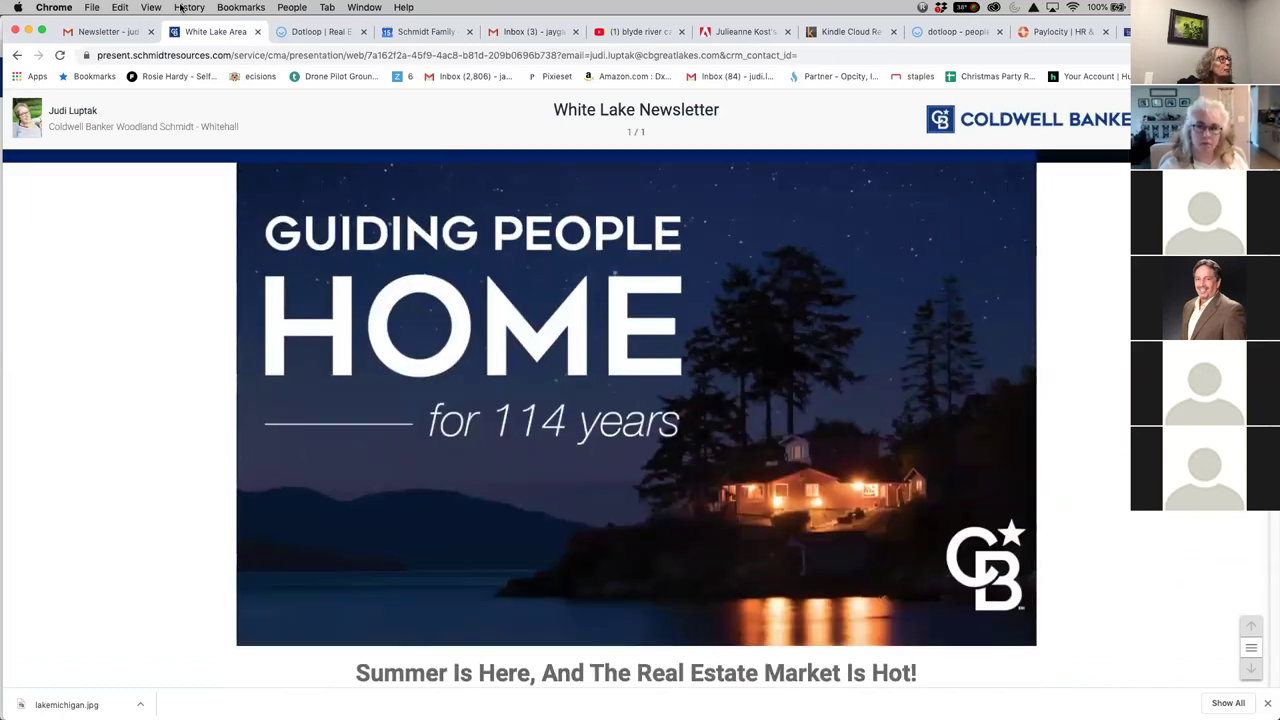
Minimize the Chrome newsletter window and show My Presentations via Present in Safari's hub
{"action": "left_click", "coordinate": [28, 31]}
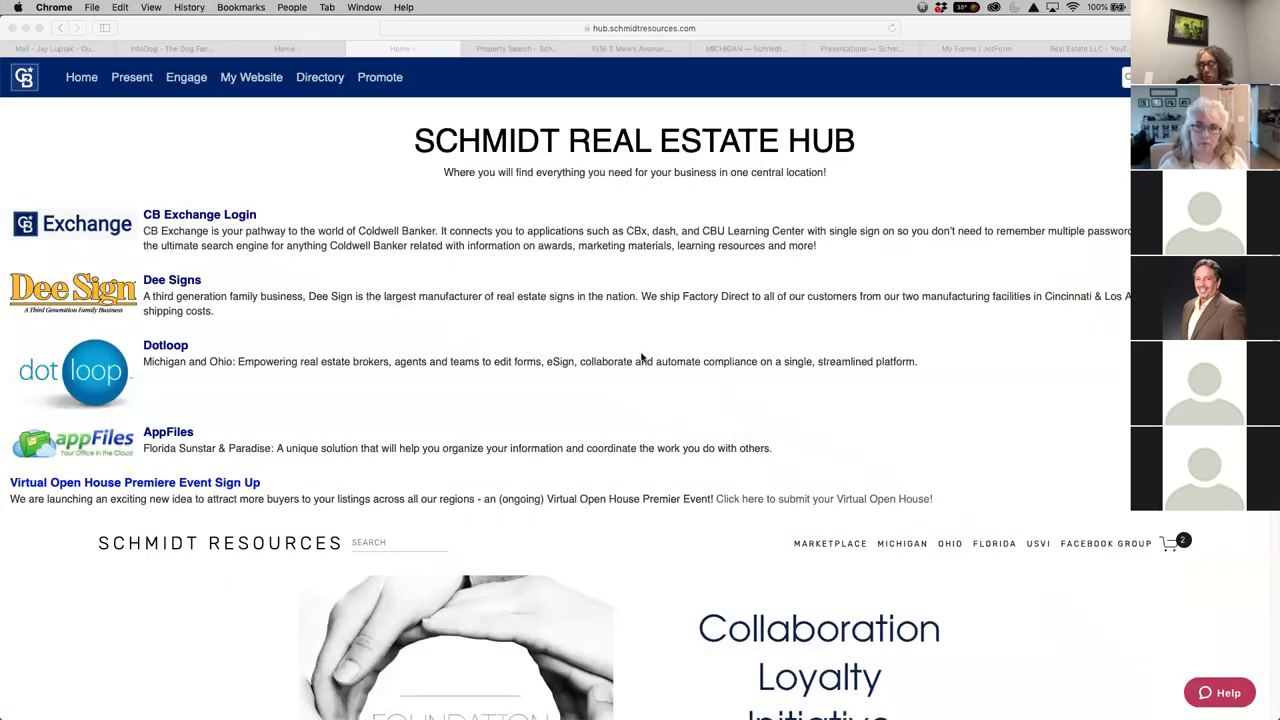
{"action": "left_click", "coordinate": [133, 79]}
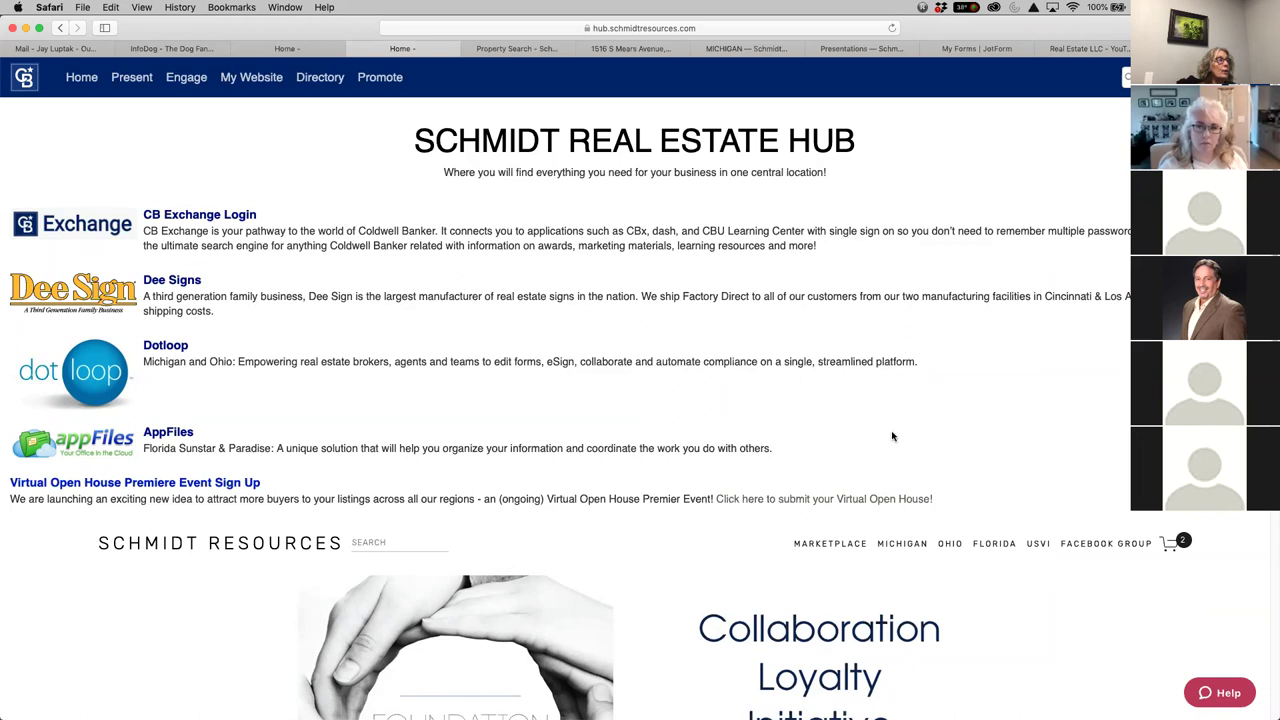
{"action": "left_click", "coordinate": [132, 79]}
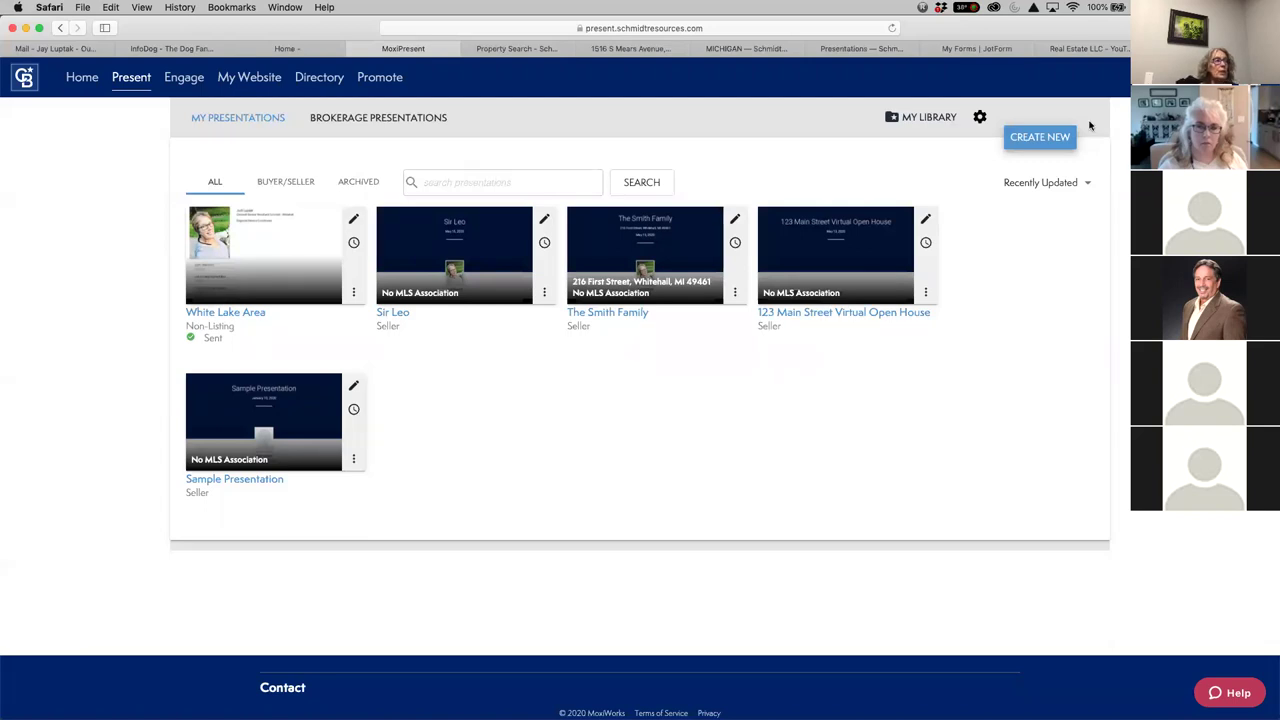
Start a new Non-Listing presentation using the Default non-listing template
{"action": "left_click", "coordinate": [1038, 137]}
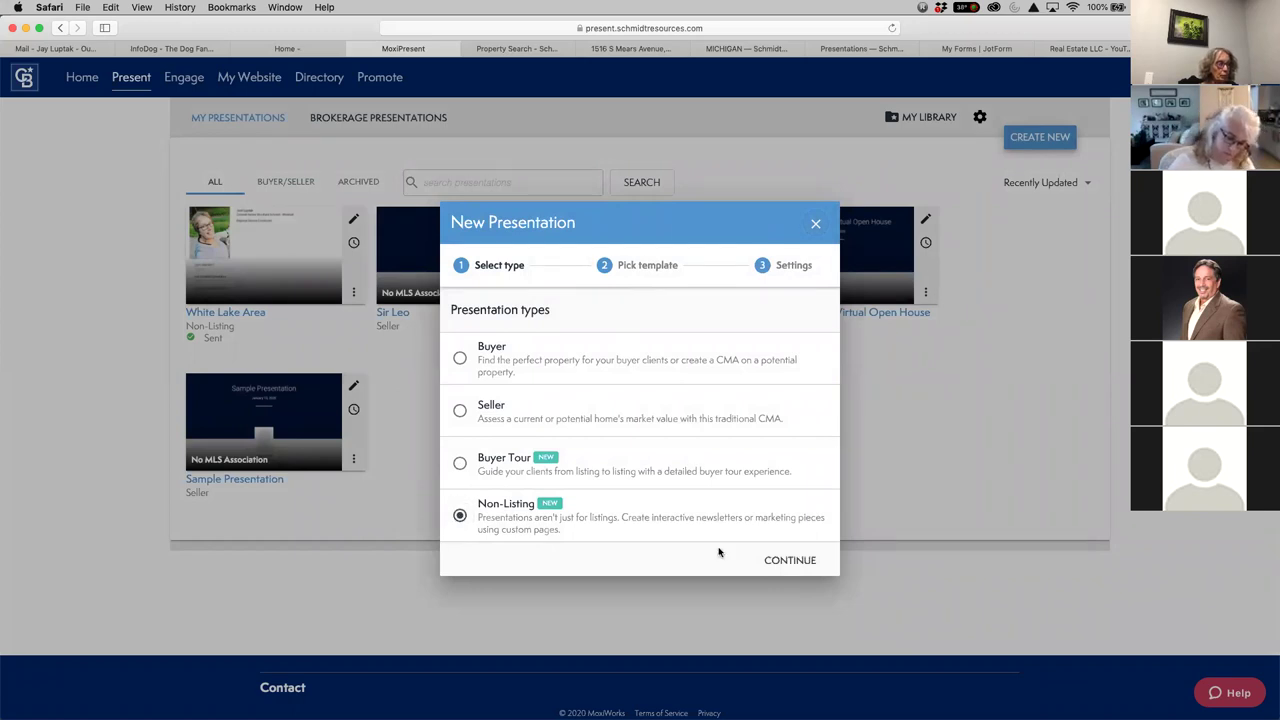
{"action": "left_click", "coordinate": [790, 560]}
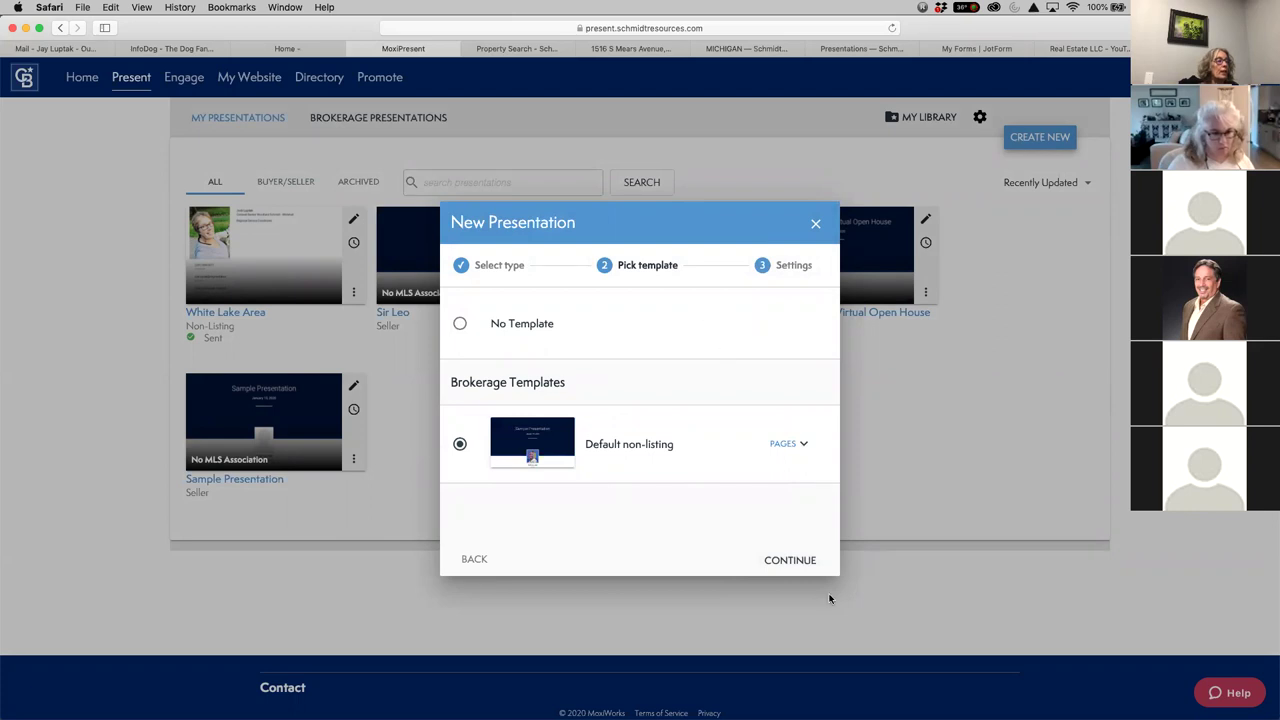
{"action": "left_click", "coordinate": [797, 561]}
Set Prepared for to 'Hart Area Real Estate Newsletter' and choose the Woodland Schmidt - Hart office
{"action": "left_click", "coordinate": [587, 318]}
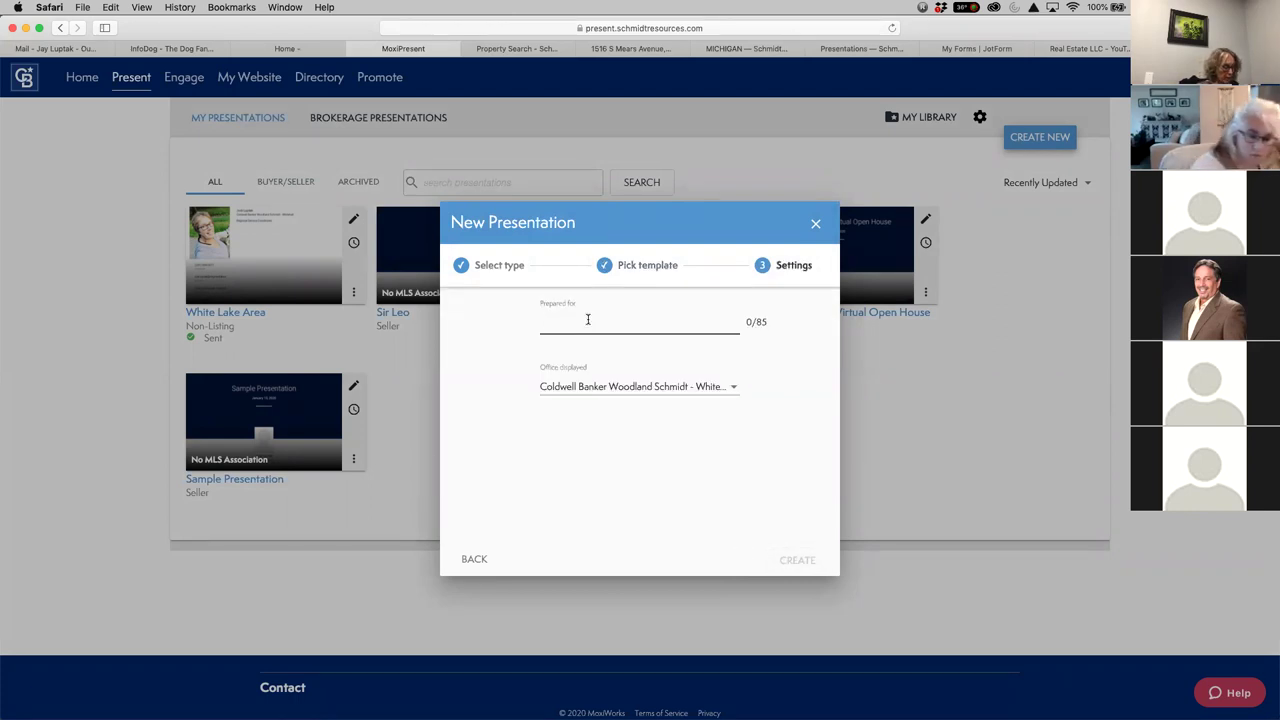
{"action": "type", "text": "Har"}
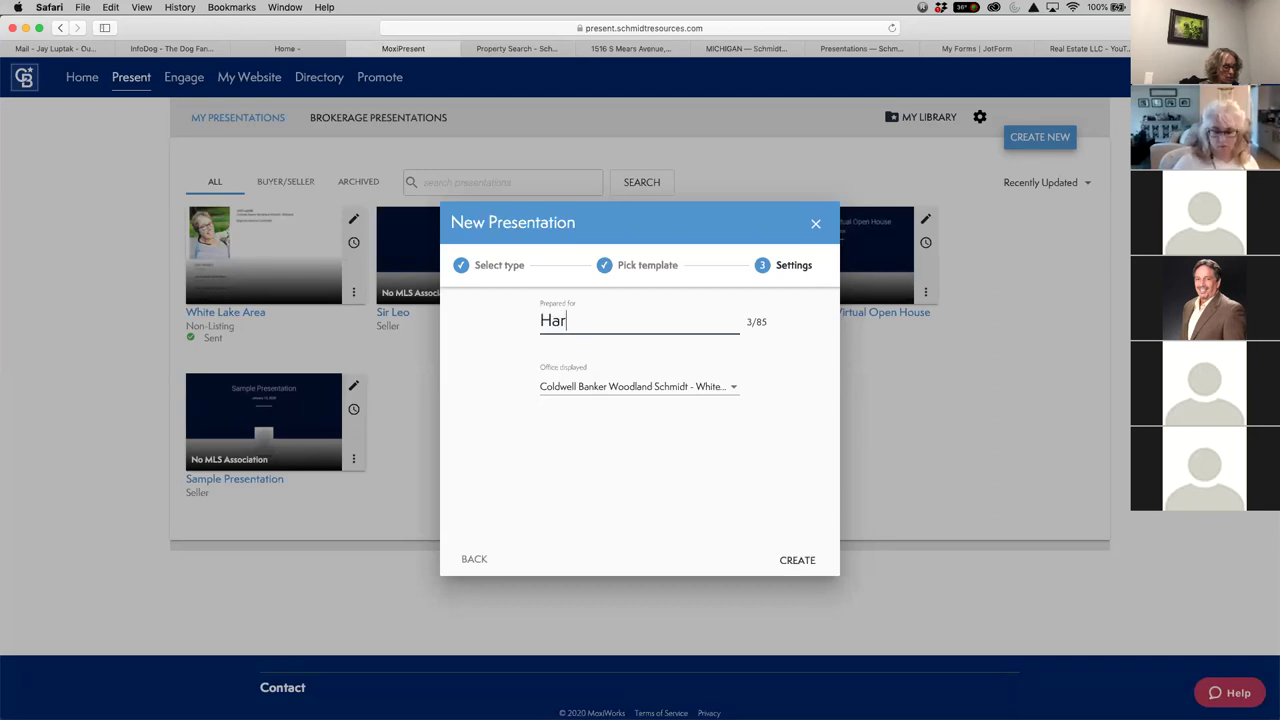
{"action": "type", "text": "t A"}
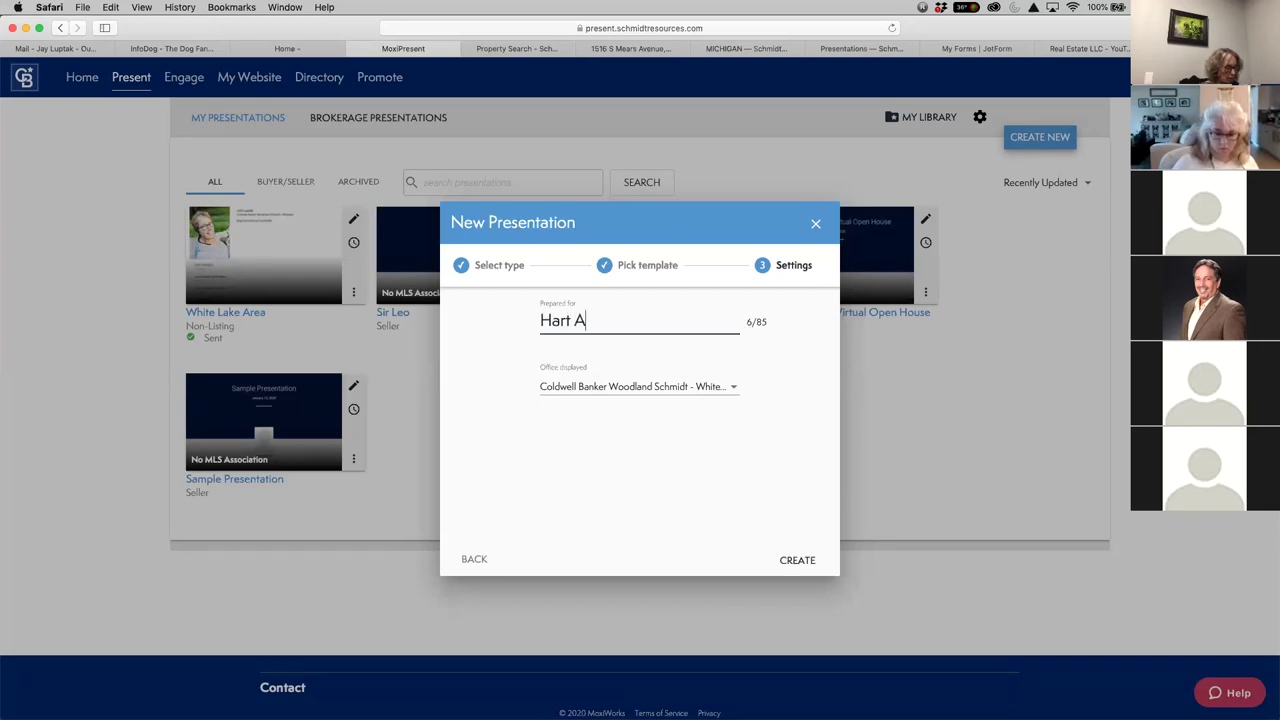
{"action": "type", "text": "rea "}
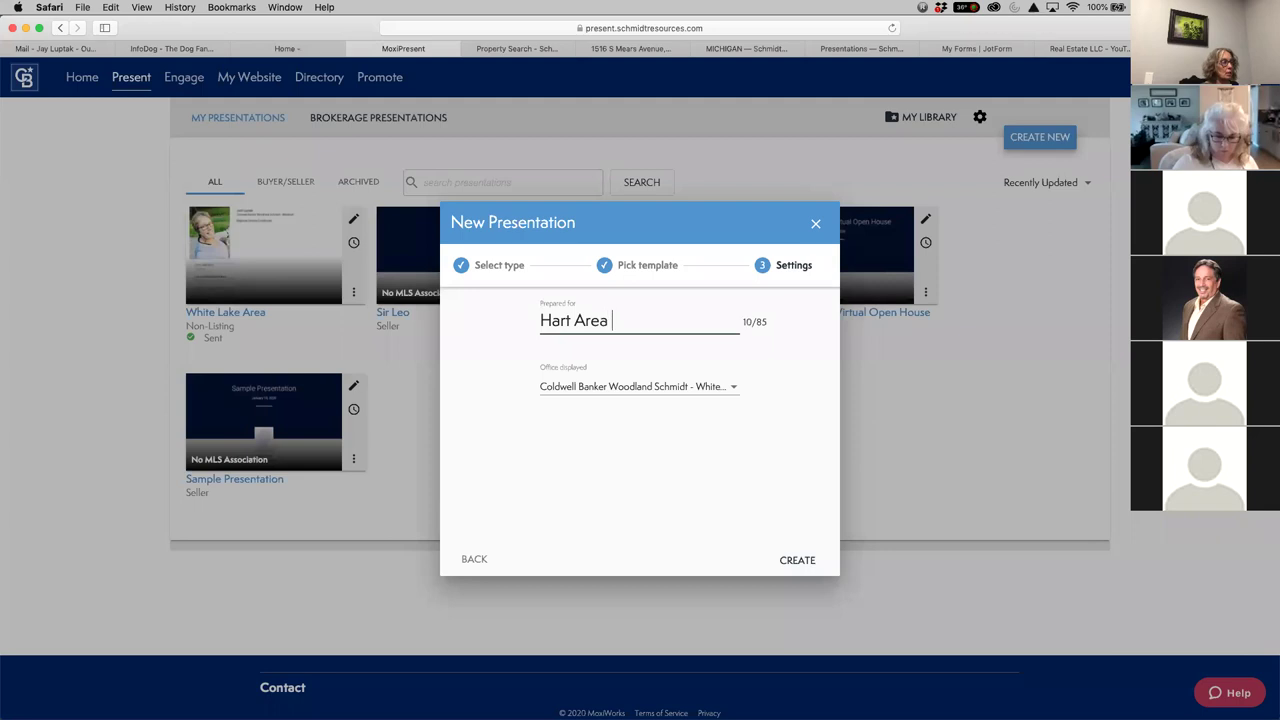
{"action": "type", "text": "Real "}
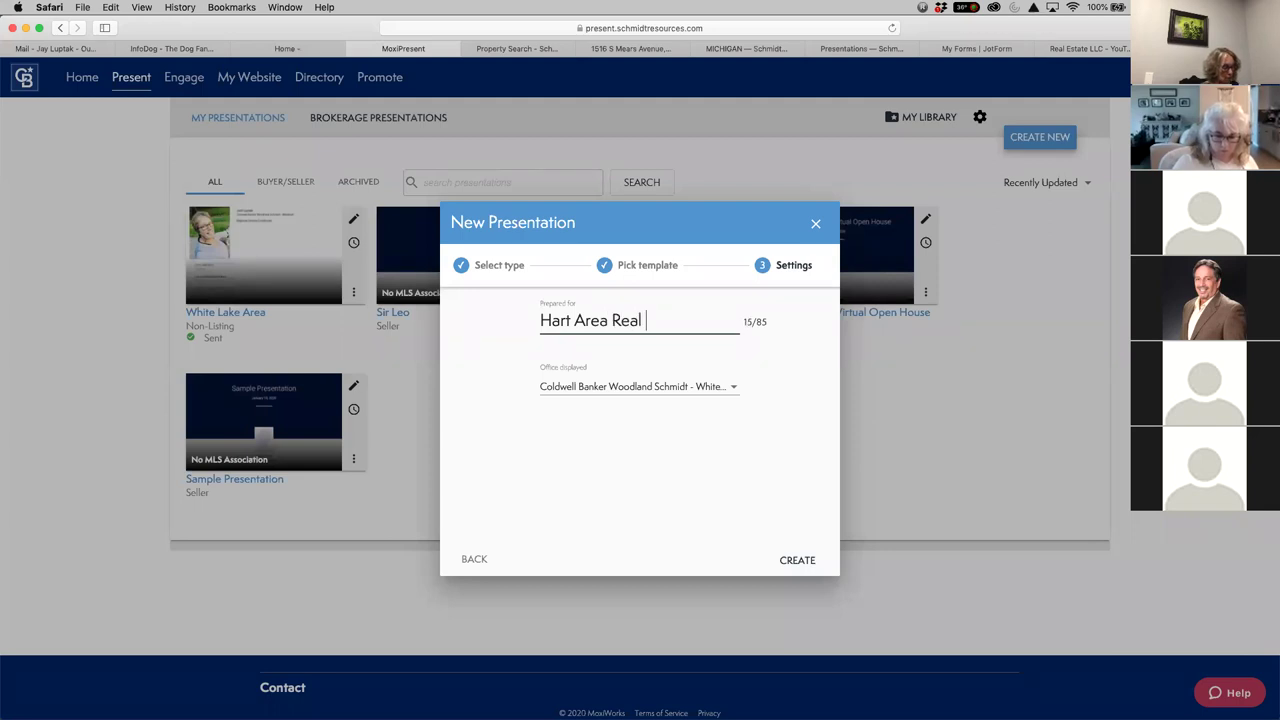
{"action": "type", "text": "Estate Ne"}
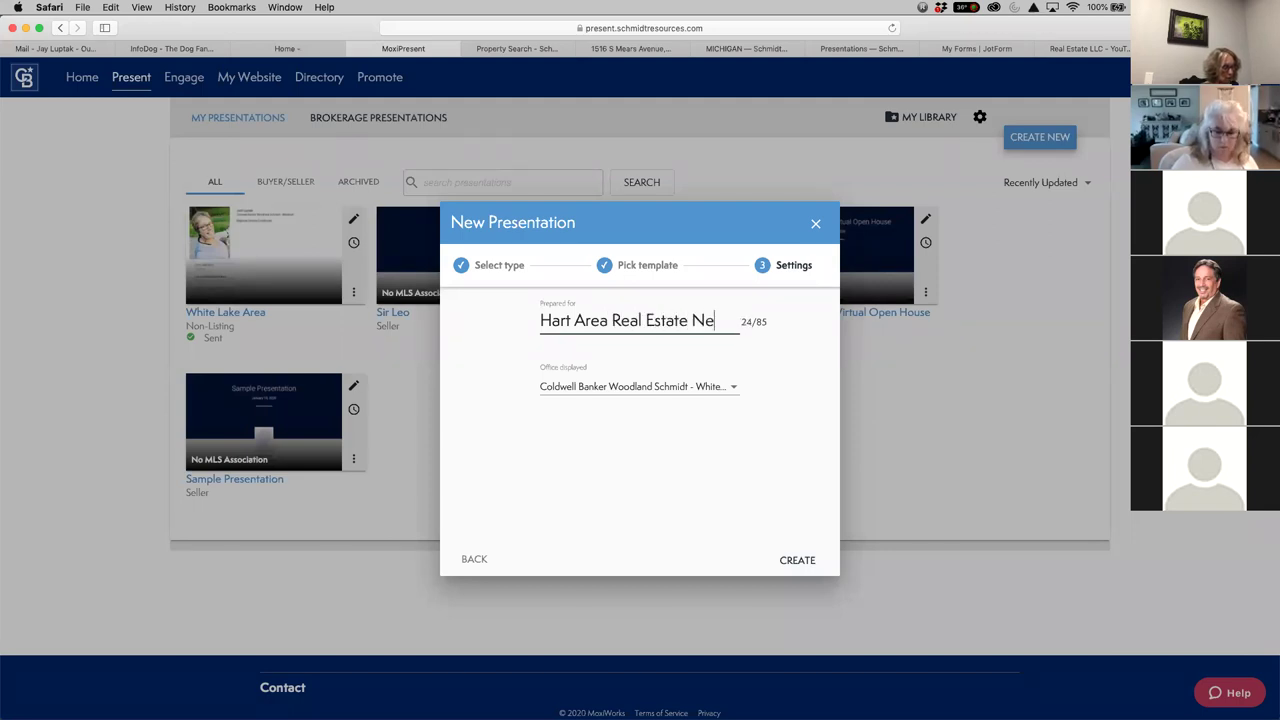
{"action": "type", "text": "wsletter"}
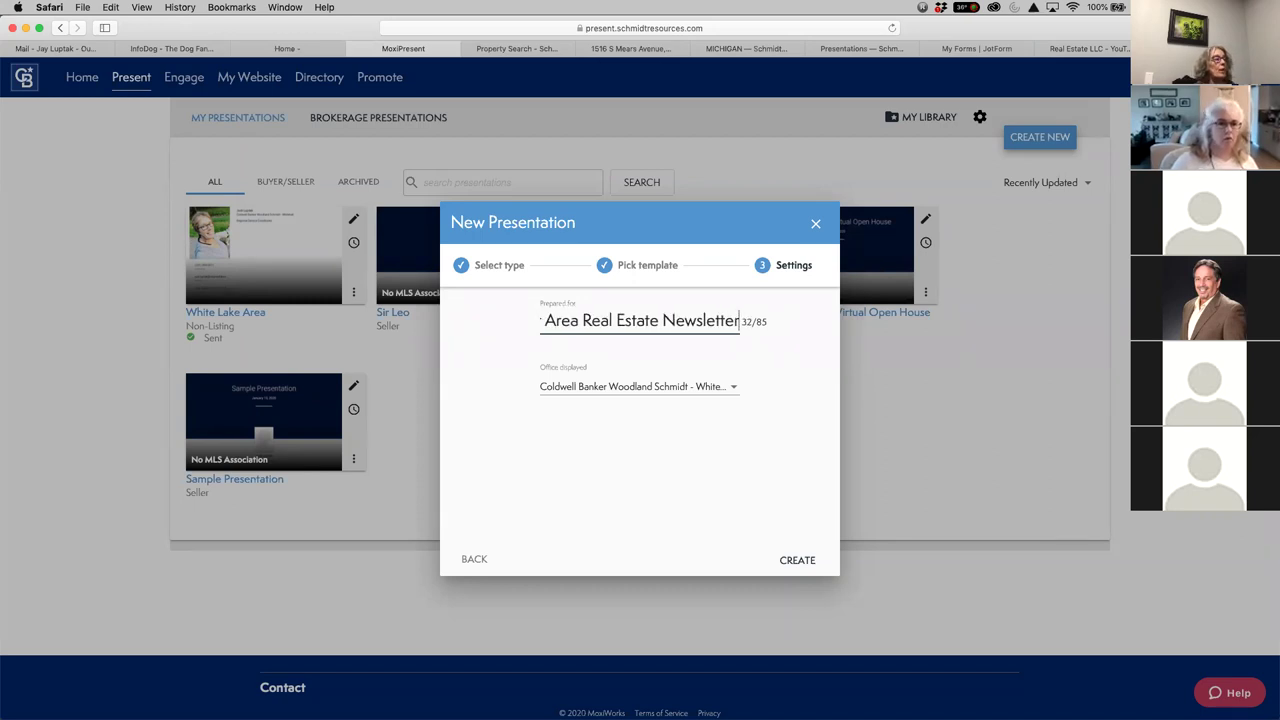
{"action": "left_click", "coordinate": [726, 394]}
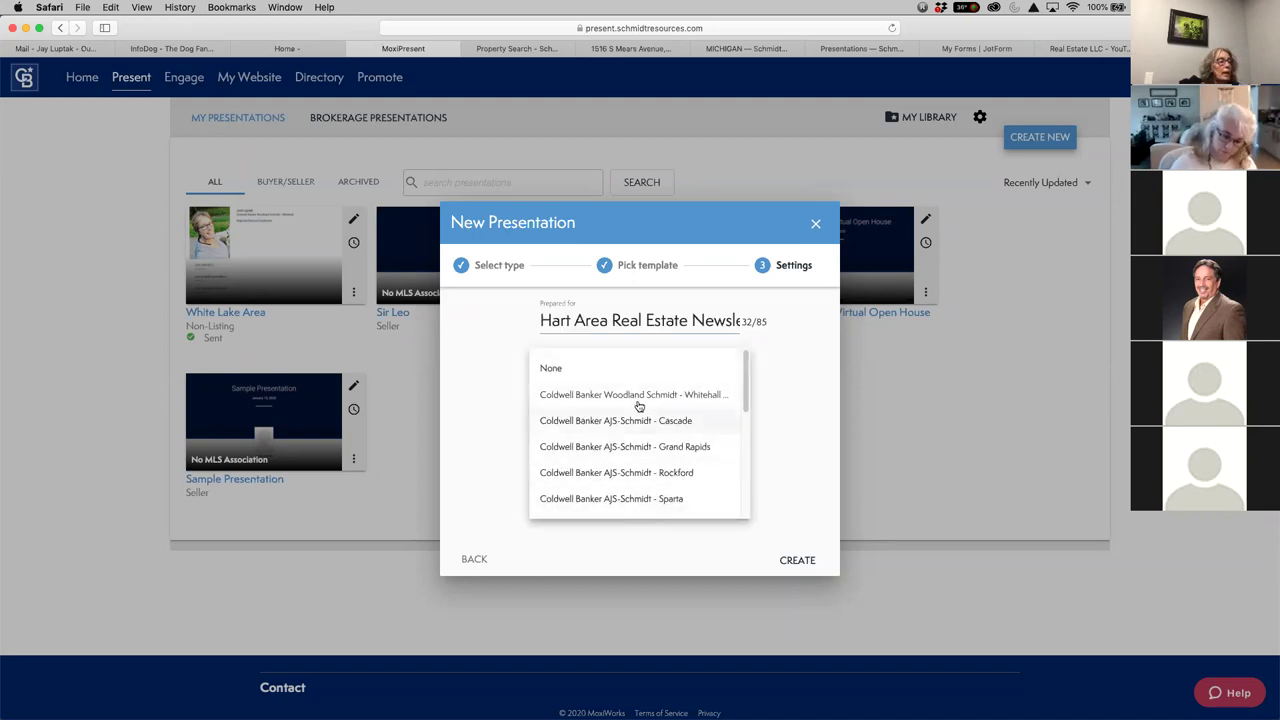
{"action": "scroll", "coordinate": [646, 461], "scroll_direction": "down", "scroll_amount": 2}
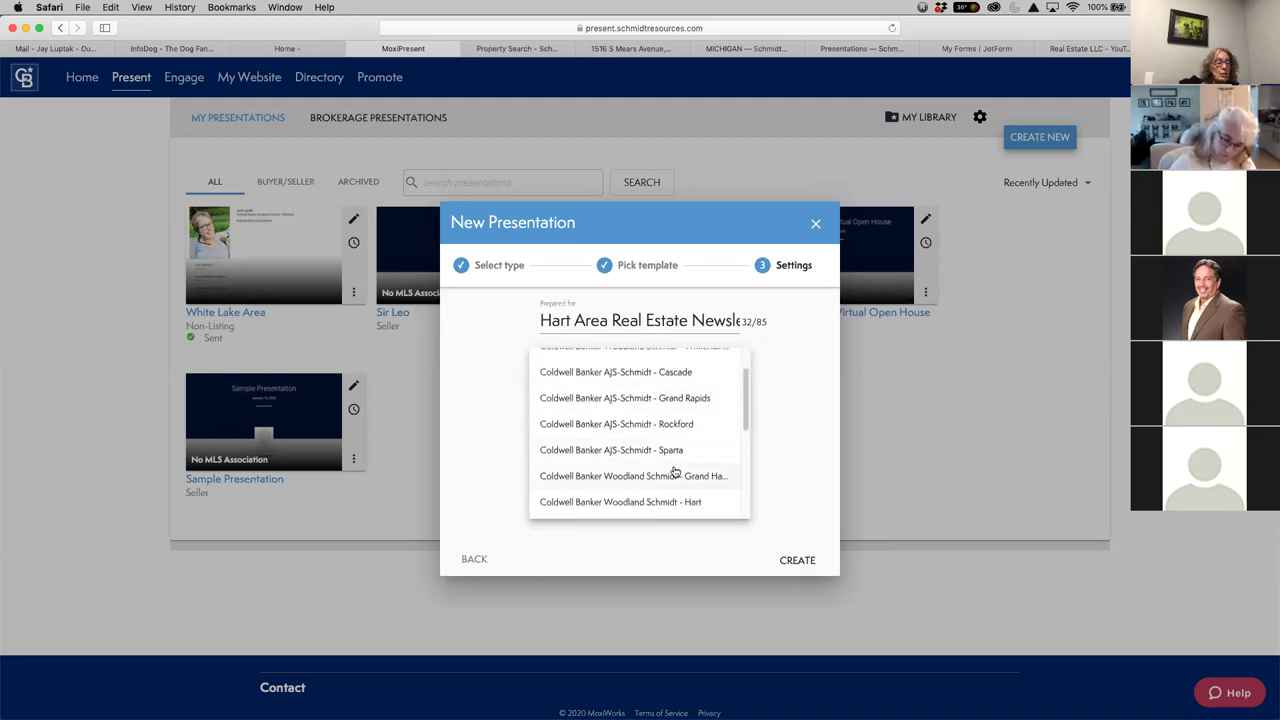
{"action": "left_click", "coordinate": [613, 504]}
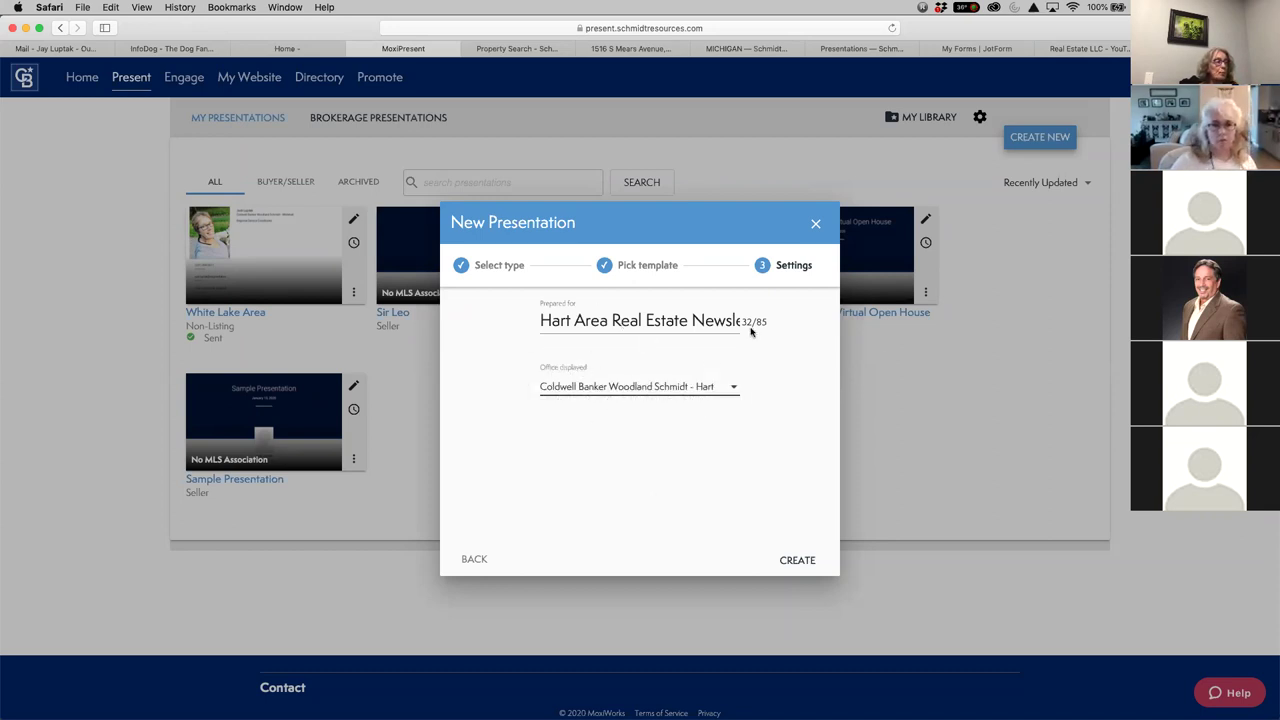
Create the presentation, then remove its Cover Page and Agent Profile pages
{"action": "left_click", "coordinate": [798, 561]}
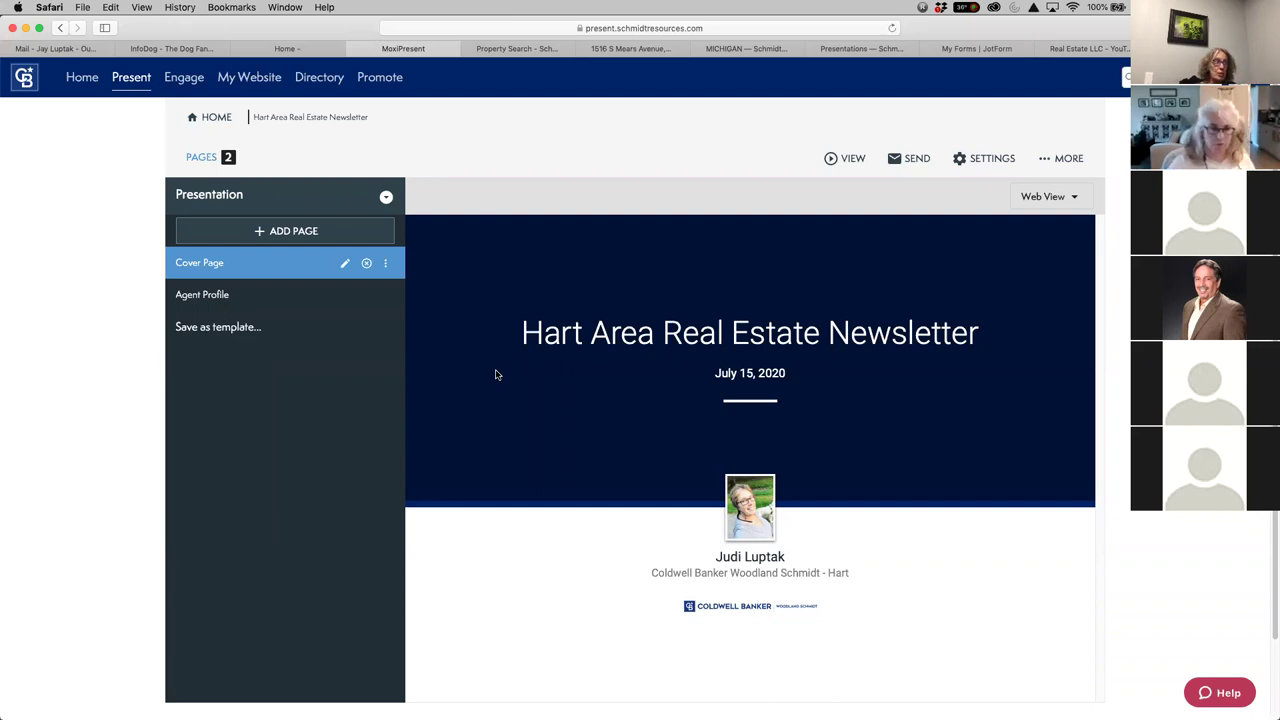
{"action": "left_click", "coordinate": [366, 264]}
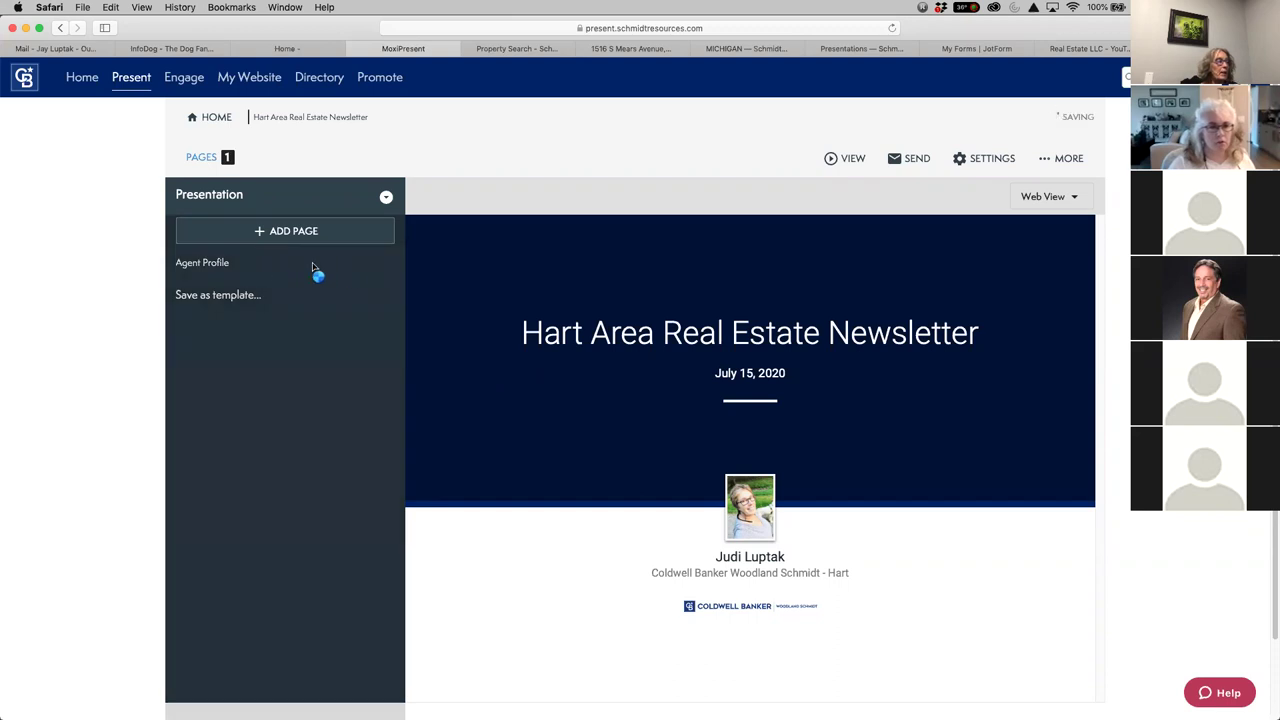
{"action": "left_click", "coordinate": [338, 270]}
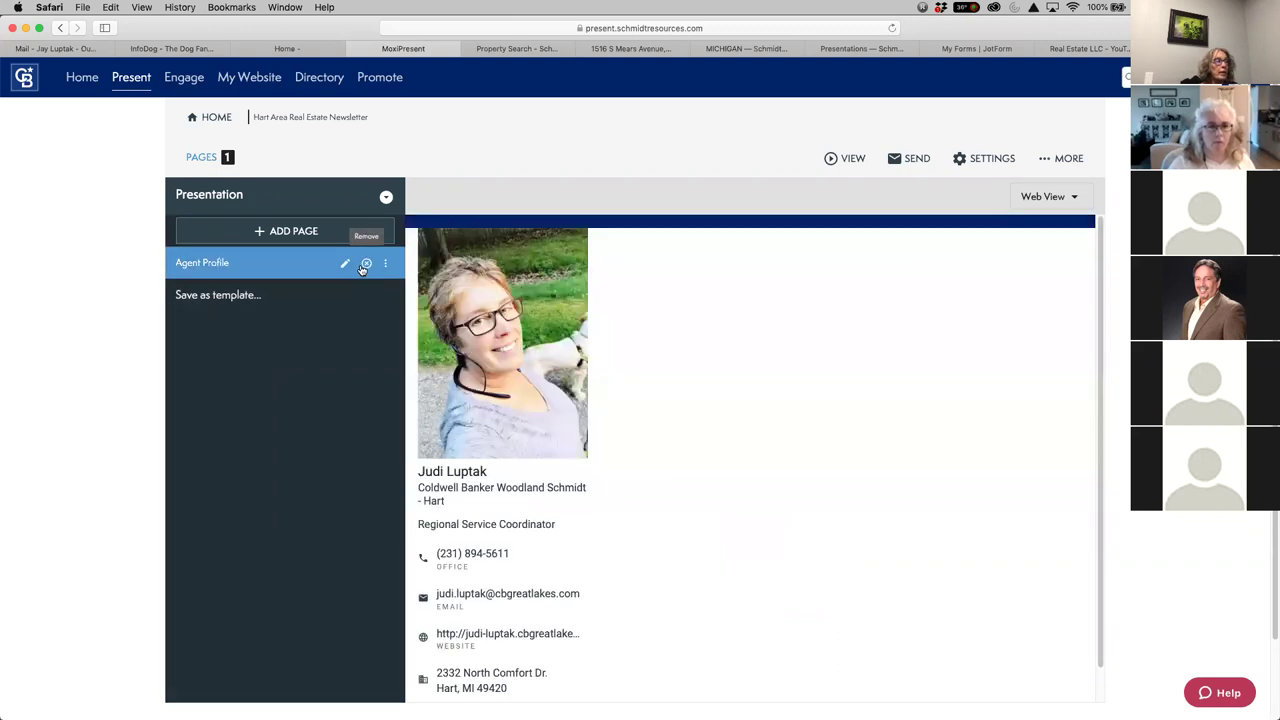
{"action": "left_click", "coordinate": [366, 264]}
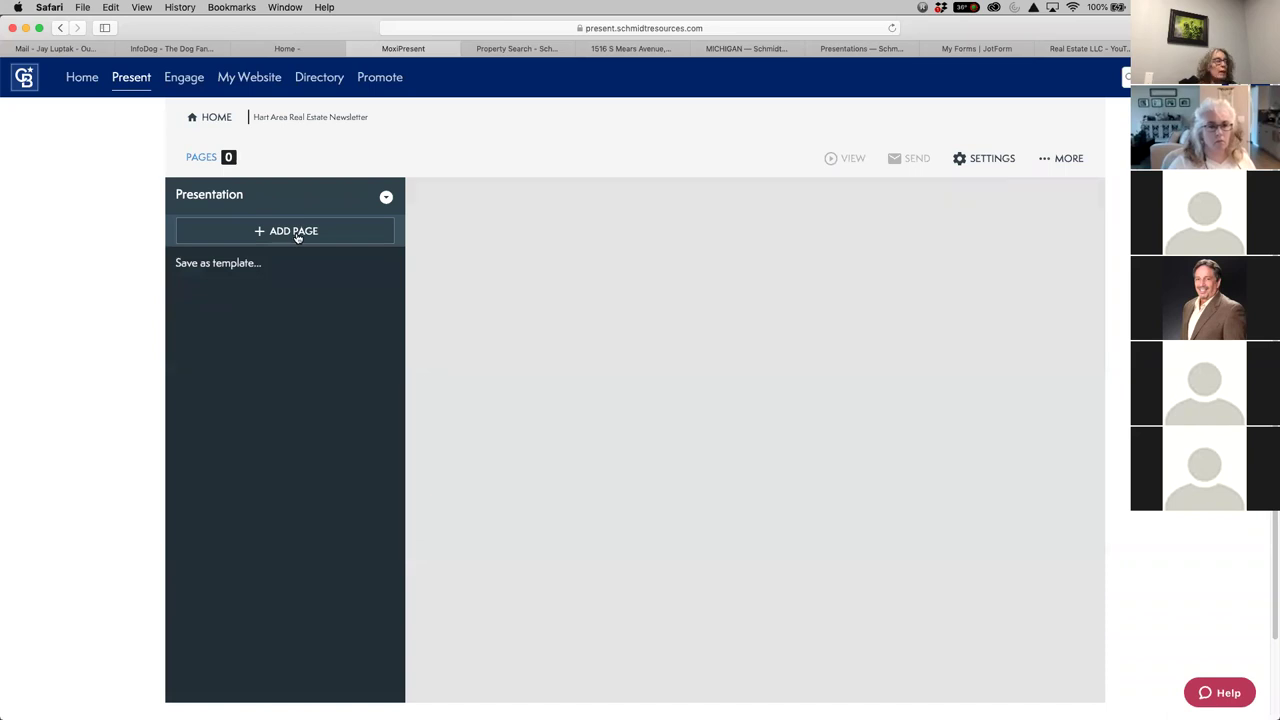
Add a new page to the empty presentation and choose Build Page
{"action": "left_click", "coordinate": [297, 237]}
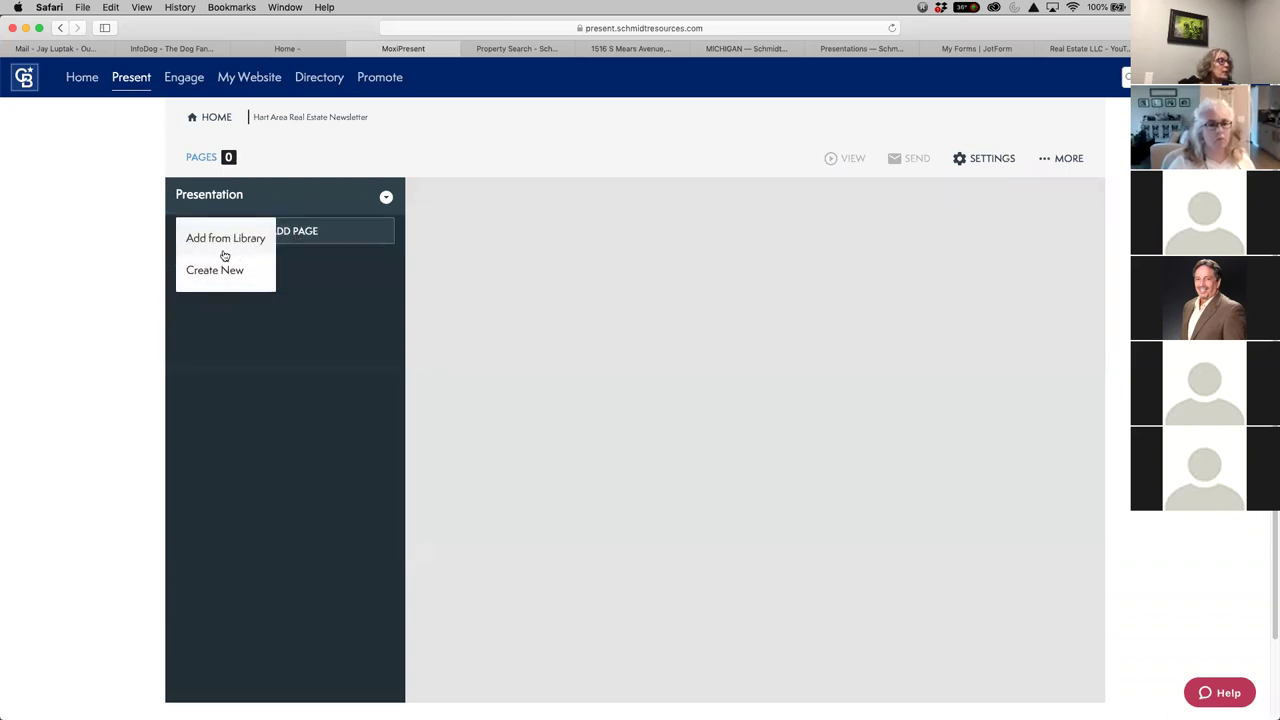
{"action": "left_click", "coordinate": [318, 262]}
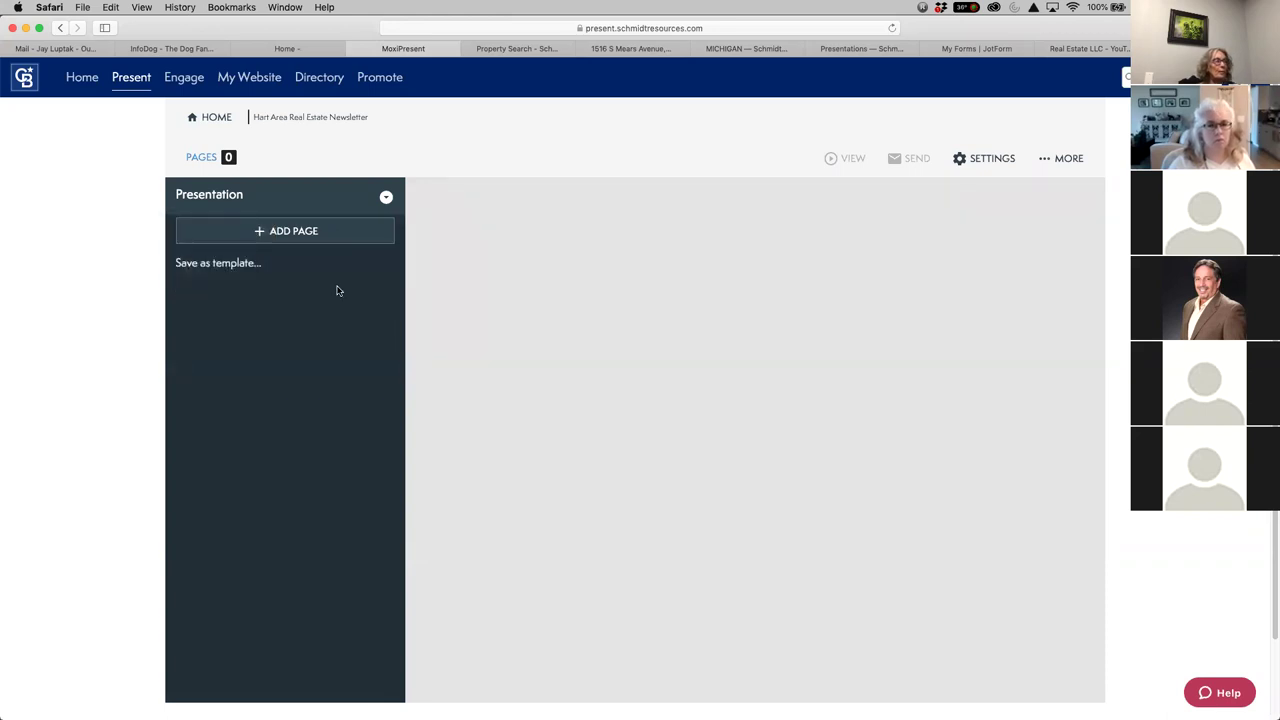
{"action": "left_click", "coordinate": [300, 232]}
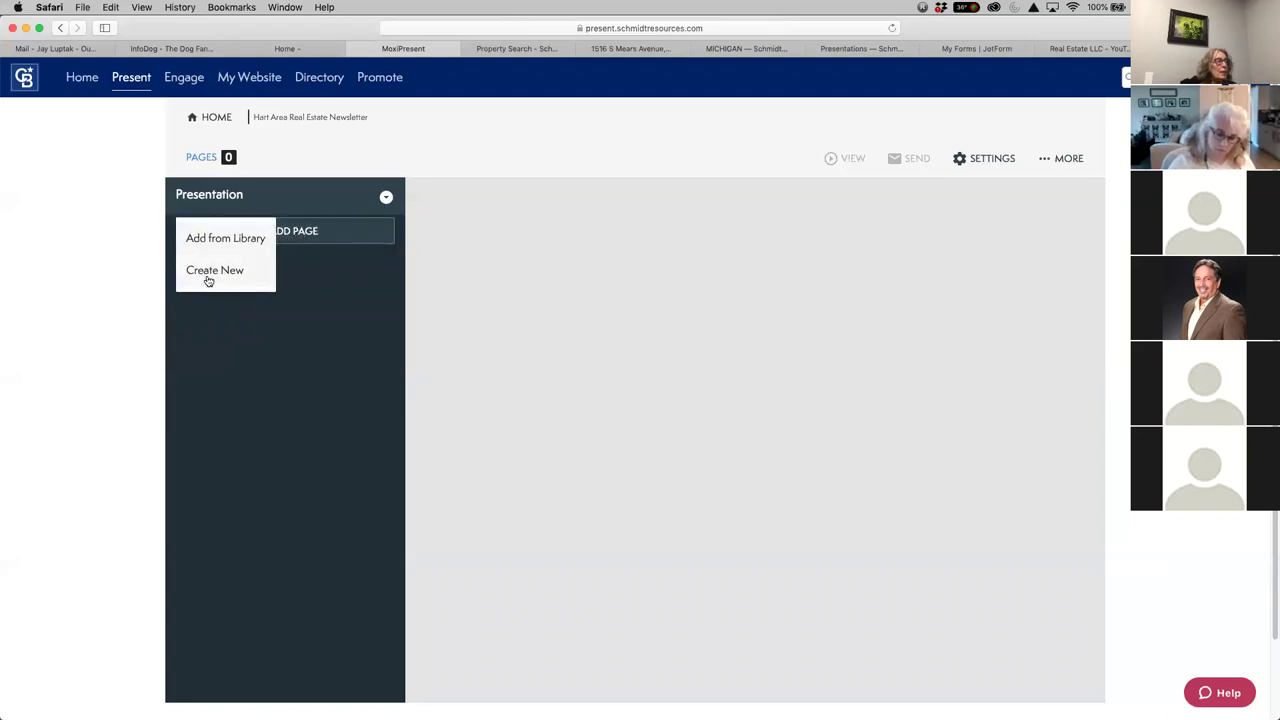
{"action": "left_click", "coordinate": [208, 271]}
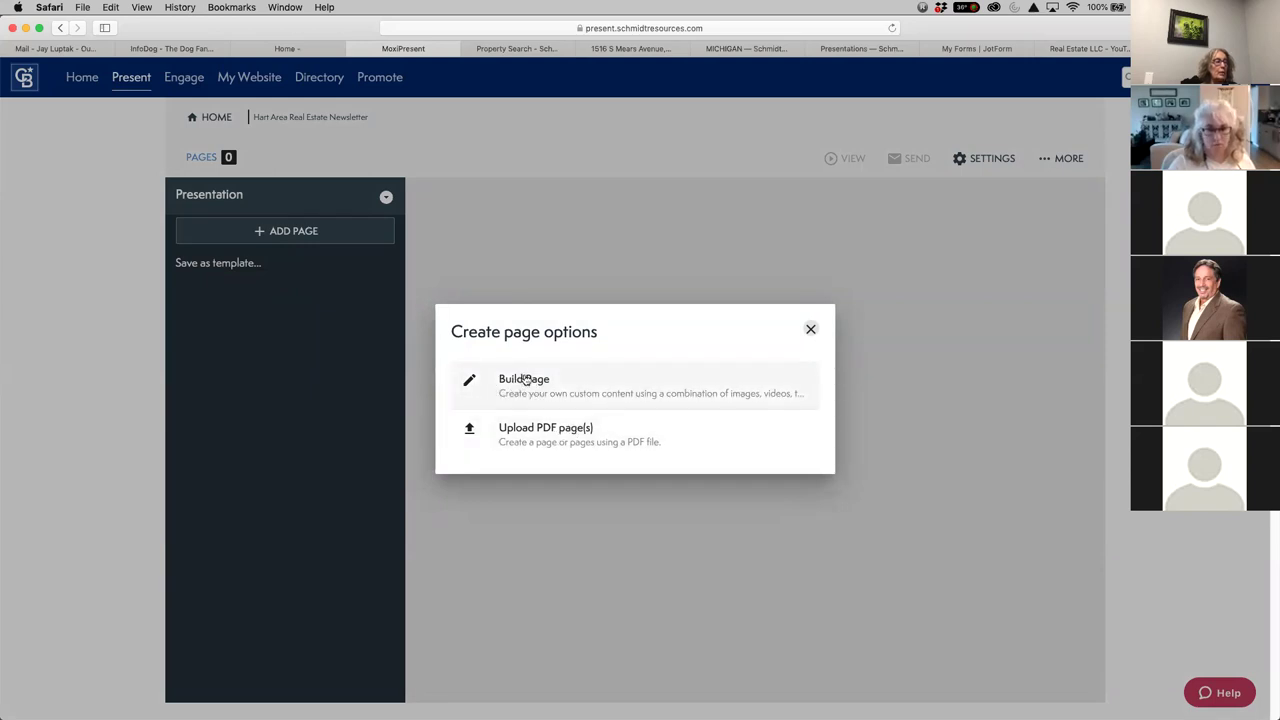
{"action": "left_click", "coordinate": [525, 379]}
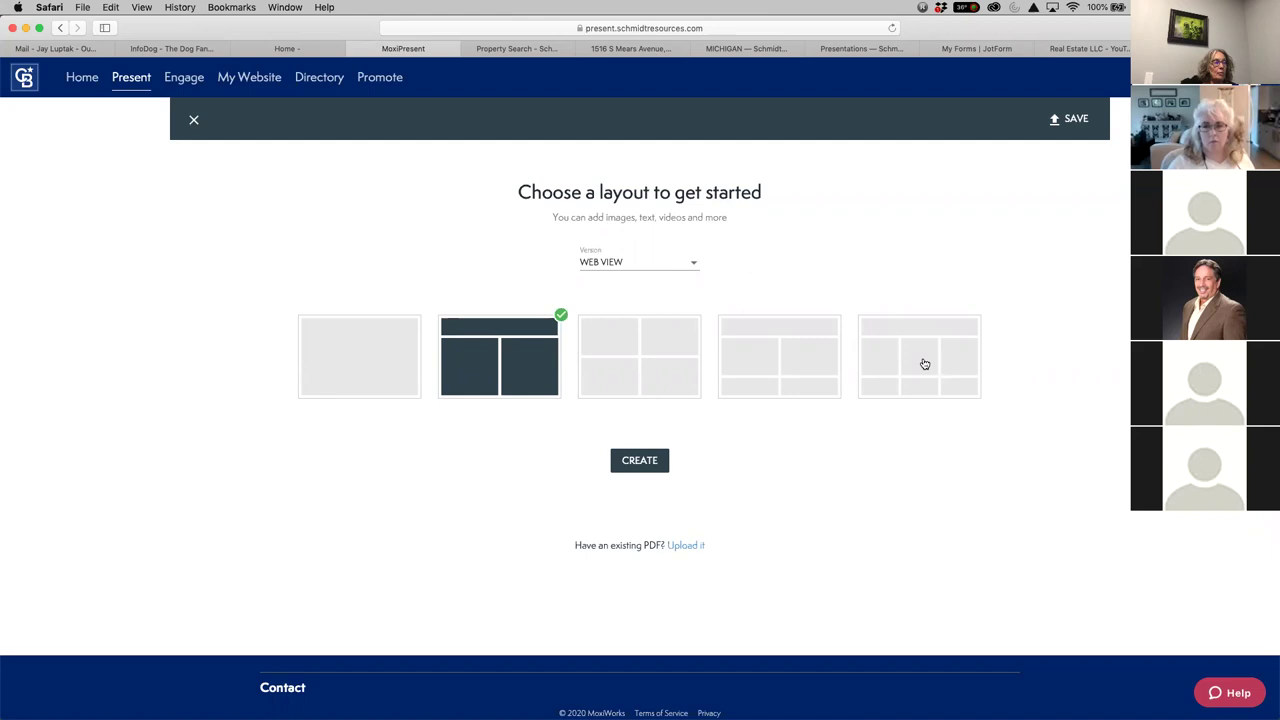
Create the page with the fifth layout: one full-width row over two three-column rows
{"action": "left_click", "coordinate": [925, 364]}
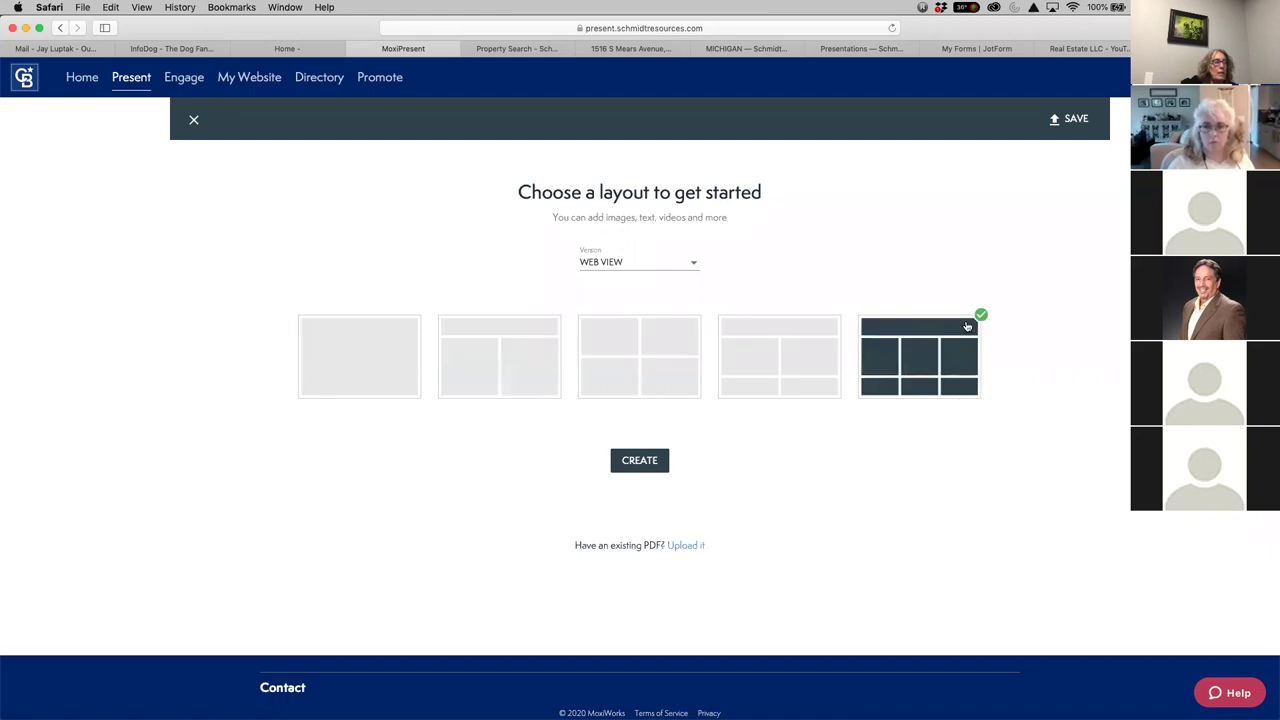
{"action": "left_click", "coordinate": [636, 466]}
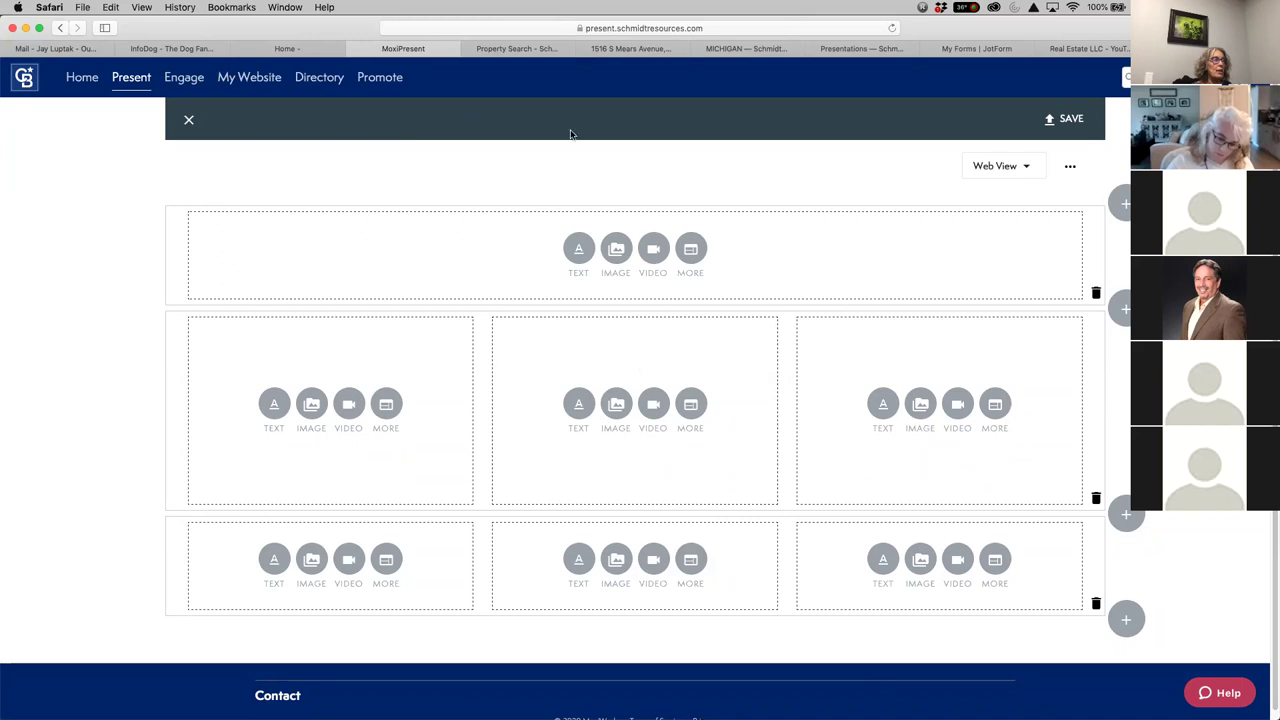
{"action": "left_click", "coordinate": [517, 48]}
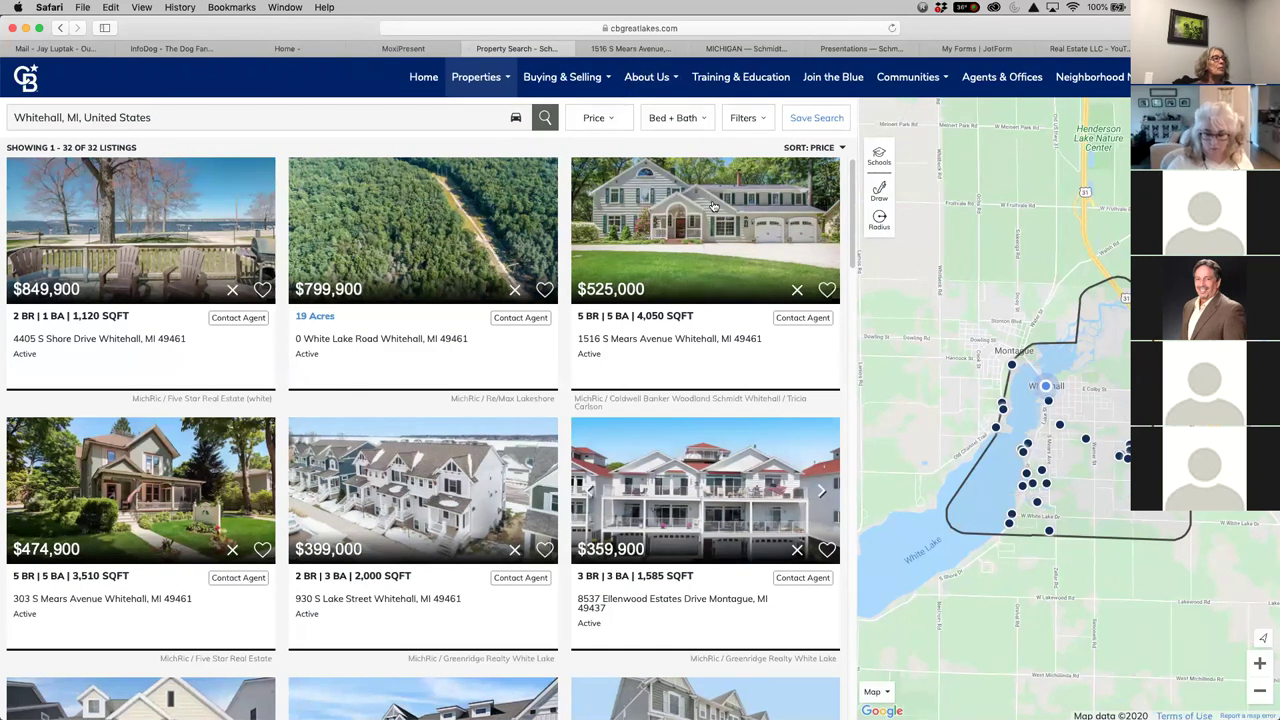
{"action": "left_click_drag", "start_coordinate": [1008, 40], "coordinate": [1005, 71]}
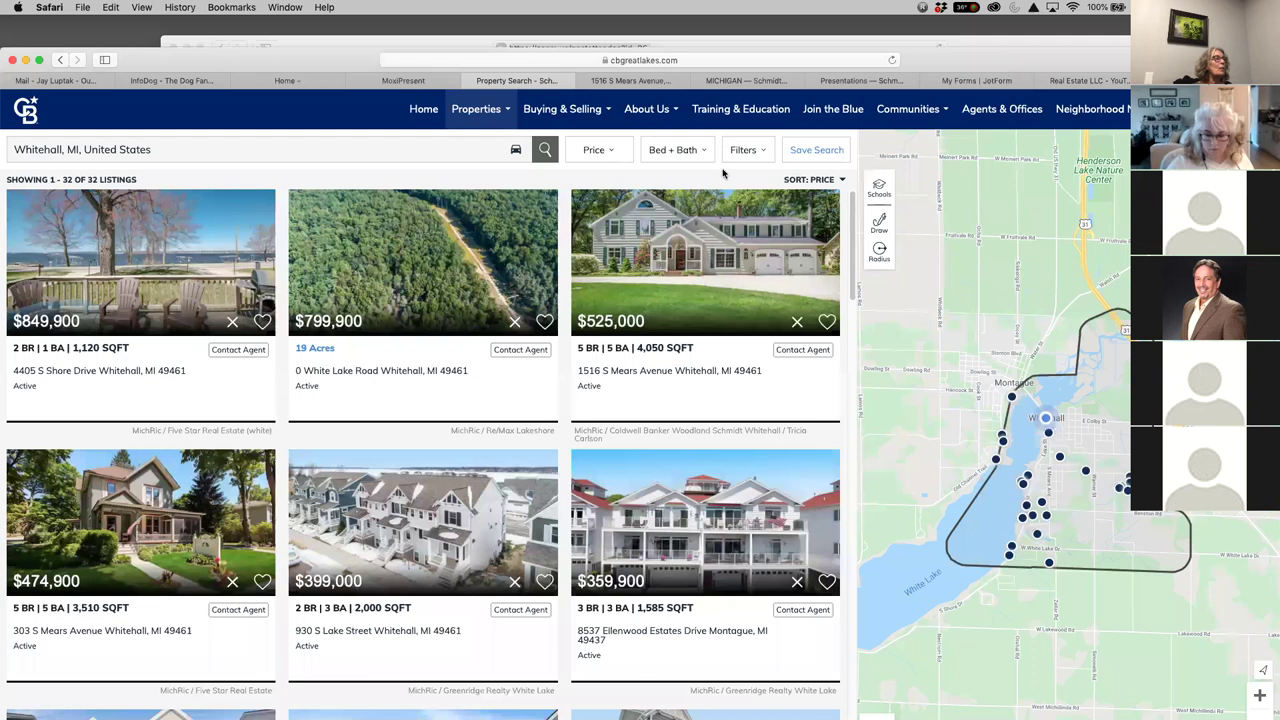
{"action": "left_click", "coordinate": [637, 81]}
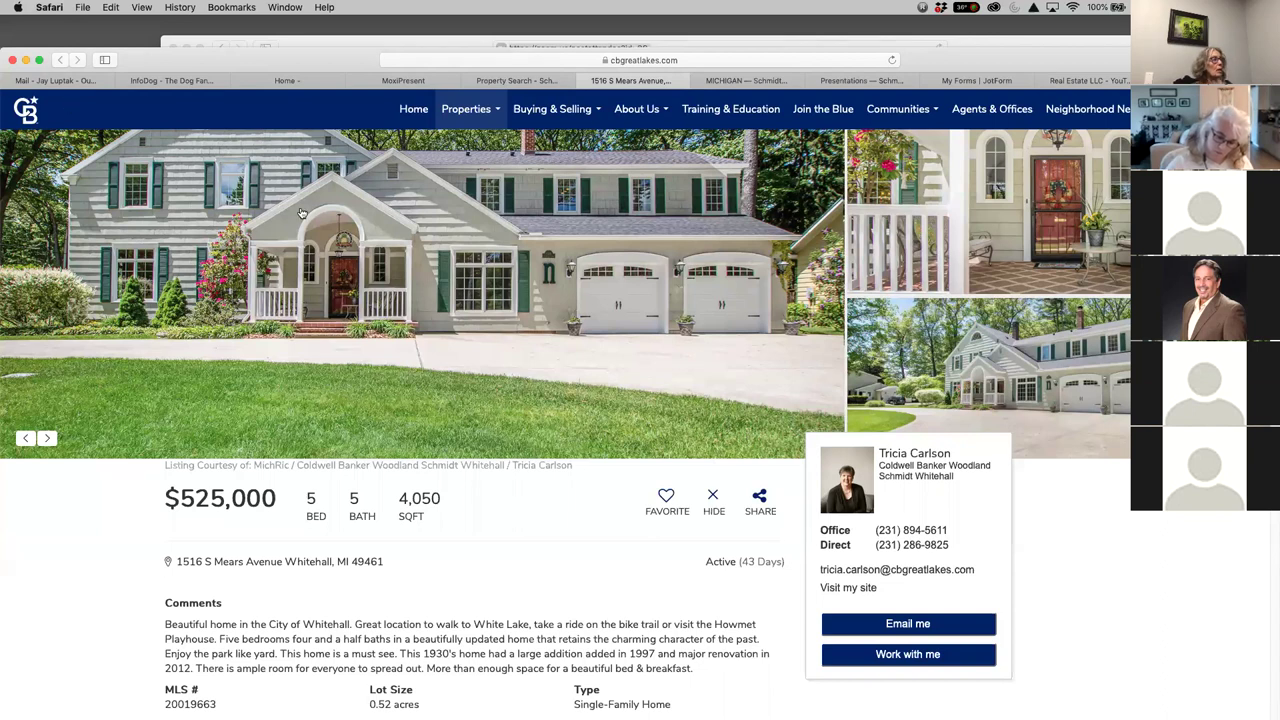
{"action": "left_click", "coordinate": [742, 82]}
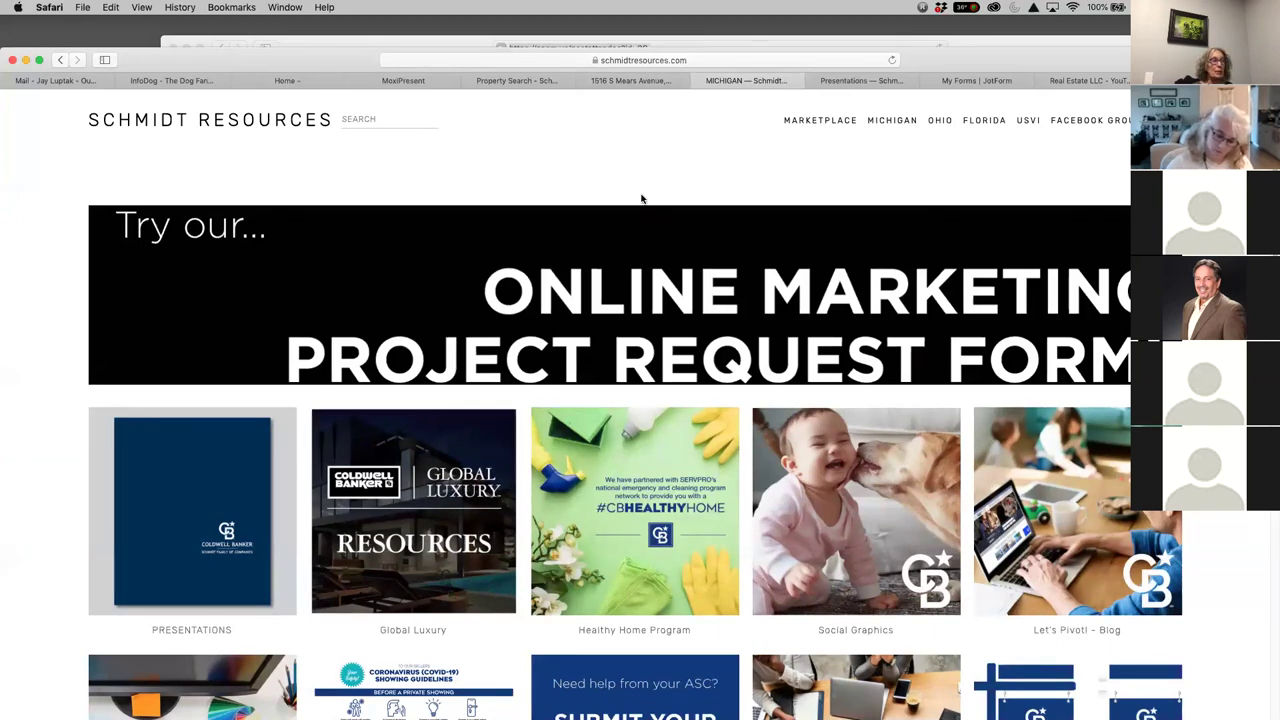
Scroll the Schmidt Resources tiles, view the Presentations page, then go to JotForm's My Forms list
{"action": "scroll", "coordinate": [1117, 520], "scroll_direction": "down", "scroll_amount": 3}
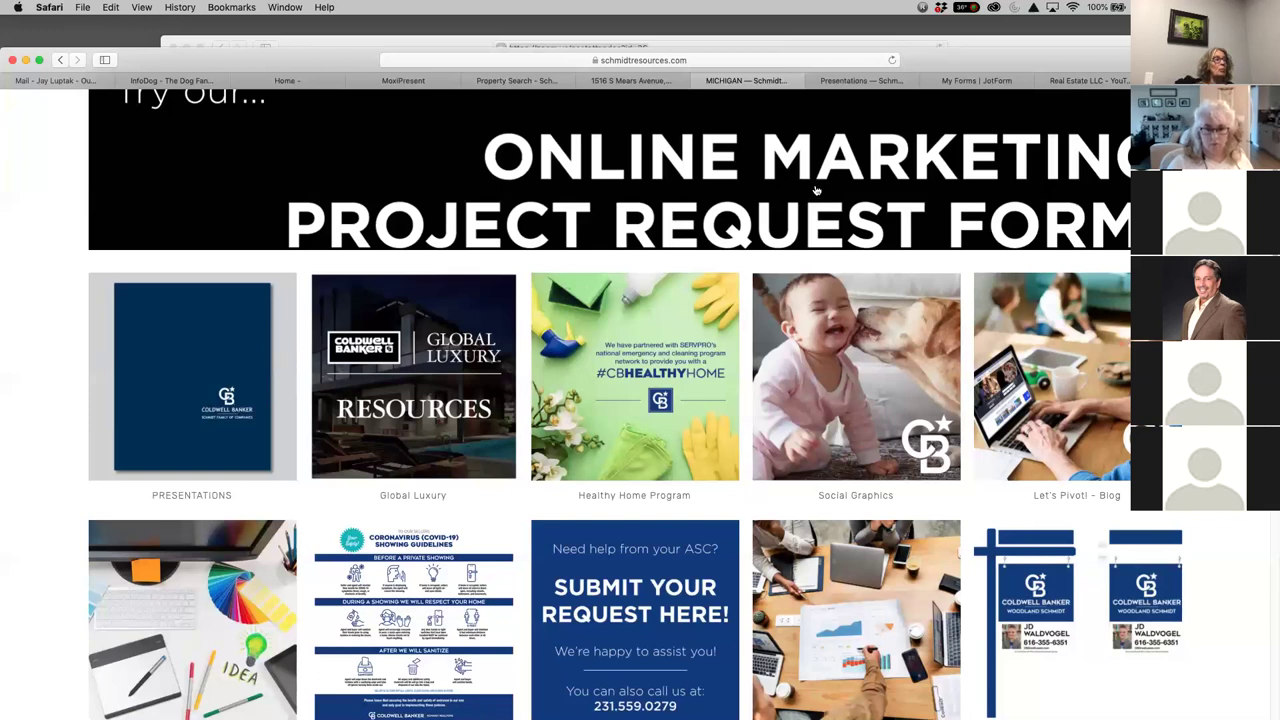
{"action": "left_click", "coordinate": [858, 81]}
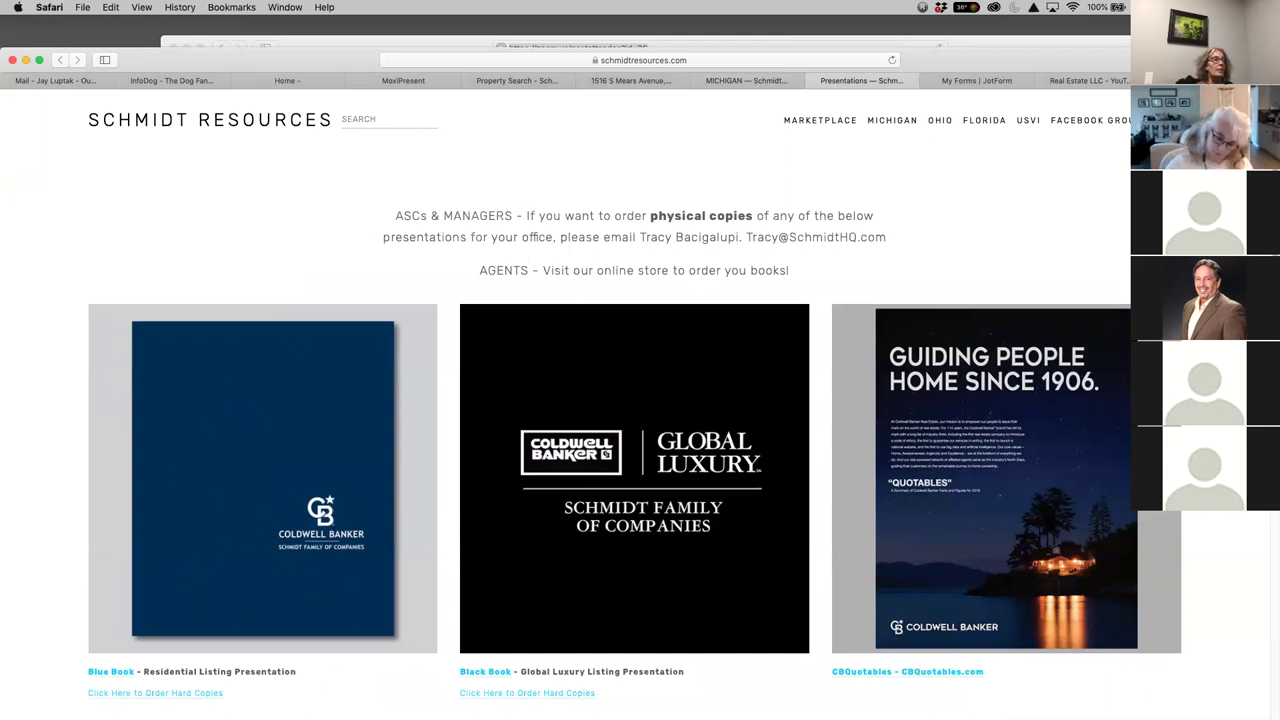
{"action": "left_click", "coordinate": [984, 82]}
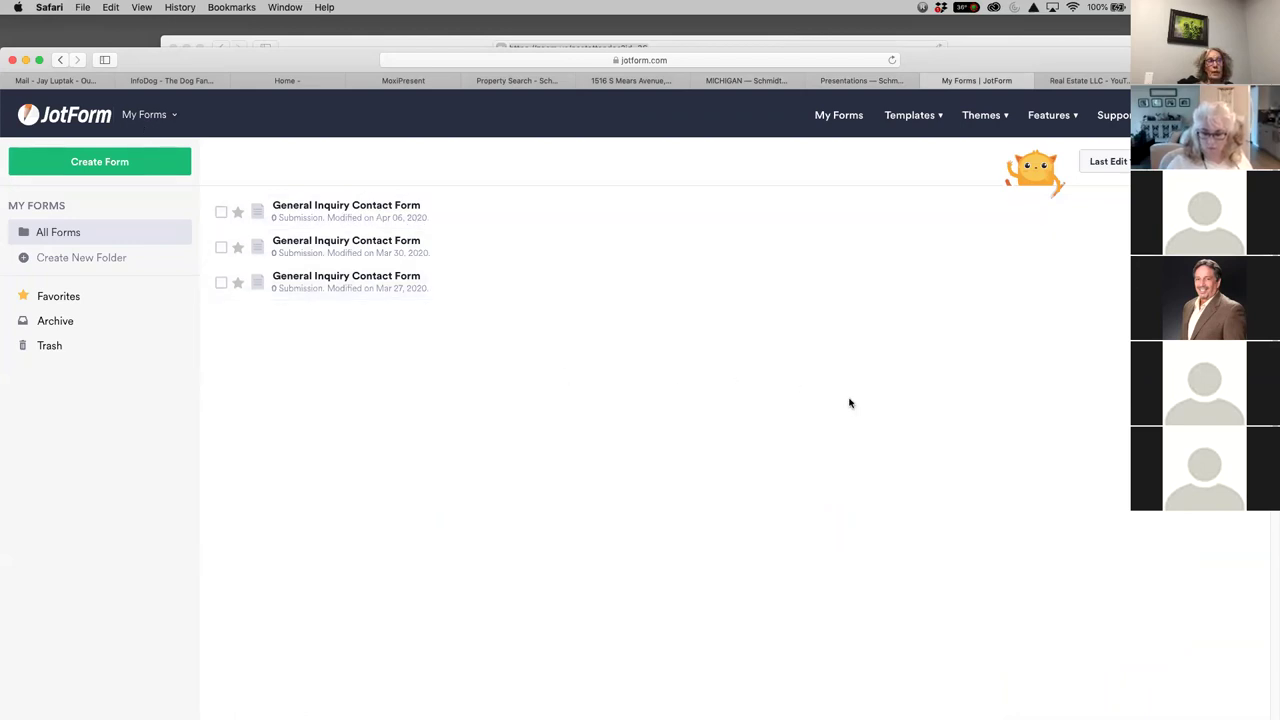
Switch to the Coldwell Banker luxury blog article 'Captivating on Lake Michigan'
{"action": "left_click", "coordinate": [1082, 82]}
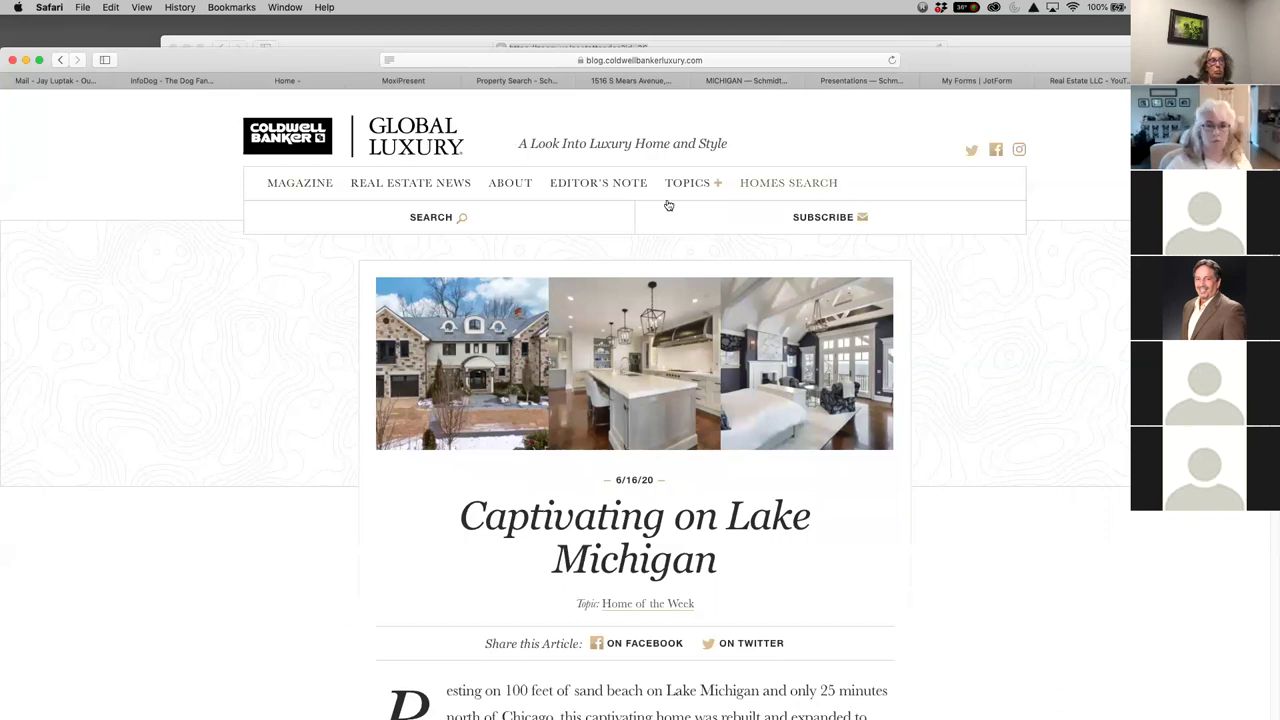
{"action": "scroll", "coordinate": [825, 478], "scroll_direction": "down", "scroll_amount": 5}
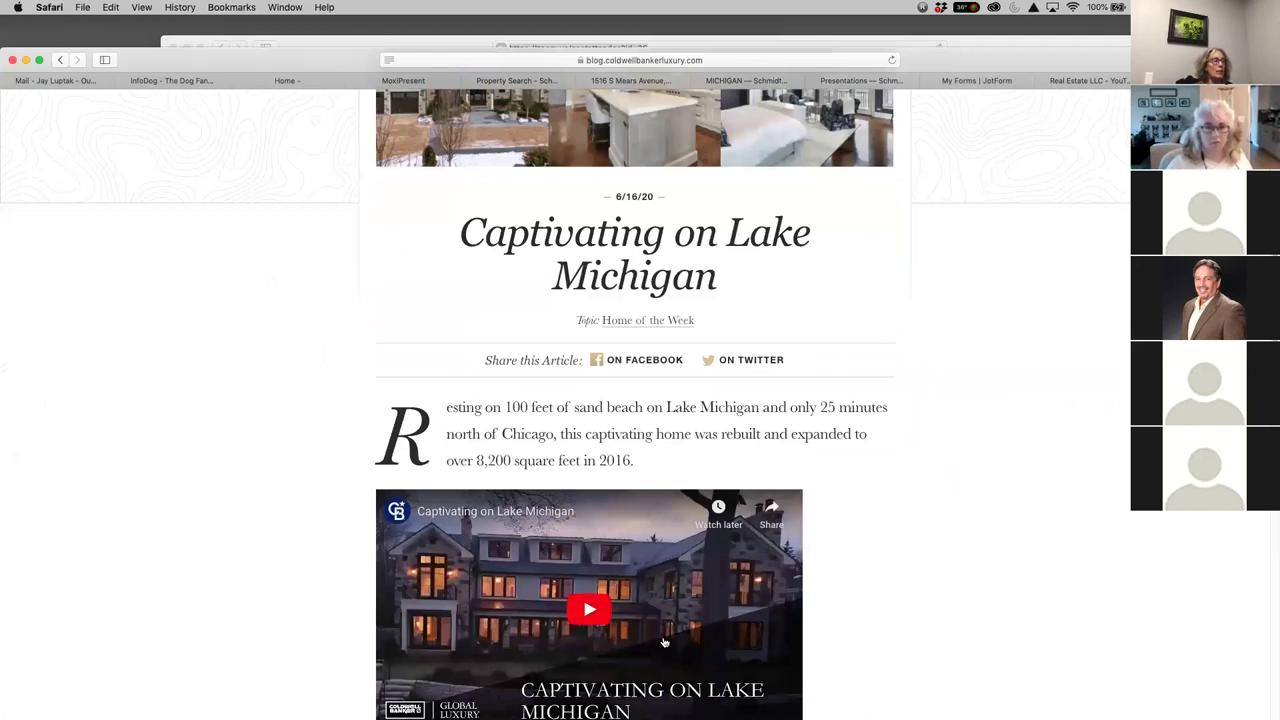
{"action": "scroll", "coordinate": [966, 503], "scroll_direction": "up", "scroll_amount": 5}
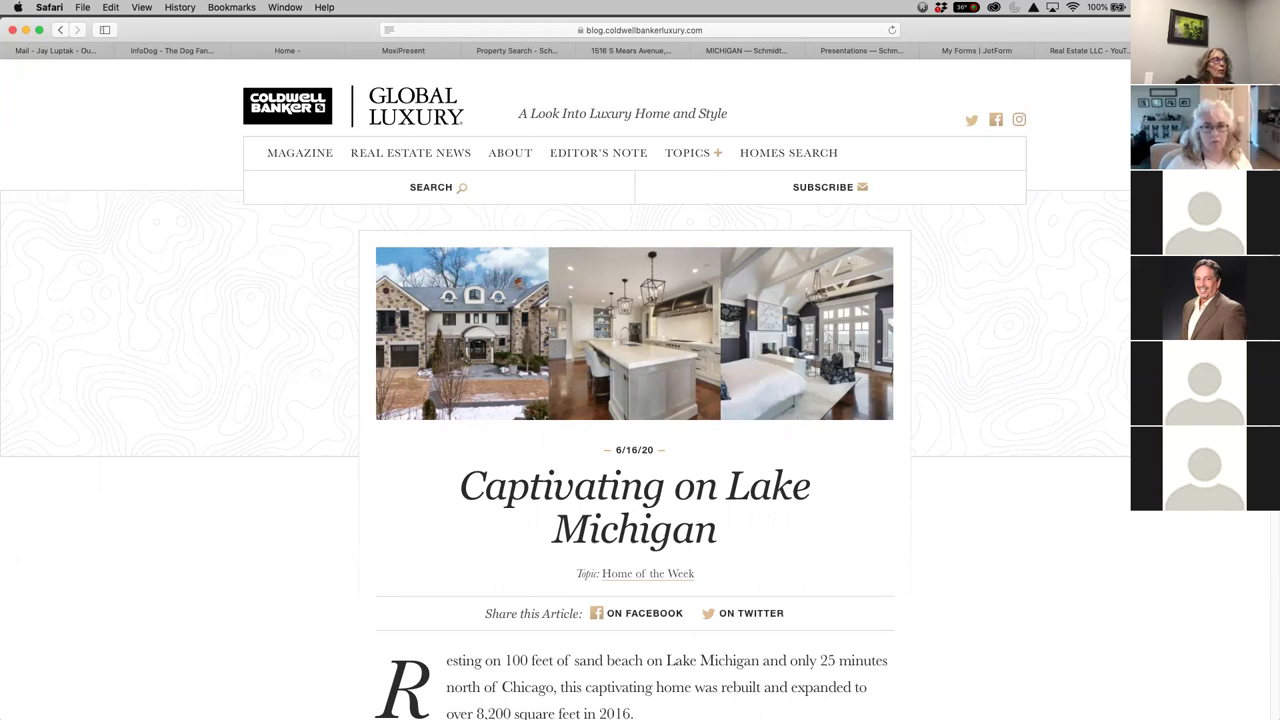
Check the blank MoxiPresent newsletter grid, then return to the Schmidt Resources Michigan page
{"action": "left_click", "coordinate": [423, 51]}
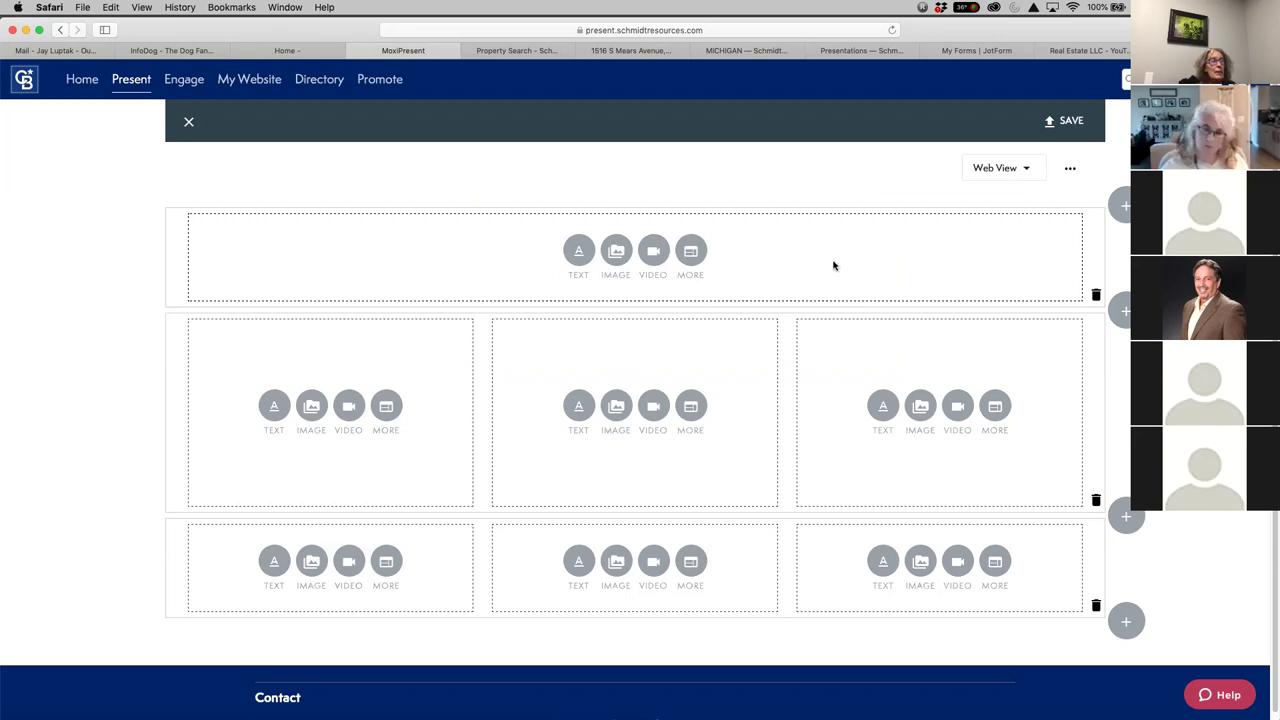
{"action": "left_click", "coordinate": [752, 50]}
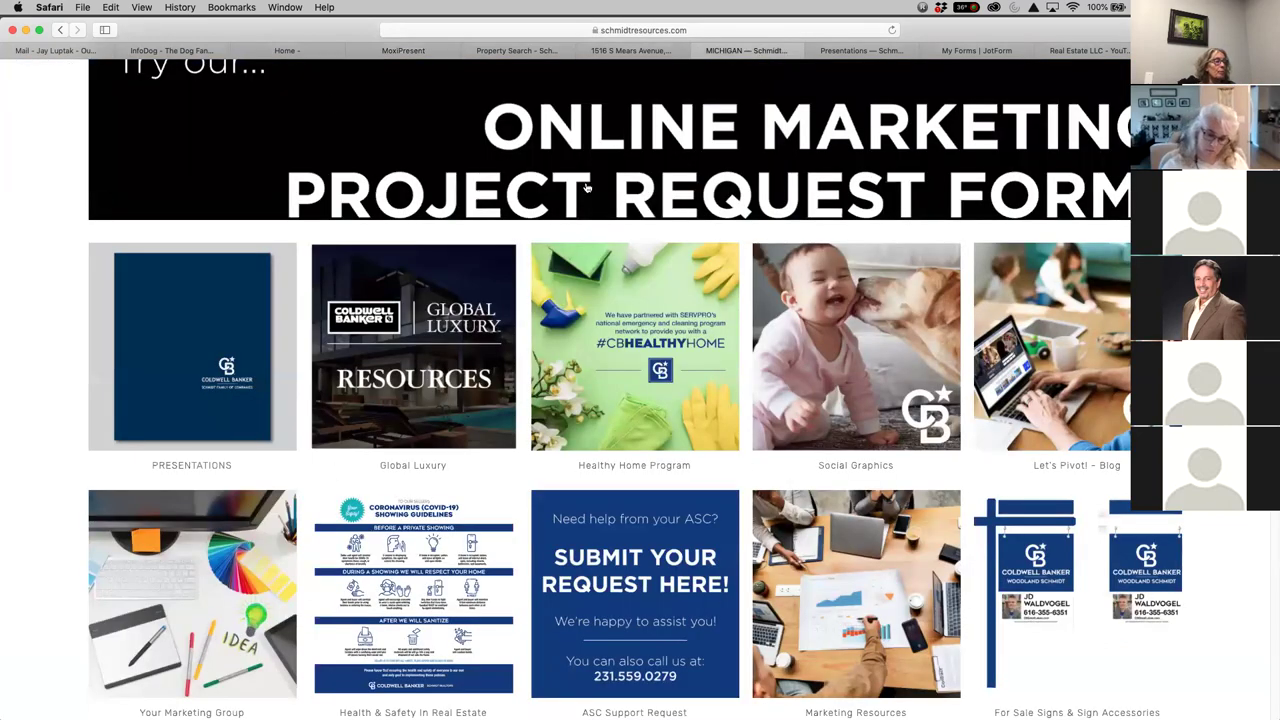
Go through Social Graphics to Brand Graphics and find the starry Rectangle and Square Boost tiles
{"action": "scroll", "coordinate": [741, 458], "scroll_direction": "down", "scroll_amount": 2}
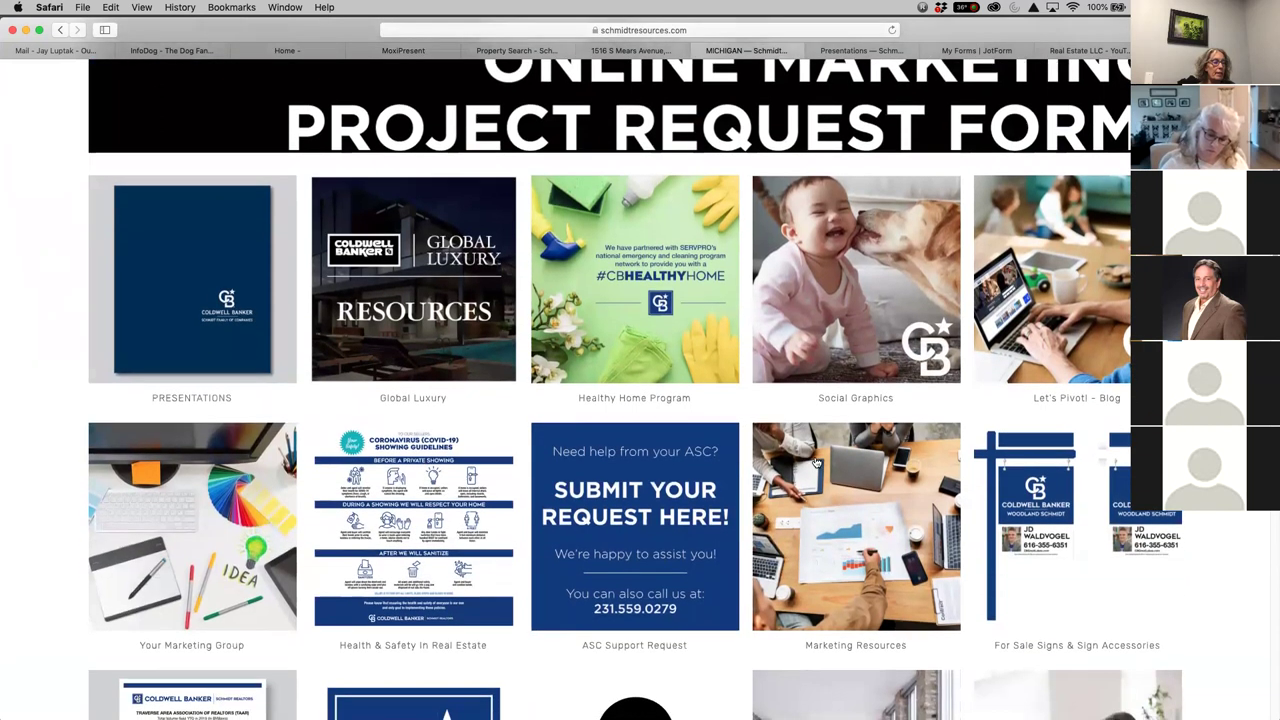
{"action": "scroll", "coordinate": [817, 462], "scroll_direction": "down", "scroll_amount": 1}
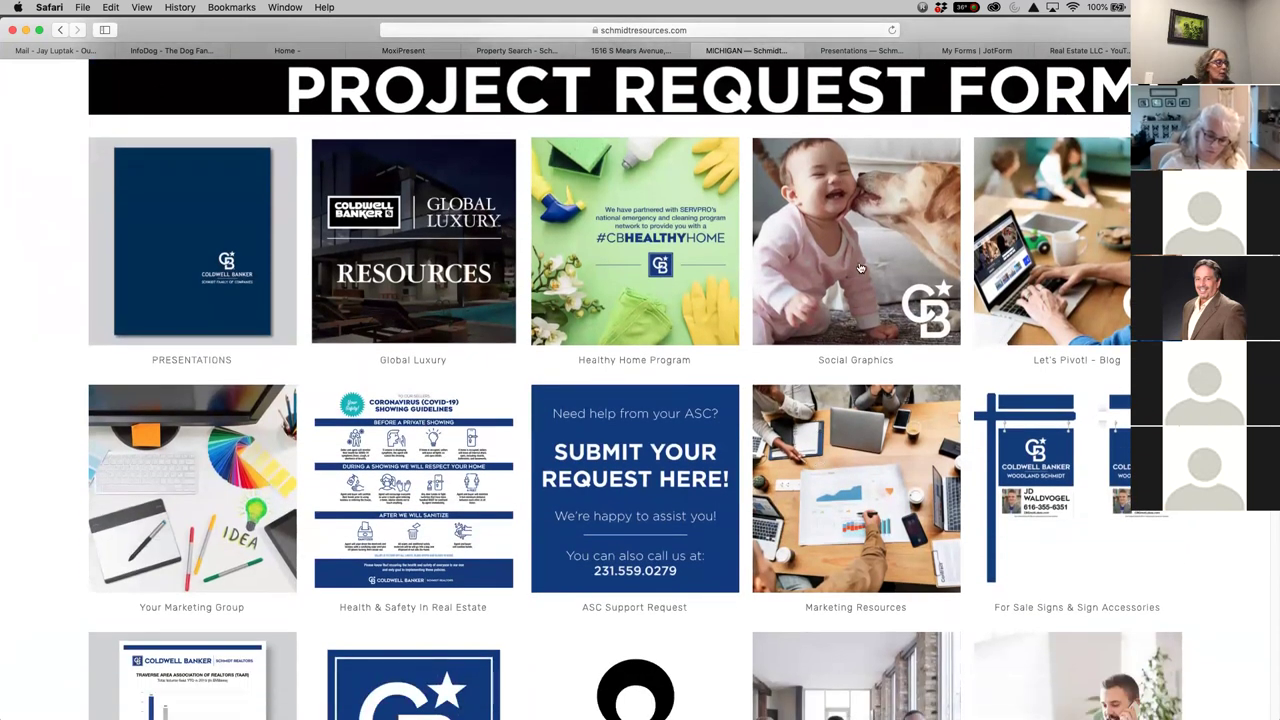
{"action": "scroll", "coordinate": [887, 303], "scroll_direction": "up", "scroll_amount": 7}
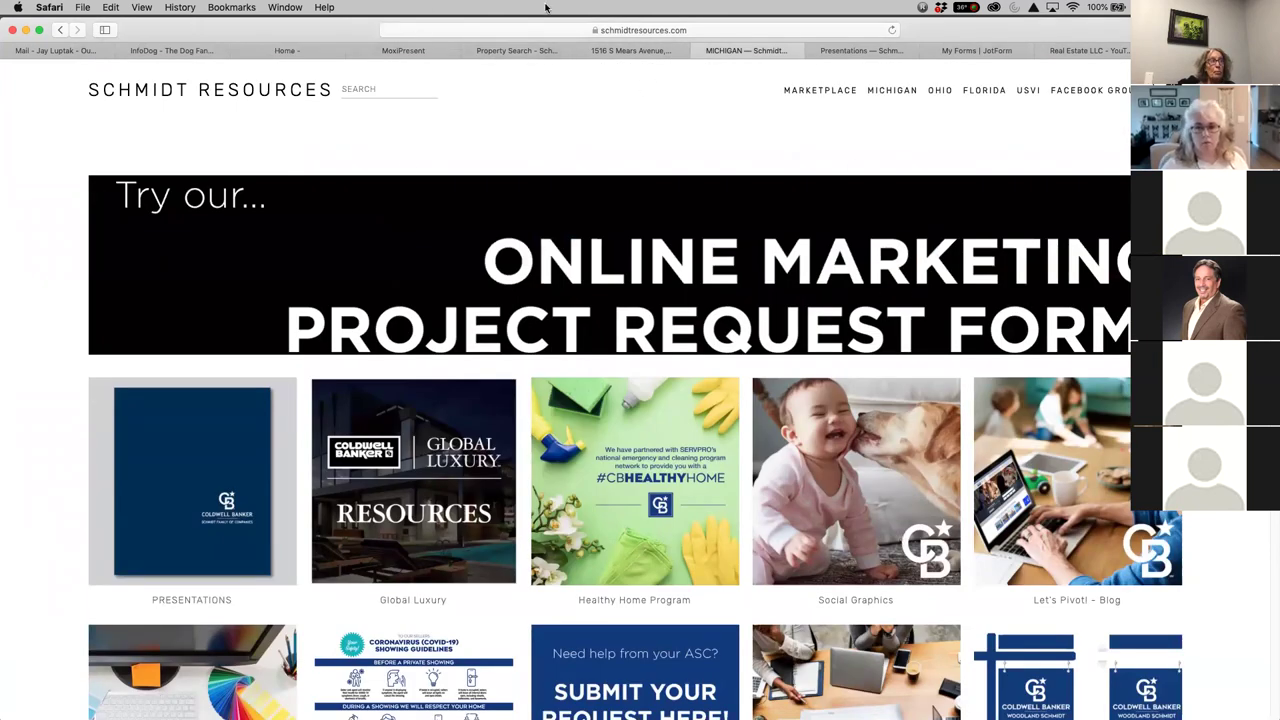
{"action": "left_click", "coordinate": [881, 492]}
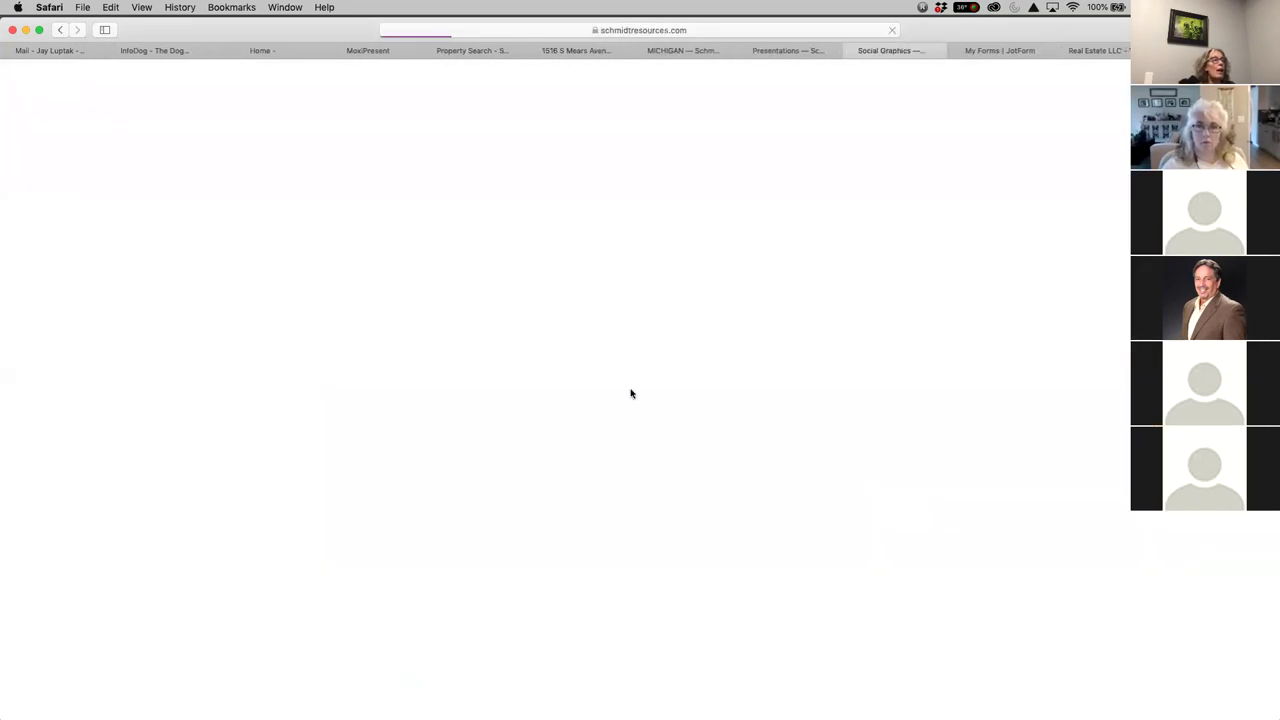
{"action": "scroll", "coordinate": [888, 510], "scroll_direction": "down", "scroll_amount": 2}
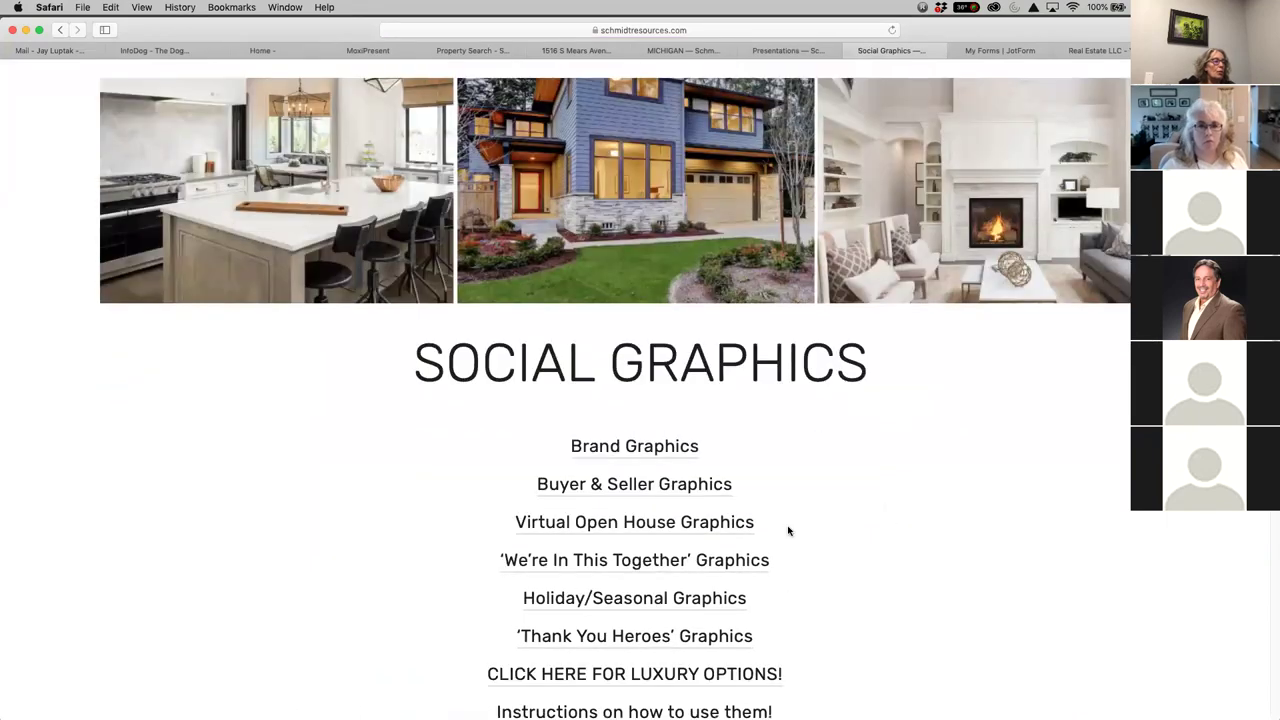
{"action": "left_click", "coordinate": [646, 447]}
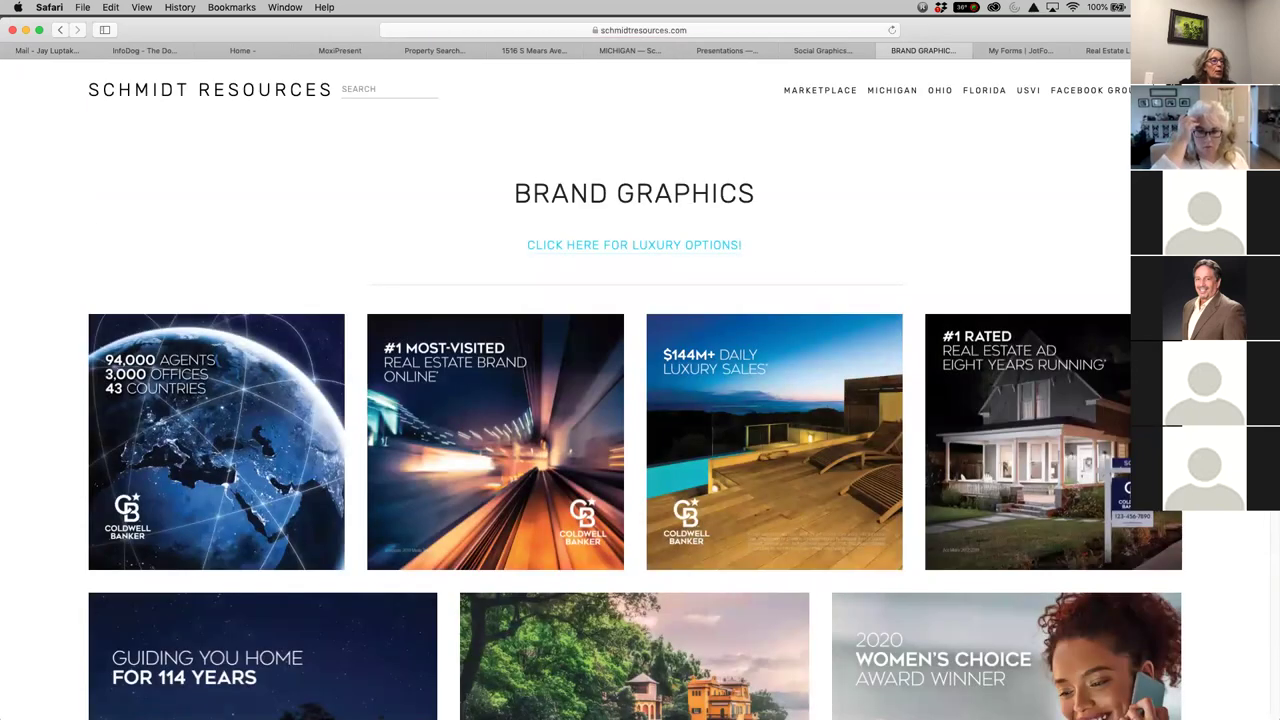
{"action": "scroll", "coordinate": [1060, 494], "scroll_direction": "down", "scroll_amount": 10}
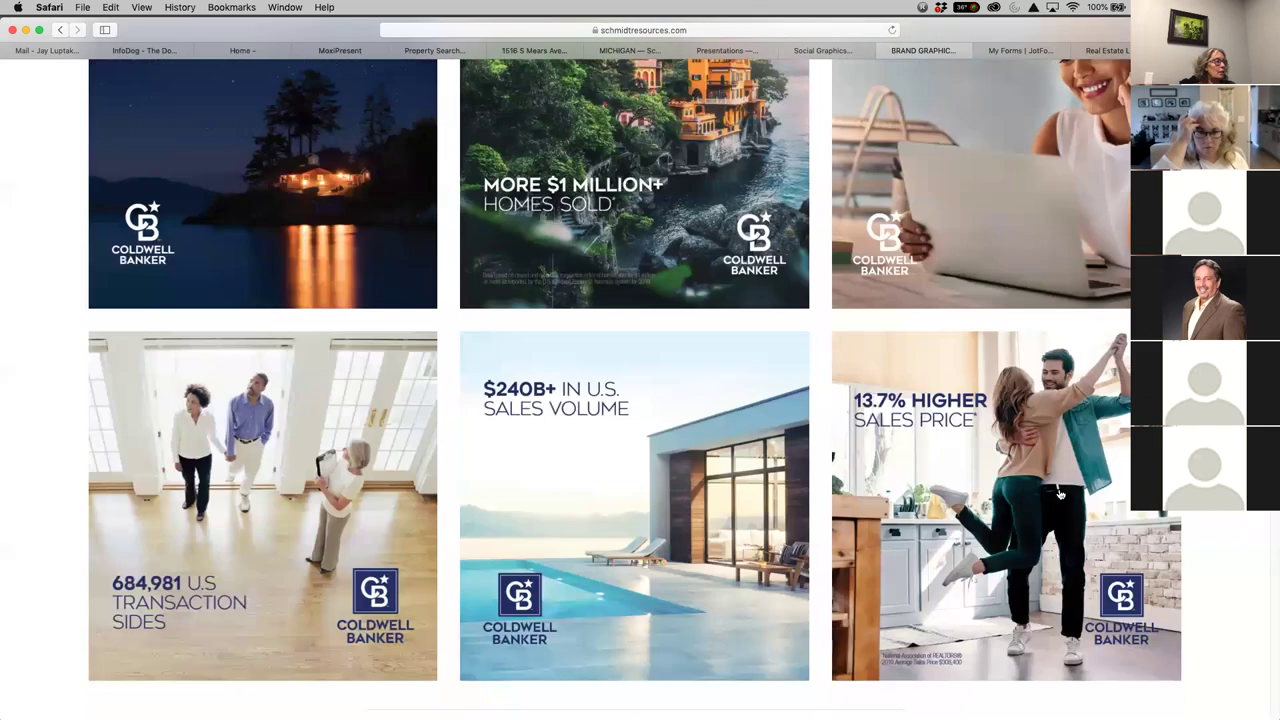
{"action": "scroll", "coordinate": [1060, 494], "scroll_direction": "down", "scroll_amount": 15}
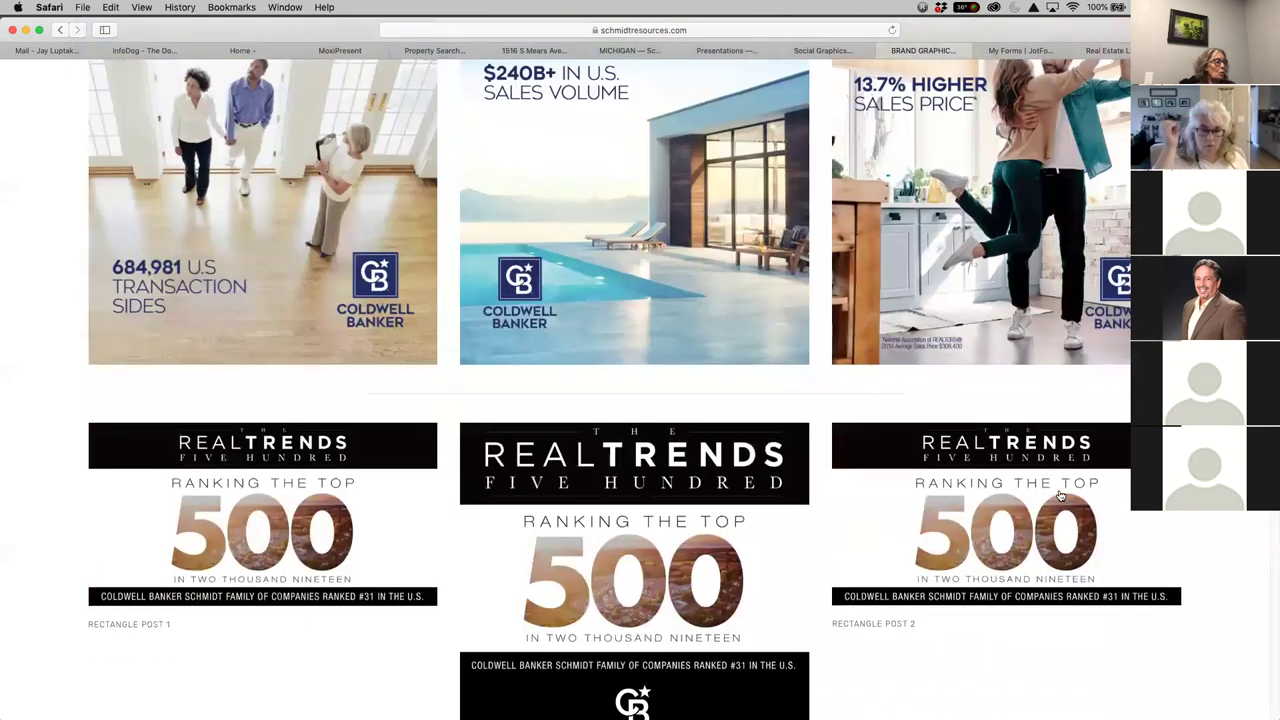
{"action": "scroll", "coordinate": [1060, 494], "scroll_direction": "down", "scroll_amount": 20}
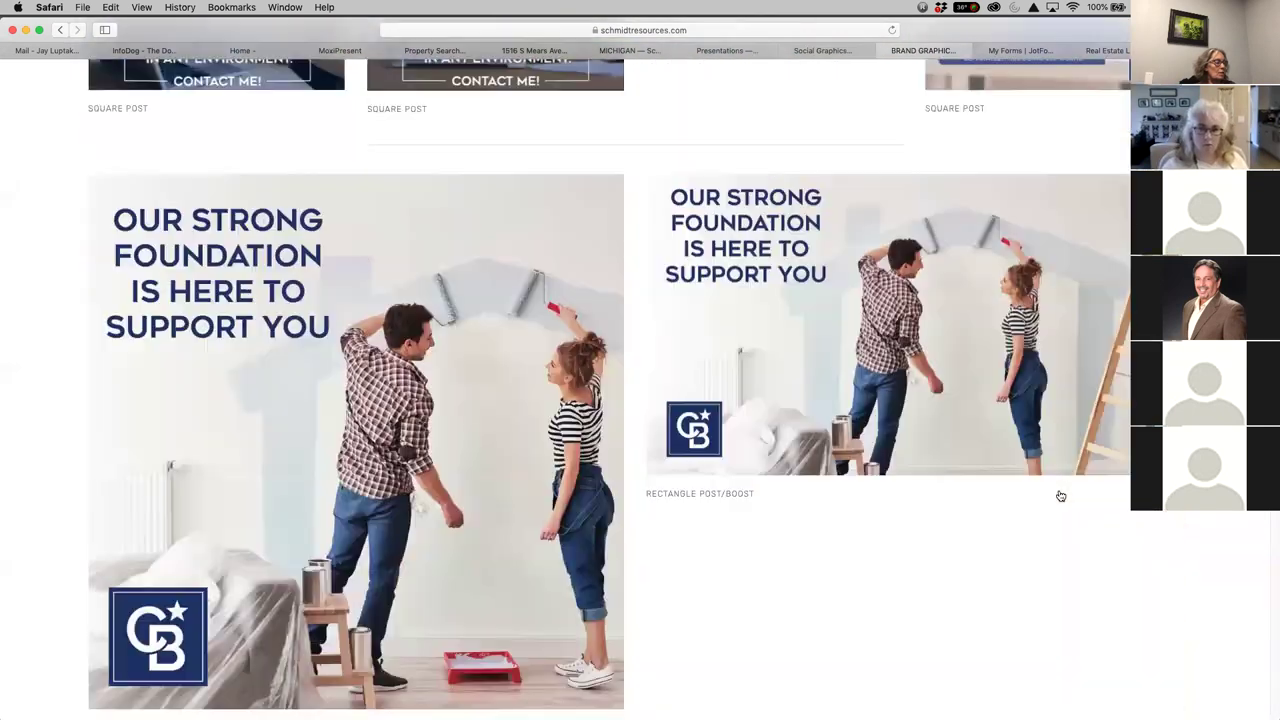
{"action": "scroll", "coordinate": [1060, 494], "scroll_direction": "down", "scroll_amount": 8}
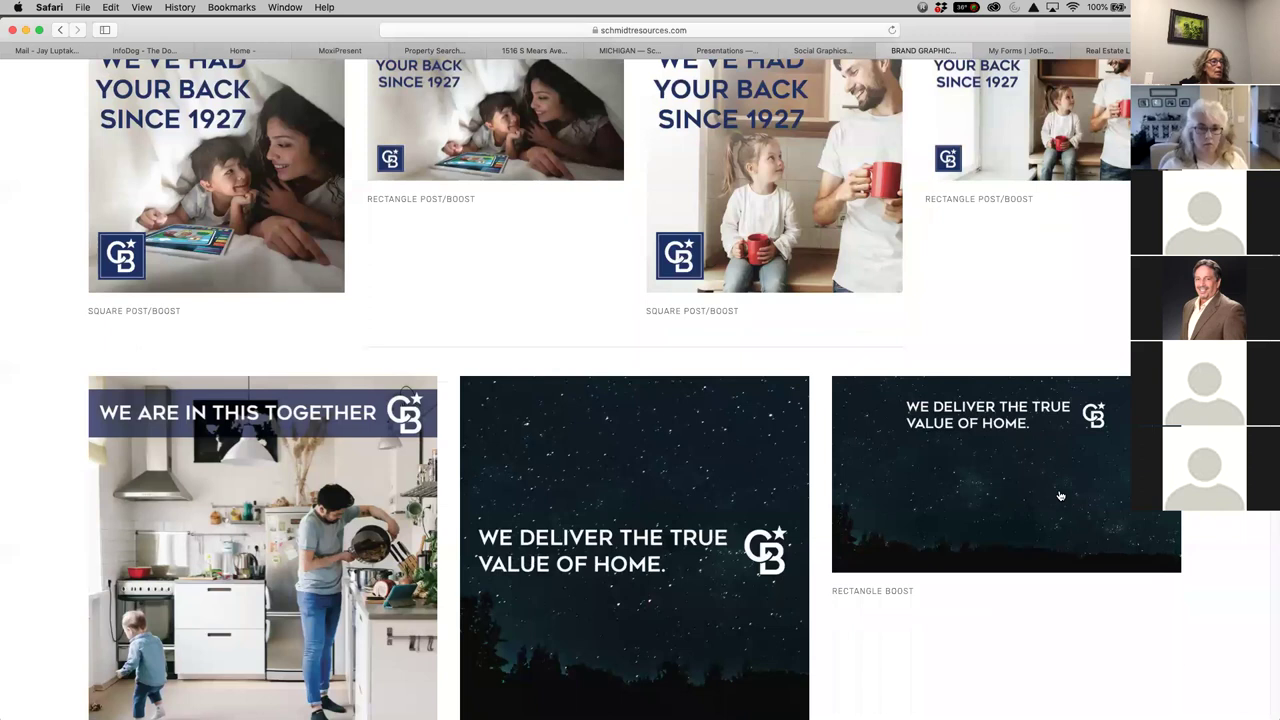
{"action": "scroll", "coordinate": [1060, 494], "scroll_direction": "down", "scroll_amount": 5}
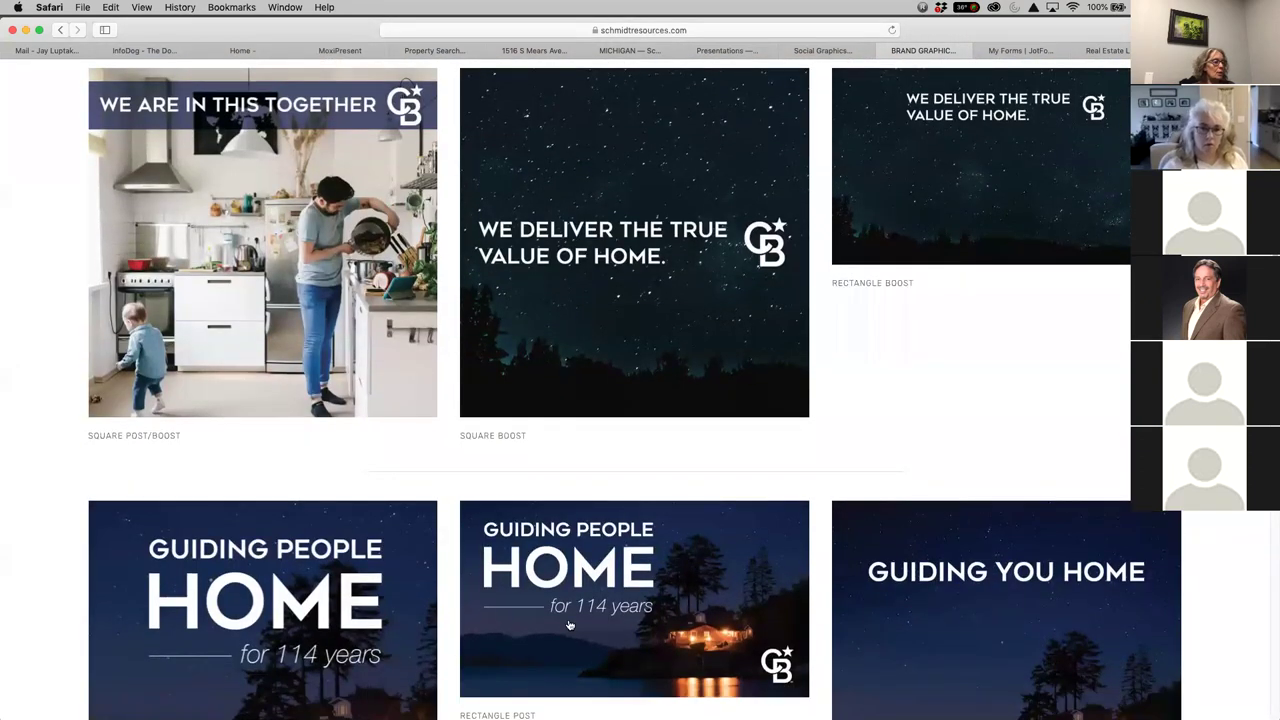
{"action": "scroll", "coordinate": [1096, 455], "scroll_direction": "up", "scroll_amount": 2}
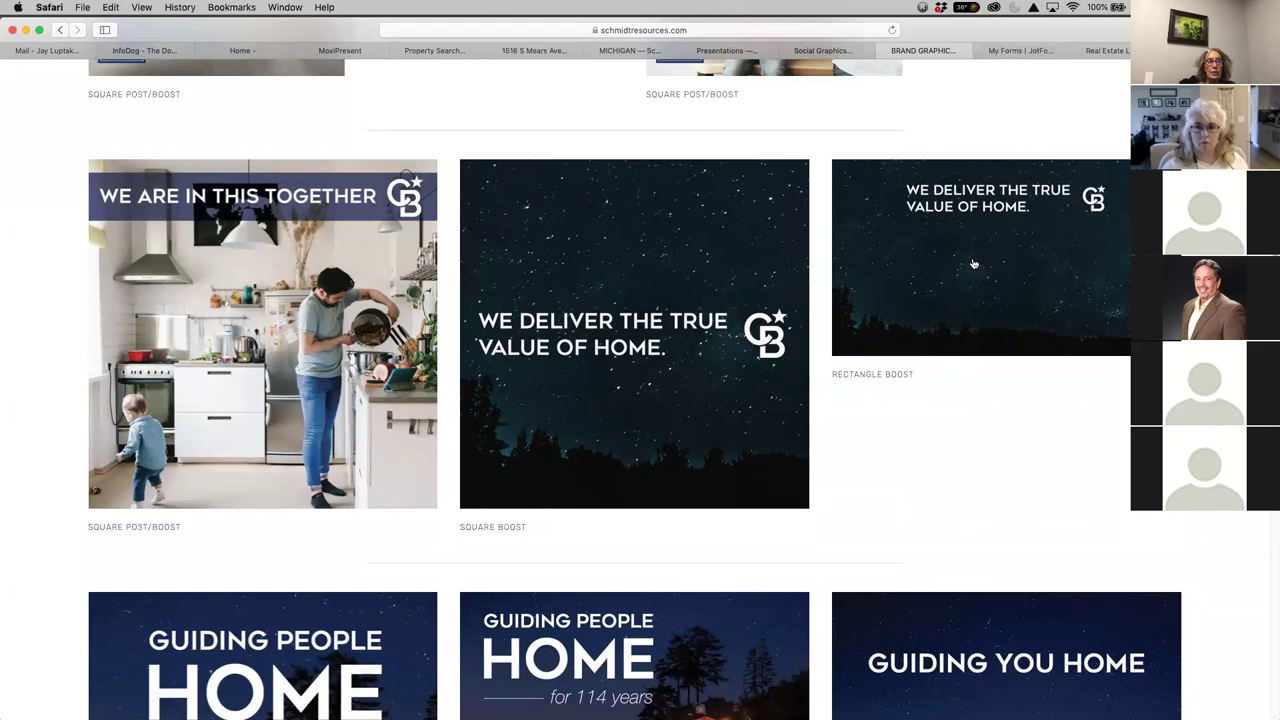
Enlarge the starry Rectangle Boost image, save it to the Desktop, and close both graphics tabs
{"action": "left_click", "coordinate": [1003, 242]}
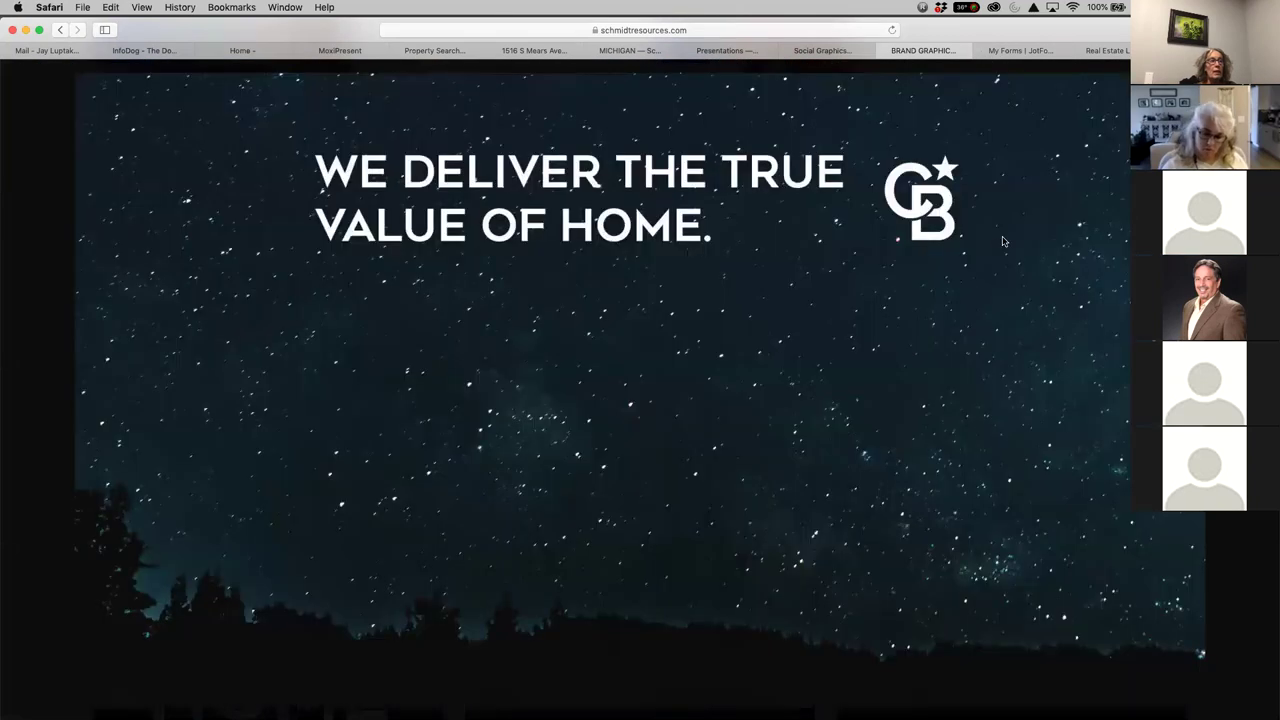
{"action": "right_click", "coordinate": [931, 213]}
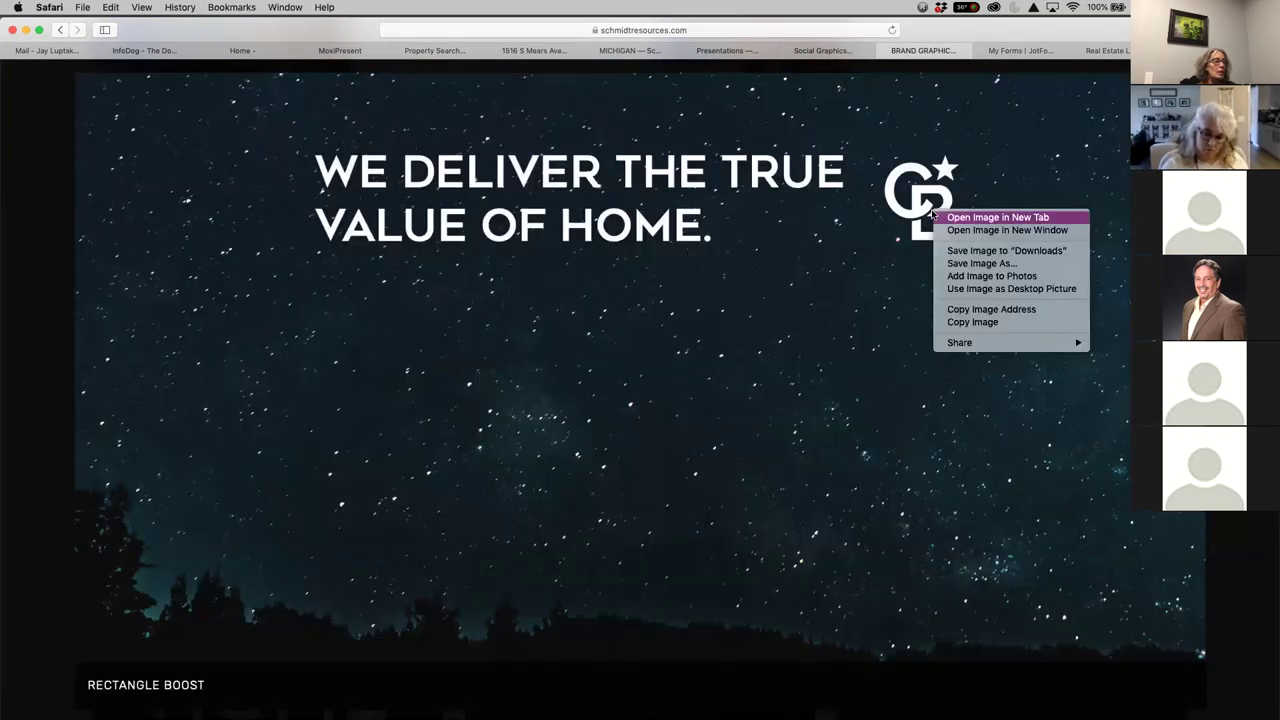
{"action": "left_click", "coordinate": [1009, 264]}
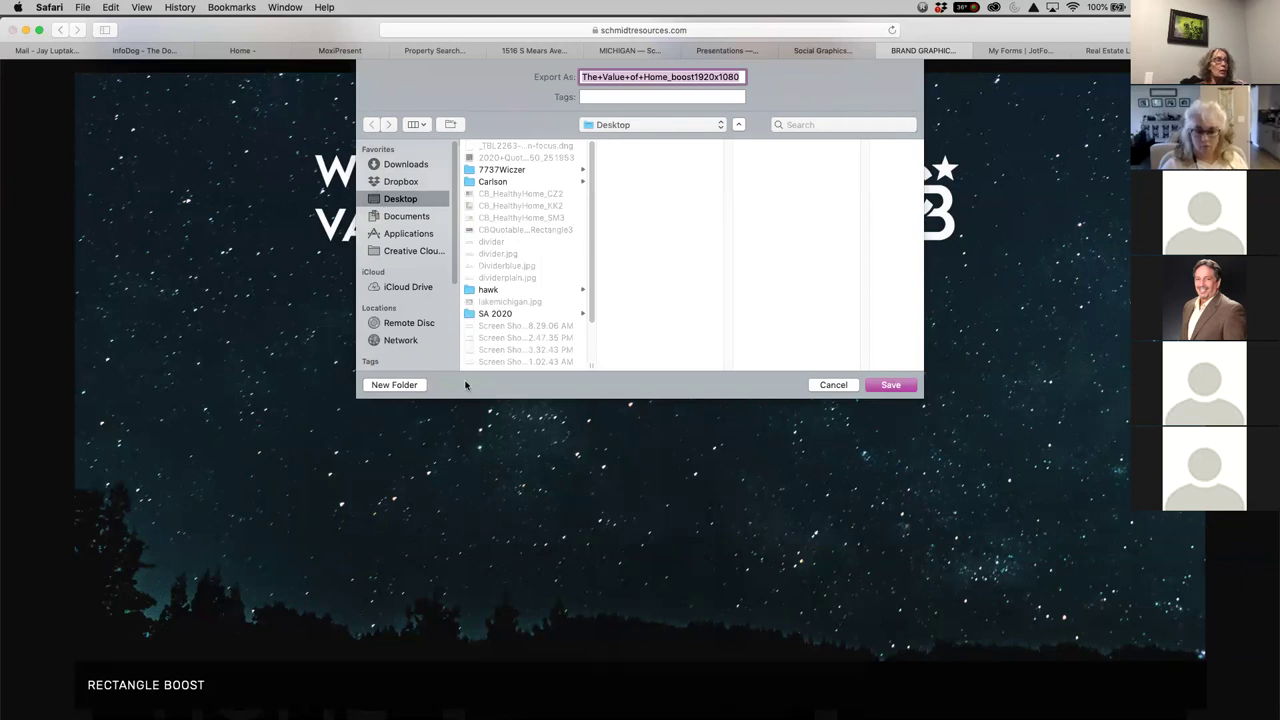
{"action": "left_click", "coordinate": [890, 385]}
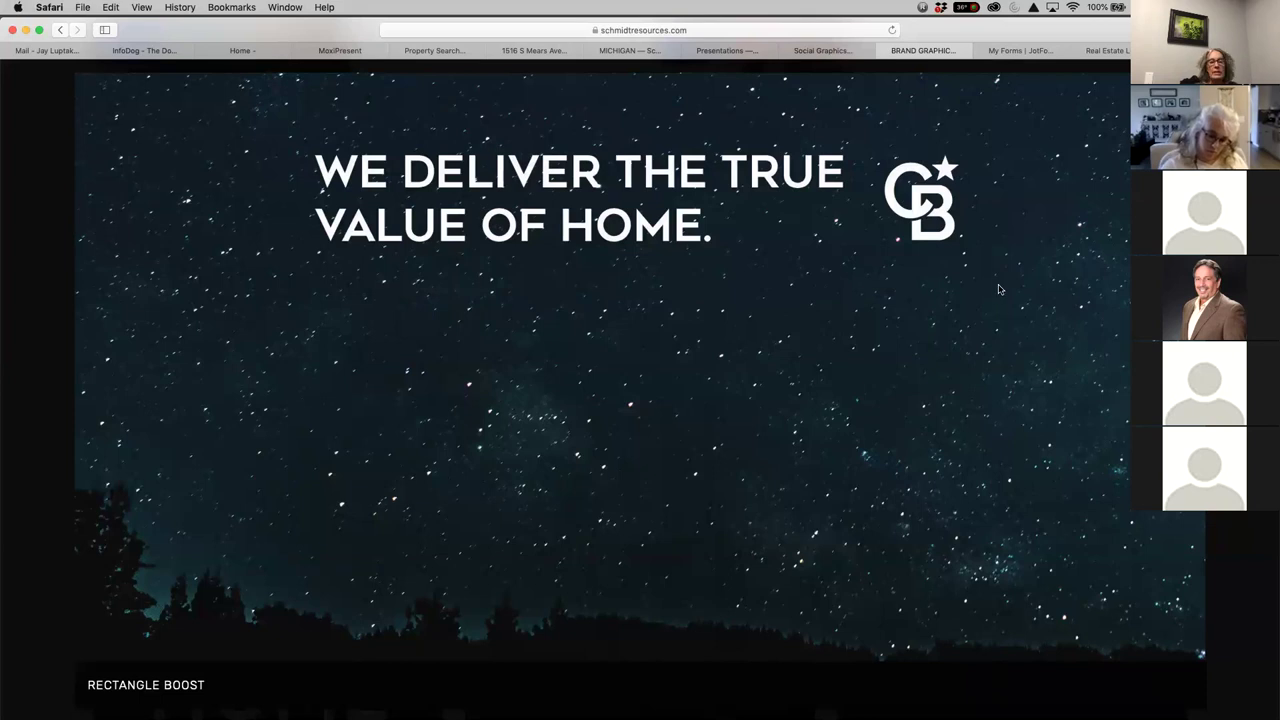
{"action": "left_click", "coordinate": [882, 50]}
{"action": "left_click", "coordinate": [850, 50]}
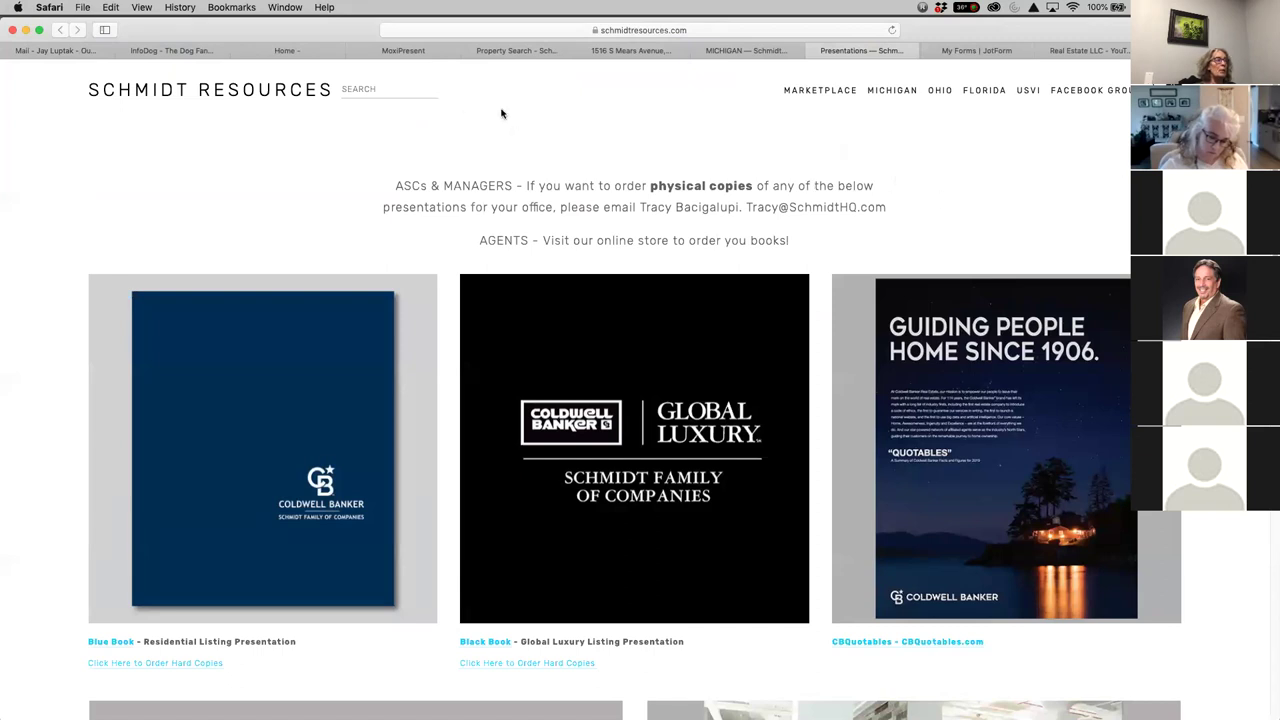
Upload The+Value+of+Home_boost1920x1080 from the computer as the top block's image
{"action": "left_click", "coordinate": [426, 52]}
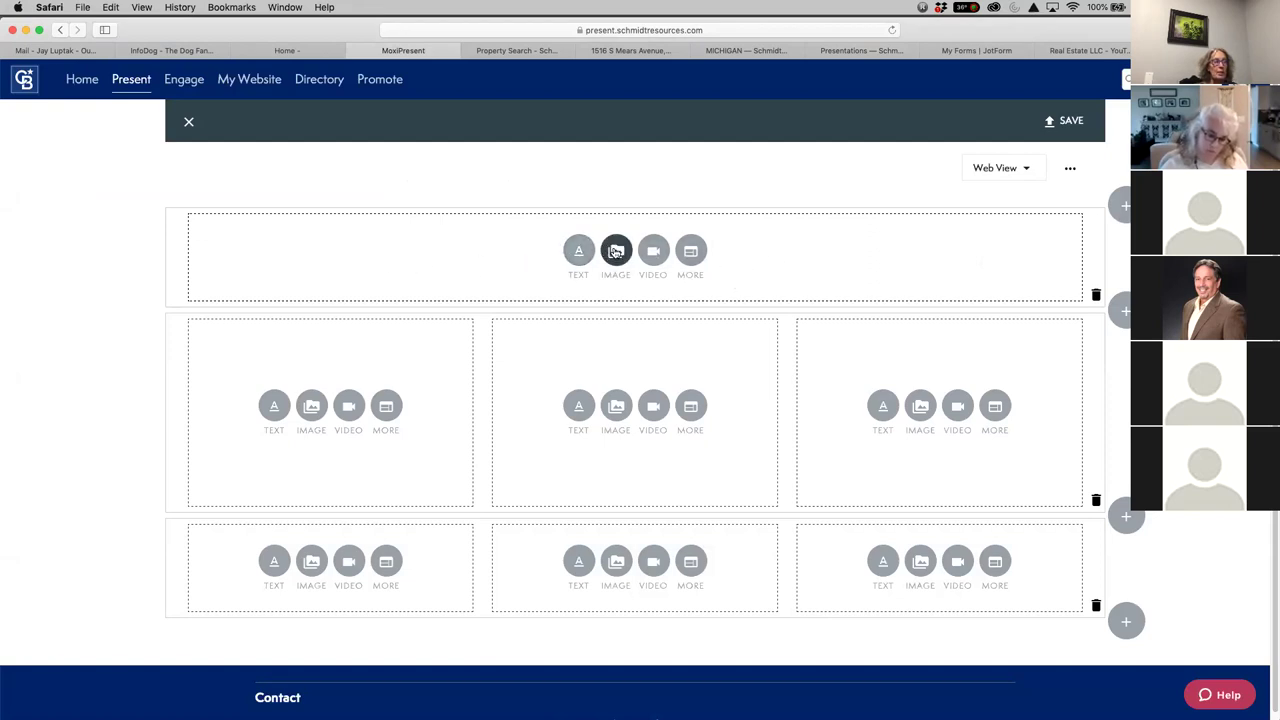
{"action": "left_click", "coordinate": [616, 251]}
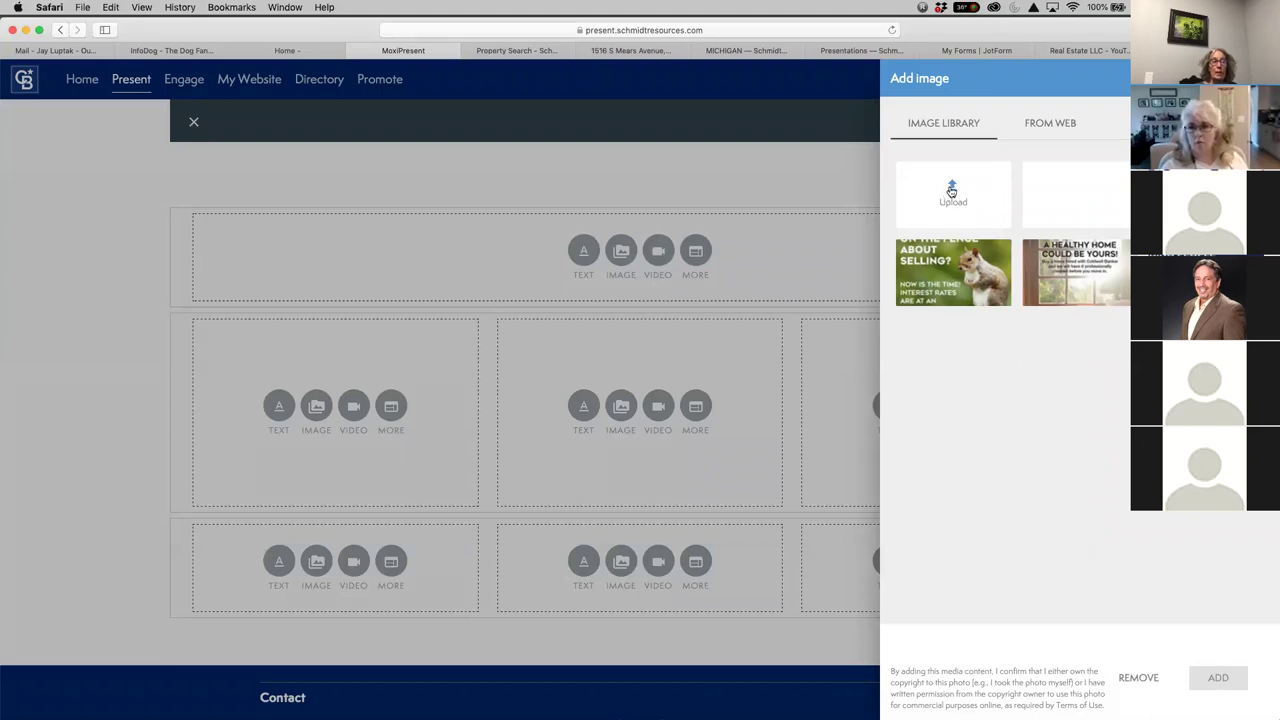
{"action": "left_click", "coordinate": [952, 190]}
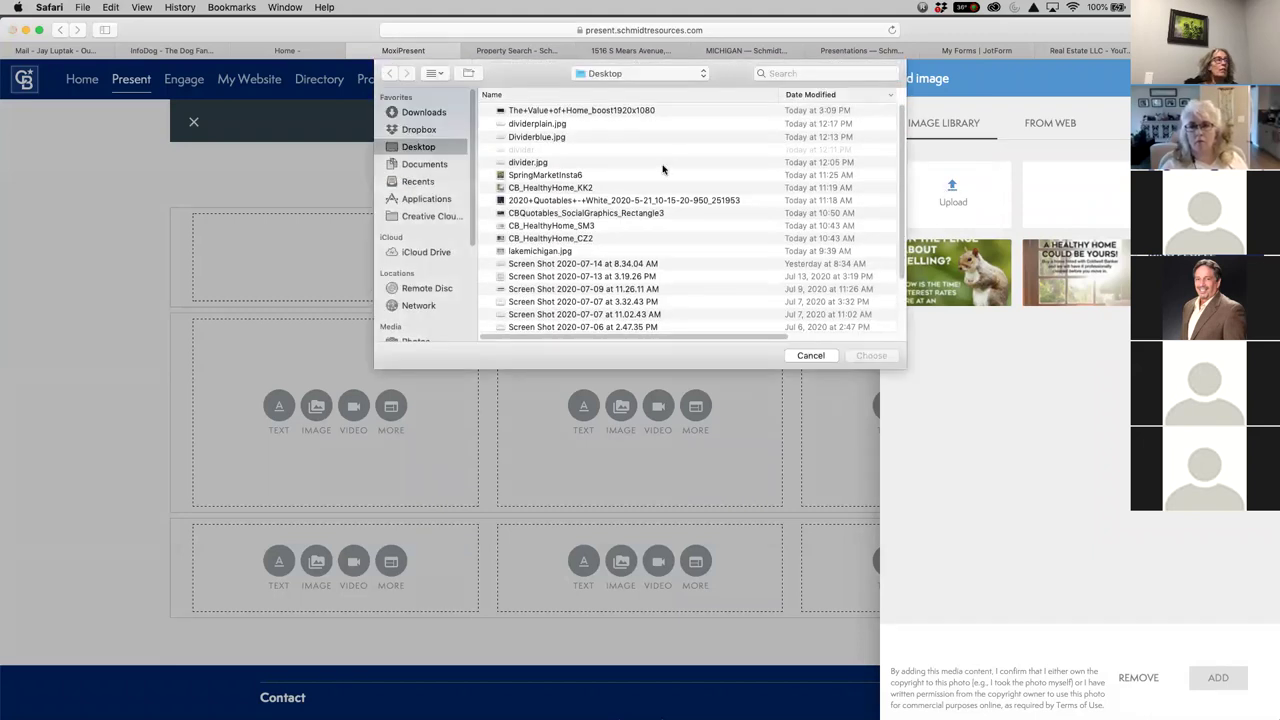
{"action": "left_click", "coordinate": [633, 110]}
{"action": "left_click", "coordinate": [864, 356]}
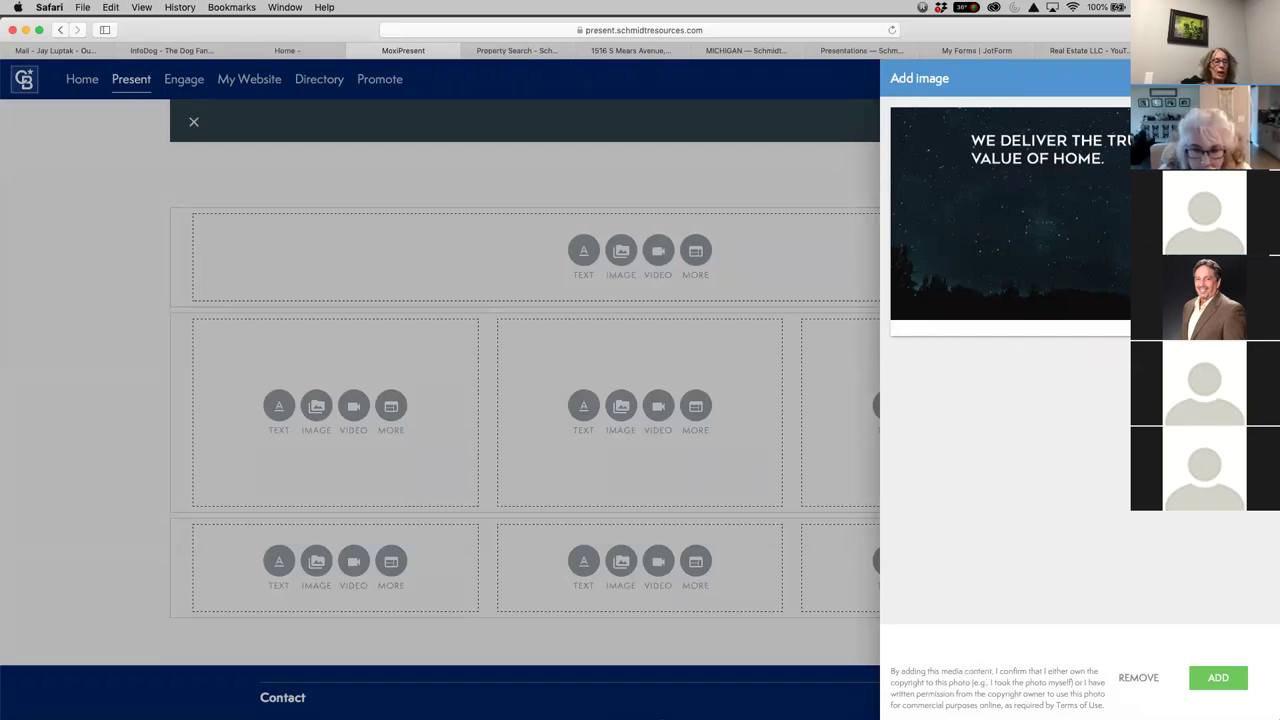
Insert the starry image into the newsletter's top block
{"action": "left_click", "coordinate": [1218, 679]}
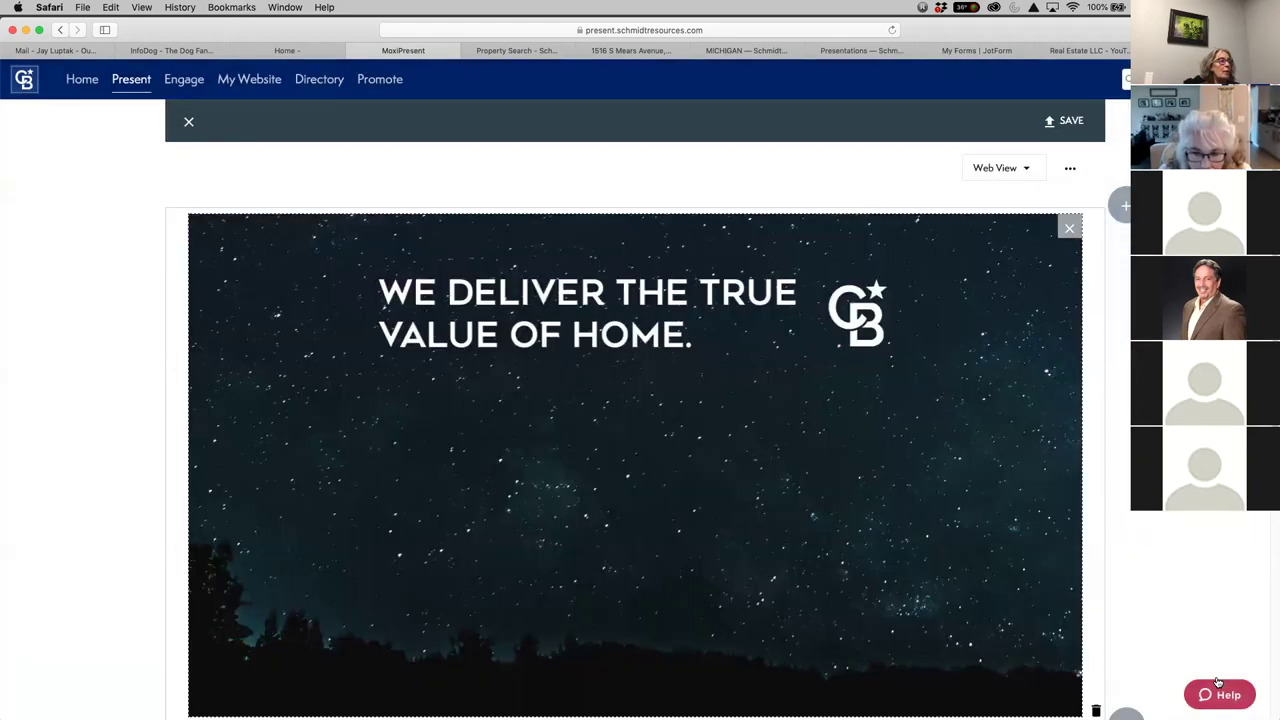
{"action": "scroll", "coordinate": [1143, 530], "scroll_direction": "down", "scroll_amount": 5}
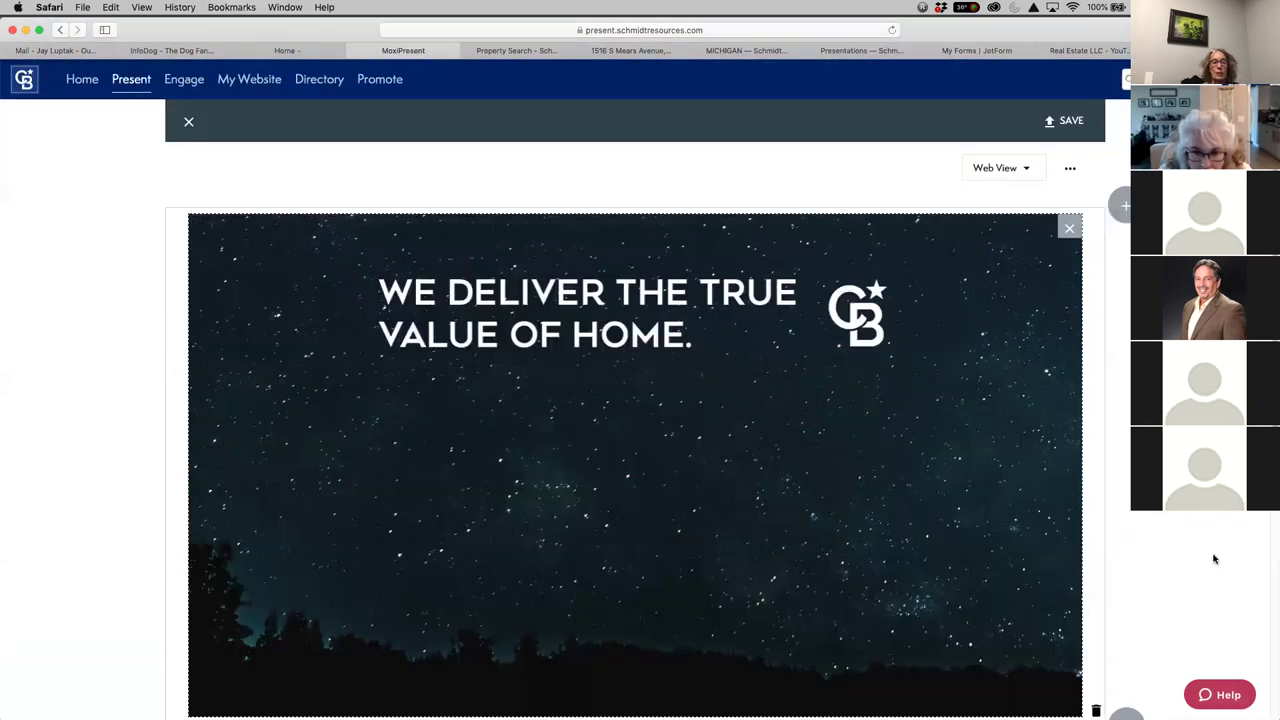
{"action": "scroll", "coordinate": [1212, 557], "scroll_direction": "down", "scroll_amount": 8}
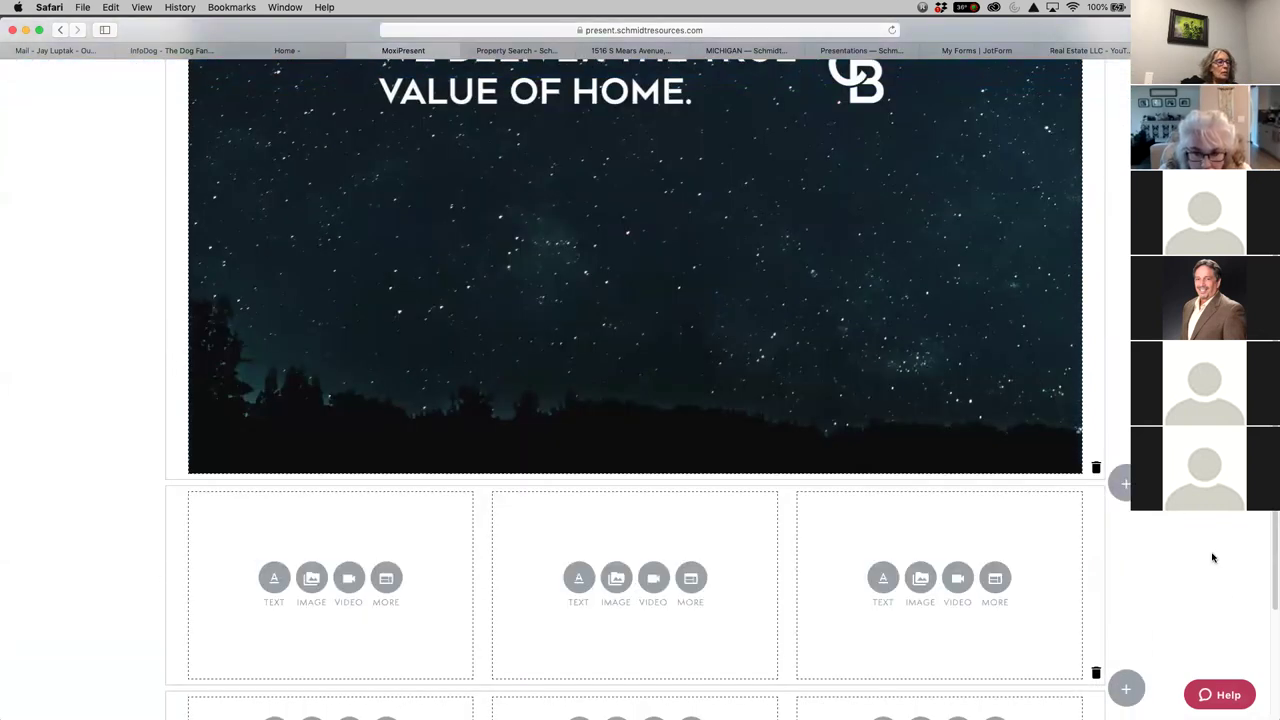
{"action": "scroll", "coordinate": [1212, 557], "scroll_direction": "down", "scroll_amount": 1}
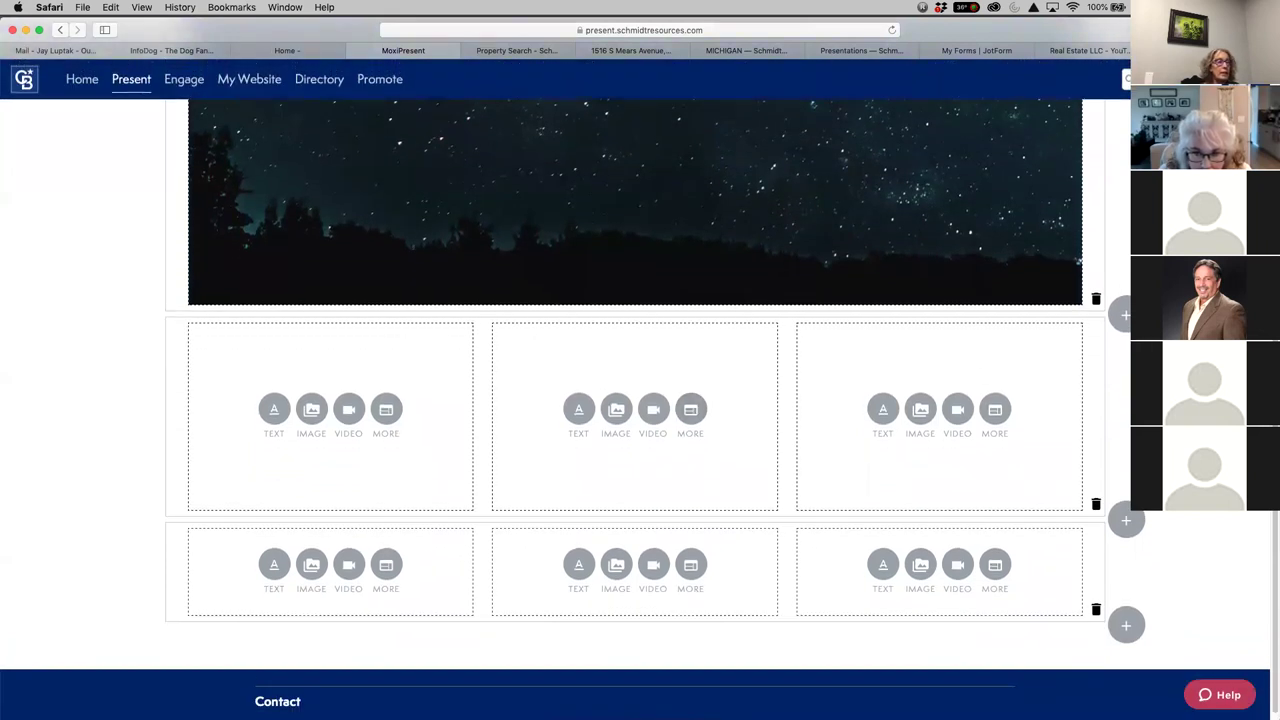
{"action": "scroll", "coordinate": [789, 360], "scroll_direction": "up", "scroll_amount": 2}
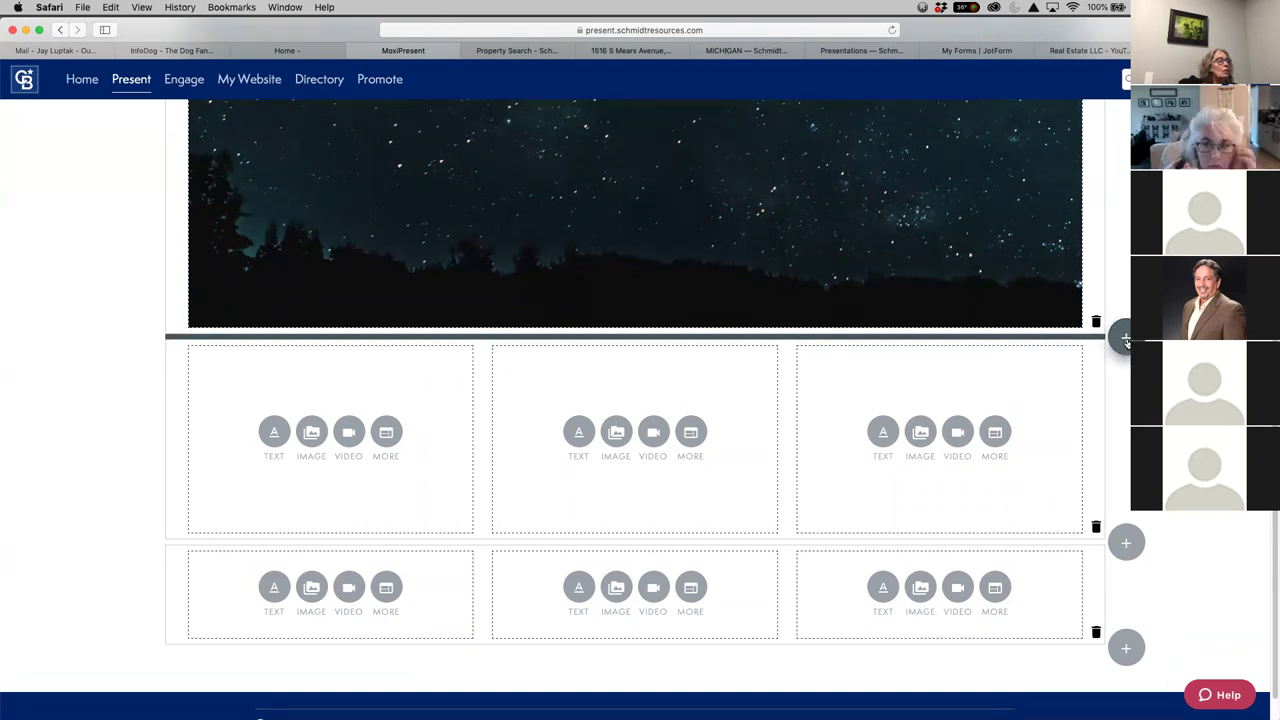
Add a new row with 1 module, full width, beneath the banner
{"action": "left_click", "coordinate": [1125, 338]}
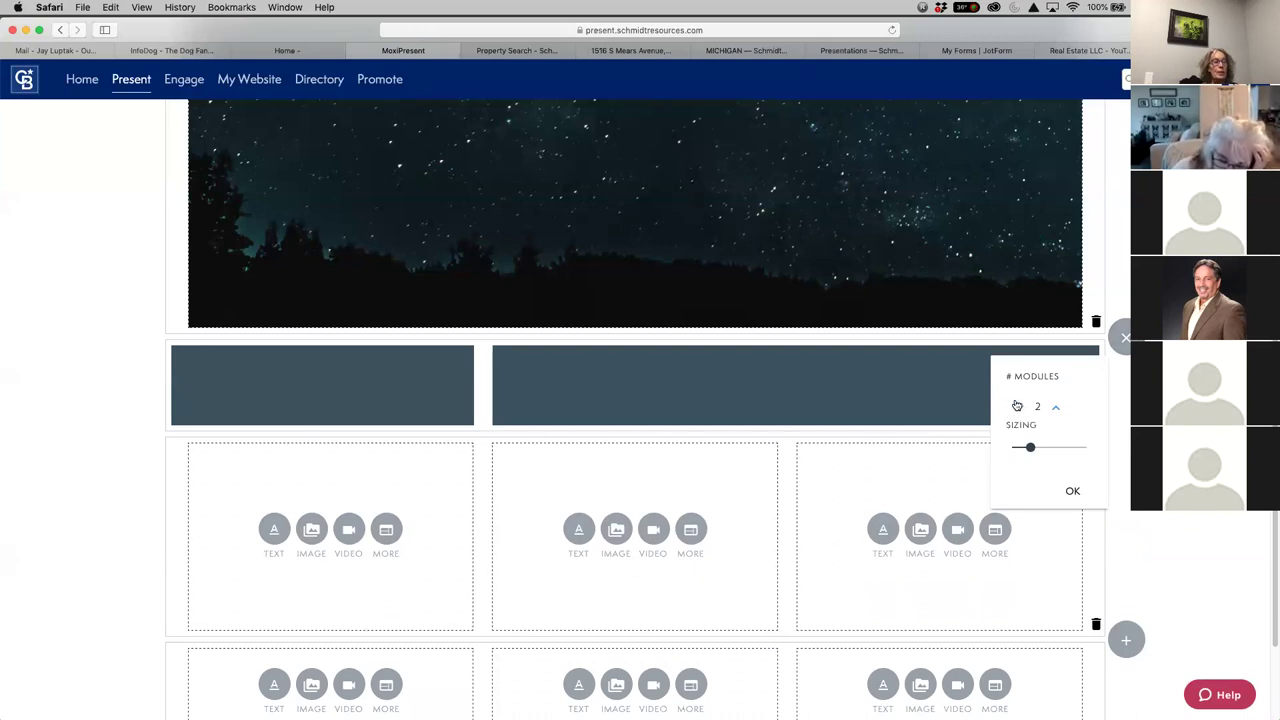
{"action": "left_click", "coordinate": [1018, 407]}
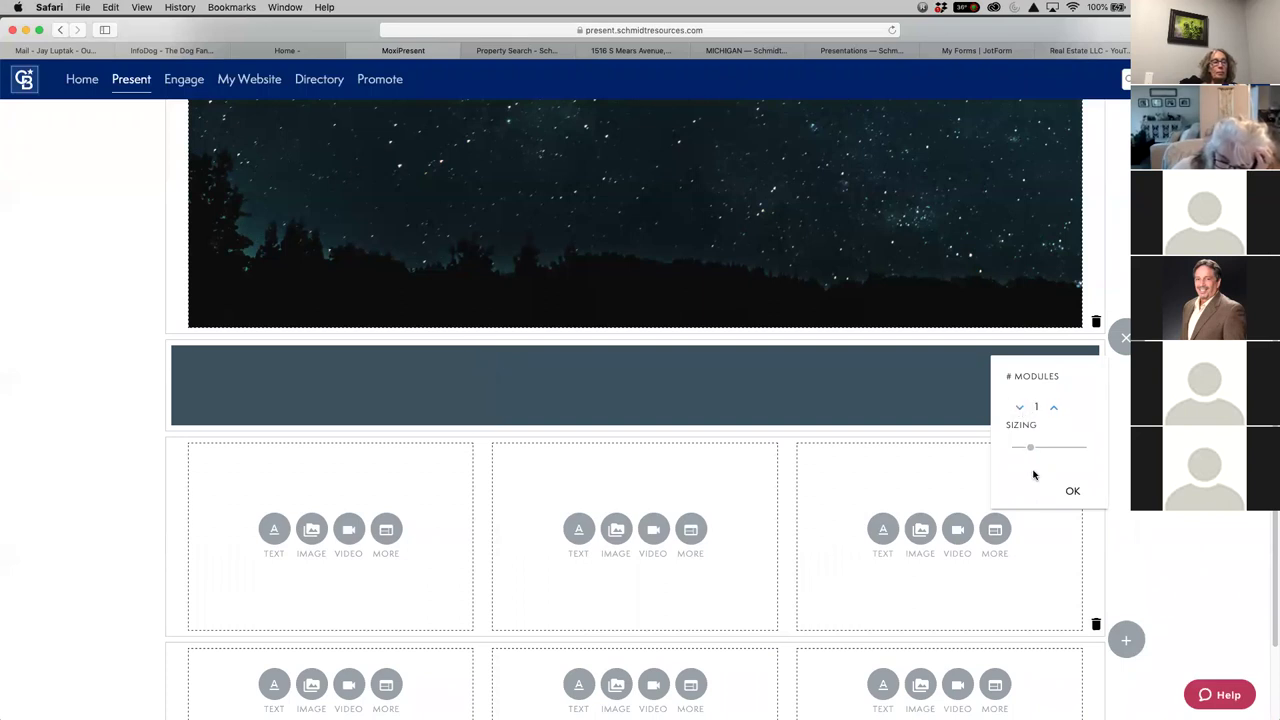
{"action": "left_click", "coordinate": [1077, 493]}
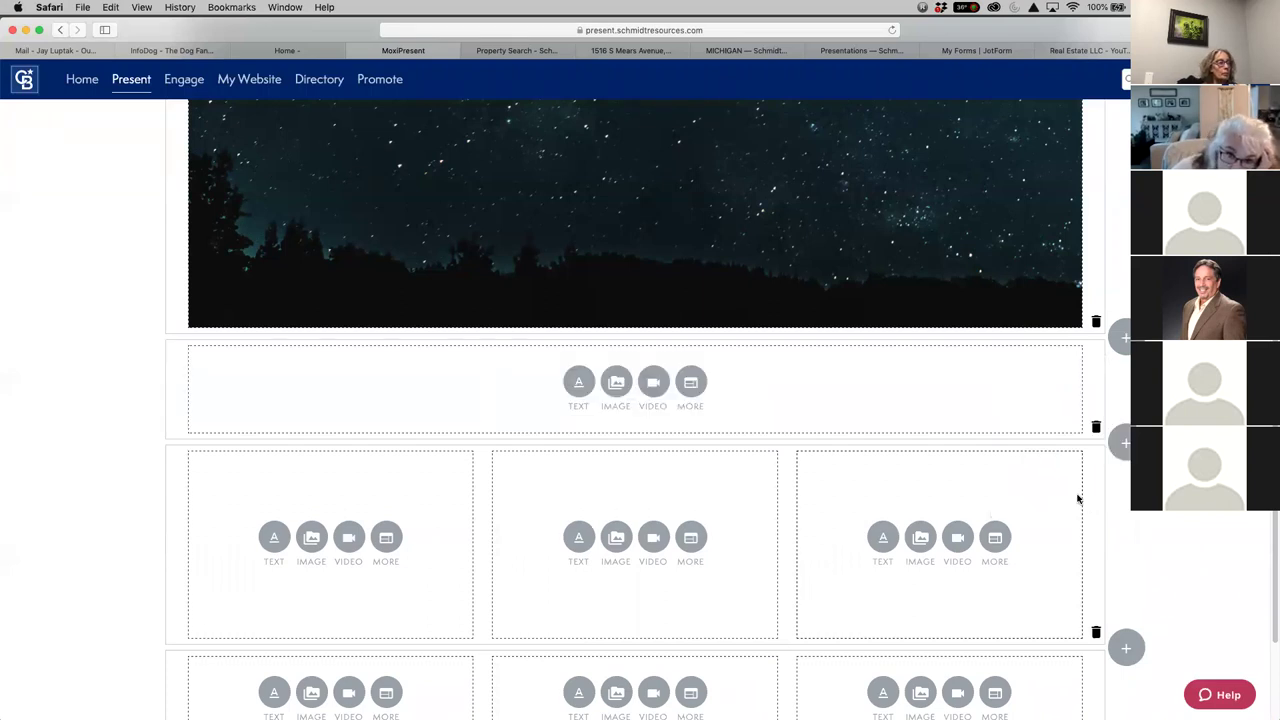
Make the new block a text block with Medium Text, bold, centred, grey formatting
{"action": "left_click", "coordinate": [579, 384]}
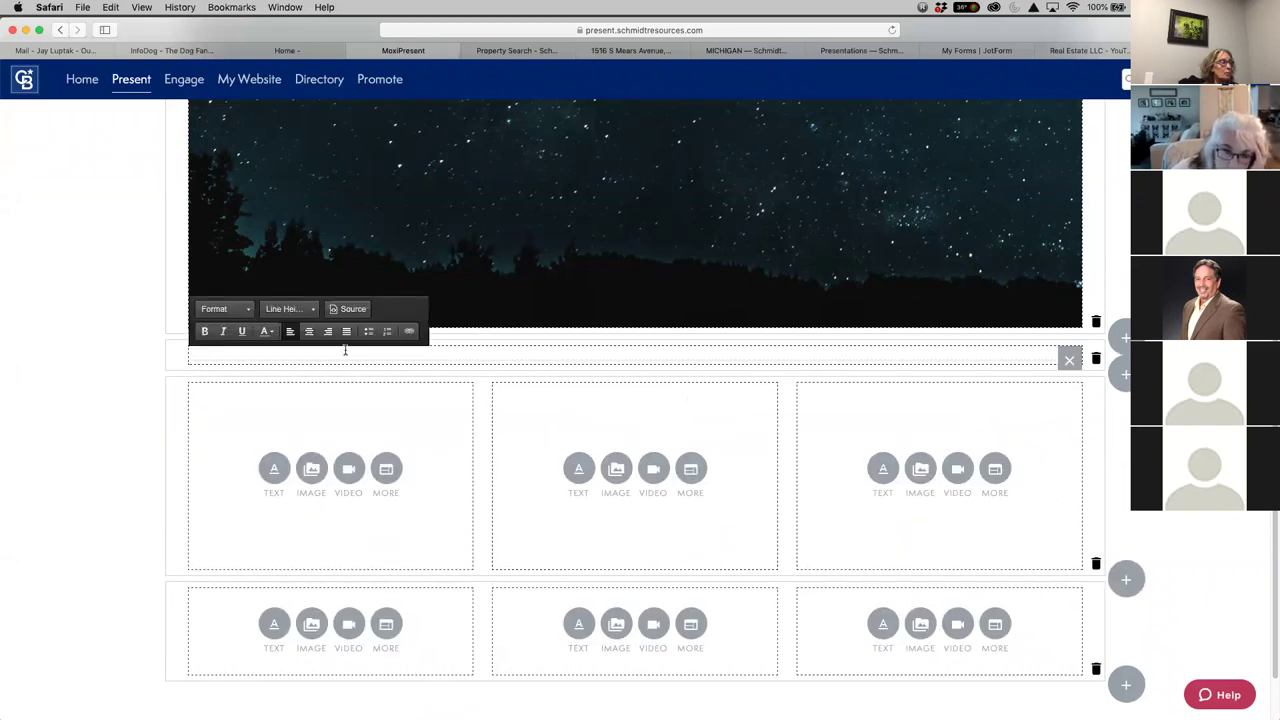
{"action": "left_click", "coordinate": [247, 313]}
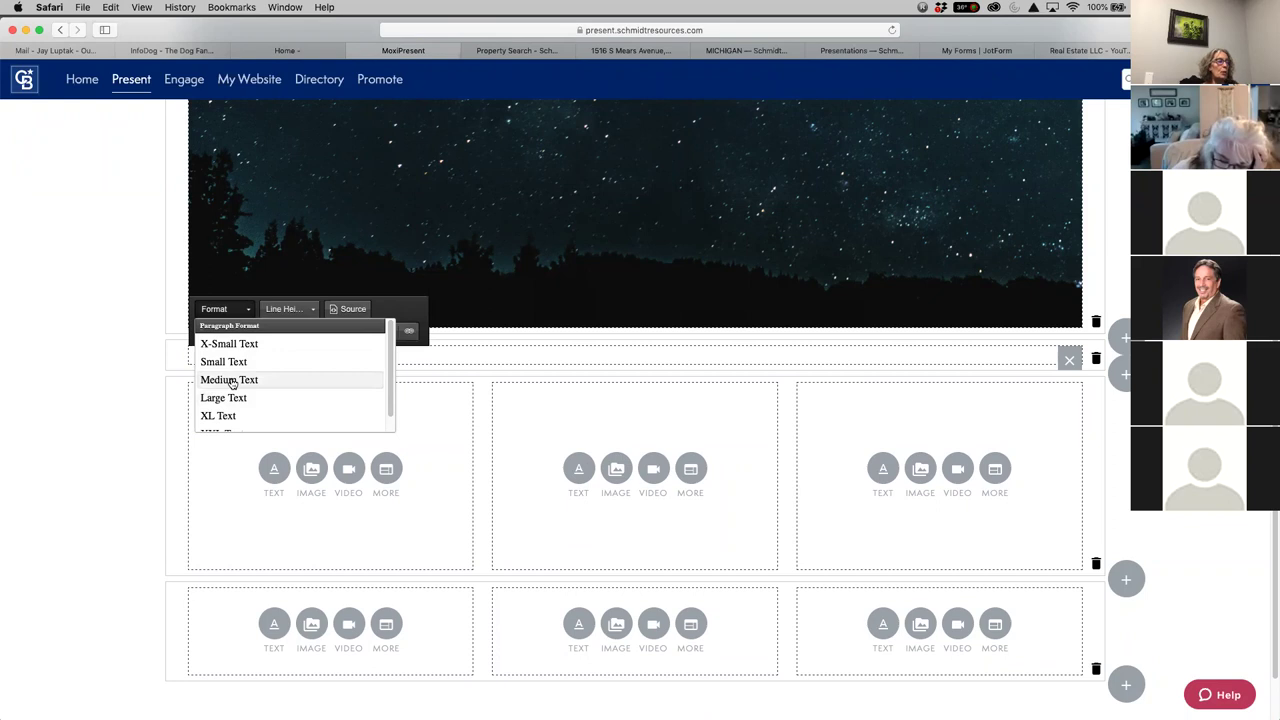
{"action": "left_click", "coordinate": [229, 380]}
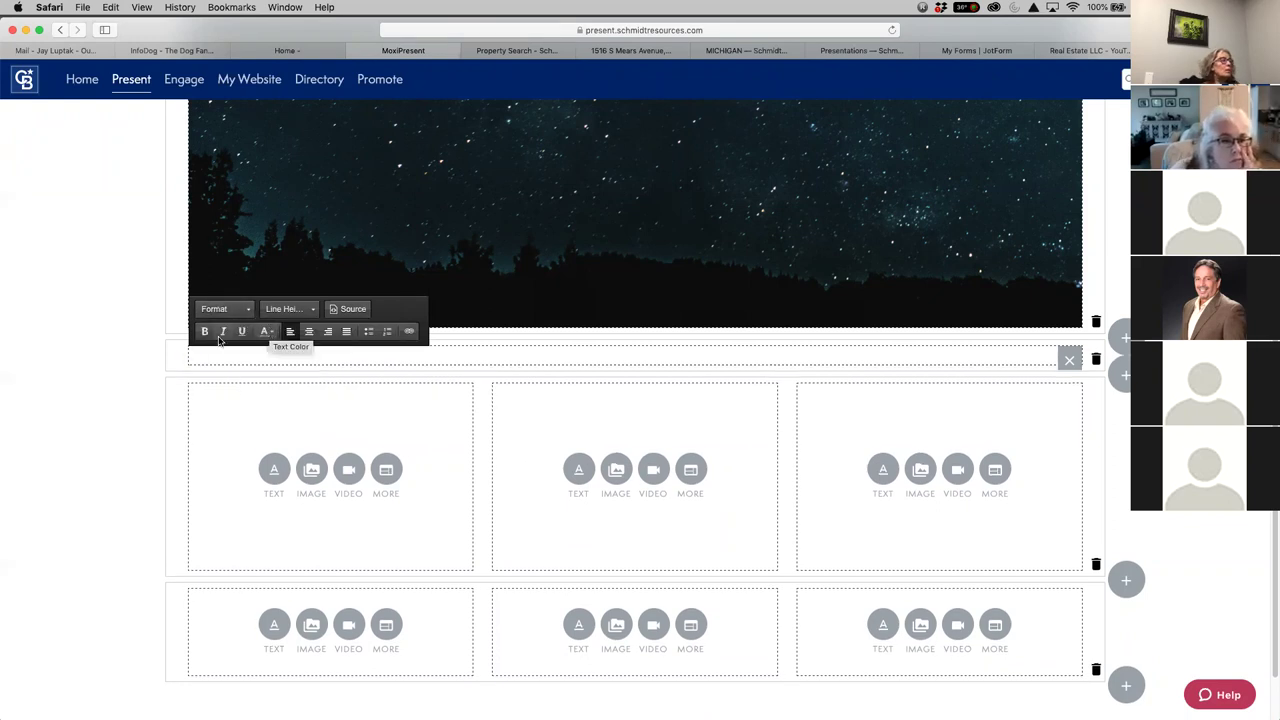
{"action": "left_click", "coordinate": [205, 334]}
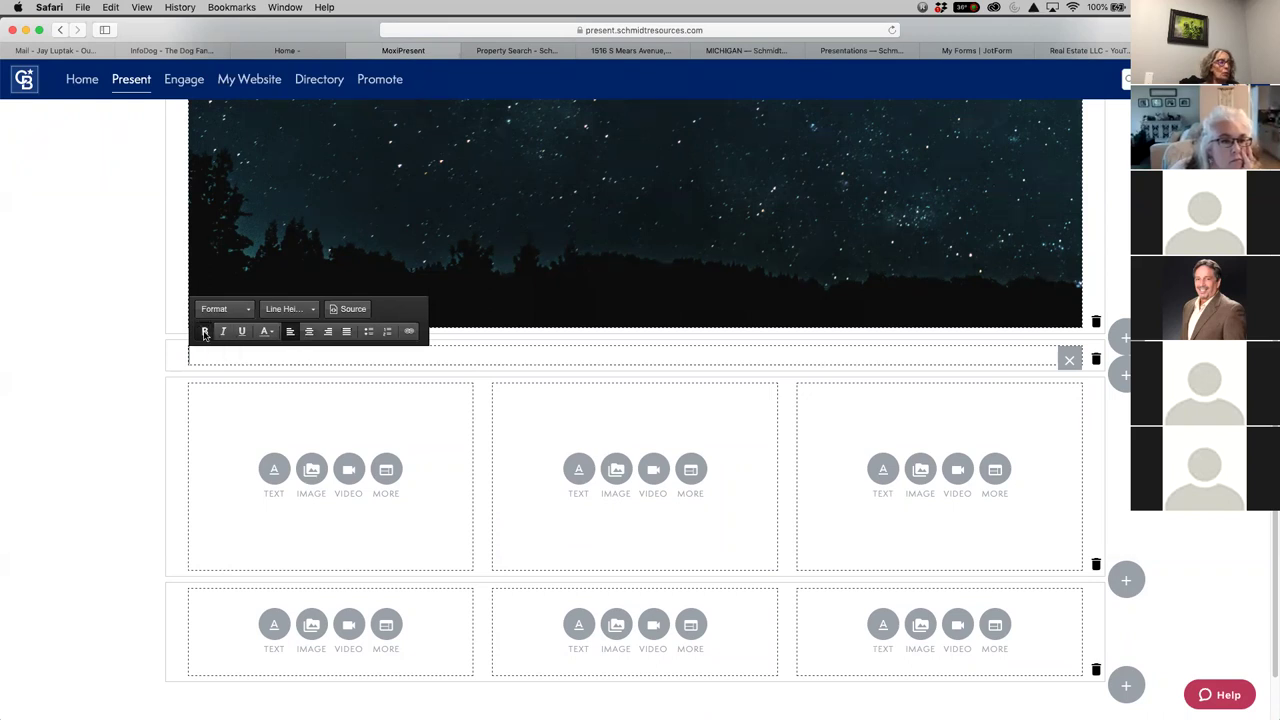
{"action": "left_click", "coordinate": [308, 334]}
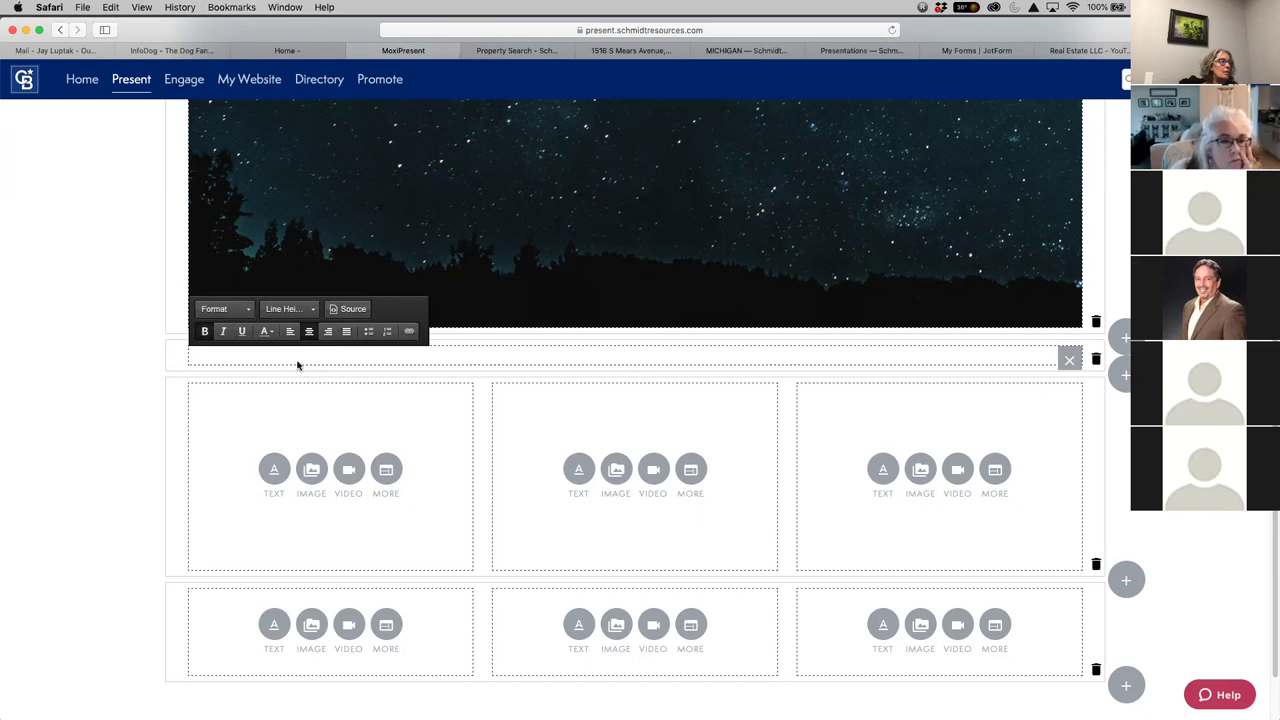
{"action": "left_click", "coordinate": [268, 333]}
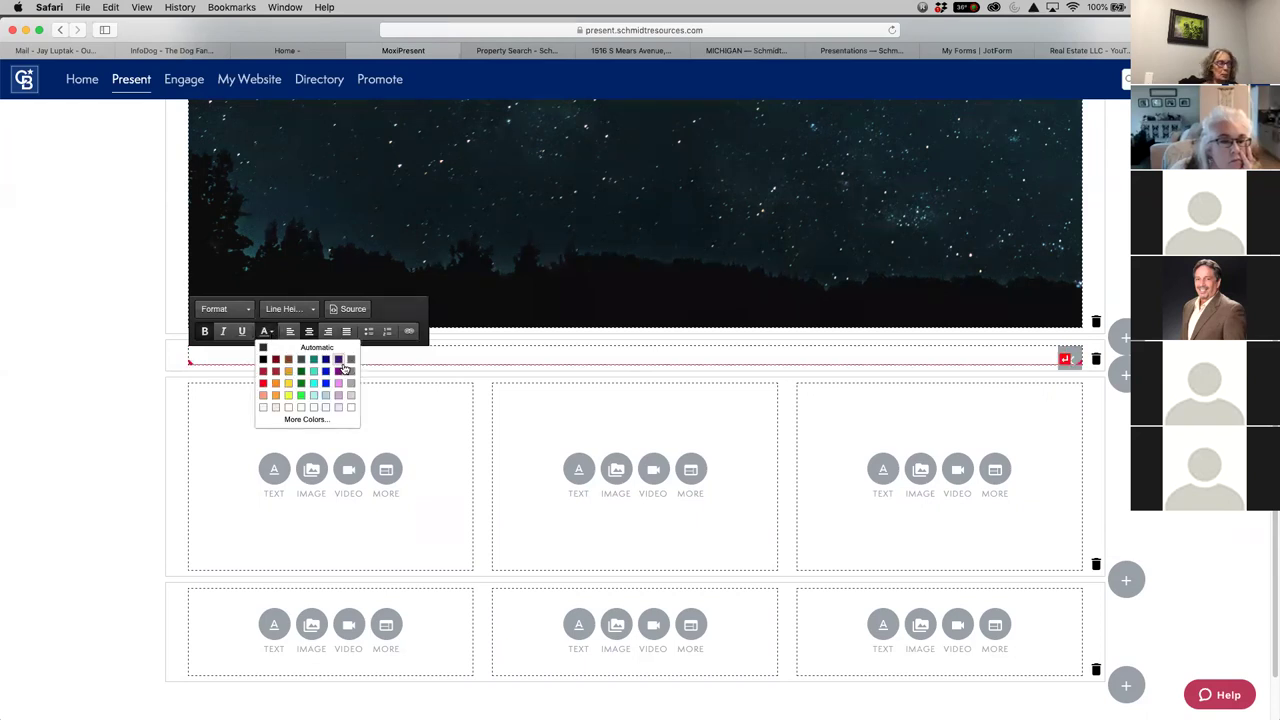
{"action": "left_click", "coordinate": [268, 334]}
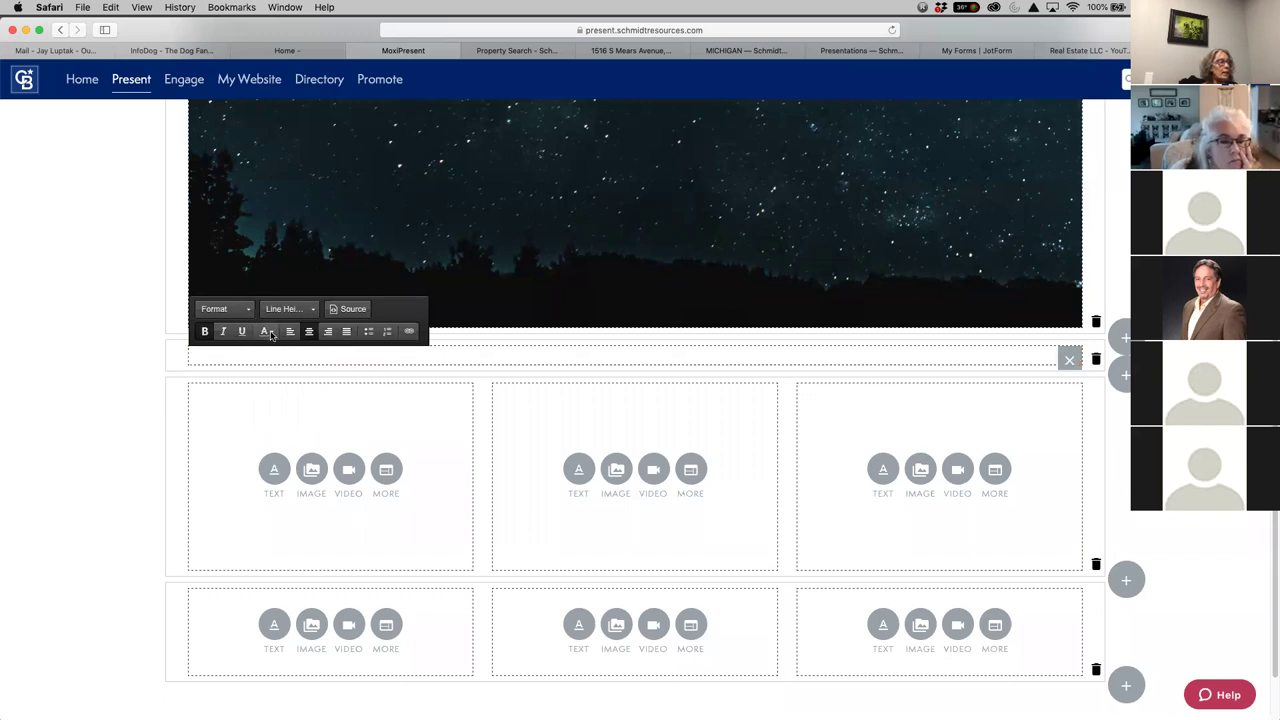
{"action": "left_click", "coordinate": [268, 333]}
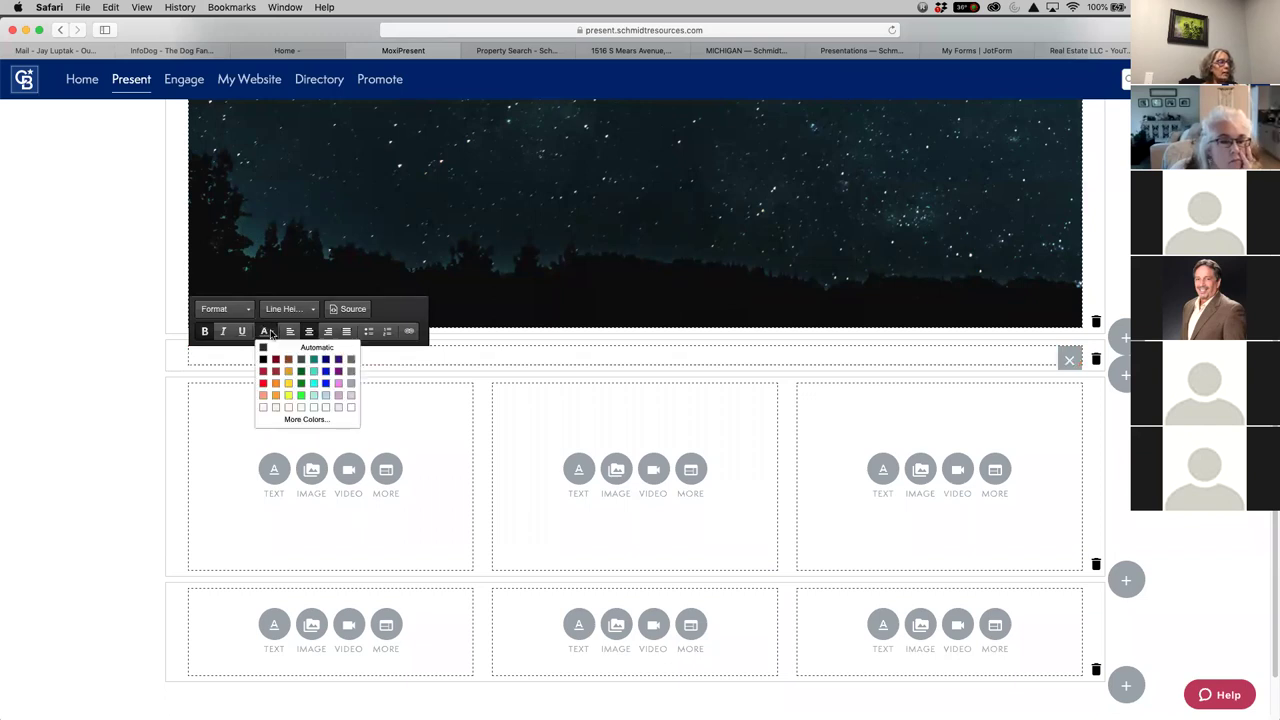
{"action": "left_click", "coordinate": [351, 363]}
Type 'Welcome to My Newsletter' and add a Small Text line beneath it
{"action": "type", "text": "Welcome to My Newsletter"}
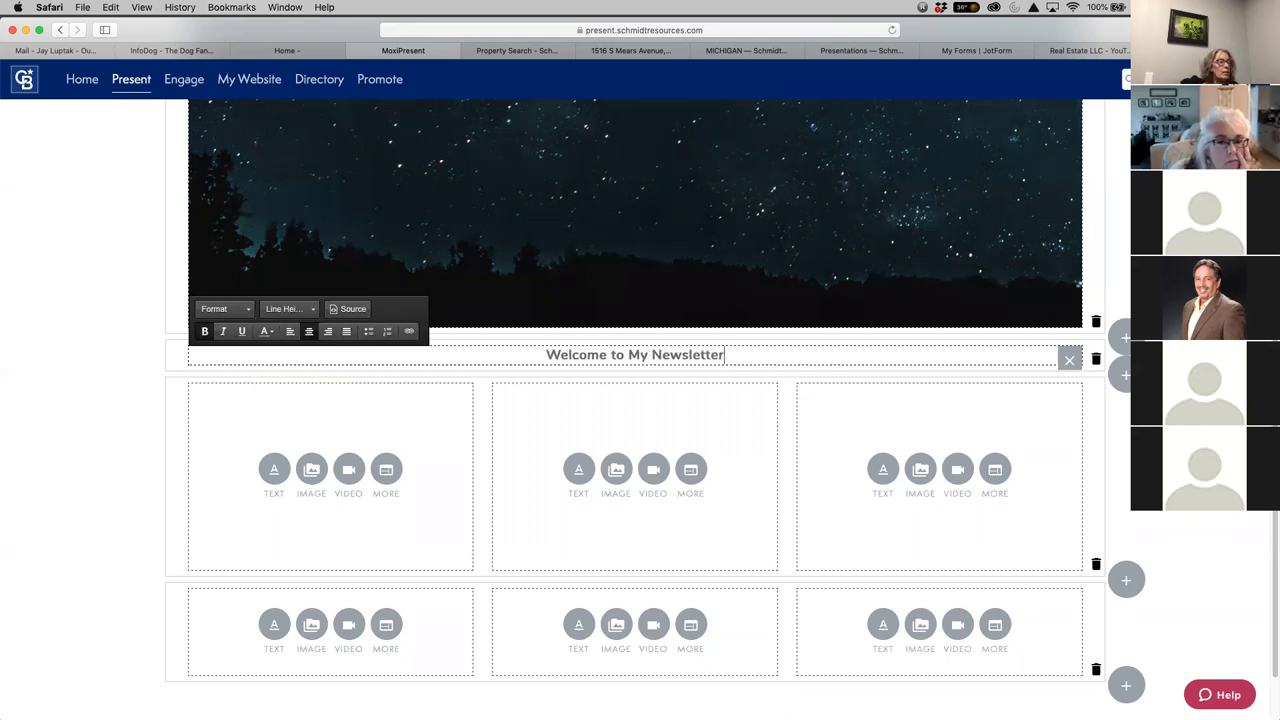
{"action": "key", "text": "Return"}
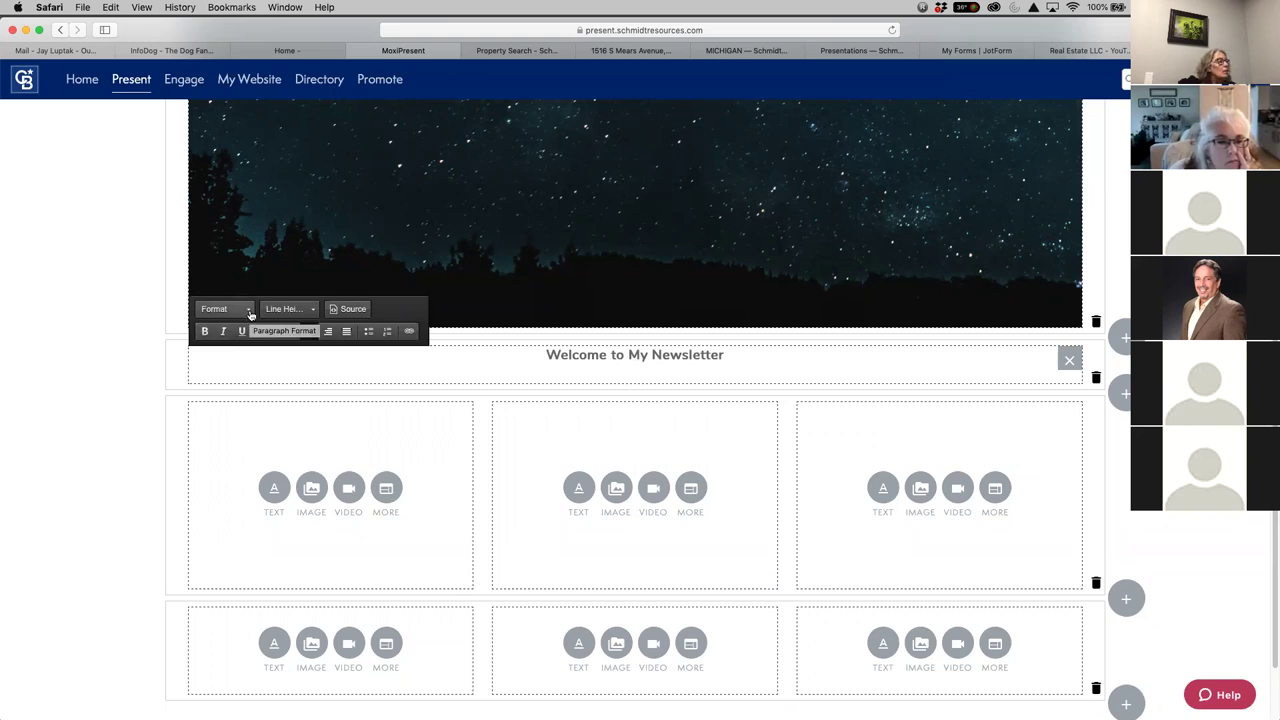
{"action": "left_click", "coordinate": [250, 312]}
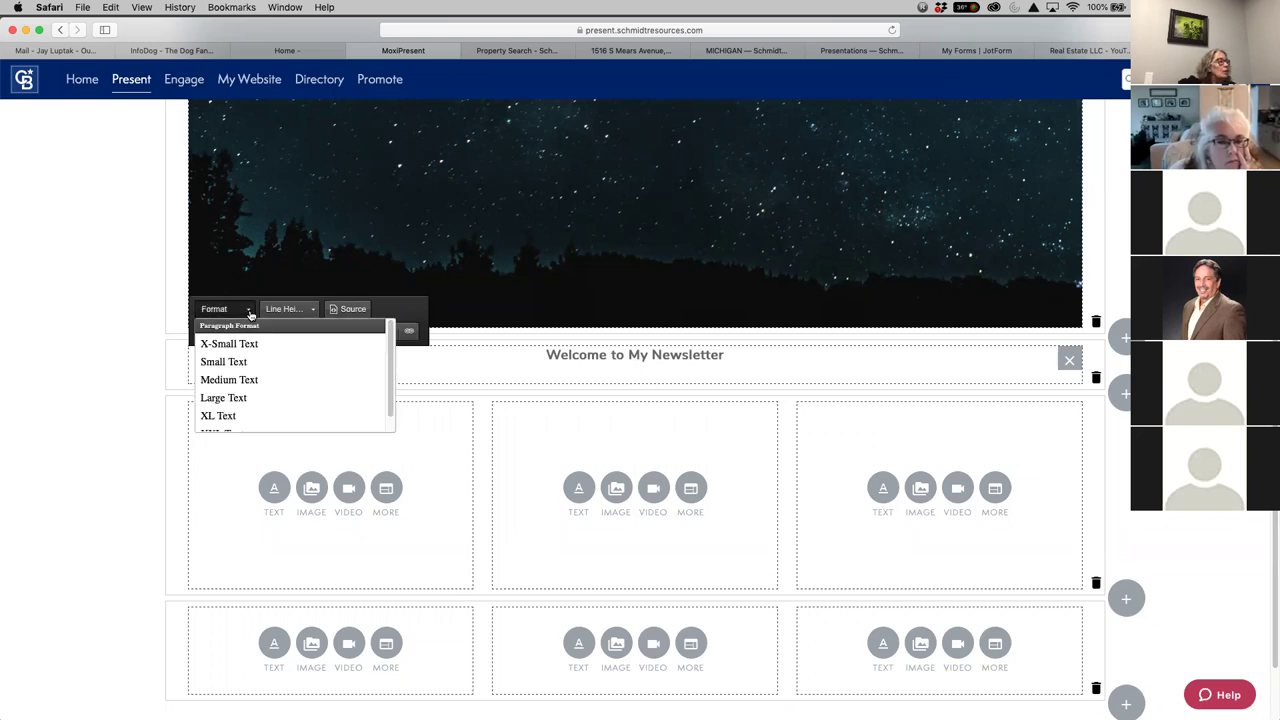
{"action": "left_click", "coordinate": [240, 362]}
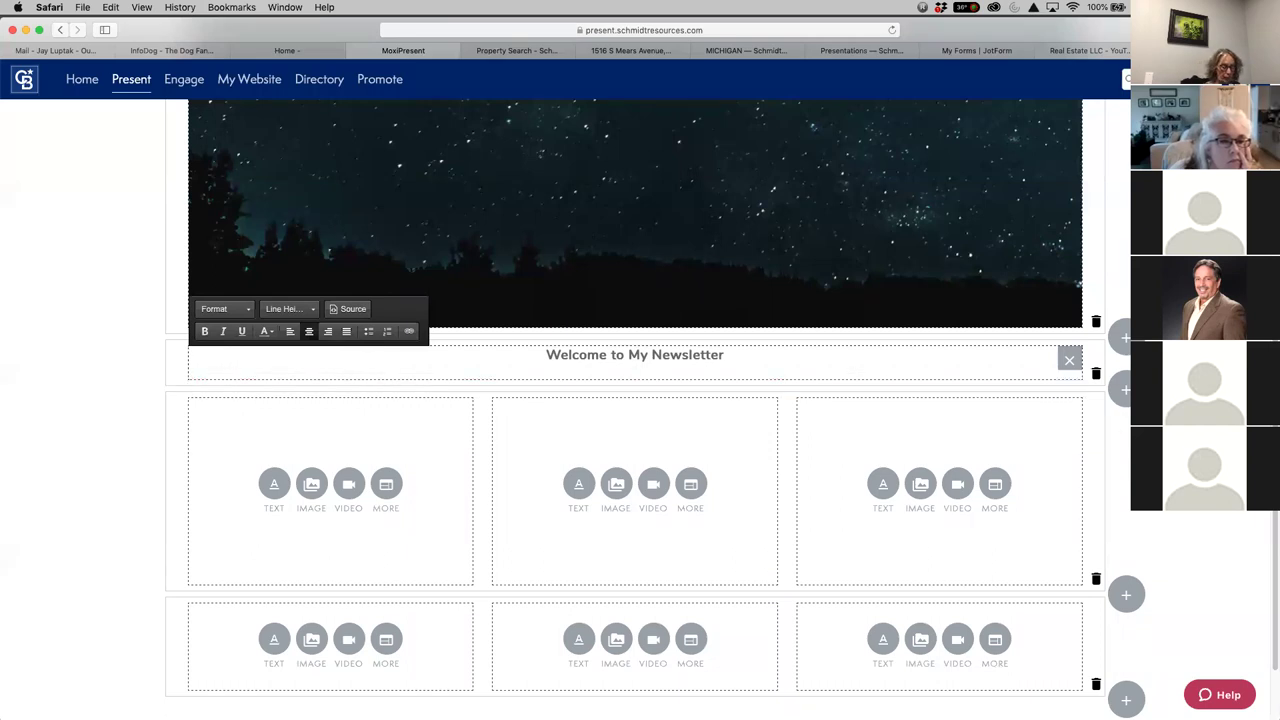
{"action": "key", "text": "Return"}
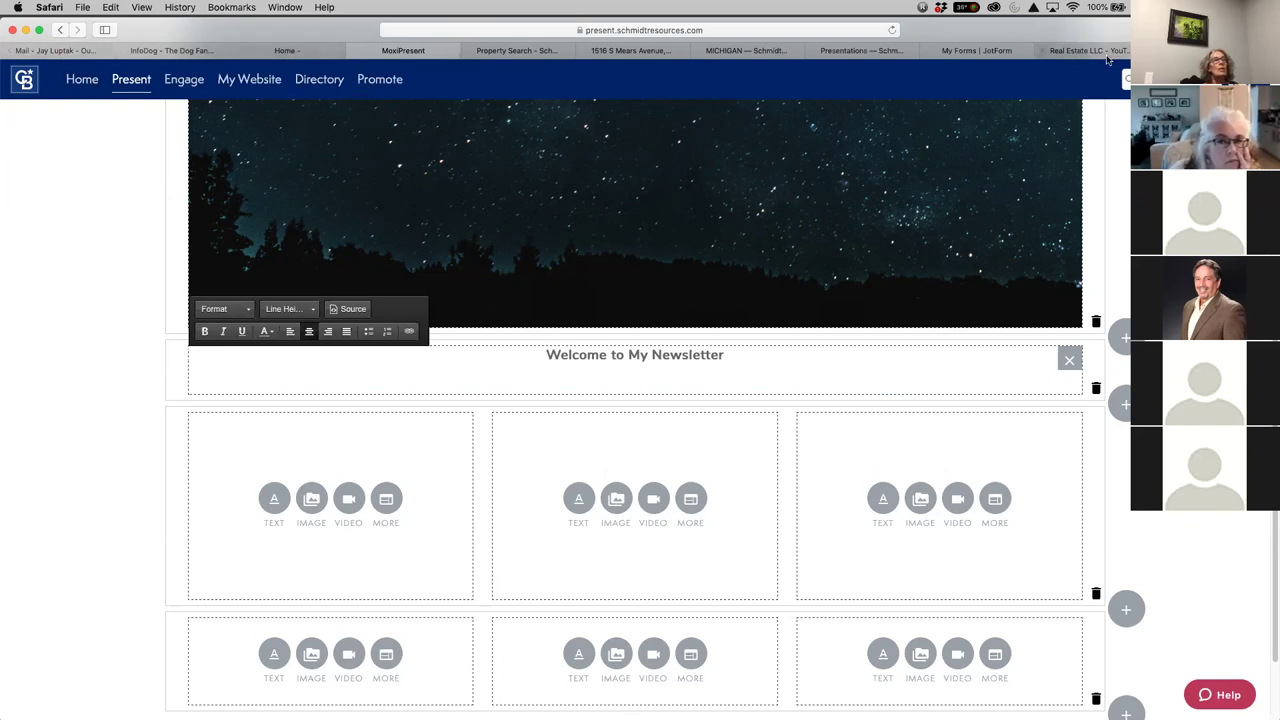
{"action": "key", "text": "ctrl+shift+Tab"}
Select and copy the article's intro paragraph
{"action": "scroll", "coordinate": [714, 613], "scroll_direction": "down", "scroll_amount": 5}
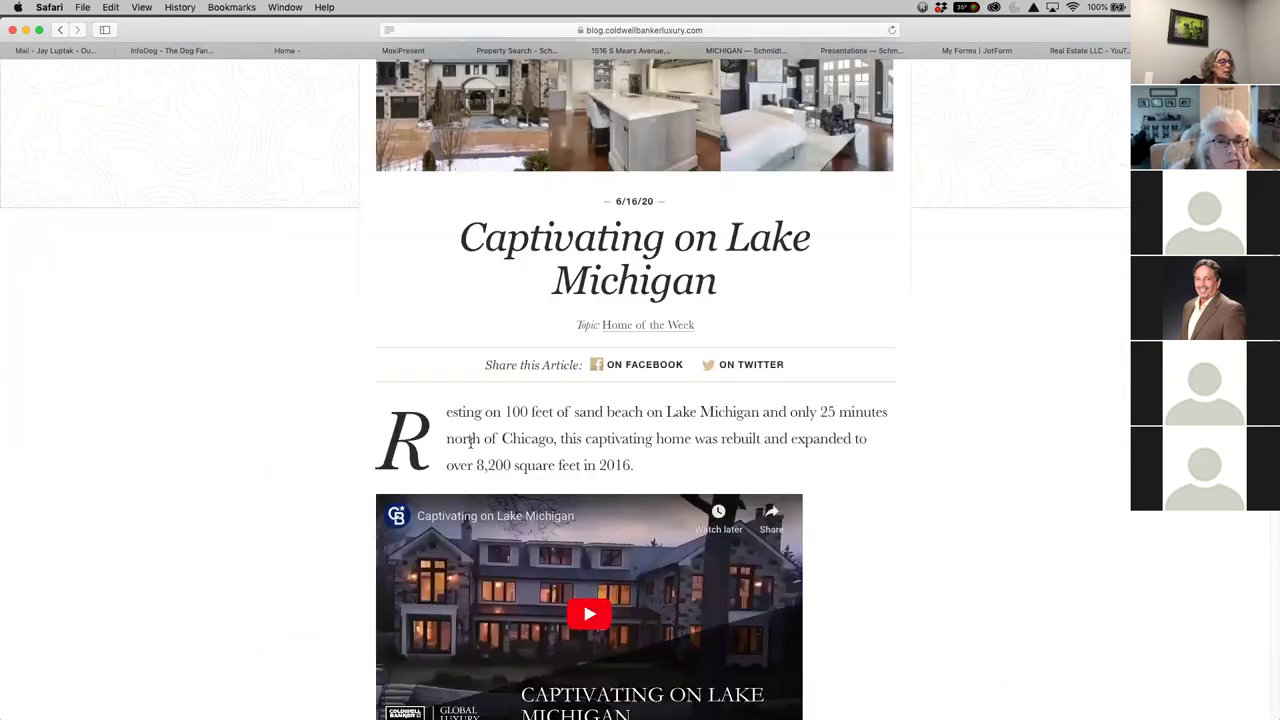
{"action": "left_click_drag", "start_coordinate": [445, 411], "coordinate": [662, 460]}
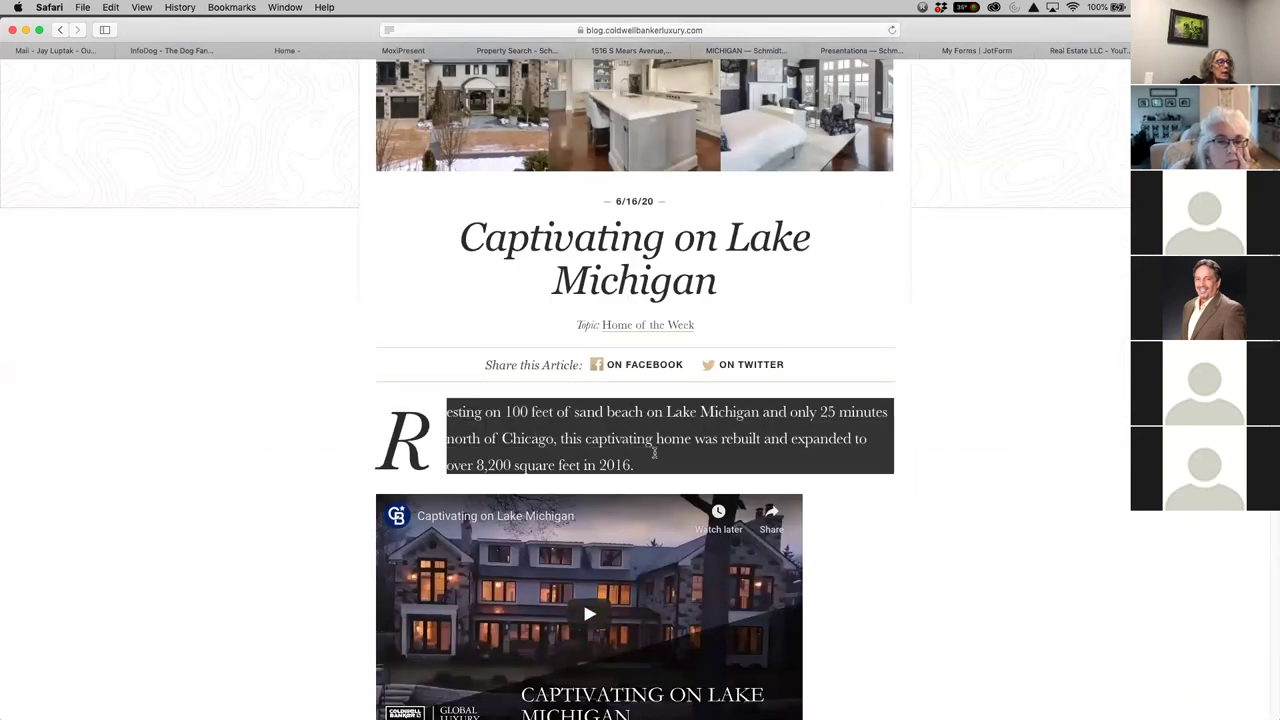
{"action": "right_click", "coordinate": [700, 422]}
{"action": "left_click", "coordinate": [745, 465]}
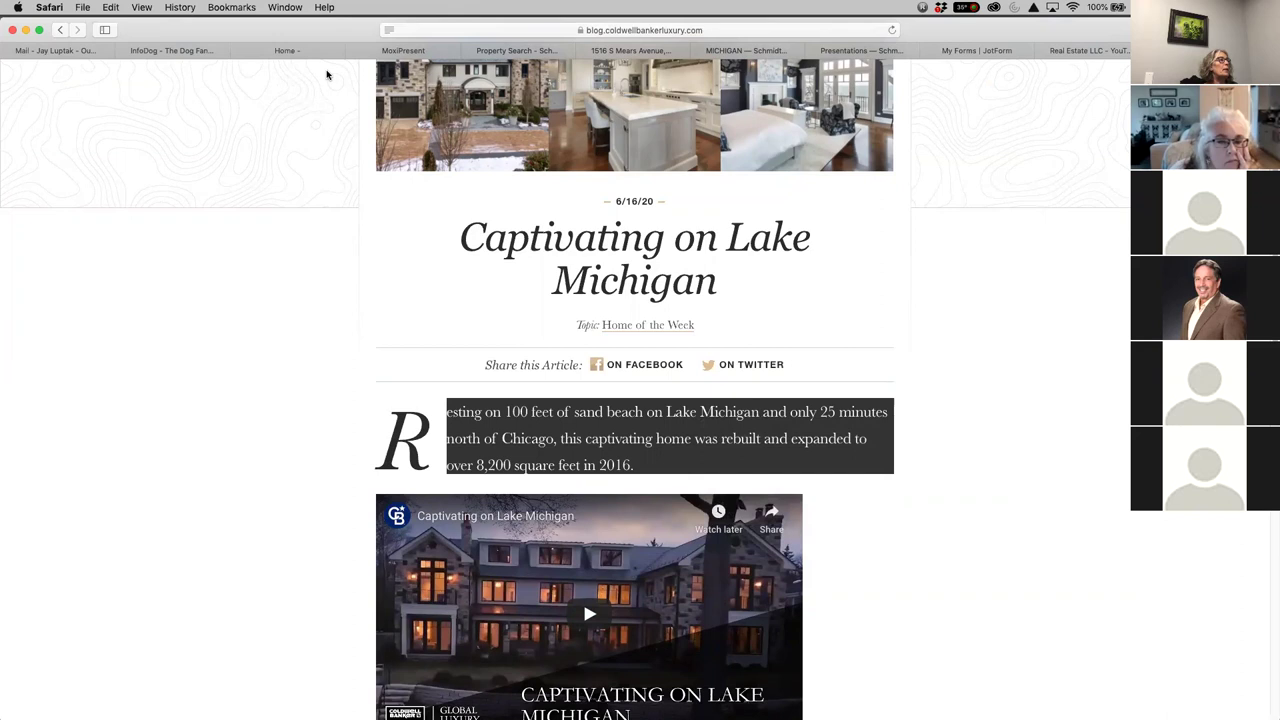
Paste the copied paragraph into the newsletter's welcome text block
{"action": "left_click", "coordinate": [395, 52]}
{"action": "left_click", "coordinate": [629, 382]}
{"action": "right_click", "coordinate": [632, 389]}
{"action": "left_click", "coordinate": [662, 393]}
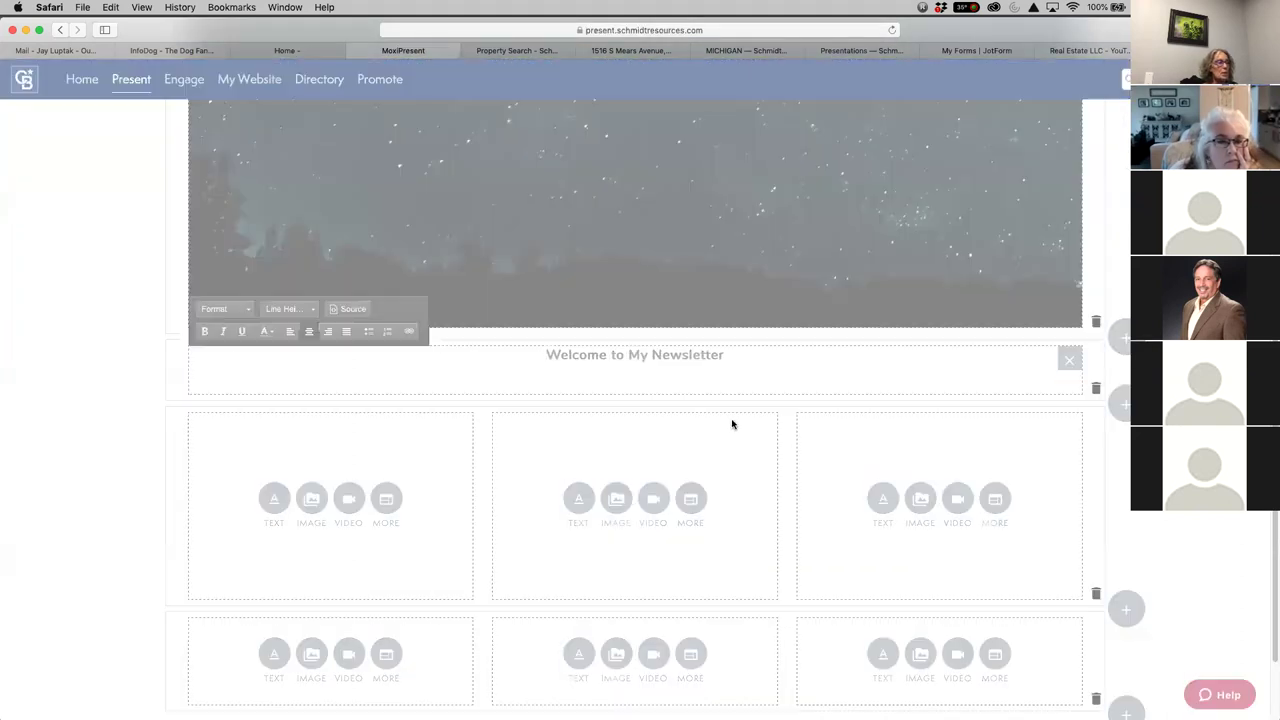
Paste the Lake Michigan paragraph about the 8,200-square-foot home rebuilt in 2016 as the intro text
{"action": "right_click", "coordinate": [642, 398]}
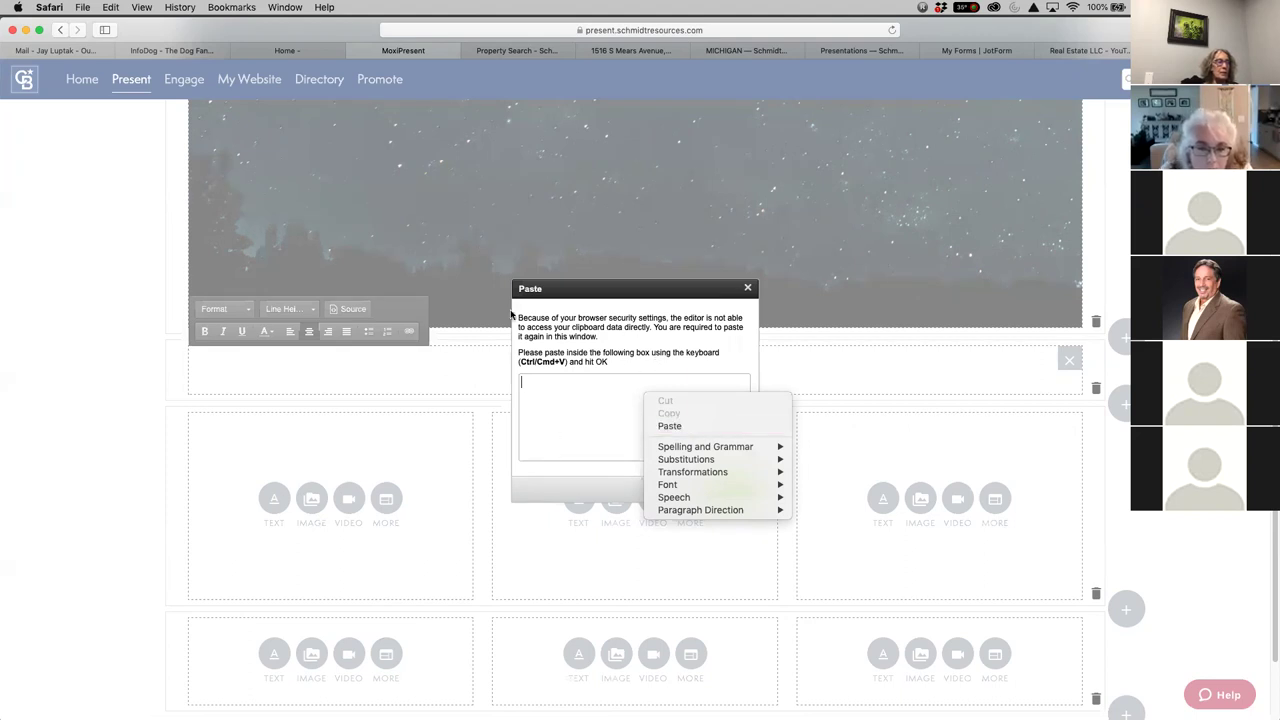
{"action": "left_click", "coordinate": [689, 426]}
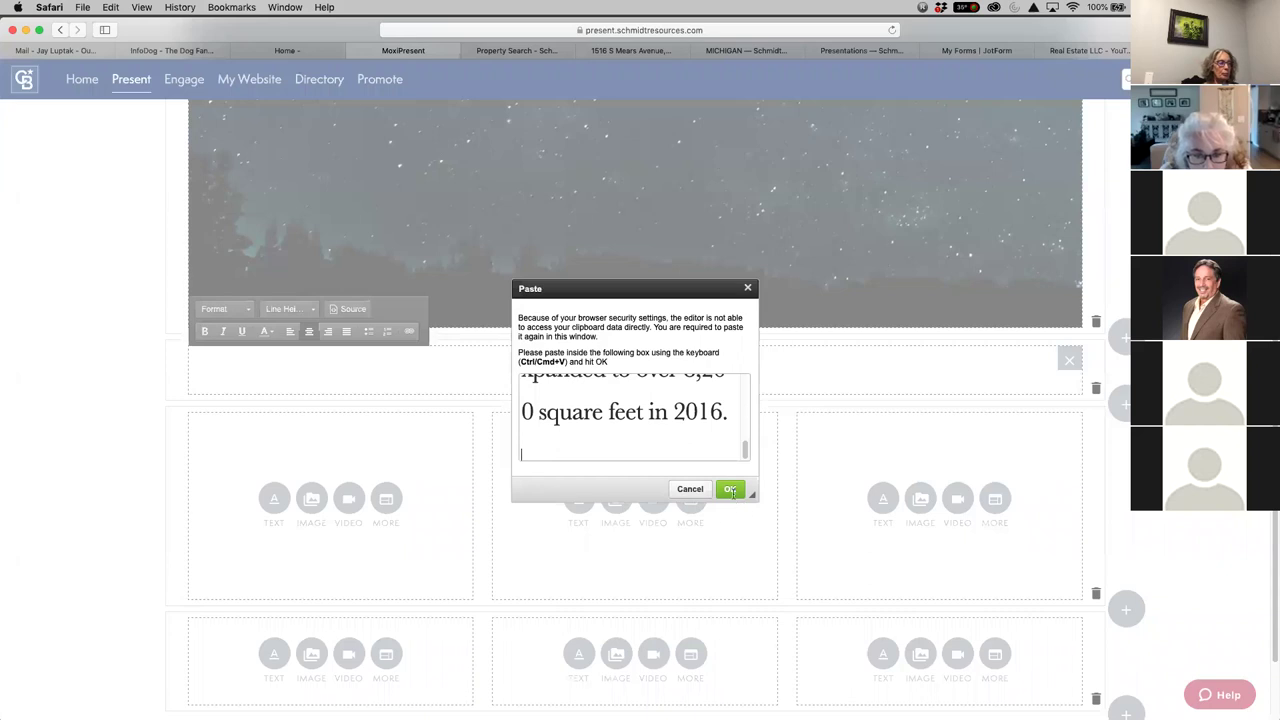
{"action": "left_click", "coordinate": [729, 489]}
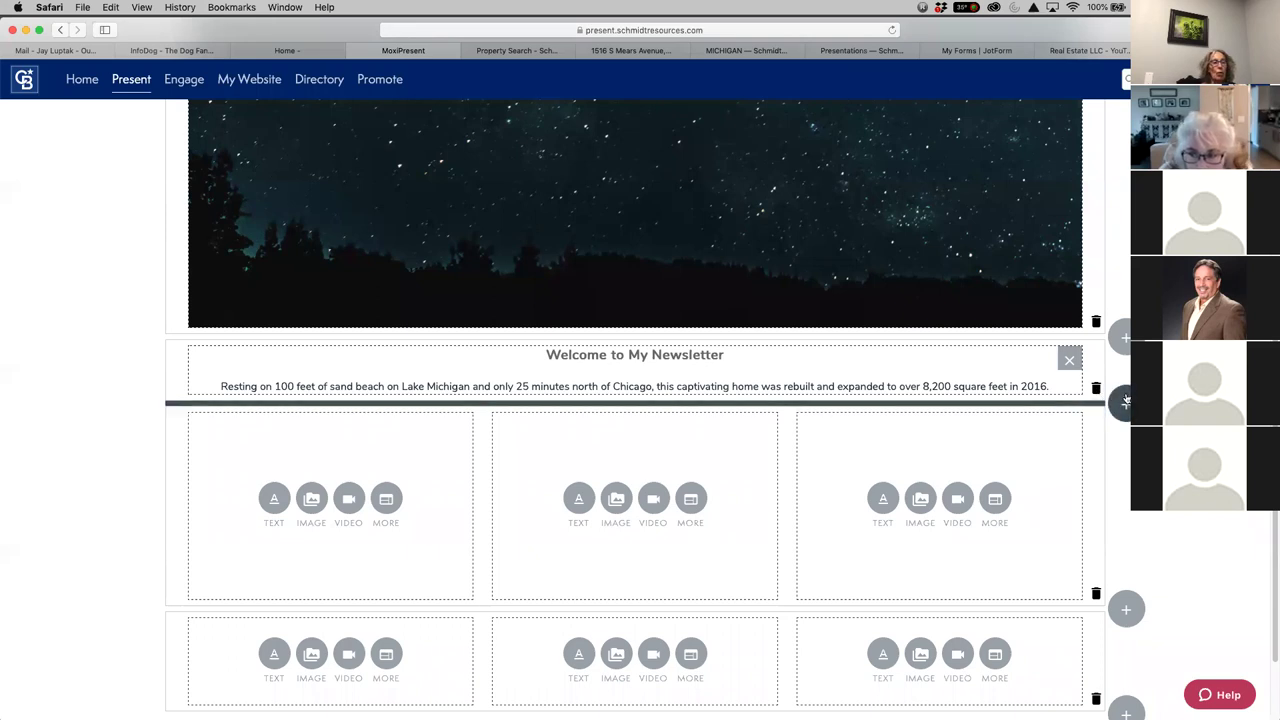
Add a one-module row below the intro, make it a text block, and insert a print page break
{"action": "left_click", "coordinate": [1125, 405]}
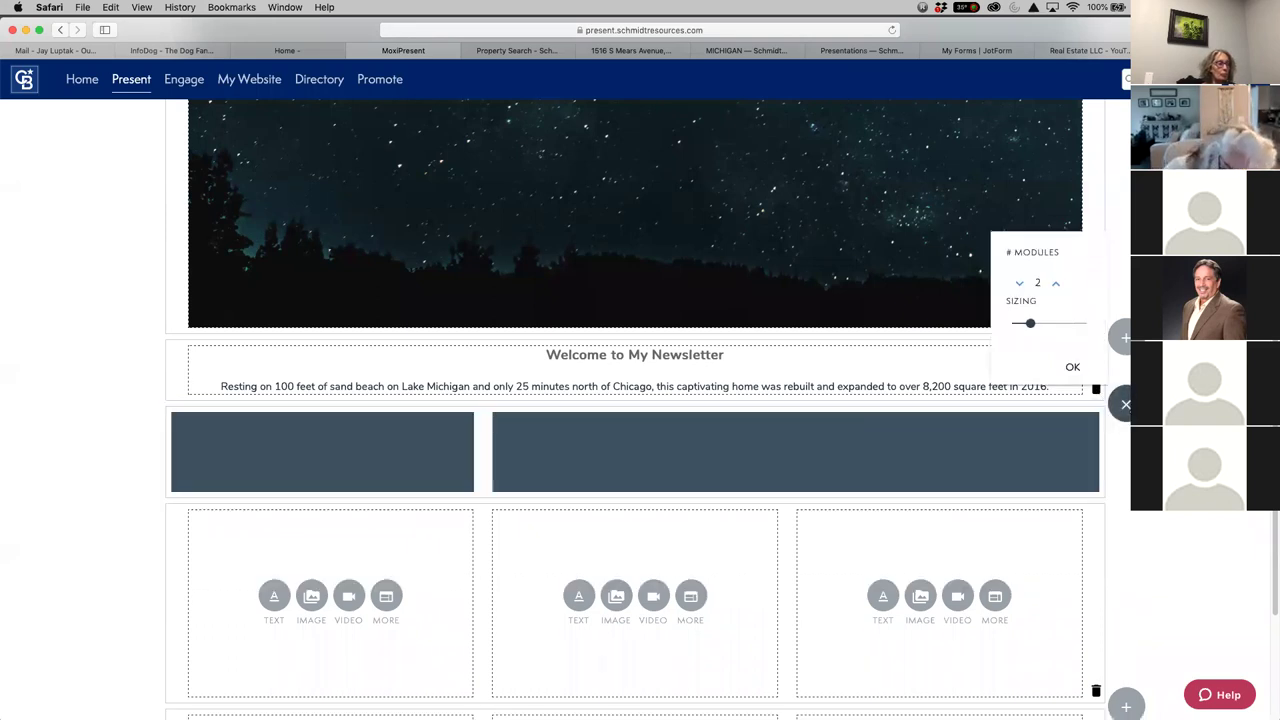
{"action": "left_click", "coordinate": [1020, 284]}
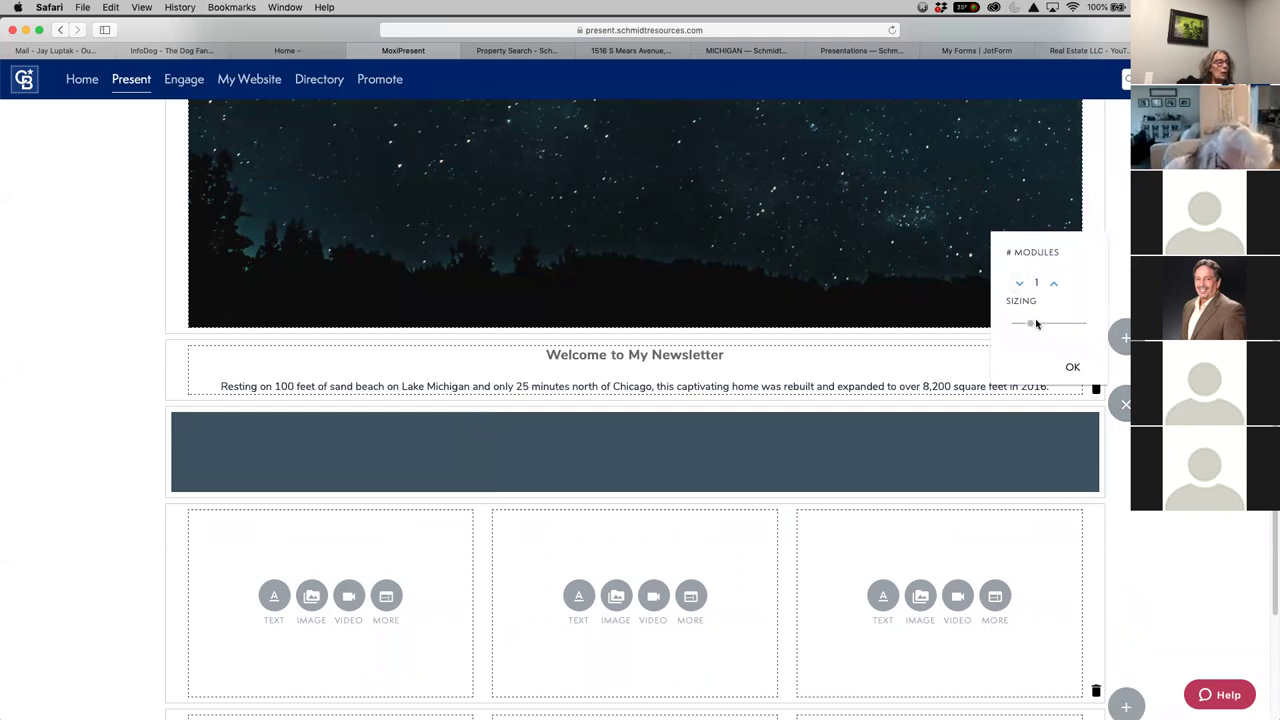
{"action": "left_click", "coordinate": [1073, 370]}
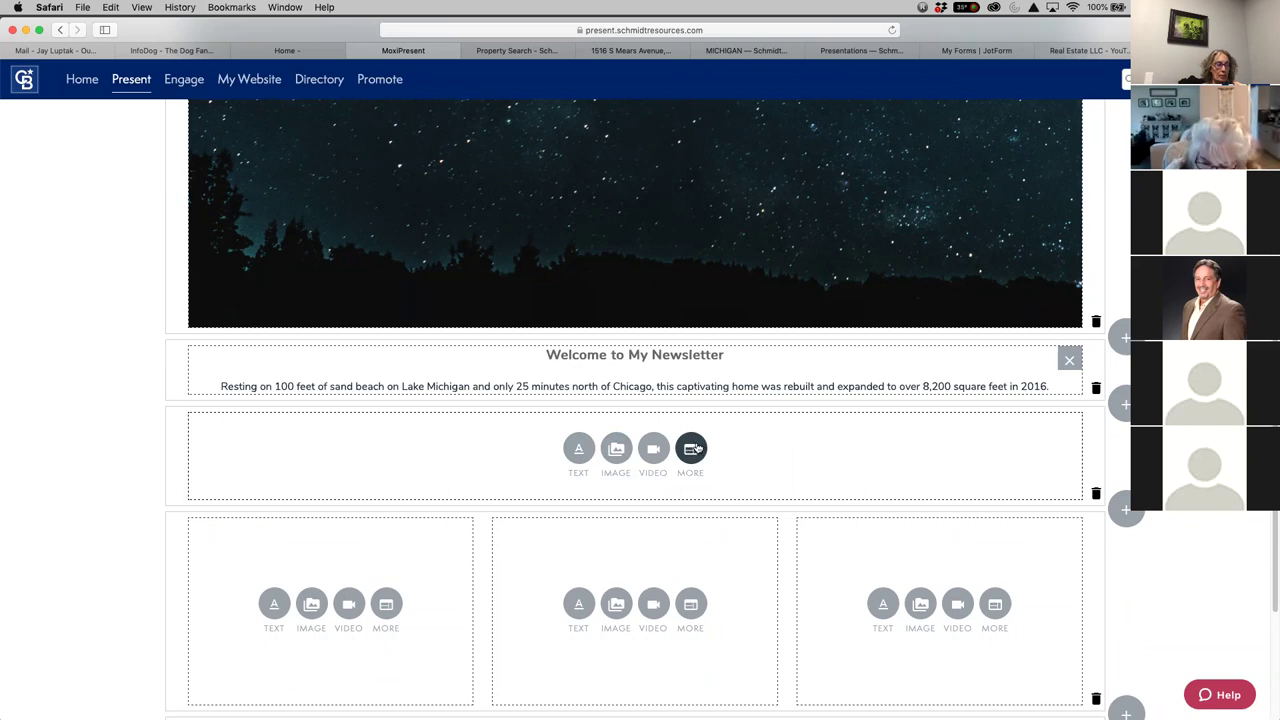
{"action": "left_click", "coordinate": [692, 449]}
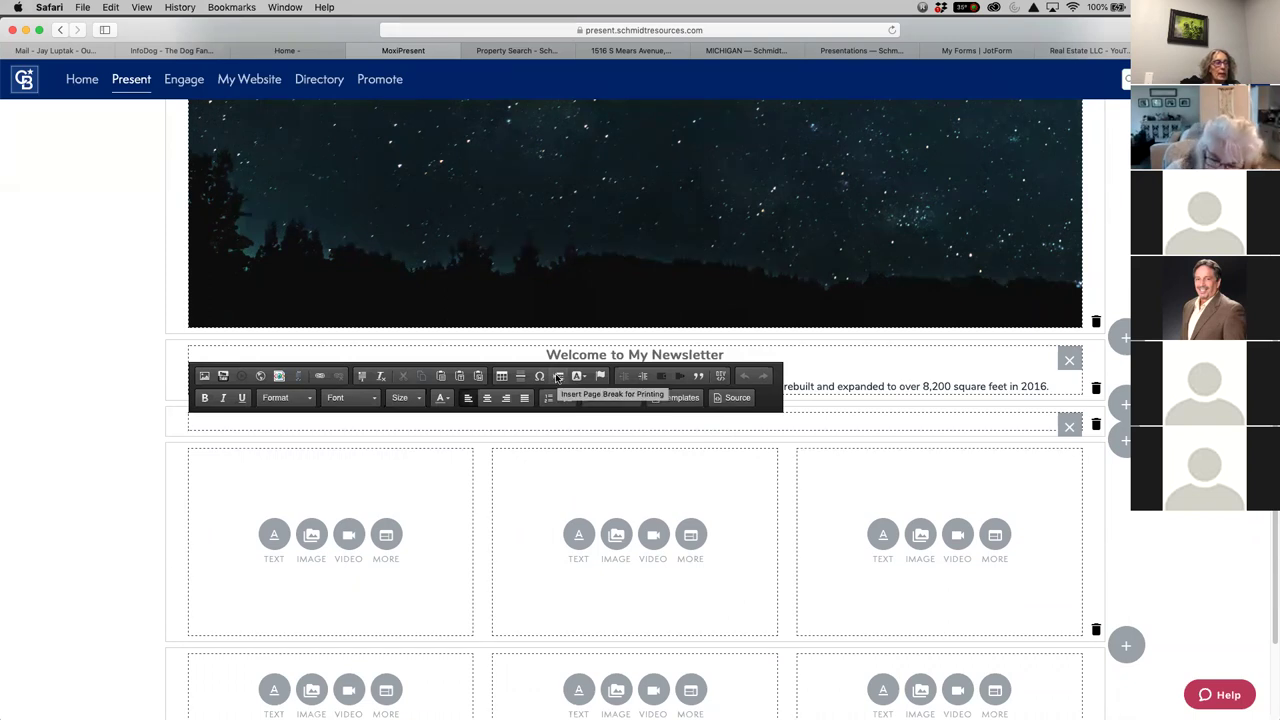
{"action": "left_click", "coordinate": [558, 377]}
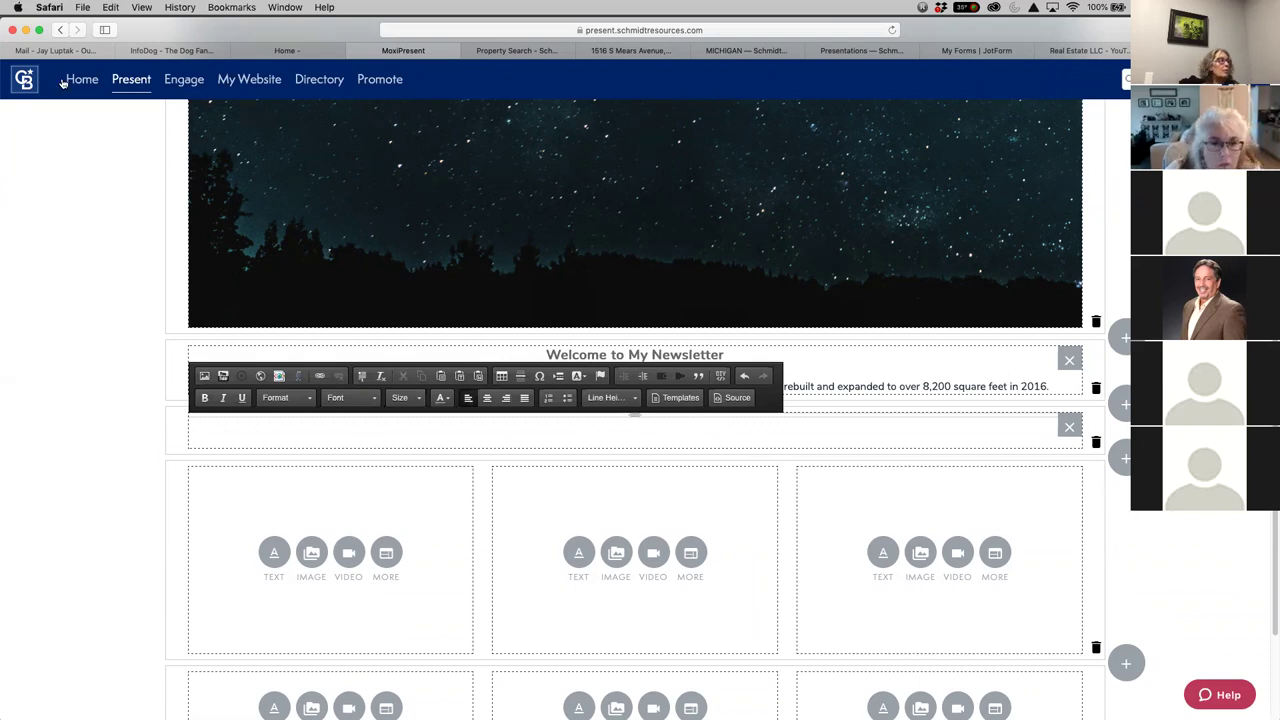
In Chrome, scroll through the newsletter to review the banner, welcome intro and empty three-module rows
{"action": "left_click", "coordinate": [181, 700]}
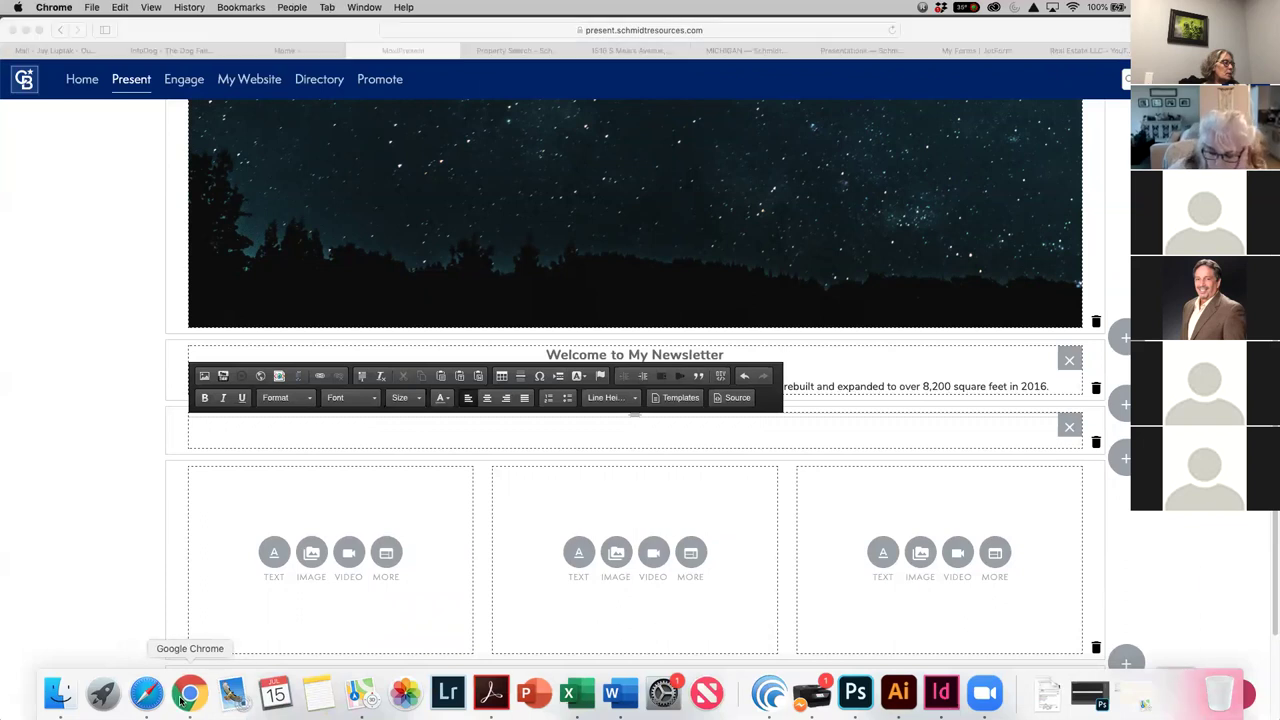
{"action": "scroll", "coordinate": [904, 568], "scroll_direction": "down", "scroll_amount": 4}
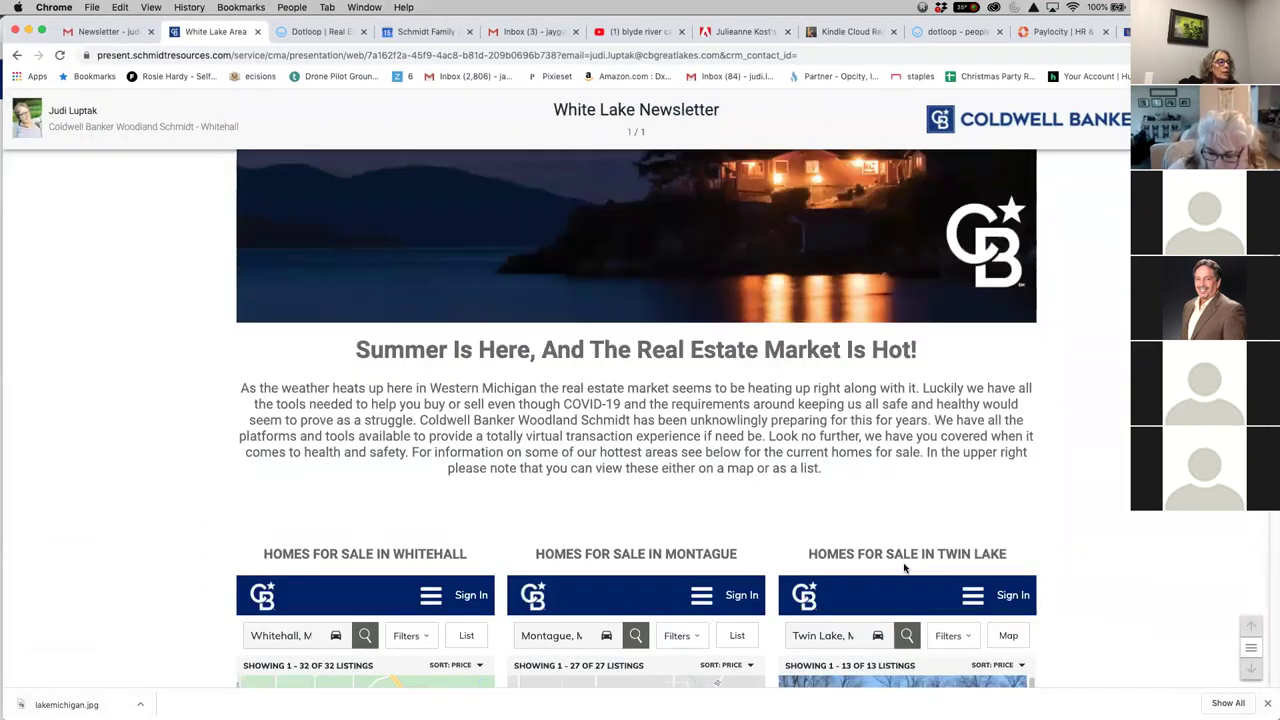
{"action": "scroll", "coordinate": [904, 568], "scroll_direction": "down", "scroll_amount": 2}
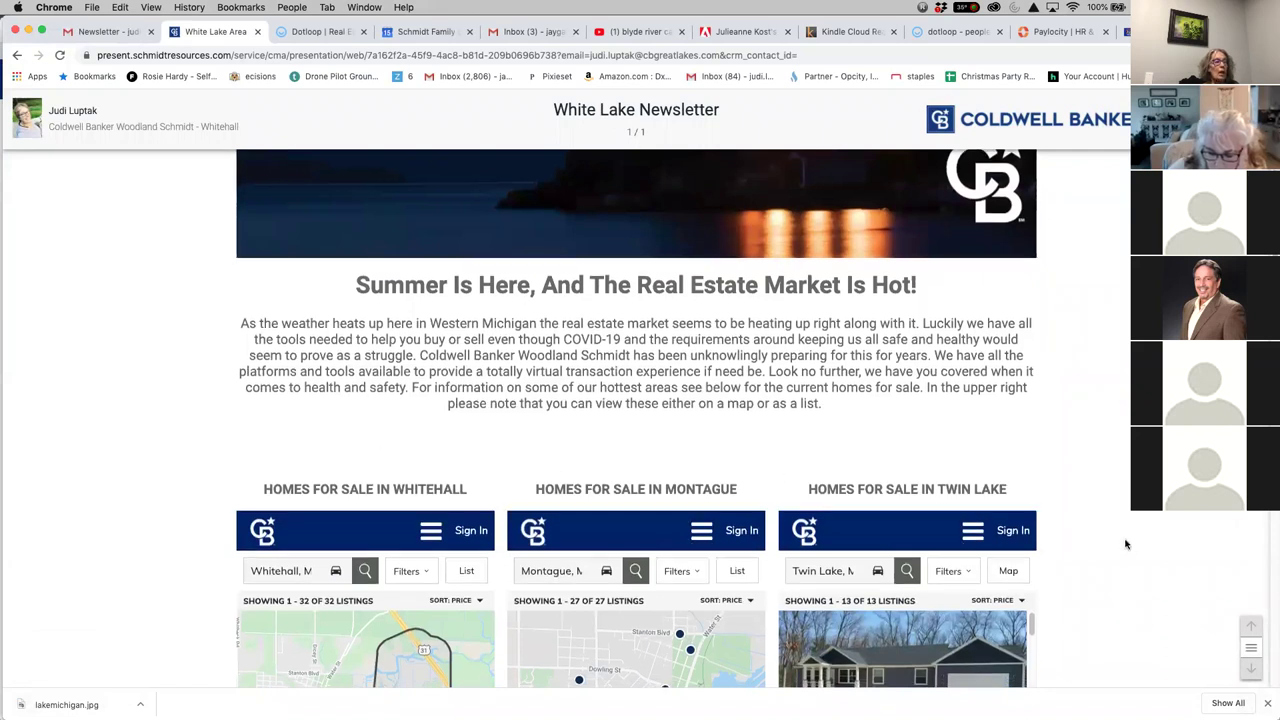
{"action": "scroll", "coordinate": [1125, 544], "scroll_direction": "down", "scroll_amount": 3}
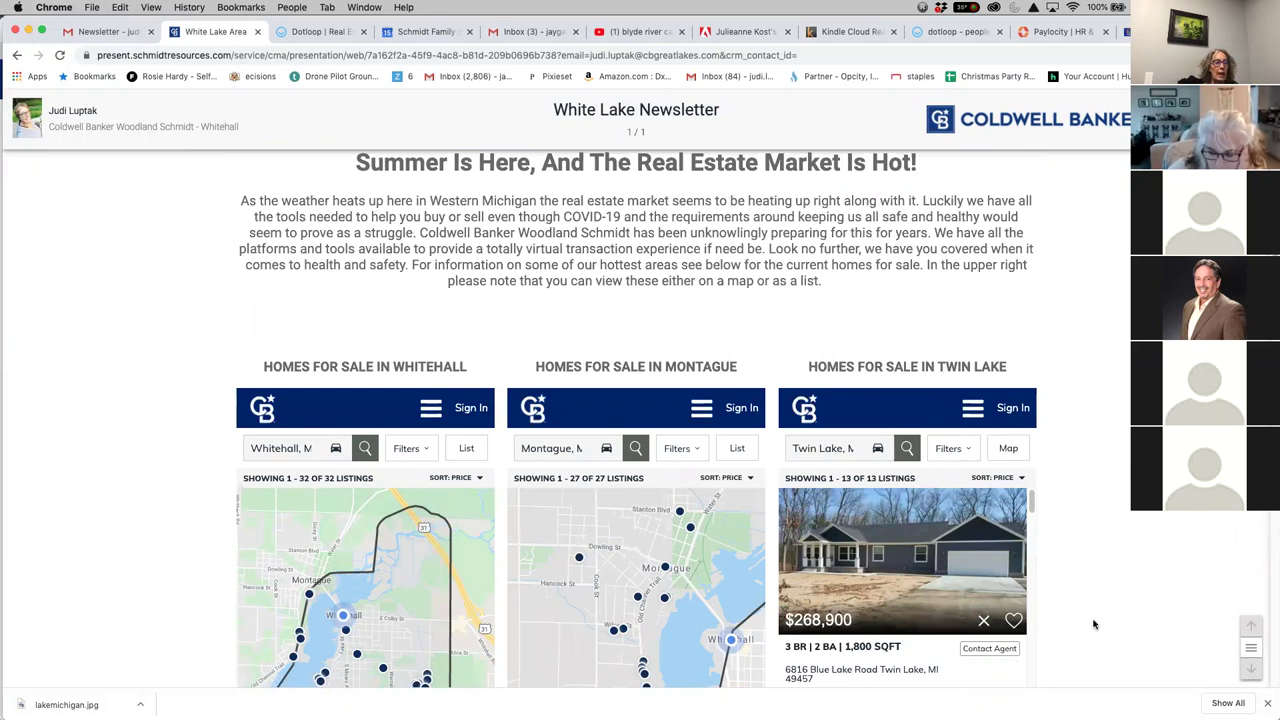
{"action": "scroll", "coordinate": [1090, 626], "scroll_direction": "down", "scroll_amount": 1}
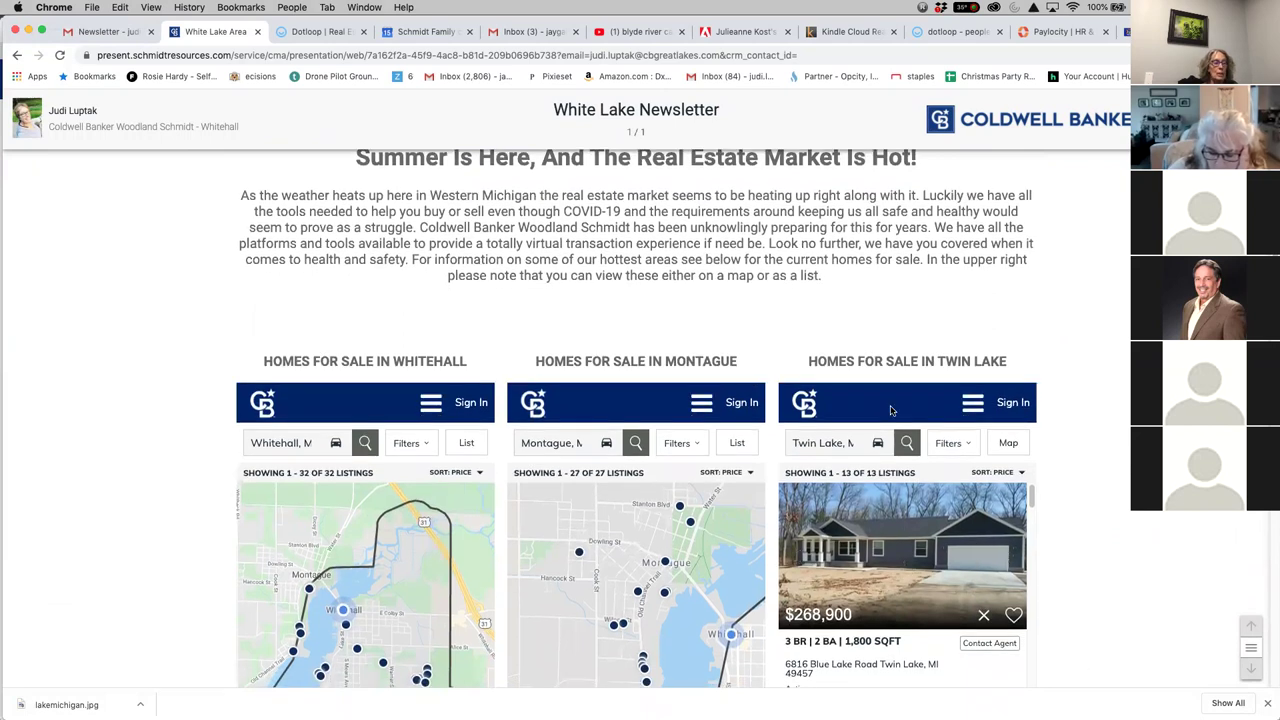
{"action": "scroll", "coordinate": [1096, 552], "scroll_direction": "down", "scroll_amount": 1}
{"action": "scroll", "coordinate": [1096, 552], "scroll_direction": "down", "scroll_amount": 1}
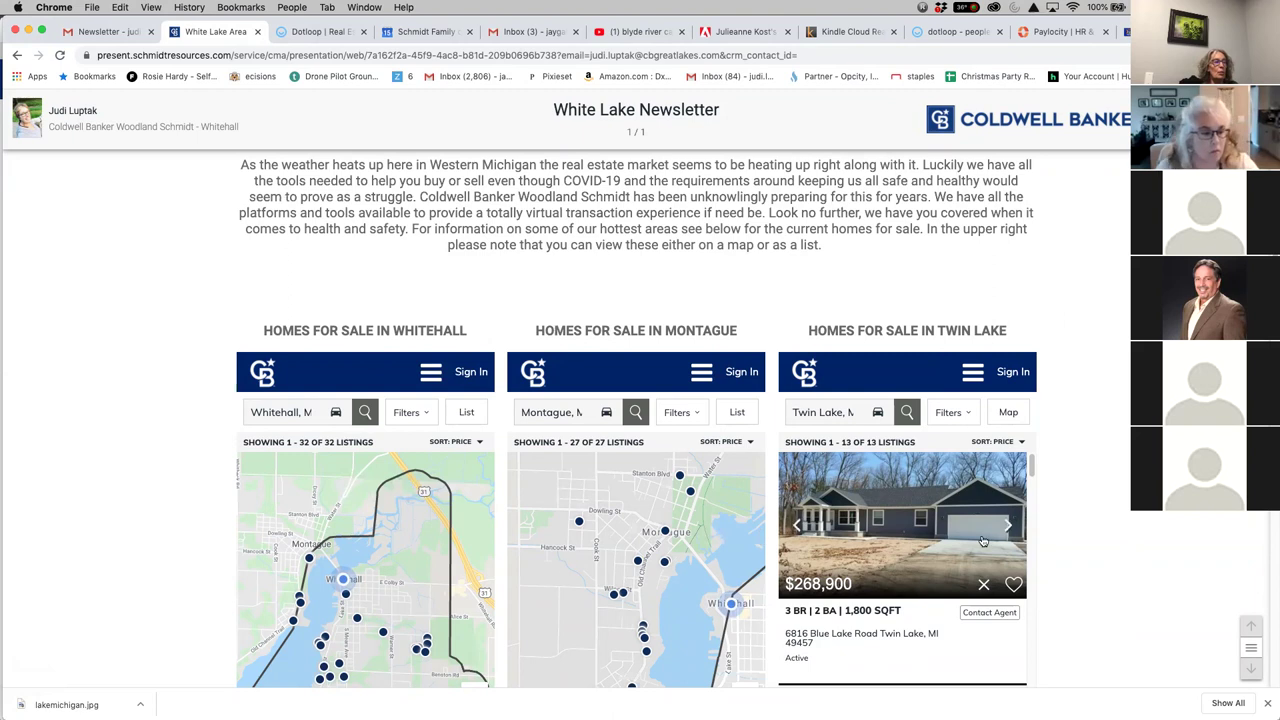
{"action": "scroll", "coordinate": [965, 588], "scroll_direction": "down", "scroll_amount": 2}
{"action": "scroll", "coordinate": [965, 588], "scroll_direction": "down", "scroll_amount": 1}
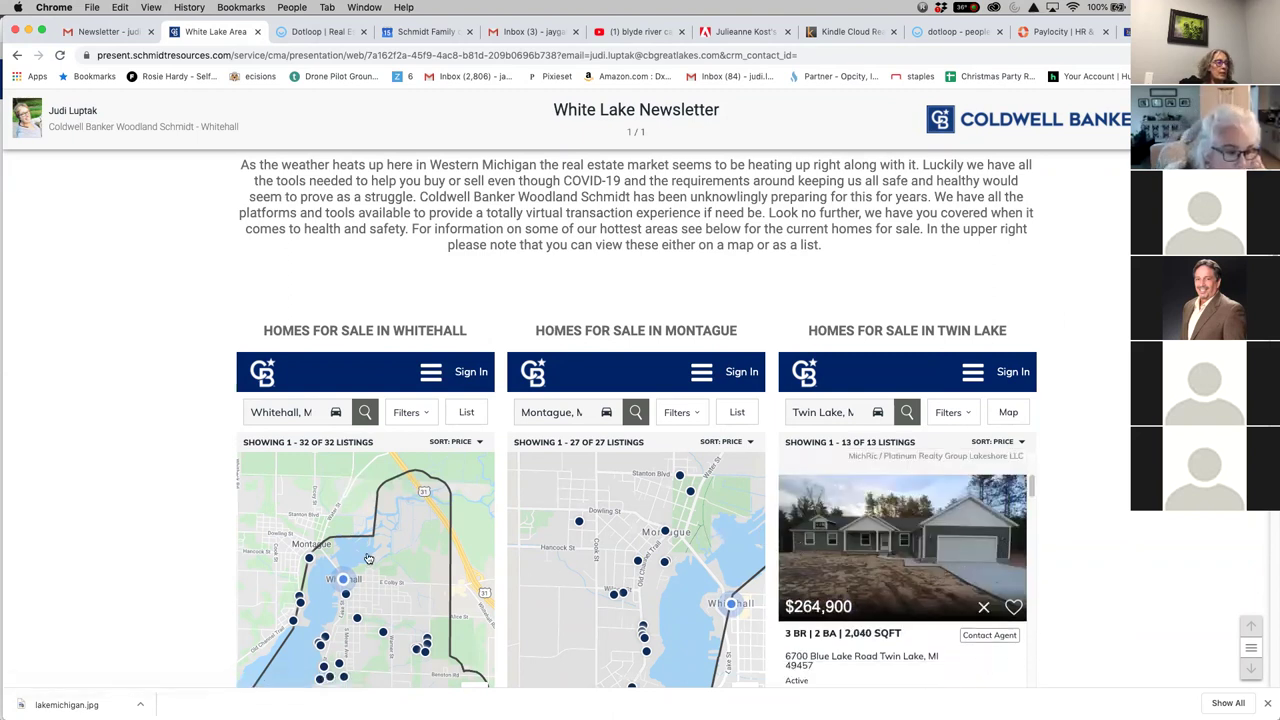
{"action": "scroll", "coordinate": [375, 562], "scroll_direction": "down", "scroll_amount": 5}
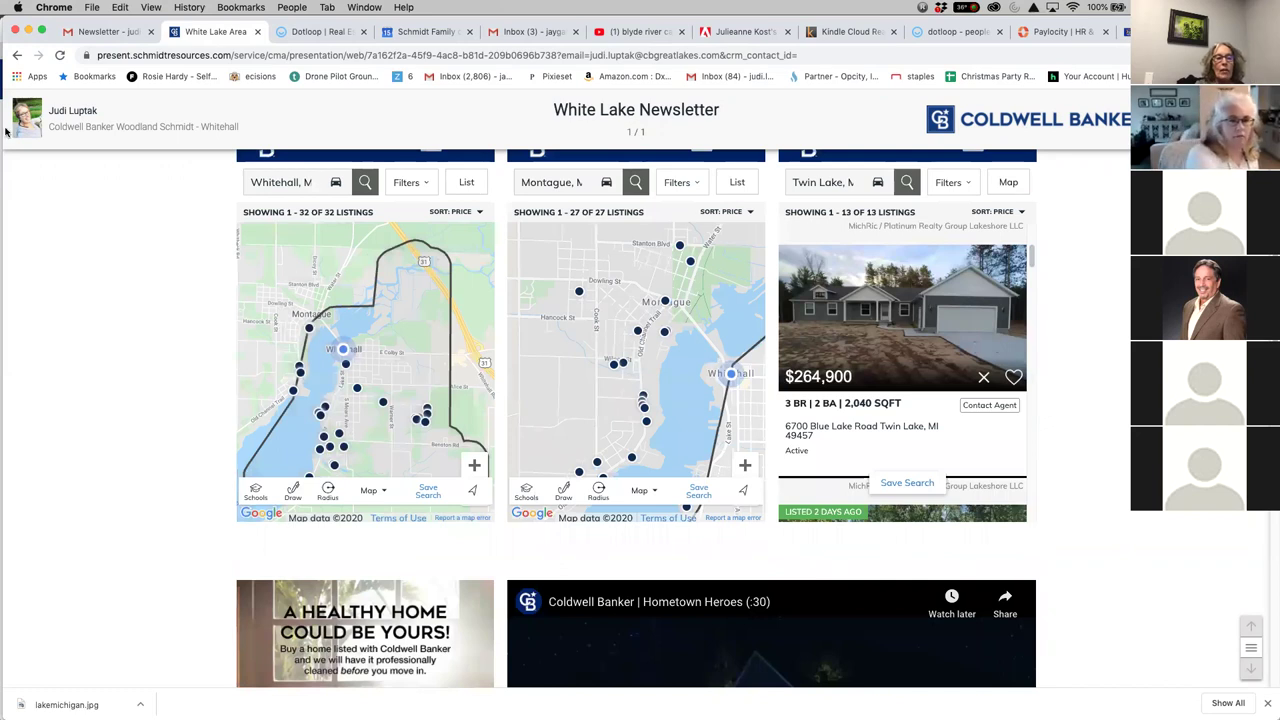
{"action": "scroll", "coordinate": [636, 400], "scroll_direction": "up", "scroll_amount": 10}
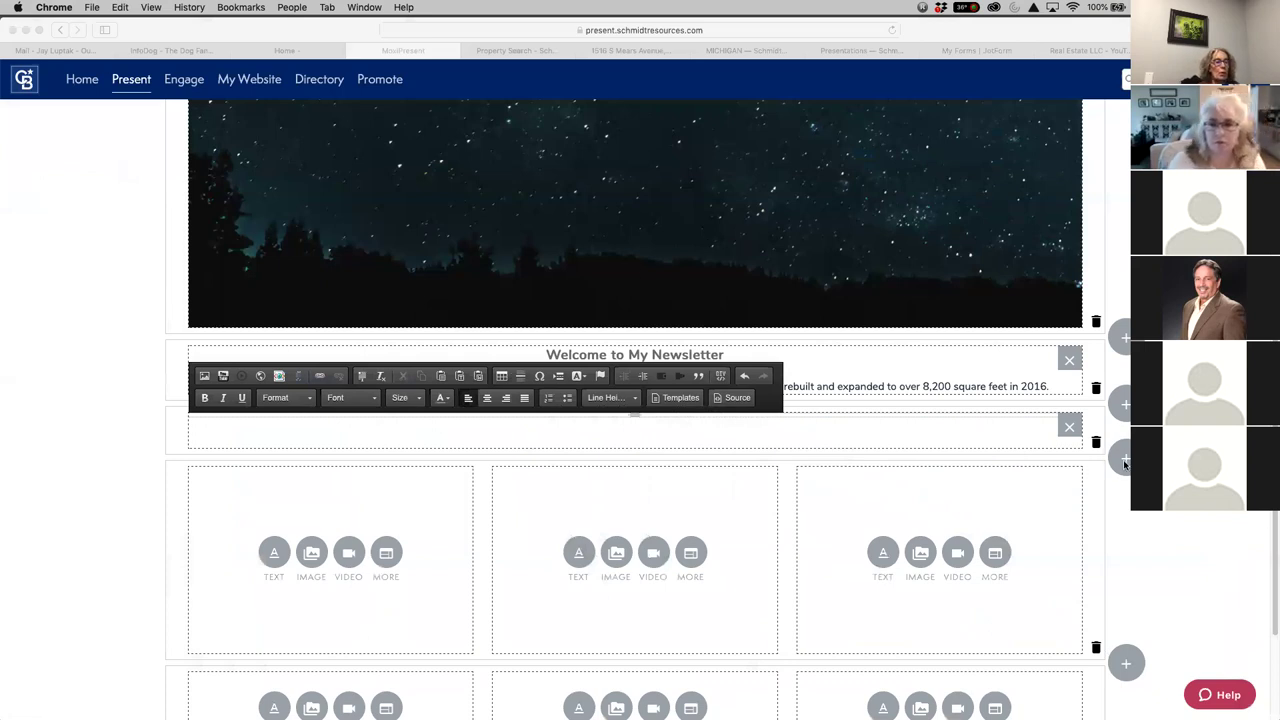
In Safari, add a new three-module row below the intro
{"action": "key", "text": "super+Tab"}
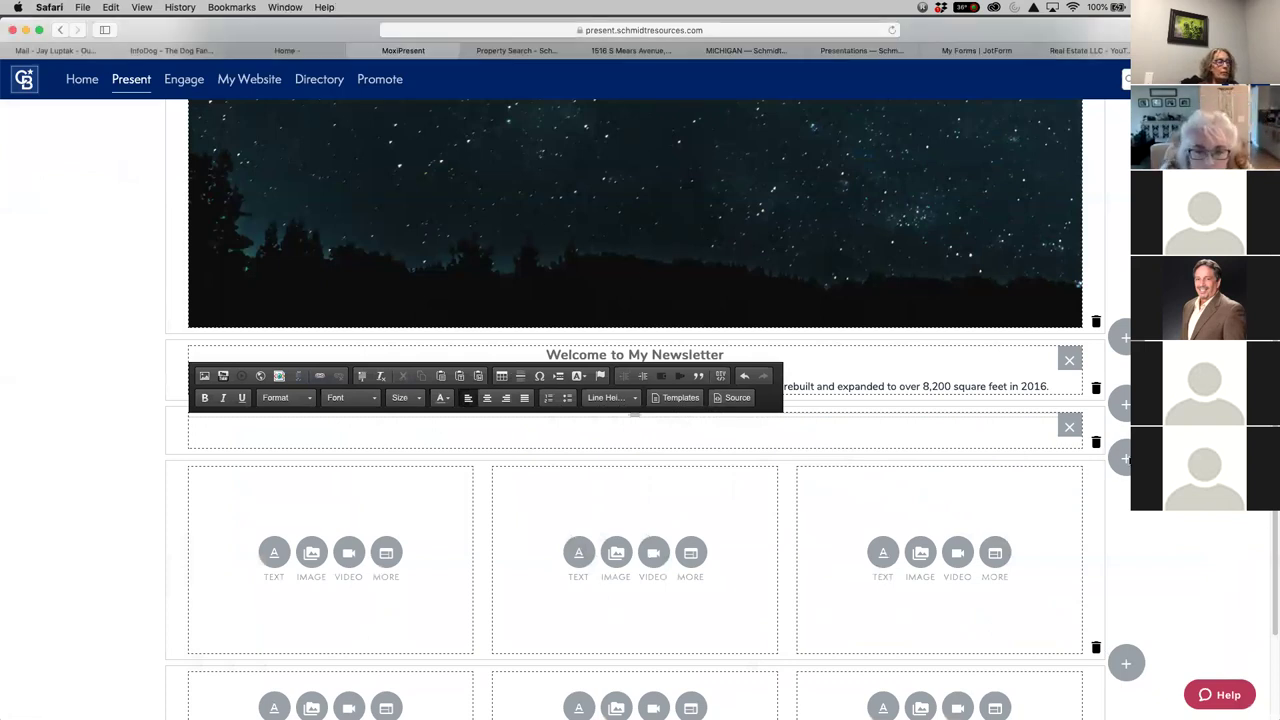
{"action": "left_click", "coordinate": [1125, 460]}
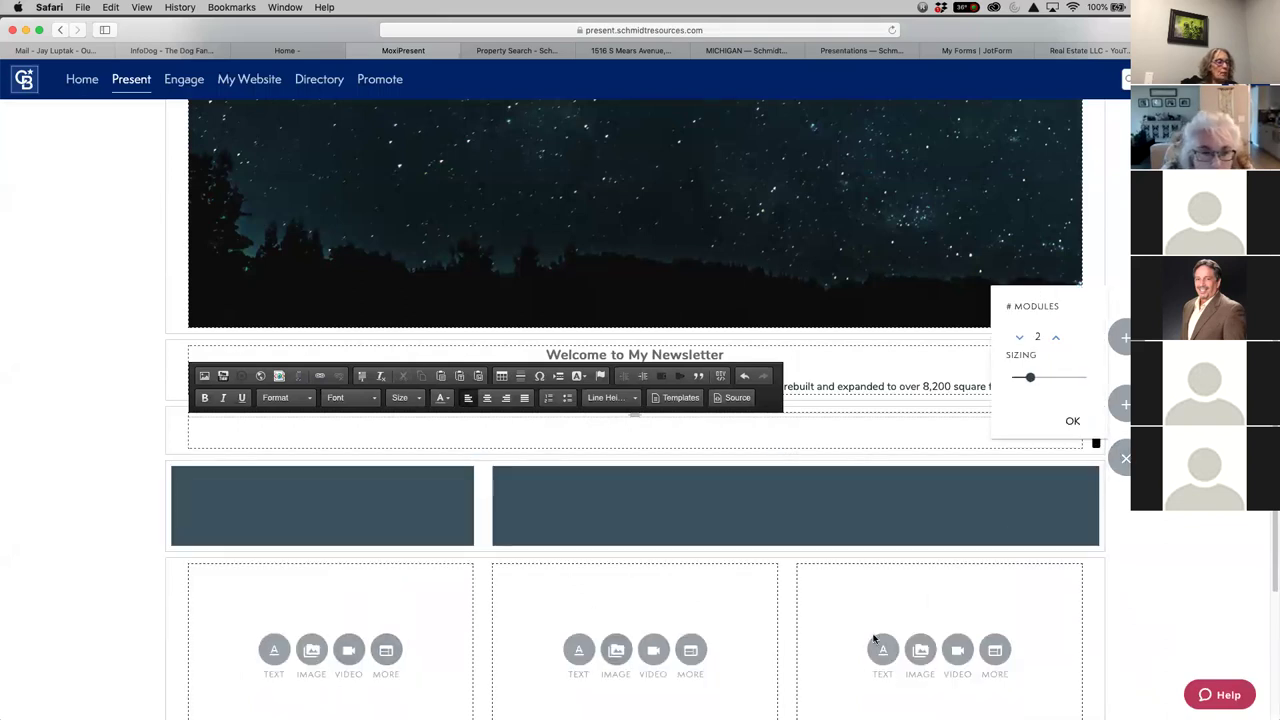
{"action": "left_click", "coordinate": [1055, 337]}
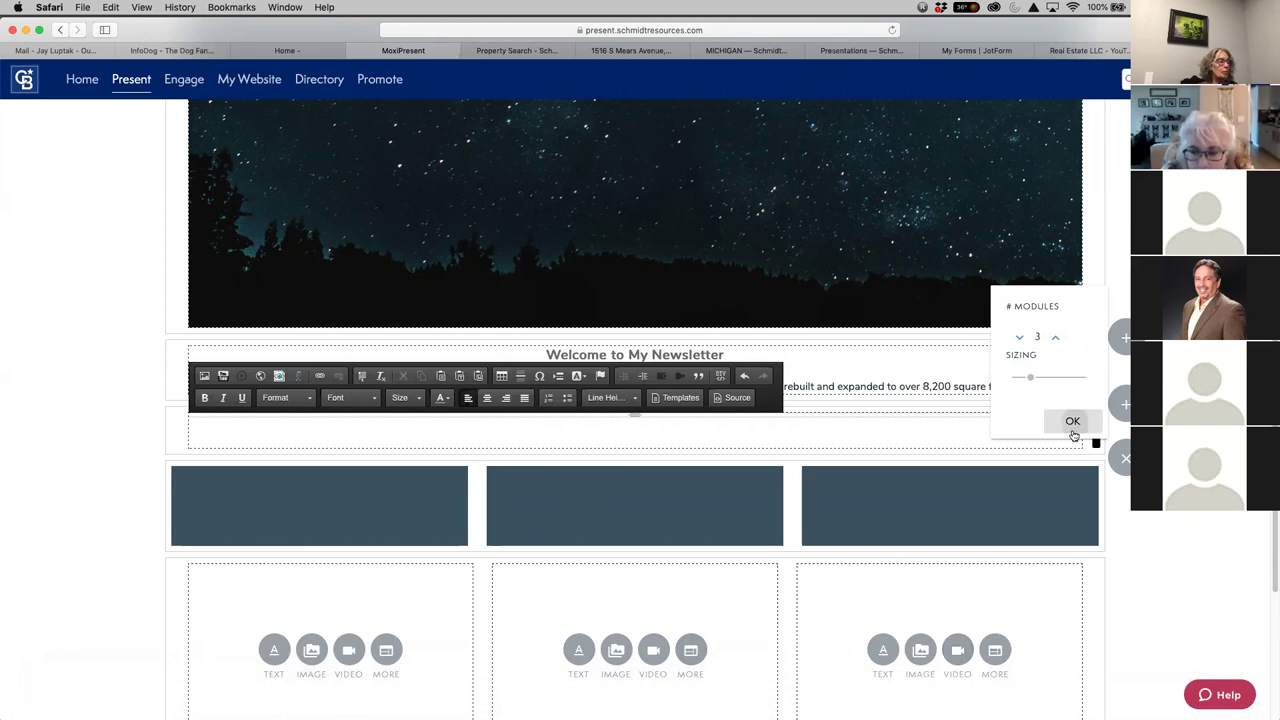
{"action": "left_click", "coordinate": [1074, 426]}
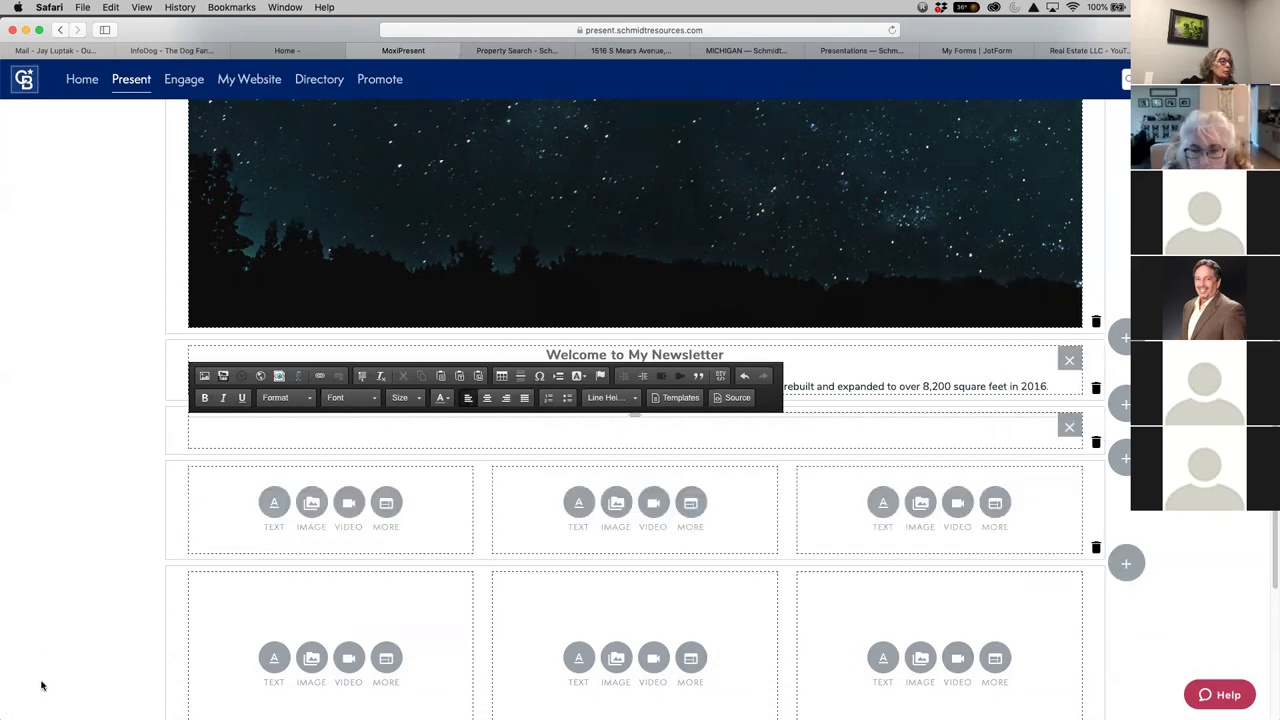
Give the first column a coloured, centred Medium Text heading 'Homes For Sale in Hart'
{"action": "left_click", "coordinate": [273, 511]}
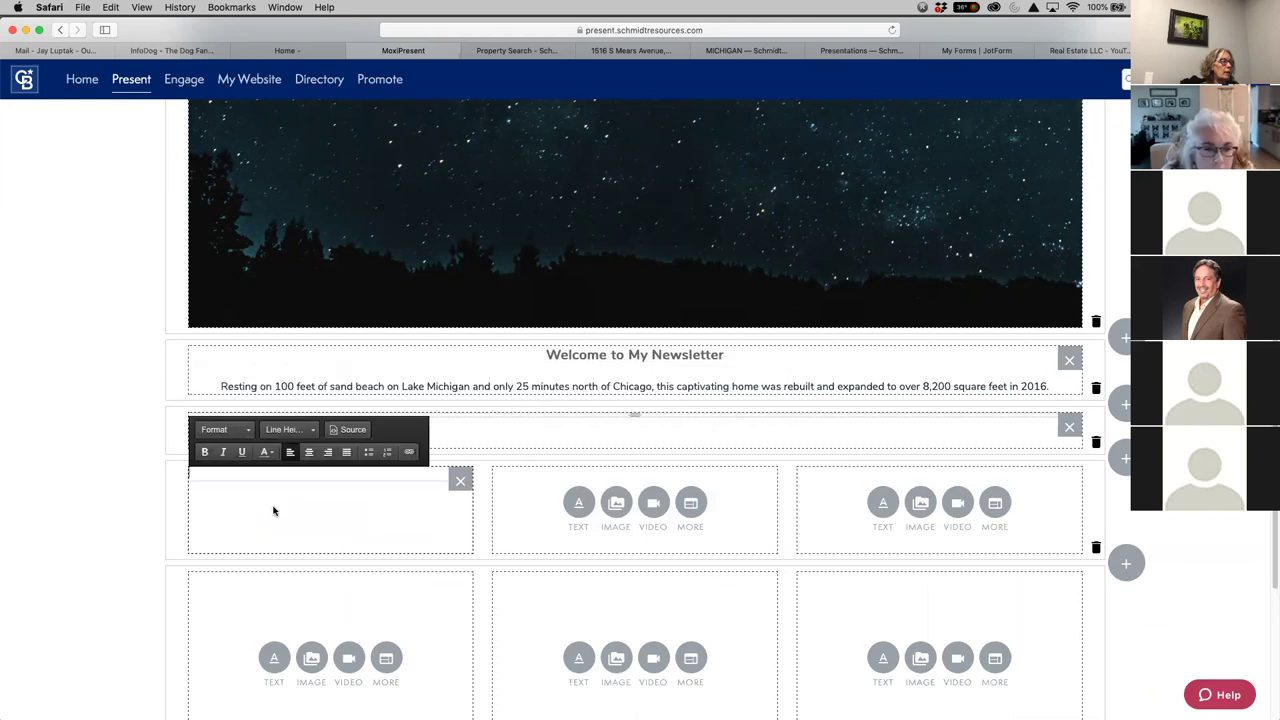
{"action": "left_click", "coordinate": [250, 432]}
{"action": "left_click", "coordinate": [250, 432]}
{"action": "left_click", "coordinate": [250, 432]}
{"action": "left_click", "coordinate": [236, 501]}
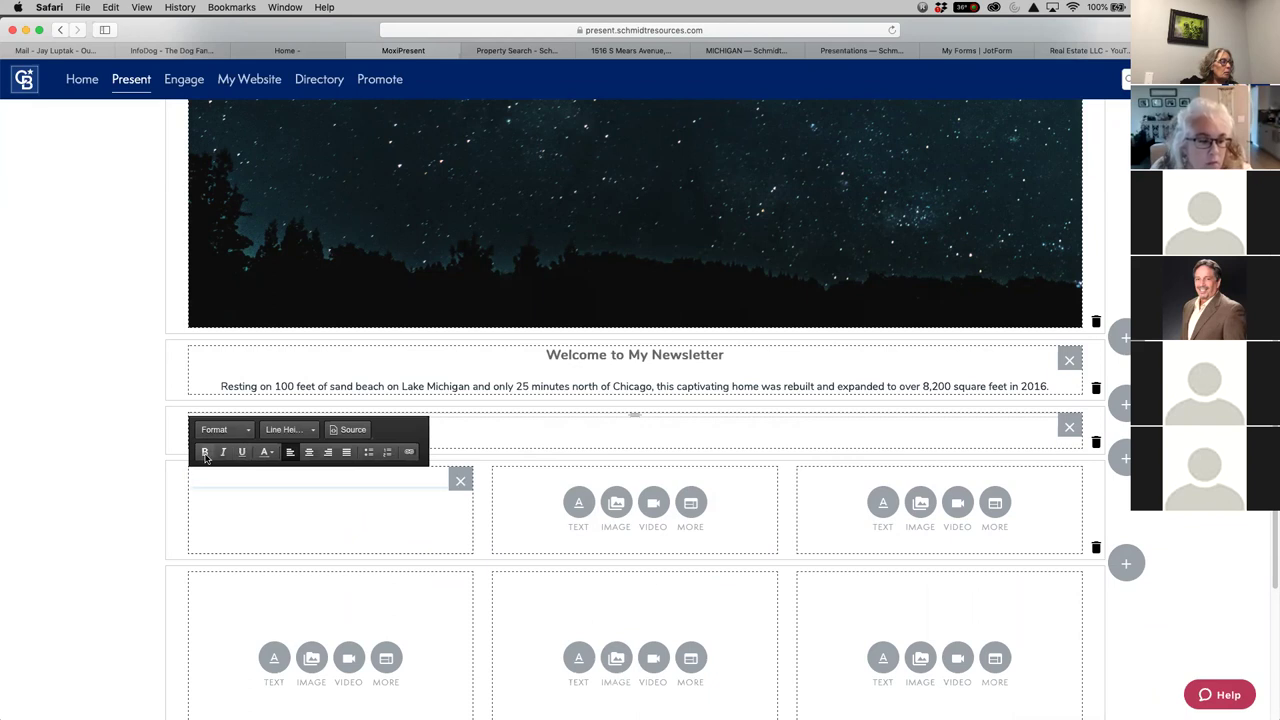
{"action": "left_click", "coordinate": [268, 455]}
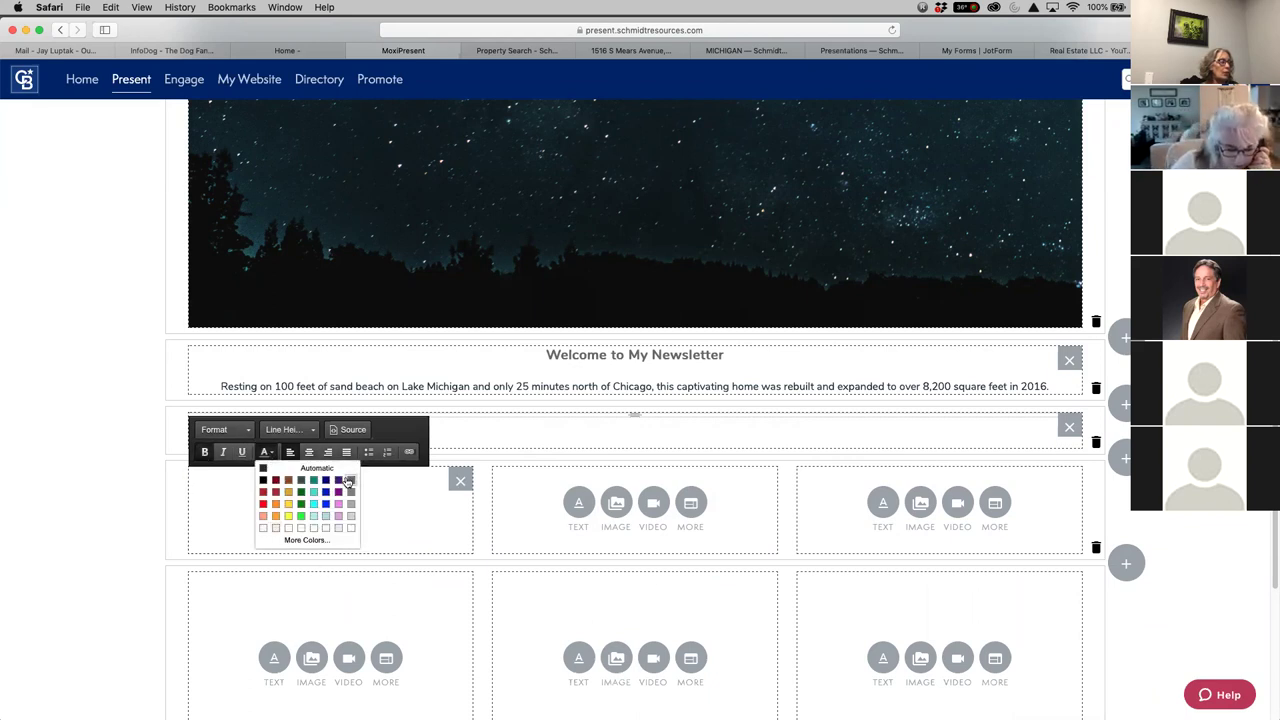
{"action": "left_click", "coordinate": [348, 482]}
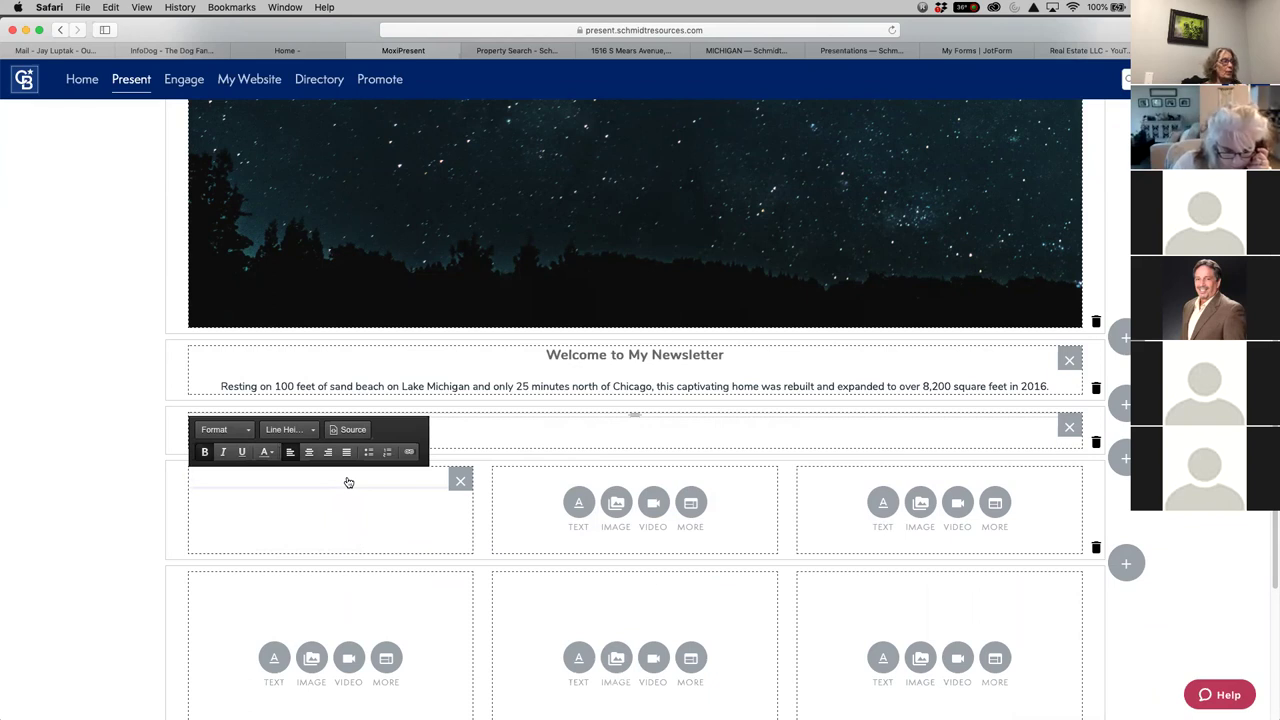
{"action": "type", "text": "Homes For Sale in Hart"}
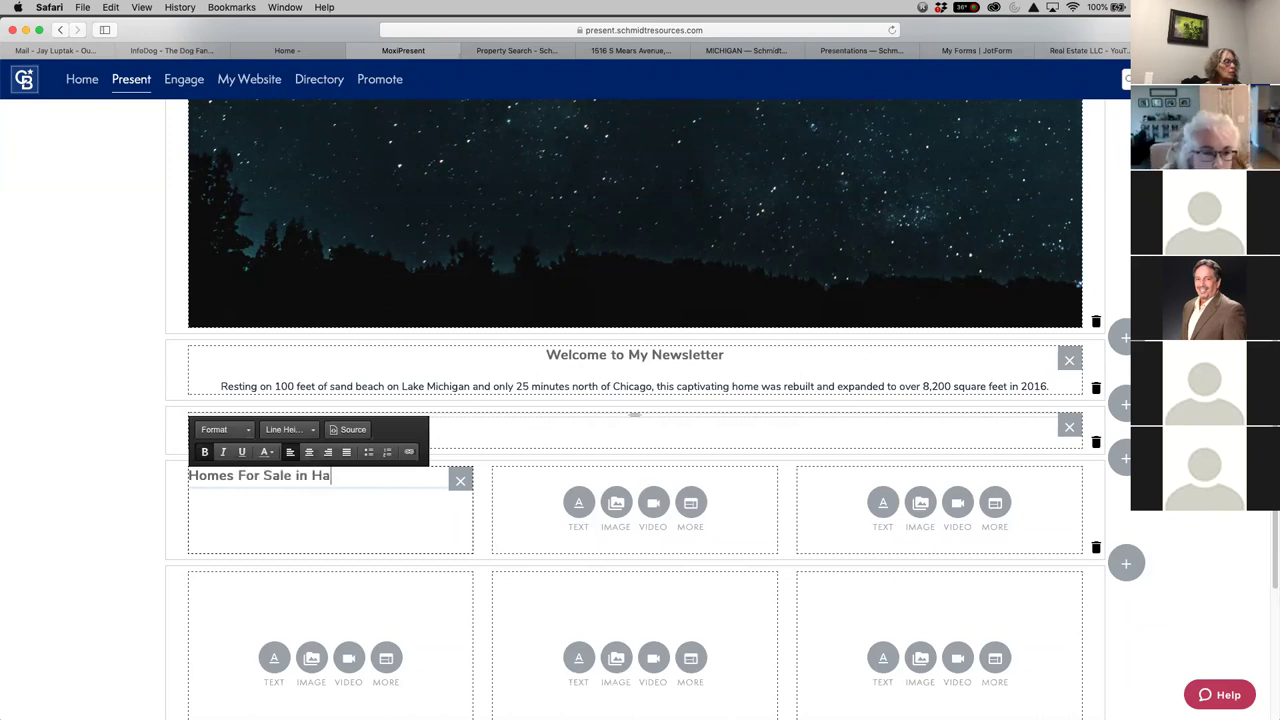
{"action": "left_click", "coordinate": [309, 451]}
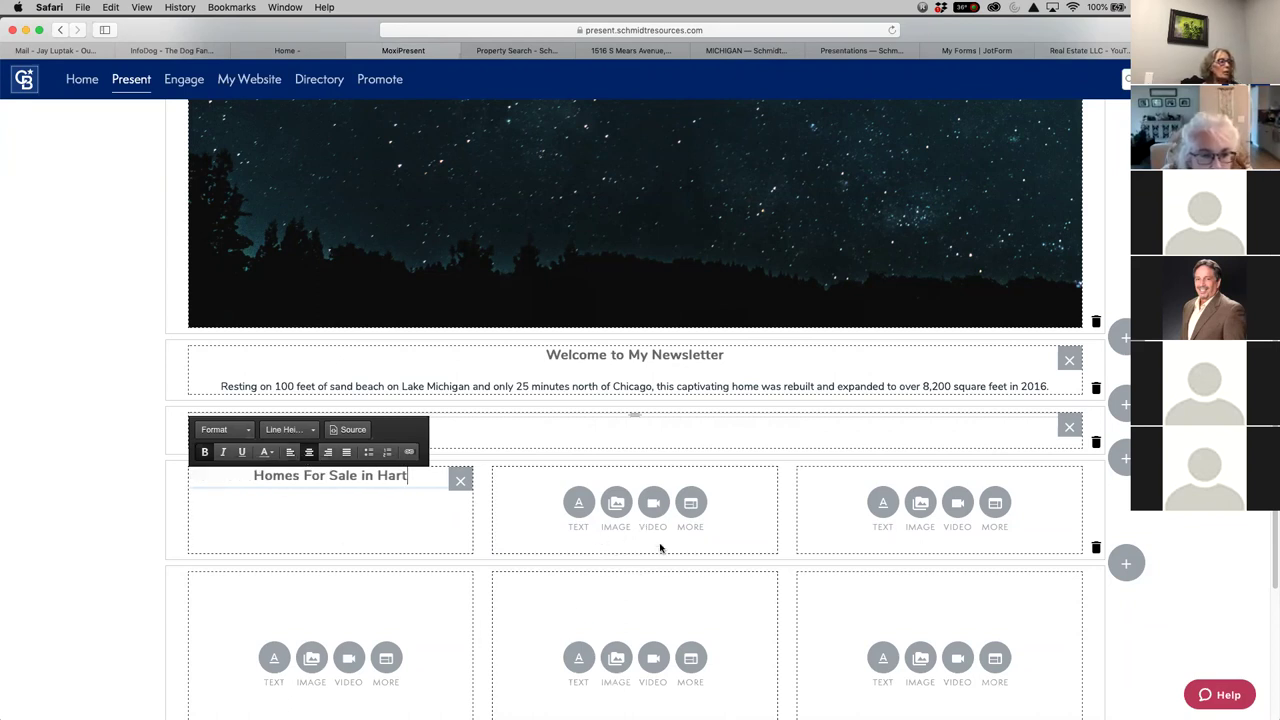
{"action": "left_click", "coordinate": [754, 531]}
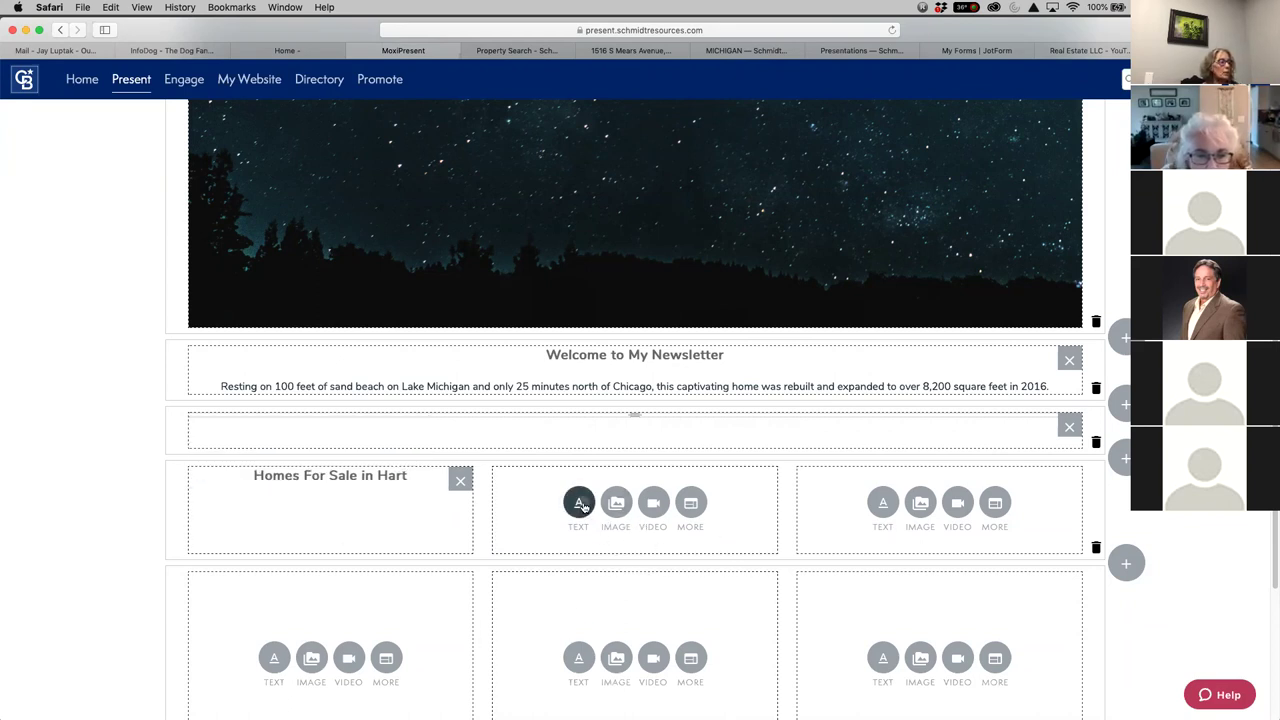
Give the middle column a coloured, centred Medium Text heading 'Homes For Sale in Mears'
{"action": "left_click", "coordinate": [580, 505]}
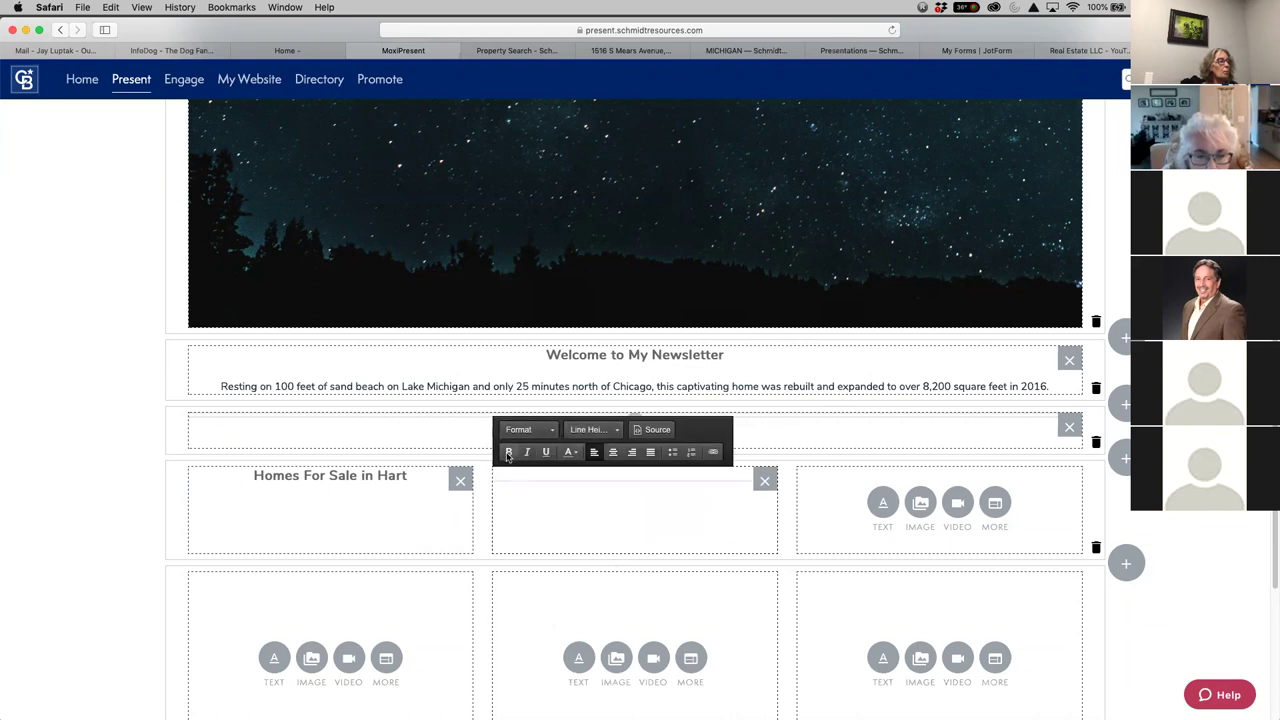
{"action": "left_click", "coordinate": [558, 430]}
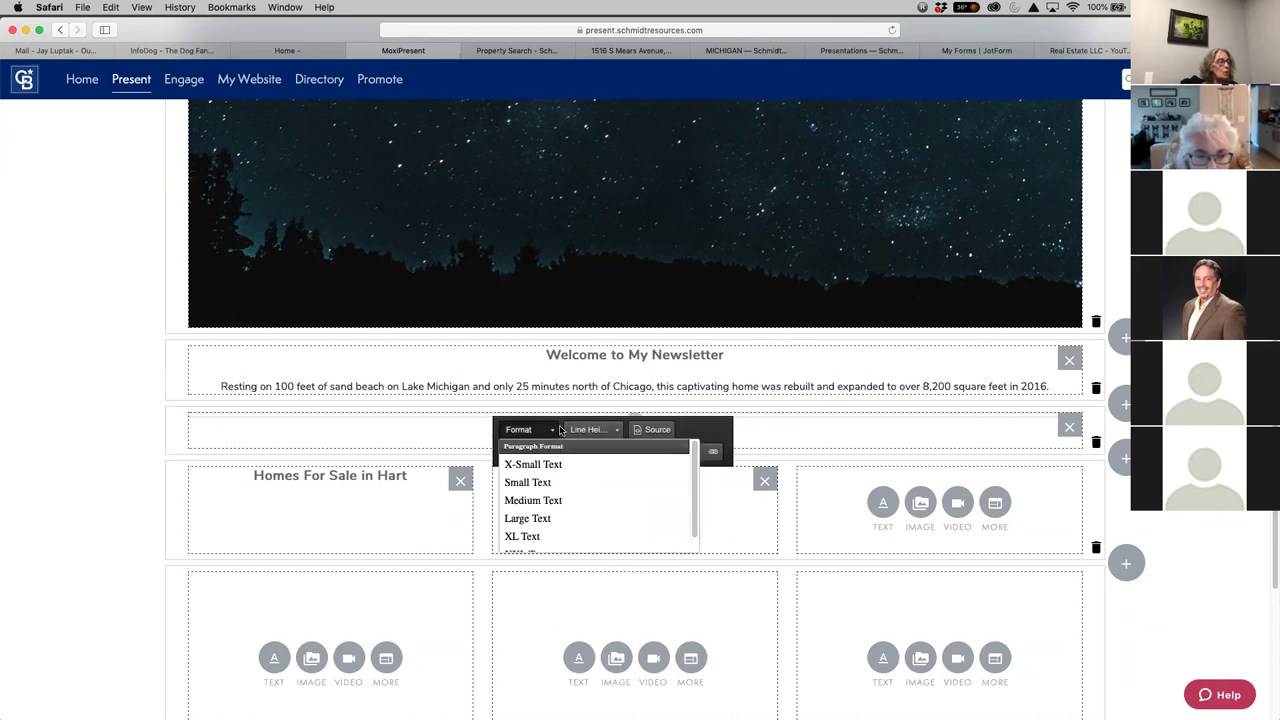
{"action": "left_click", "coordinate": [543, 500]}
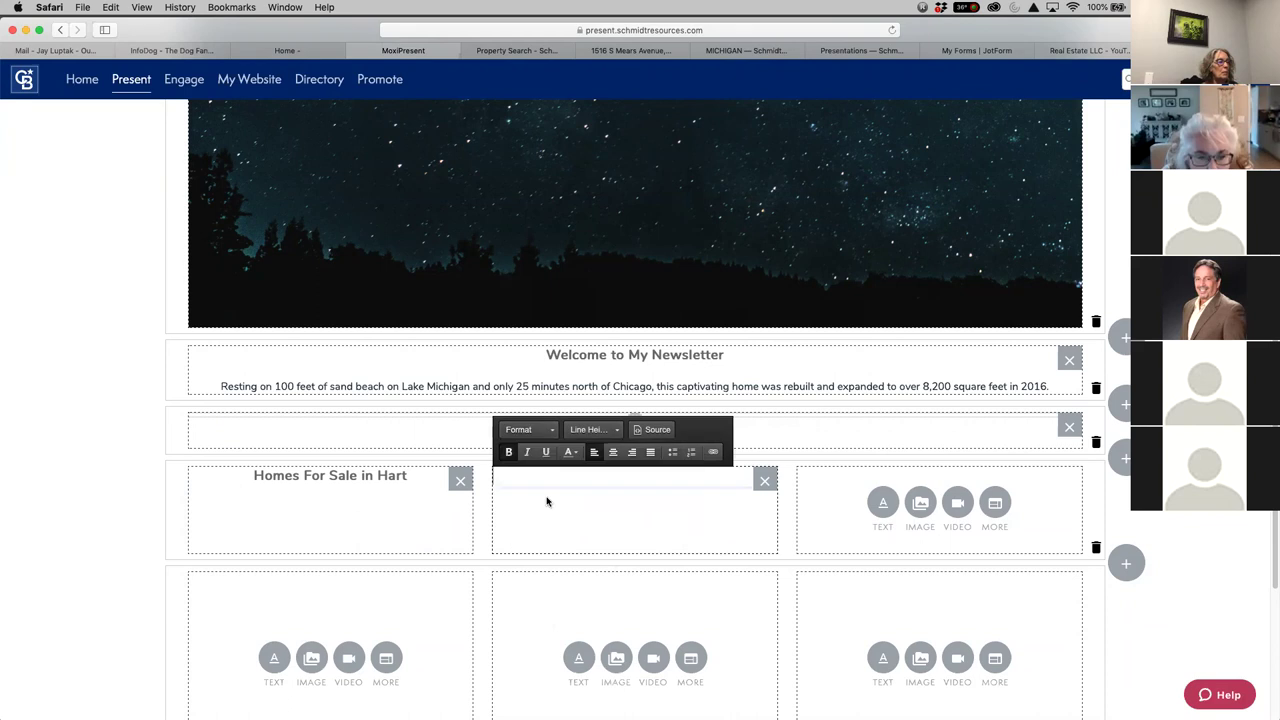
{"action": "left_click", "coordinate": [571, 454]}
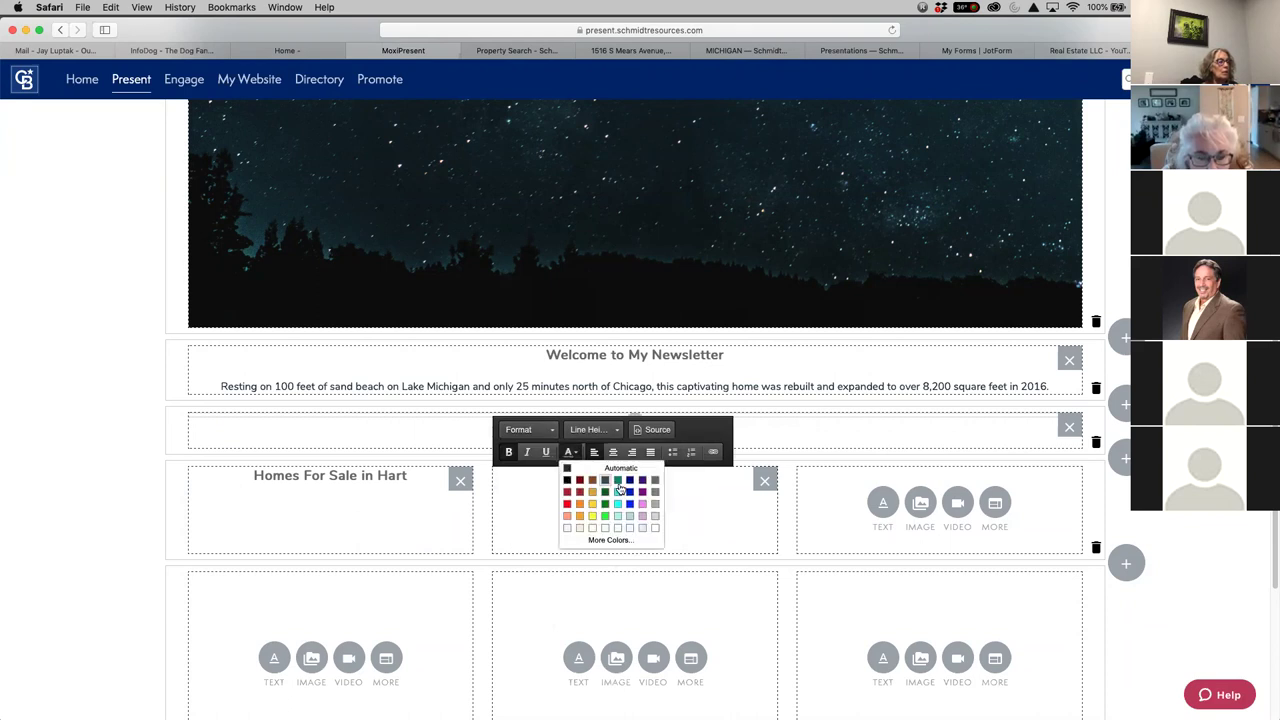
{"action": "left_click", "coordinate": [653, 488]}
{"action": "type", "text": "Homes F"}
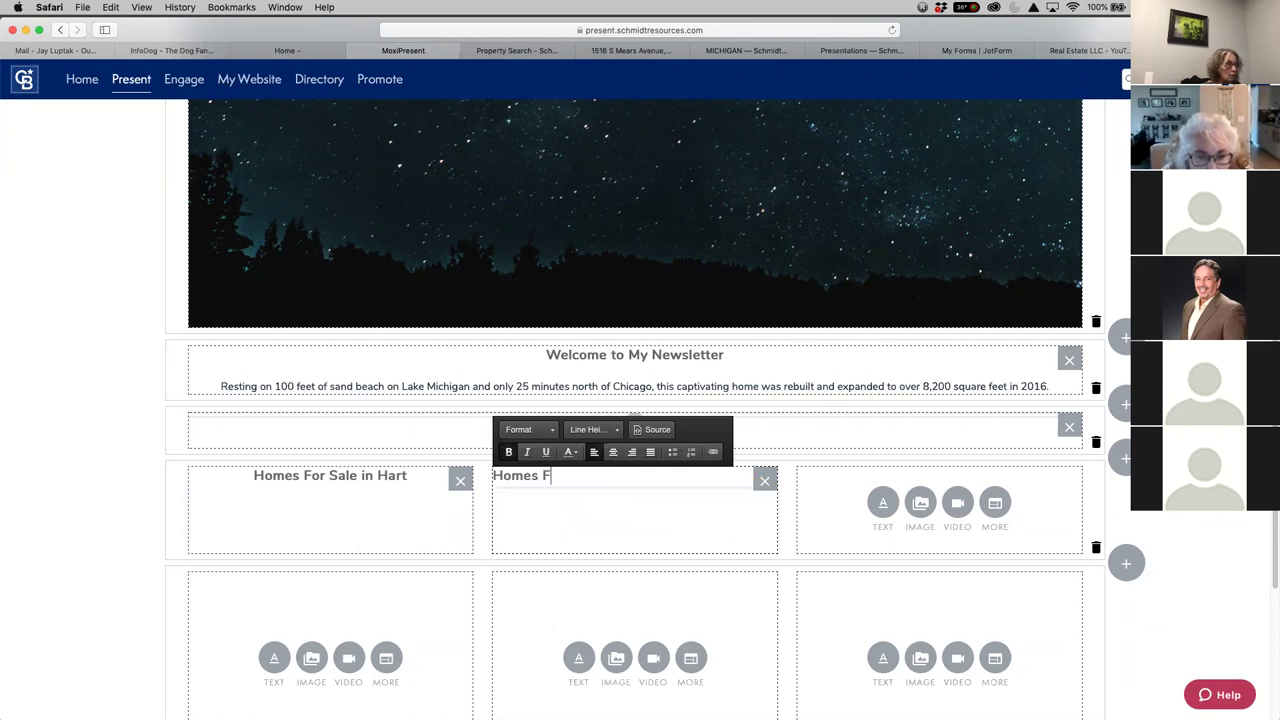
{"action": "type", "text": "or Sale in"}
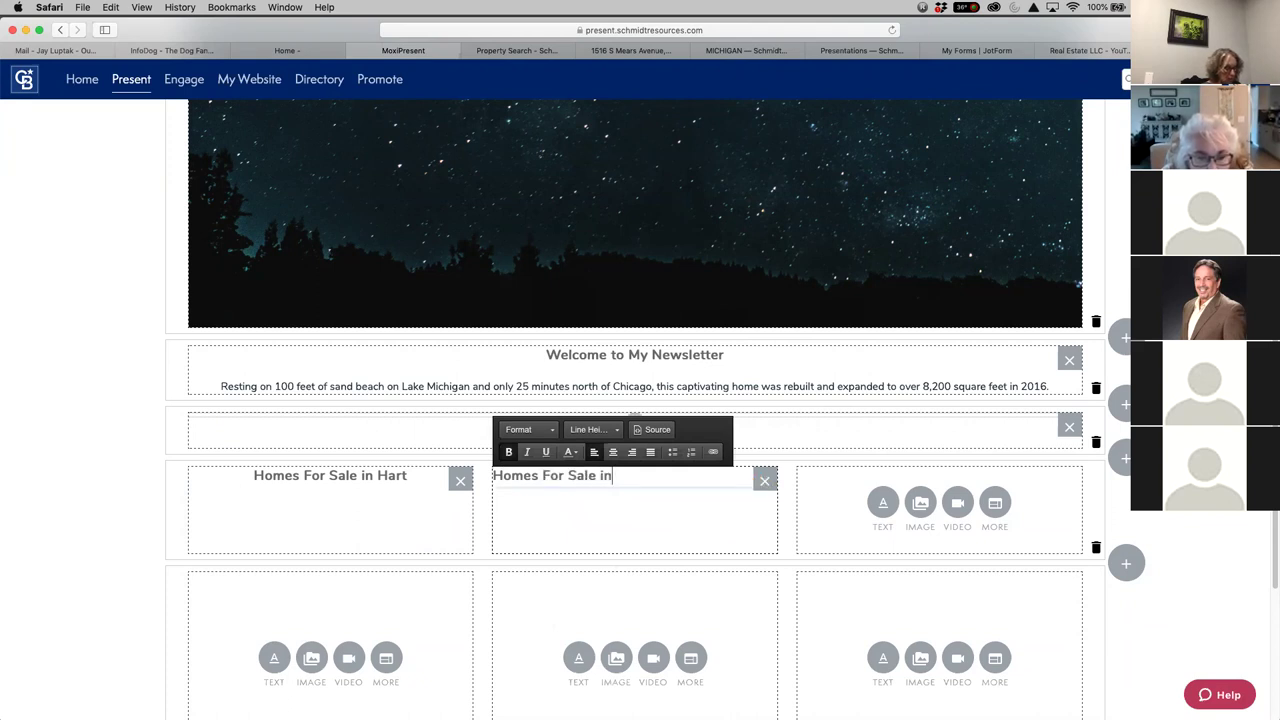
{"action": "type", "text": " New Era"}
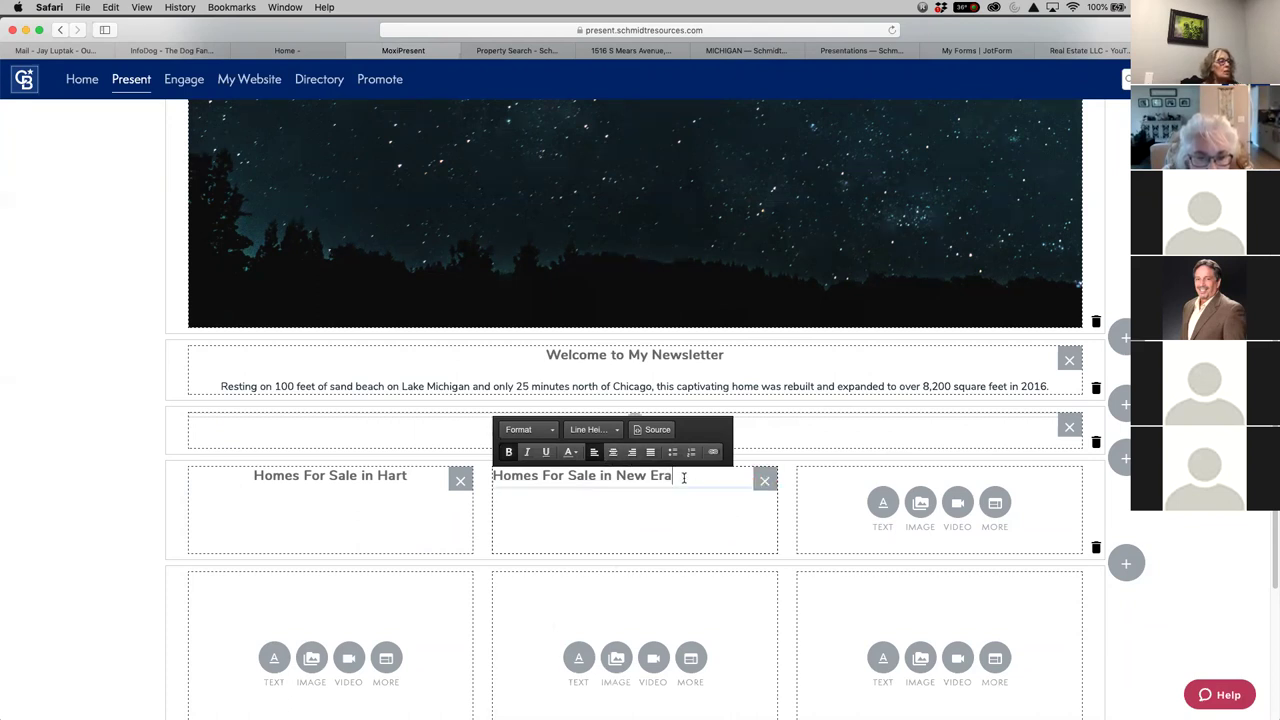
{"action": "key", "text": "BackSpace"}
{"action": "key", "text": "BackSpace"}
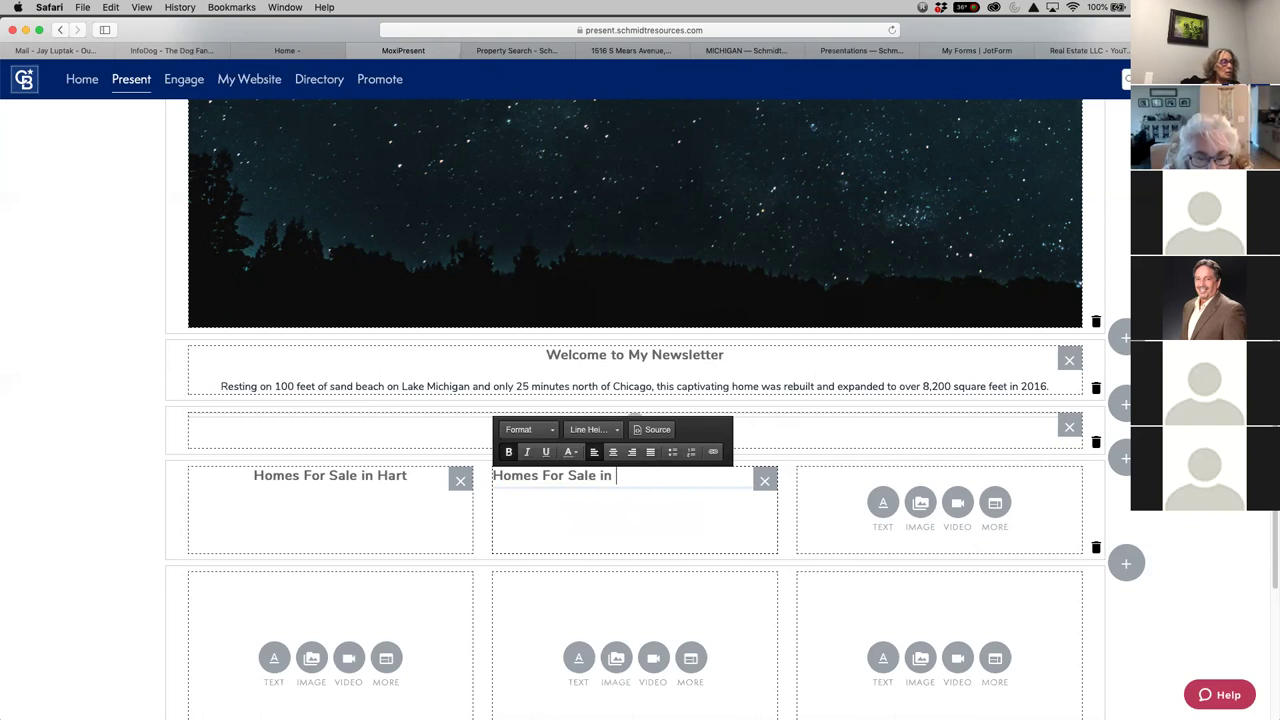
{"action": "type", "text": "Mears"}
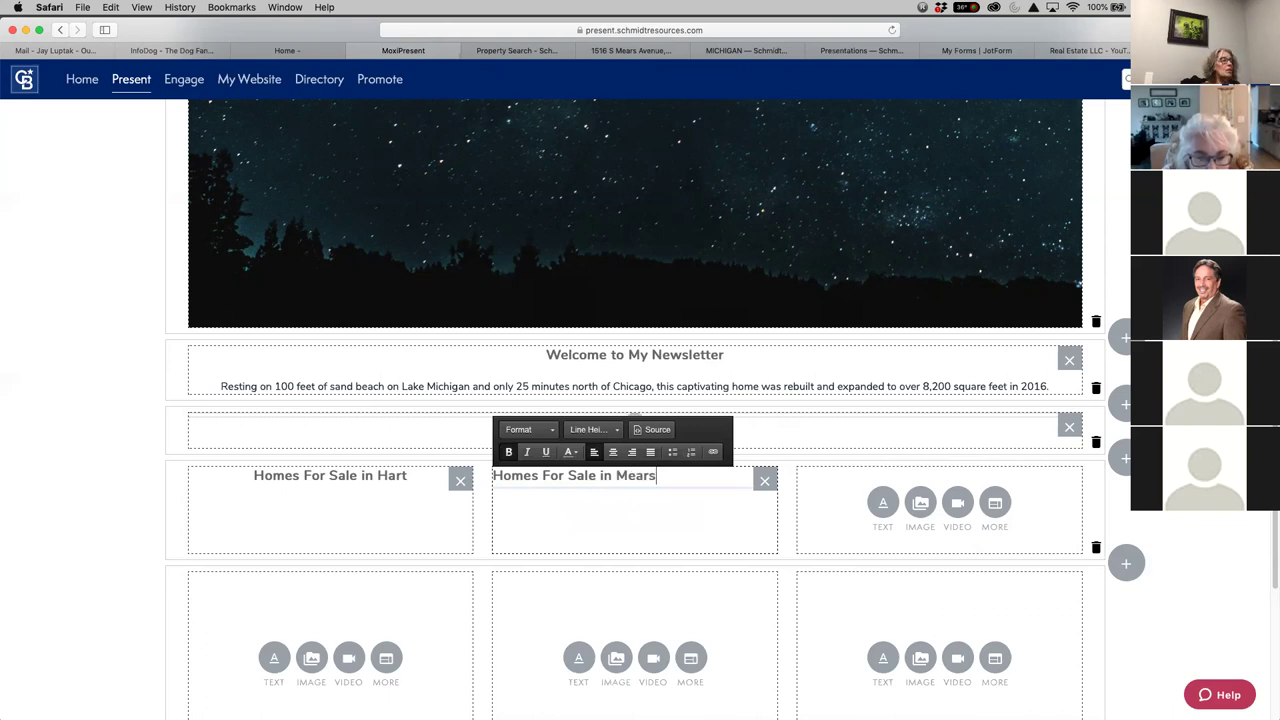
{"action": "left_click", "coordinate": [613, 452]}
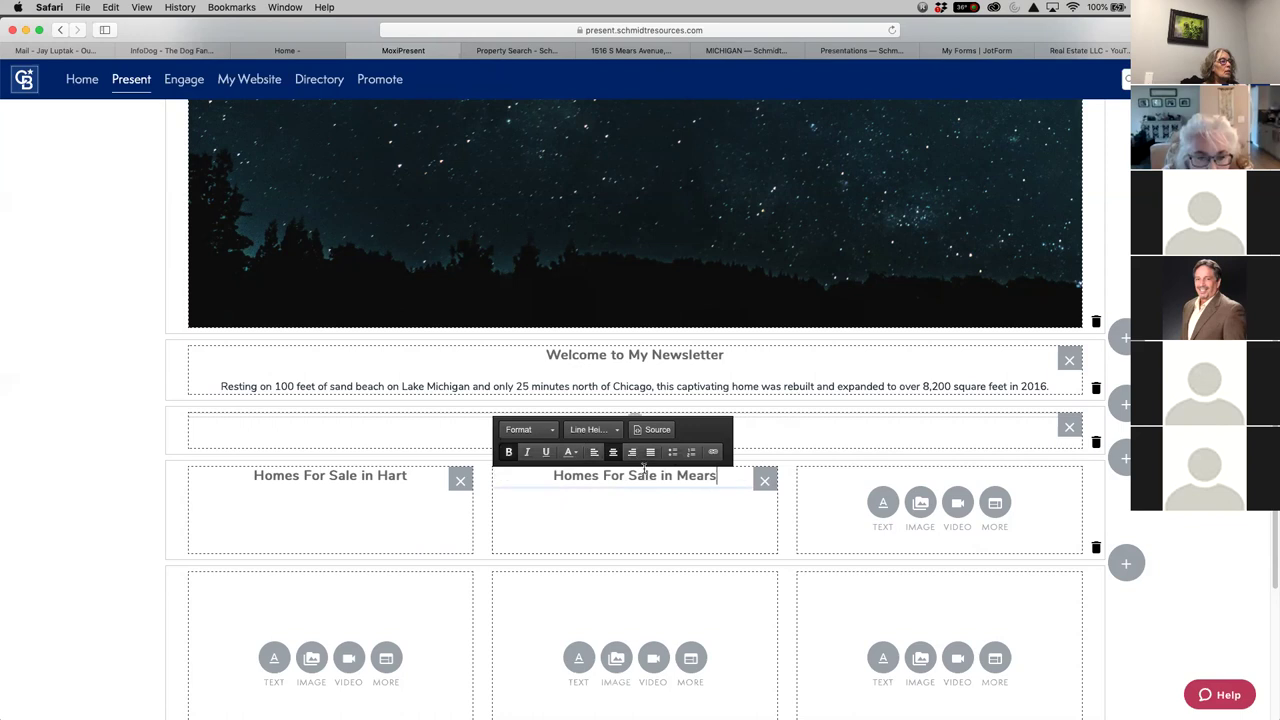
{"action": "left_click", "coordinate": [882, 503]}
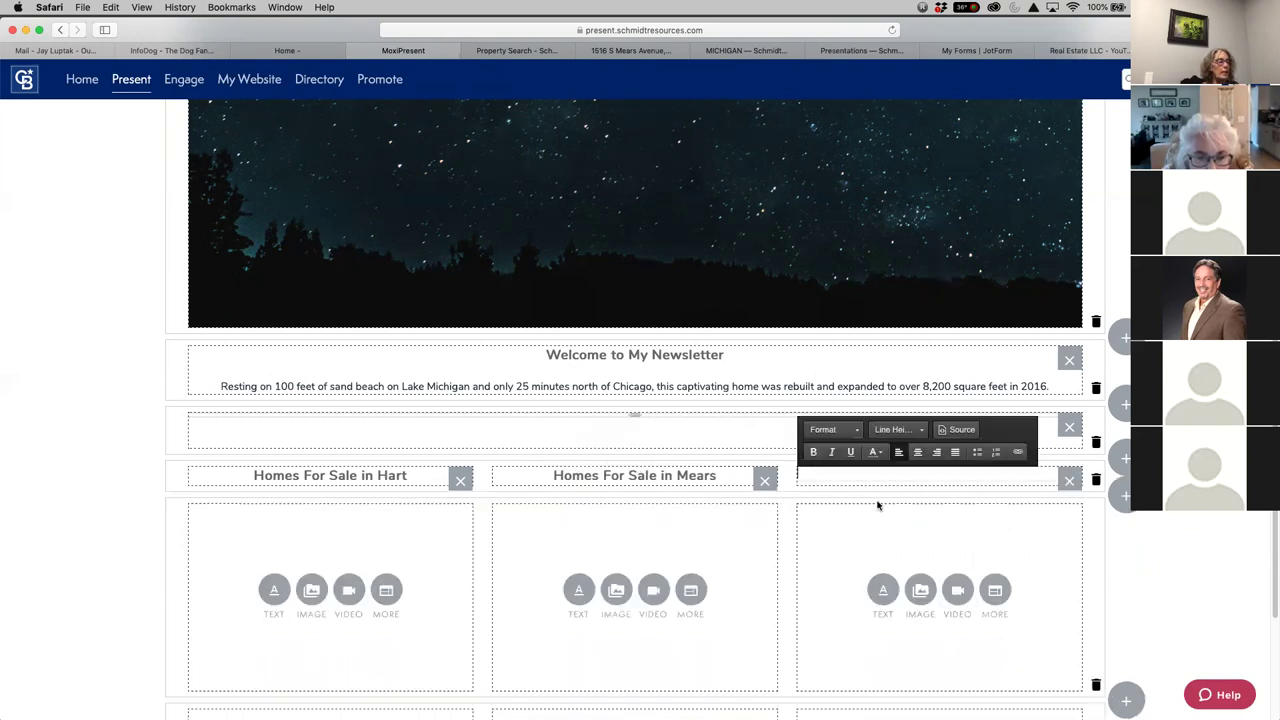
Give the third column a centred Medium Text heading 'Homes for Sale in Pentwater'
{"action": "left_click", "coordinate": [855, 435]}
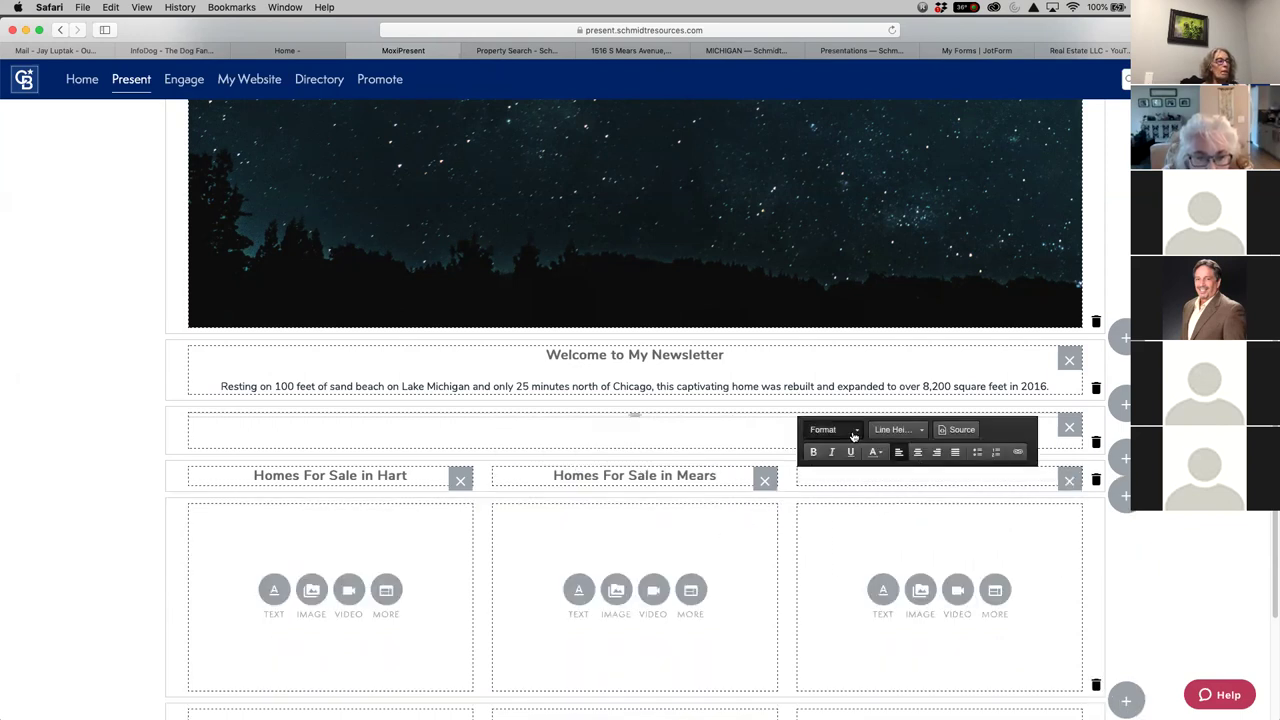
{"action": "left_click", "coordinate": [840, 502]}
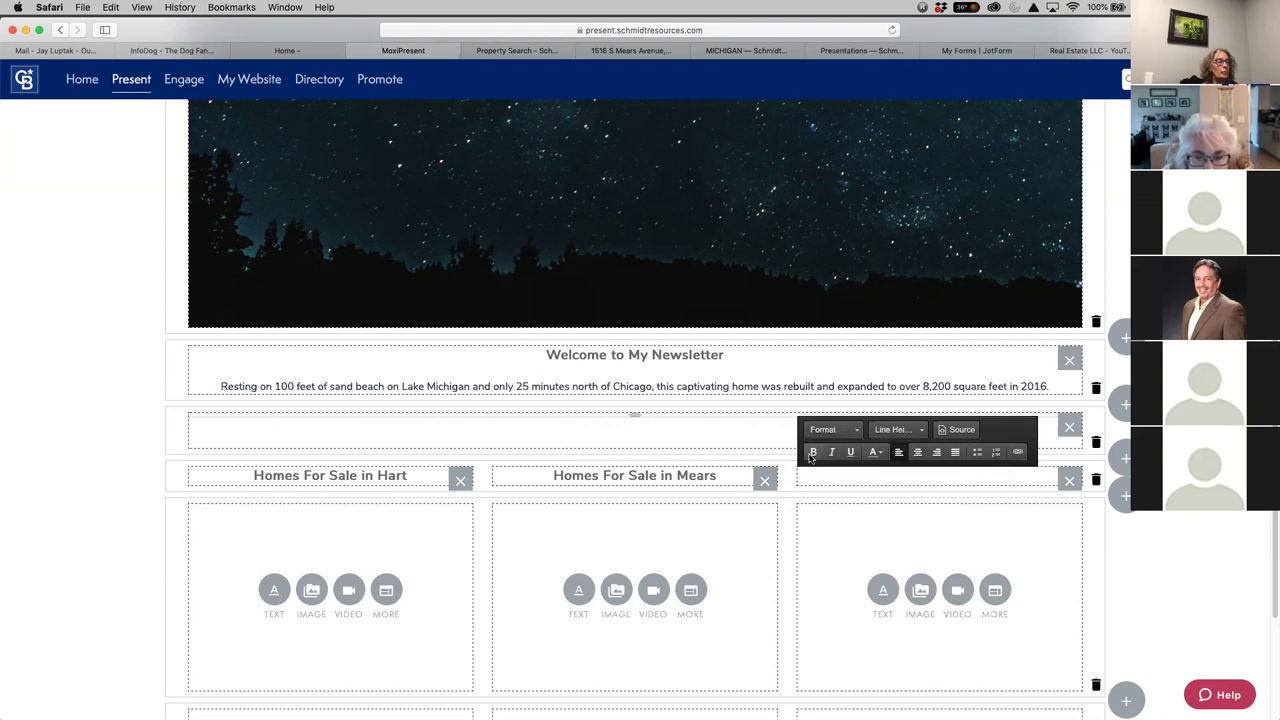
{"action": "left_click", "coordinate": [917, 452]}
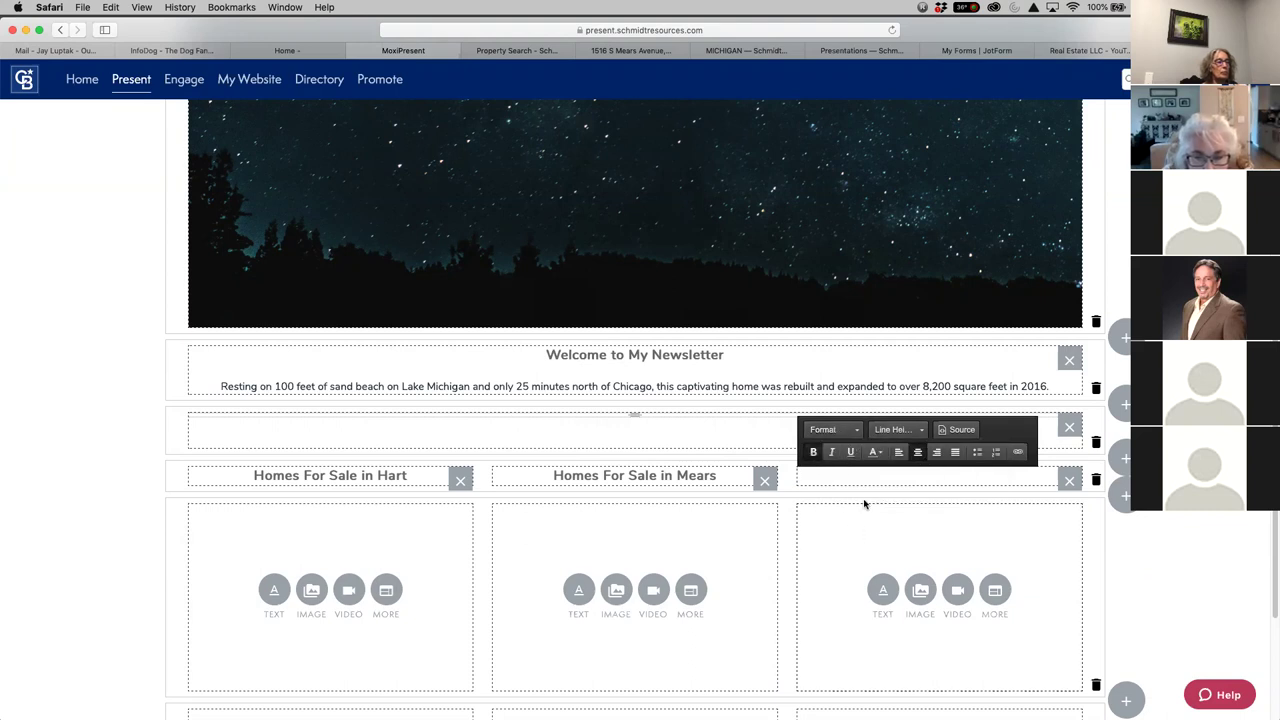
{"action": "type", "text": "Homes"}
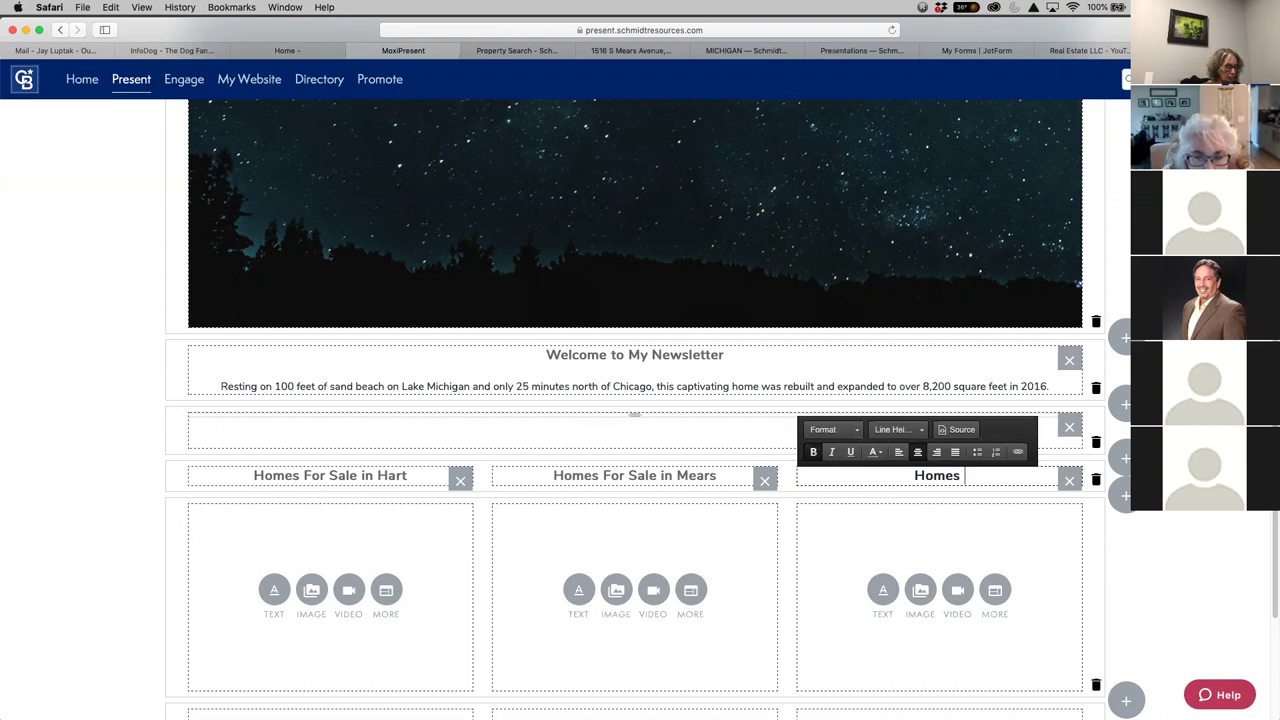
{"action": "type", "text": " for Sale in"}
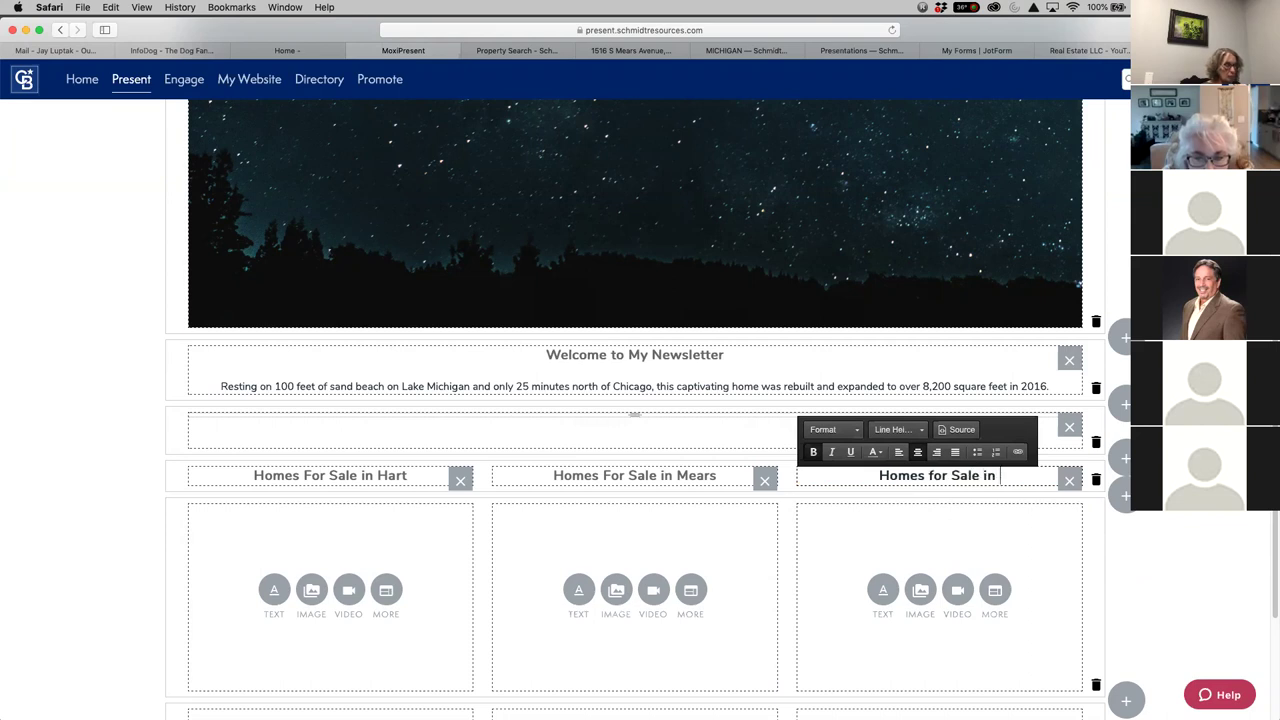
{"action": "key", "text": "BackSpace"}
{"action": "key", "text": "BackSpace"}
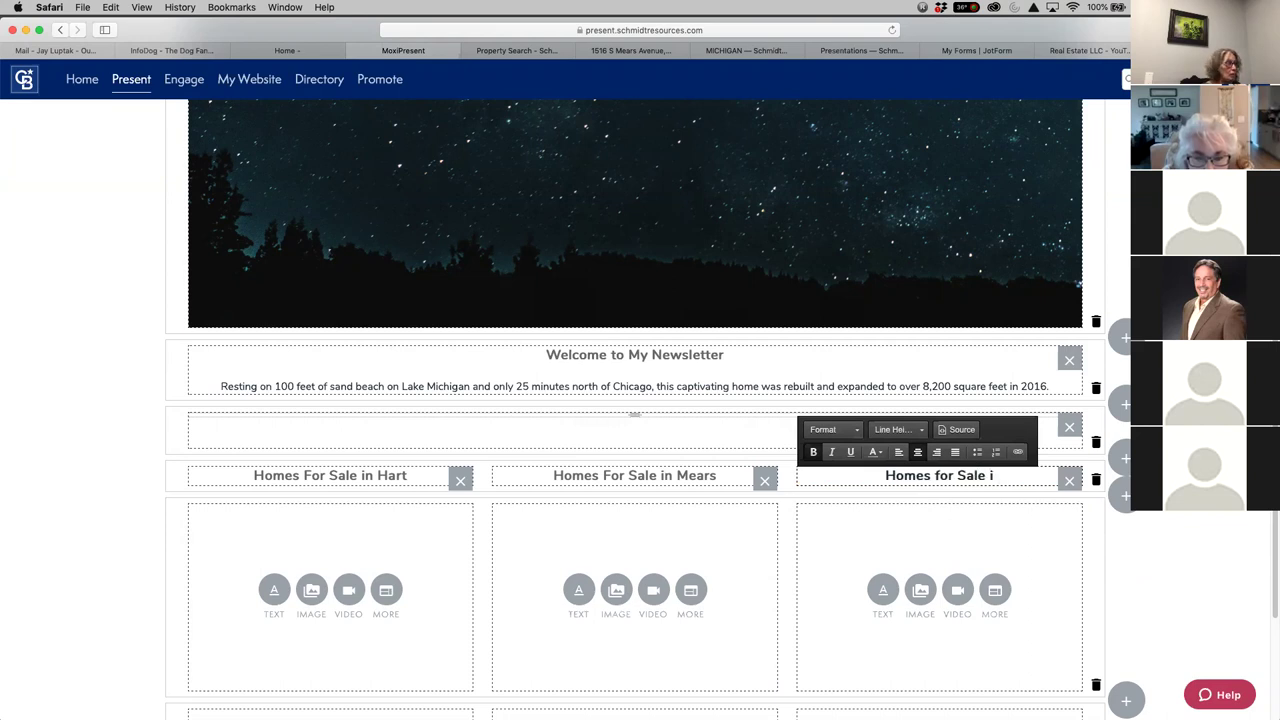
{"action": "type", "text": "n Petn"}
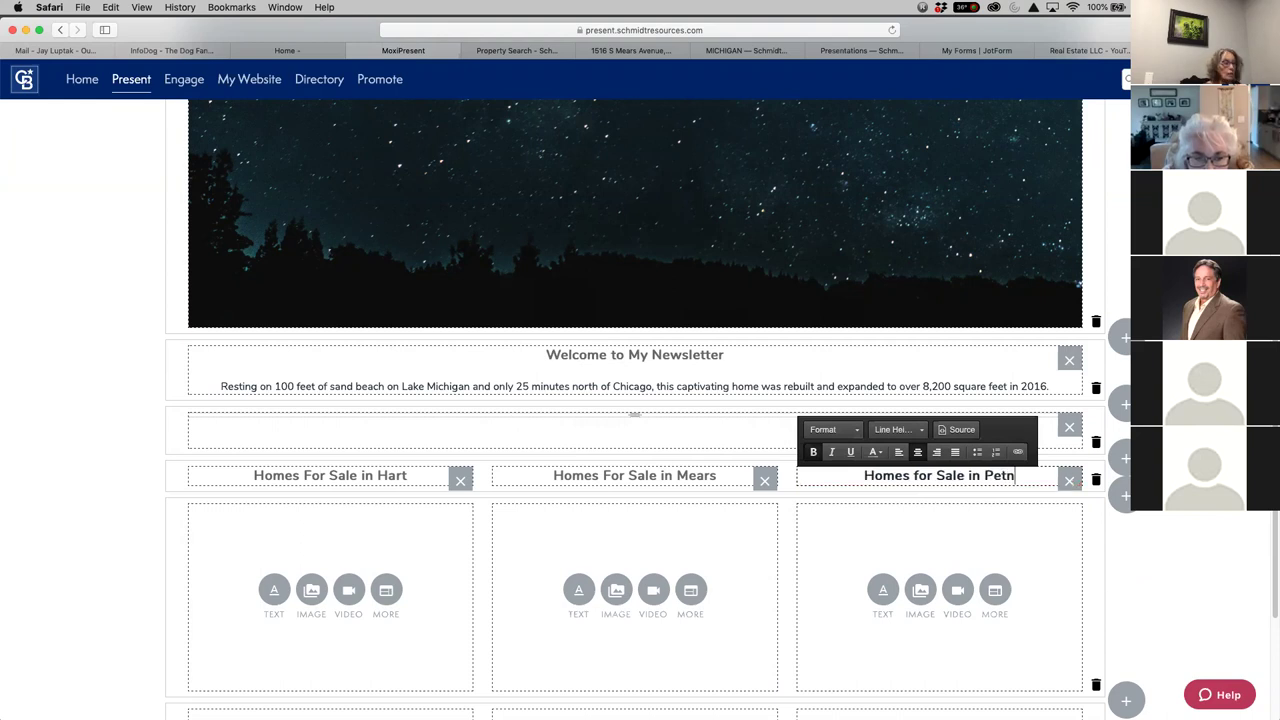
{"action": "key", "text": "BackSpace"}
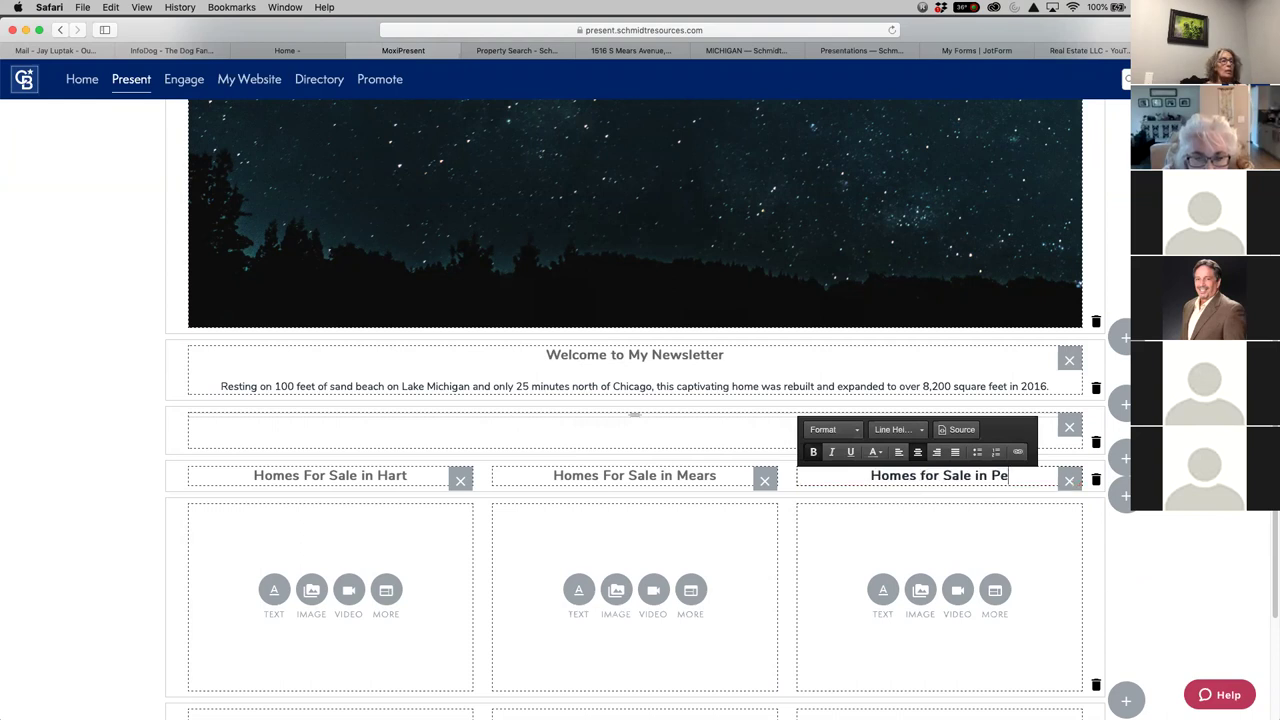
{"action": "type", "text": "ntwater"}
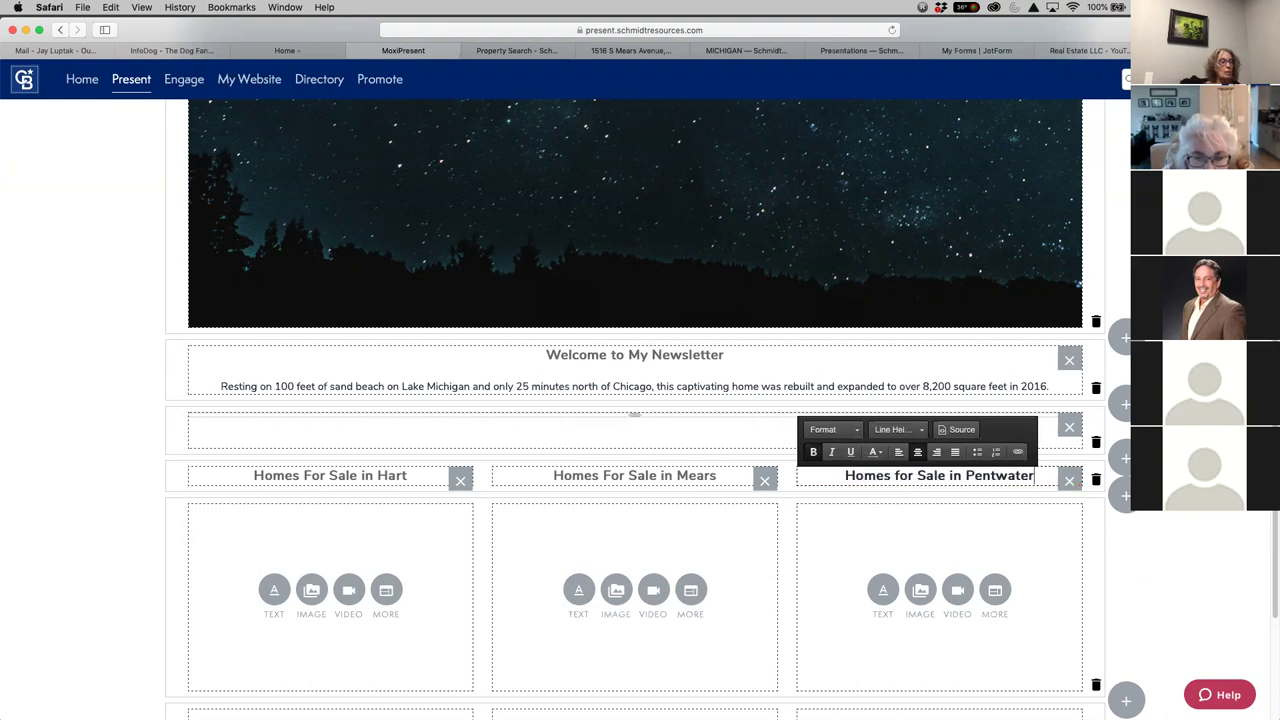
{"action": "left_click", "coordinate": [983, 545]}
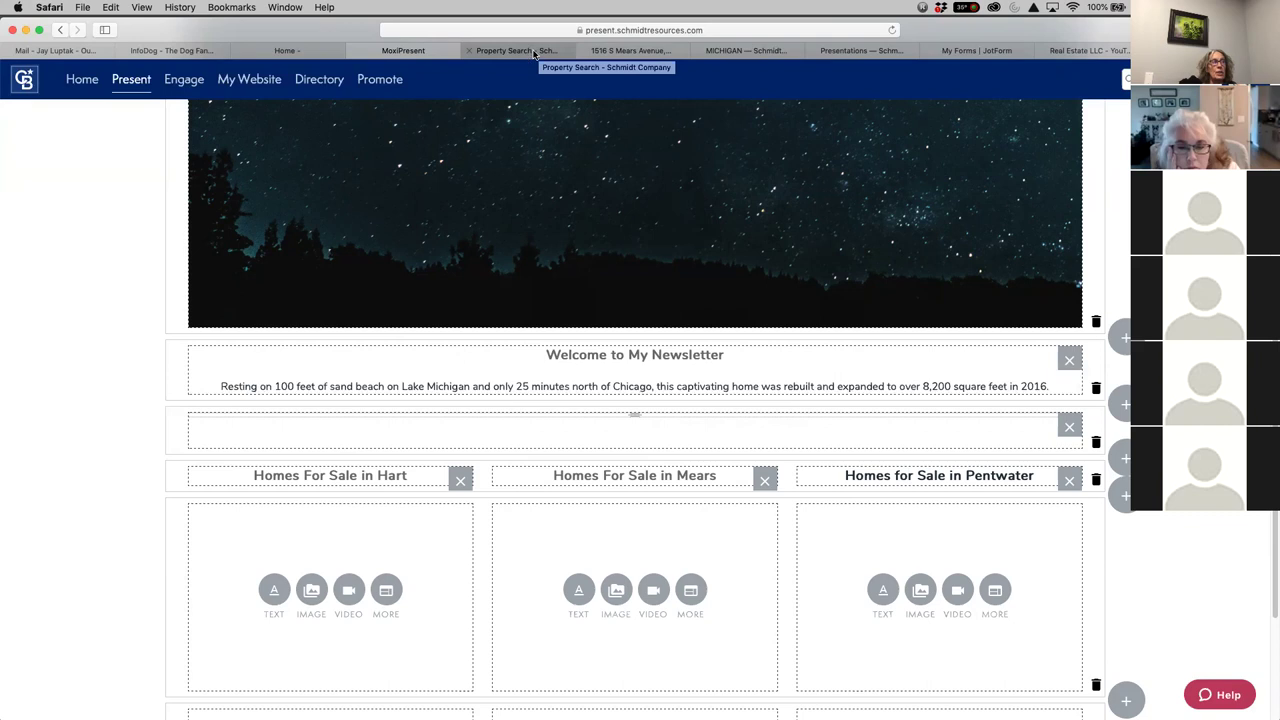
On the property search page, replace Whitehall with Hart and run the search
{"action": "left_click", "coordinate": [533, 53]}
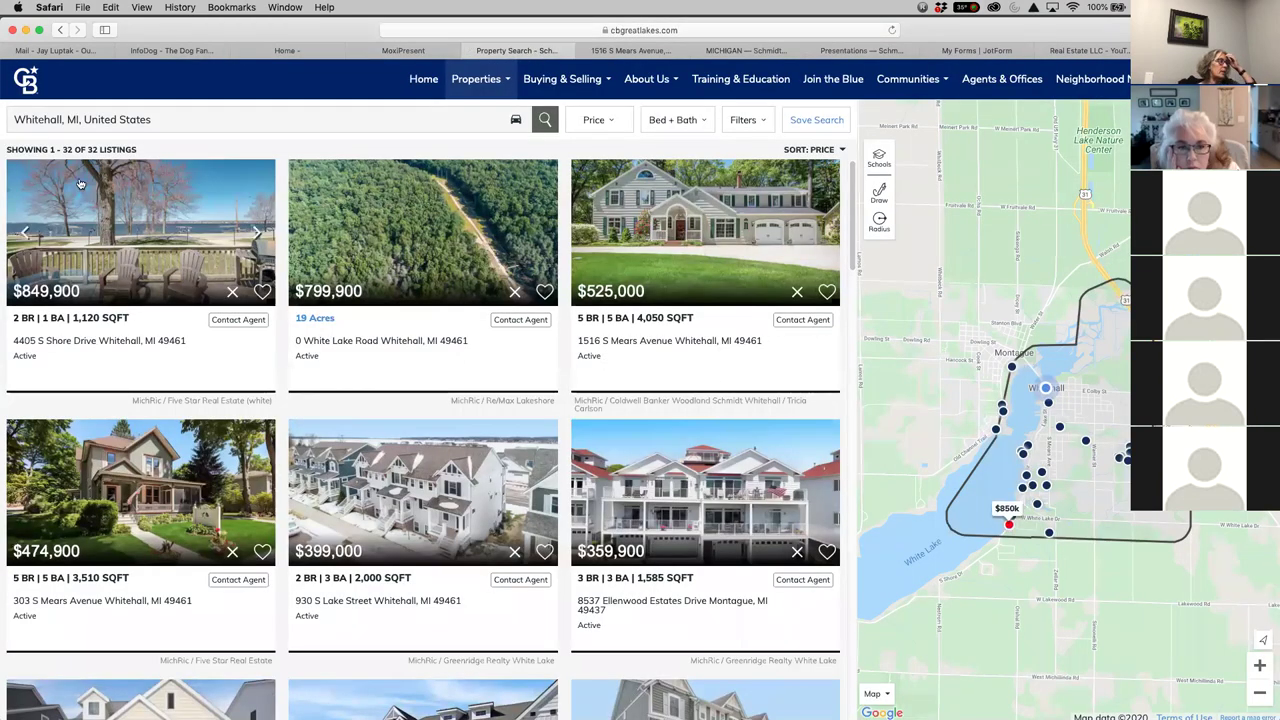
{"action": "left_click", "coordinate": [61, 118]}
{"action": "left_click_drag", "start_coordinate": [61, 118], "coordinate": [4, 112]}
{"action": "type", "text": "Hart"}
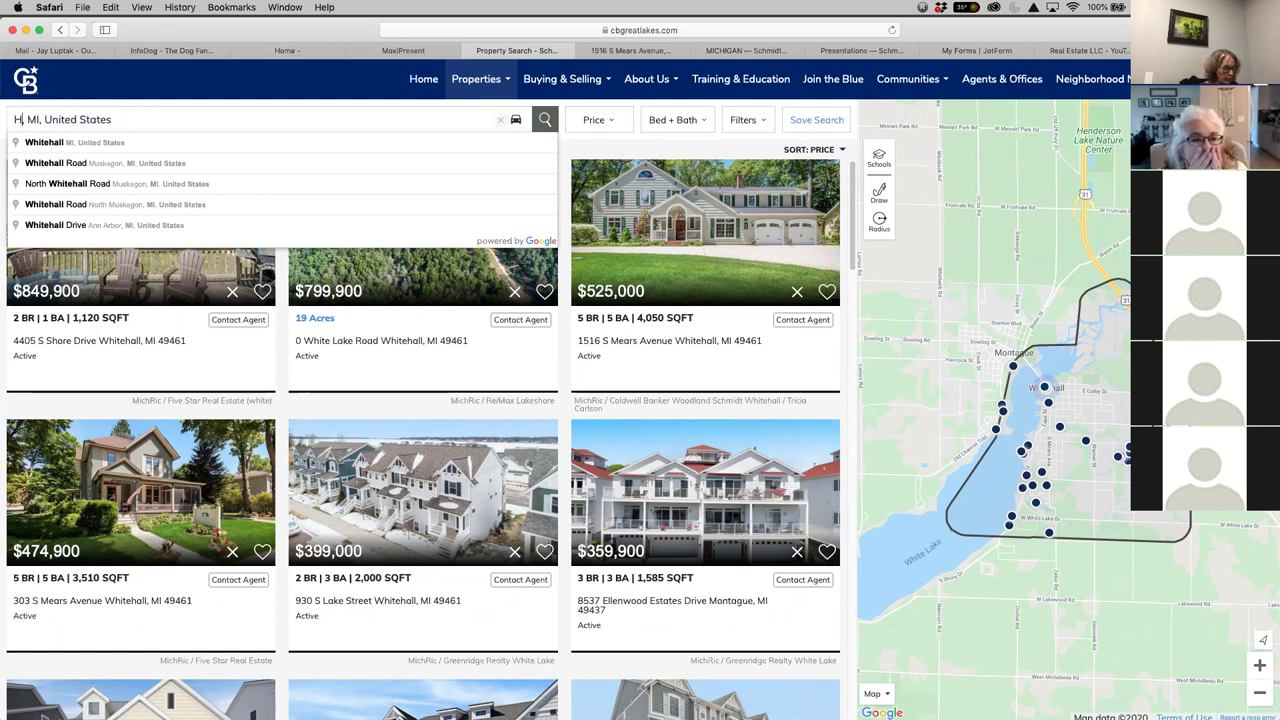
{"action": "key", "text": "Return"}
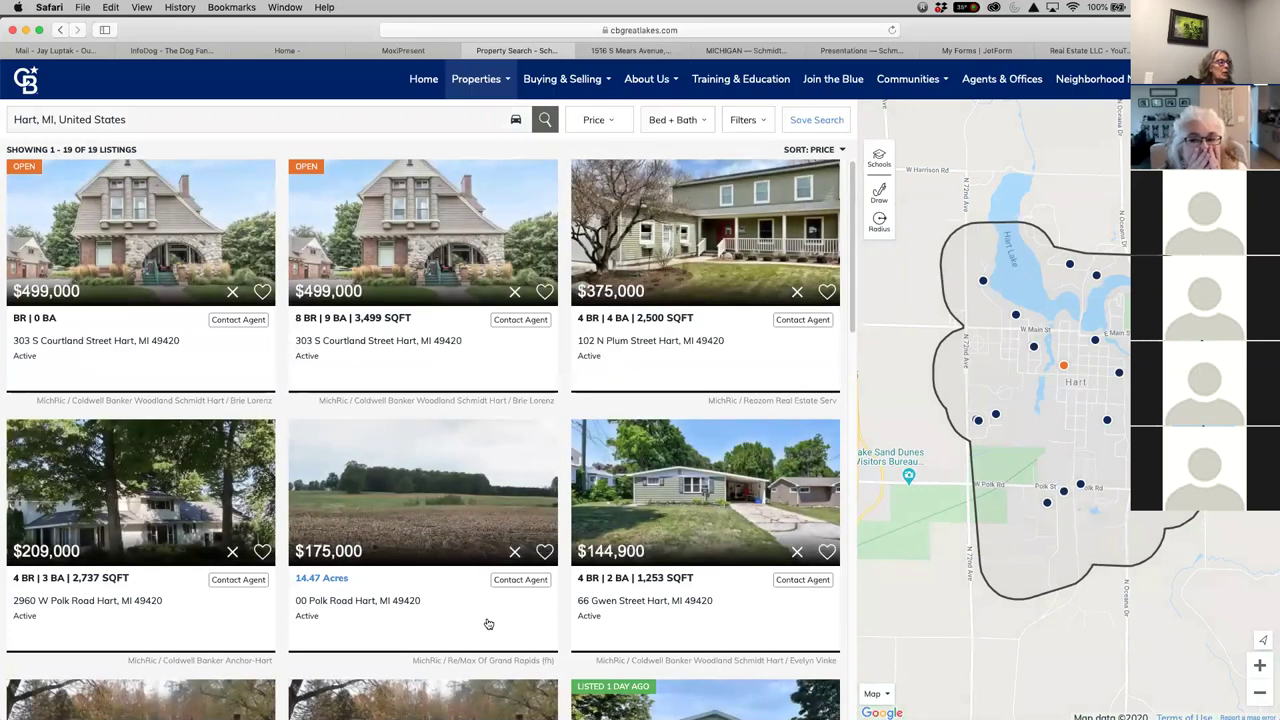
{"action": "scroll", "coordinate": [486, 620], "scroll_direction": "down", "scroll_amount": 5}
{"action": "scroll", "coordinate": [489, 622], "scroll_direction": "up", "scroll_amount": 4}
{"action": "scroll", "coordinate": [489, 622], "scroll_direction": "up", "scroll_amount": 1}
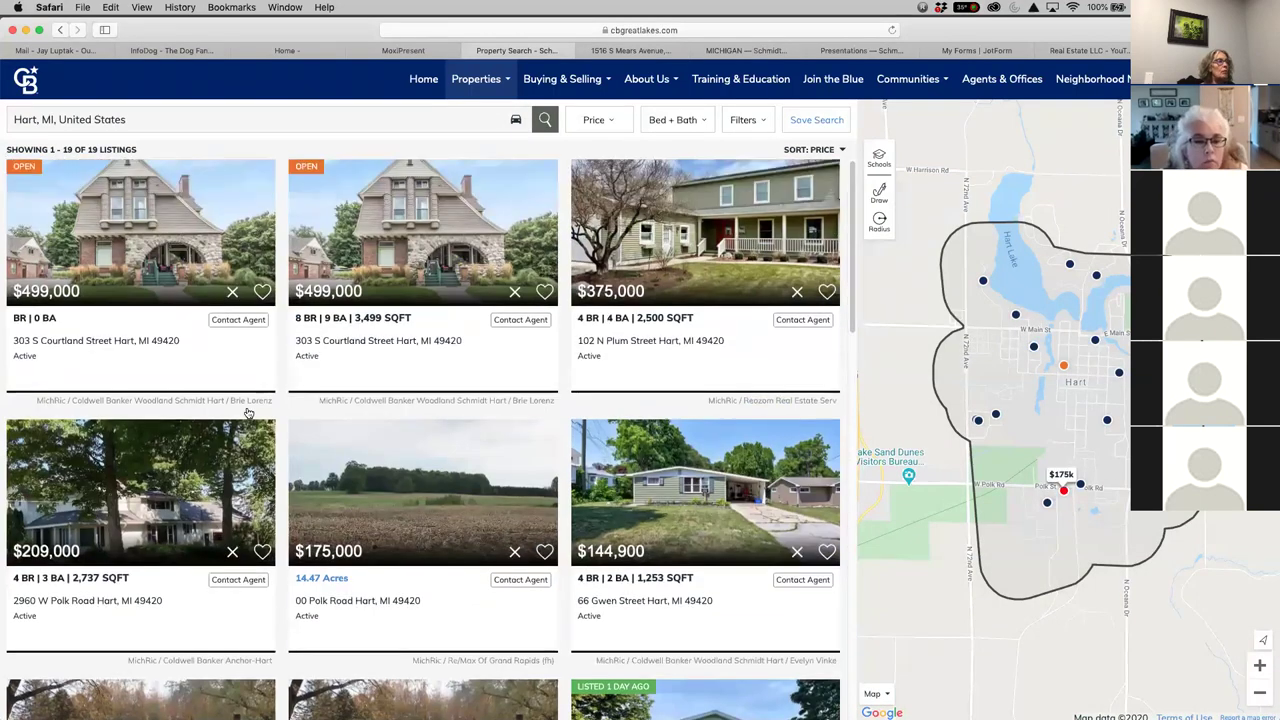
Copy the Hart search page's web address and return to the newsletter editor
{"action": "left_click", "coordinate": [785, 31]}
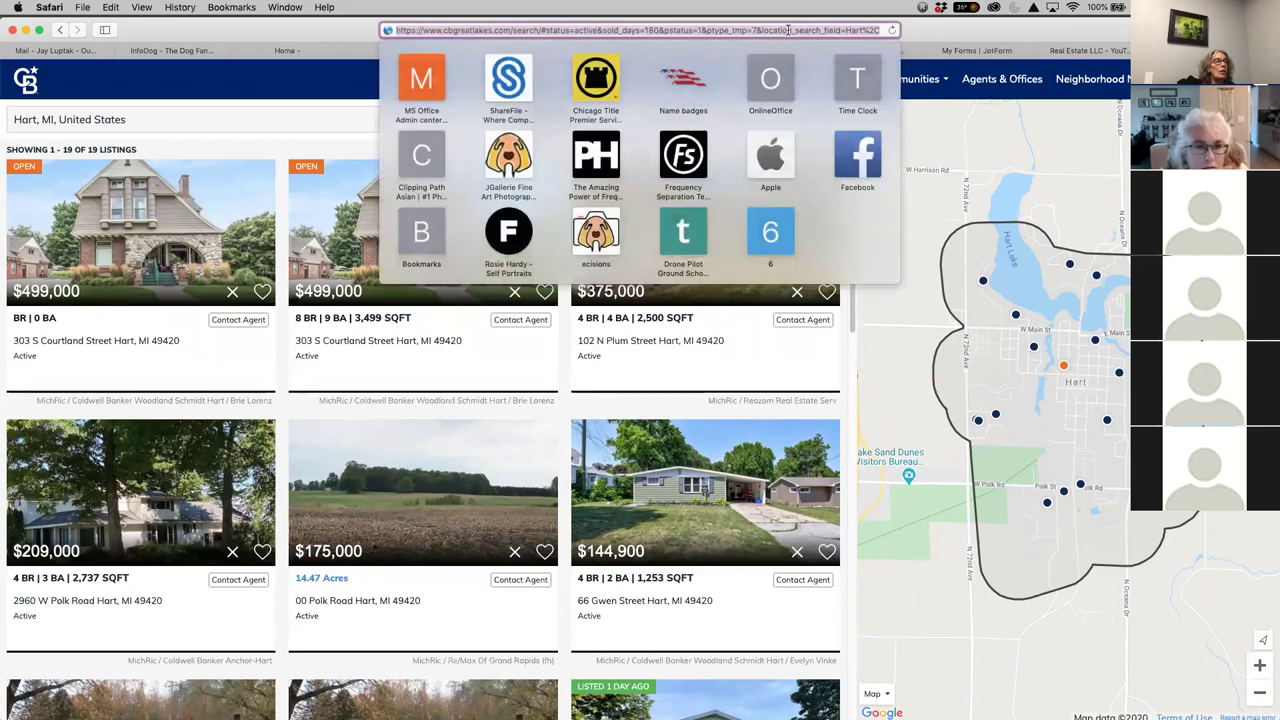
{"action": "right_click", "coordinate": [800, 31]}
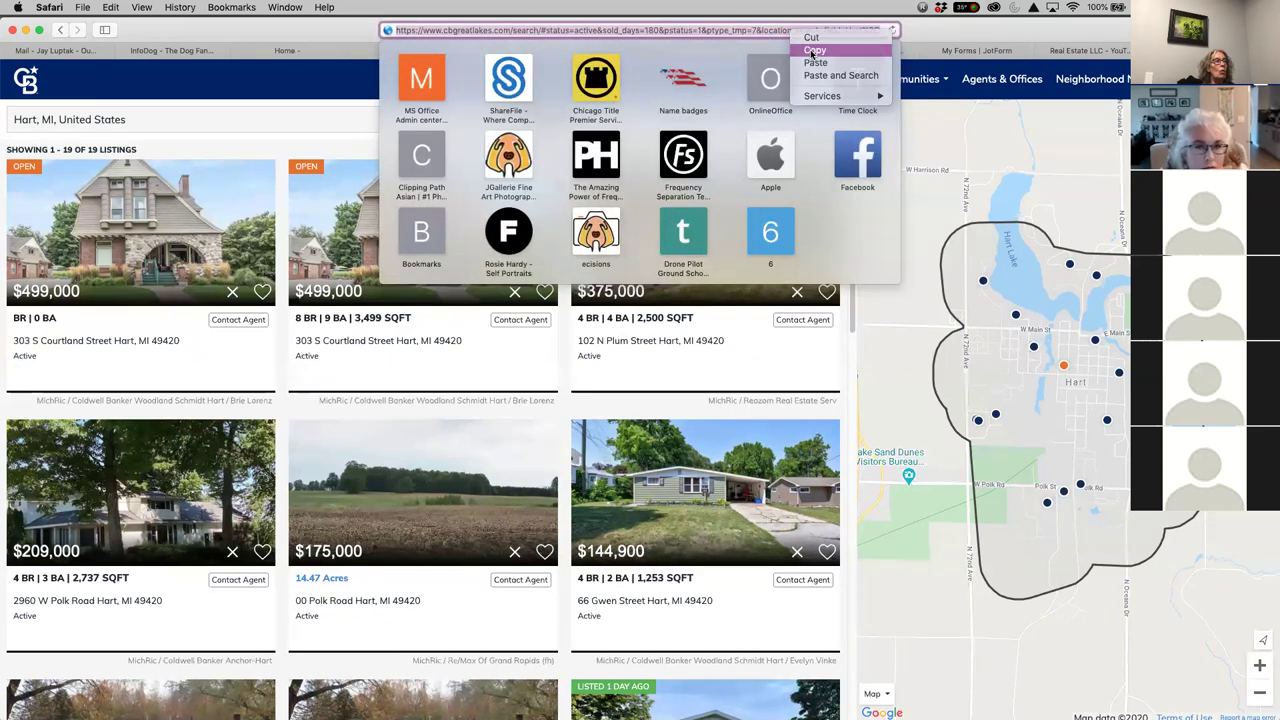
{"action": "left_click", "coordinate": [813, 50]}
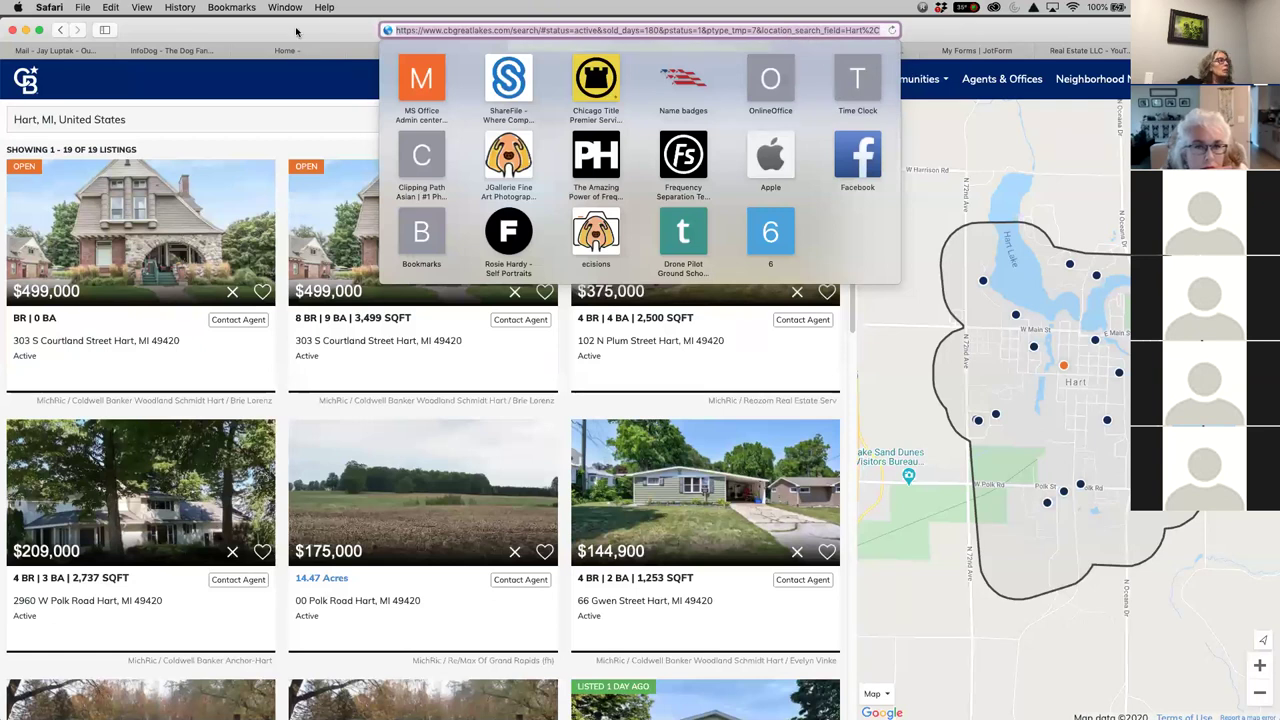
{"action": "left_click", "coordinate": [995, 682]}
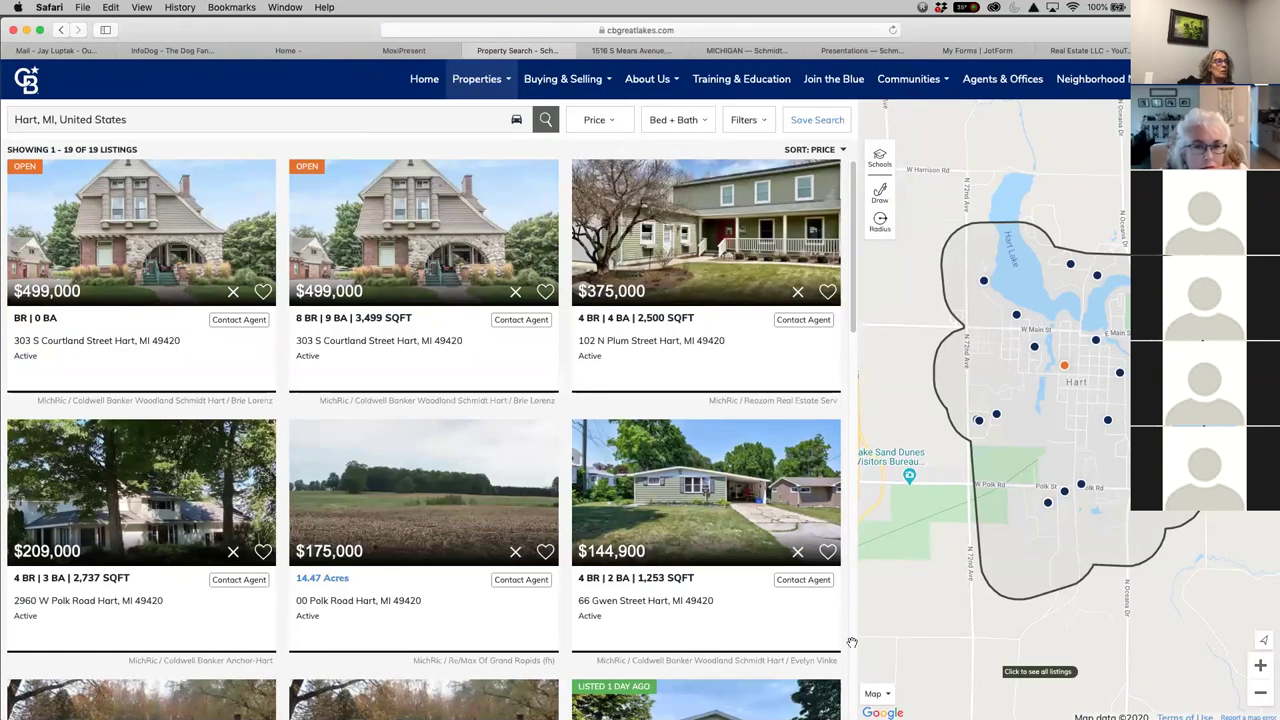
{"action": "left_click", "coordinate": [411, 51]}
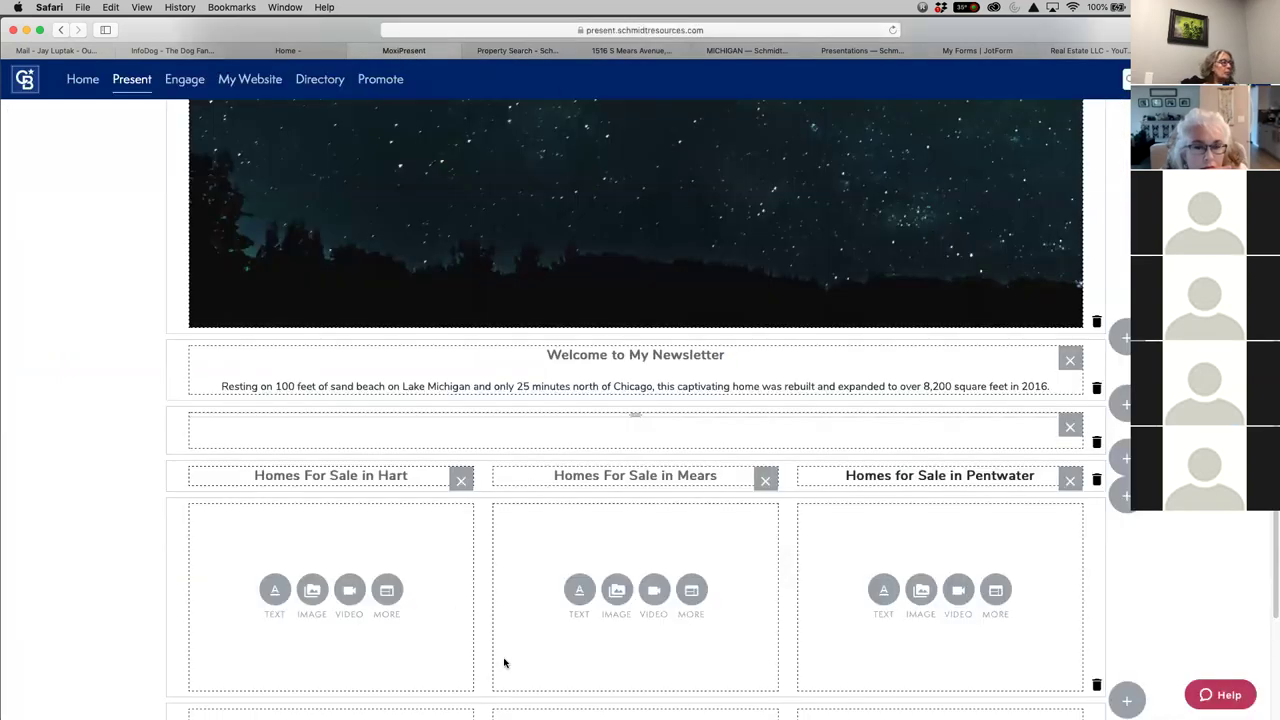
Make the empty module under 'Homes For Sale in Hart' an editable content block for an IFrame
{"action": "left_click", "coordinate": [385, 590]}
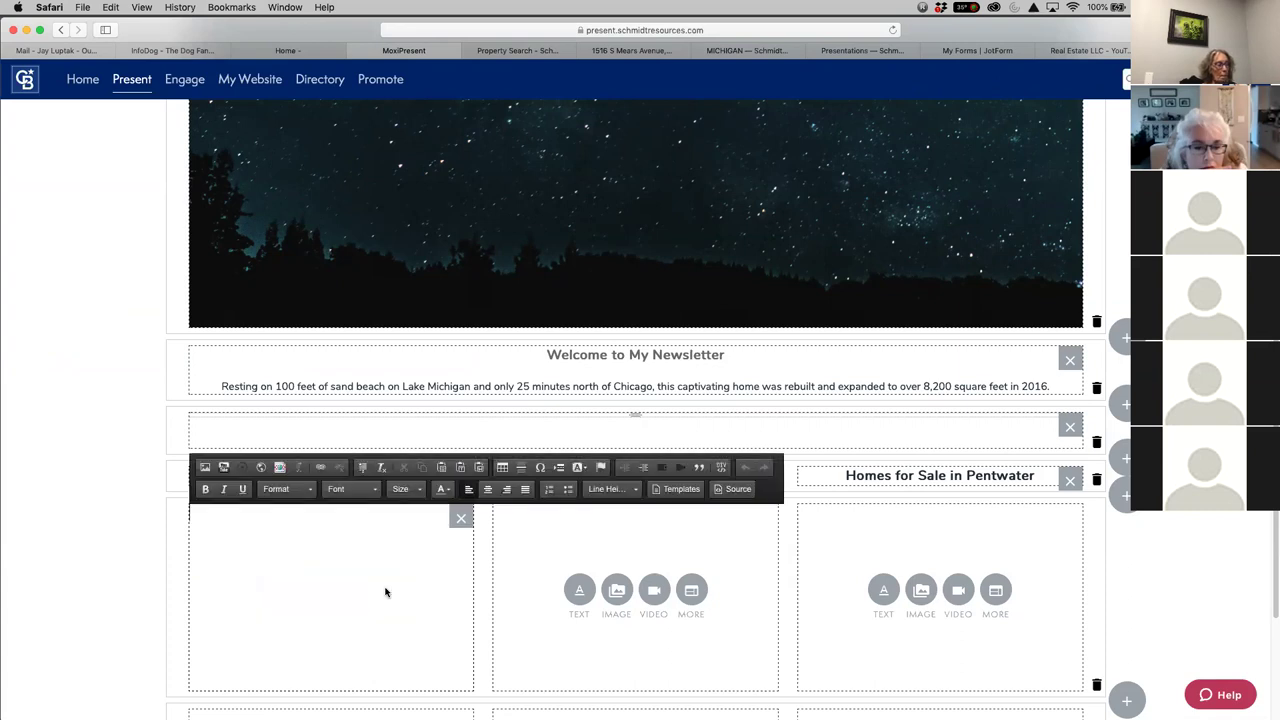
{"action": "left_click", "coordinate": [261, 468]}
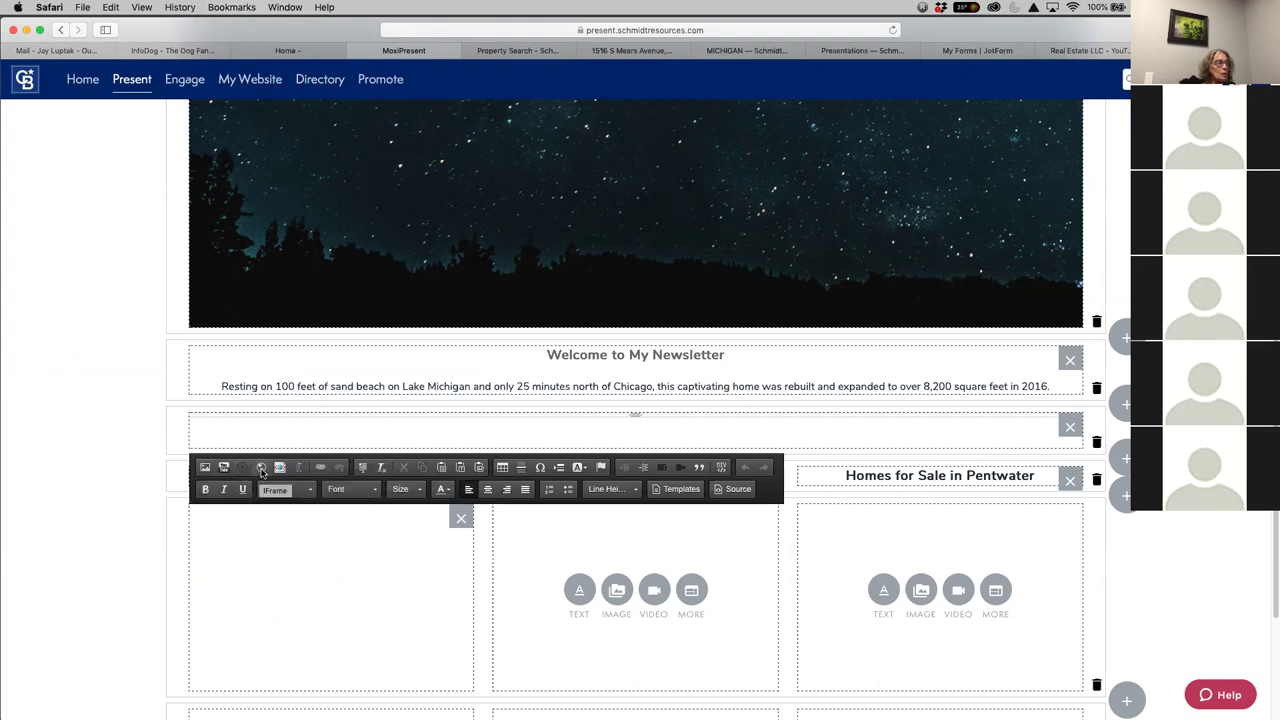
Create an IFrame in the Hart column with the pasted Hart search URL and 100% width
{"action": "left_click", "coordinate": [262, 468]}
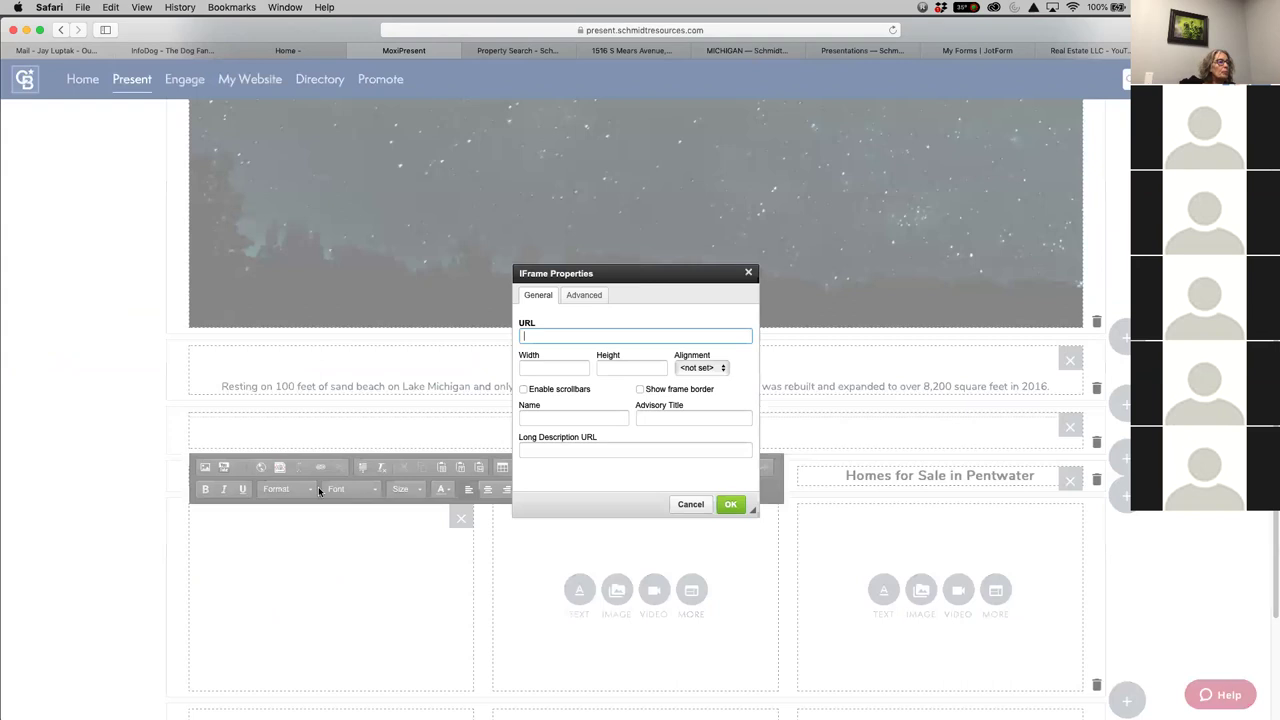
{"action": "right_click", "coordinate": [540, 340]}
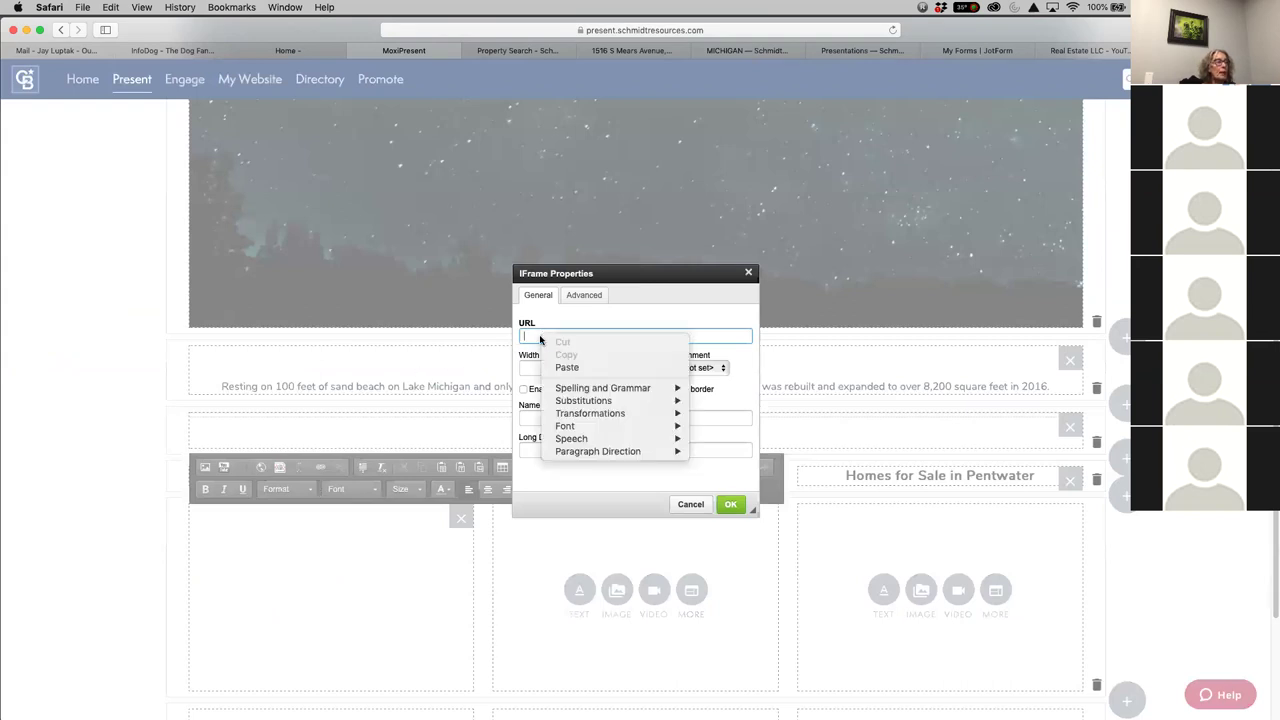
{"action": "left_click", "coordinate": [566, 367]}
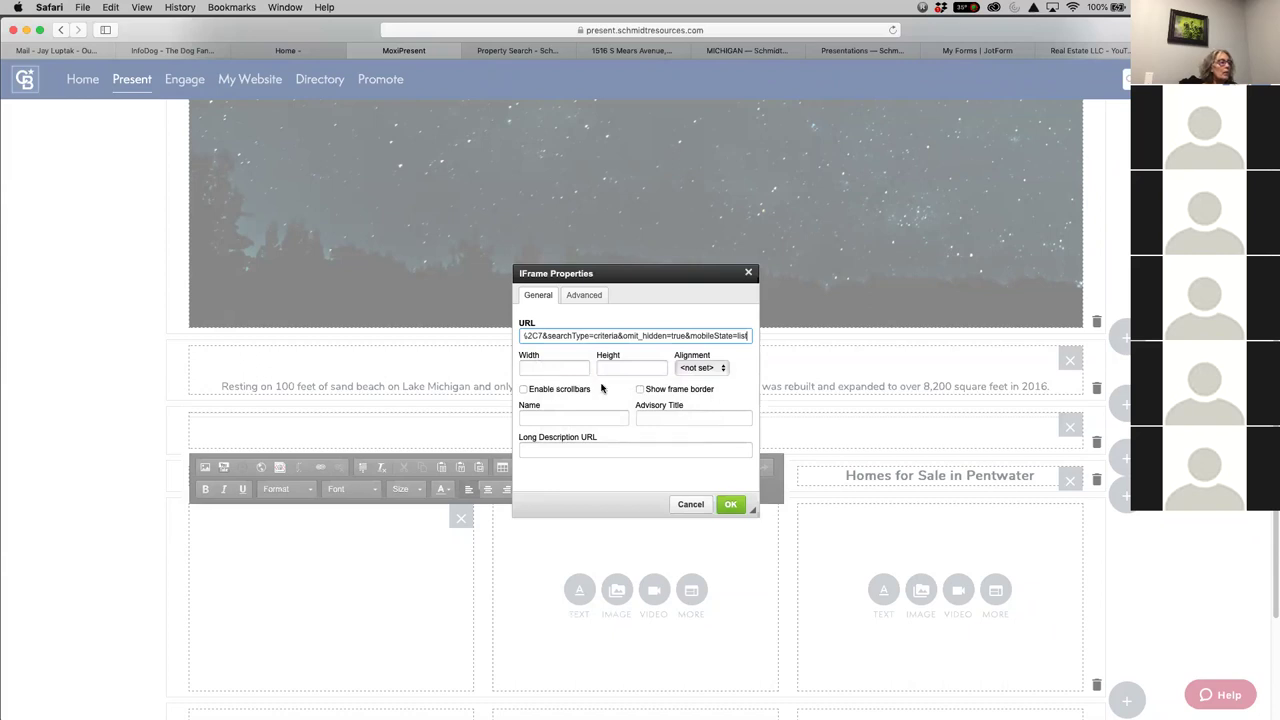
{"action": "left_click", "coordinate": [556, 369]}
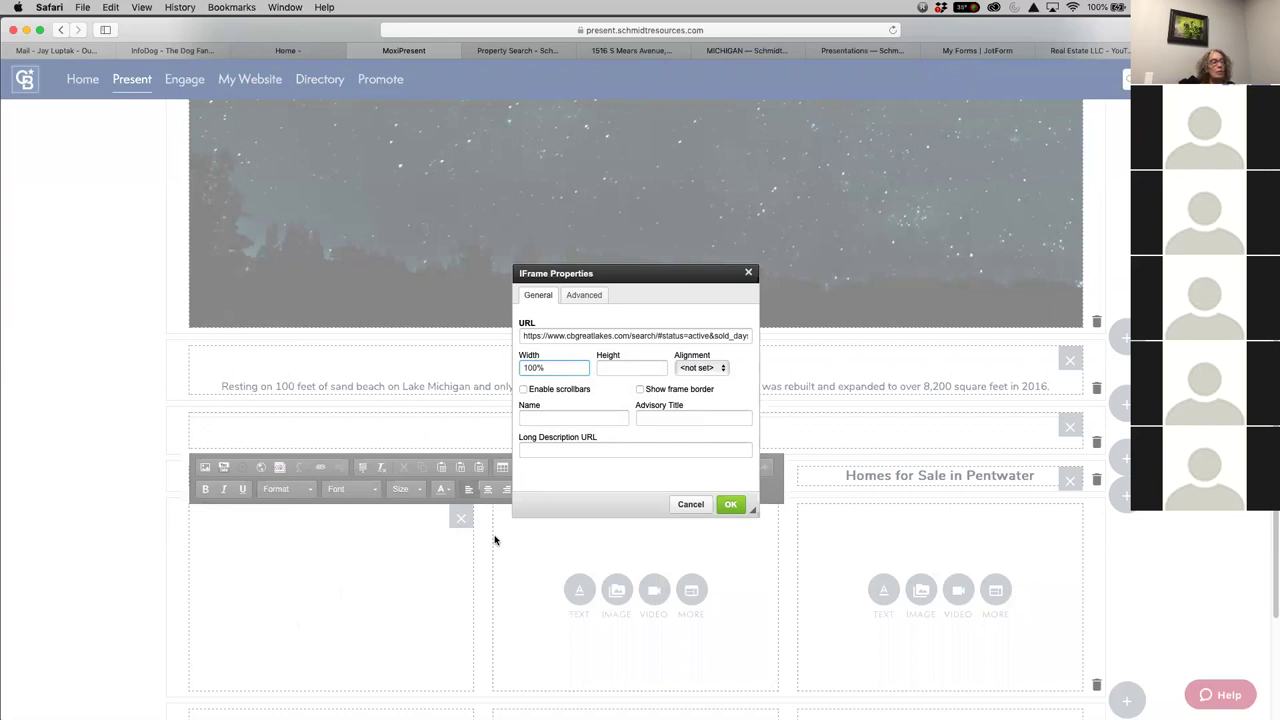
{"action": "left_click", "coordinate": [632, 370]}
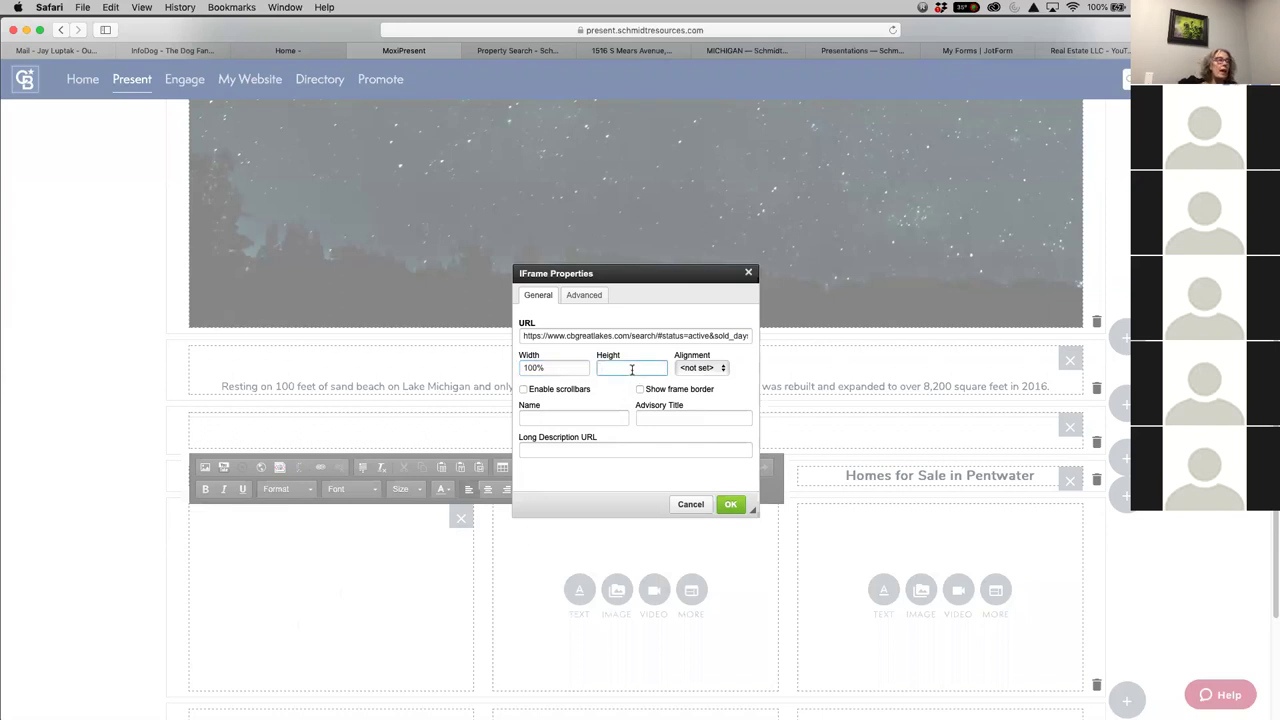
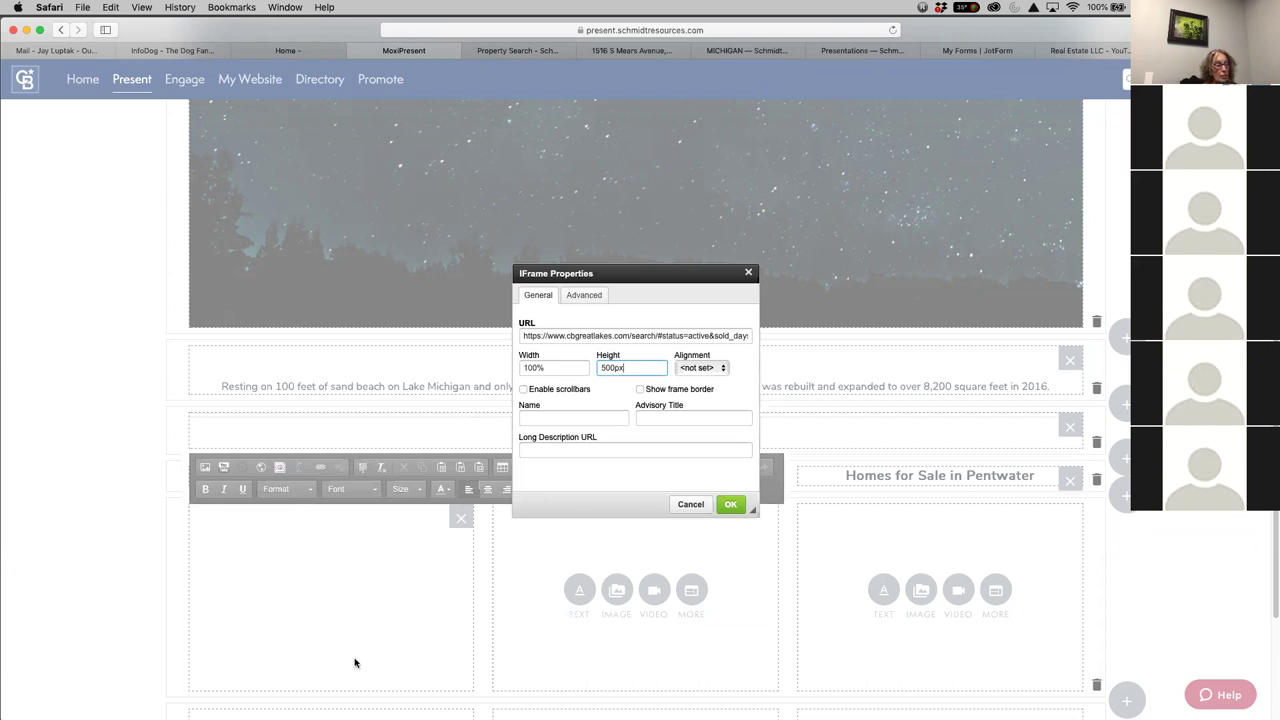
Give the Hart listings frame Middle alignment and scrollbars, then insert it under the Hart heading
{"action": "scroll", "coordinate": [400, 652], "scroll_direction": "down", "scroll_amount": 2}
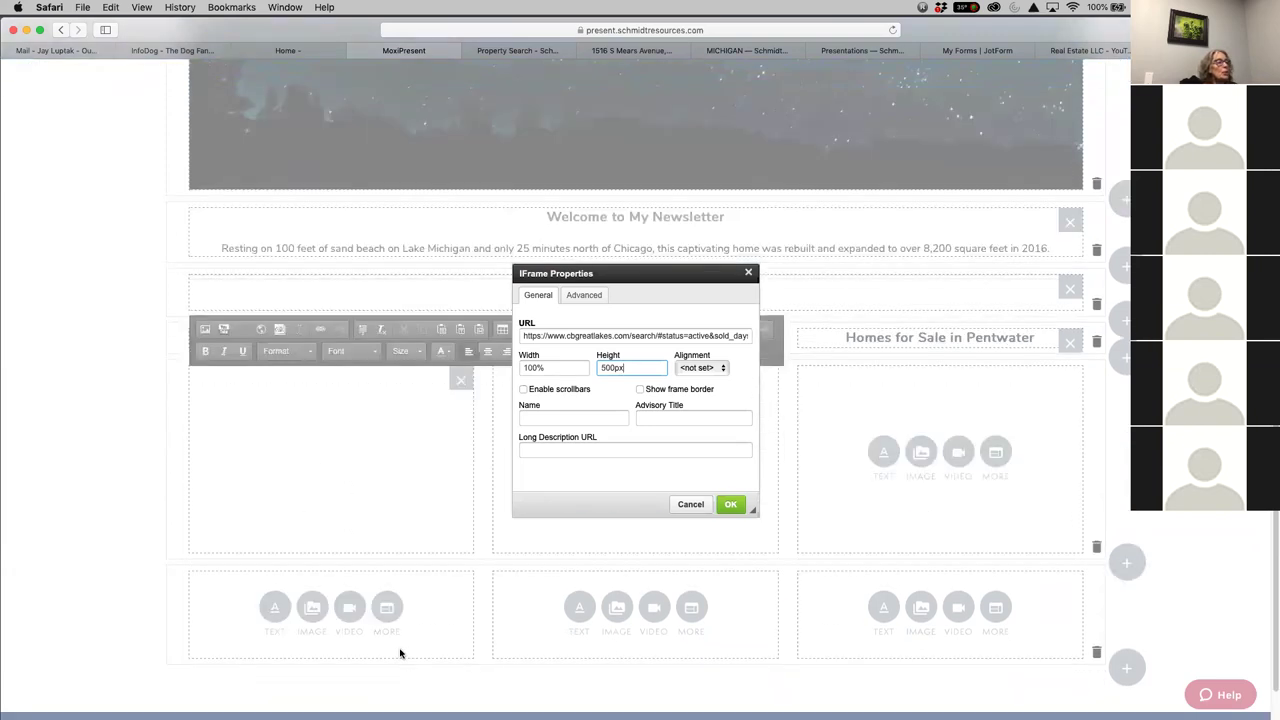
{"action": "scroll", "coordinate": [397, 650], "scroll_direction": "up", "scroll_amount": 1}
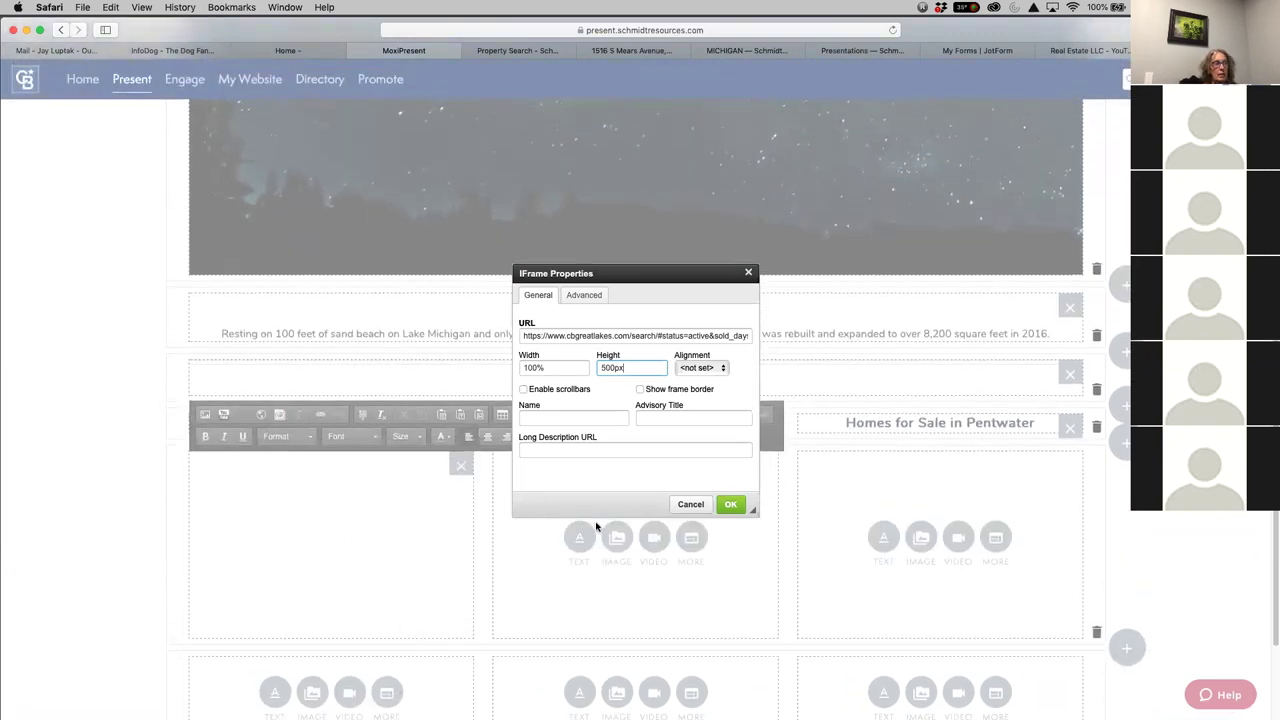
{"action": "left_click", "coordinate": [714, 369]}
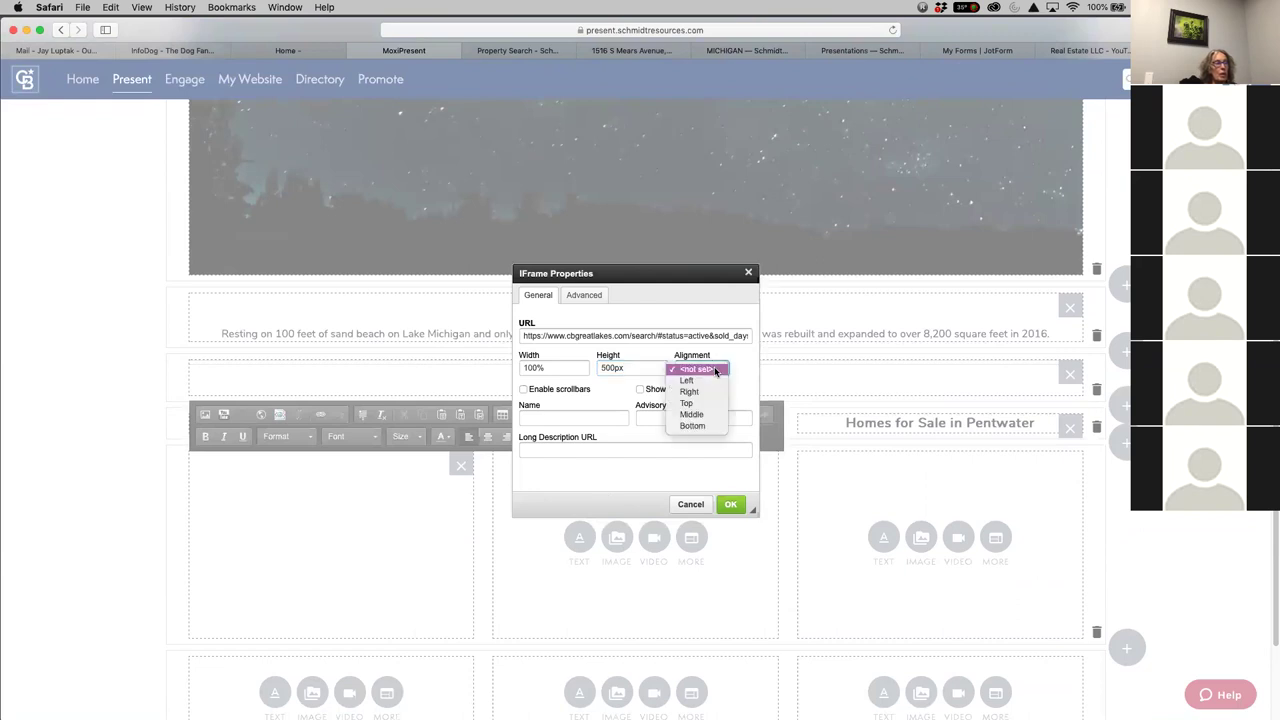
{"action": "left_click", "coordinate": [699, 414]}
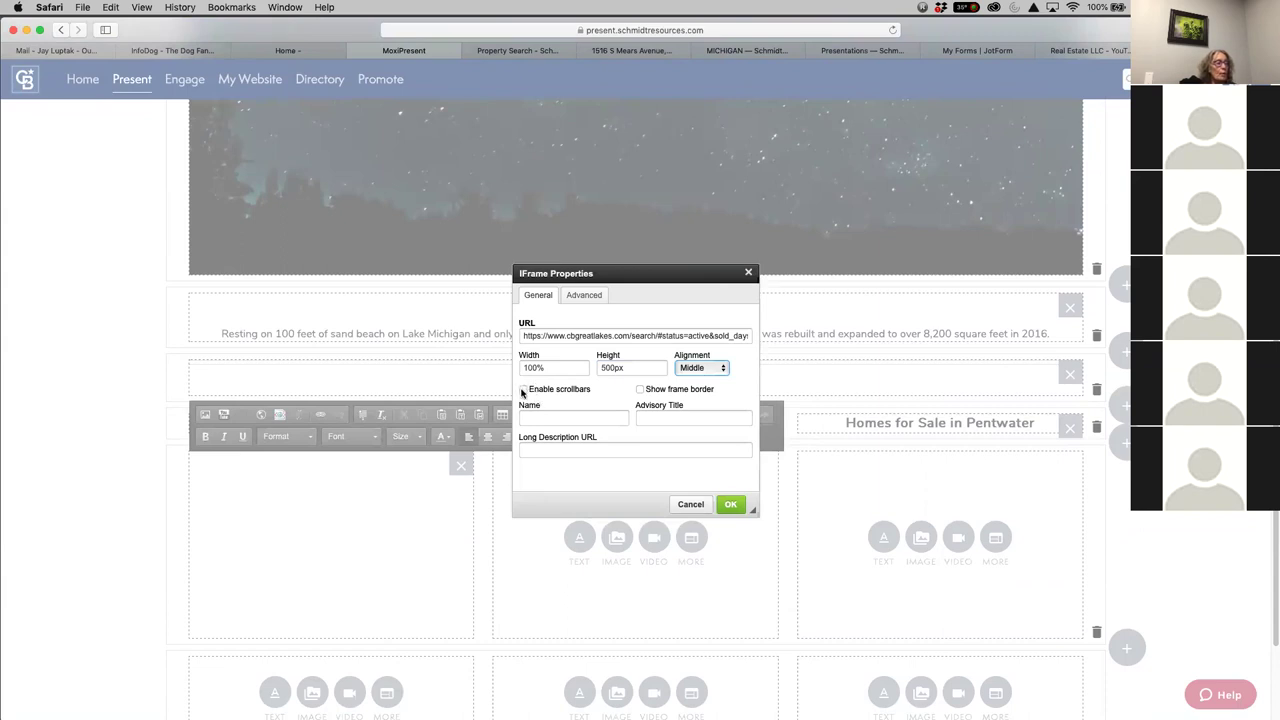
{"action": "left_click", "coordinate": [522, 390]}
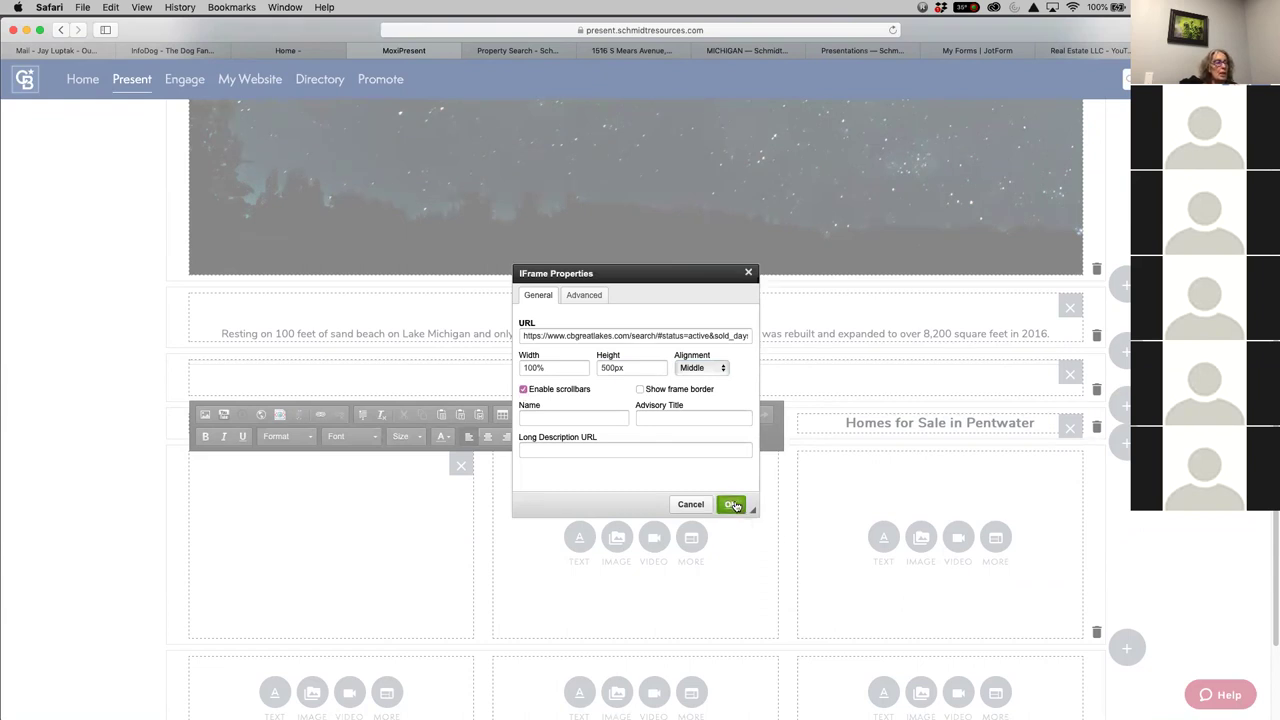
{"action": "left_click", "coordinate": [732, 505]}
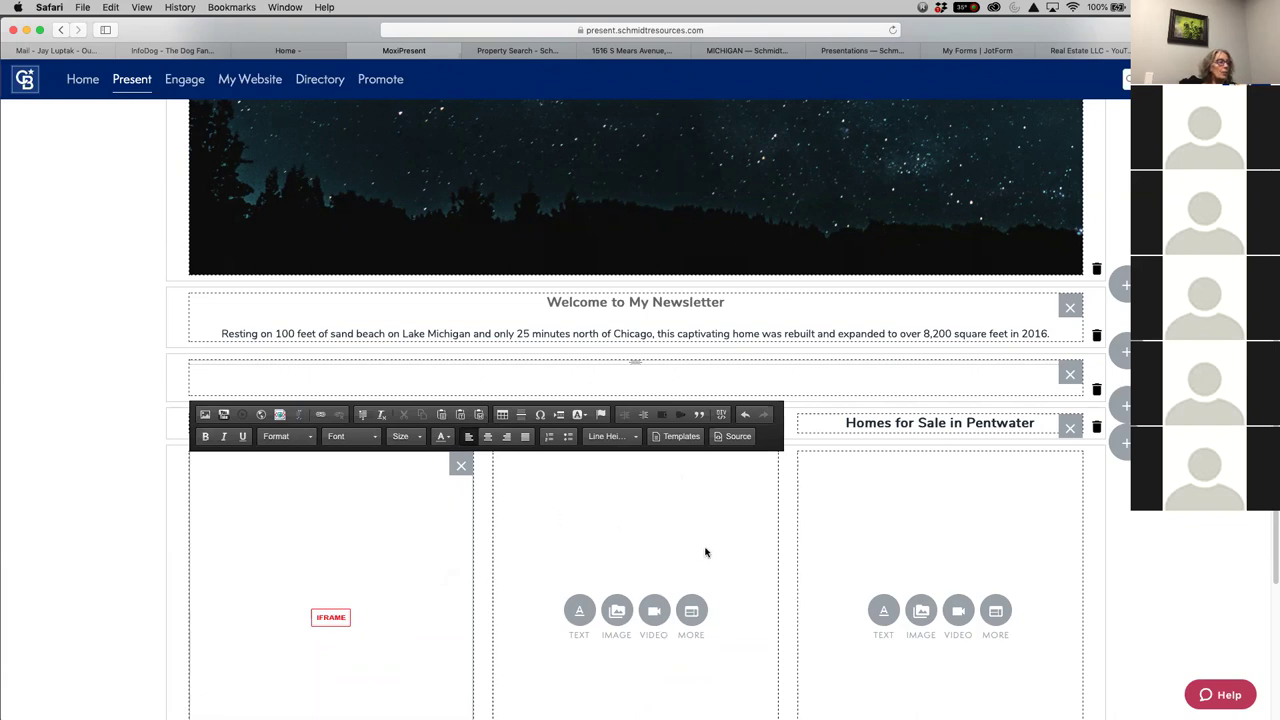
{"action": "left_click", "coordinate": [723, 545]}
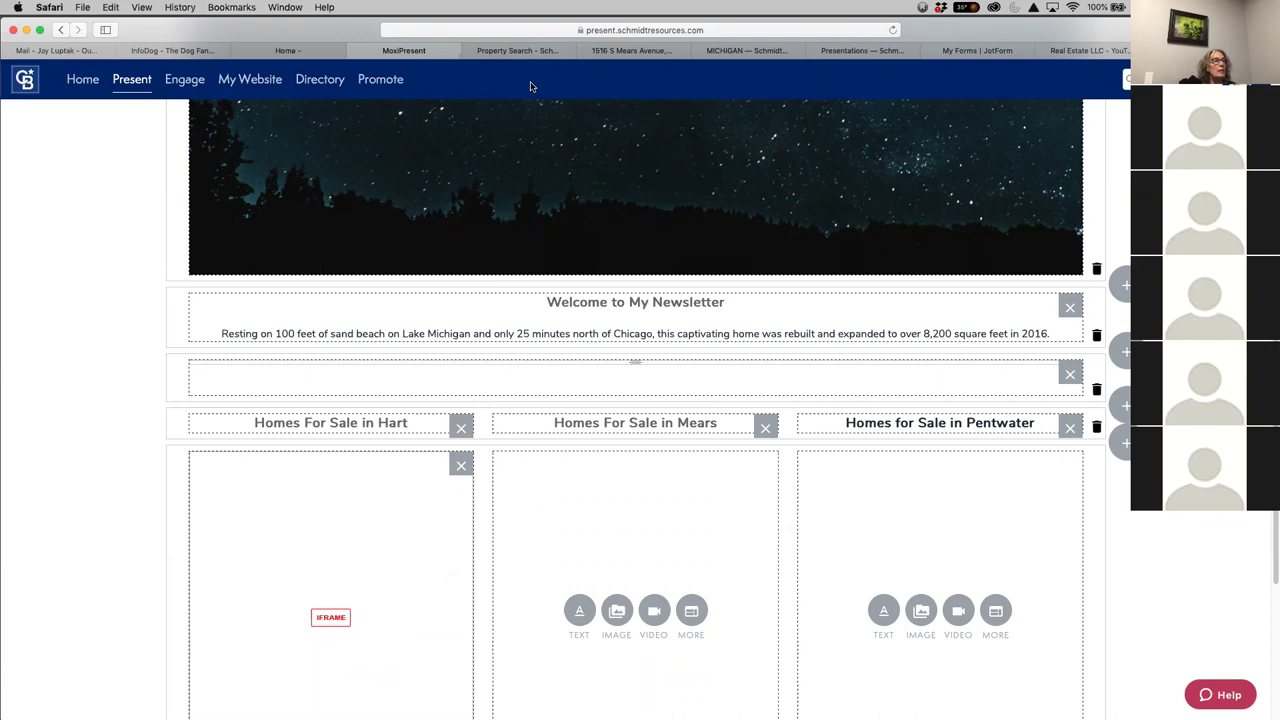
Search Coldwell Banker Great Lakes listings for New Era, MI instead of Hart
{"action": "left_click", "coordinate": [536, 52]}
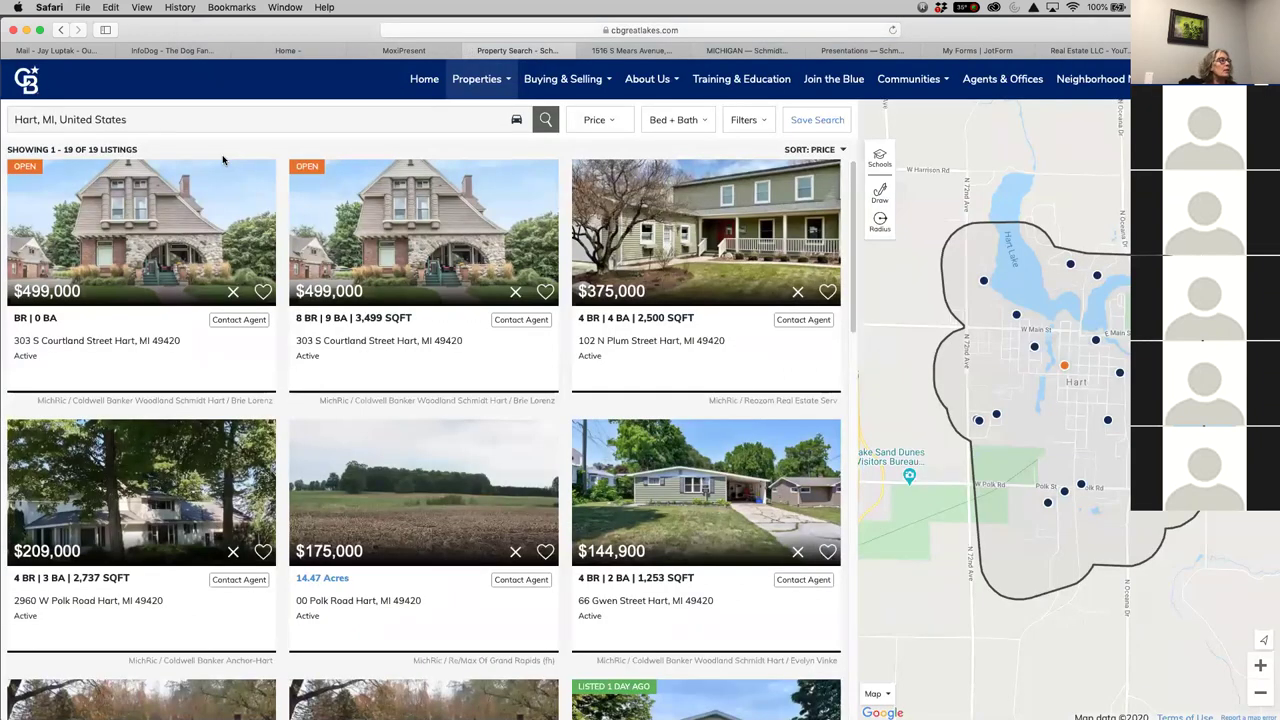
{"action": "left_click", "coordinate": [35, 122]}
{"action": "left_click", "coordinate": [37, 120]}
{"action": "left_click_drag", "start_coordinate": [37, 120], "coordinate": [5, 112]}
{"action": "type", "text": "New Era"}
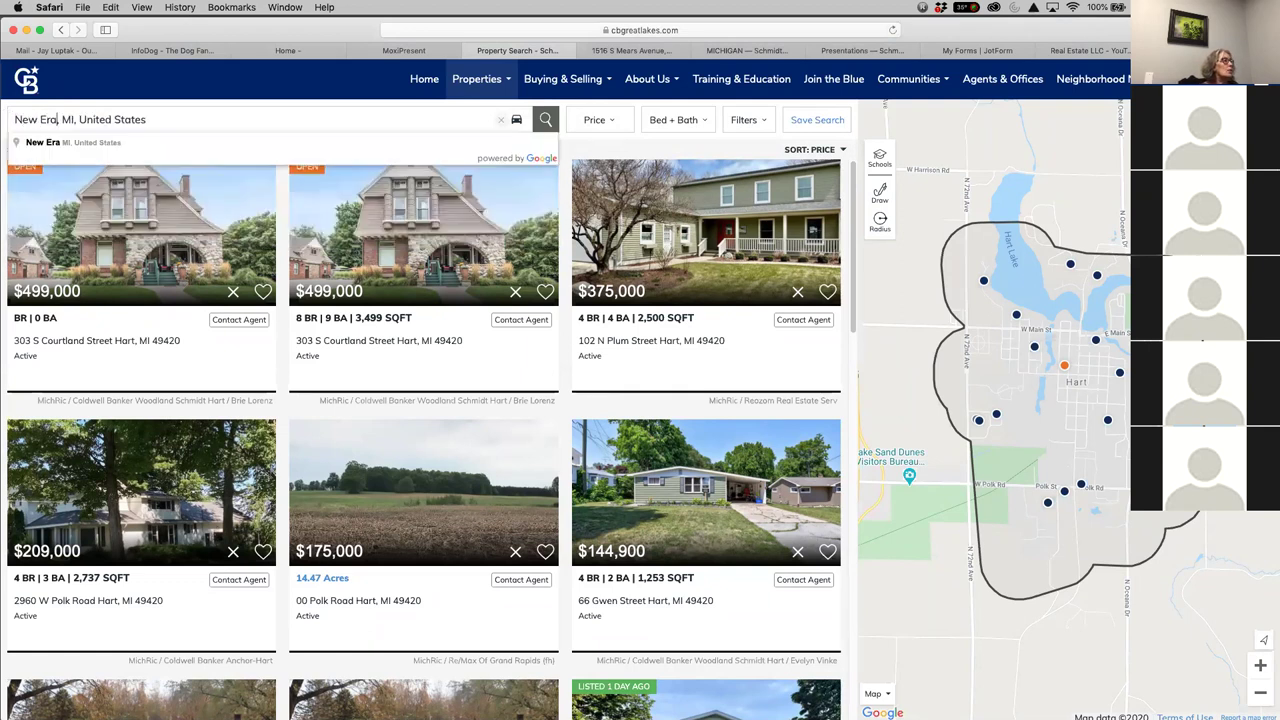
{"action": "left_click", "coordinate": [54, 146]}
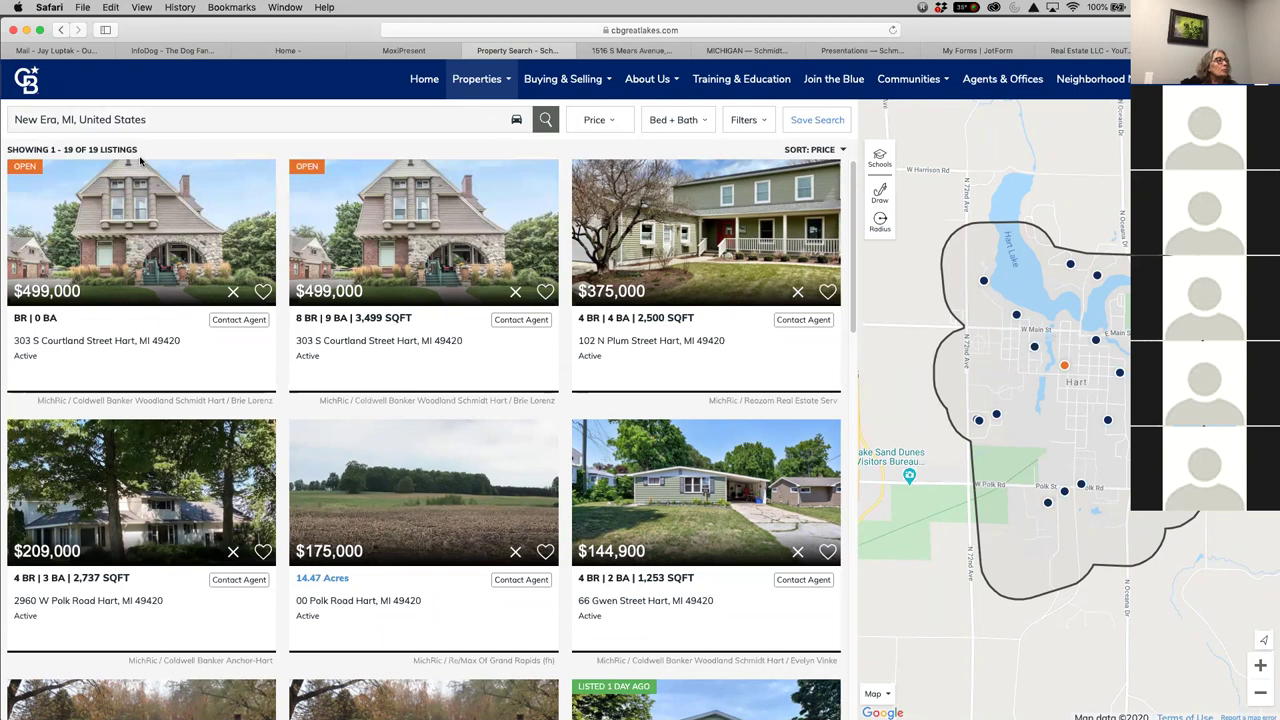
{"action": "left_click", "coordinate": [545, 120]}
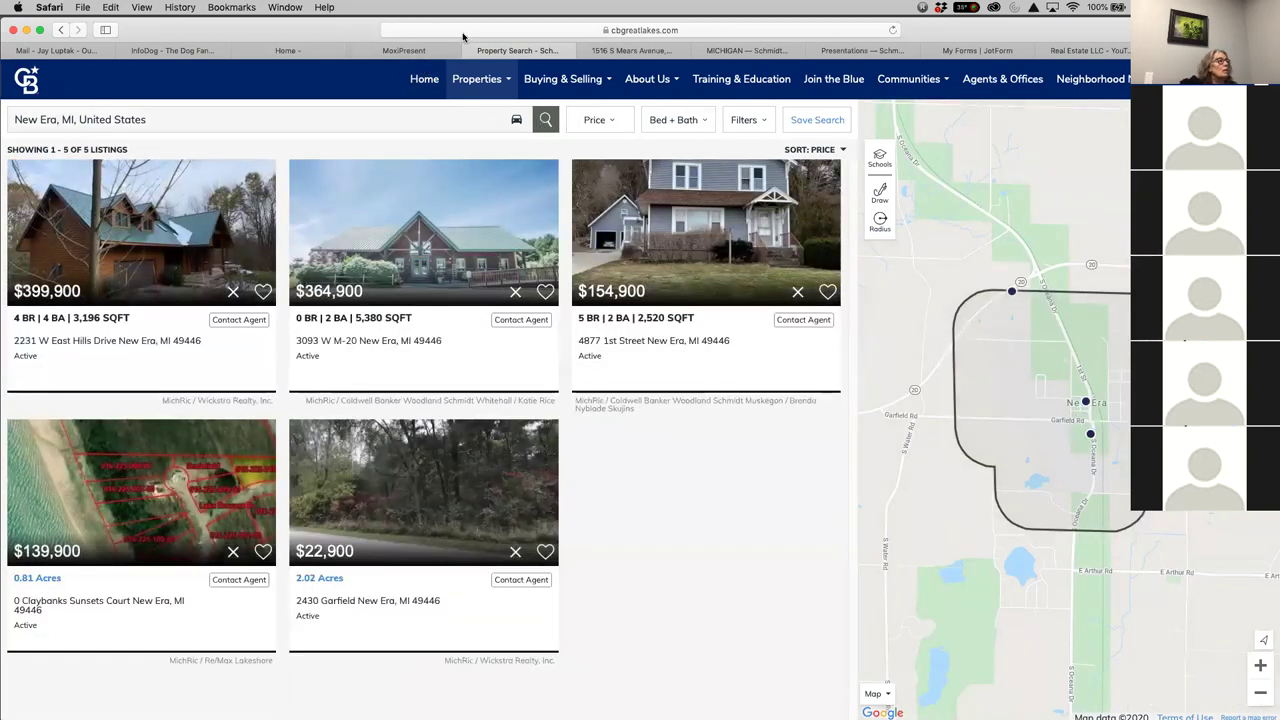
Copy the New Era results page address and return to the MoxiPresent newsletter
{"action": "right_click", "coordinate": [462, 30]}
{"action": "left_click", "coordinate": [437, 31]}
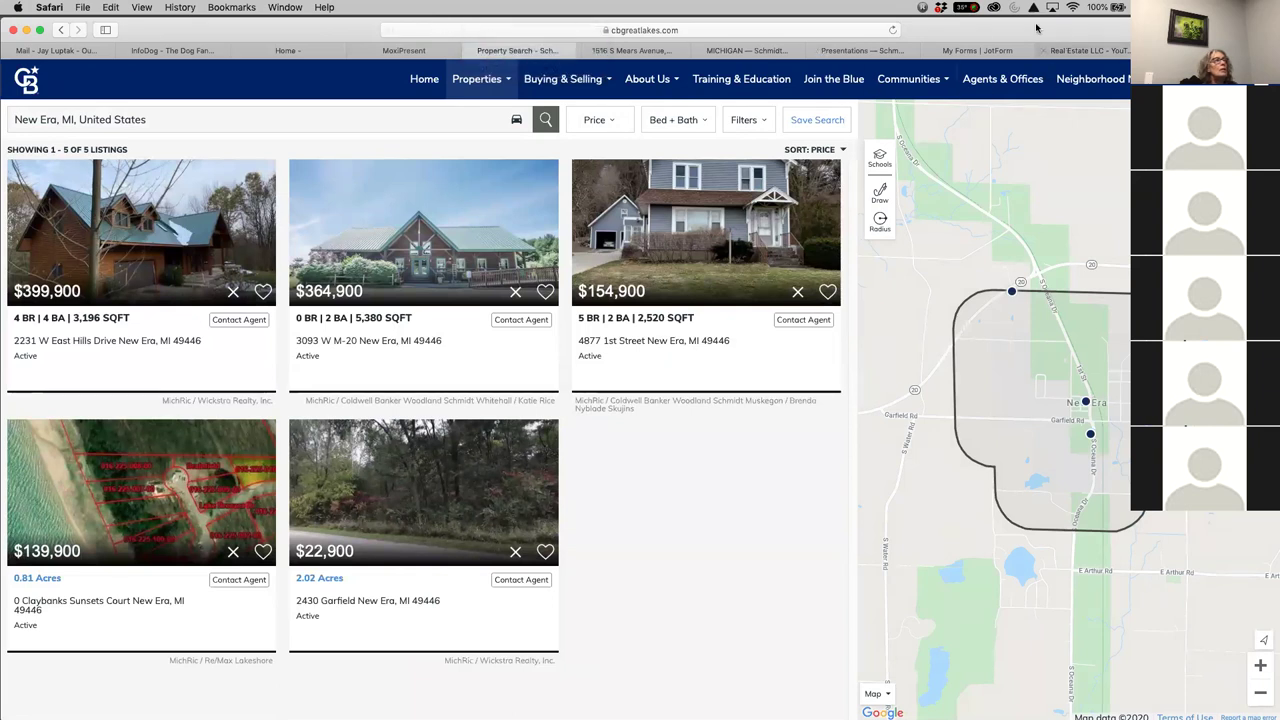
{"action": "left_click_drag", "start_coordinate": [987, 33], "coordinate": [972, 87]}
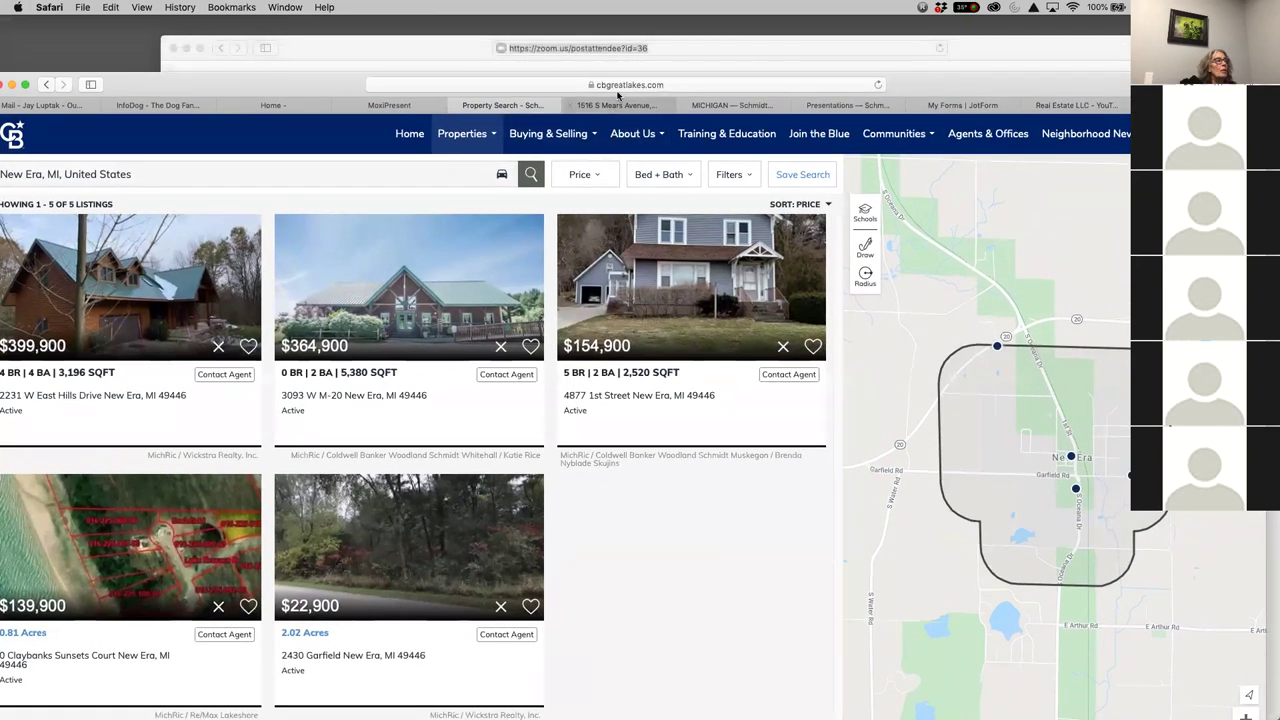
{"action": "left_click", "coordinate": [620, 84]}
{"action": "right_click", "coordinate": [620, 84]}
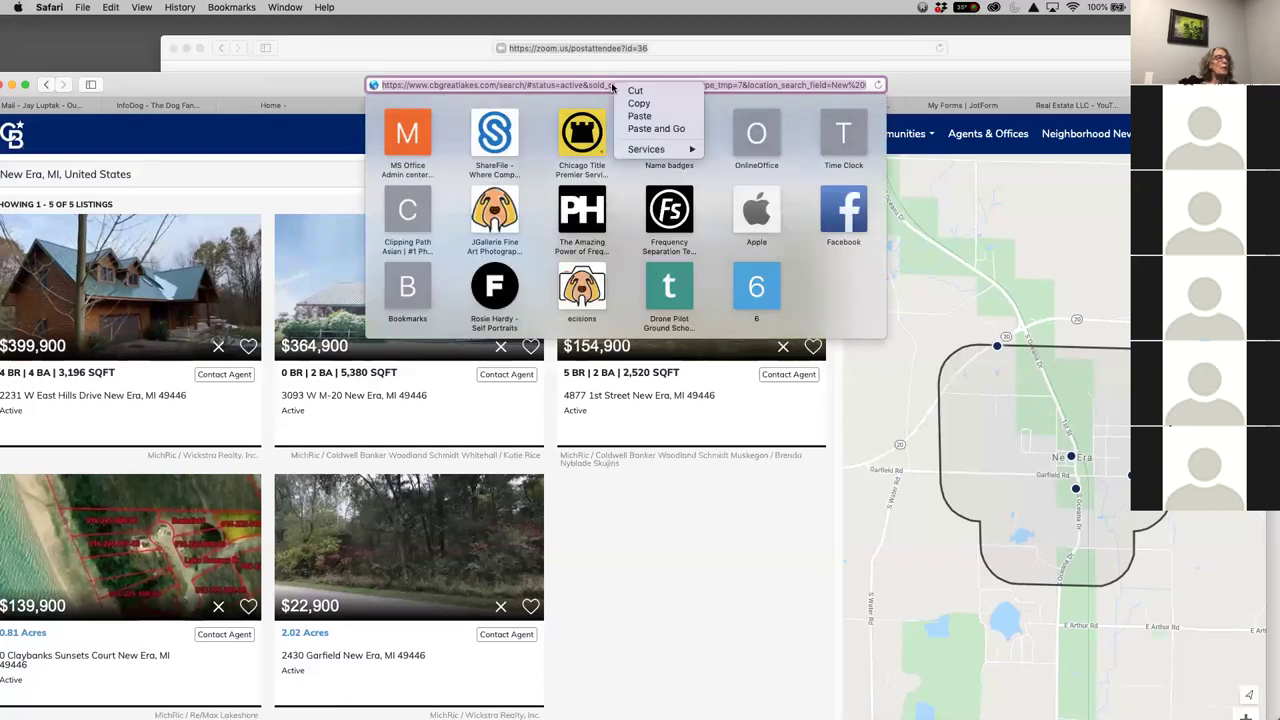
{"action": "left_click", "coordinate": [635, 104]}
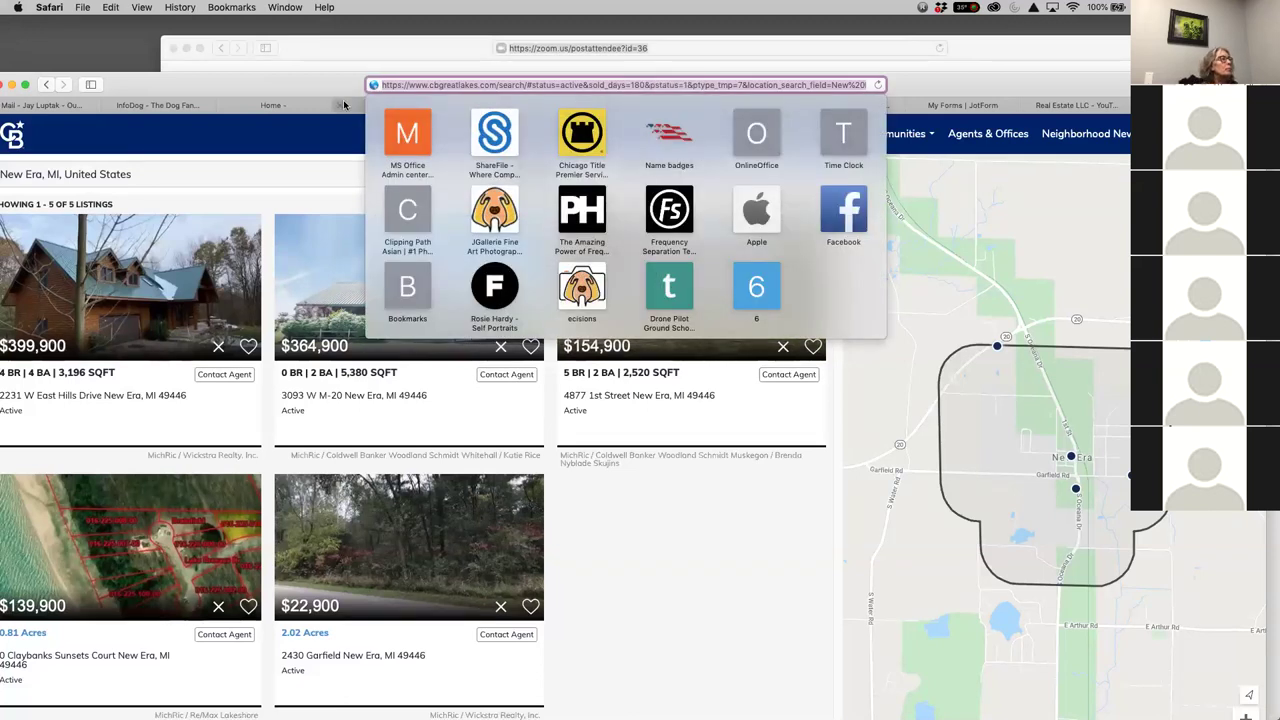
{"action": "key", "text": "Escape"}
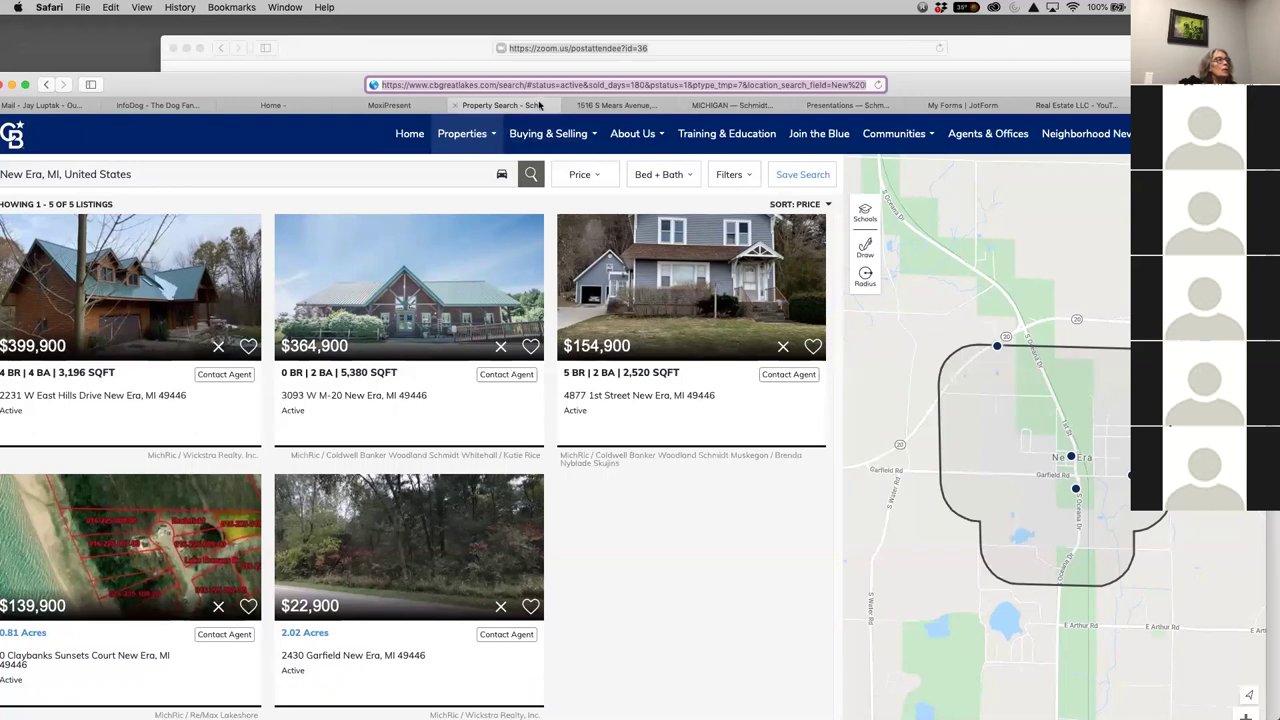
{"action": "left_click", "coordinate": [388, 105]}
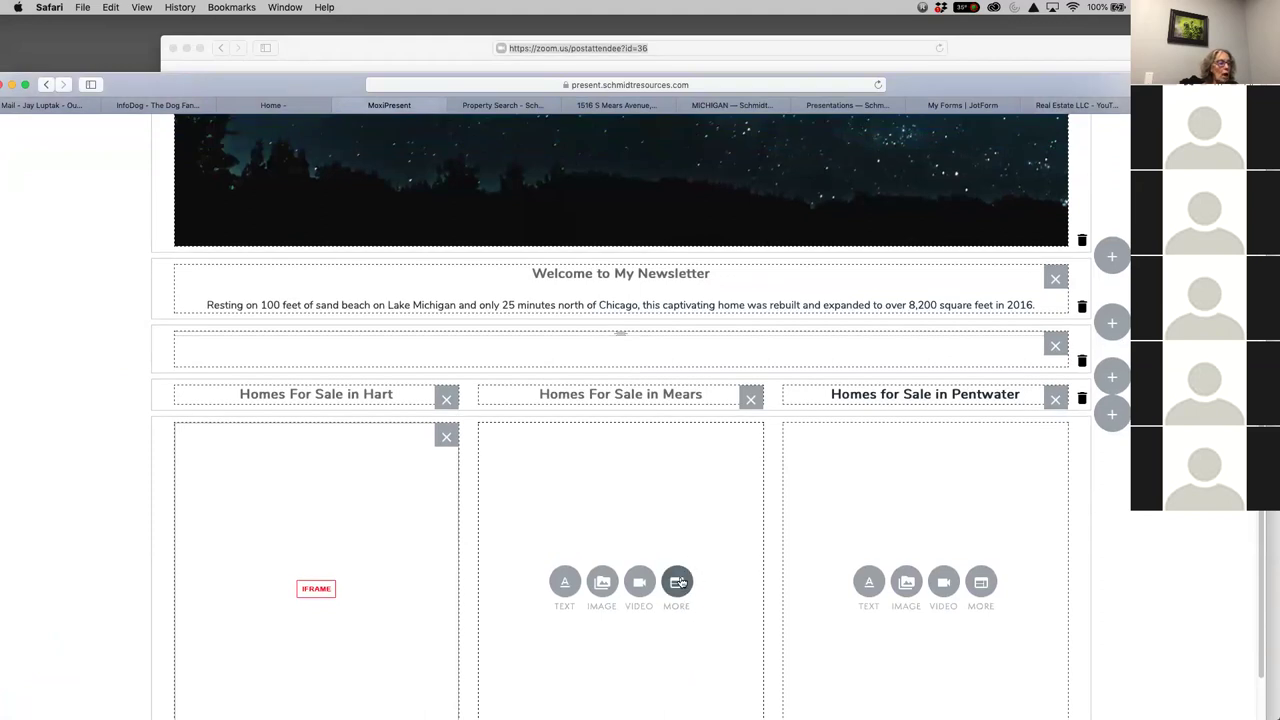
Embed the New Era search URL in the Mears column: 100% wide, 500px tall, Middle, scrollbars
{"action": "left_click", "coordinate": [676, 580]}
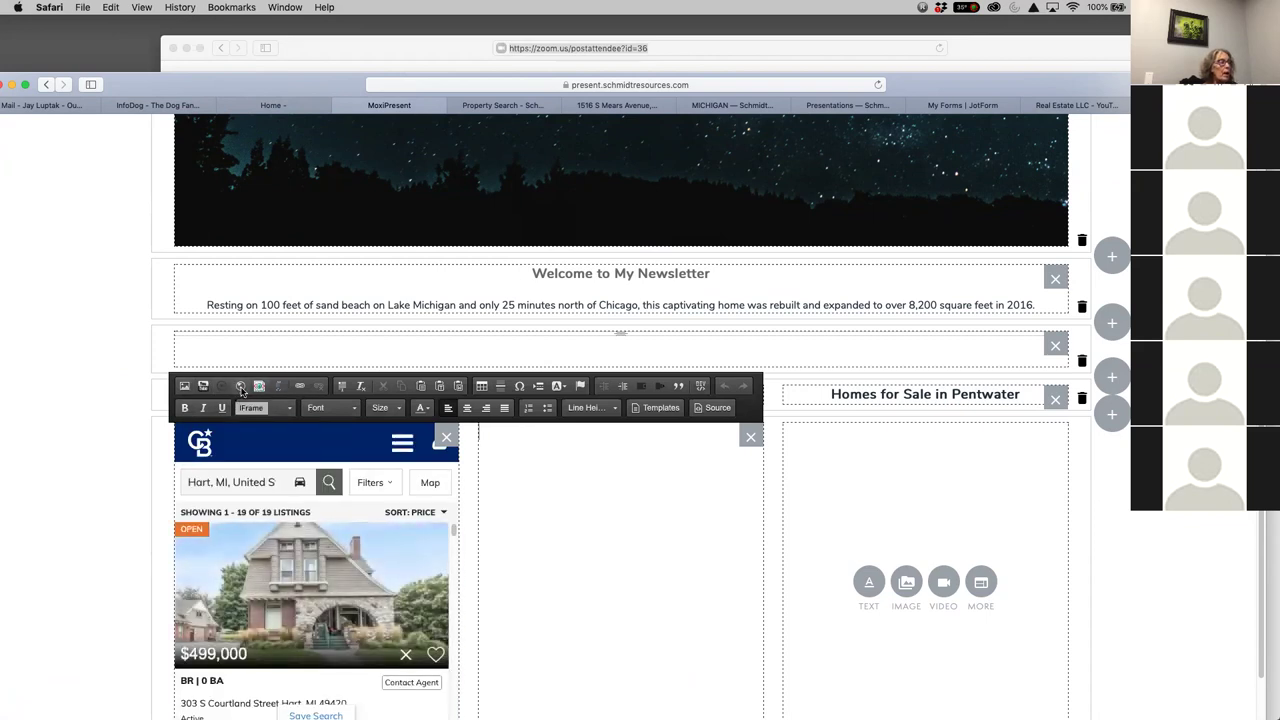
{"action": "left_click", "coordinate": [241, 387]}
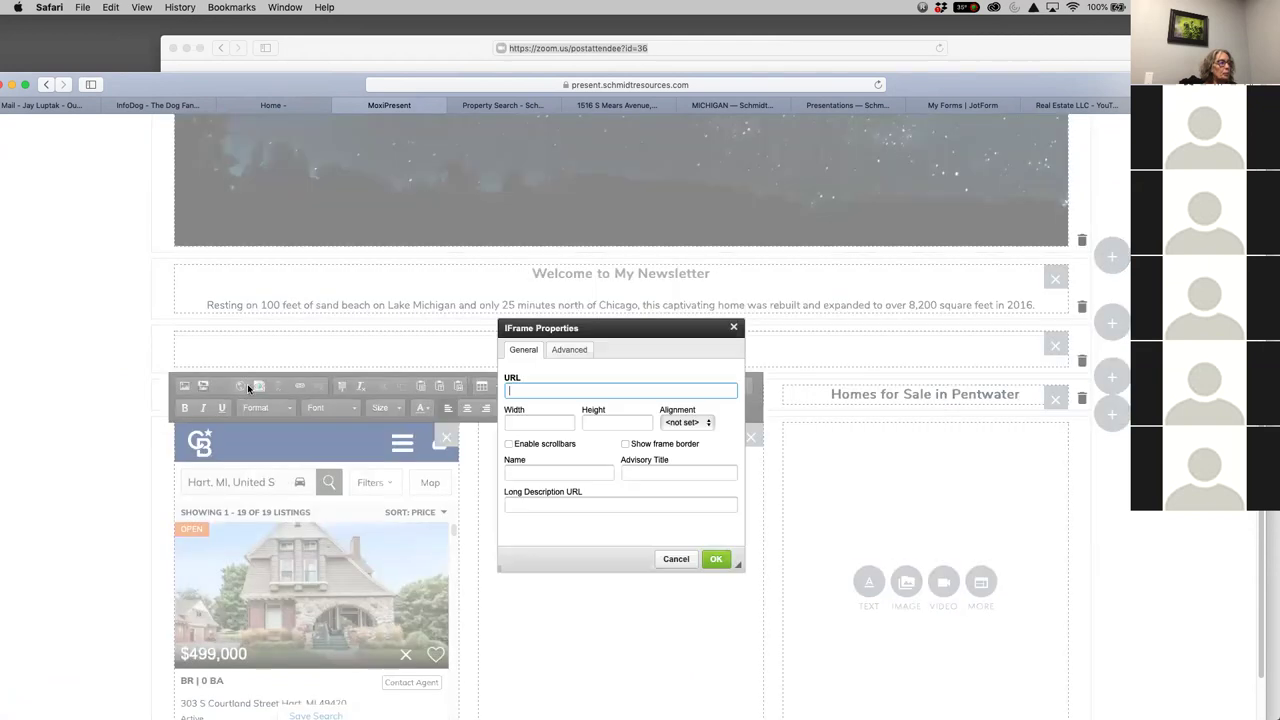
{"action": "right_click", "coordinate": [508, 389]}
{"action": "left_click", "coordinate": [540, 417]}
{"action": "left_click", "coordinate": [533, 418]}
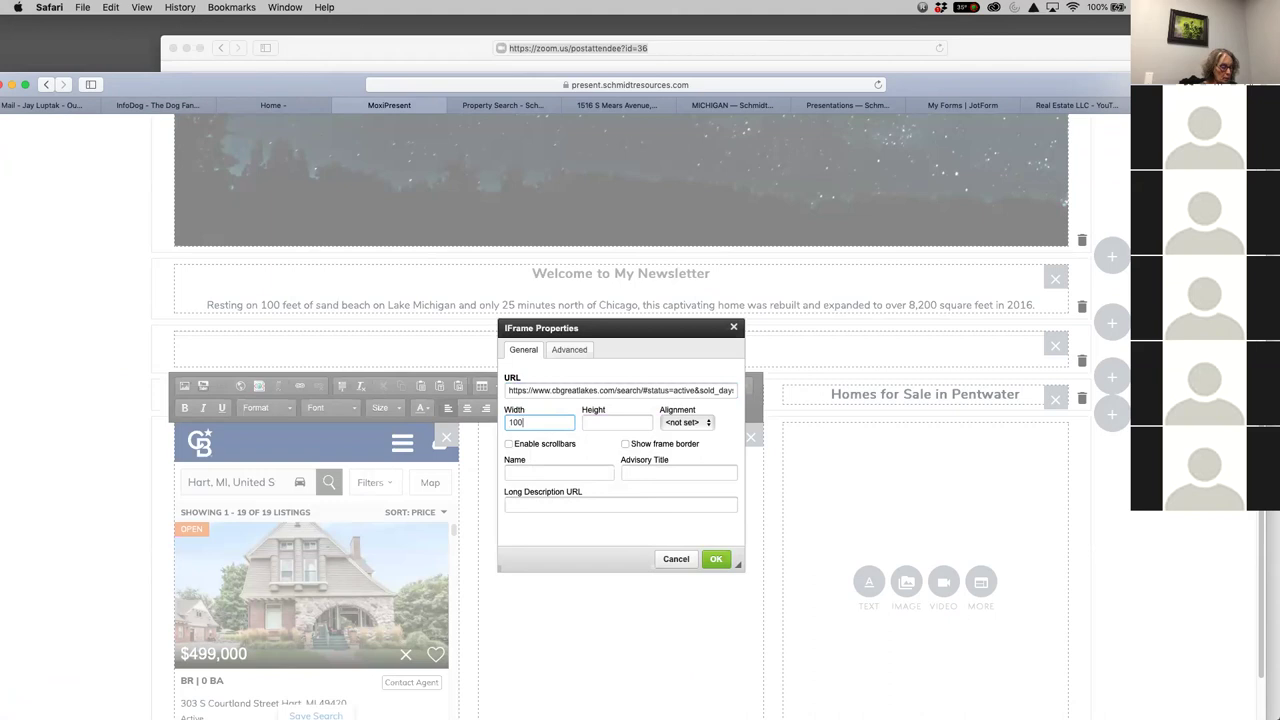
{"action": "left_click", "coordinate": [617, 422]}
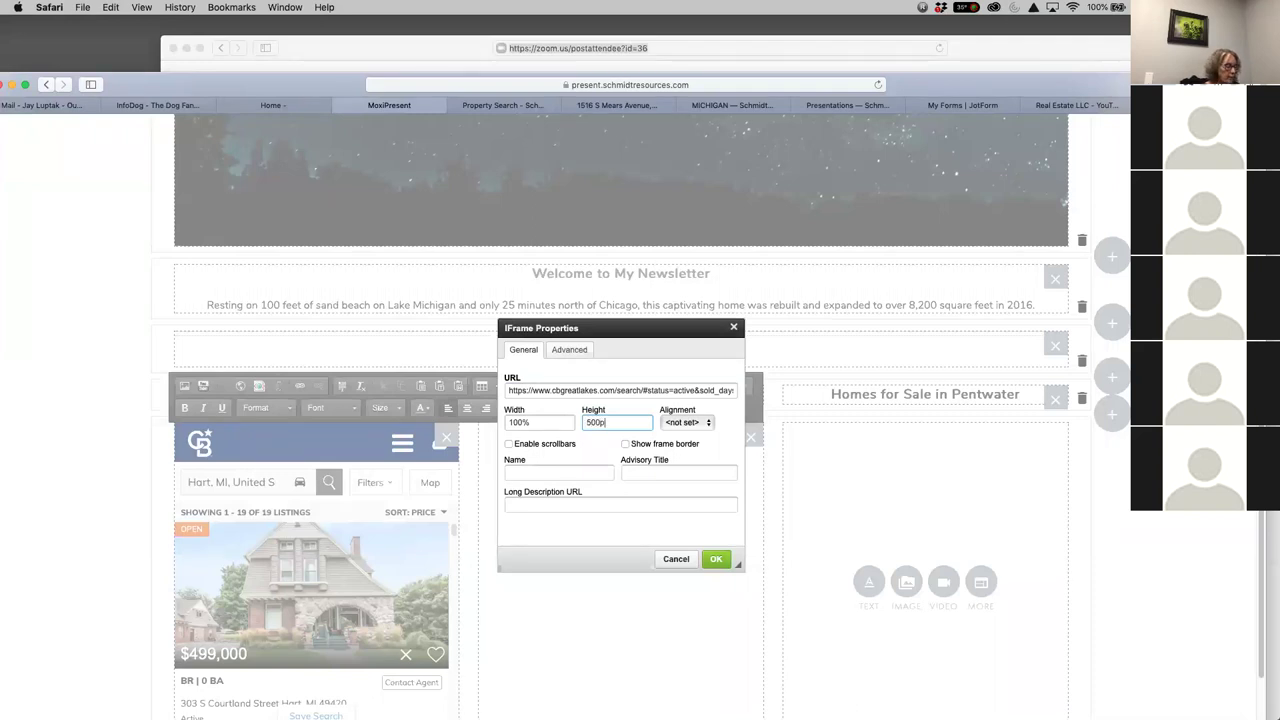
{"action": "left_click", "coordinate": [698, 422]}
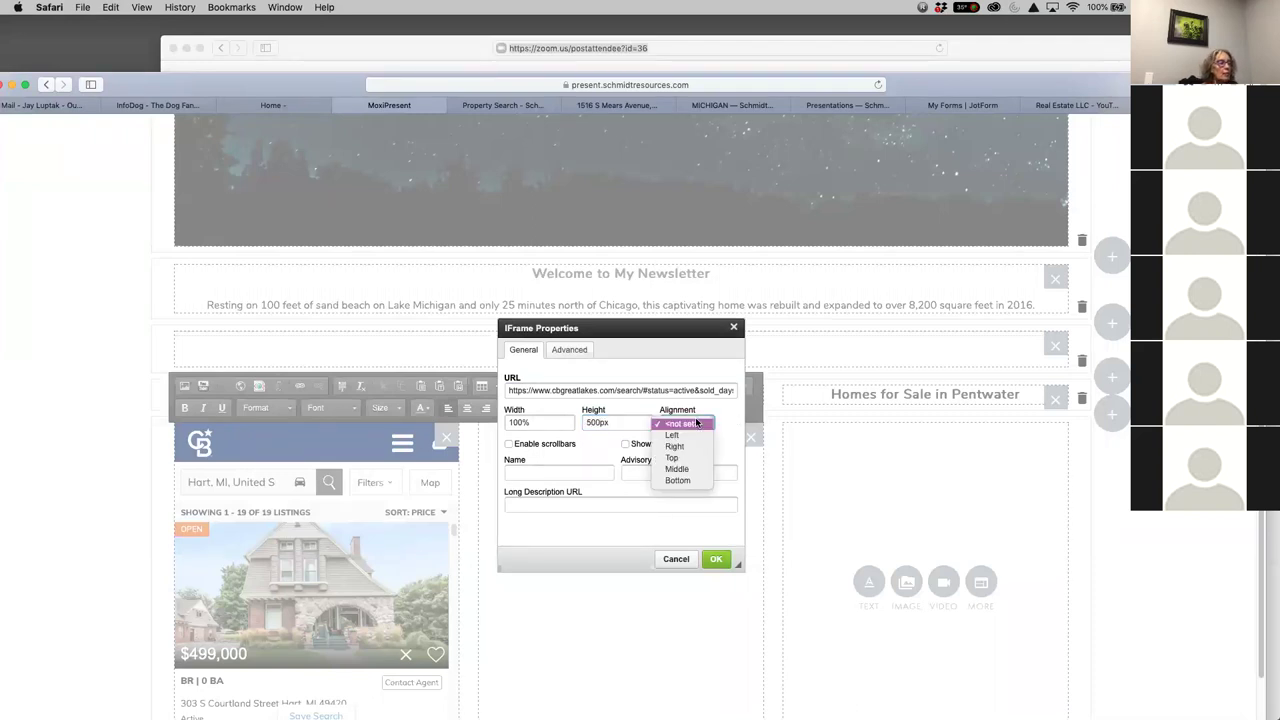
{"action": "left_click", "coordinate": [676, 470]}
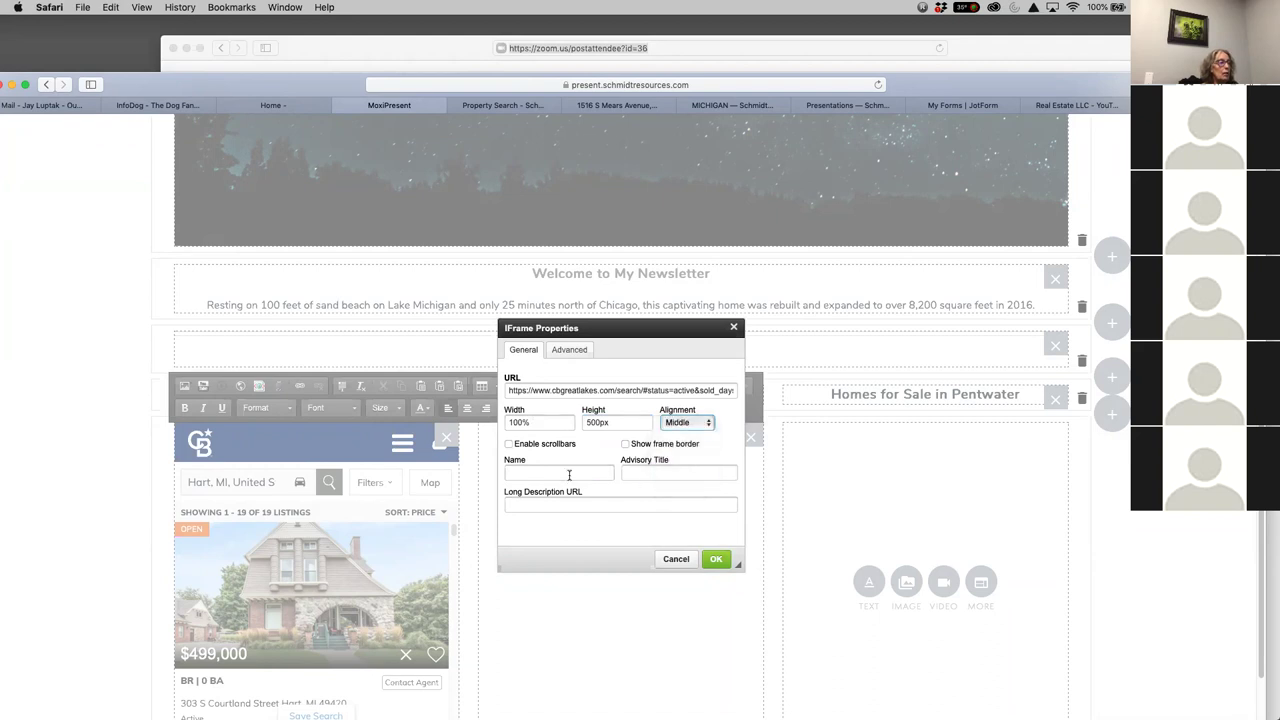
{"action": "left_click", "coordinate": [509, 444]}
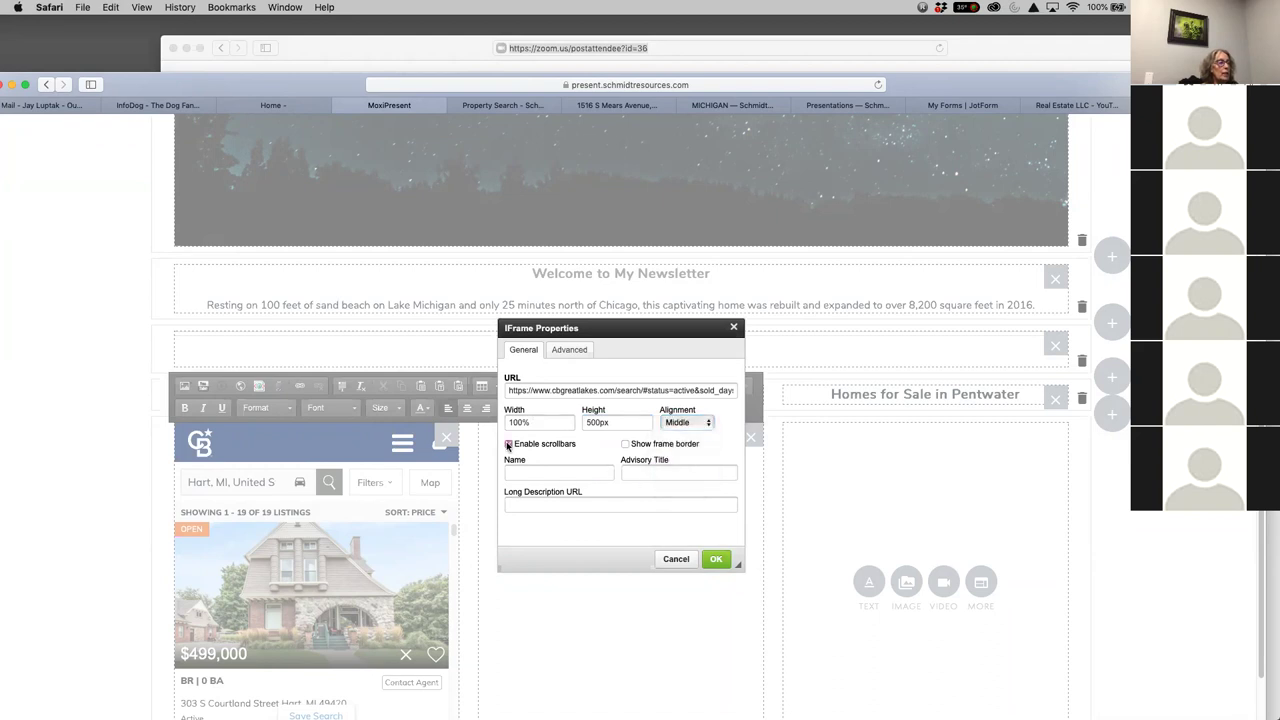
{"action": "left_click", "coordinate": [716, 559]}
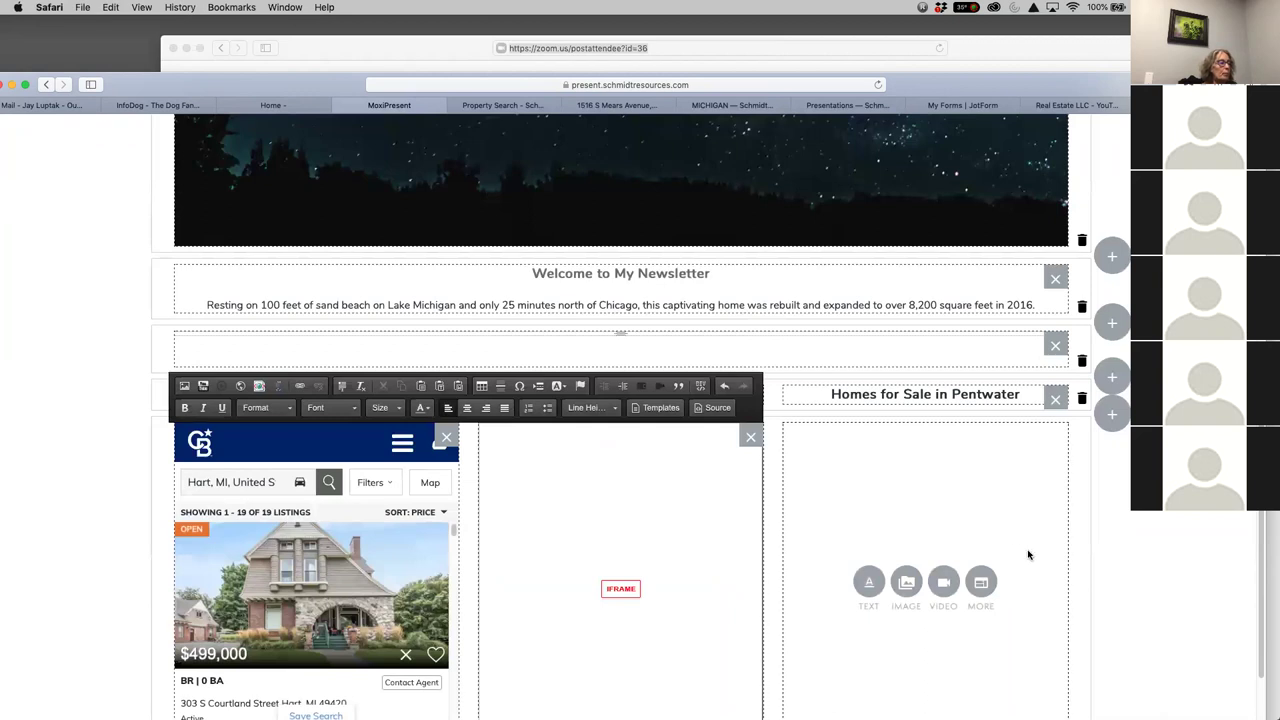
{"action": "scroll", "coordinate": [995, 571], "scroll_direction": "down", "scroll_amount": 1}
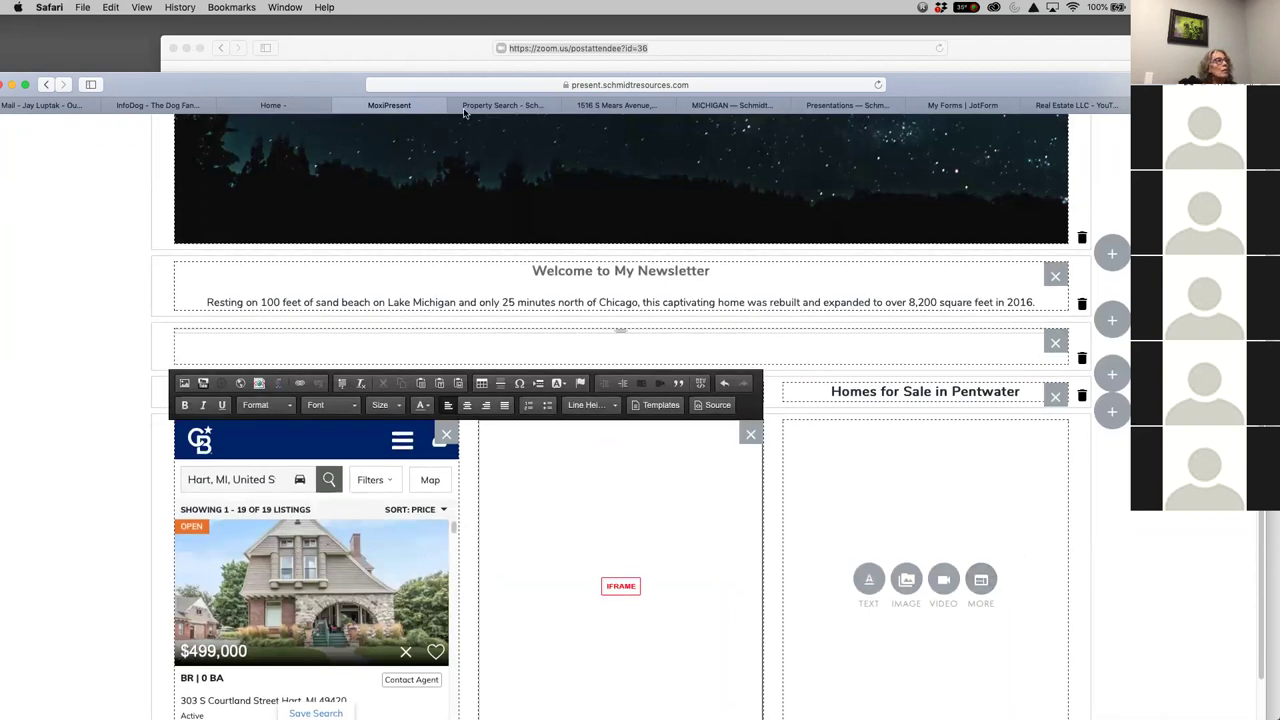
Search the property listings for Pentwater, MI instead of New Era
{"action": "left_click", "coordinate": [502, 105]}
{"action": "left_click", "coordinate": [35, 174]}
{"action": "left_click", "coordinate": [35, 174]}
{"action": "left_click_drag", "start_coordinate": [35, 174], "coordinate": [3, 163]}
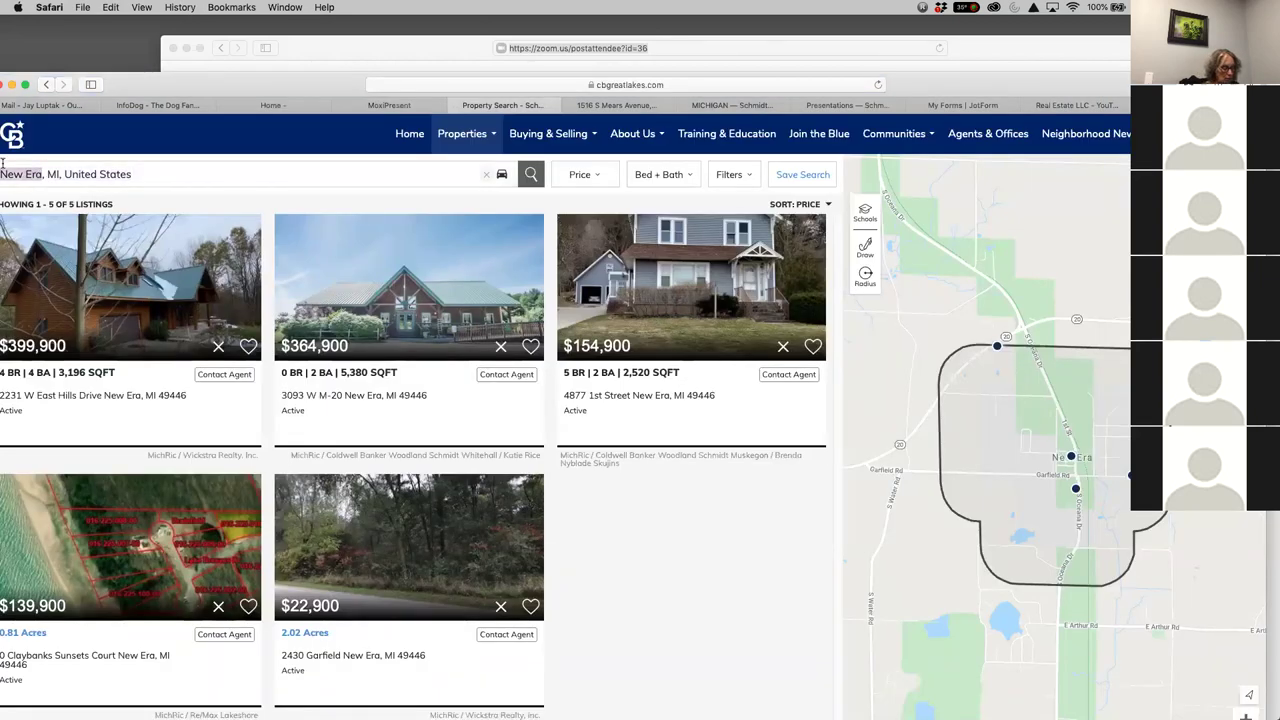
{"action": "type", "text": "Pentwater"}
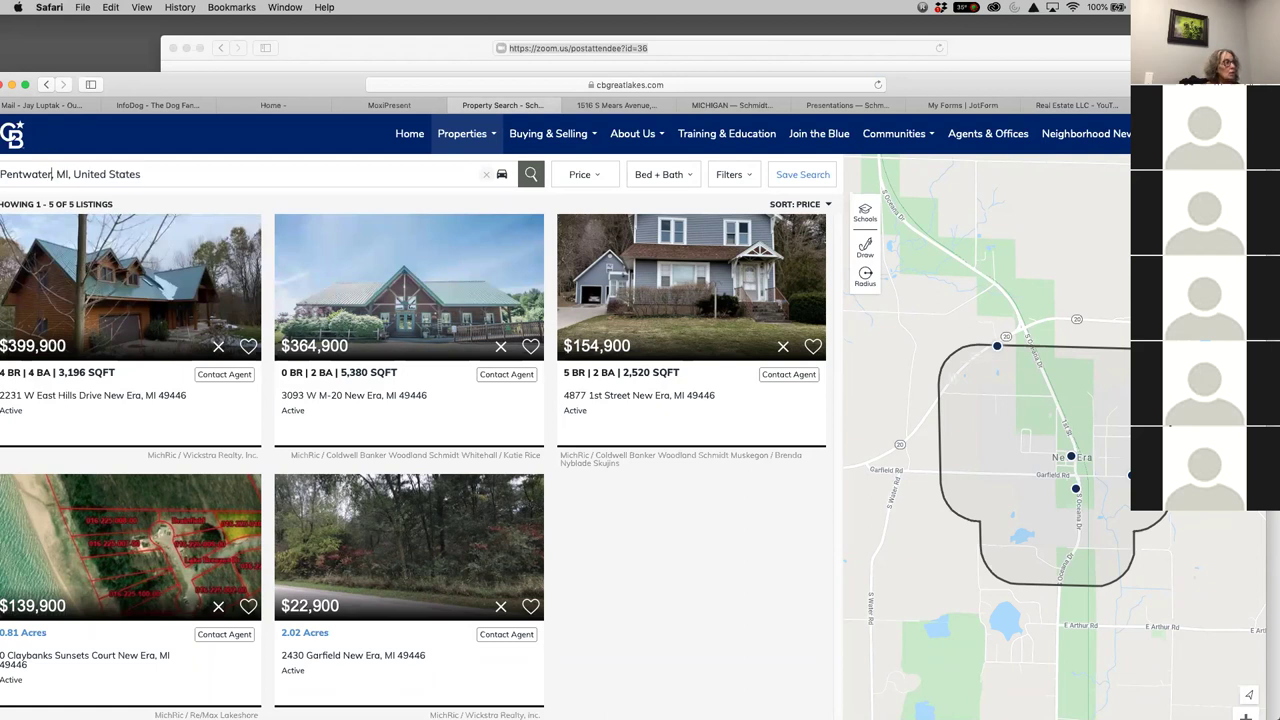
{"action": "left_click", "coordinate": [94, 201]}
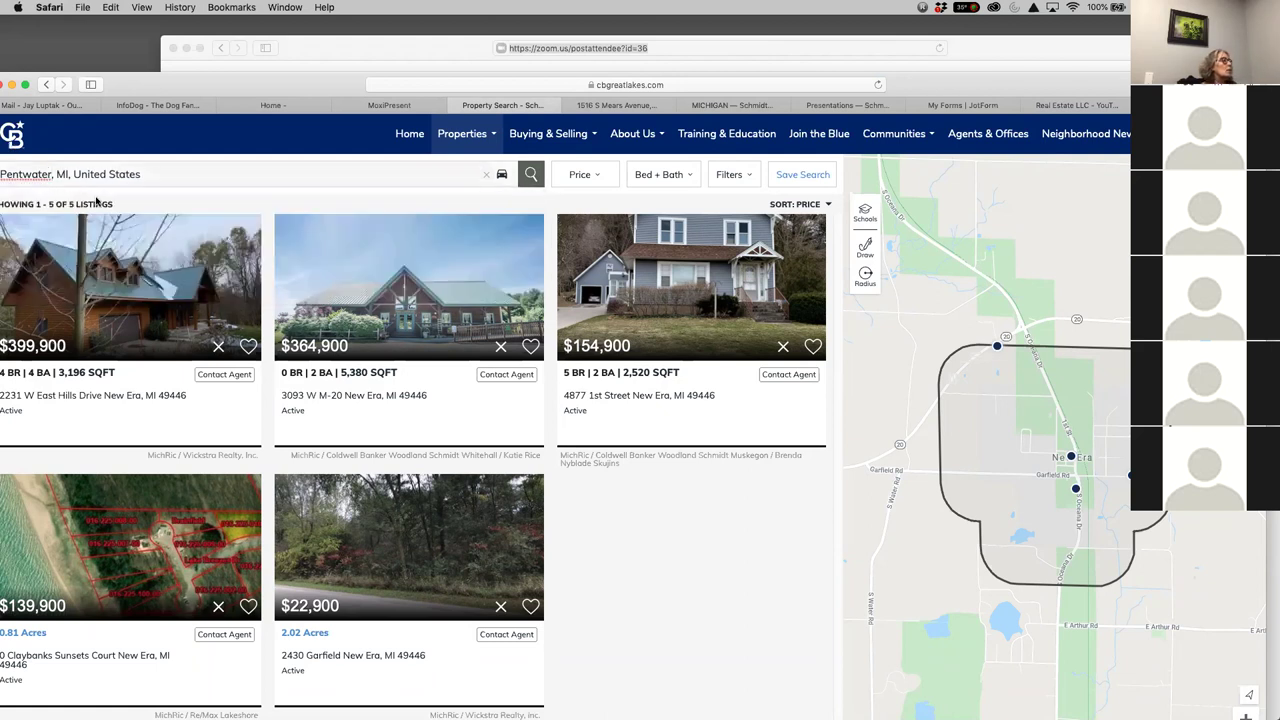
{"action": "left_click", "coordinate": [540, 182]}
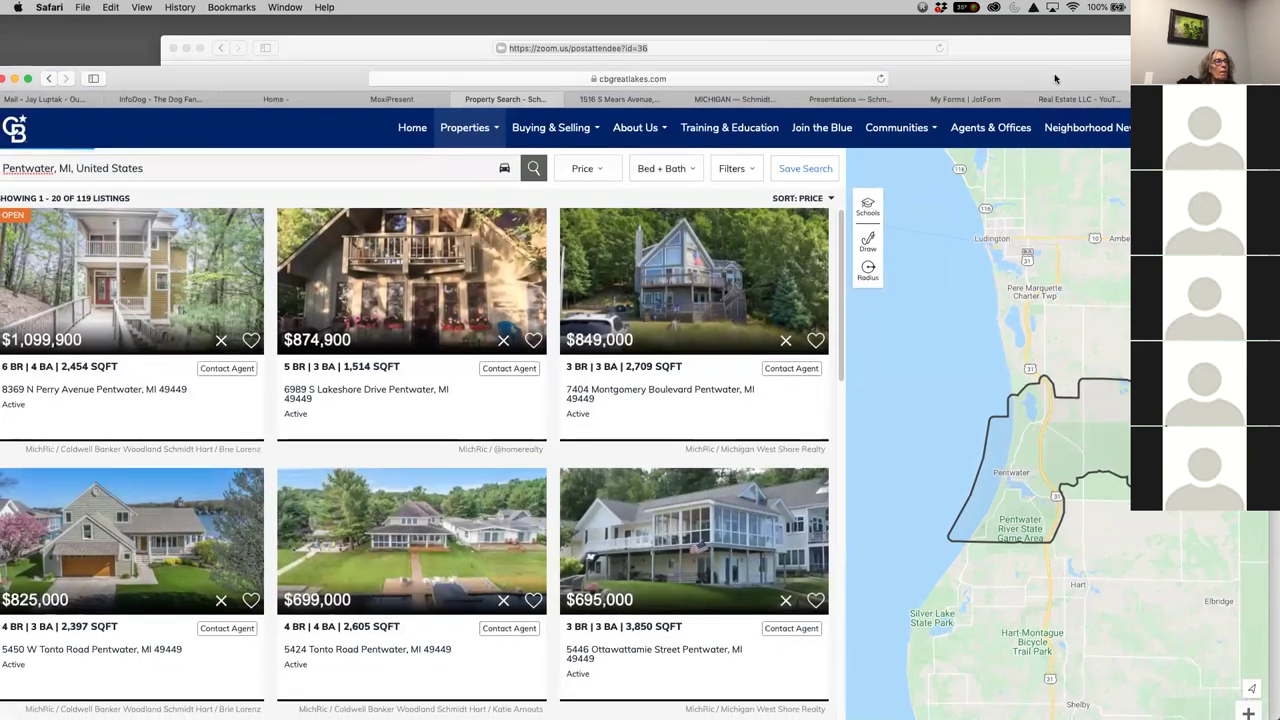
Copy the Pentwater results address, close the extra tab, and go to Schmidt Real Estate Hub
{"action": "left_click_drag", "start_coordinate": [1051, 90], "coordinate": [1056, 72]}
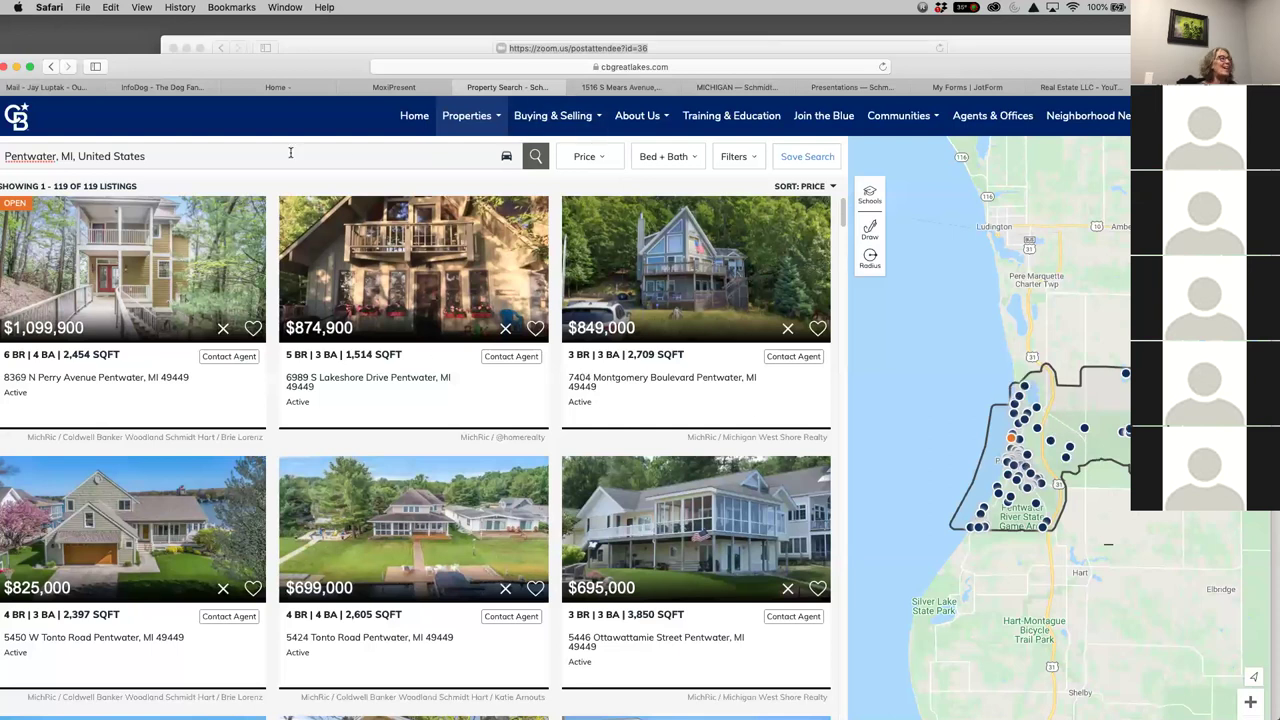
{"action": "left_click", "coordinate": [521, 67]}
{"action": "right_click", "coordinate": [530, 70]}
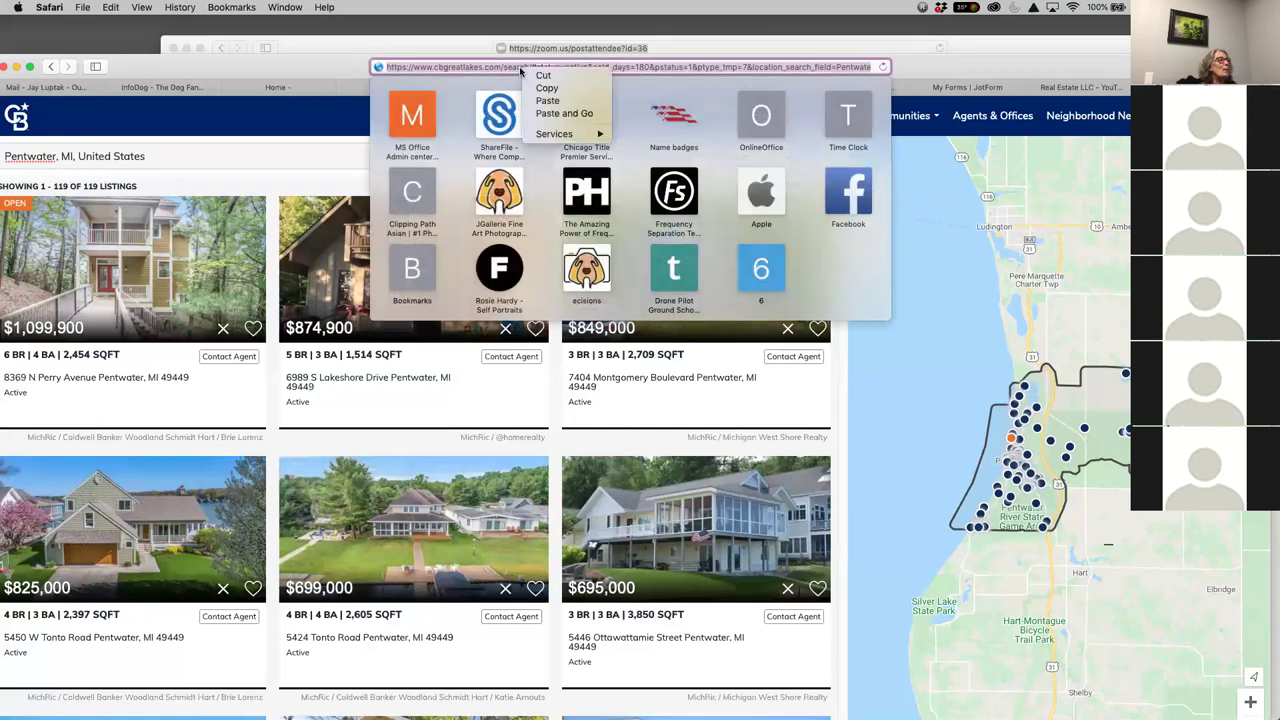
{"action": "left_click", "coordinate": [562, 104]}
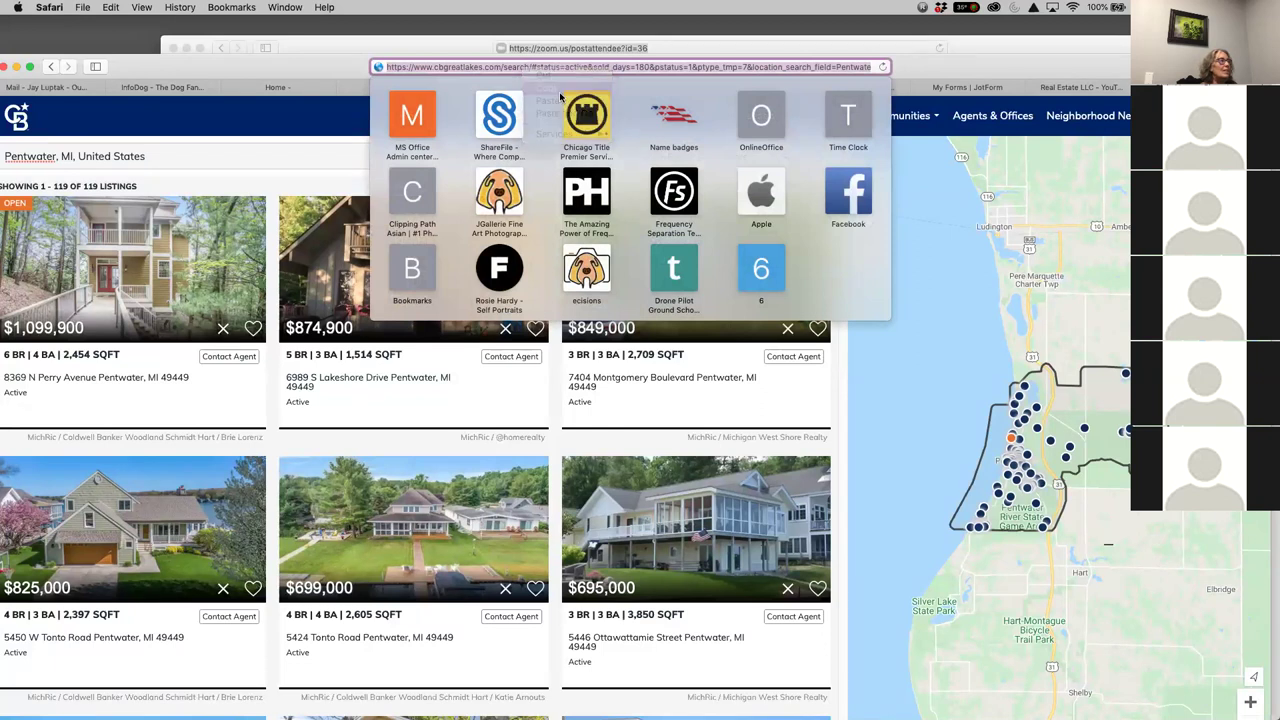
{"action": "left_click_drag", "start_coordinate": [330, 59], "coordinate": [331, 56]}
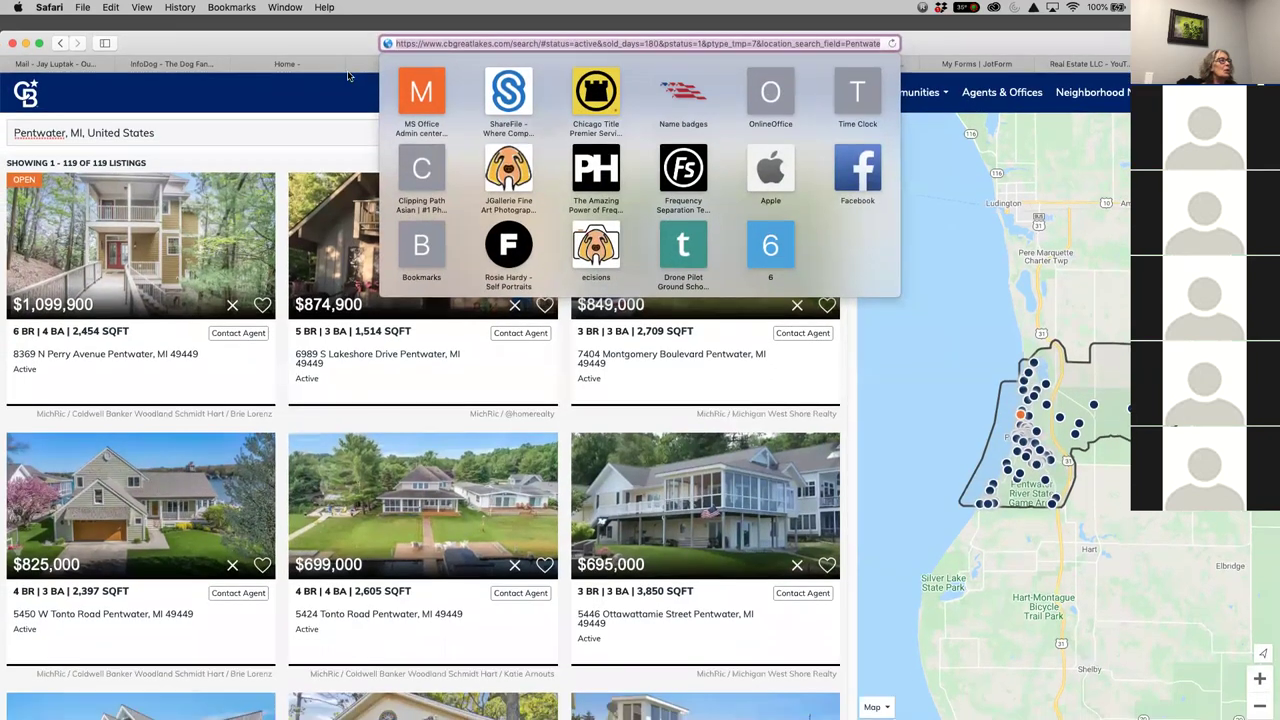
{"action": "left_click", "coordinate": [354, 64]}
{"action": "left_click", "coordinate": [354, 66]}
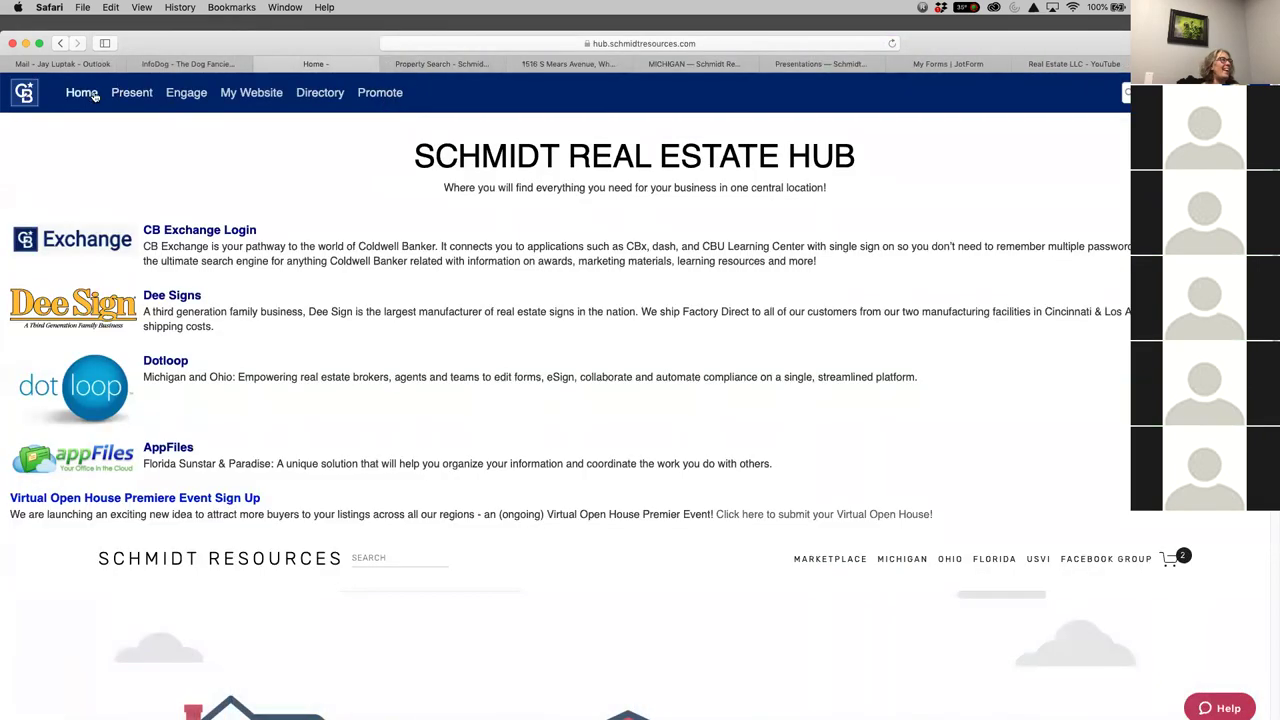
Go to Engage > Present to list the saved MoxiPresent presentations
{"action": "left_click", "coordinate": [186, 95]}
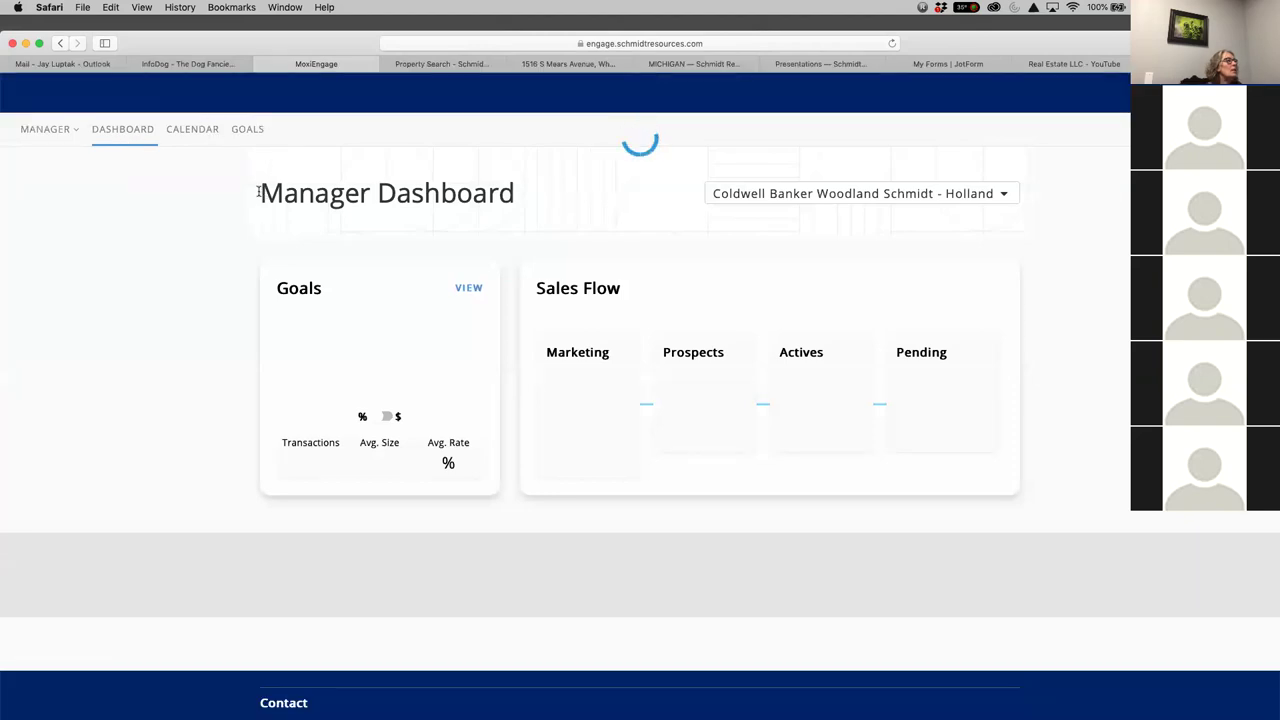
{"action": "left_click", "coordinate": [134, 92]}
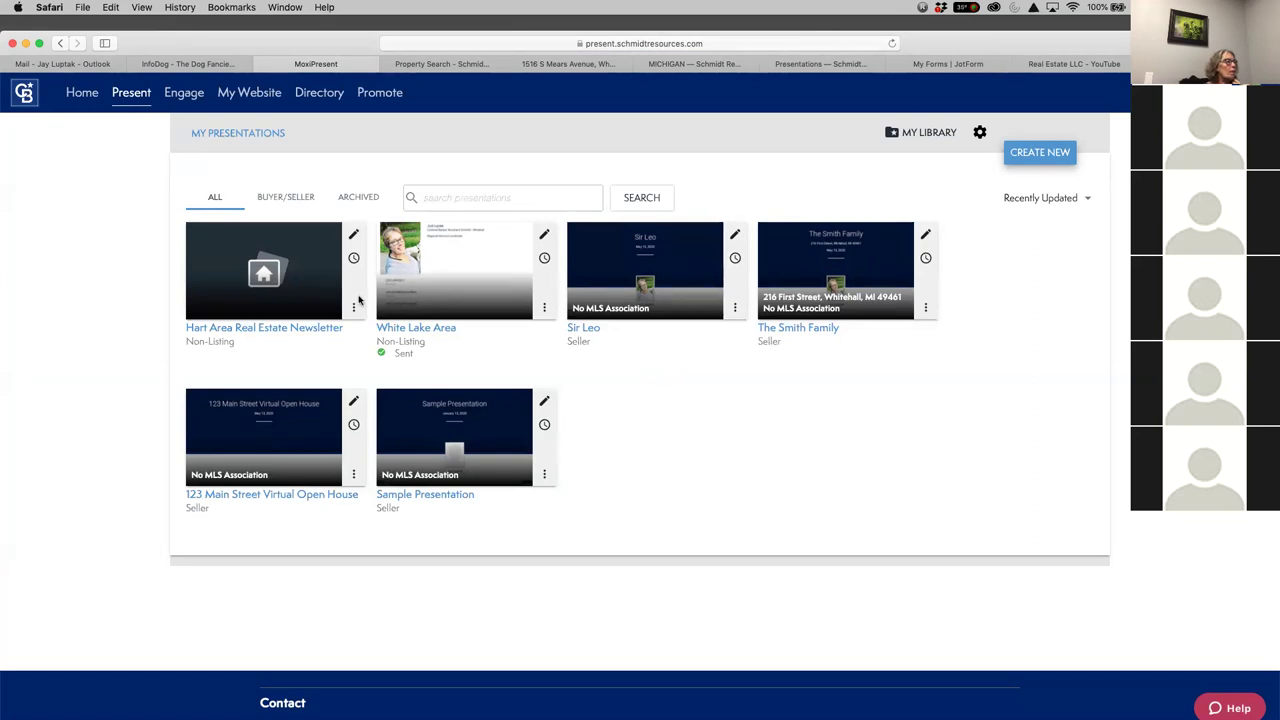
Review the Hart Area Real Estate Newsletter's options menu, then open the newsletter for editing
{"action": "left_click", "coordinate": [355, 240]}
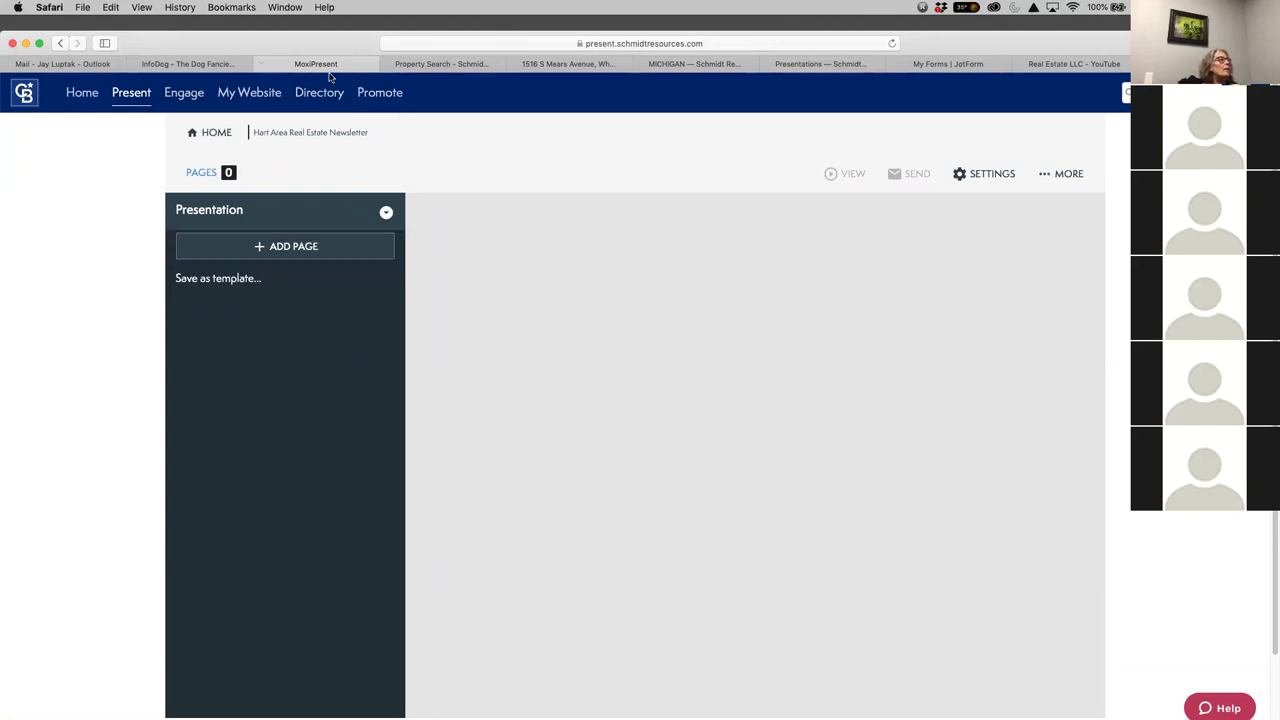
{"action": "left_click", "coordinate": [131, 92]}
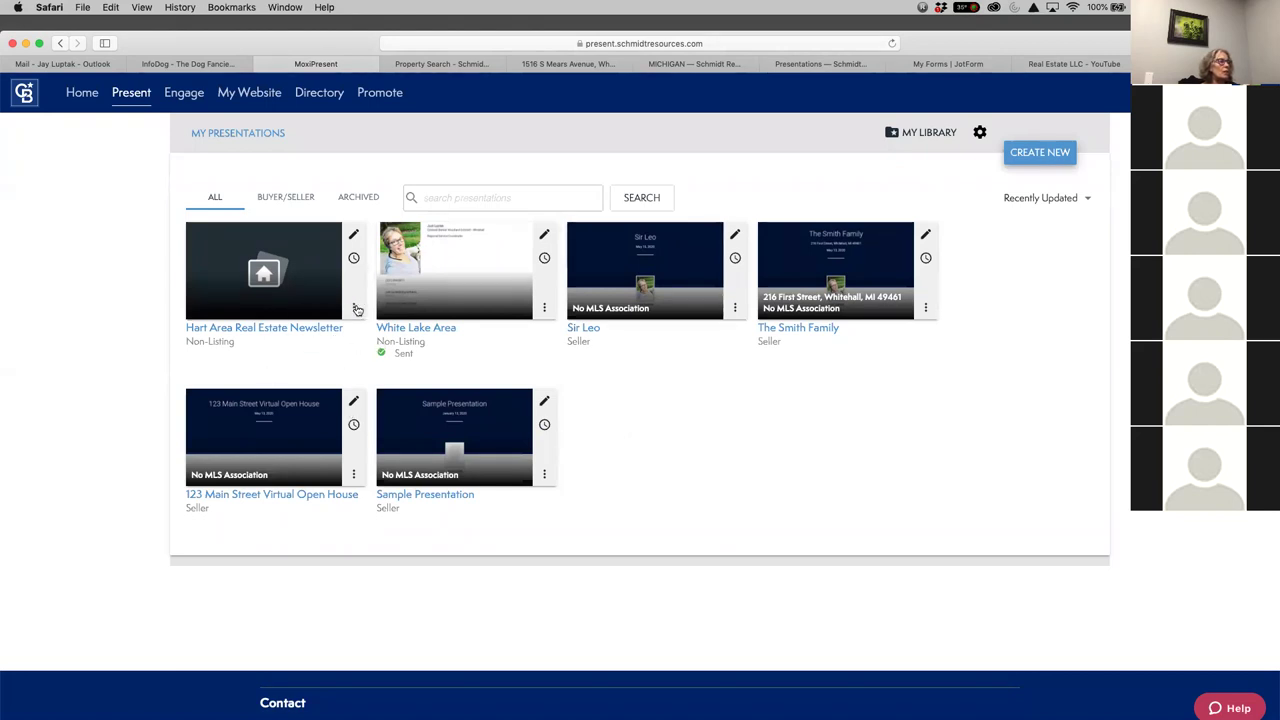
{"action": "left_click", "coordinate": [354, 308]}
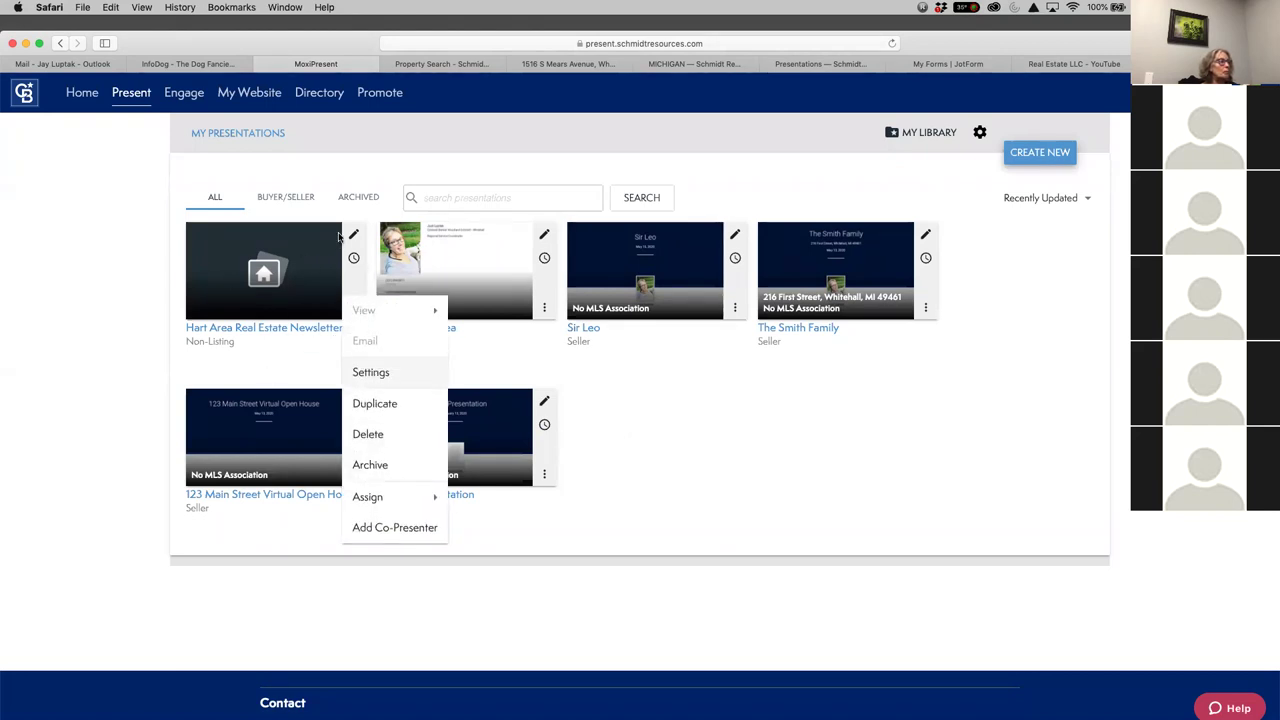
{"action": "left_click", "coordinate": [354, 235]}
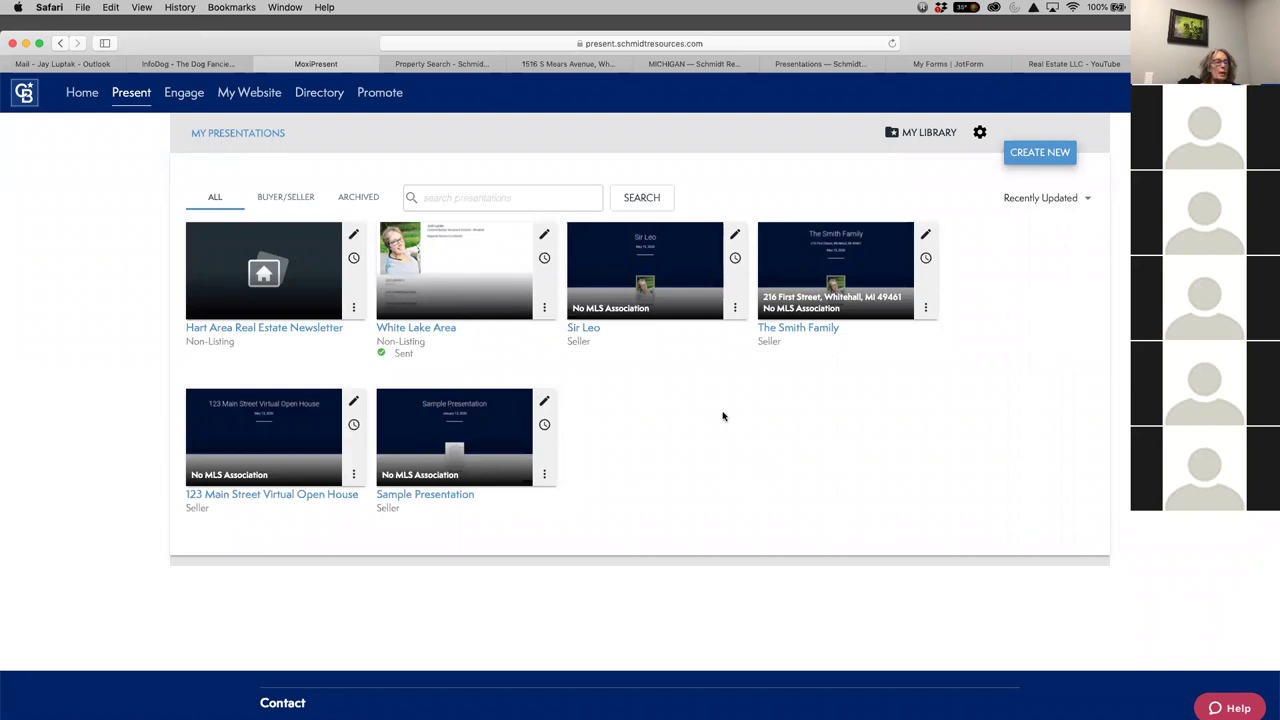
{"action": "left_click", "coordinate": [353, 234]}
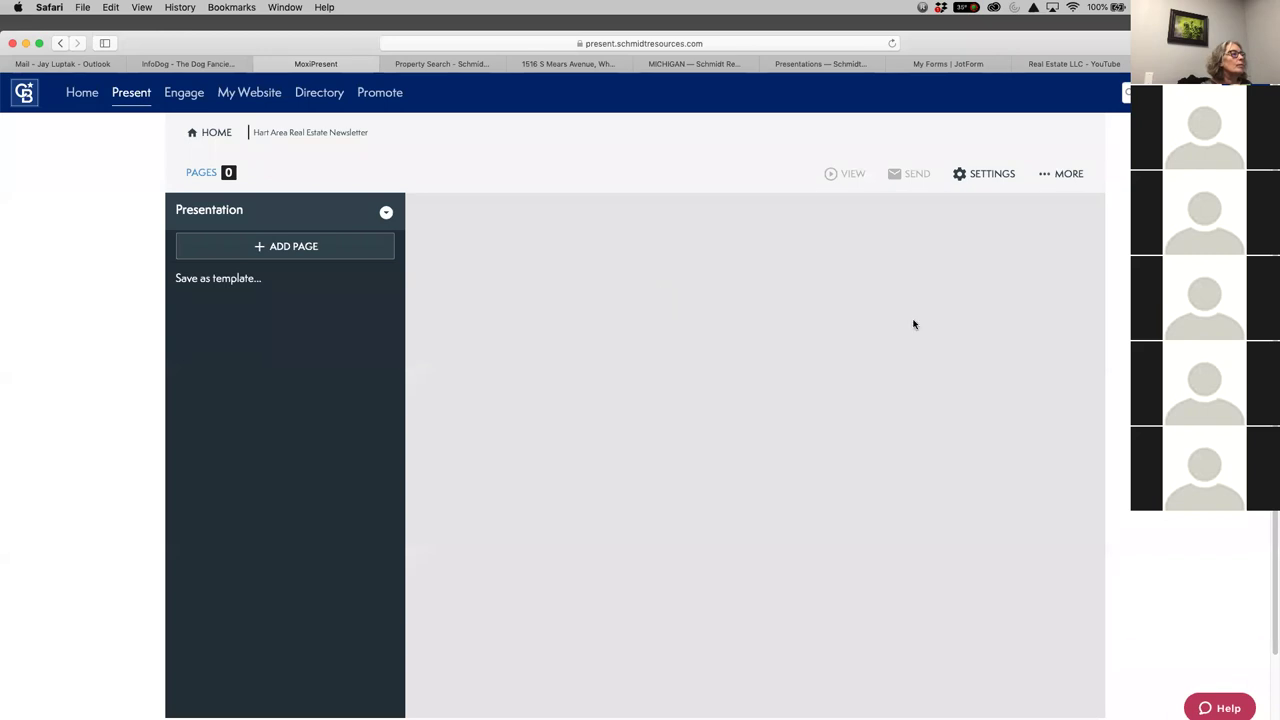
Build a new page with the layout of a full-width top block over two three-column rows
{"action": "left_click", "coordinate": [228, 248]}
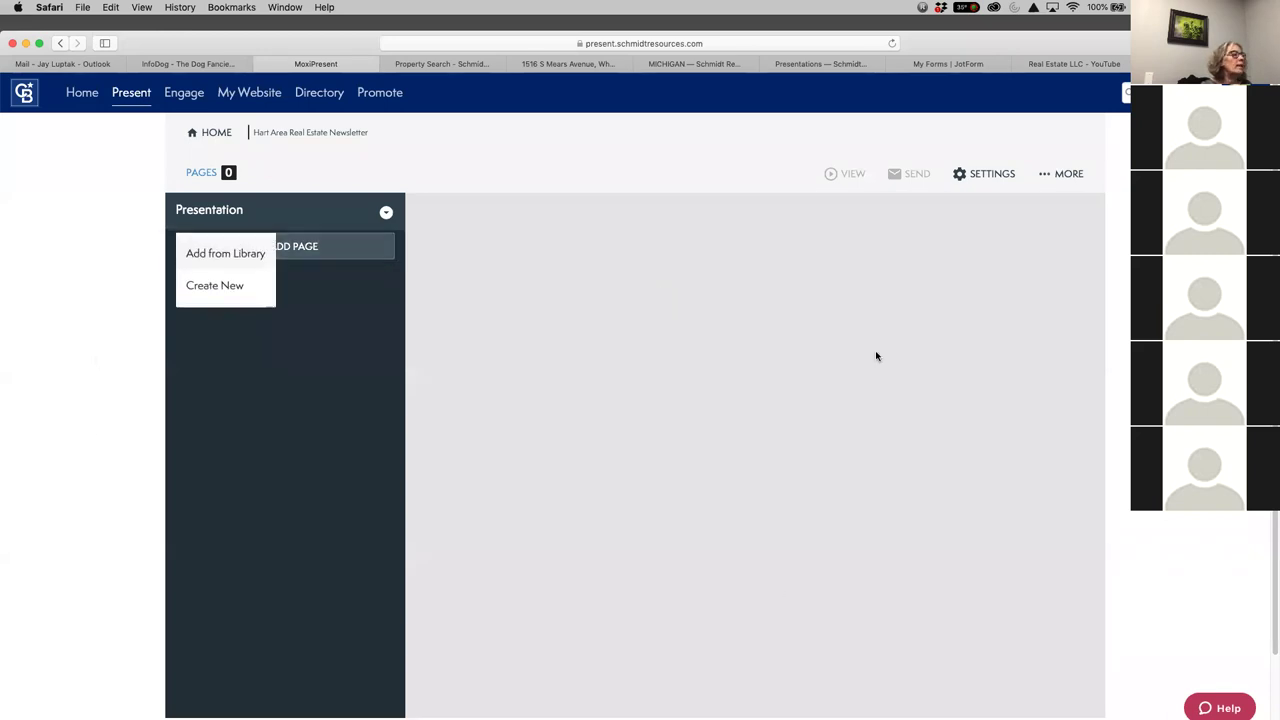
{"action": "left_click", "coordinate": [215, 286]}
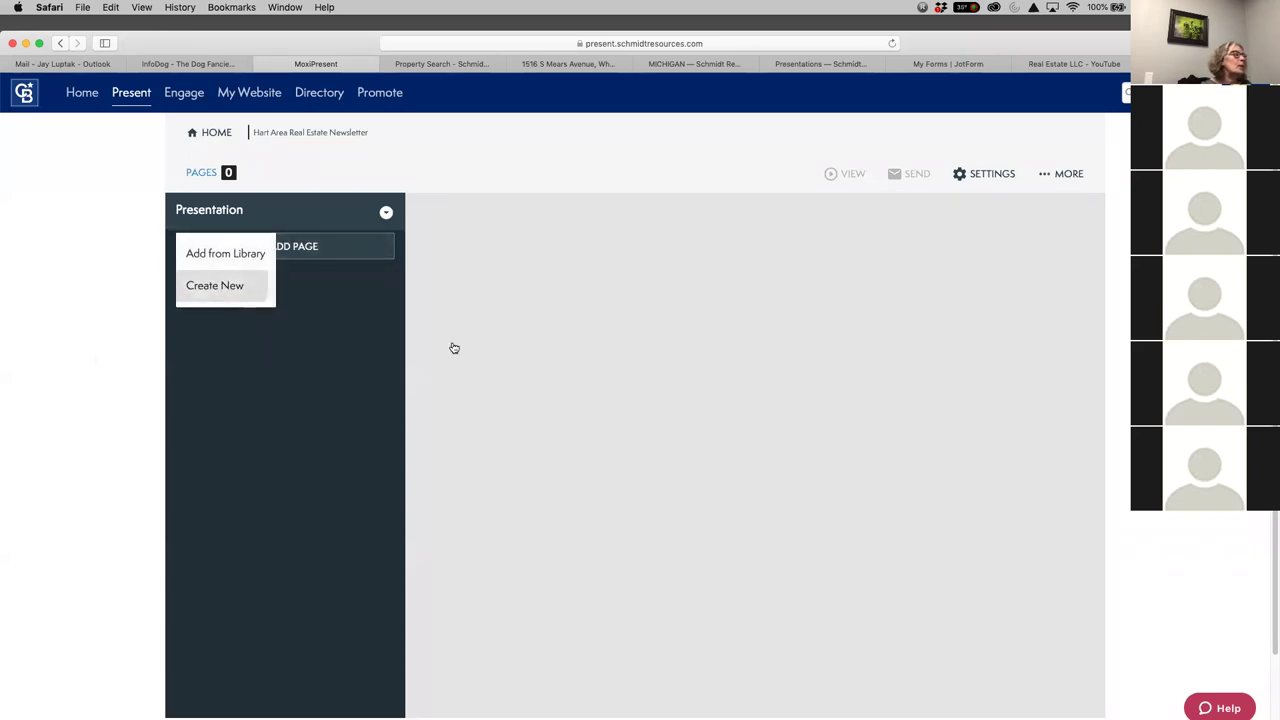
{"action": "left_click", "coordinate": [580, 405]}
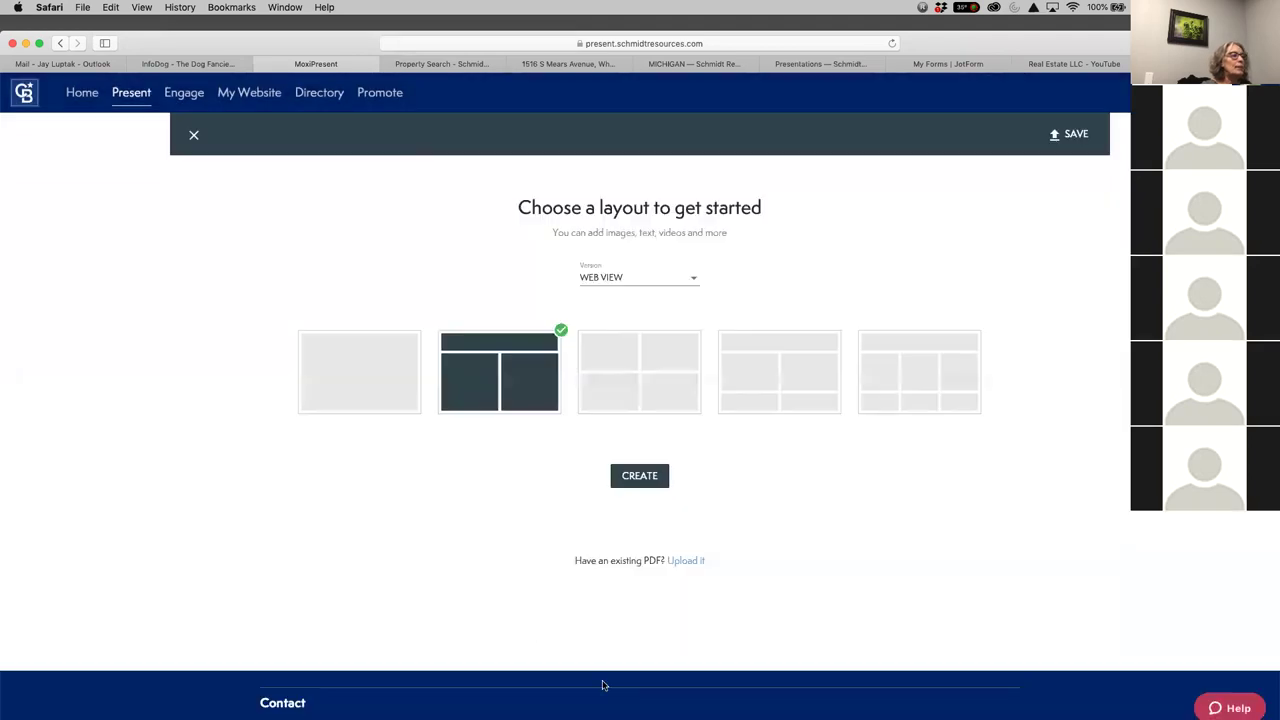
{"action": "left_click", "coordinate": [903, 393]}
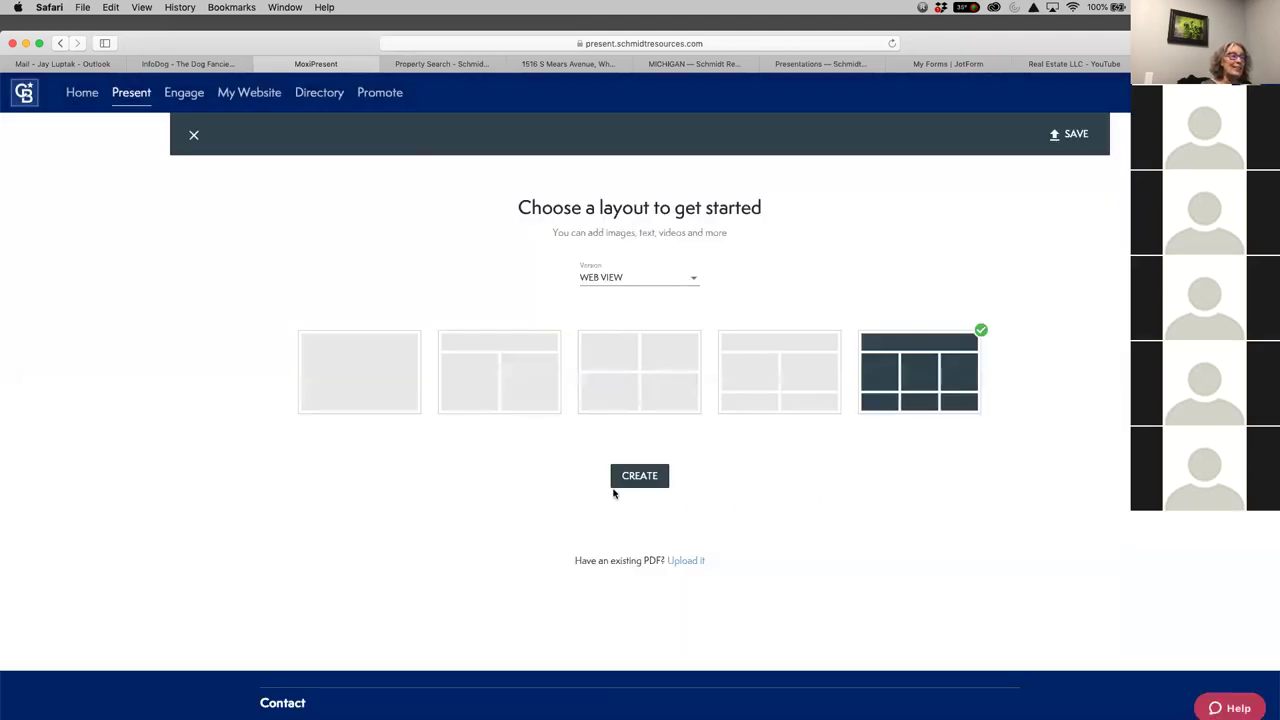
{"action": "left_click", "coordinate": [648, 478]}
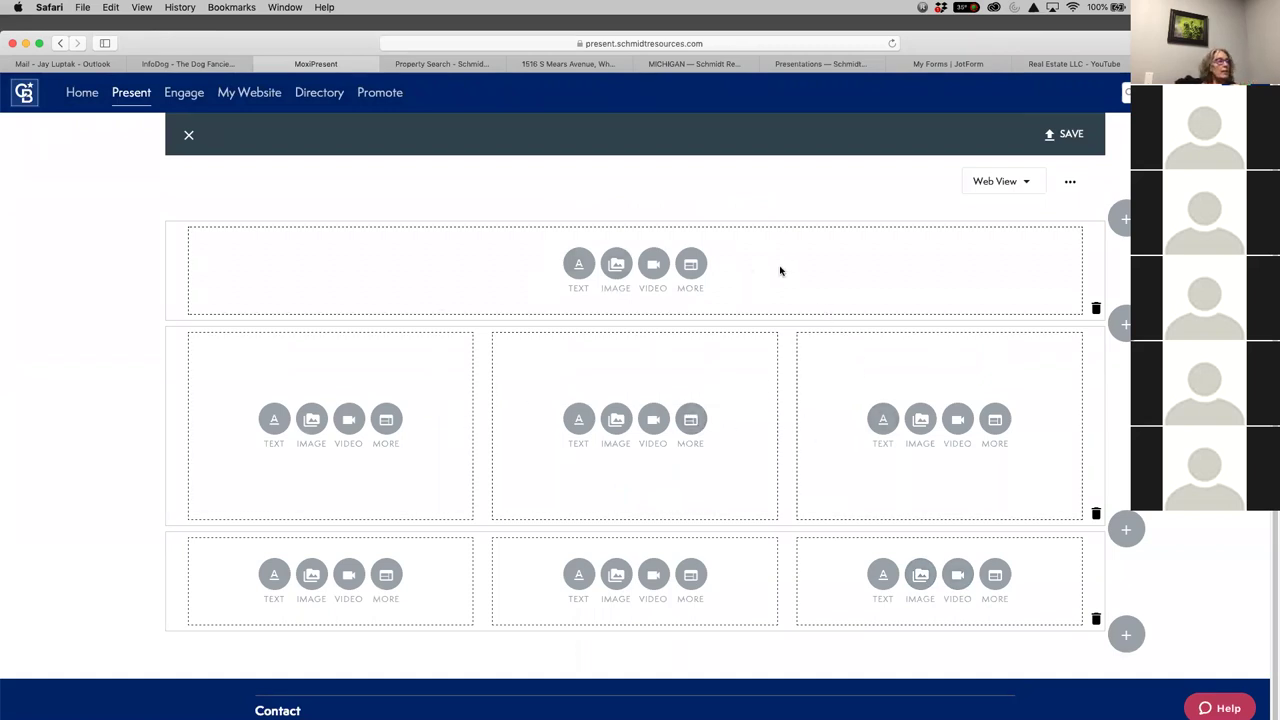
{"action": "left_click", "coordinate": [616, 264]}
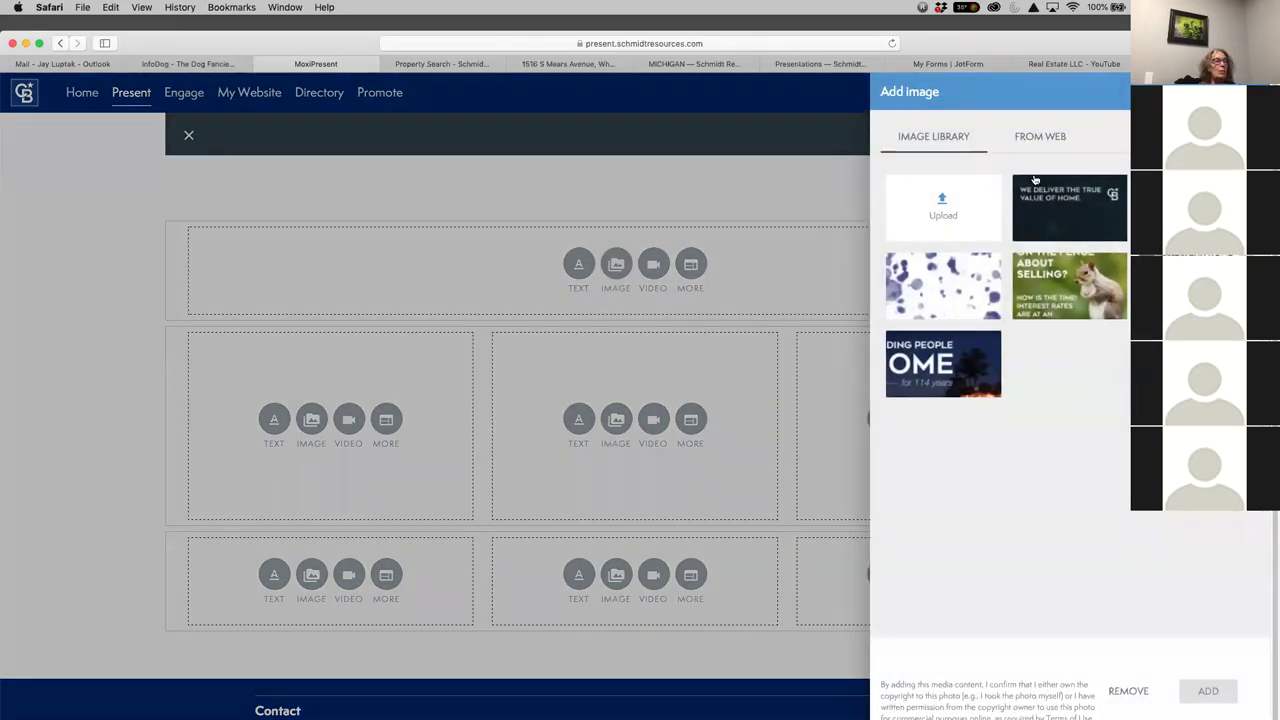
Insert the starry night-sky library image into the page's full-width top block
{"action": "left_click", "coordinate": [1068, 208]}
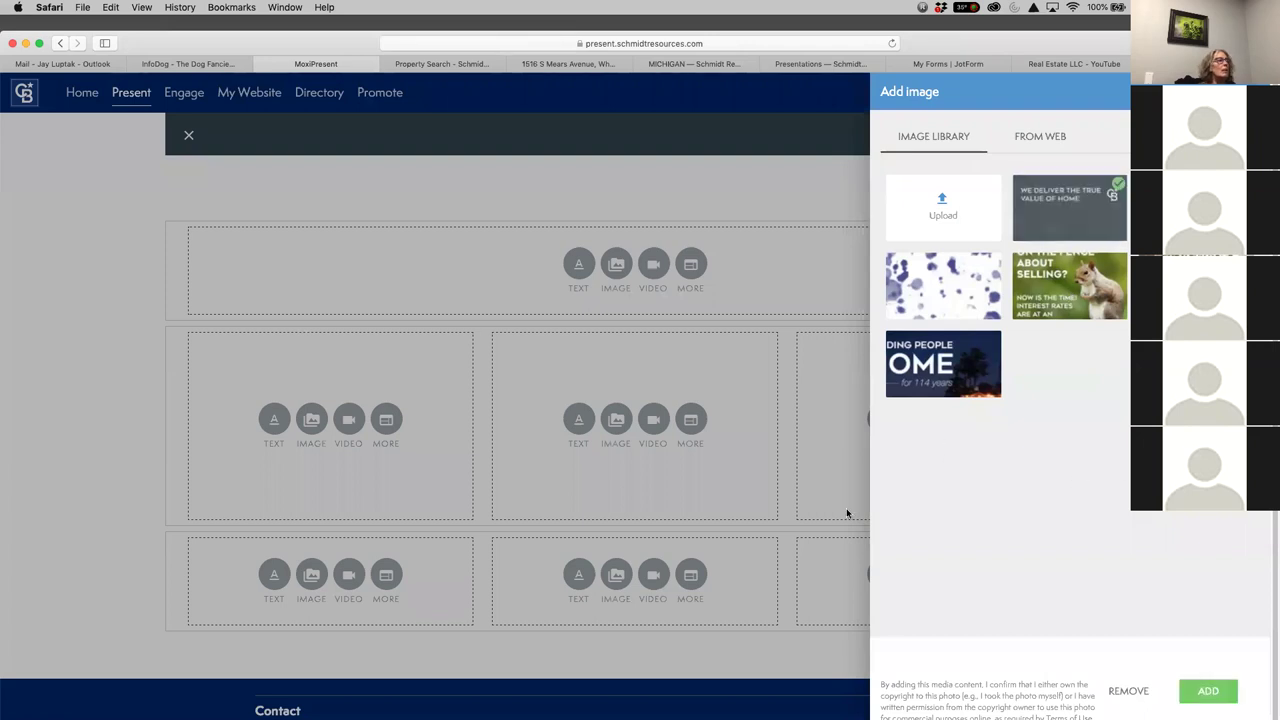
{"action": "left_click", "coordinate": [1222, 691]}
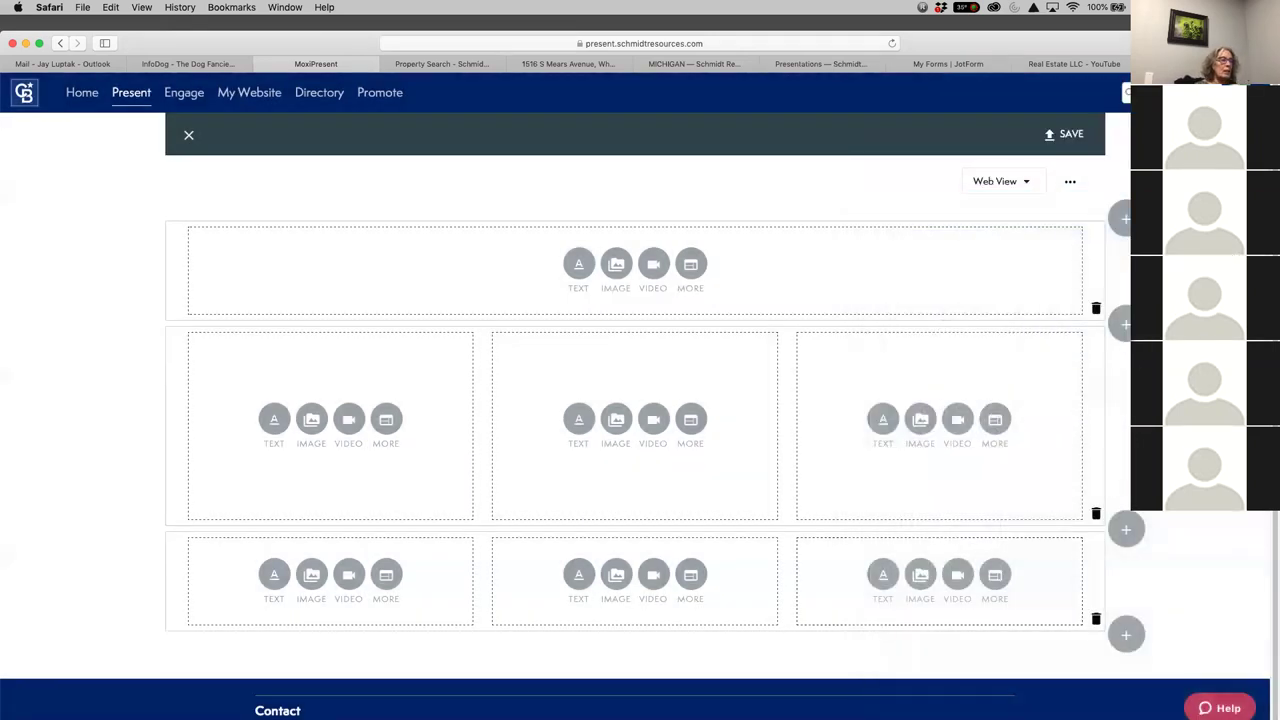
{"action": "scroll", "coordinate": [892, 501], "scroll_direction": "down", "scroll_amount": 5}
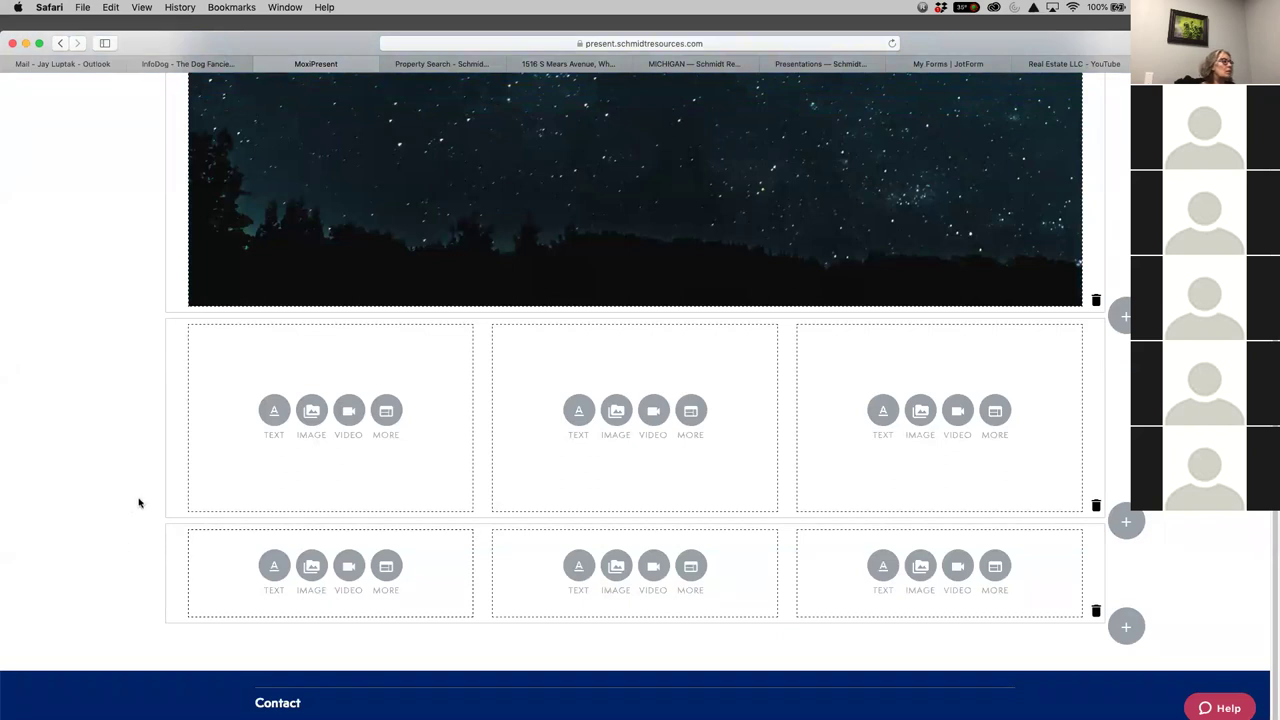
Embed the Pentwater search URL in the first cell: 100% wide, 500px tall, Middle, scrollbars
{"action": "left_click", "coordinate": [386, 410]}
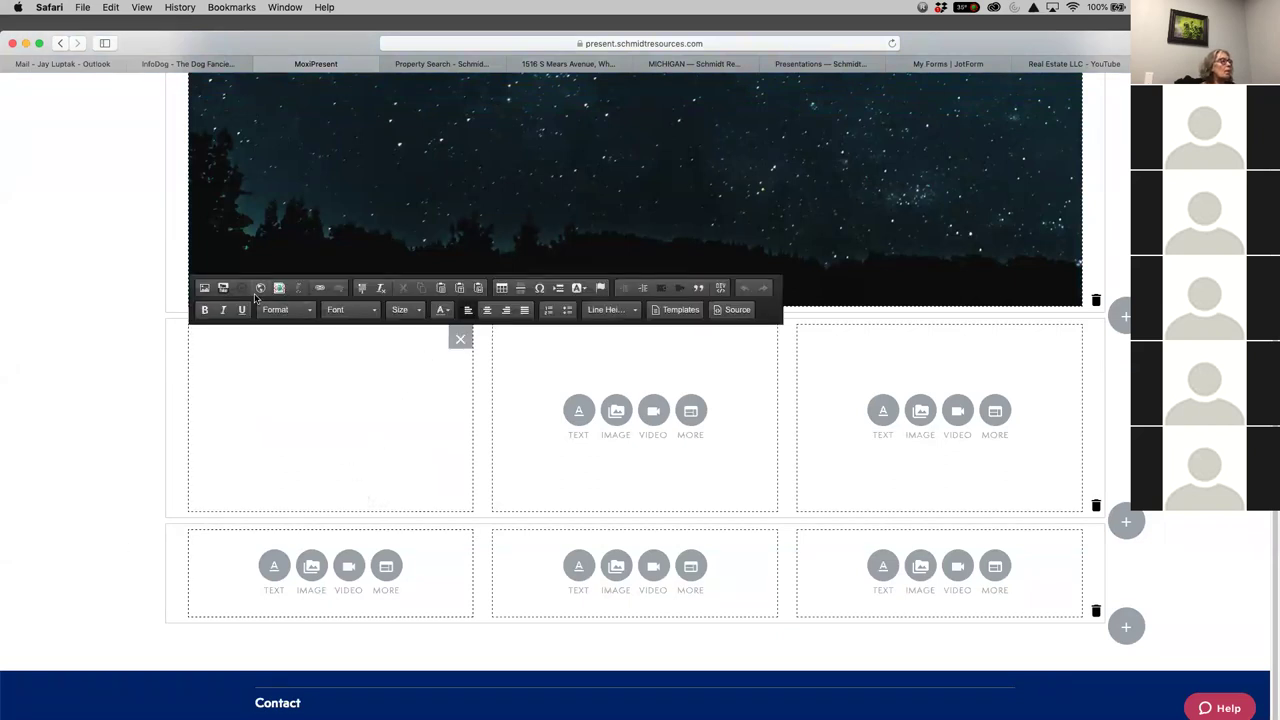
{"action": "left_click", "coordinate": [259, 290]}
{"action": "right_click", "coordinate": [546, 354]}
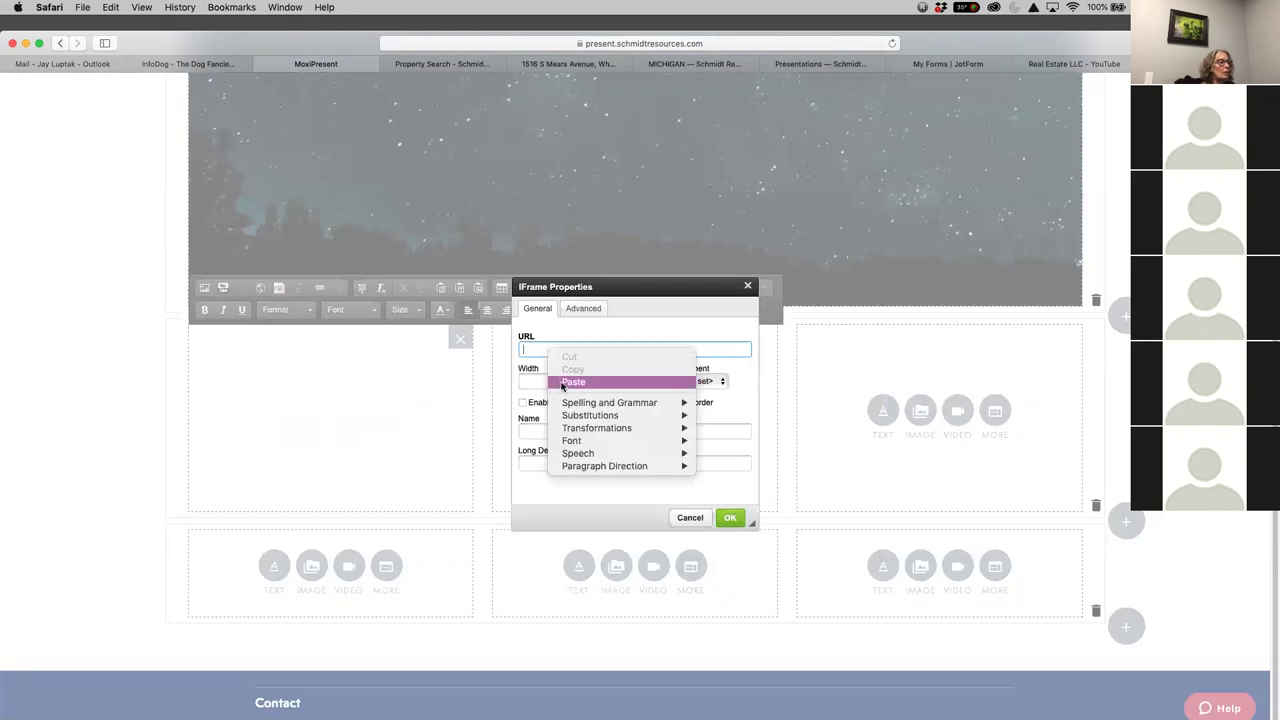
{"action": "left_click", "coordinate": [548, 382]}
{"action": "left_click", "coordinate": [533, 384]}
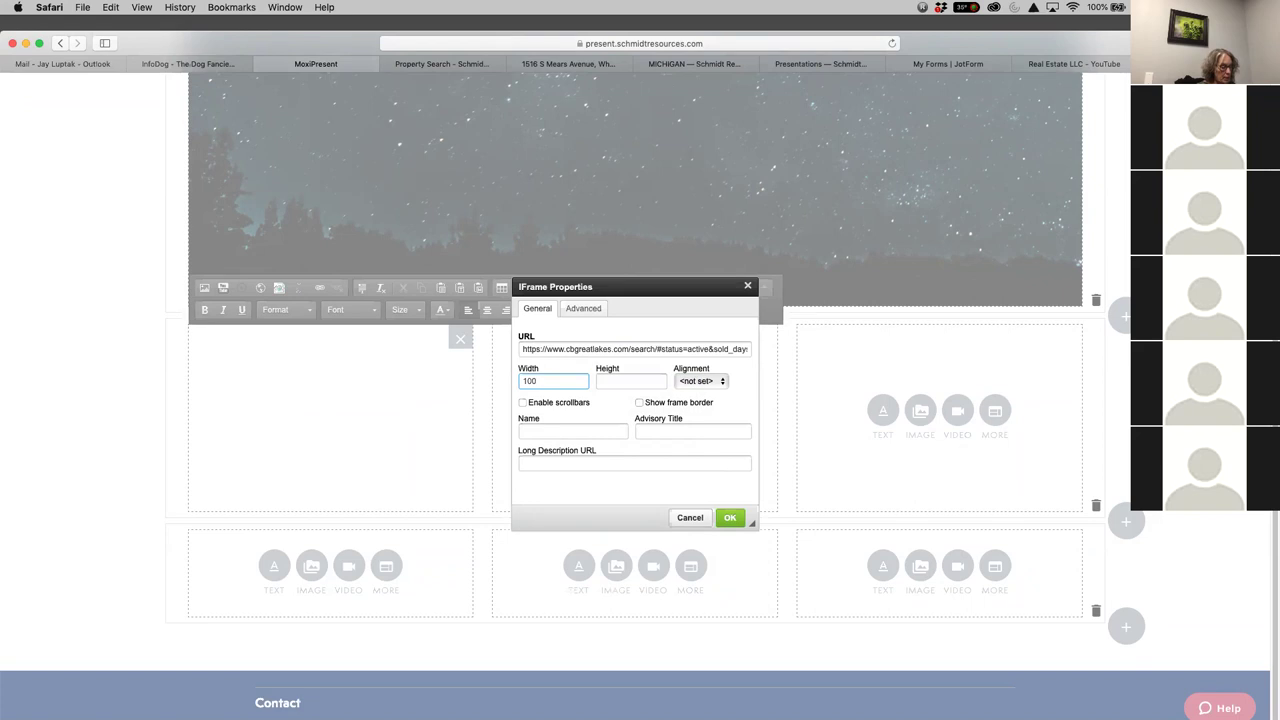
{"action": "left_click", "coordinate": [618, 377]}
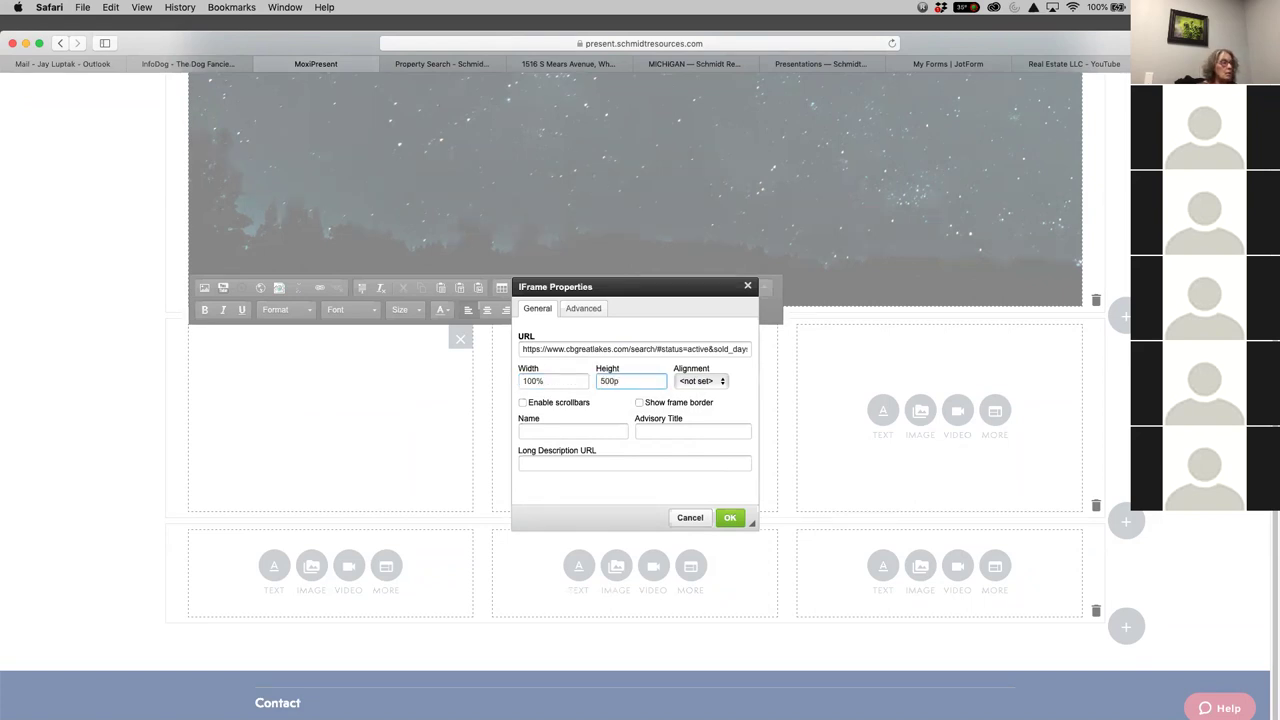
{"action": "left_click", "coordinate": [722, 387]}
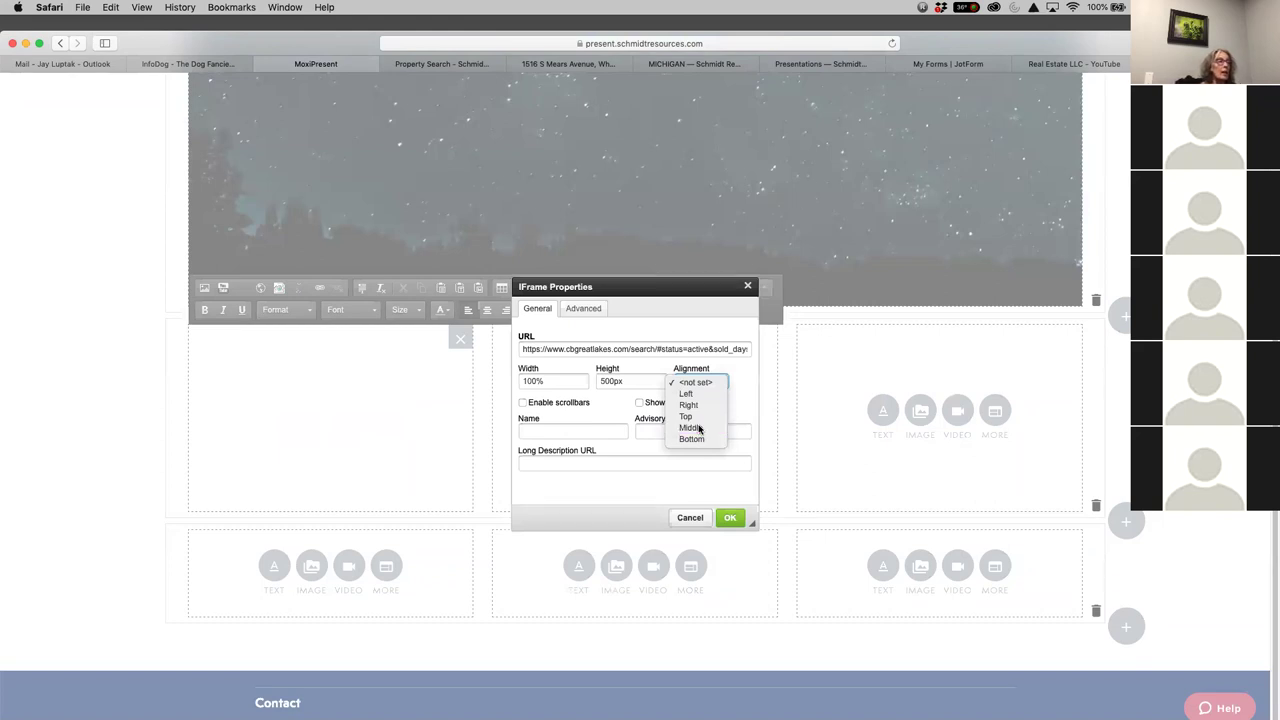
{"action": "left_click", "coordinate": [699, 428]}
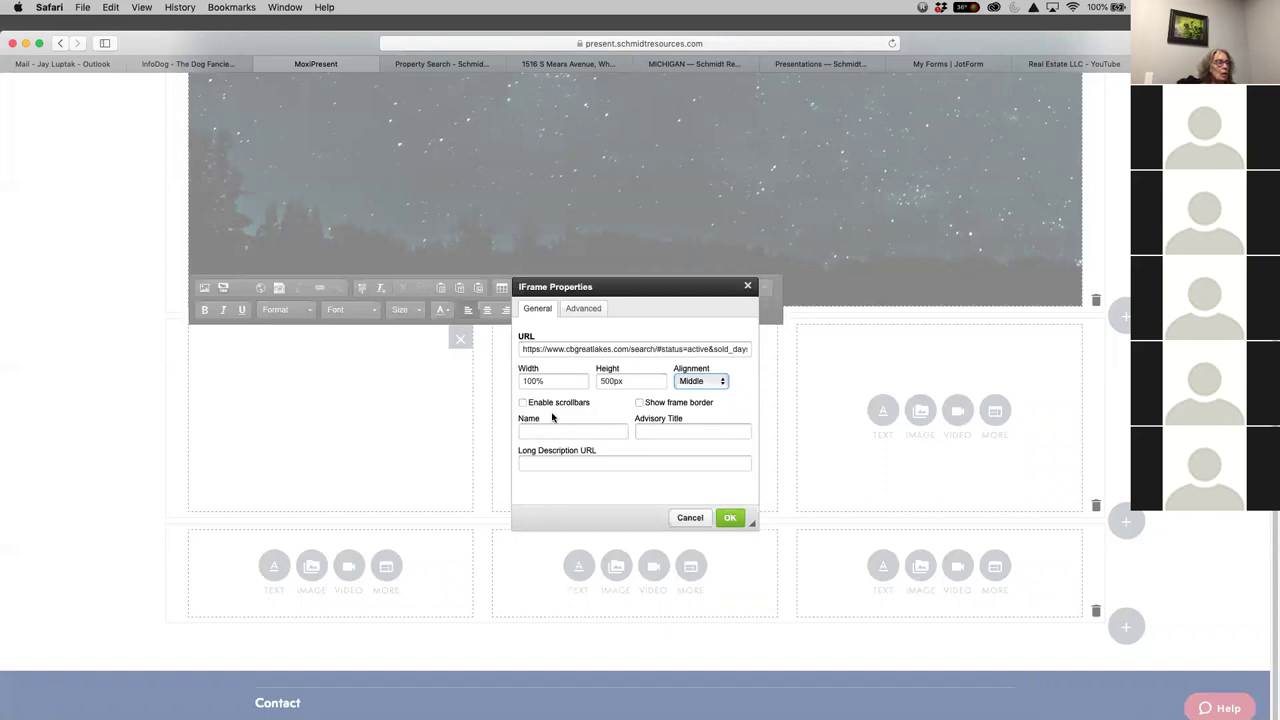
{"action": "left_click", "coordinate": [522, 402]}
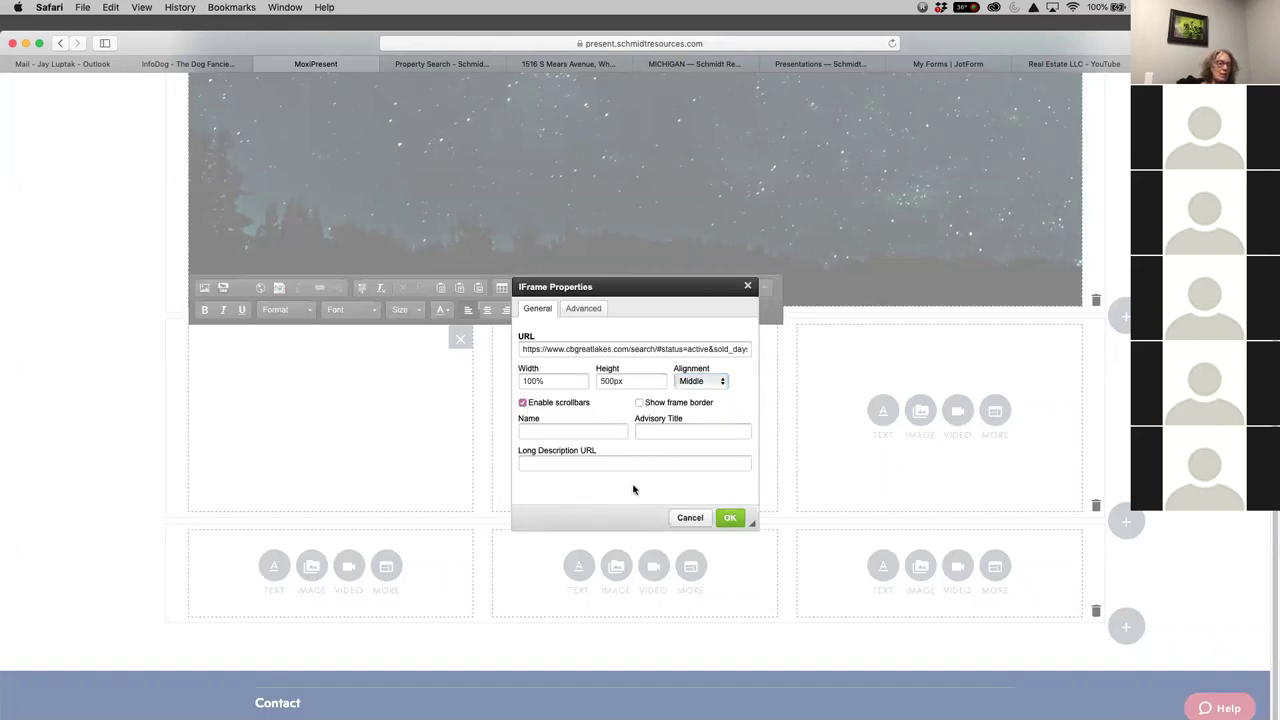
{"action": "left_click", "coordinate": [730, 517]}
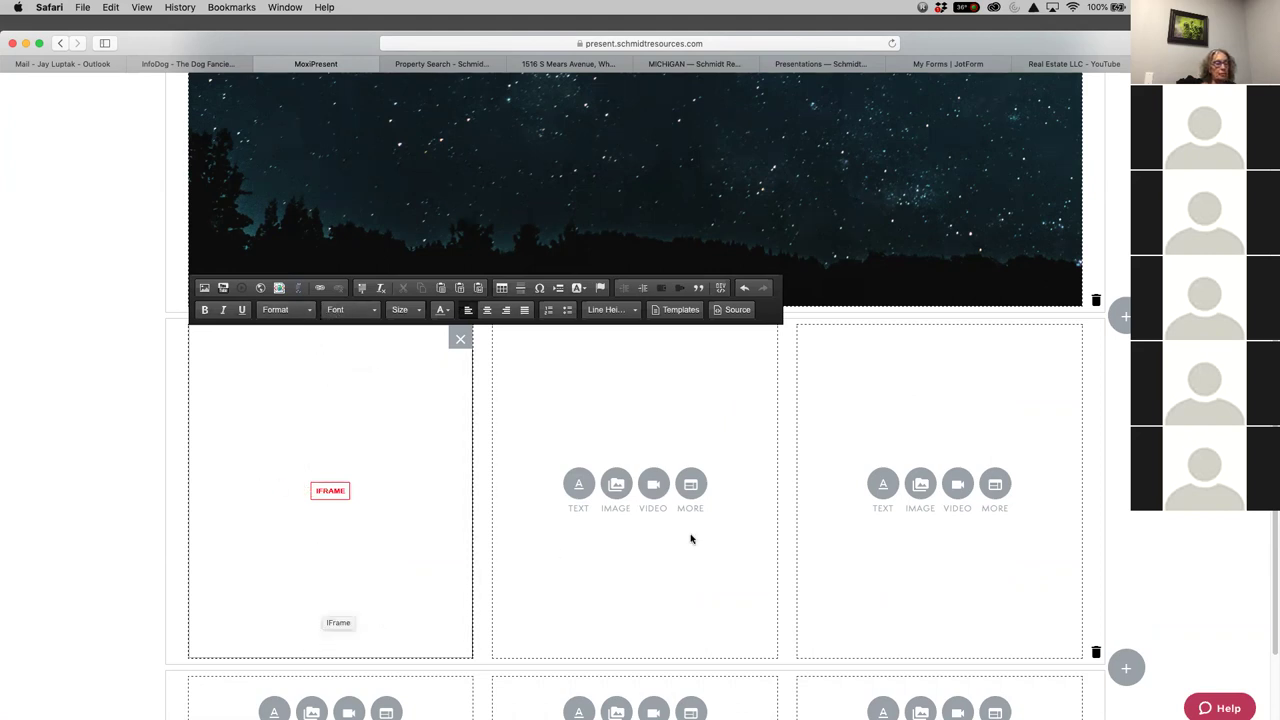
Start a middle-cell frame with the pasted listings search URL, width 100% and height 50px
{"action": "left_click", "coordinate": [689, 484]}
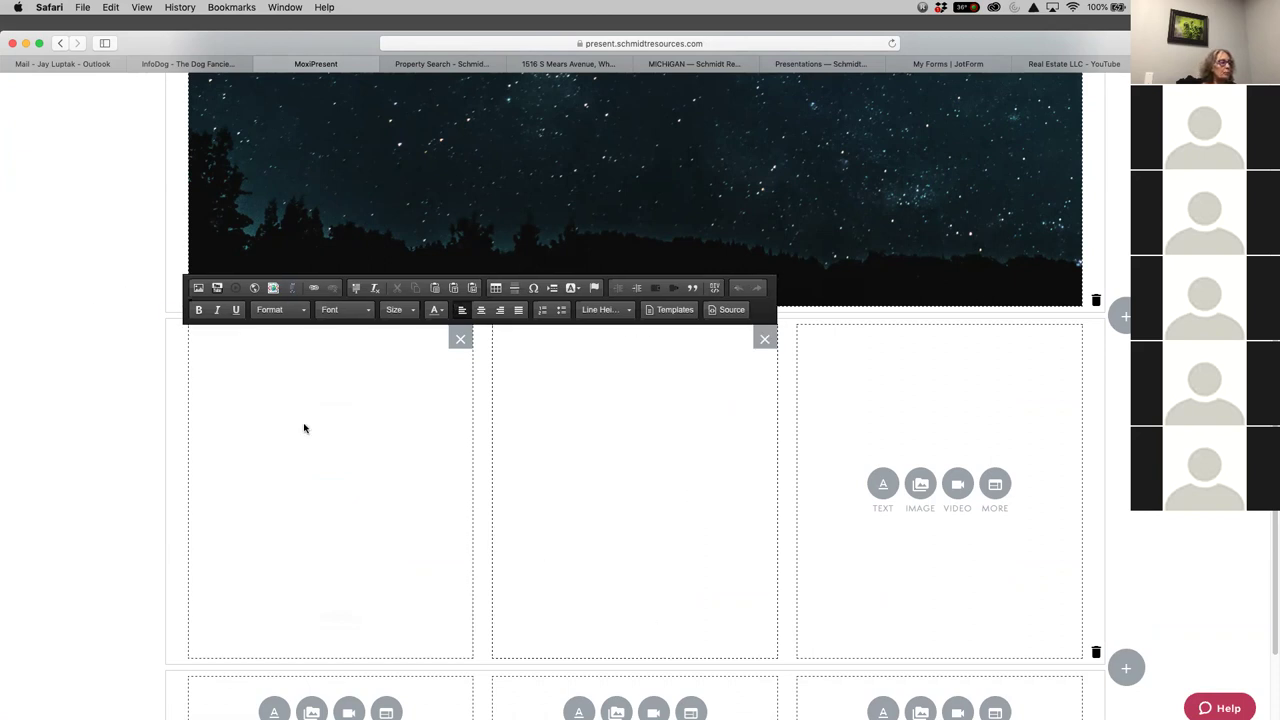
{"action": "left_click", "coordinate": [254, 289]}
{"action": "right_click", "coordinate": [562, 349]}
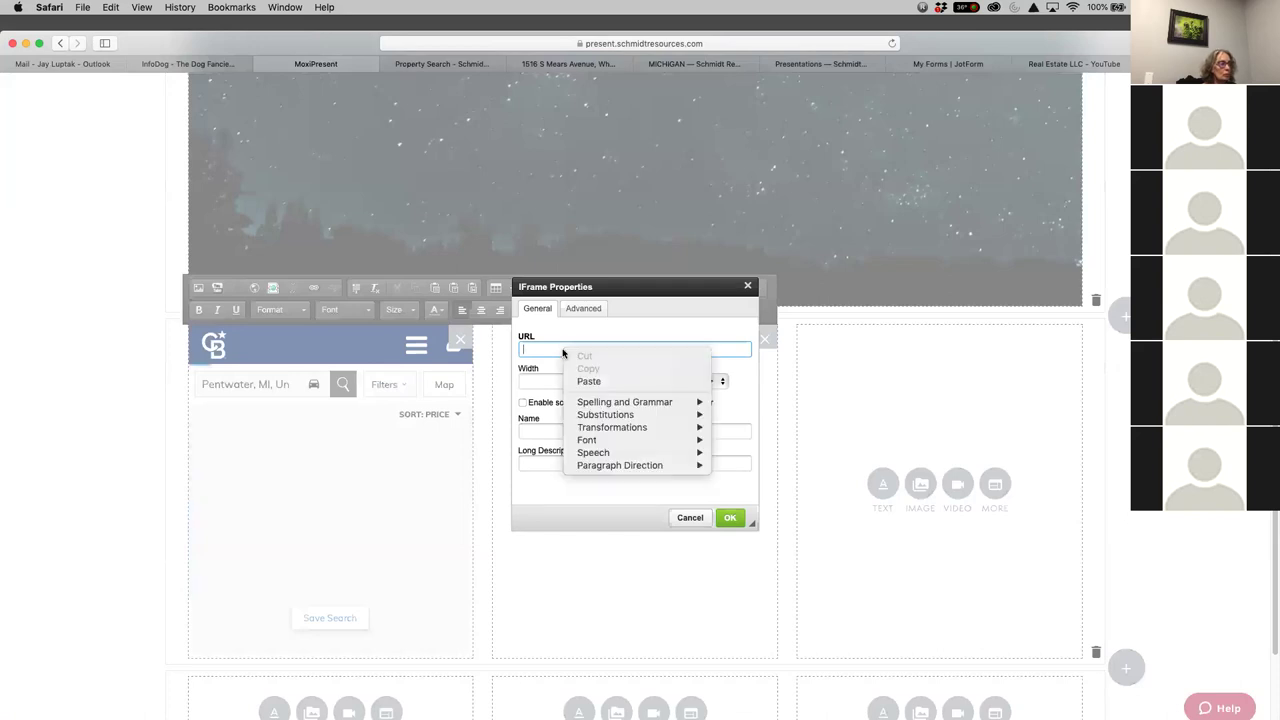
{"action": "left_click", "coordinate": [586, 374]}
{"action": "left_click", "coordinate": [542, 382]}
{"action": "type", "text": "100"}
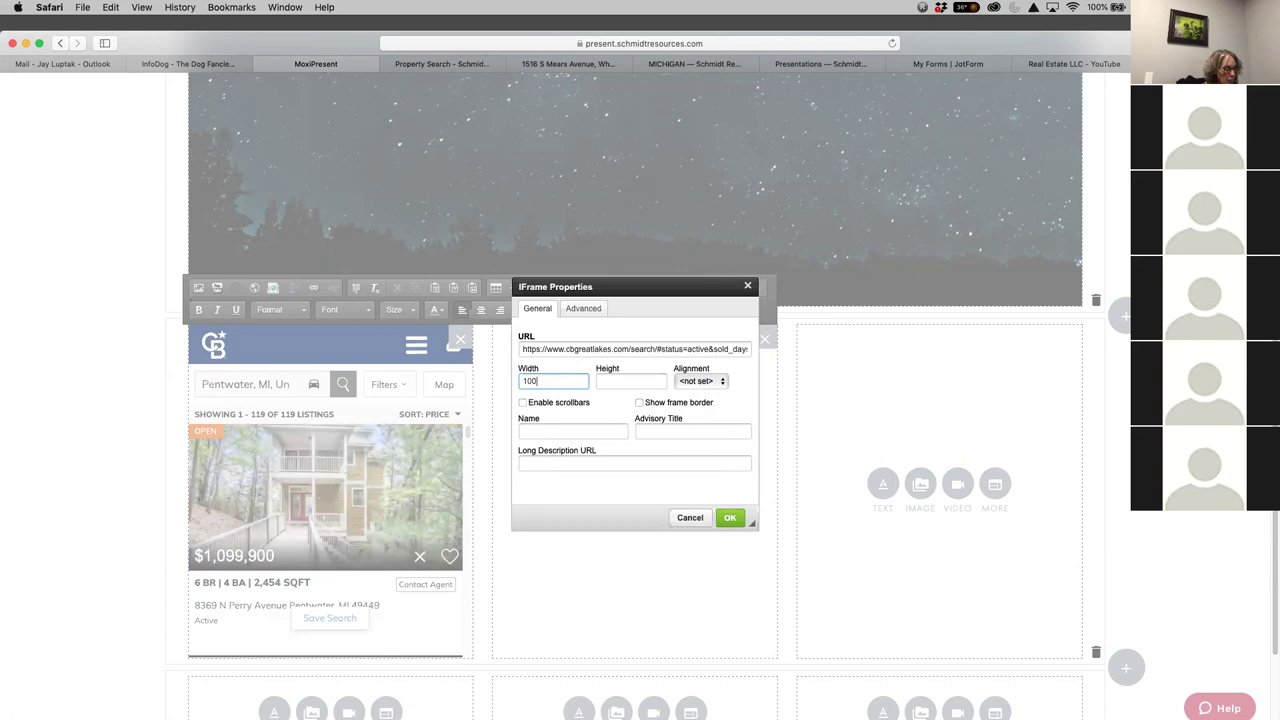
{"action": "key", "text": "Tab"}
{"action": "type", "text": "5"}
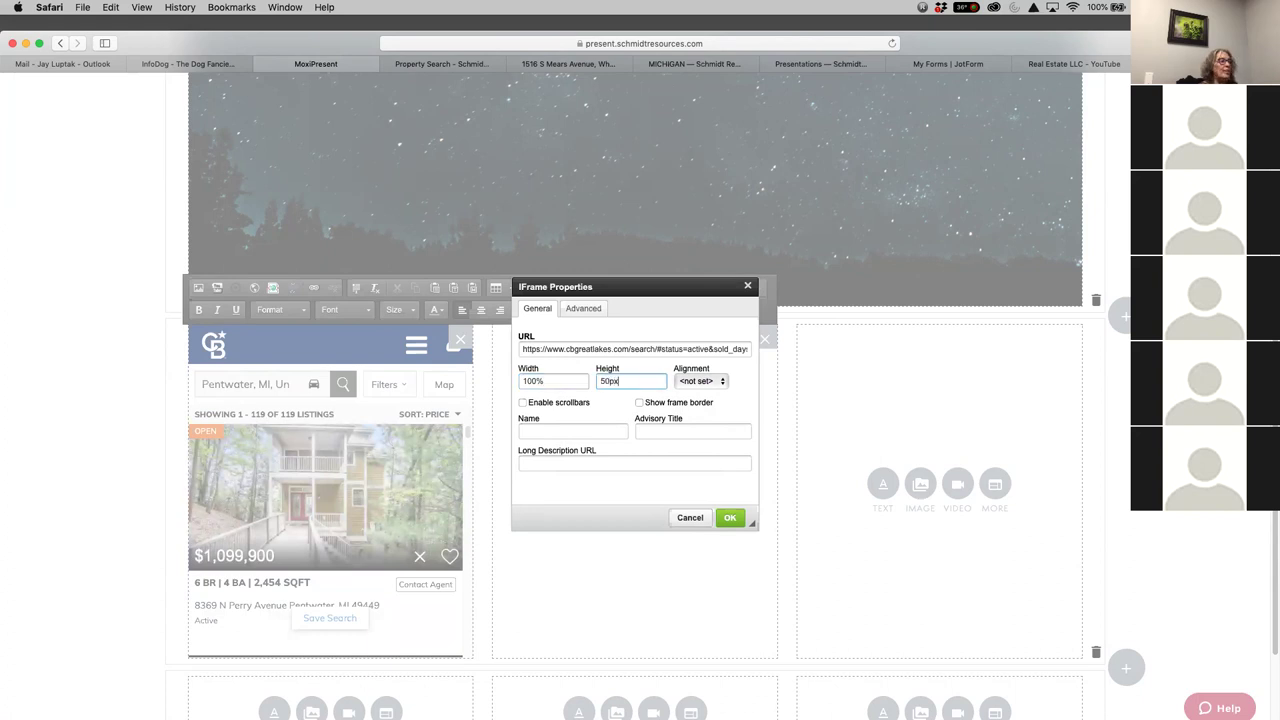
Give the middle-cell frame Middle alignment and scrollbars, and insert it
{"action": "left_click", "coordinate": [714, 379]}
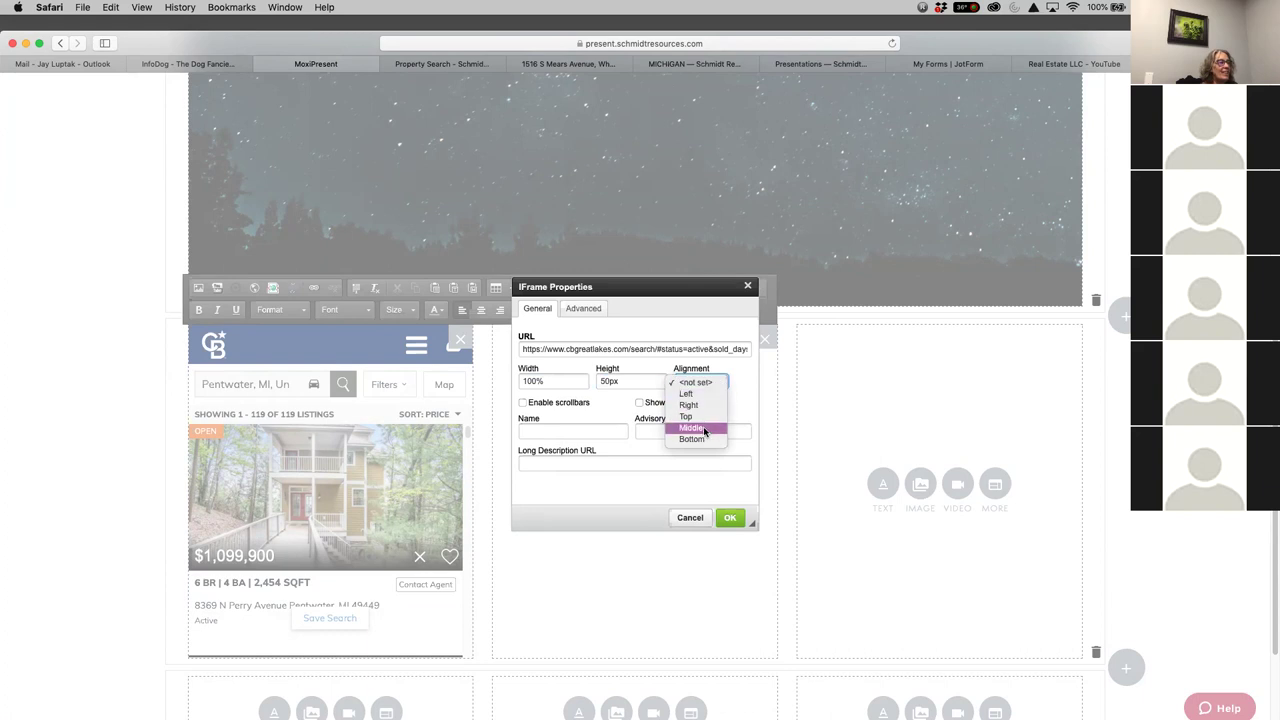
{"action": "left_click", "coordinate": [705, 430]}
{"action": "left_click", "coordinate": [522, 402]}
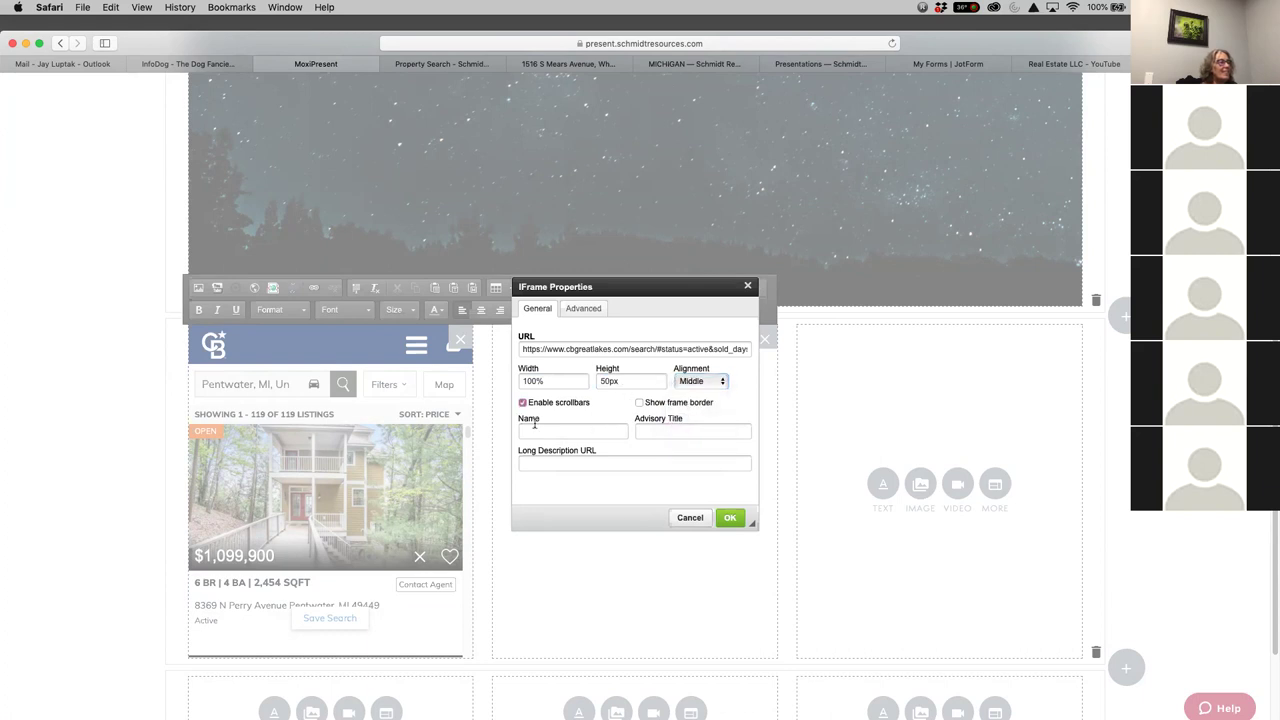
{"action": "left_click", "coordinate": [738, 520]}
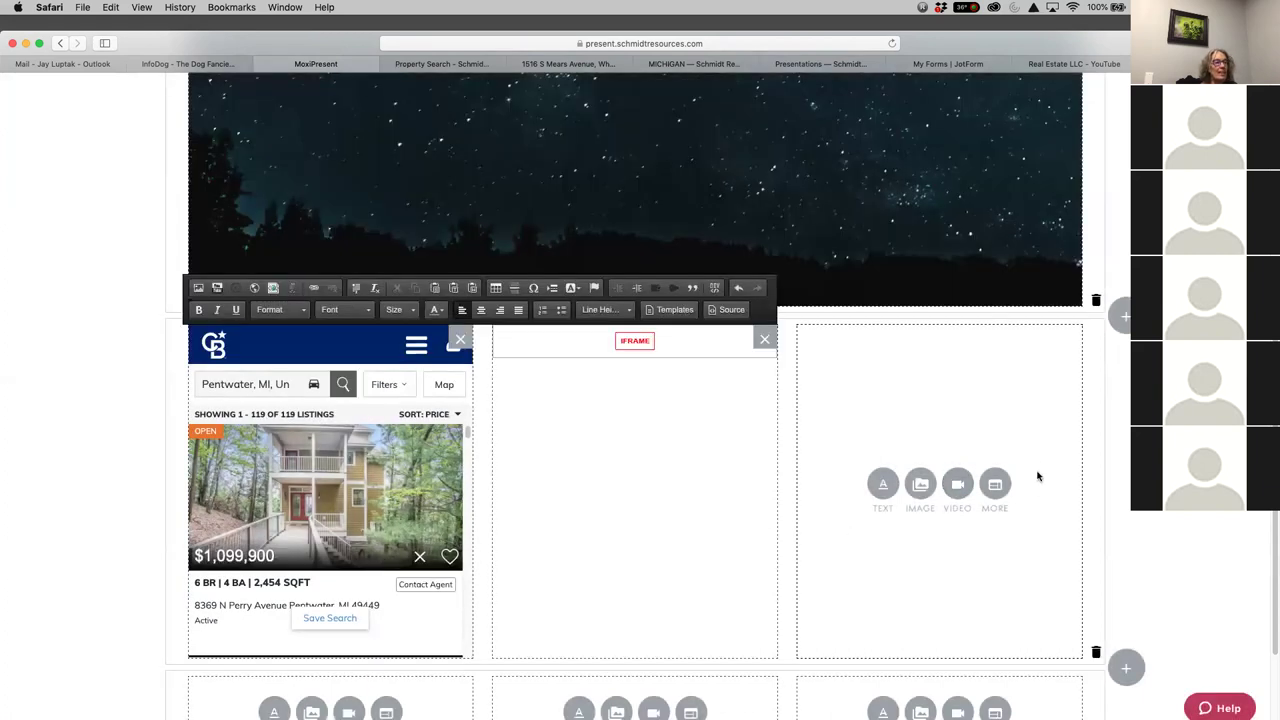
{"action": "left_click", "coordinate": [995, 484]}
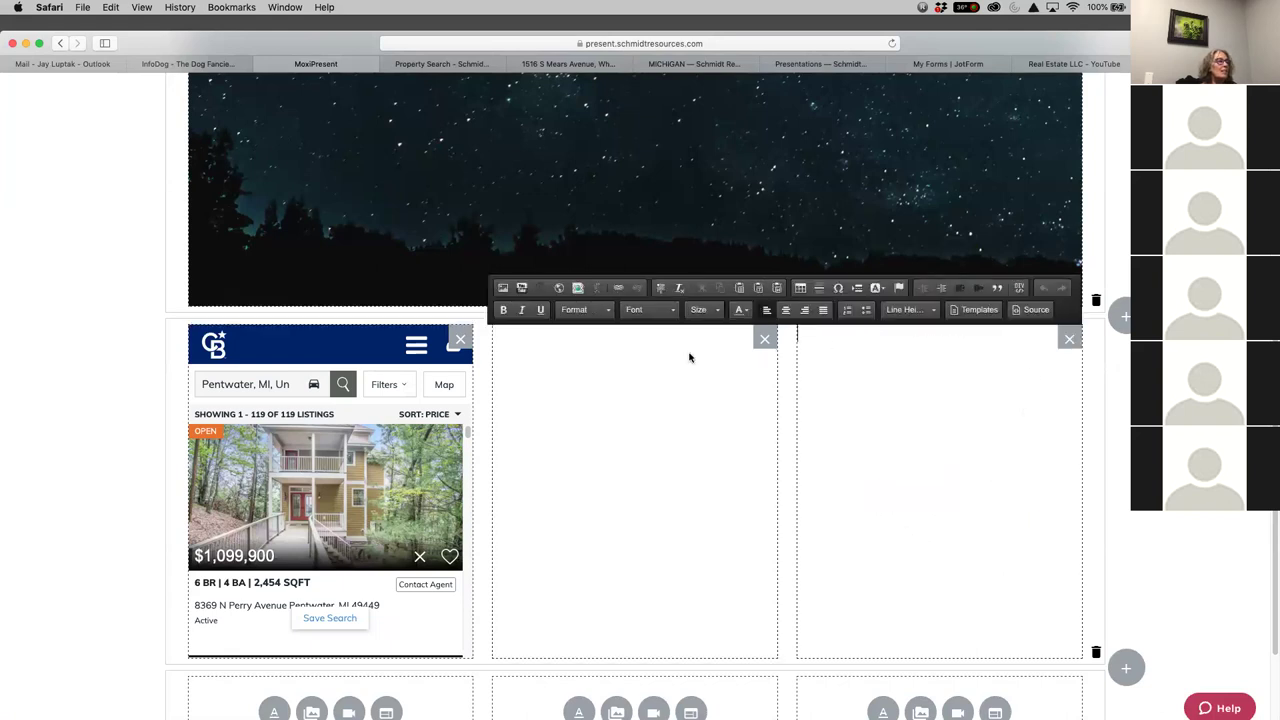
Embed the cbgreatlakes.com search frame in the right column: 100% wide, 500px tall, Middle-aligned, scrollbars on
{"action": "left_click", "coordinate": [453, 344]}
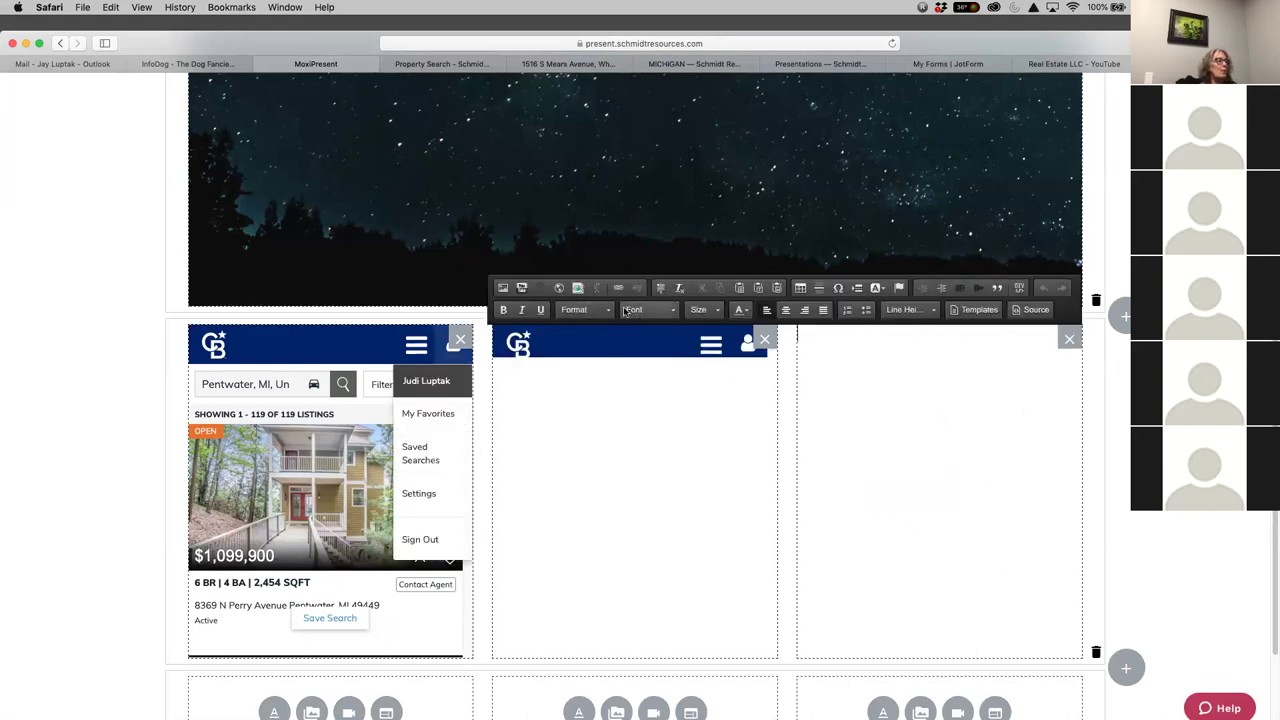
{"action": "left_click", "coordinate": [559, 288]}
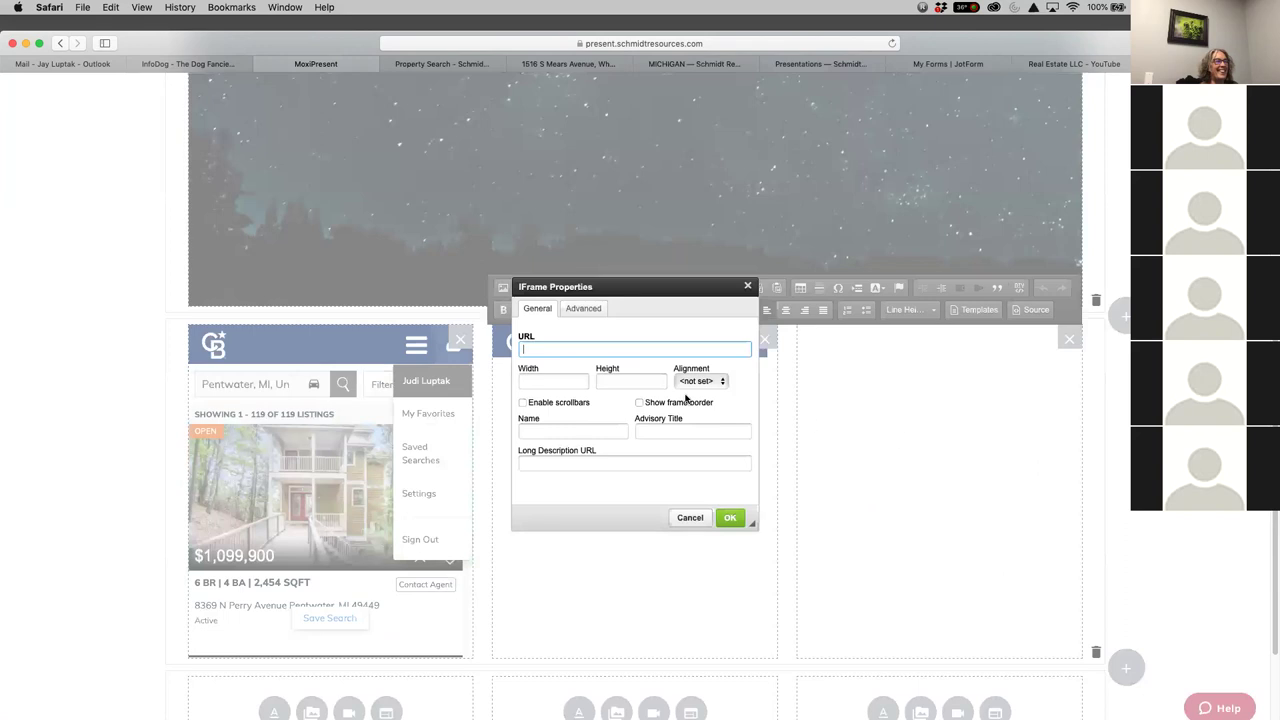
{"action": "right_click", "coordinate": [571, 352]}
{"action": "left_click", "coordinate": [582, 379]}
{"action": "left_click", "coordinate": [575, 381]}
{"action": "type", "text": "100"}
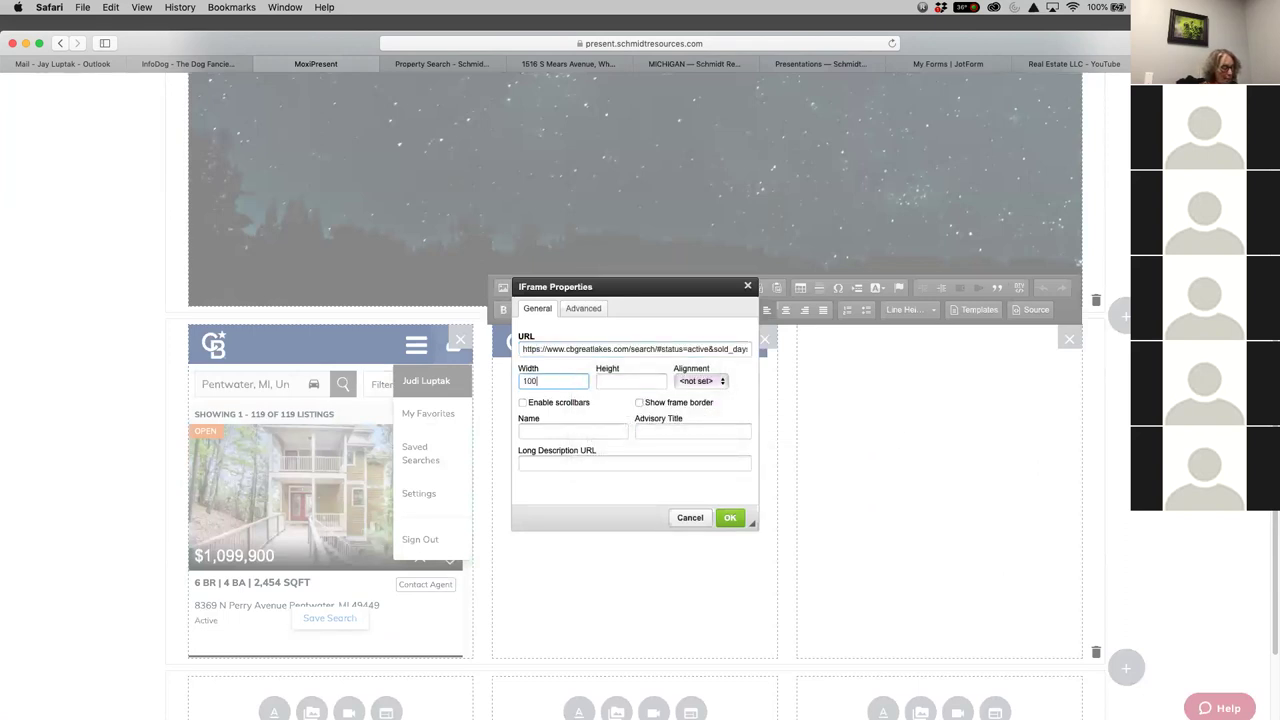
{"action": "left_click", "coordinate": [630, 381]}
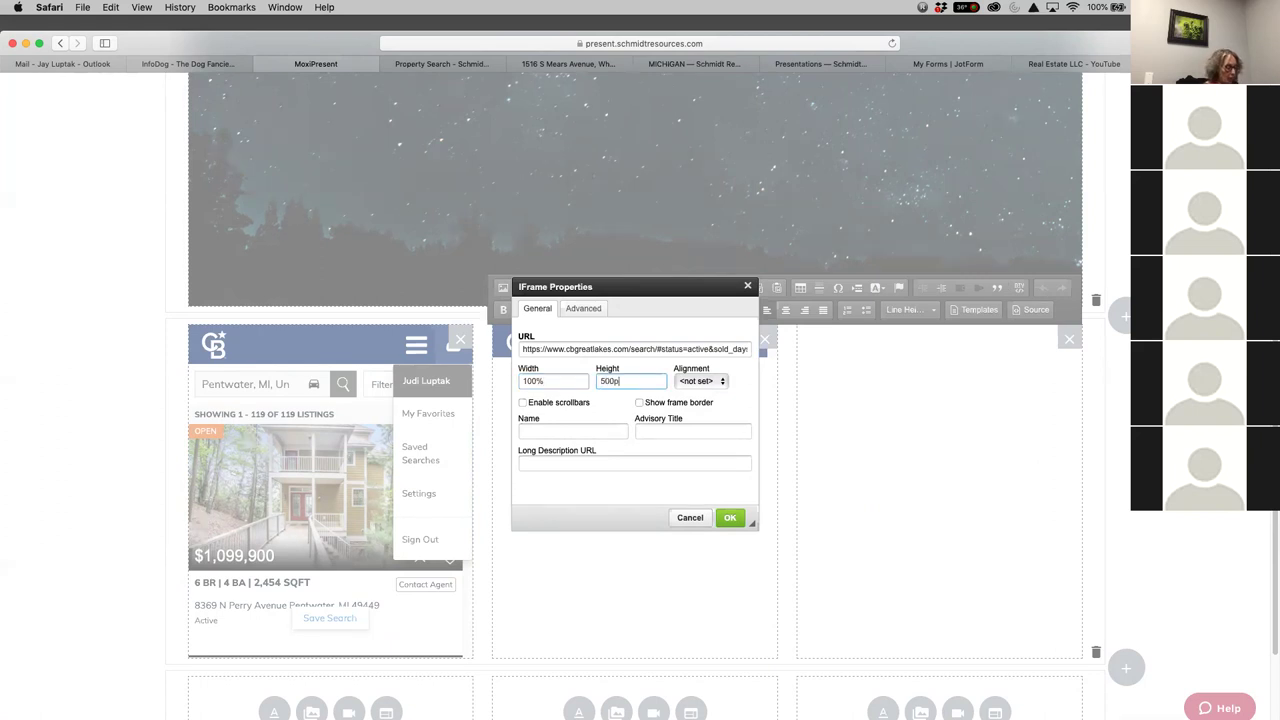
{"action": "left_click", "coordinate": [711, 381]}
{"action": "left_click", "coordinate": [689, 428]}
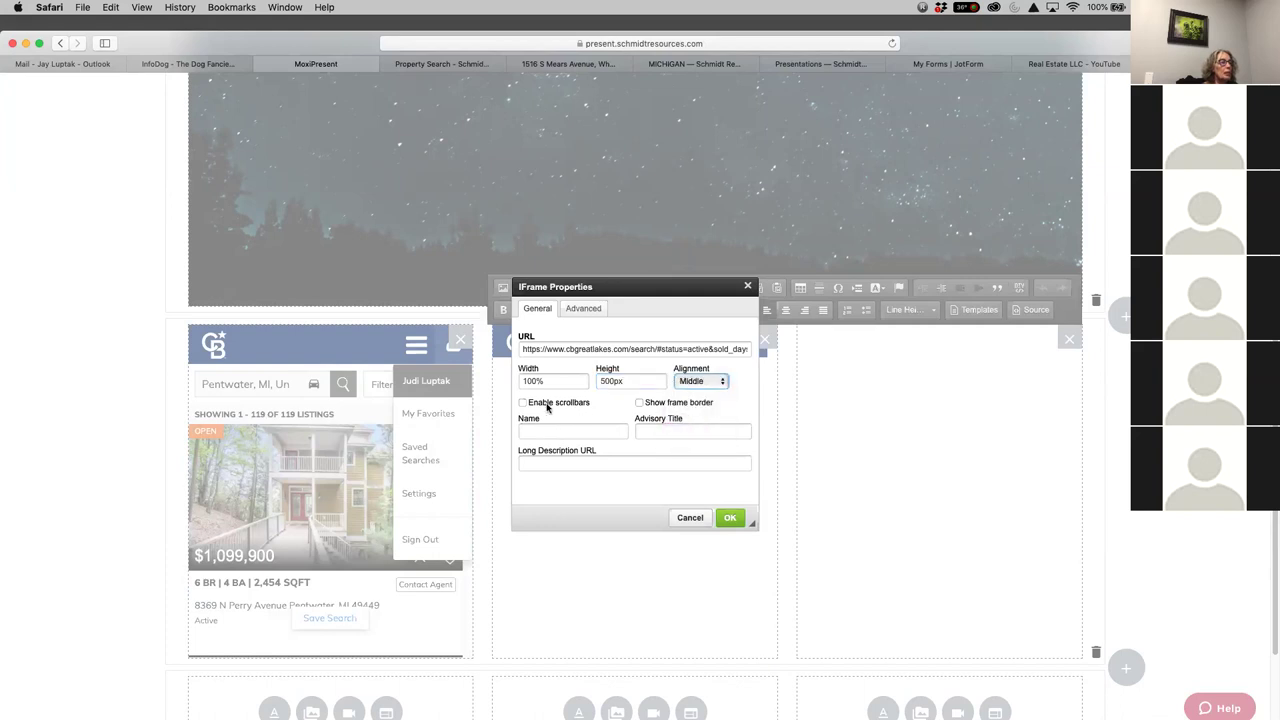
{"action": "left_click", "coordinate": [523, 403]}
{"action": "left_click", "coordinate": [730, 517]}
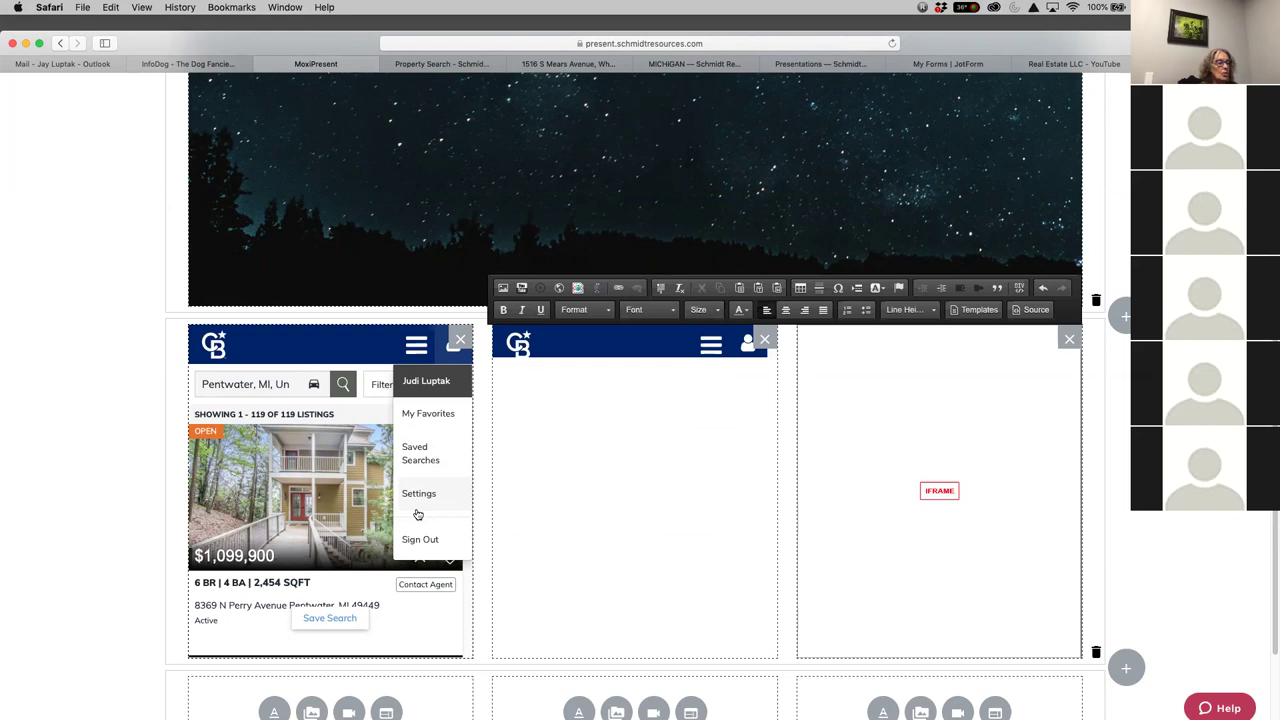
{"action": "left_click", "coordinate": [831, 546]}
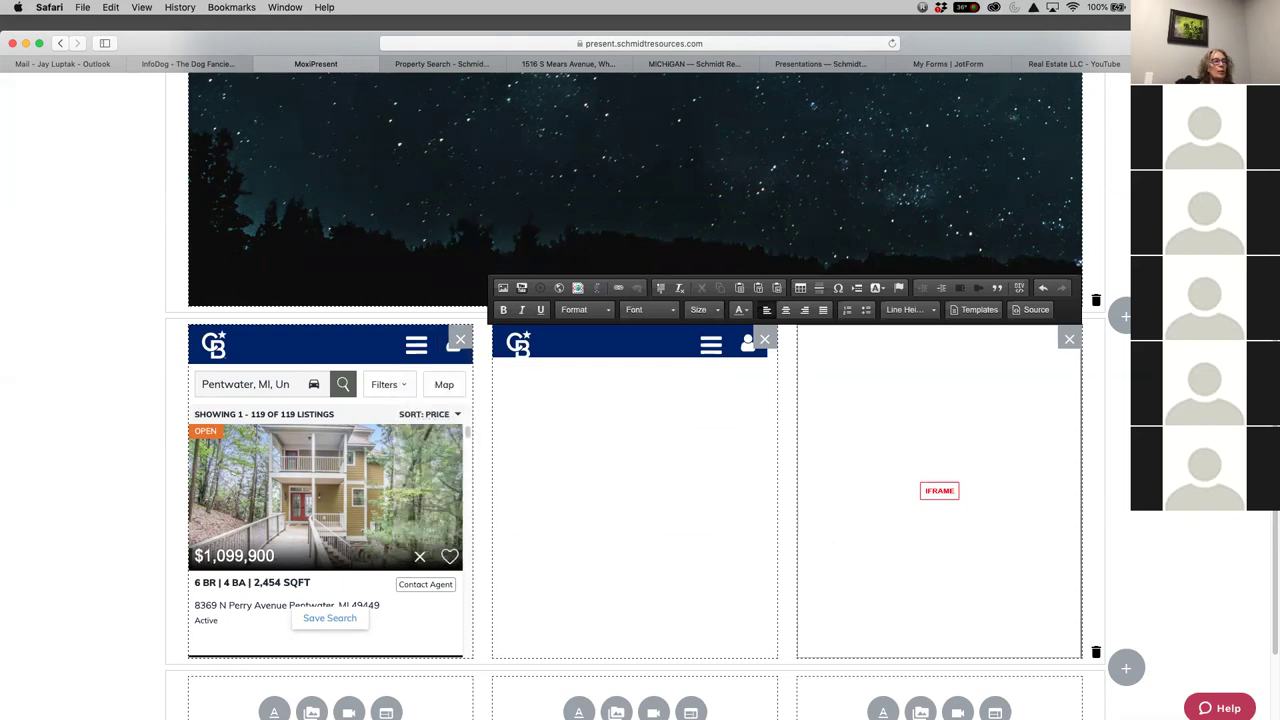
Add a three-module row and type HOMES FOR SALE IN PENTWATER in its first column
{"action": "left_click", "coordinate": [1125, 316]}
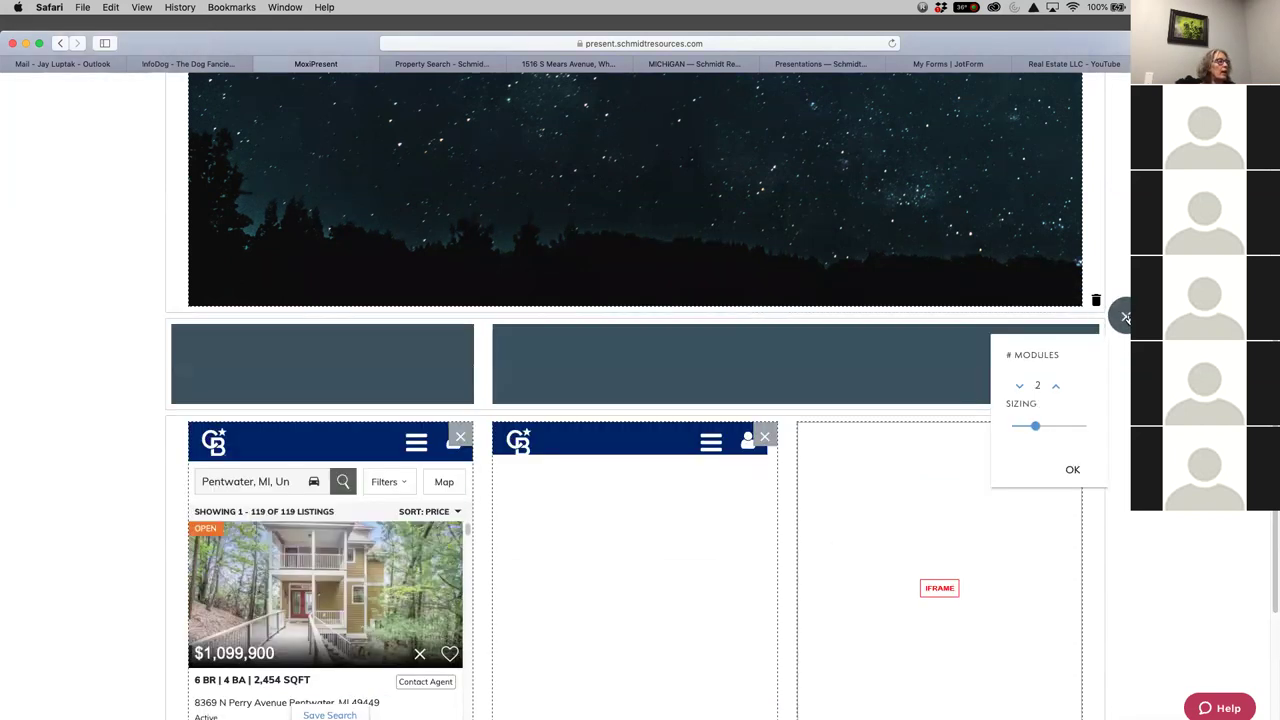
{"action": "left_click", "coordinate": [1055, 385]}
{"action": "left_click", "coordinate": [1072, 469]}
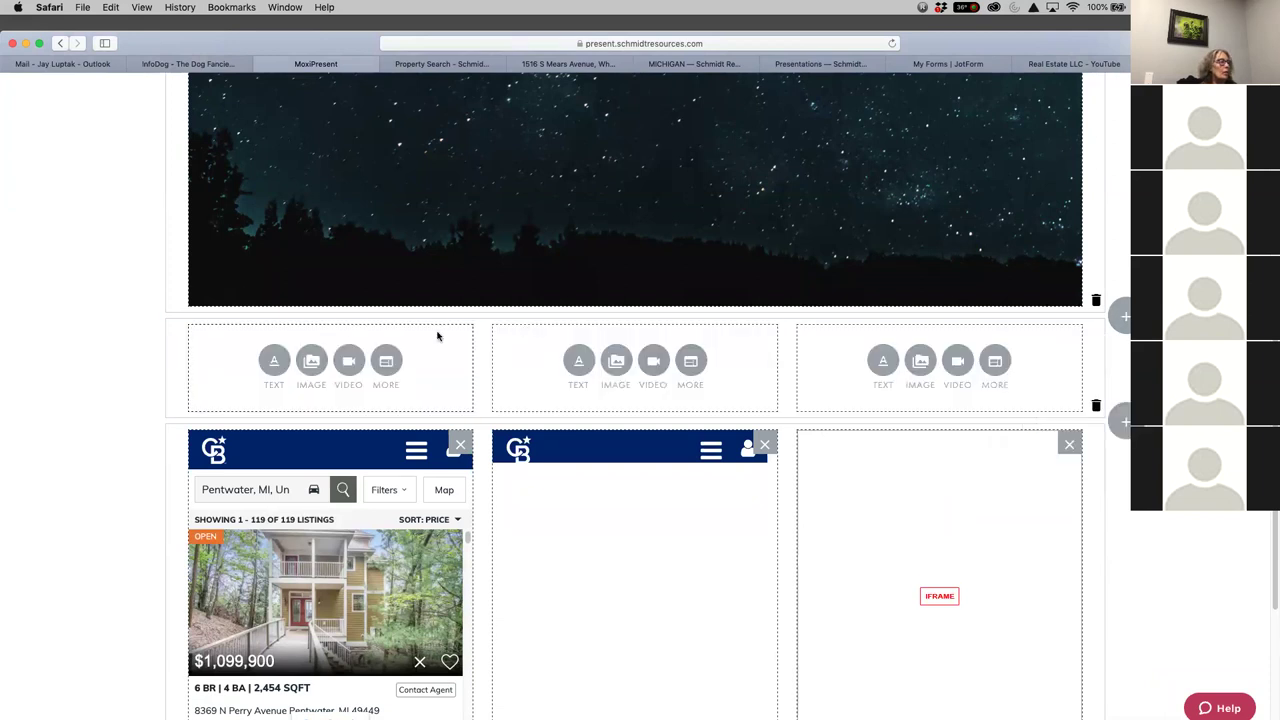
{"action": "left_click", "coordinate": [272, 362]}
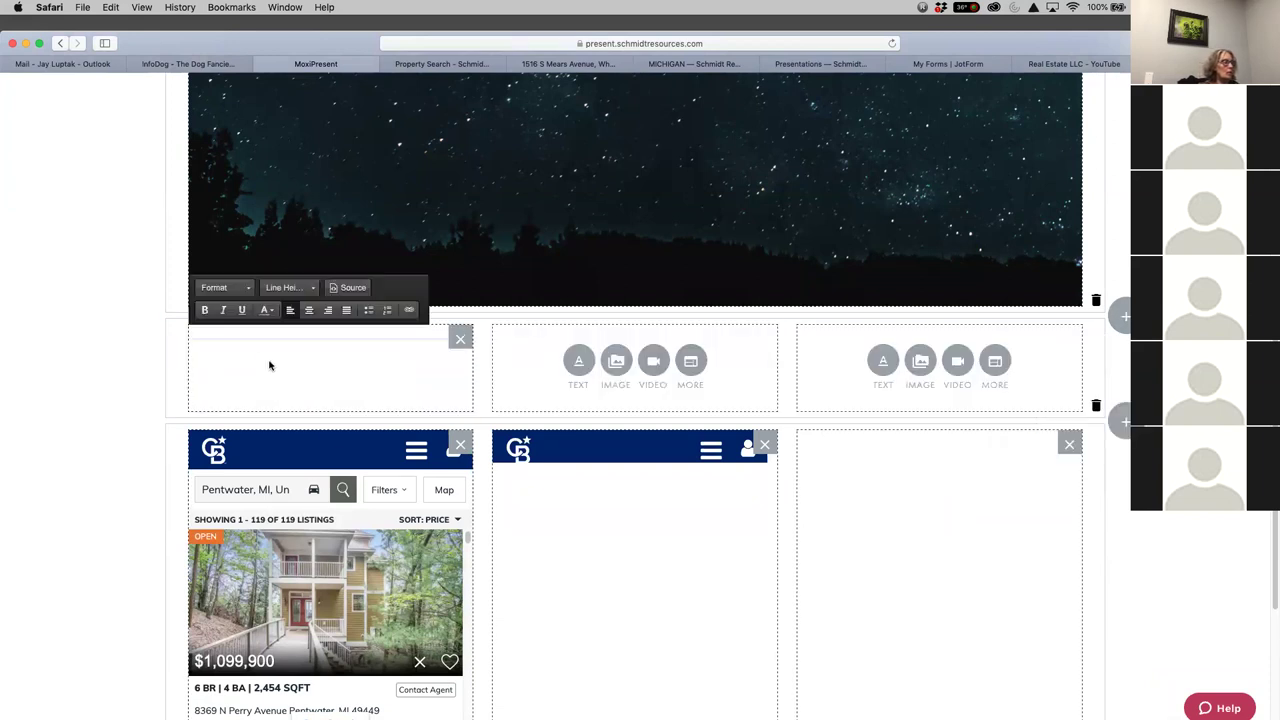
{"action": "type", "text": "HOM"}
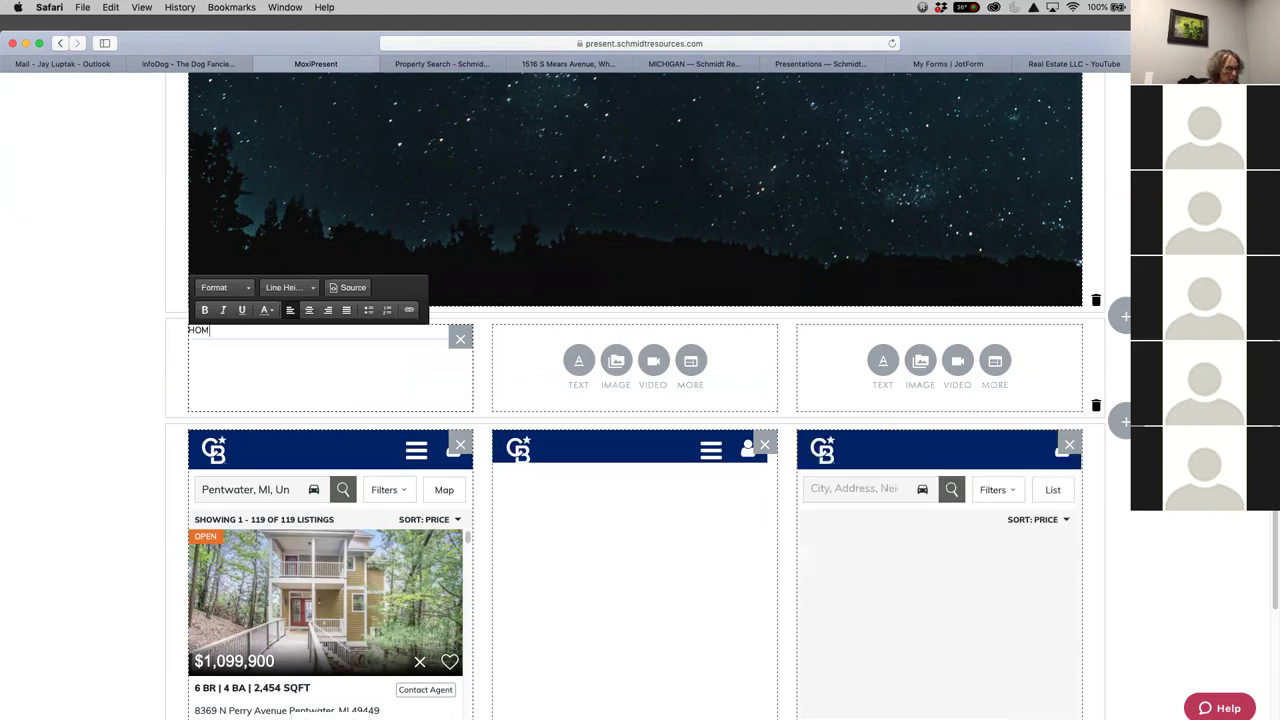
{"action": "type", "text": "ES FOR SALE IN PE"}
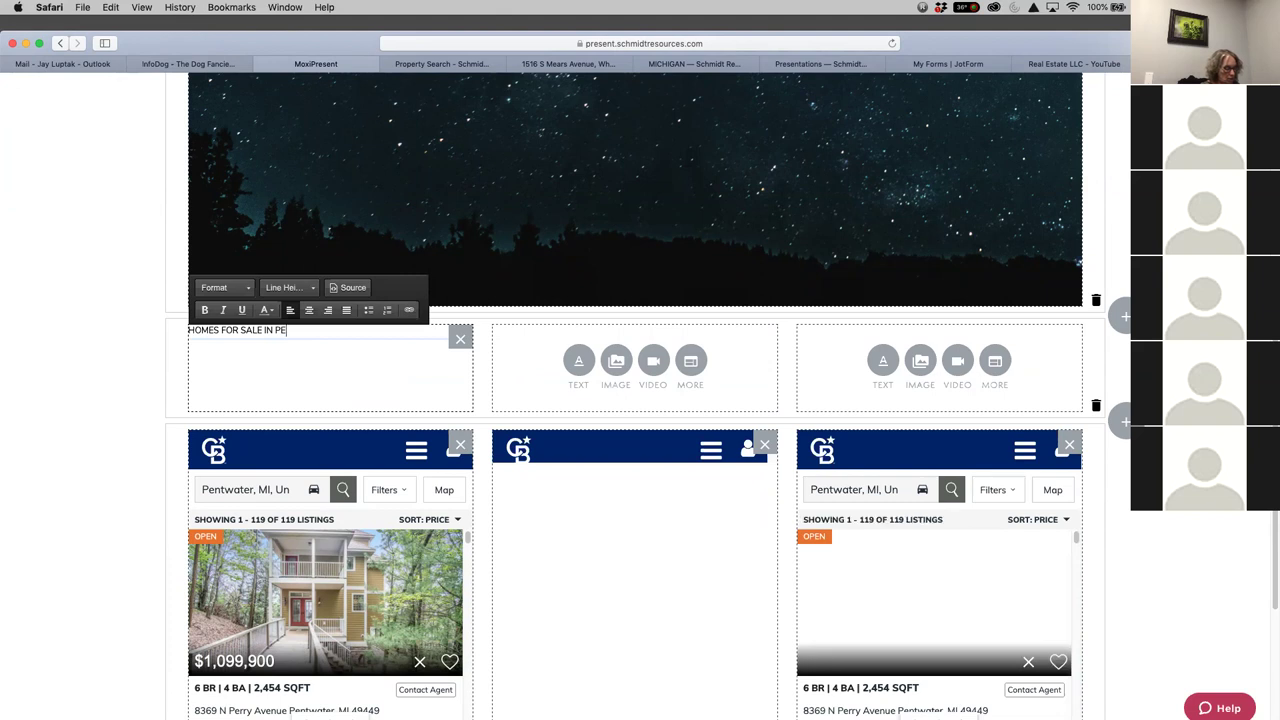
{"action": "type", "text": "NTWATER"}
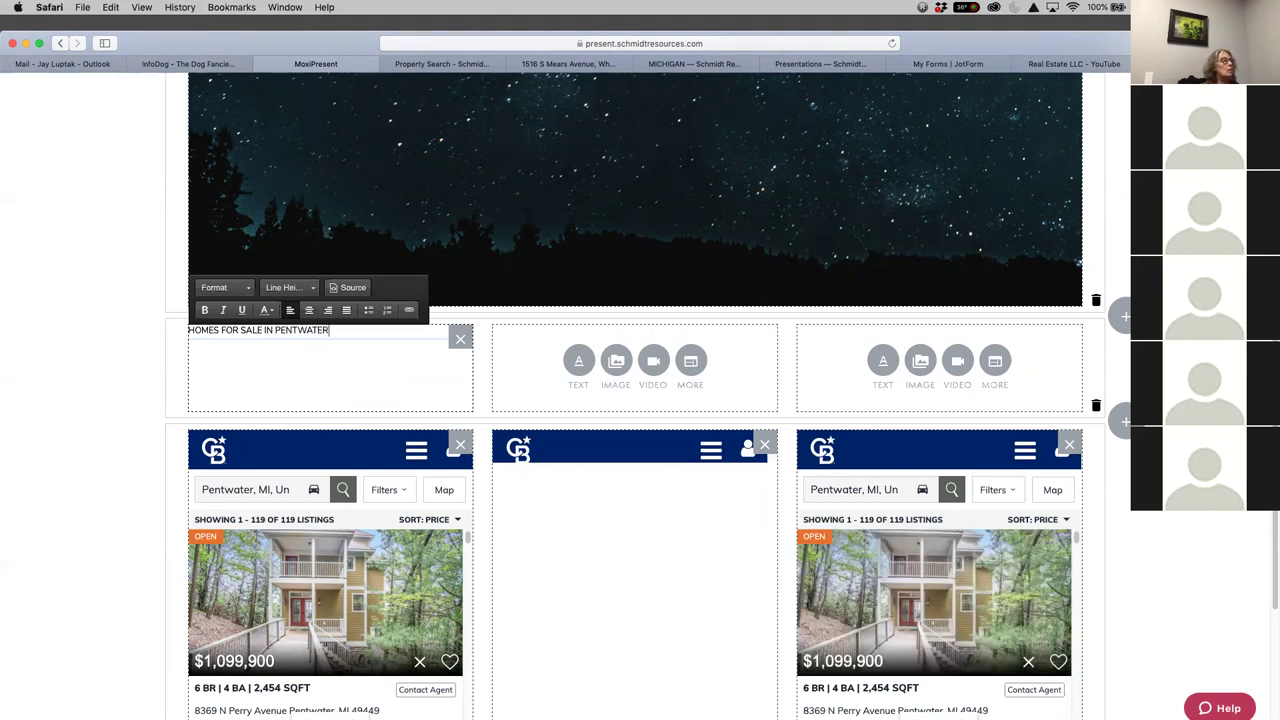
Format the first-column heading as Medium Text, give it a colour, and centre it
{"action": "left_click_drag", "start_coordinate": [337, 330], "coordinate": [180, 331]}
{"action": "left_click", "coordinate": [180, 335]}
{"action": "left_click_drag", "start_coordinate": [342, 330], "coordinate": [180, 331]}
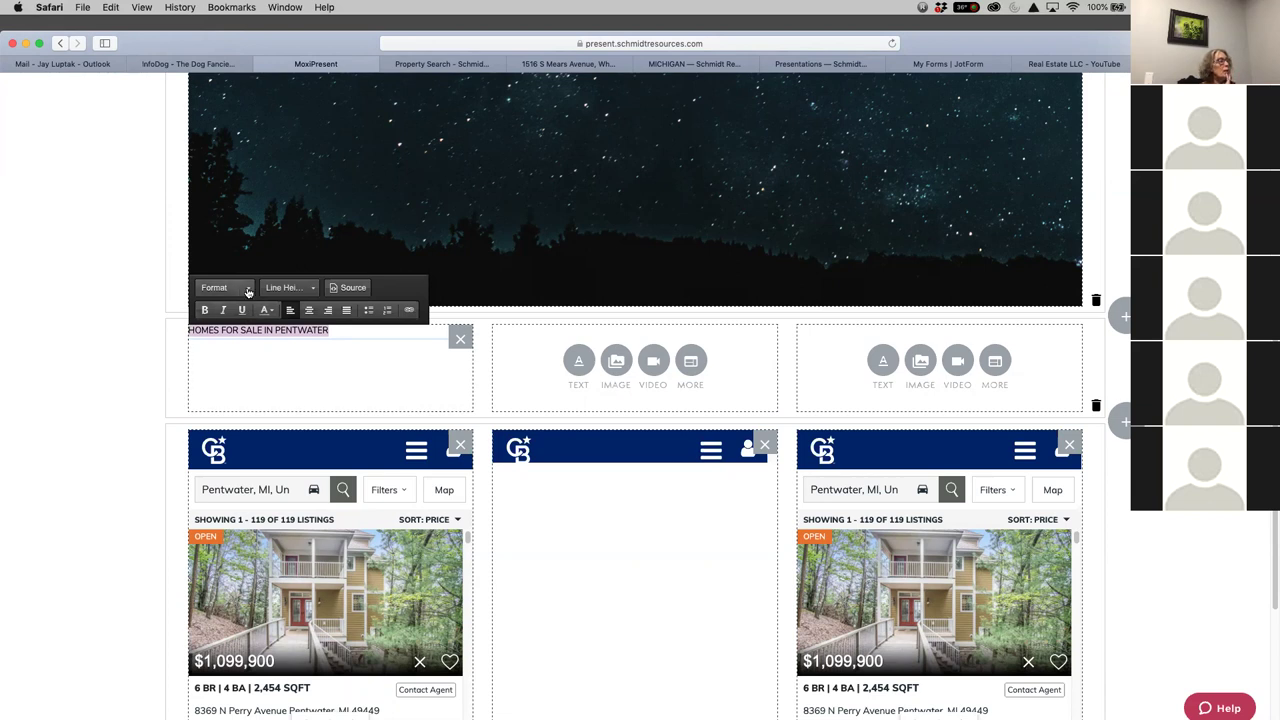
{"action": "left_click", "coordinate": [248, 289]}
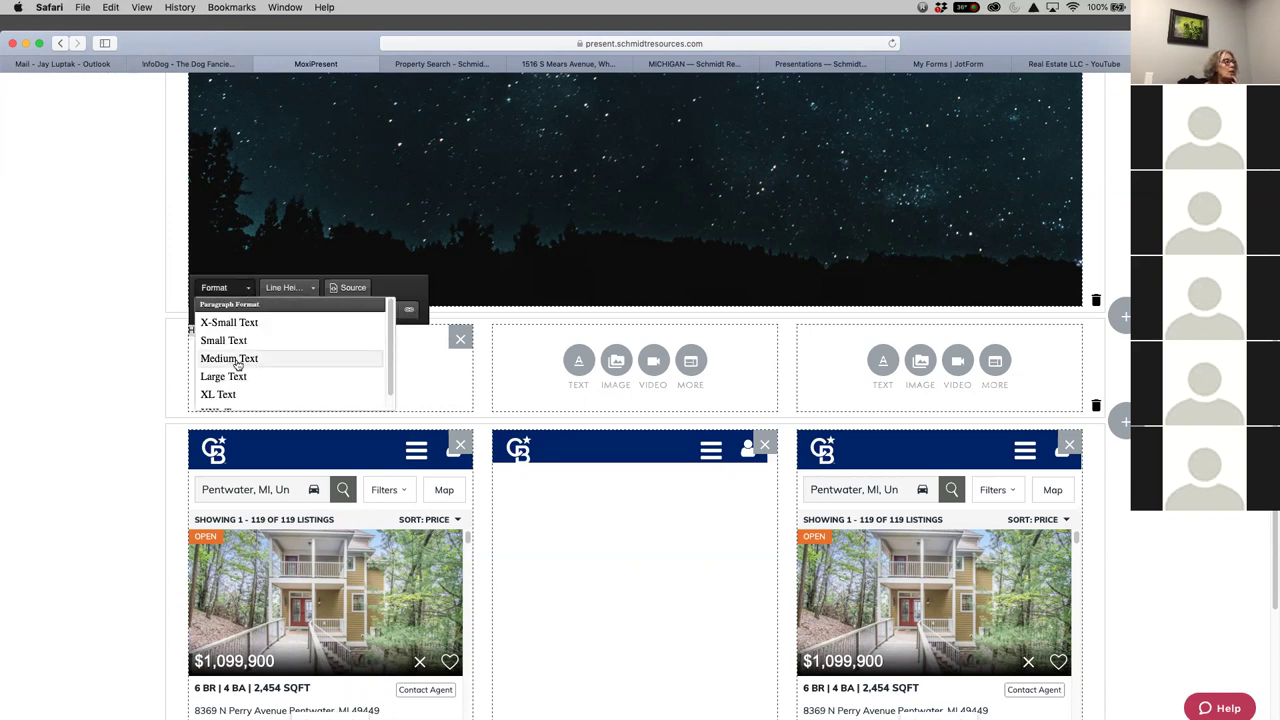
{"action": "left_click", "coordinate": [237, 359]}
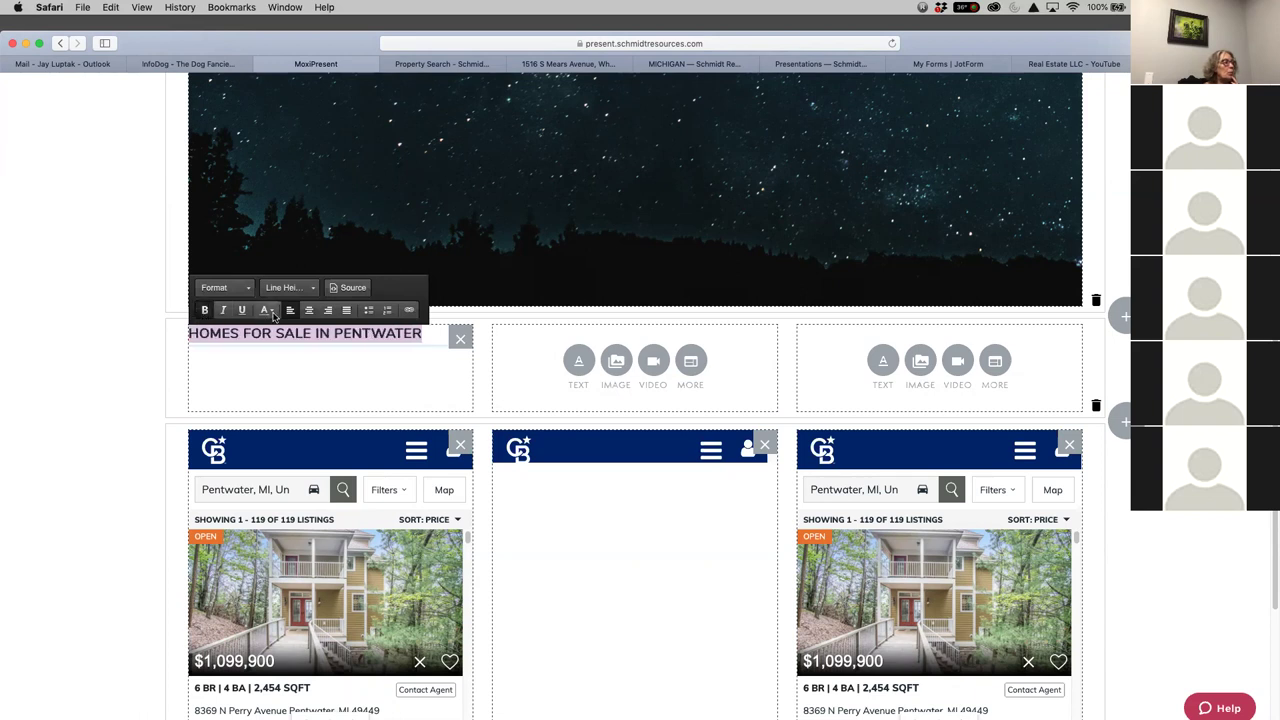
{"action": "left_click", "coordinate": [272, 312]}
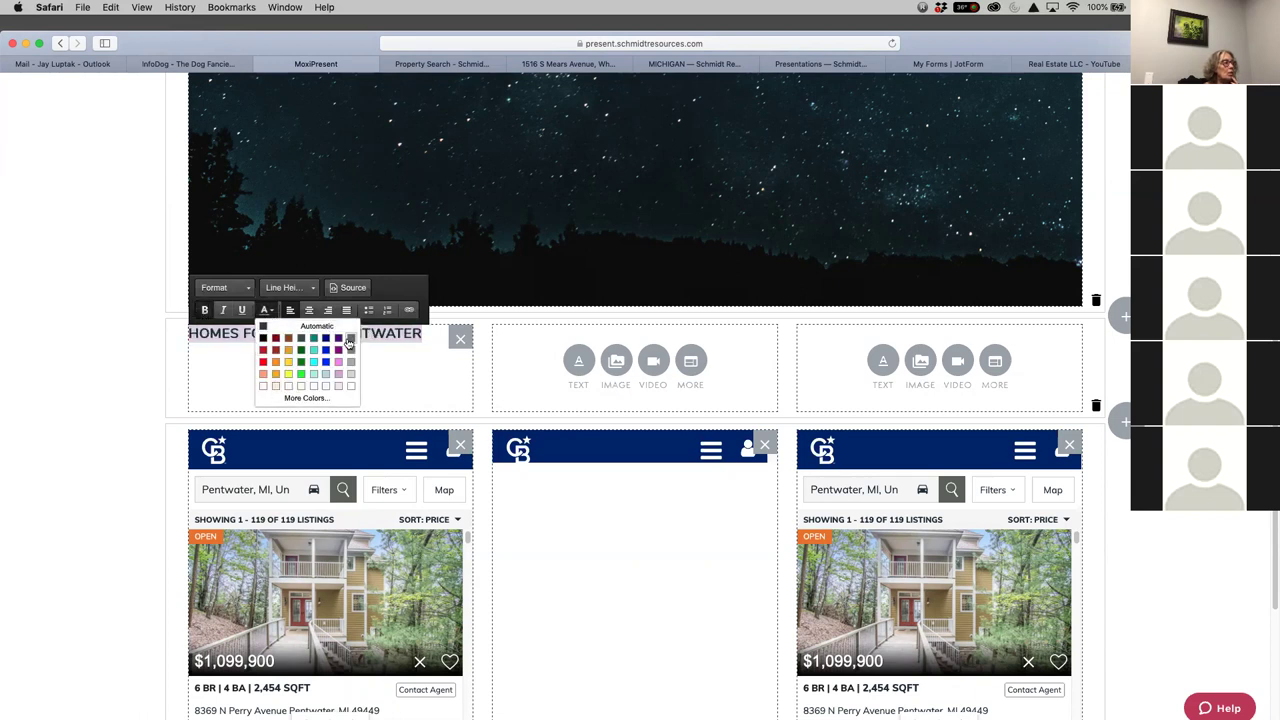
{"action": "left_click", "coordinate": [349, 343]}
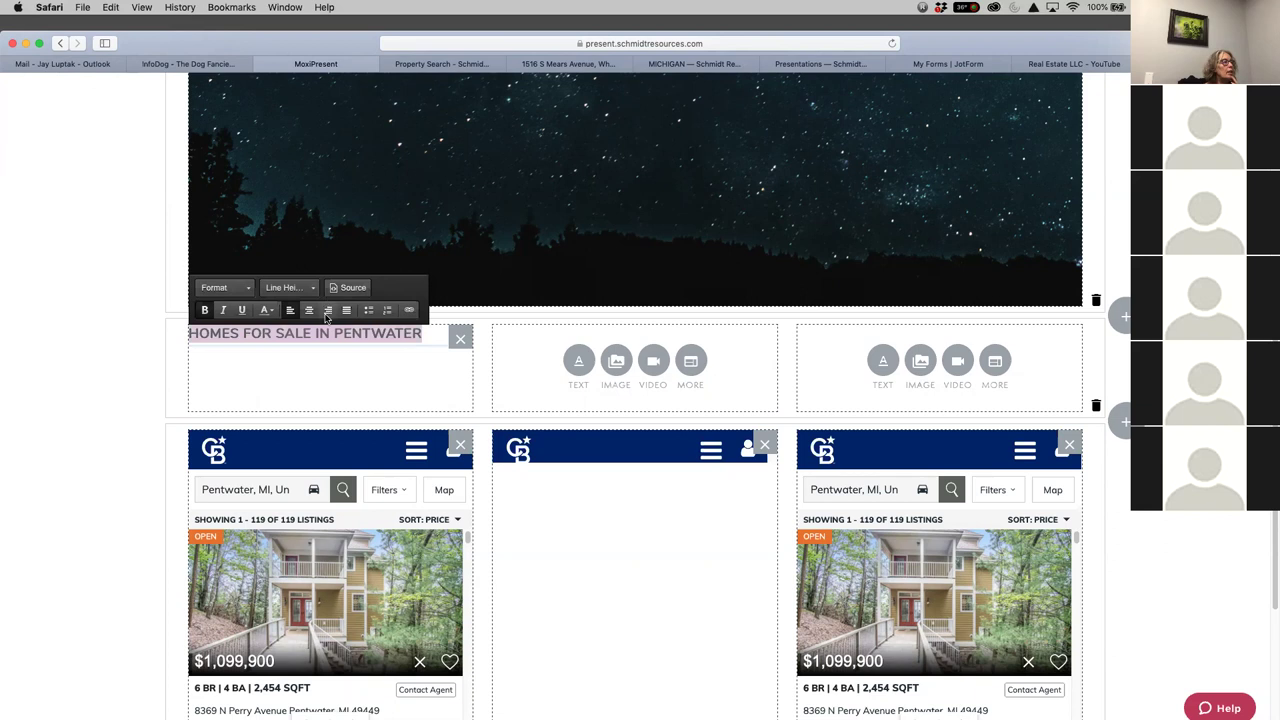
{"action": "left_click", "coordinate": [309, 310]}
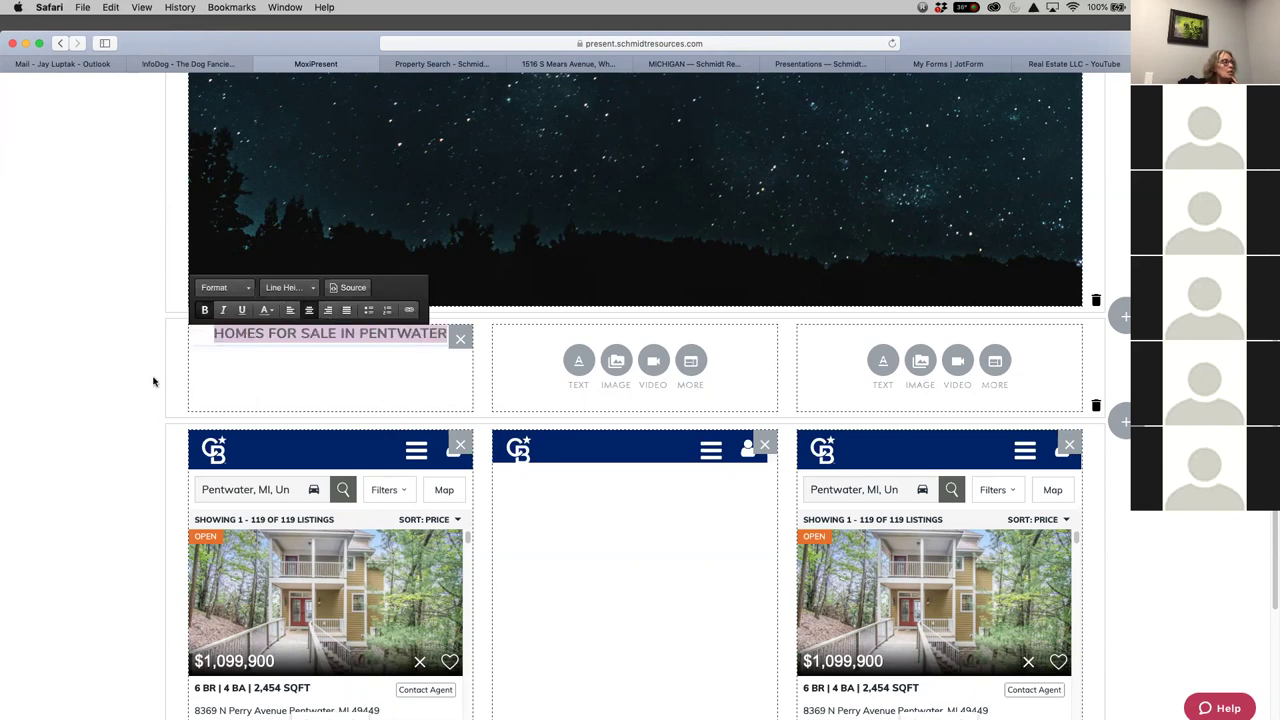
{"action": "left_click", "coordinate": [98, 351]}
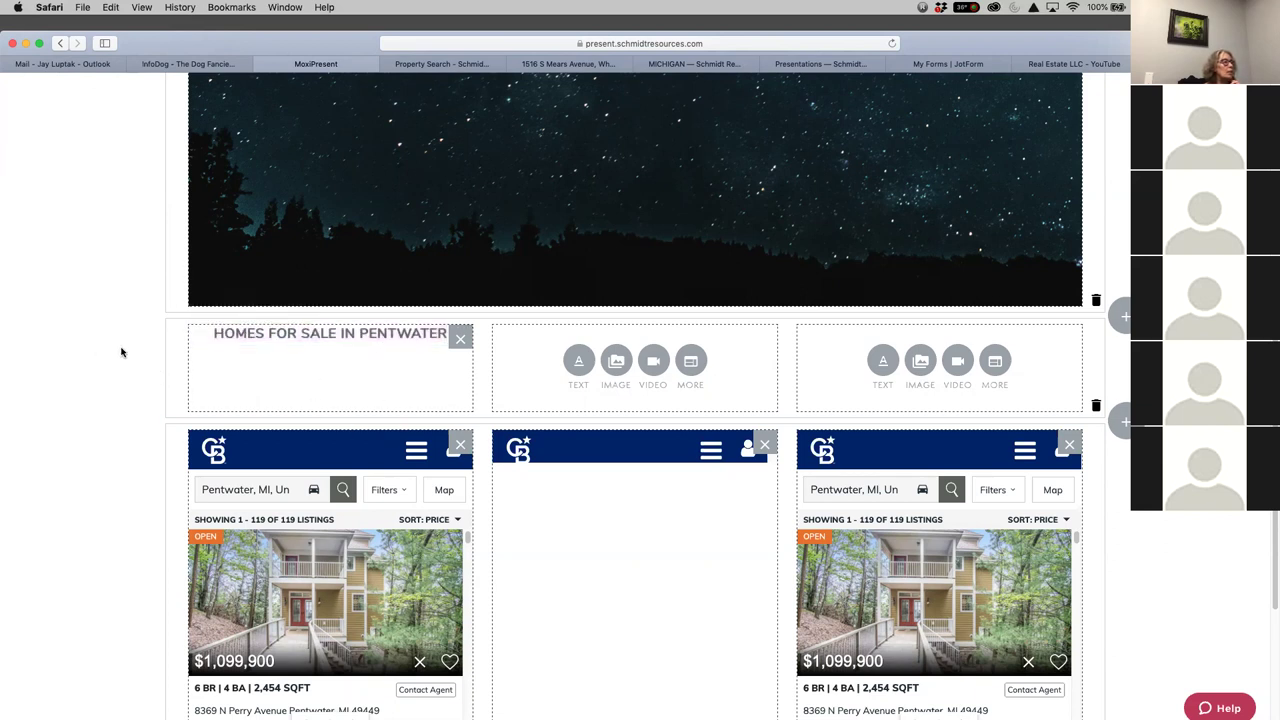
{"action": "left_click", "coordinate": [344, 336]}
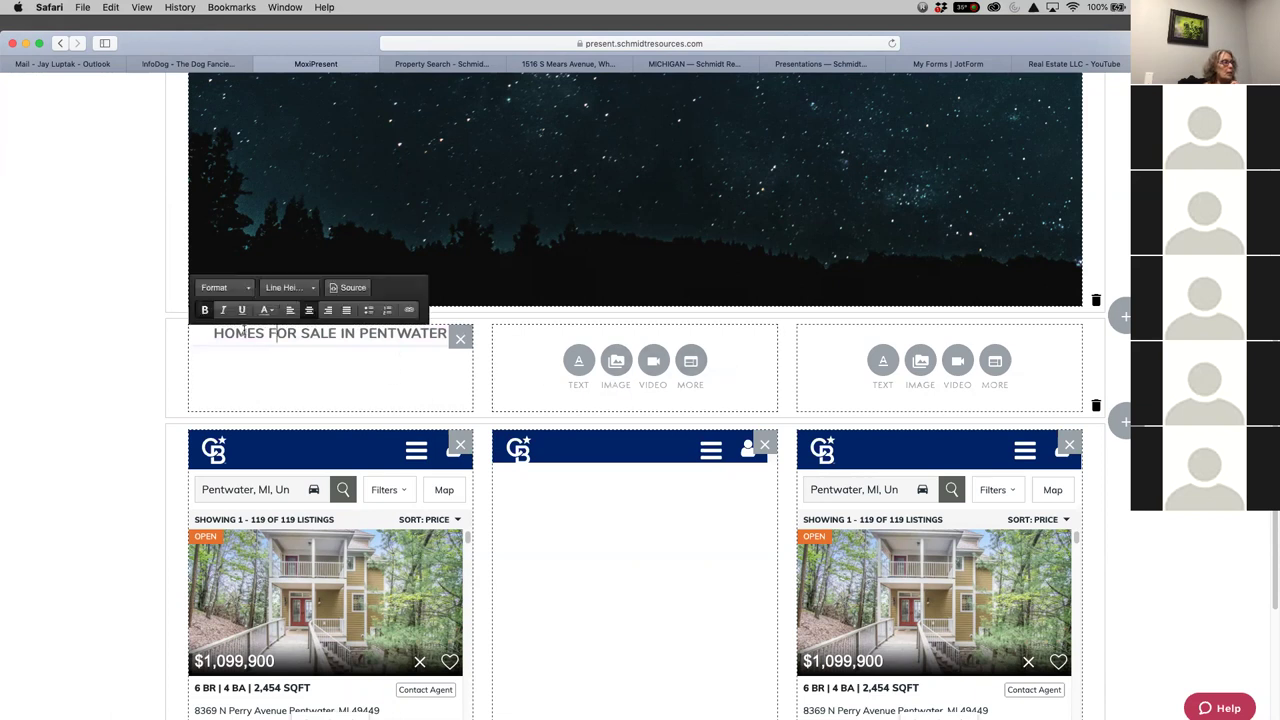
{"action": "left_click_drag", "start_coordinate": [213, 336], "coordinate": [449, 334]}
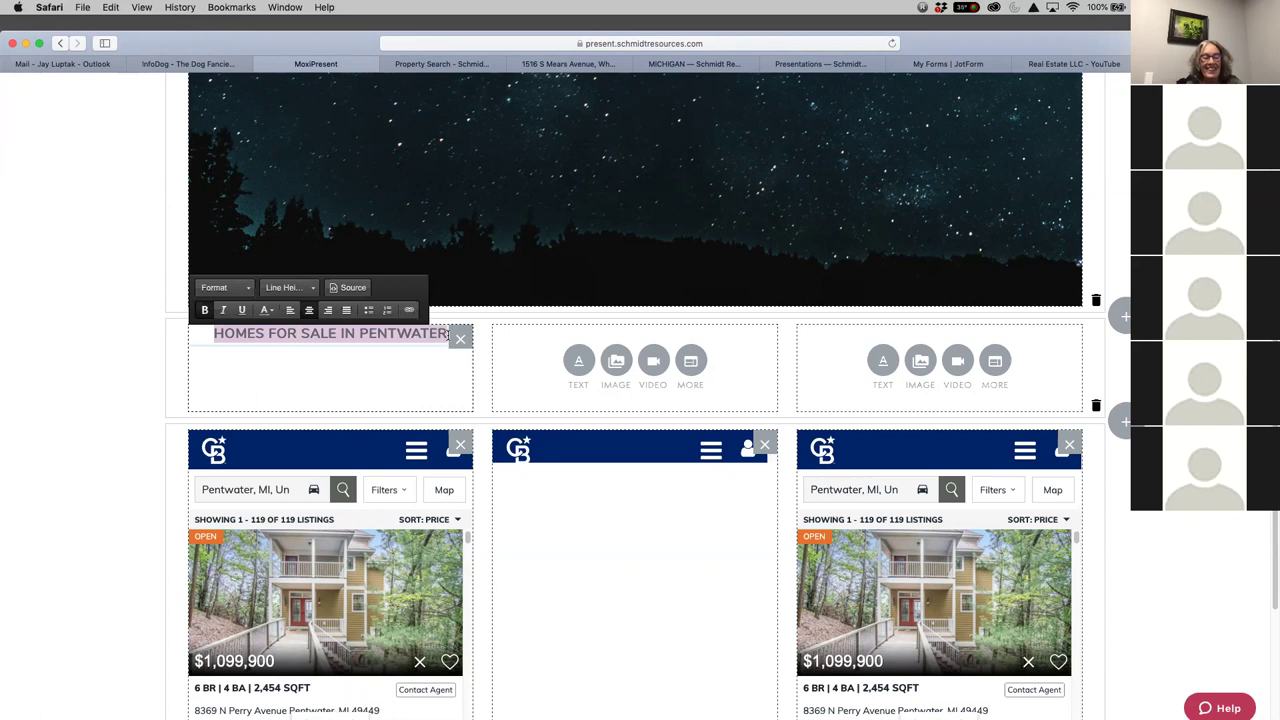
{"action": "left_click", "coordinate": [532, 381]}
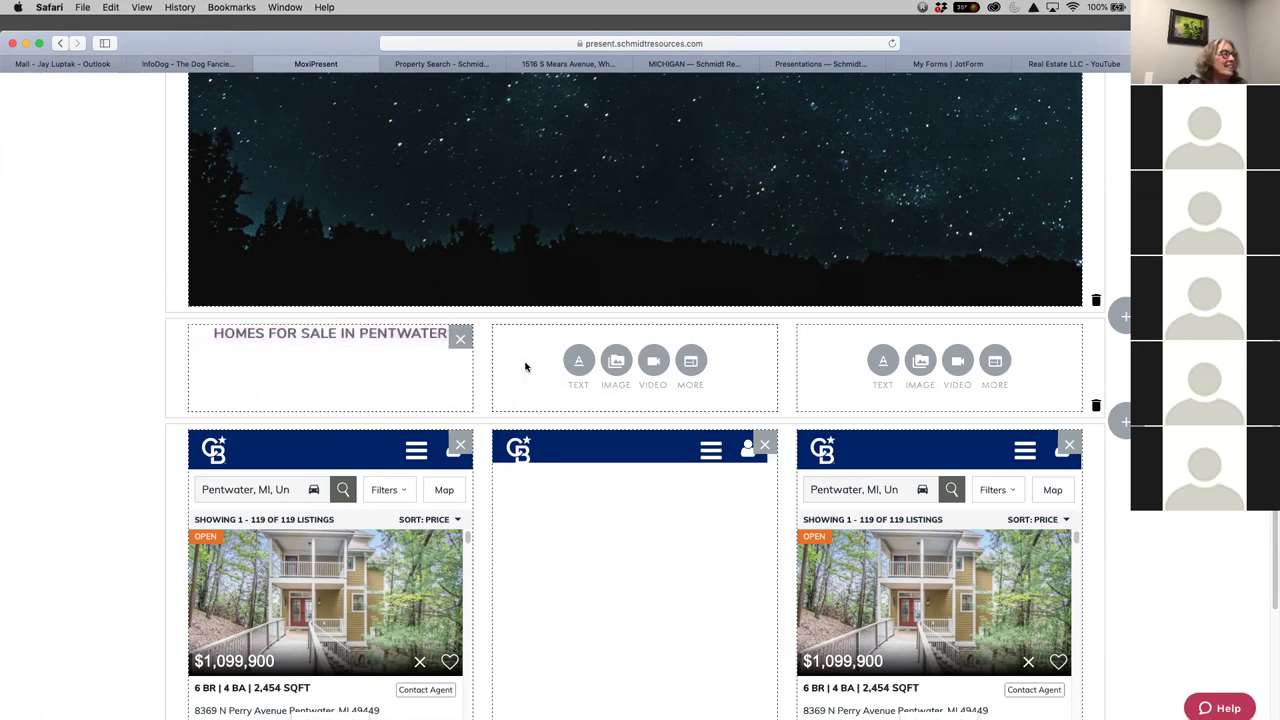
Remove a mistakenly pasted address from the middle text block and type HOMES FOR SALE IN PENTWATER
{"action": "left_click", "coordinate": [577, 366]}
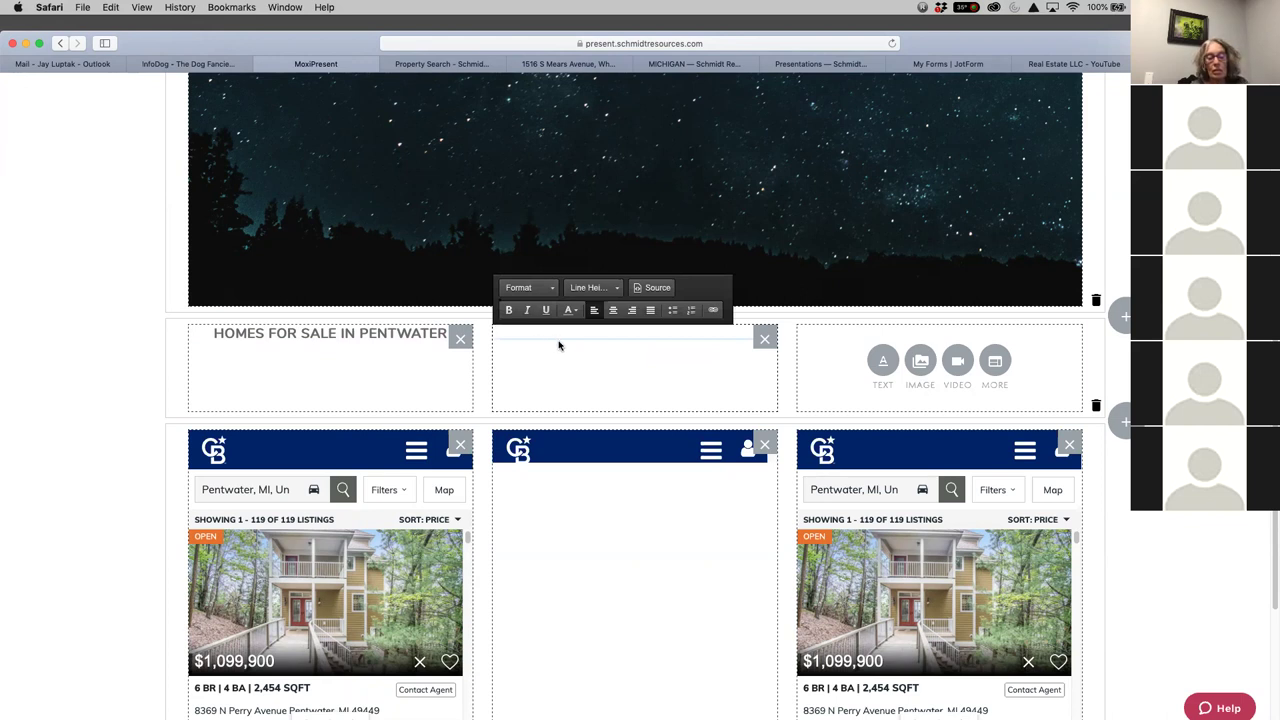
{"action": "key", "text": "super+v"}
{"action": "left_click_drag", "start_coordinate": [659, 511], "coordinate": [462, 297]}
{"action": "key", "text": "BackSpace"}
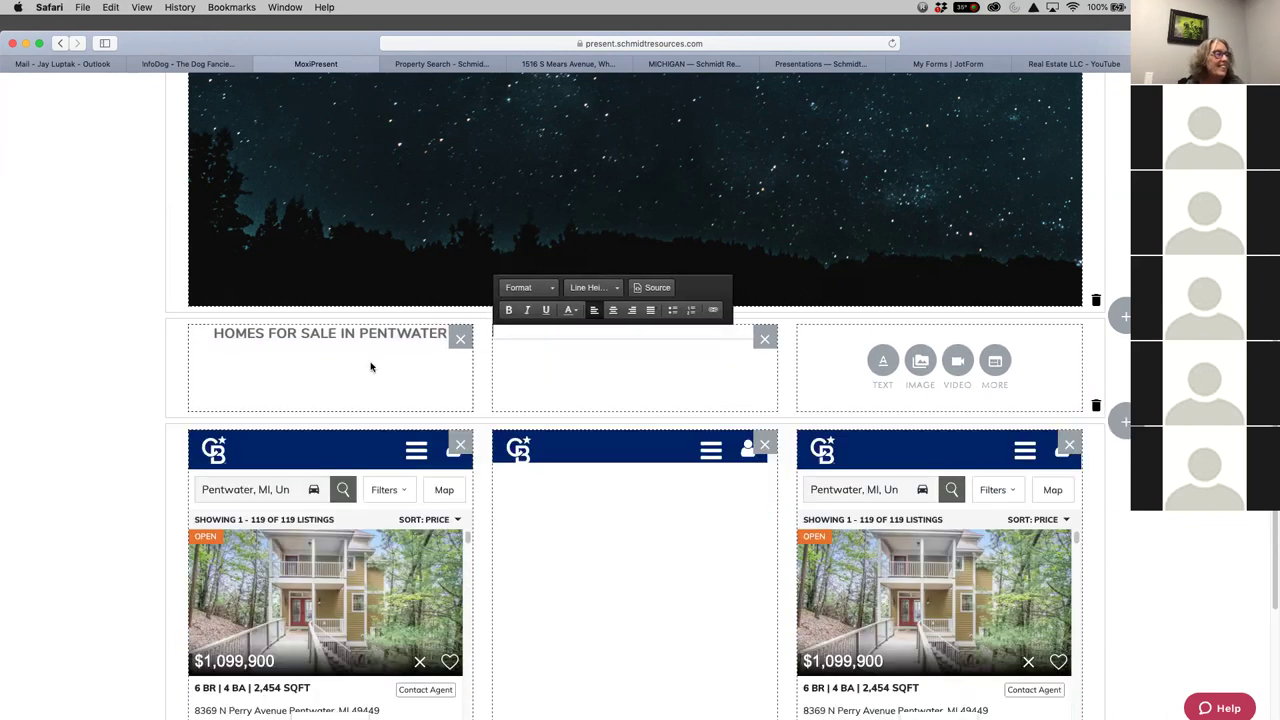
{"action": "left_click", "coordinate": [573, 341]}
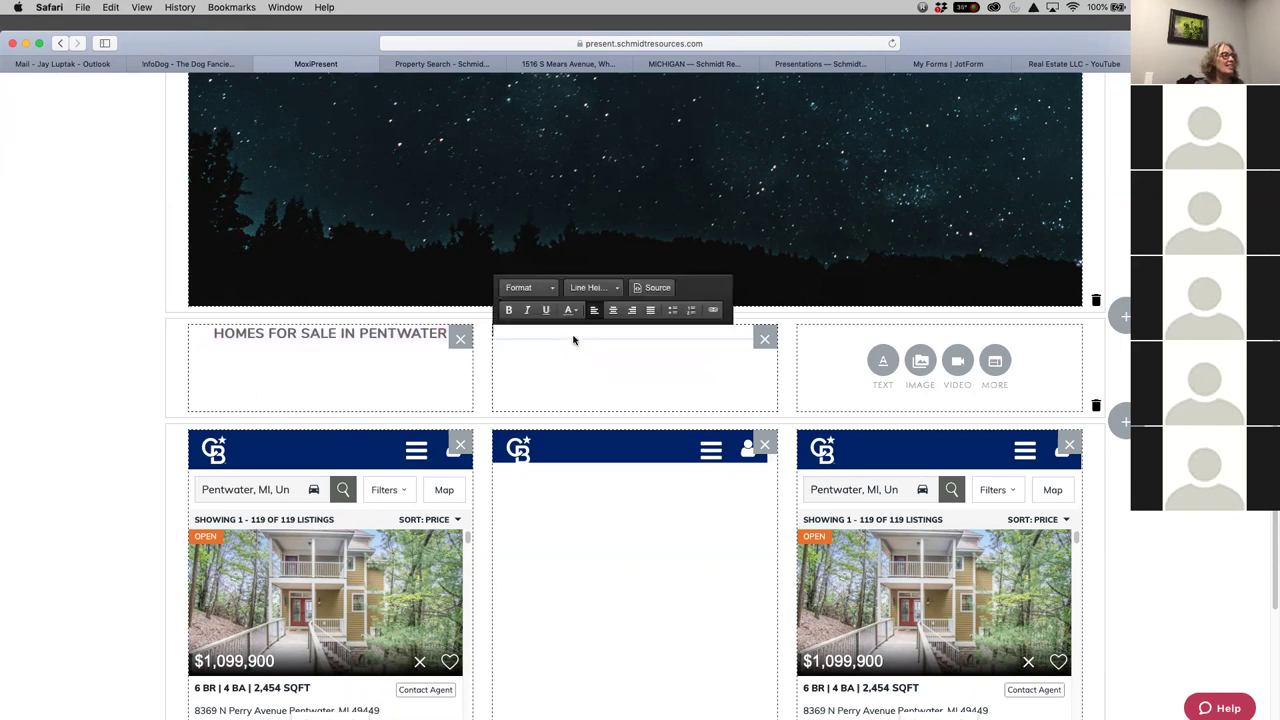
{"action": "type", "text": "HOMES FOR SALE"}
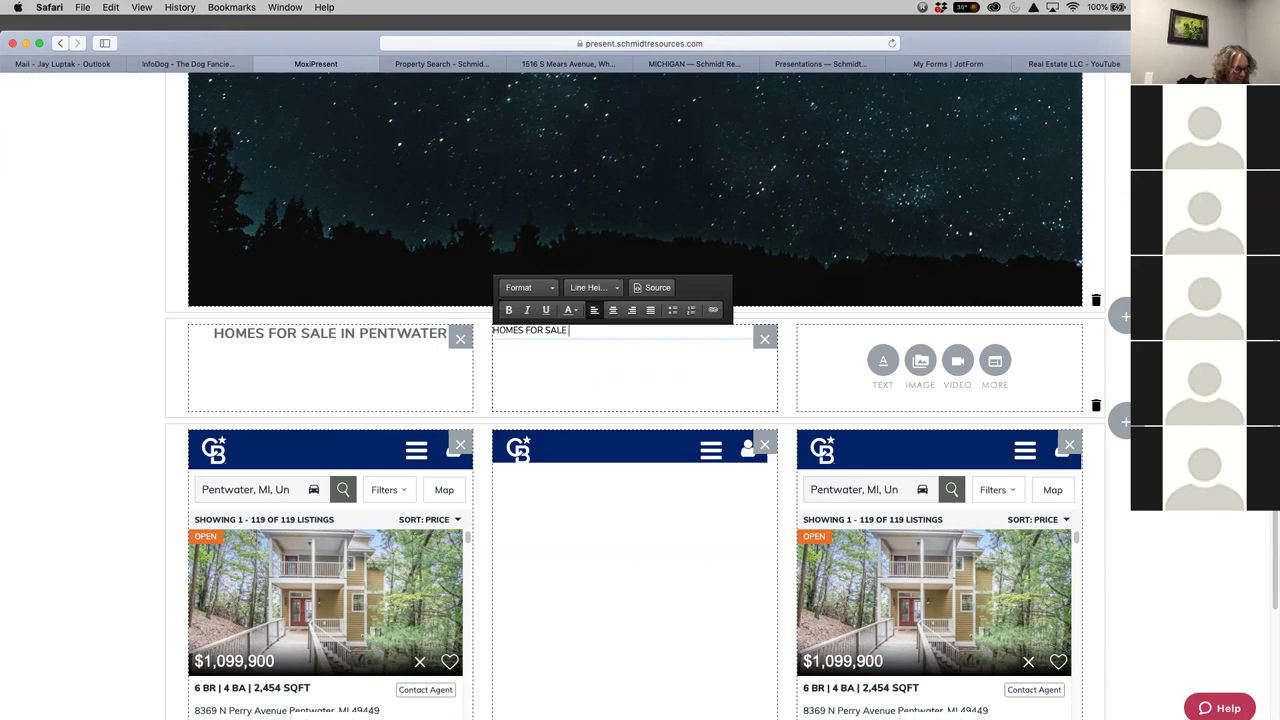
{"action": "type", "text": " IN PENTWATER"}
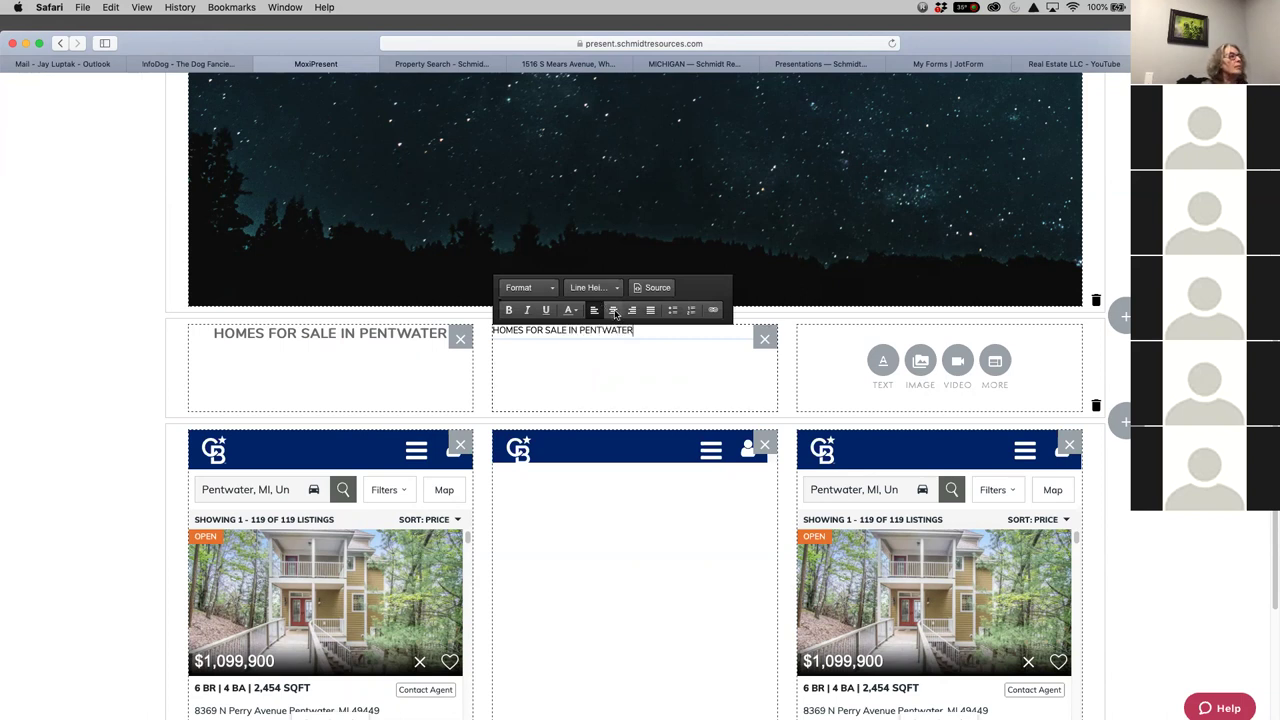
Centre the middle heading at Medium Text size, then add a text block in the right column
{"action": "left_click", "coordinate": [614, 311]}
{"action": "left_click", "coordinate": [521, 288]}
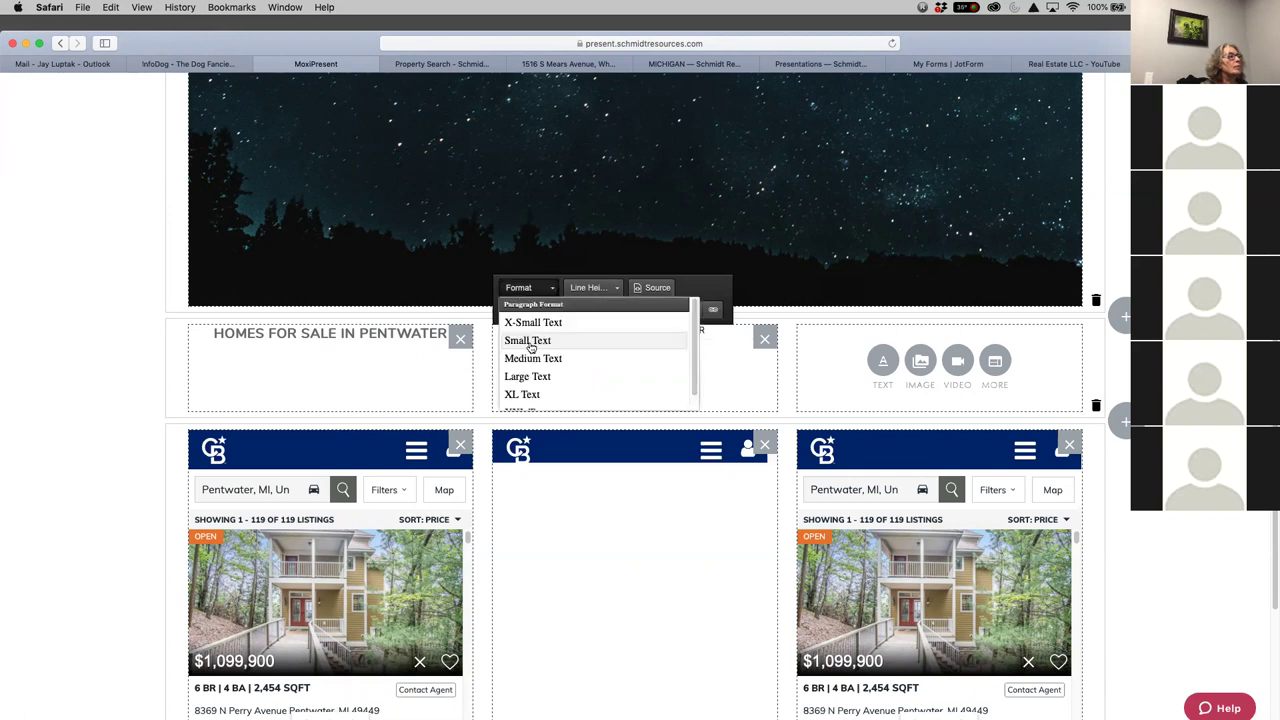
{"action": "left_click", "coordinate": [531, 360]}
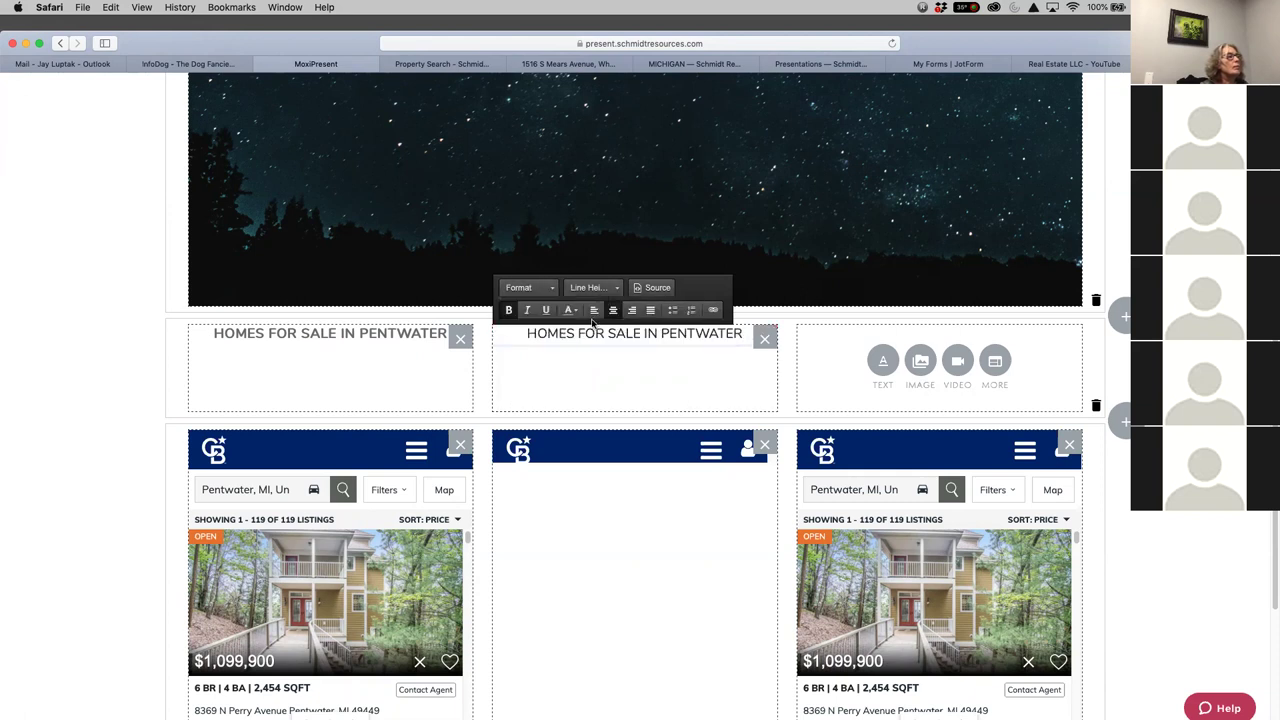
{"action": "left_click", "coordinate": [571, 310]}
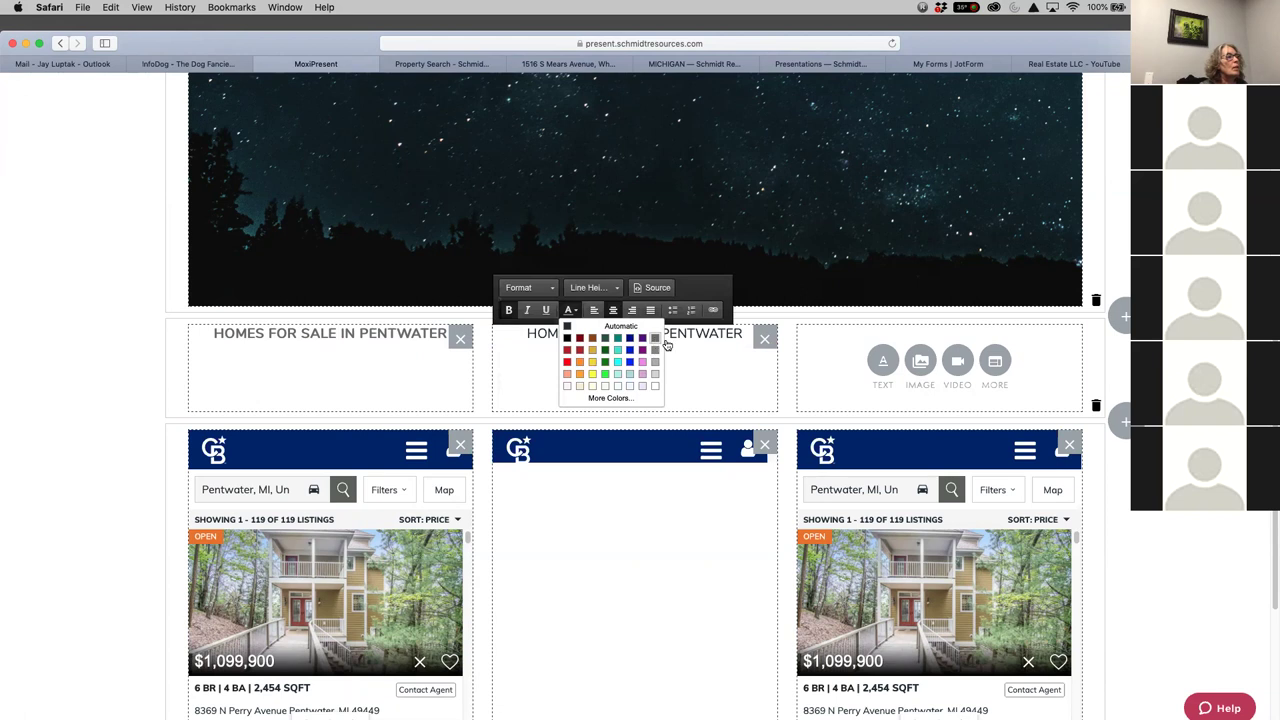
{"action": "left_click", "coordinate": [882, 360]}
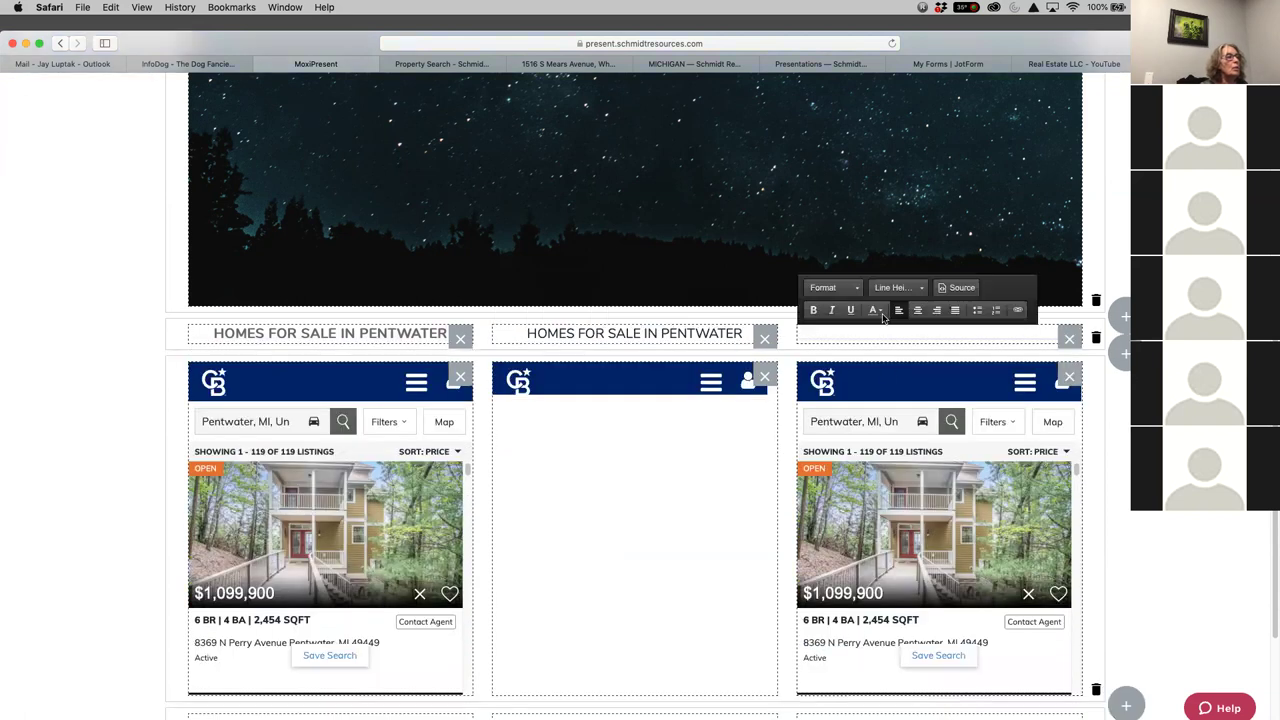
Type a centred, Medium Text HOMES FOR SALE IN PENTWATER heading in the right column
{"action": "left_click", "coordinate": [857, 289]}
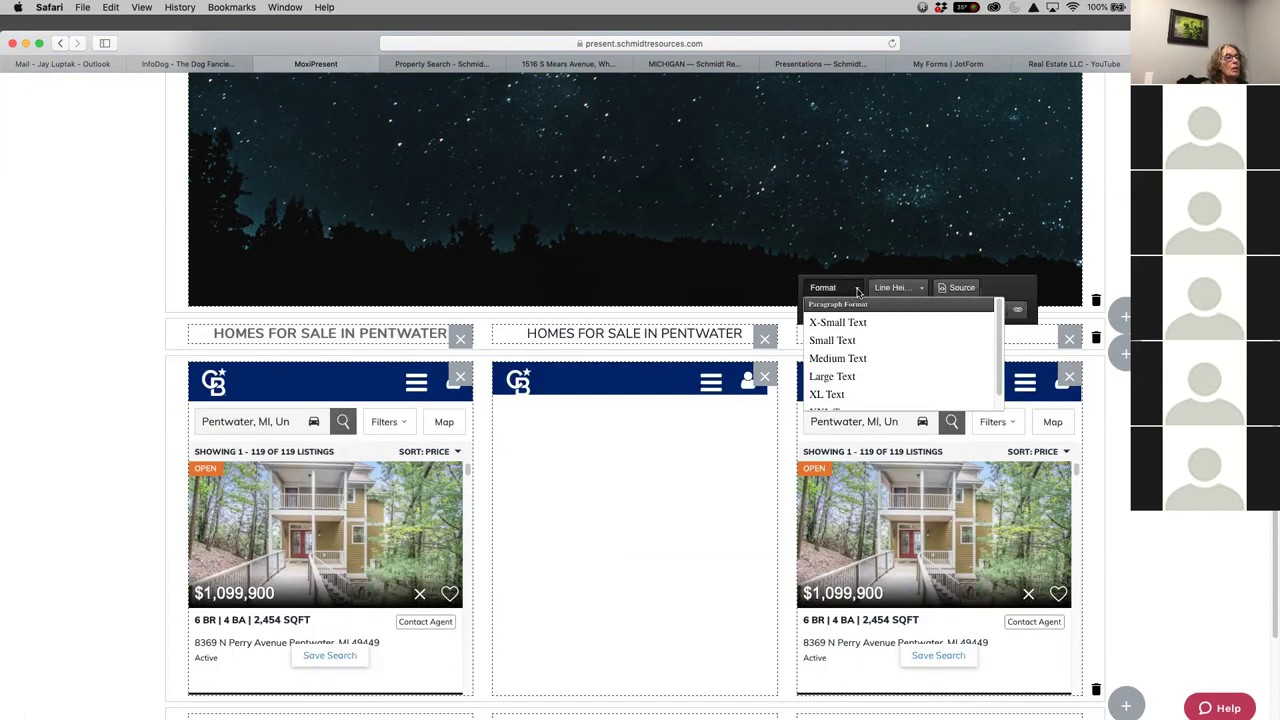
{"action": "left_click", "coordinate": [862, 369]}
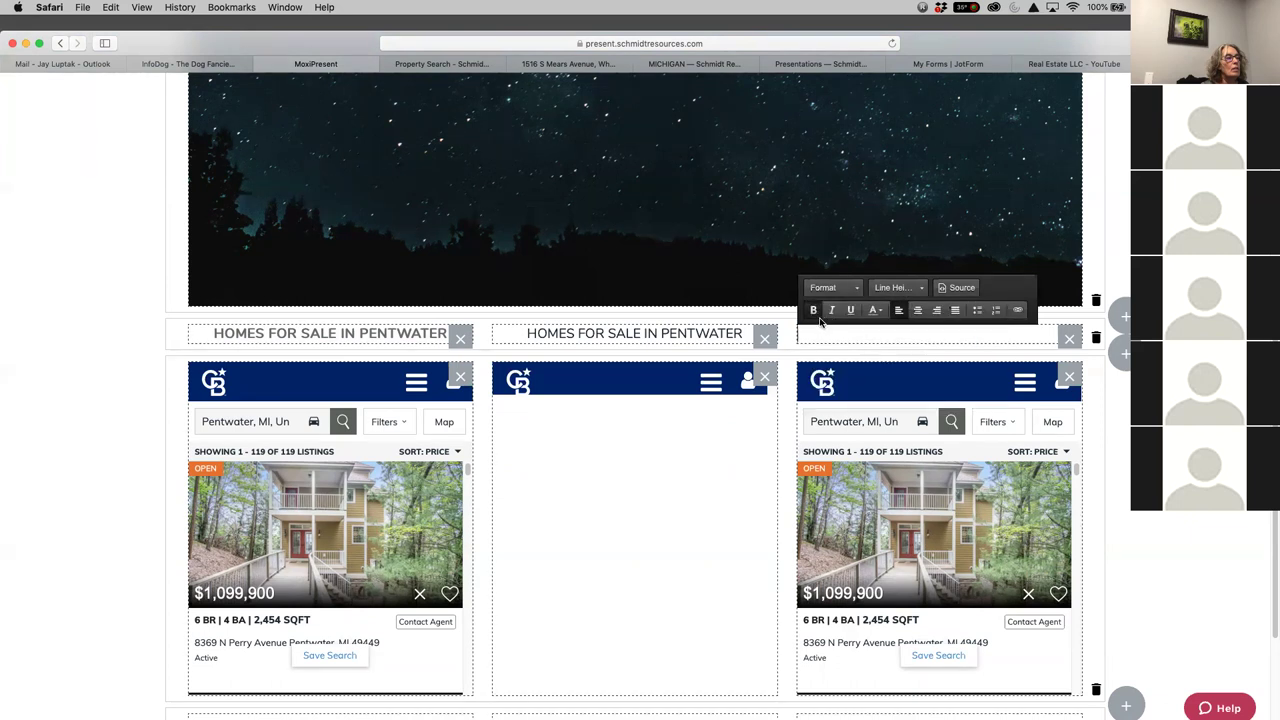
{"action": "left_click", "coordinate": [917, 310]}
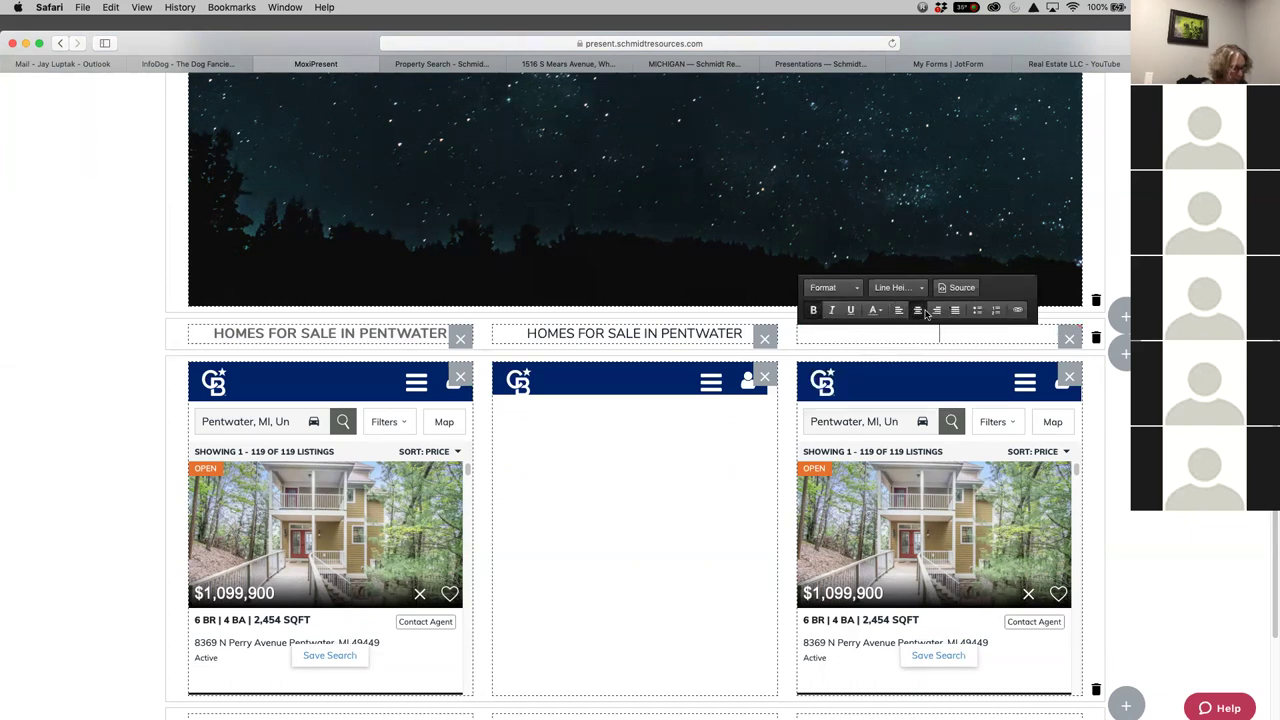
{"action": "type", "text": "HOMES FOR "}
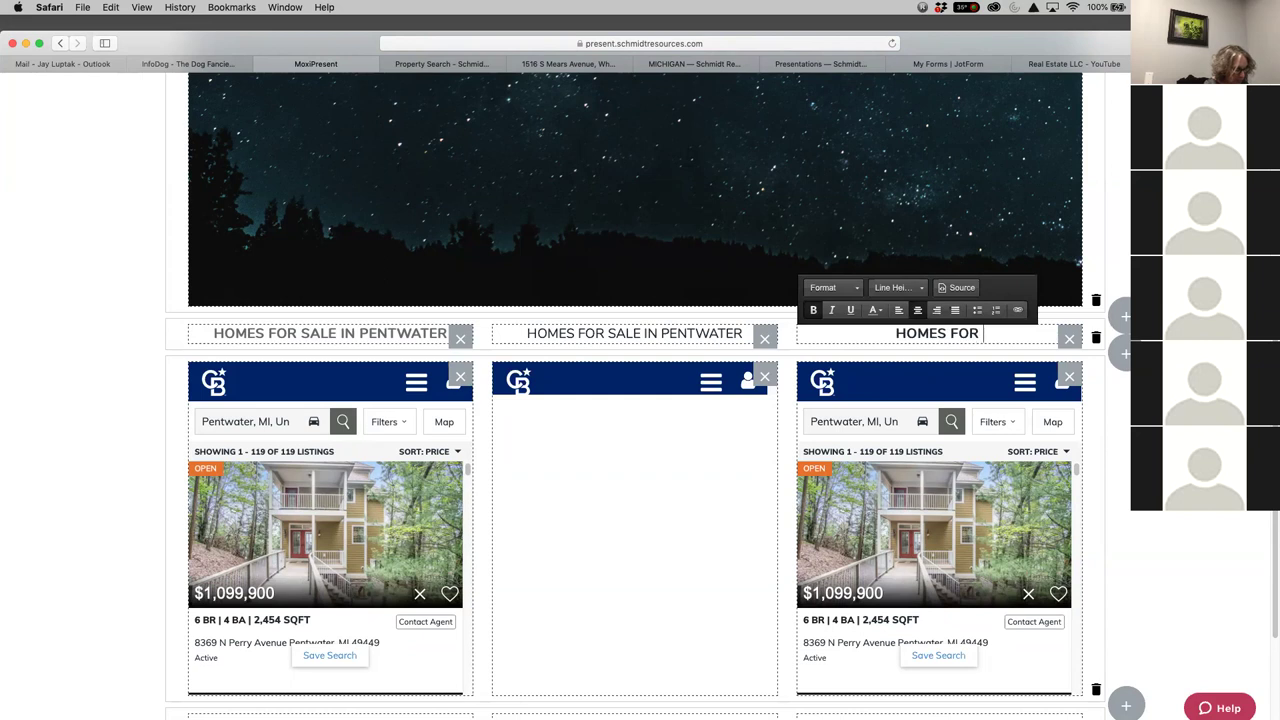
{"action": "type", "text": "SALE IN"}
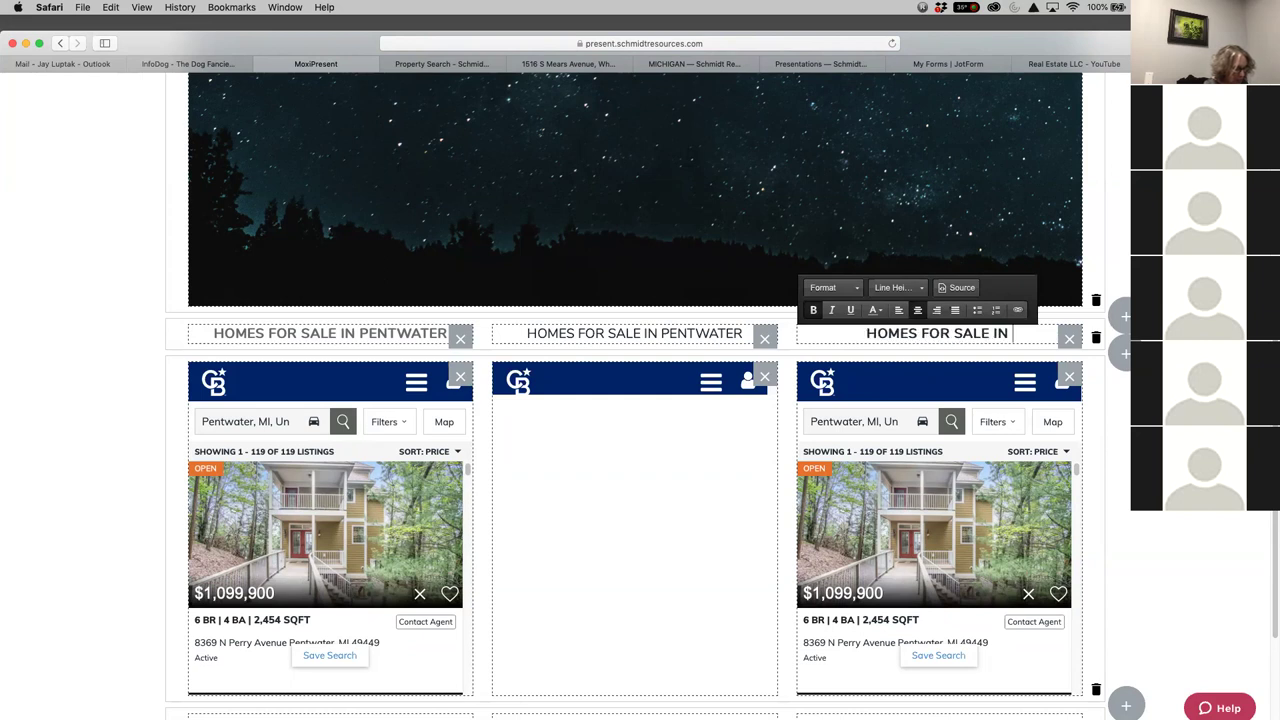
{"action": "type", "text": " PENTWATE"}
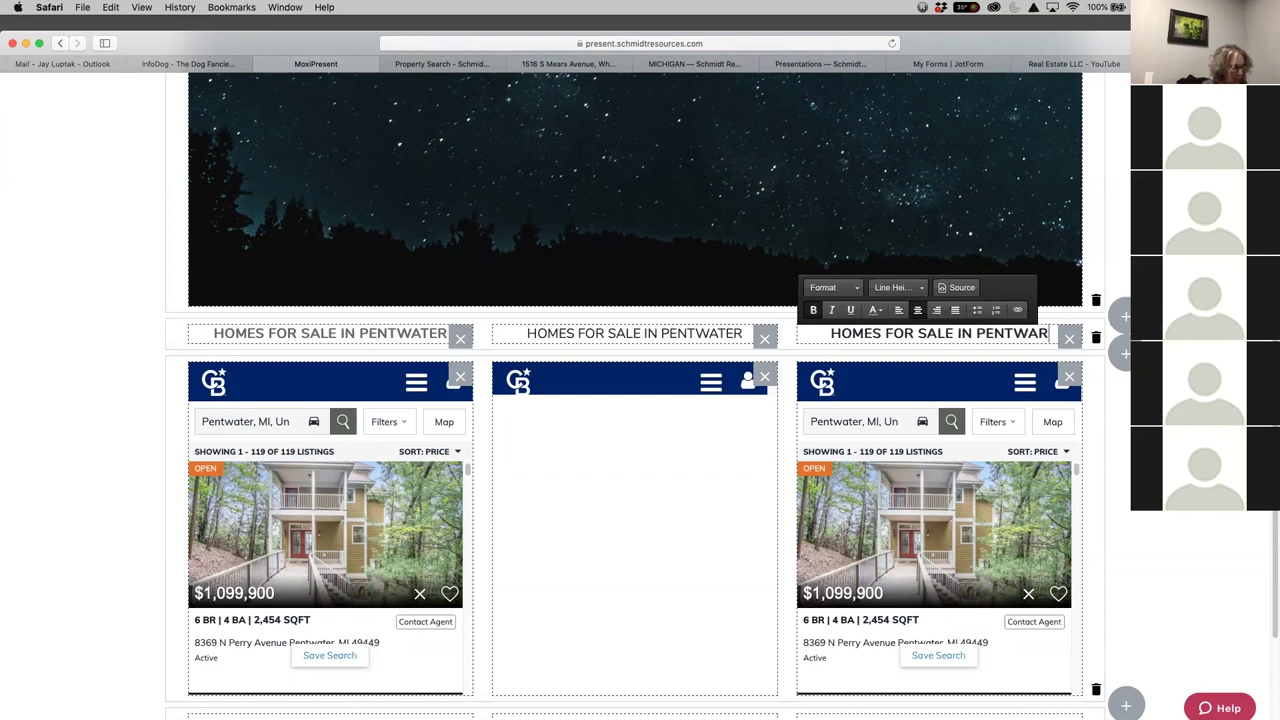
{"action": "type", "text": "R"}
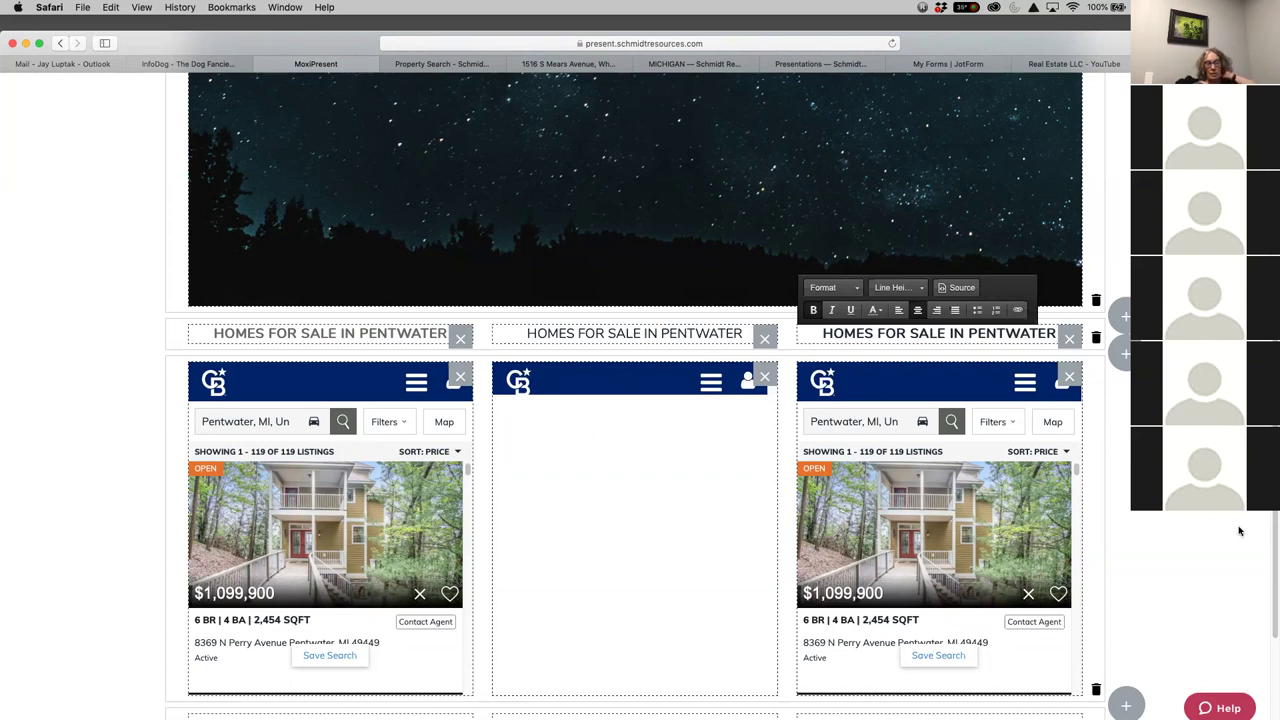
{"action": "left_click", "coordinate": [806, 375]}
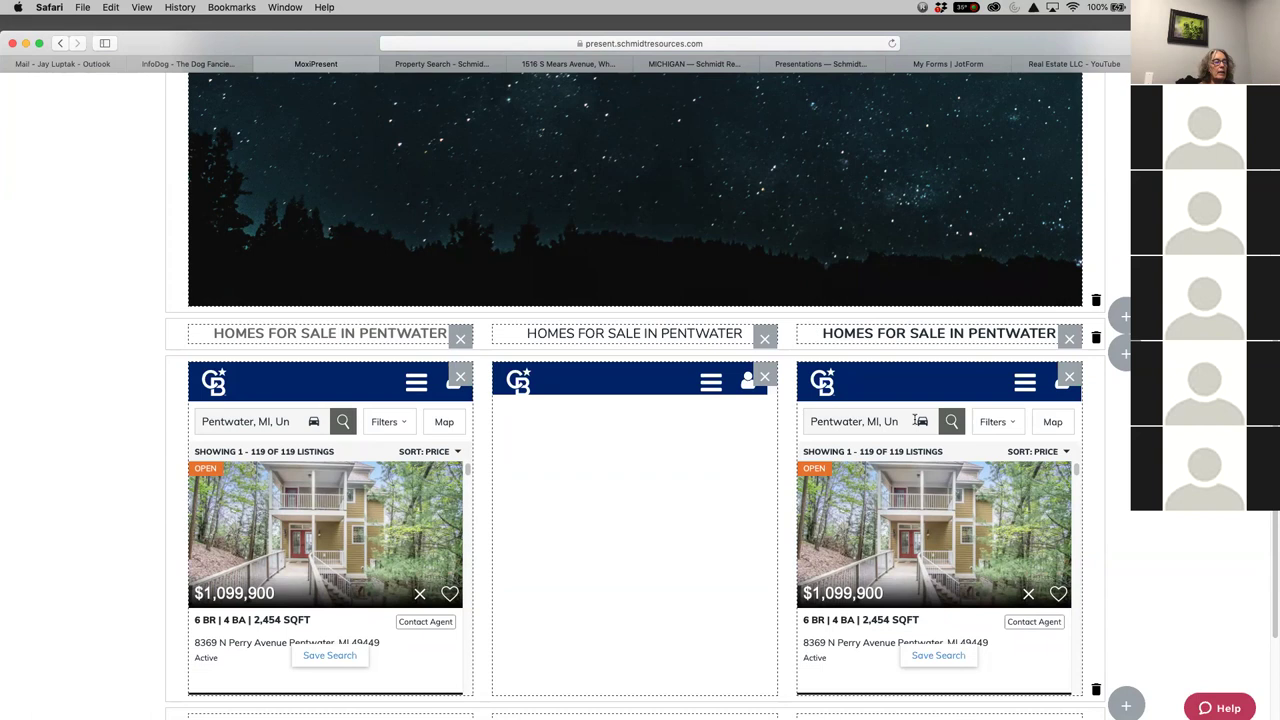
{"action": "scroll", "coordinate": [914, 420], "scroll_direction": "down", "scroll_amount": 5}
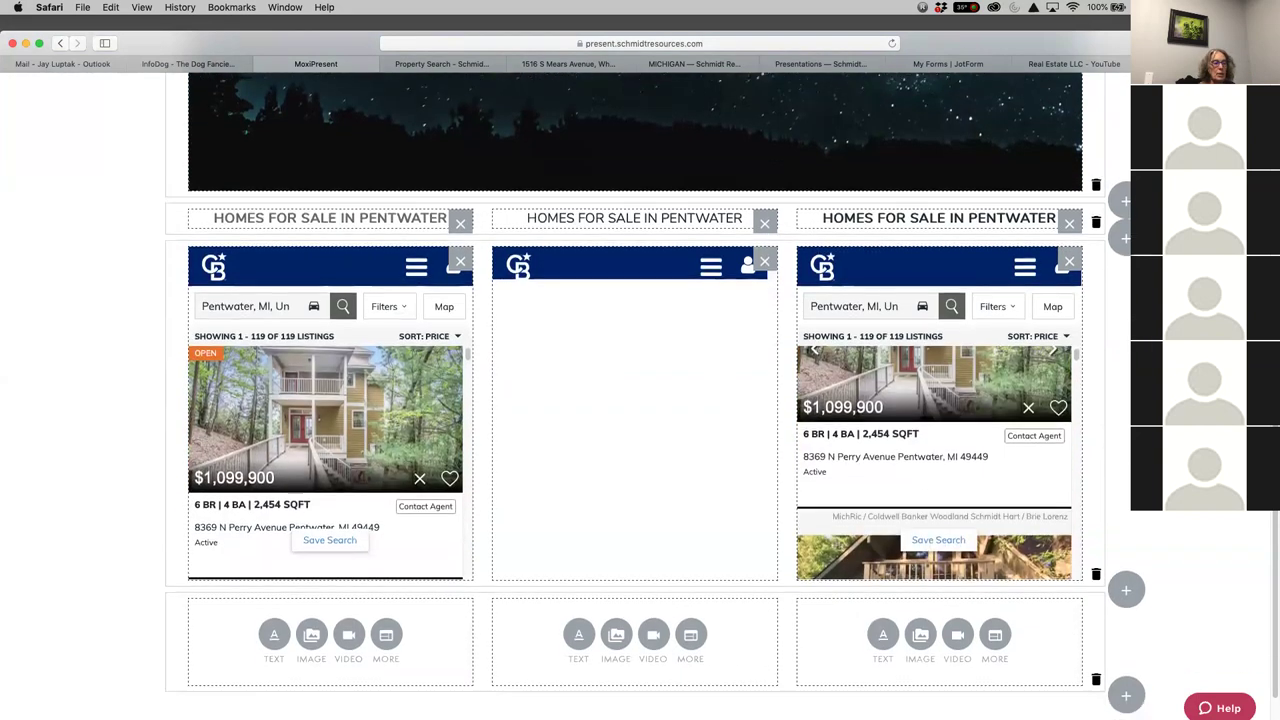
Insert a one-module full-width row below the listing widgets and start a text block in it
{"action": "scroll", "coordinate": [635, 400], "scroll_direction": "down", "scroll_amount": 2}
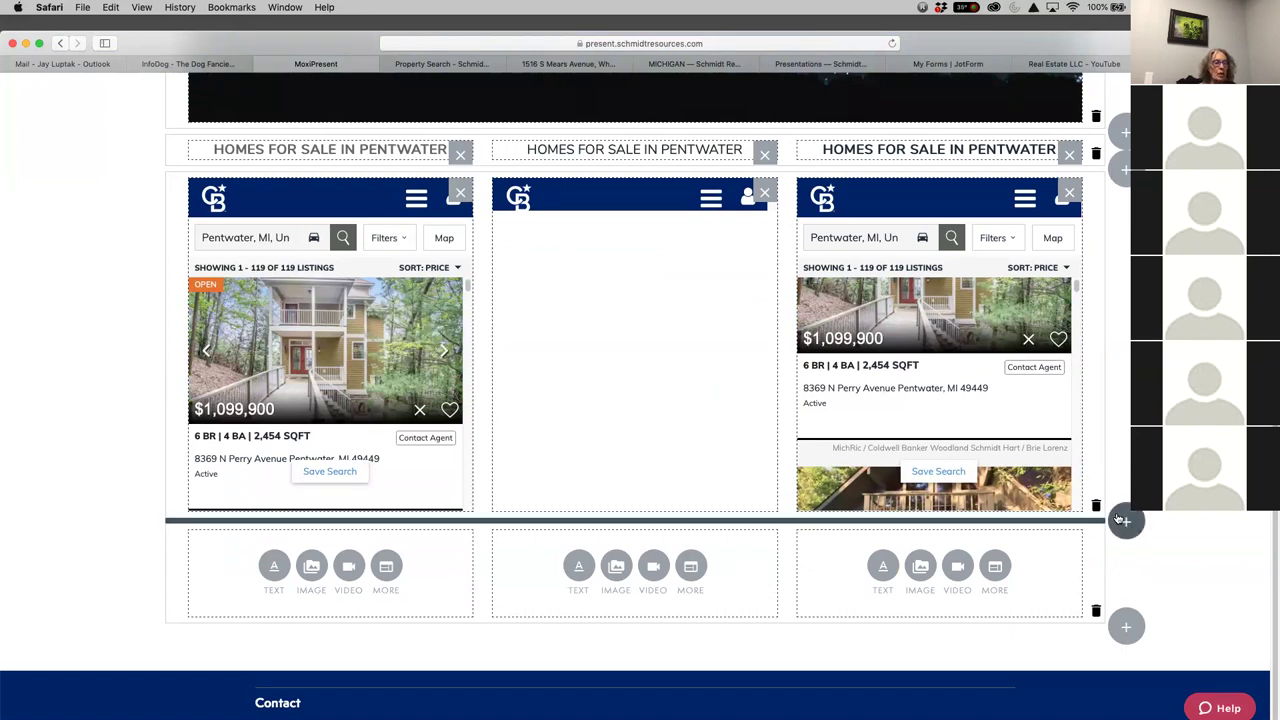
{"action": "left_click", "coordinate": [1127, 522]}
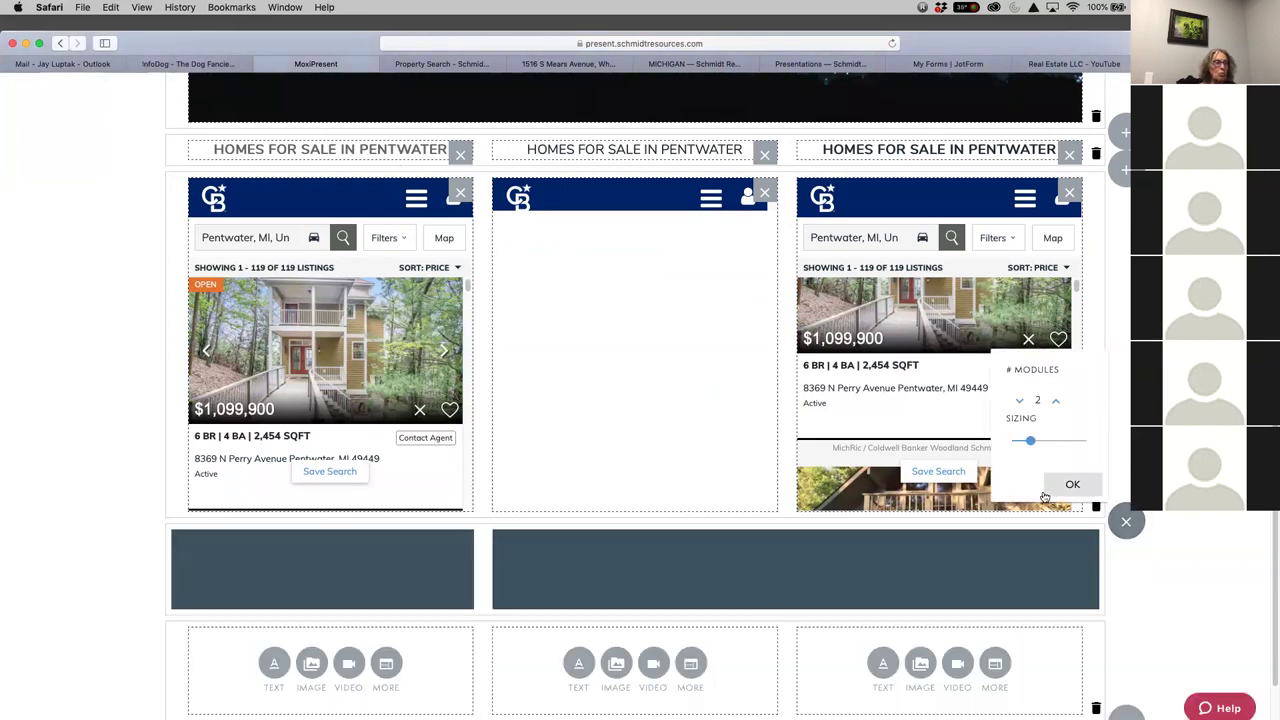
{"action": "left_click", "coordinate": [1019, 402]}
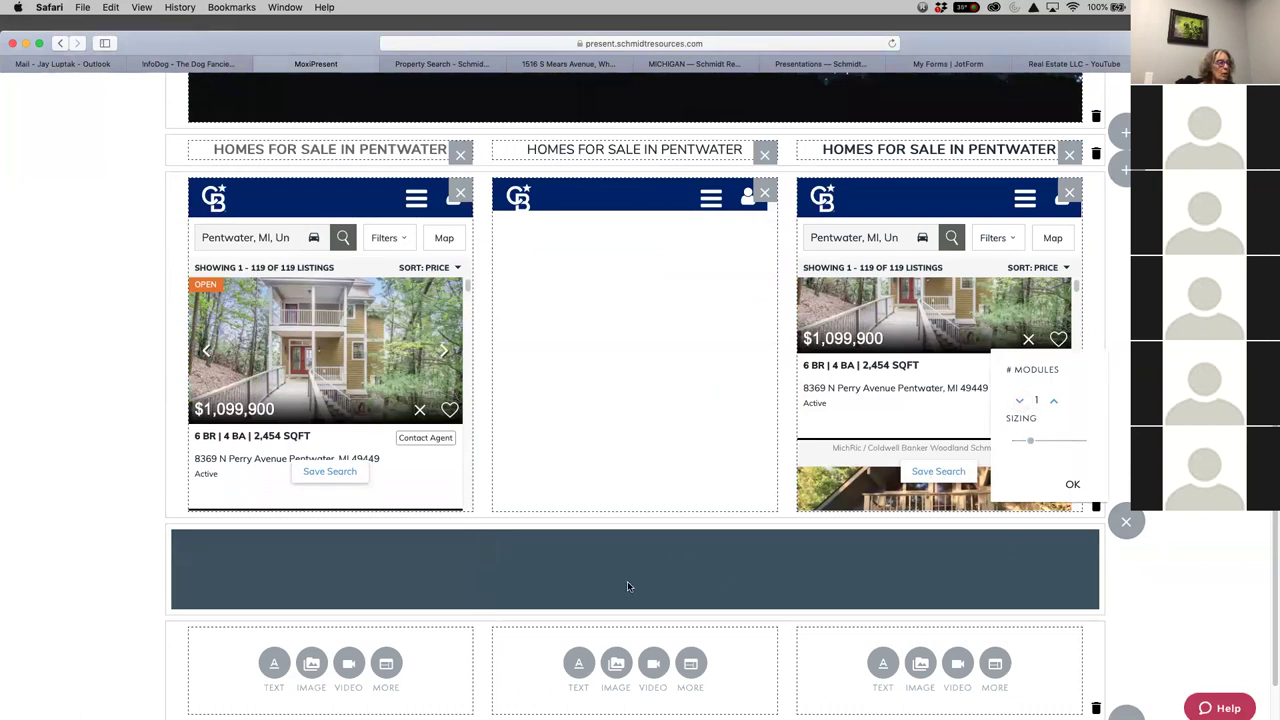
{"action": "left_click", "coordinate": [1072, 484]}
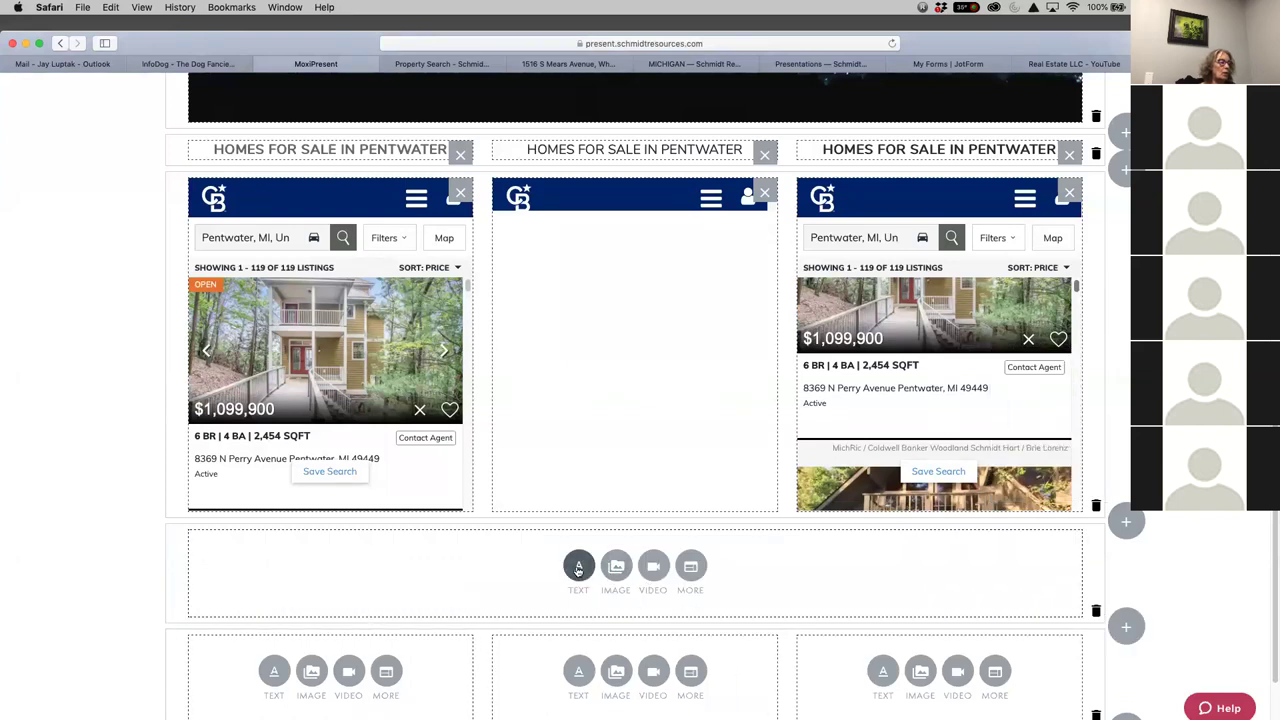
{"action": "left_click", "coordinate": [692, 568]}
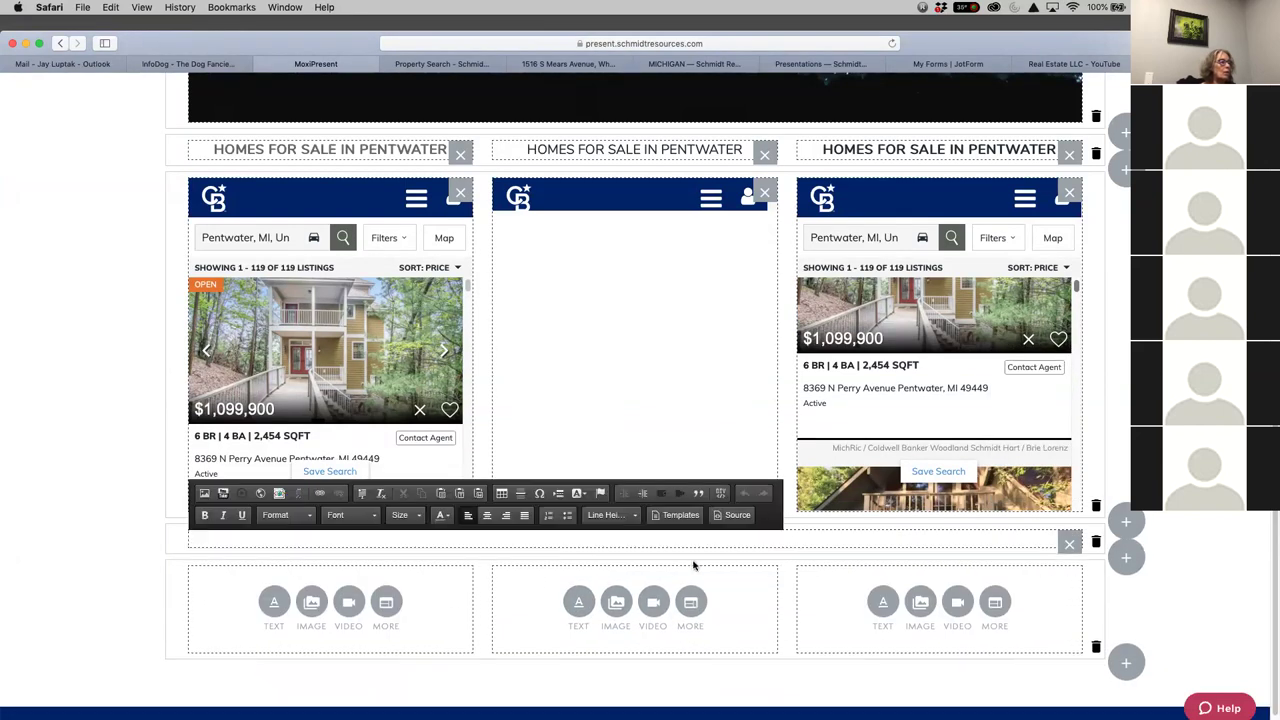
{"action": "left_click", "coordinate": [561, 494]}
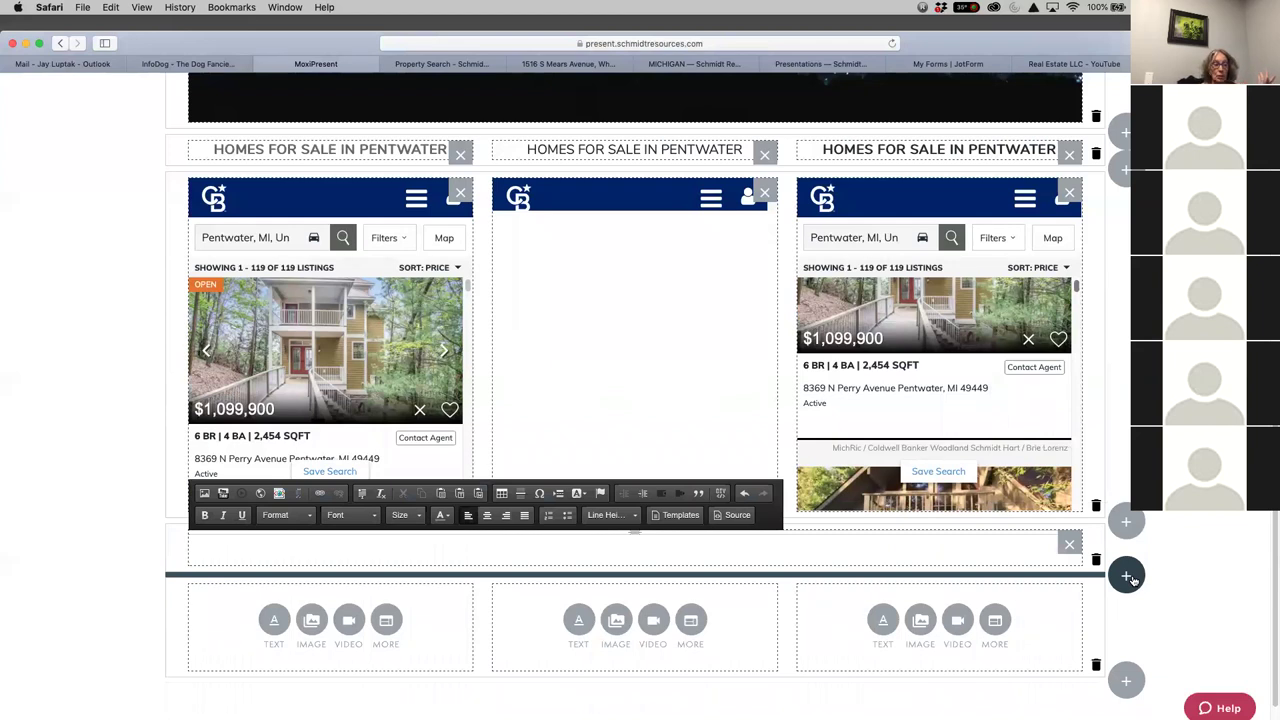
Add a two-module row with a narrow left cell and a wide right cell below the text row
{"action": "left_click", "coordinate": [1129, 577]}
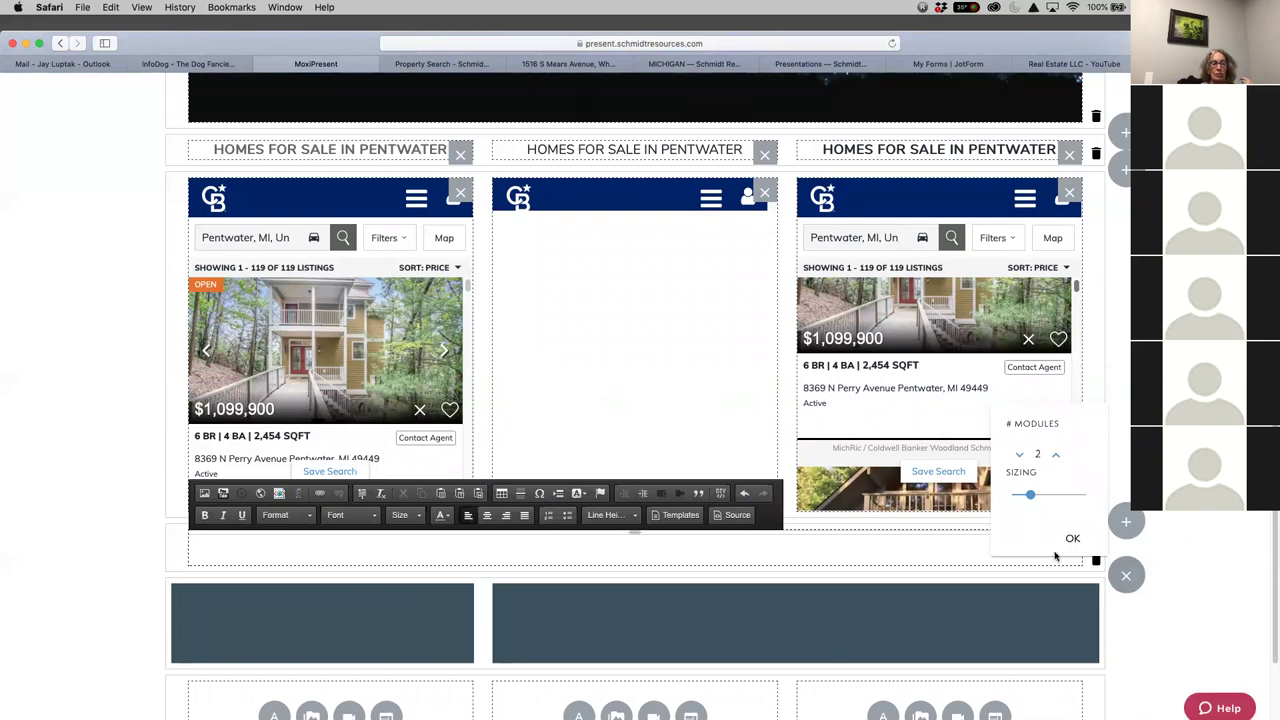
{"action": "left_click", "coordinate": [1072, 540]}
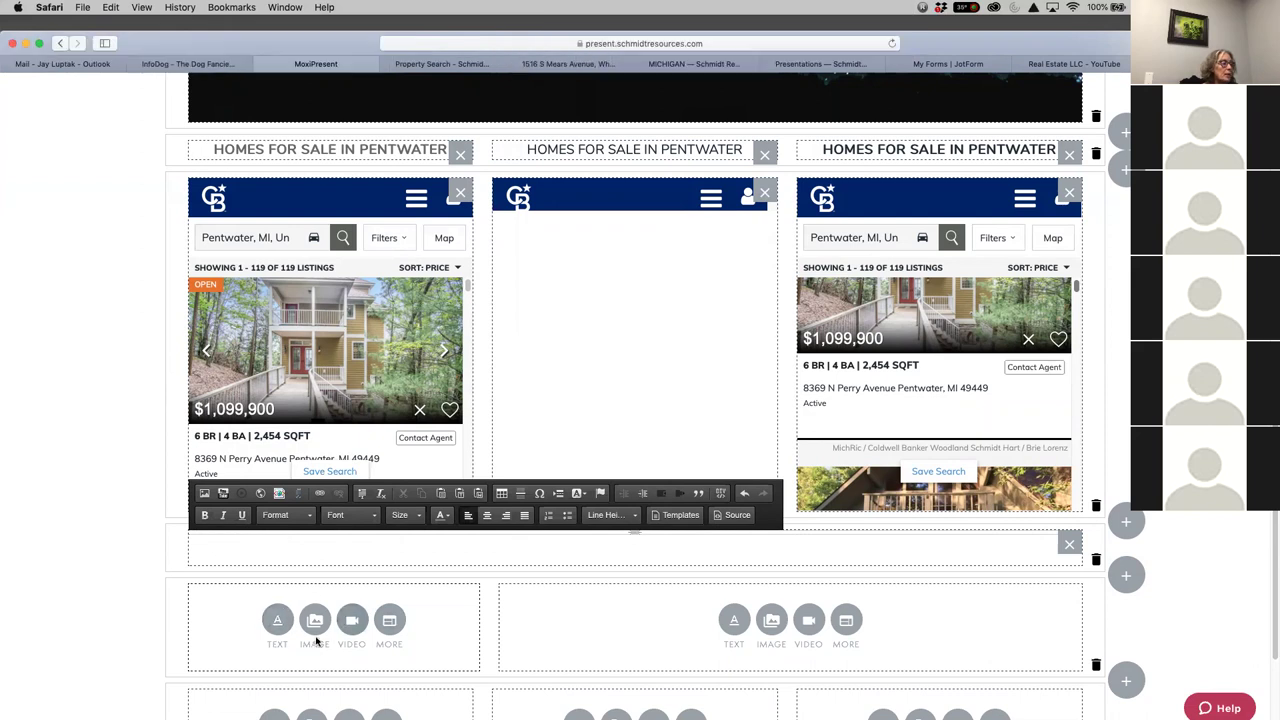
Insert the A Healthy Home Coldwell Banker ad from the Image Library into the narrow left cell
{"action": "left_click", "coordinate": [314, 622]}
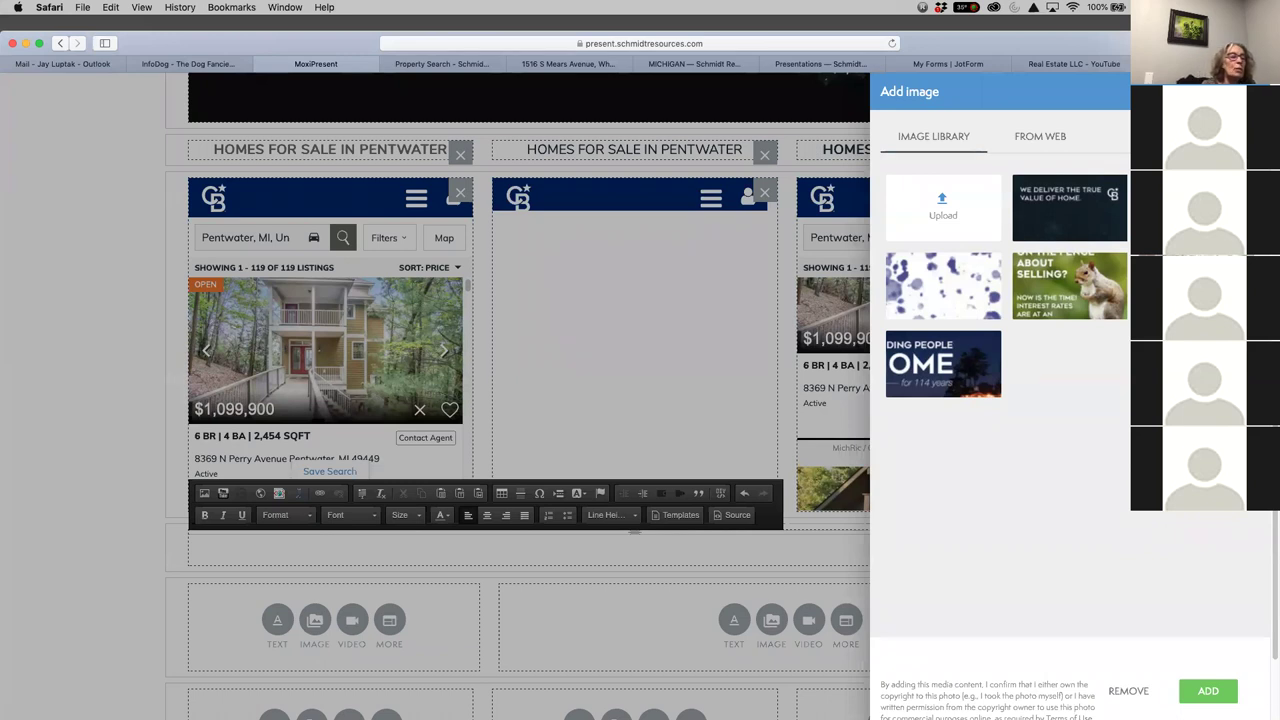
{"action": "left_click", "coordinate": [1208, 691]}
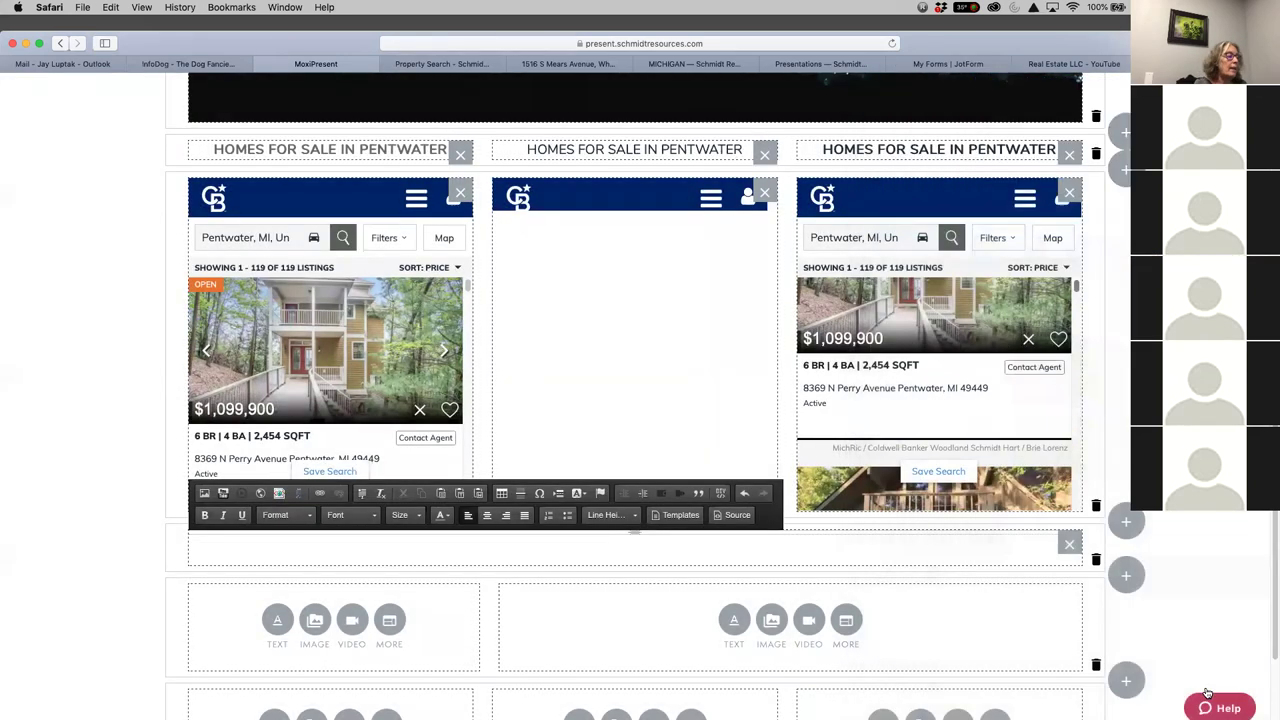
{"action": "scroll", "coordinate": [136, 595], "scroll_direction": "down", "scroll_amount": 2}
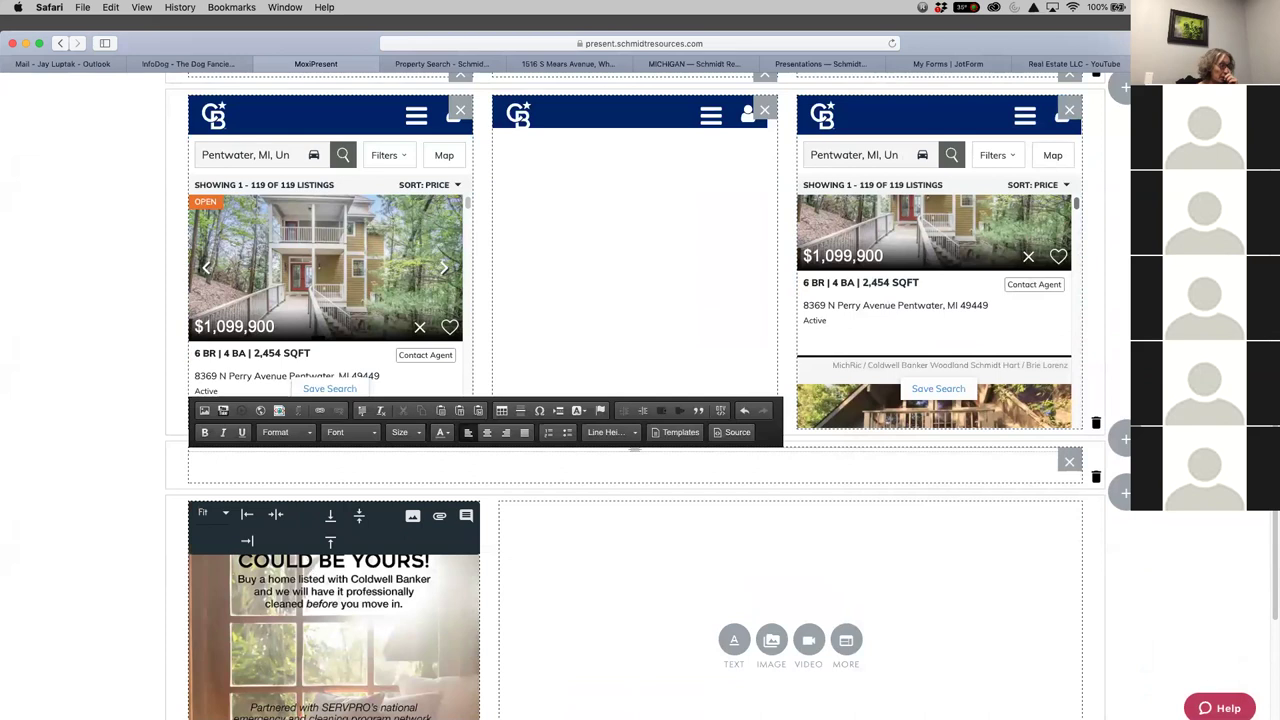
{"action": "scroll", "coordinate": [1235, 615], "scroll_direction": "down", "scroll_amount": 2}
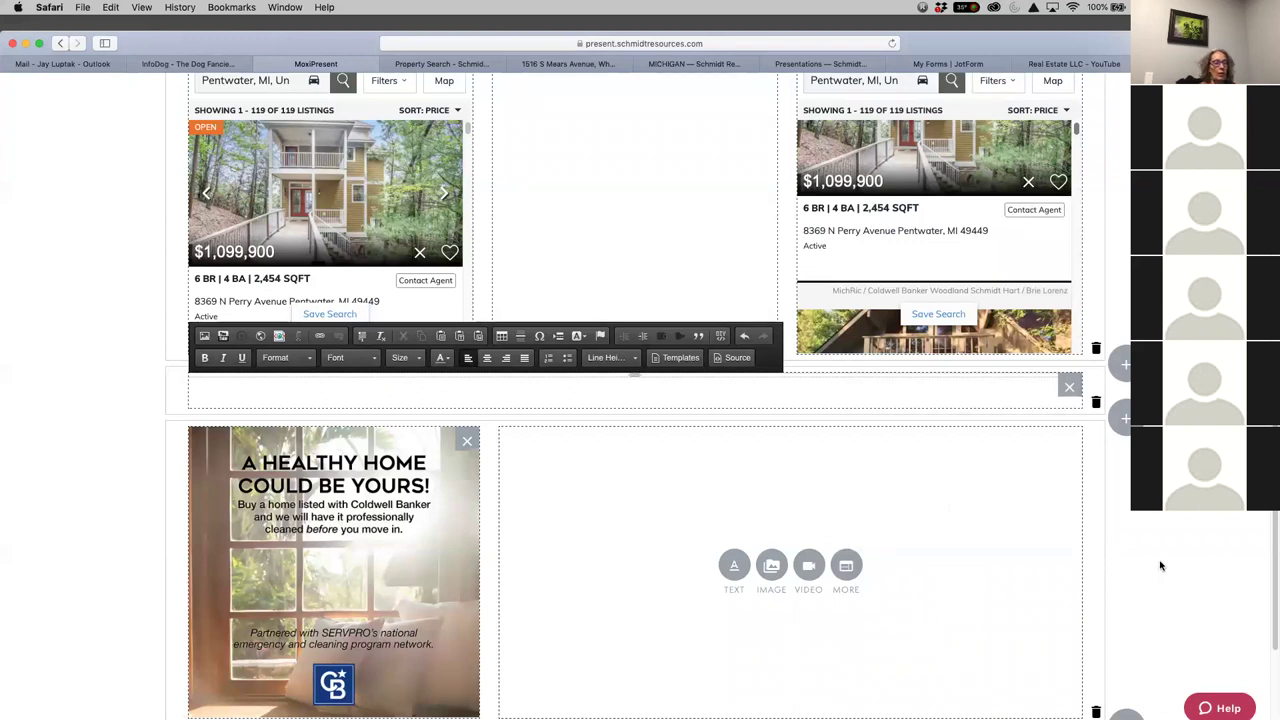
Start a video in the wide right cell, then switch to the Coldwell Banker Real Estate LLC YouTube channel
{"action": "left_click", "coordinate": [808, 567]}
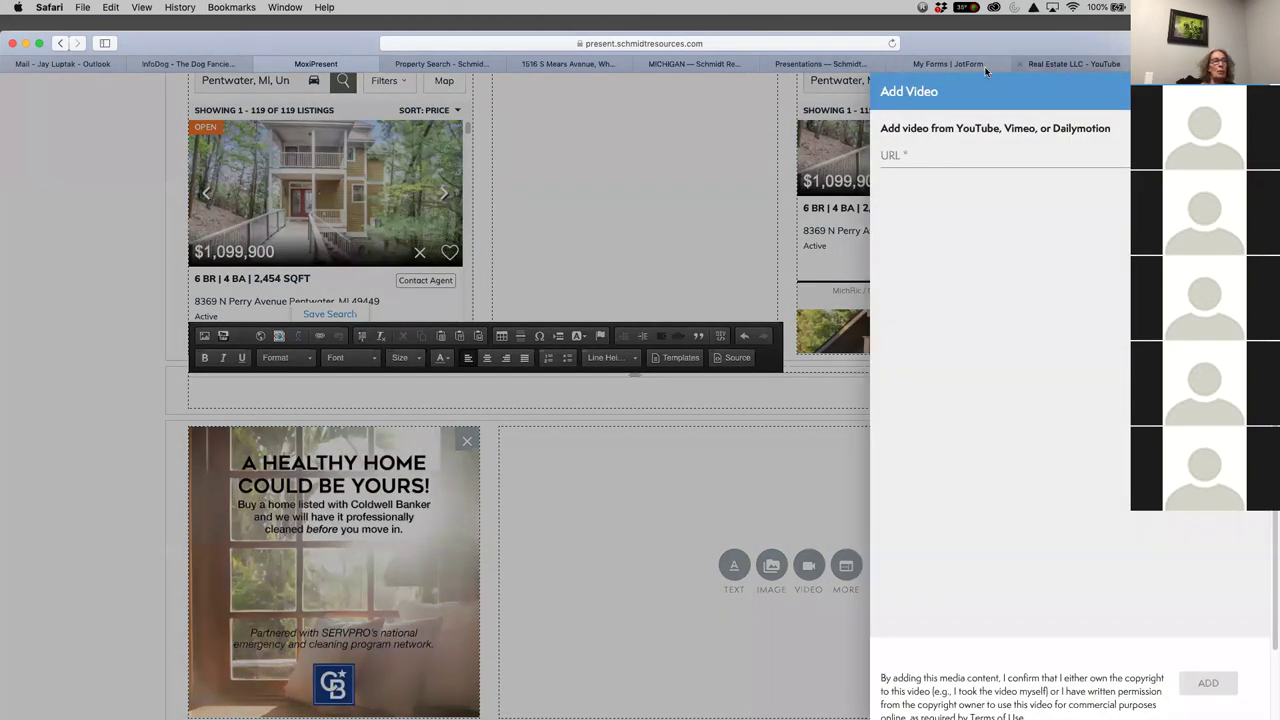
{"action": "left_click", "coordinate": [1077, 67]}
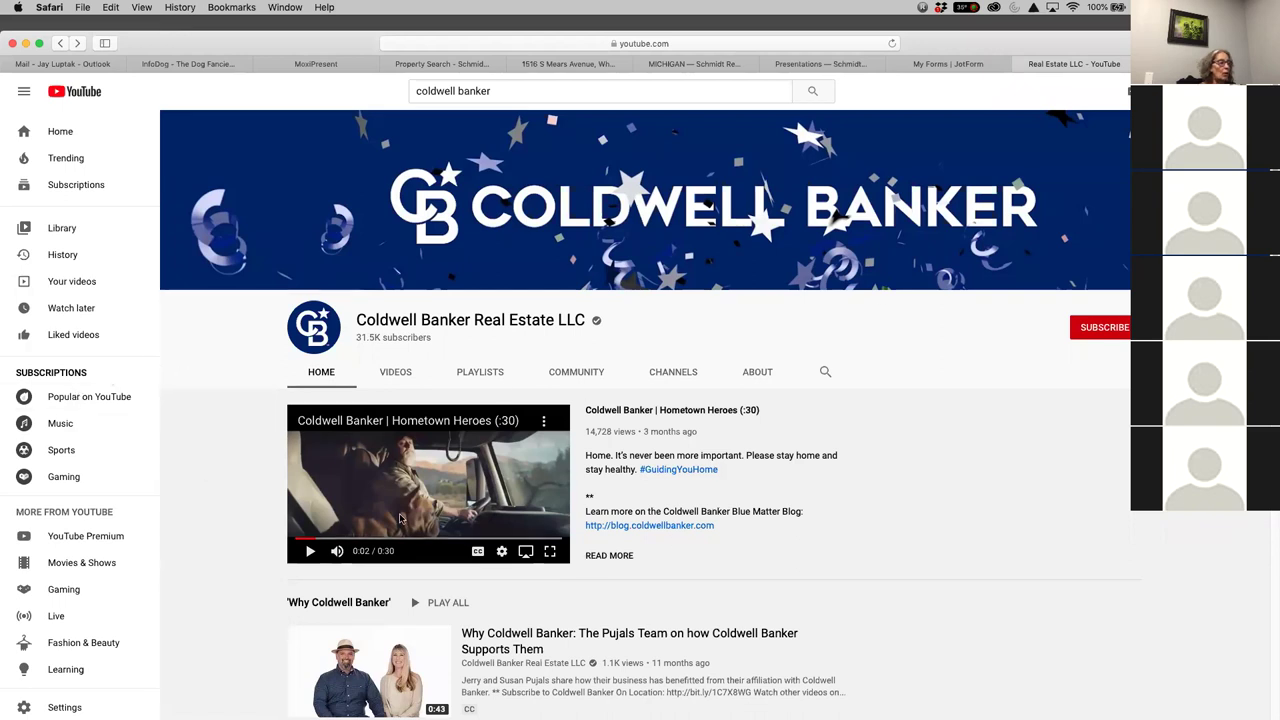
Copy the share link of the Coldwell Banker | Hometown Heroes (:30) video and return to MoxiPresent
{"action": "left_click", "coordinate": [672, 412]}
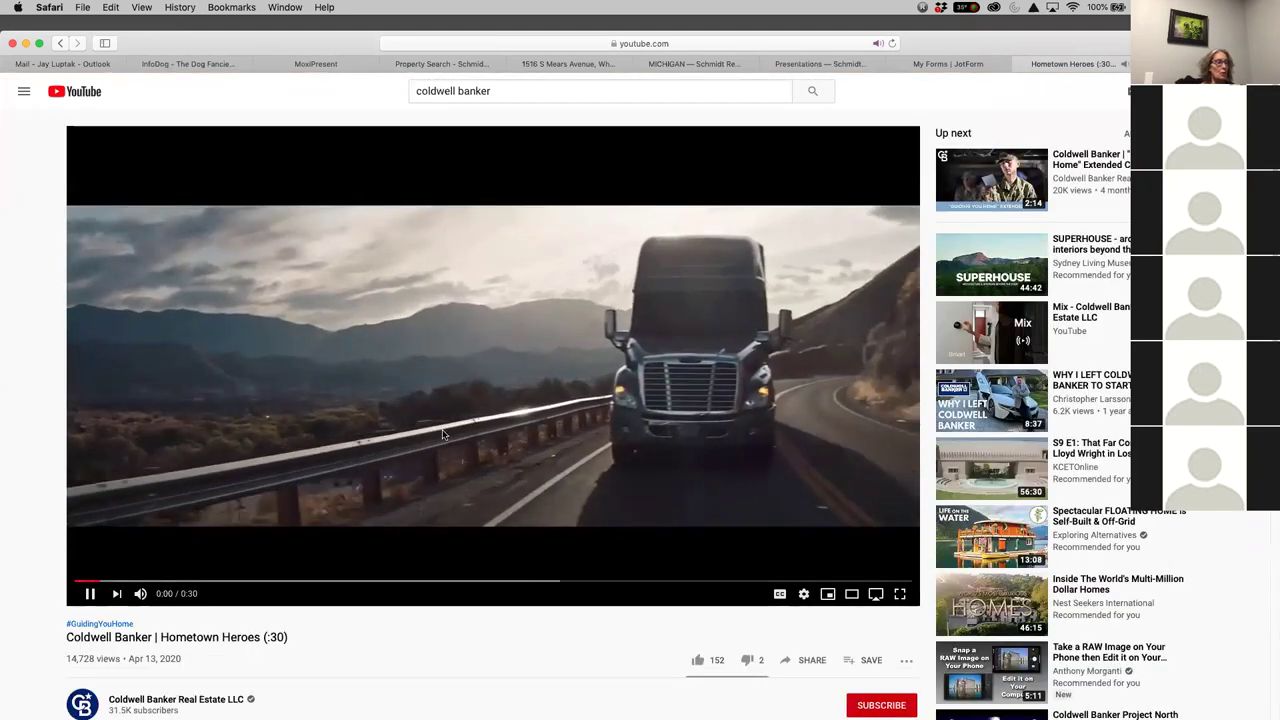
{"action": "left_click", "coordinate": [89, 593]}
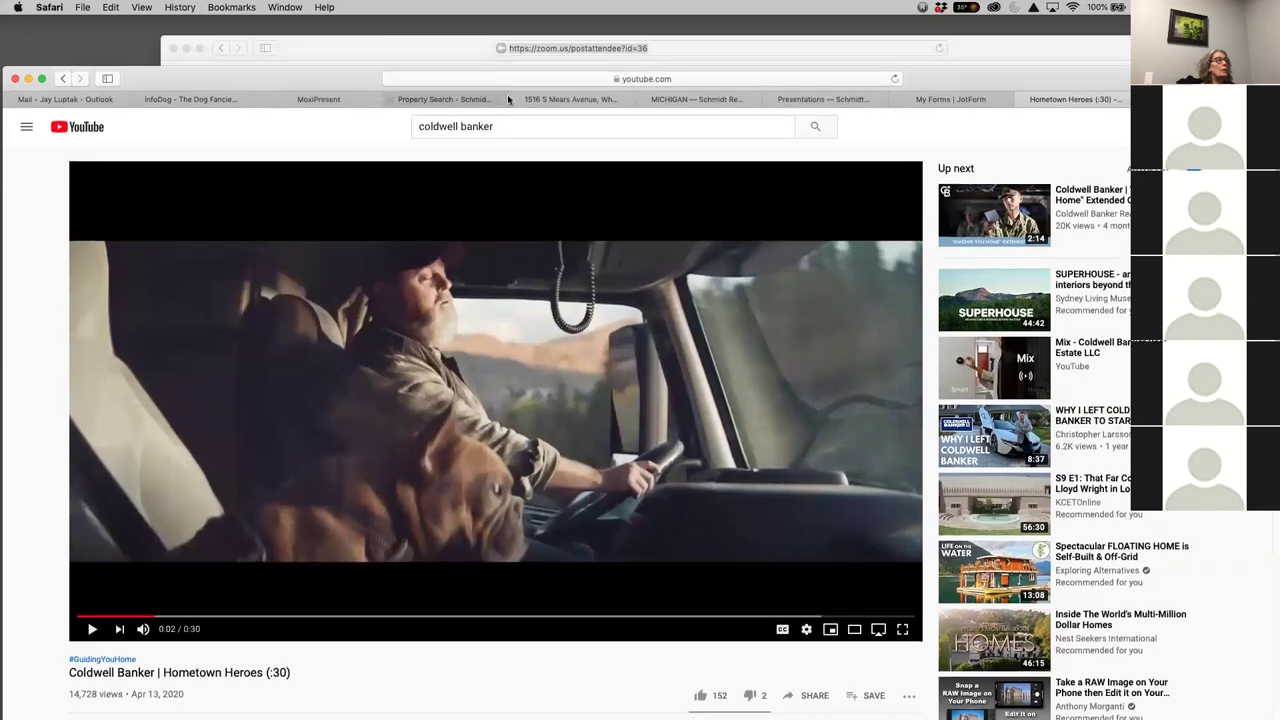
{"action": "left_click", "coordinate": [546, 79]}
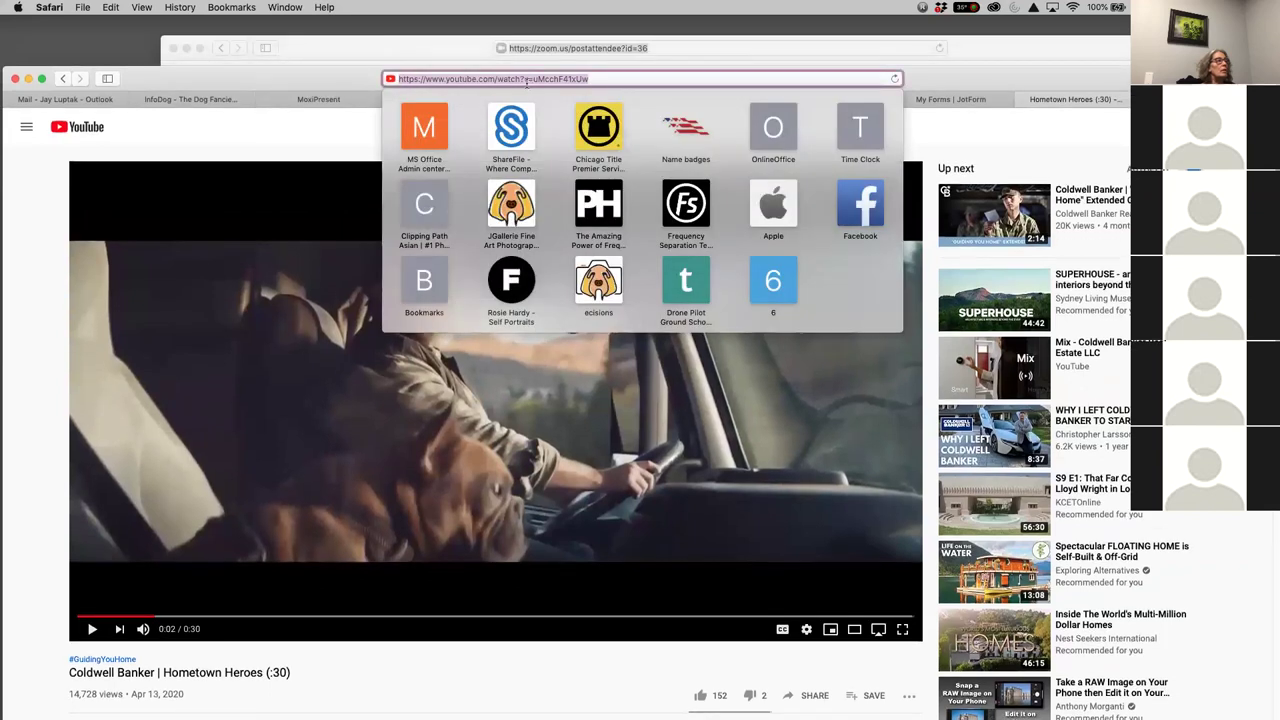
{"action": "left_click", "coordinate": [988, 89]}
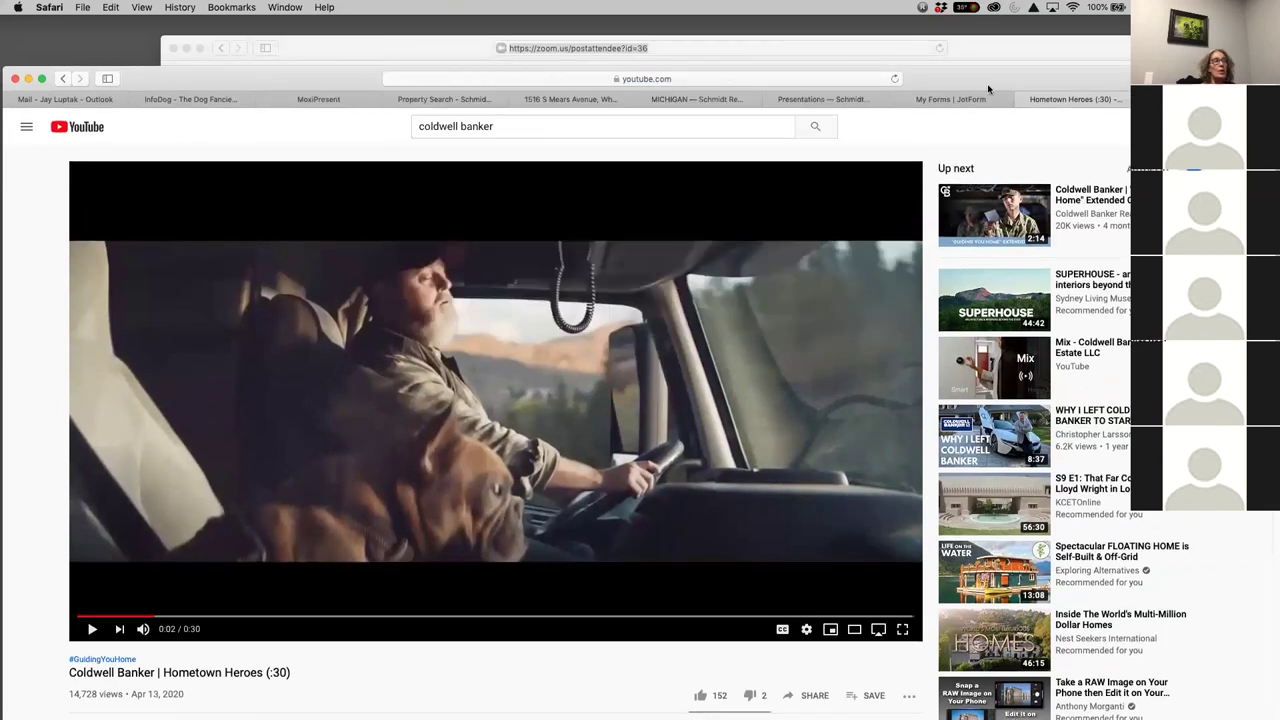
{"action": "left_click_drag", "start_coordinate": [1067, 78], "coordinate": [1074, 28]}
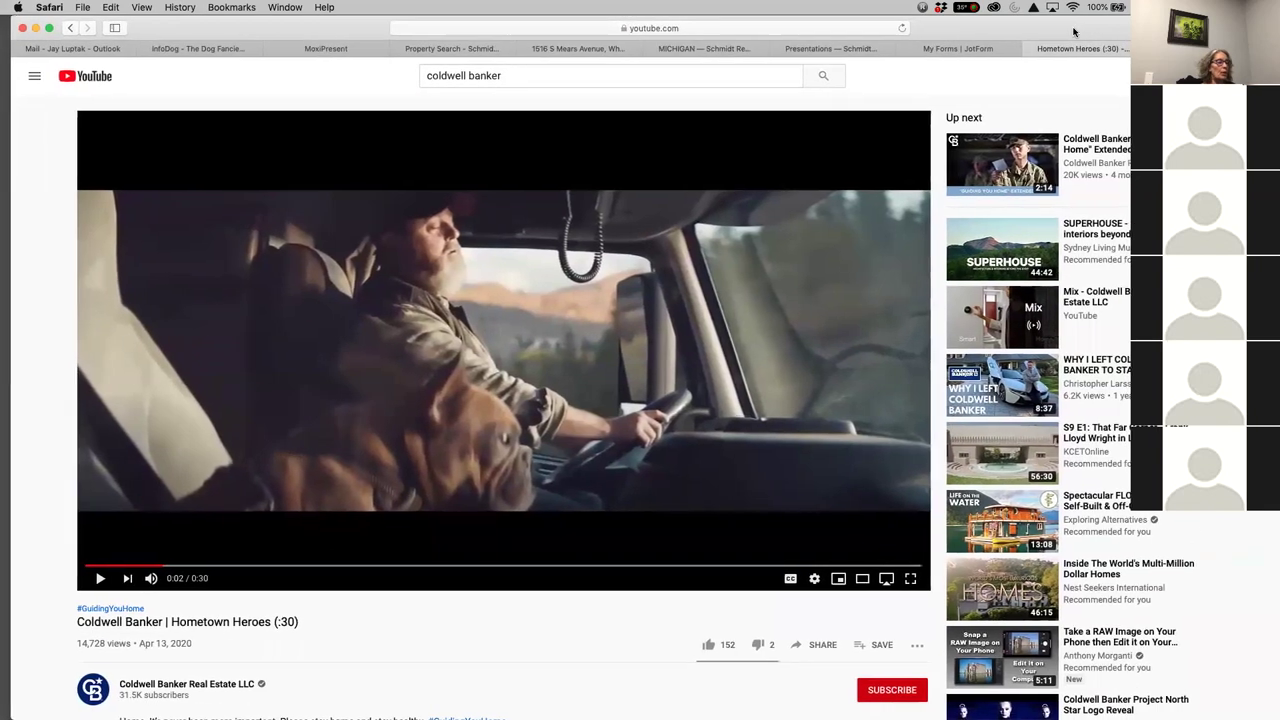
{"action": "left_click", "coordinate": [818, 646]}
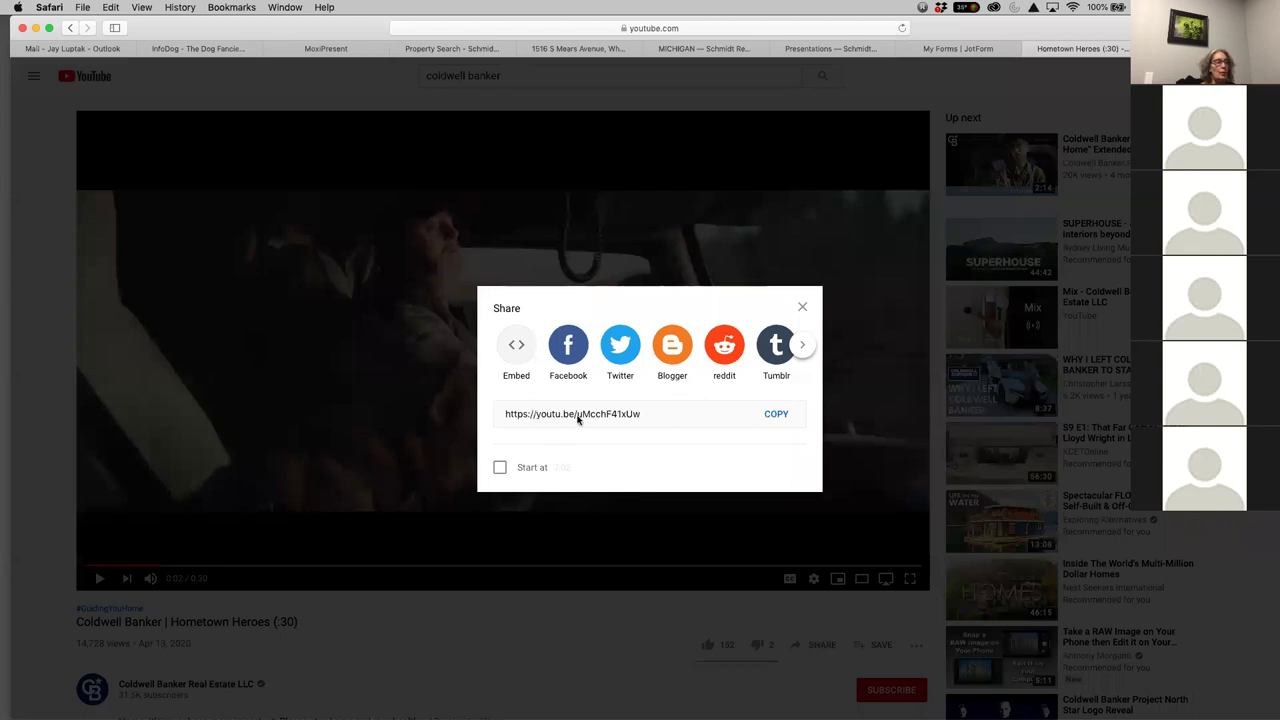
{"action": "left_click", "coordinate": [775, 416]}
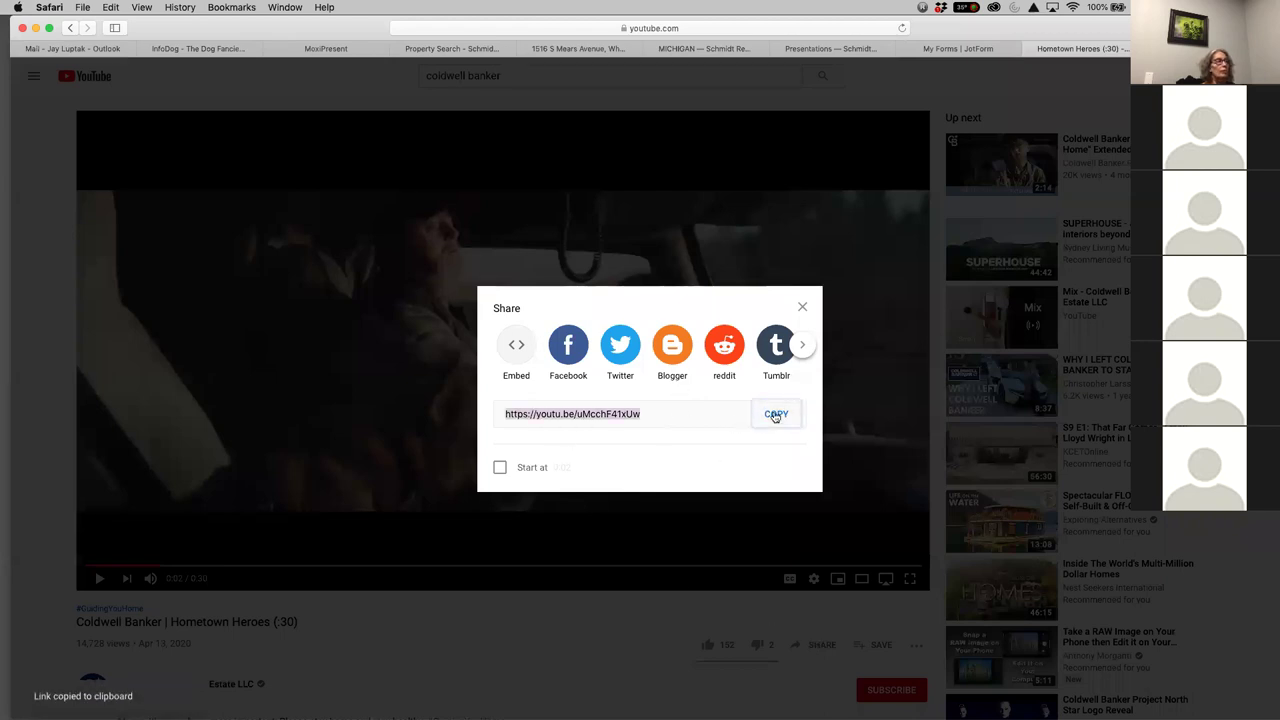
{"action": "left_click", "coordinate": [325, 50]}
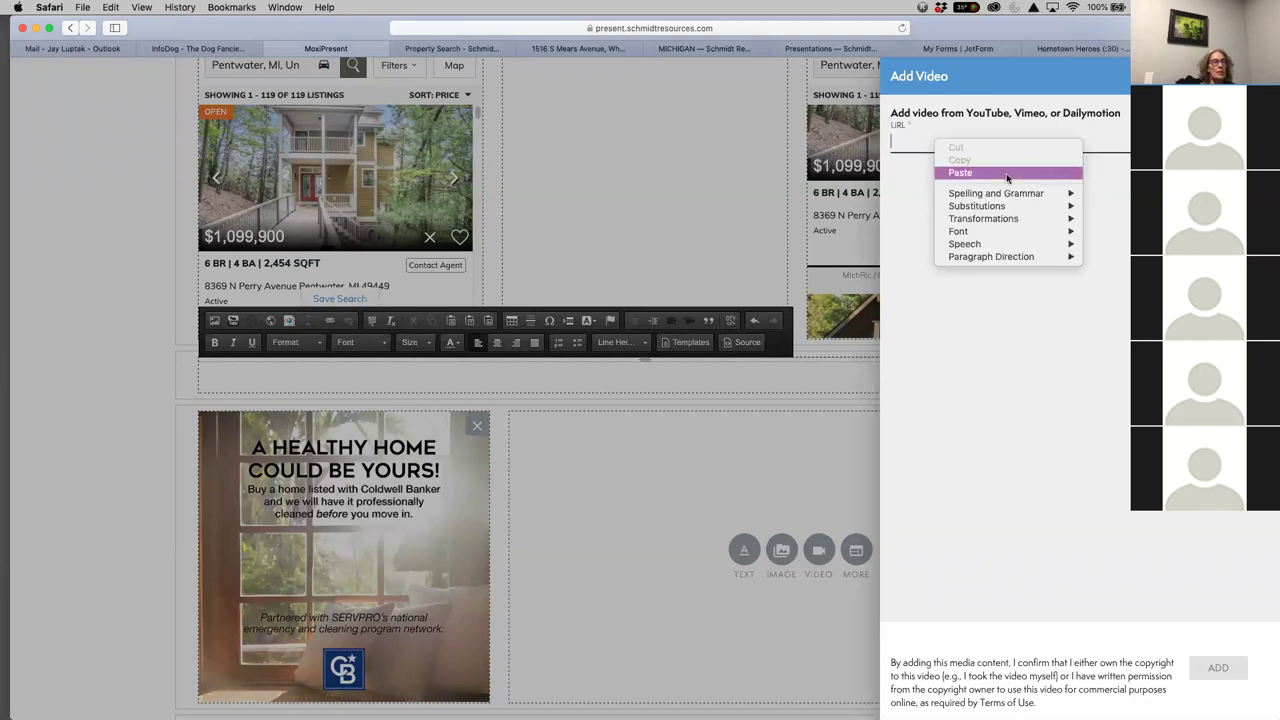
Paste the Hometown Heroes share link and add the video beside the Healthy Home image
{"action": "left_click", "coordinate": [1009, 173]}
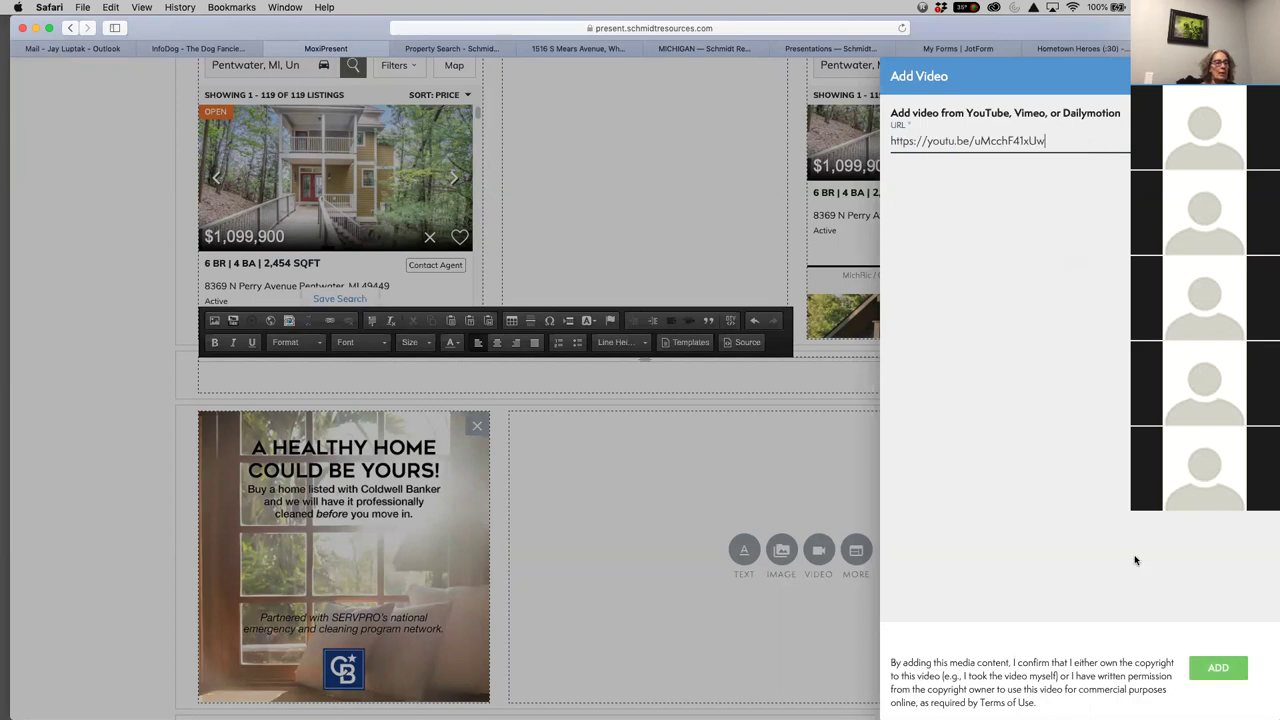
{"action": "left_click", "coordinate": [1218, 669]}
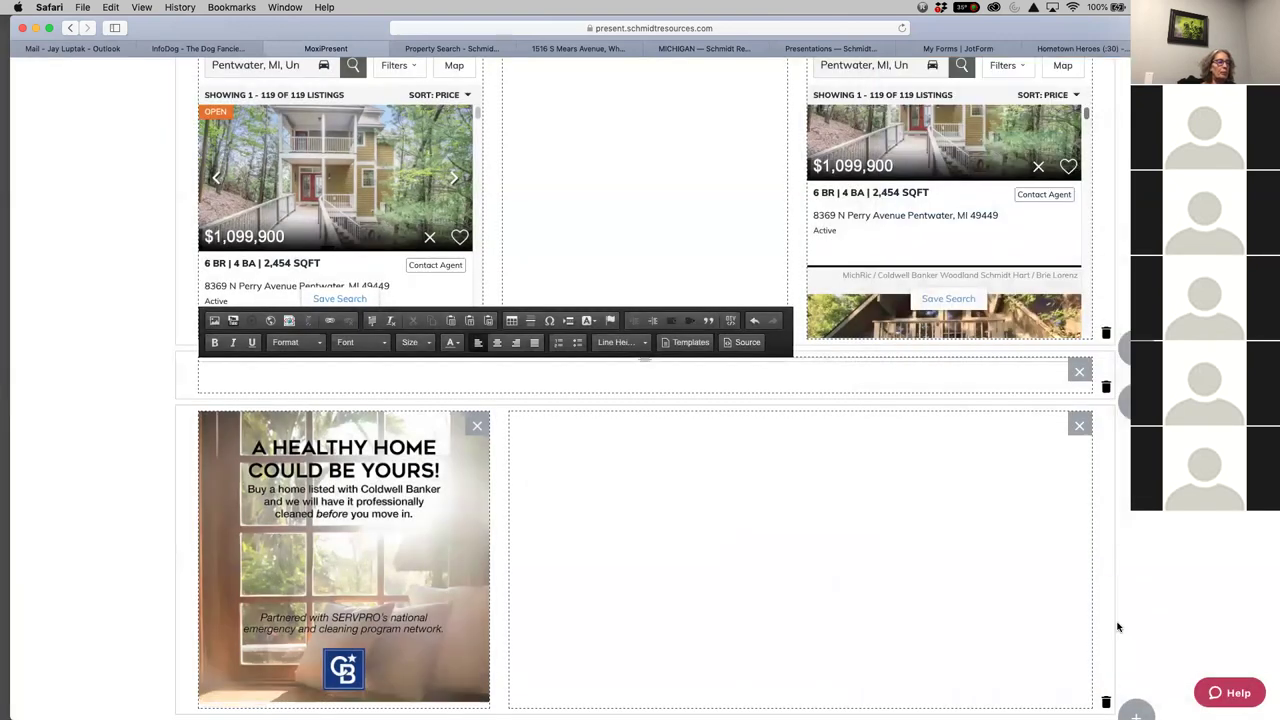
{"action": "scroll", "coordinate": [1249, 634], "scroll_direction": "down", "scroll_amount": 5}
{"action": "scroll", "coordinate": [1249, 634], "scroll_direction": "up", "scroll_amount": 2}
{"action": "scroll", "coordinate": [1257, 537], "scroll_direction": "up", "scroll_amount": 7}
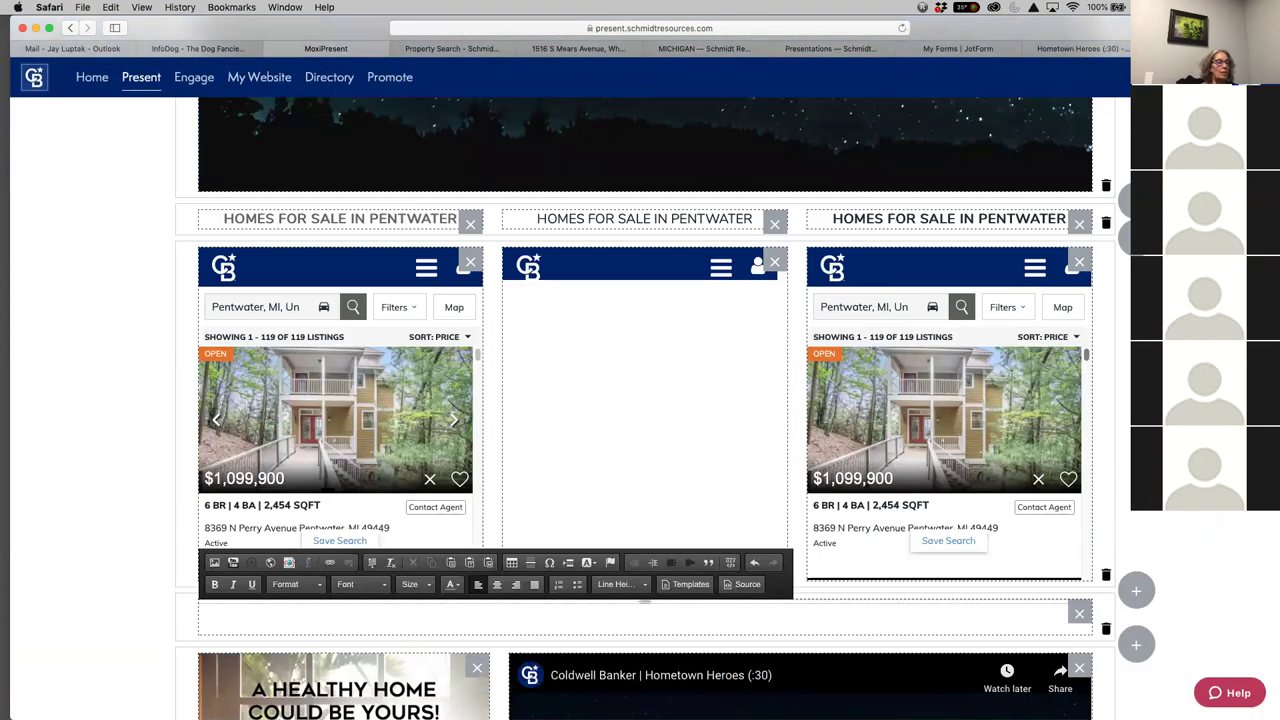
{"action": "scroll", "coordinate": [1185, 523], "scroll_direction": "down", "scroll_amount": 9}
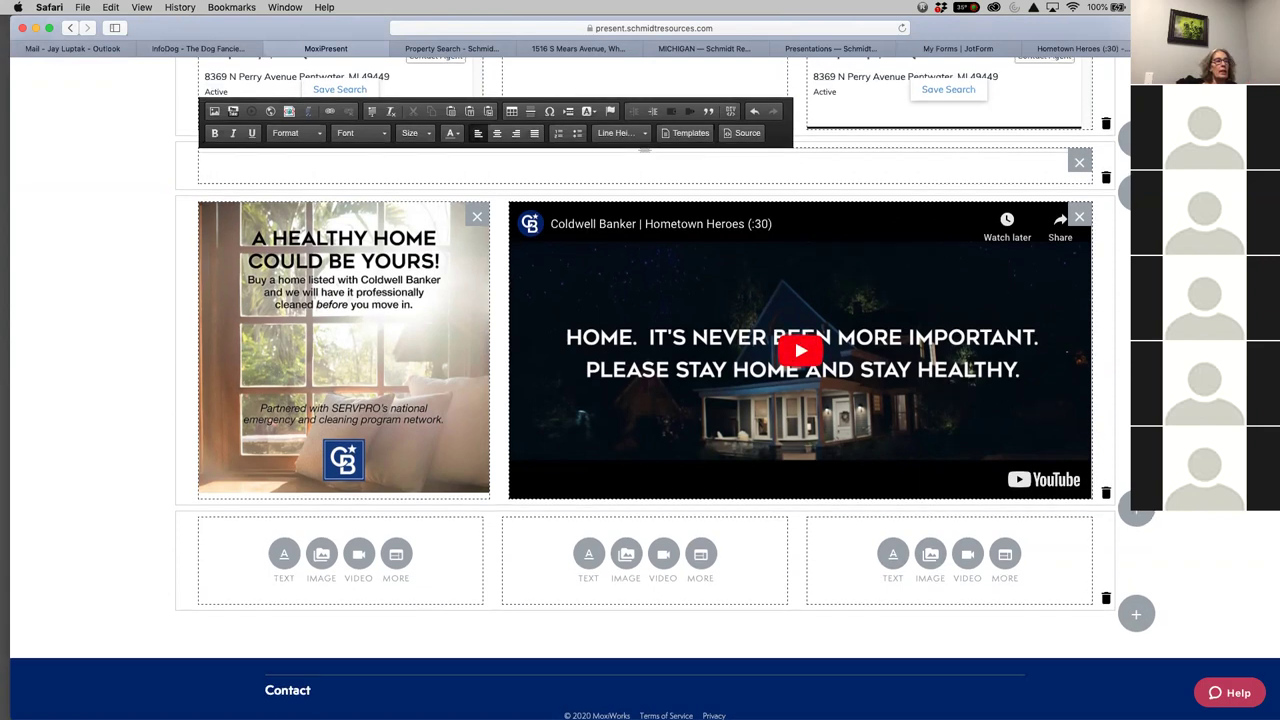
{"action": "scroll", "coordinate": [1045, 389], "scroll_direction": "up", "scroll_amount": 10}
{"action": "scroll", "coordinate": [645, 400], "scroll_direction": "up", "scroll_amount": 2}
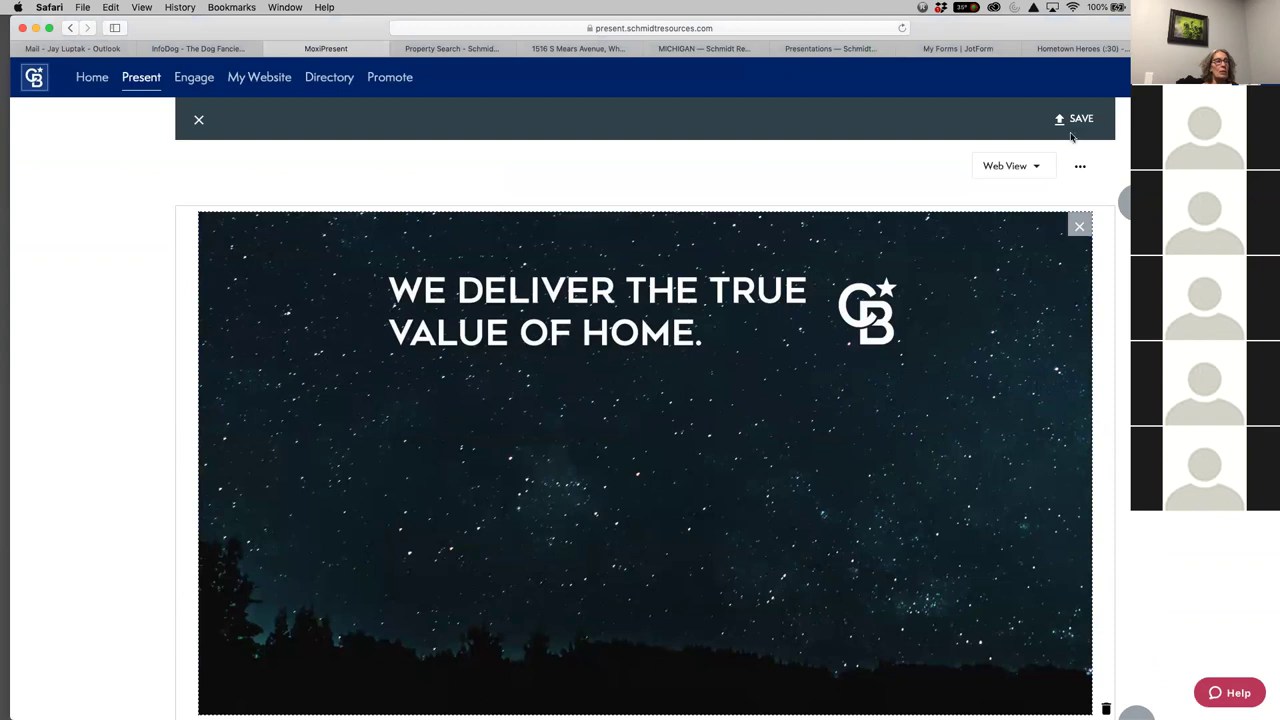
Save the custom page as 'Hart Newsletter' with Enable Page editing turned on
{"action": "left_click", "coordinate": [1068, 121]}
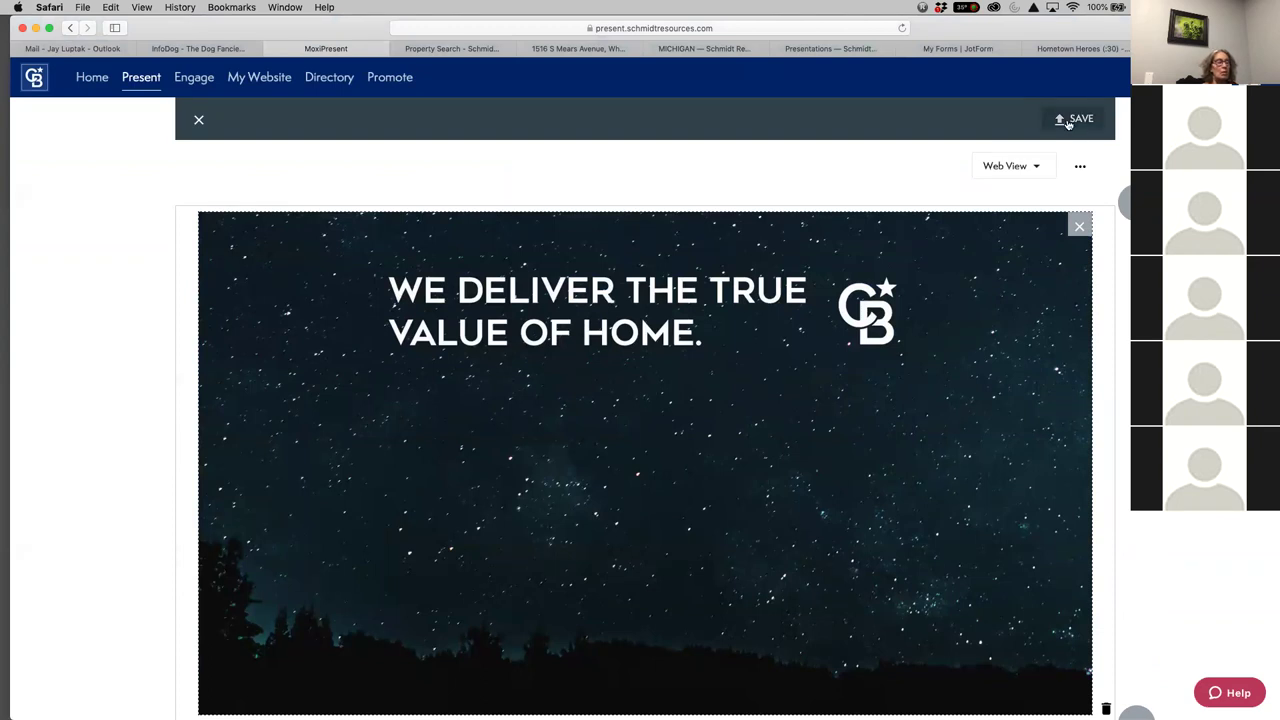
{"action": "left_click", "coordinate": [492, 308]}
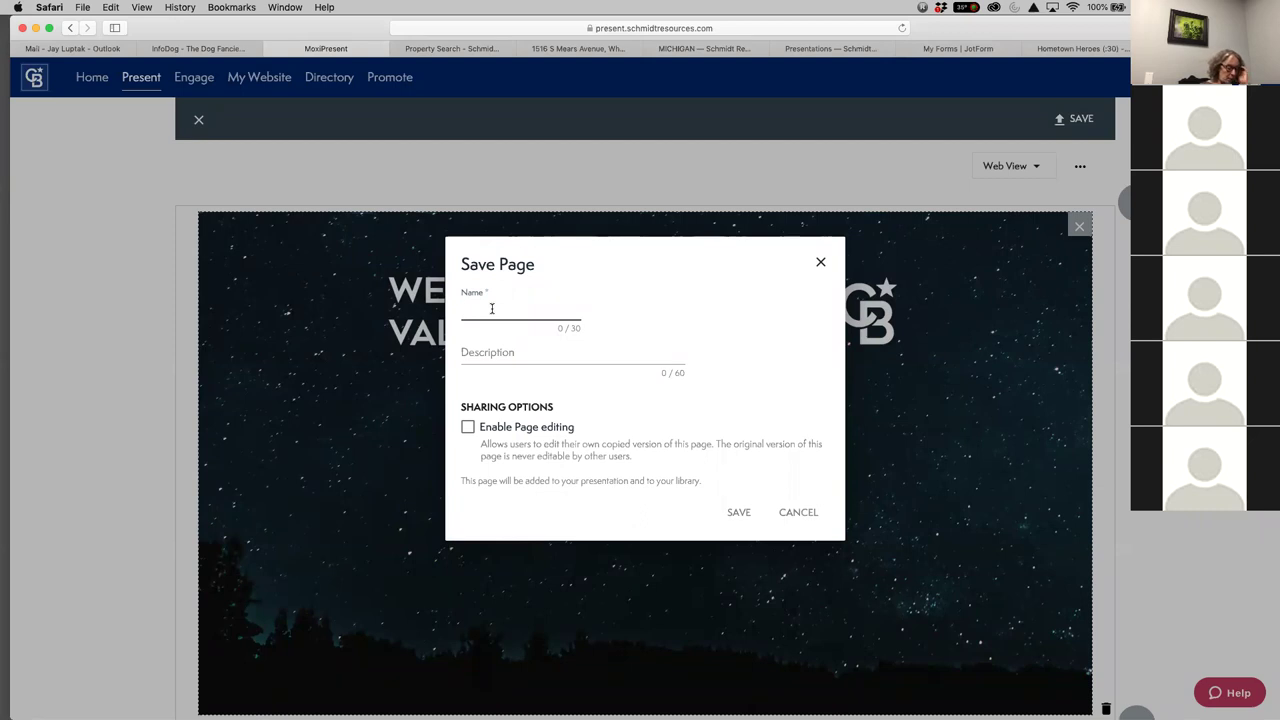
{"action": "type", "text": "Hart Newsletter"}
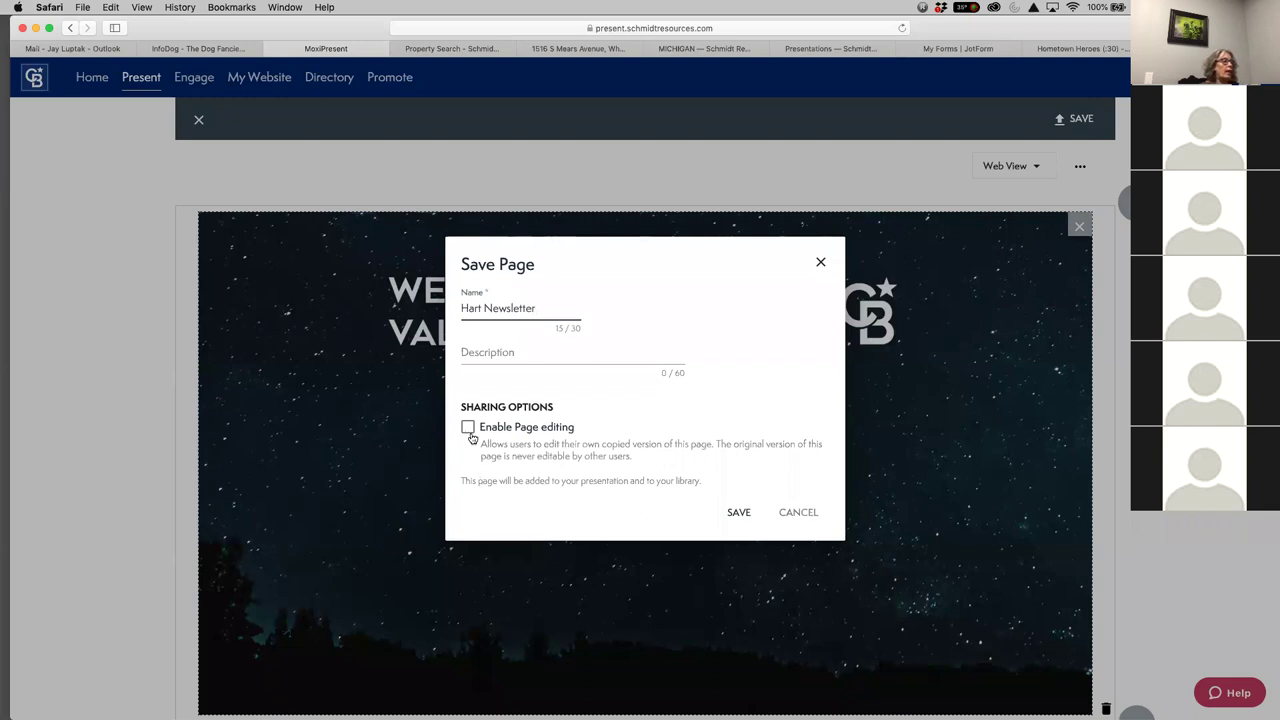
{"action": "left_click", "coordinate": [467, 428]}
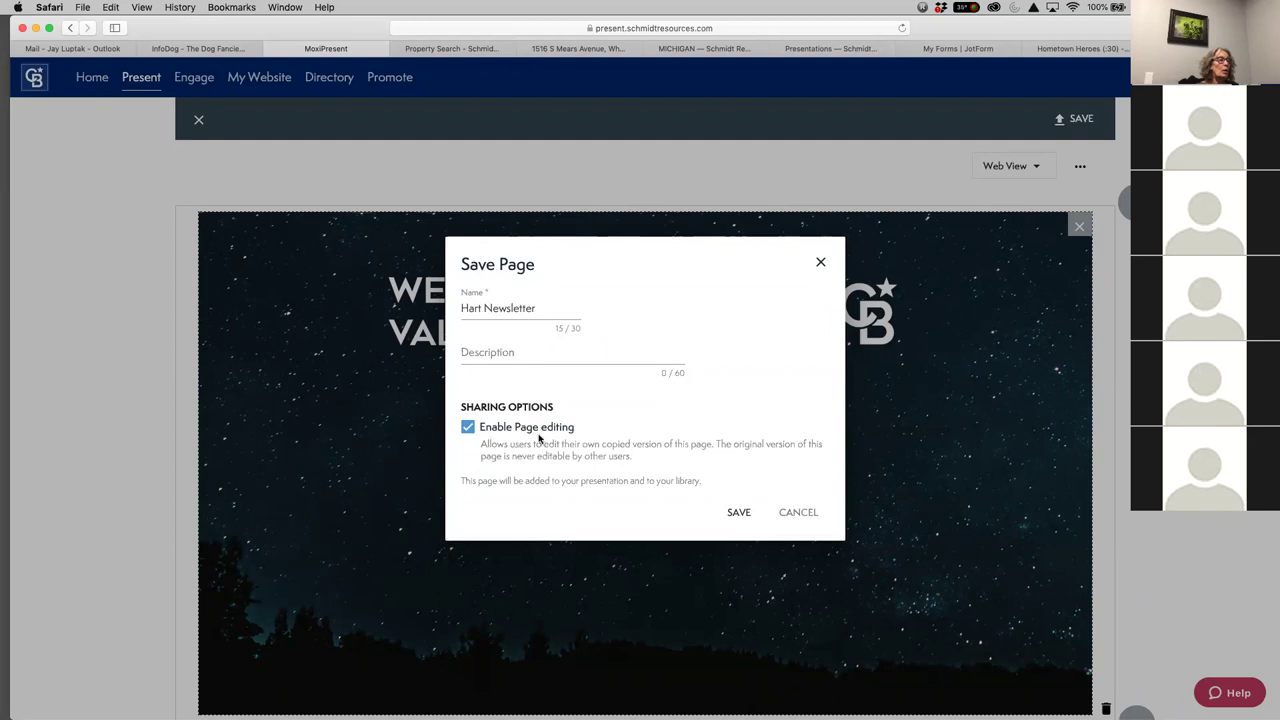
{"action": "left_click", "coordinate": [741, 515]}
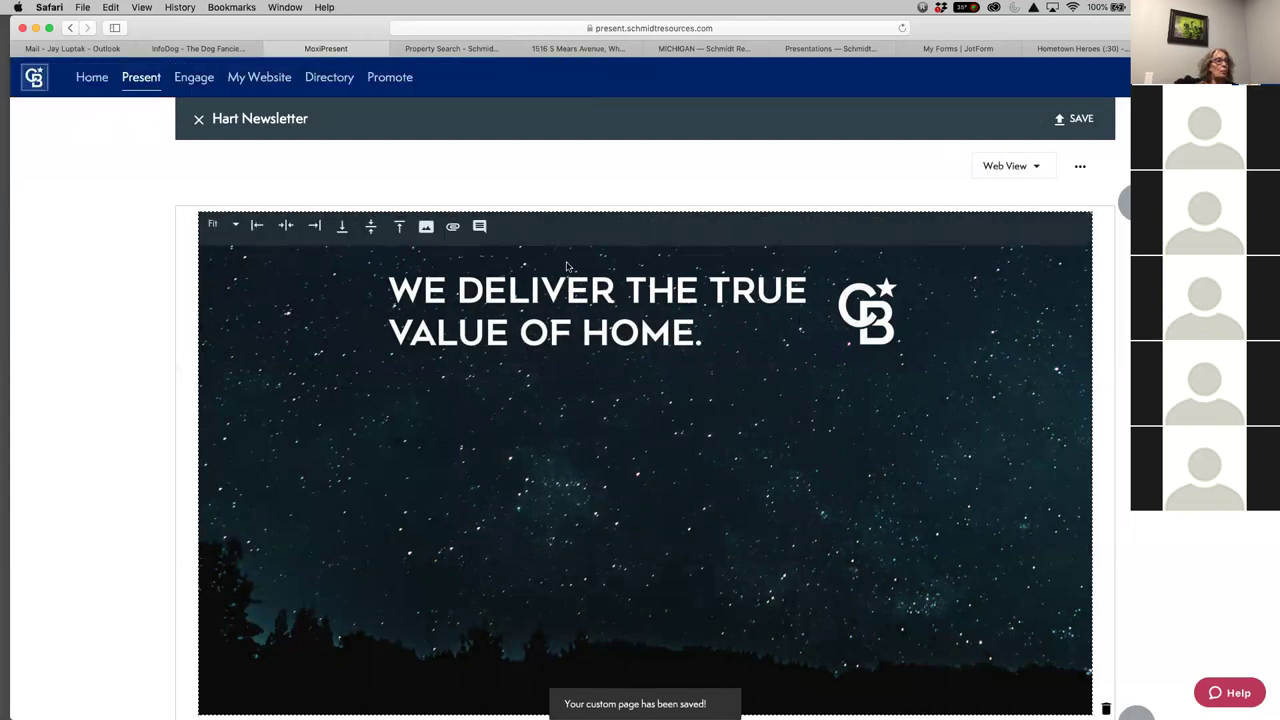
Close the page editor and open the newsletter's Web view in a new tab
{"action": "scroll", "coordinate": [251, 114], "scroll_direction": "down", "scroll_amount": 10}
{"action": "scroll", "coordinate": [487, 269], "scroll_direction": "up", "scroll_amount": 10}
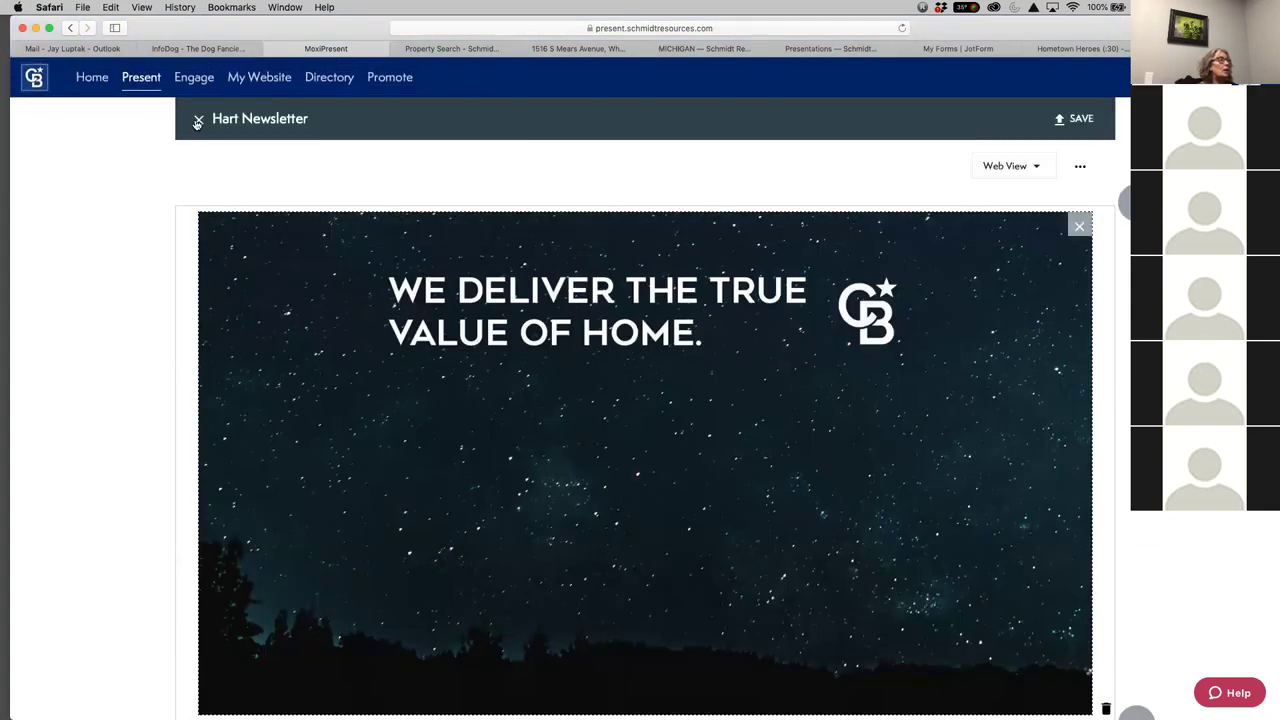
{"action": "left_click", "coordinate": [197, 119]}
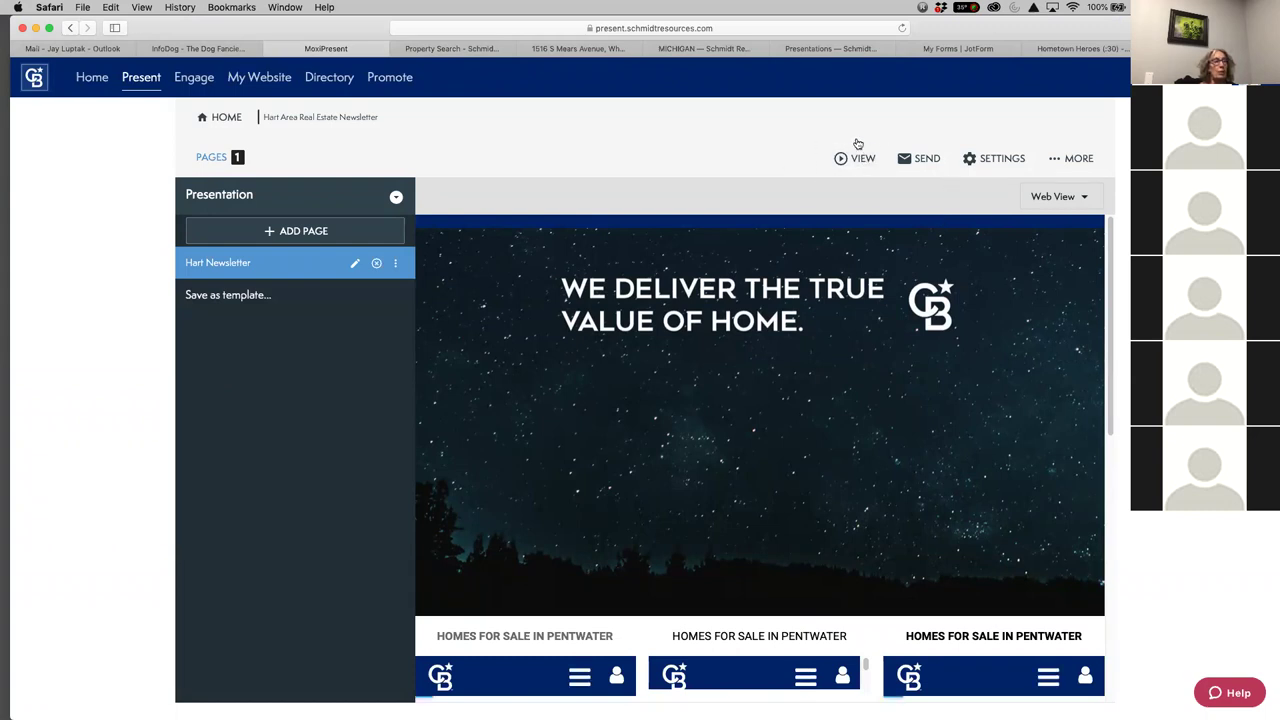
{"action": "left_click", "coordinate": [840, 159]}
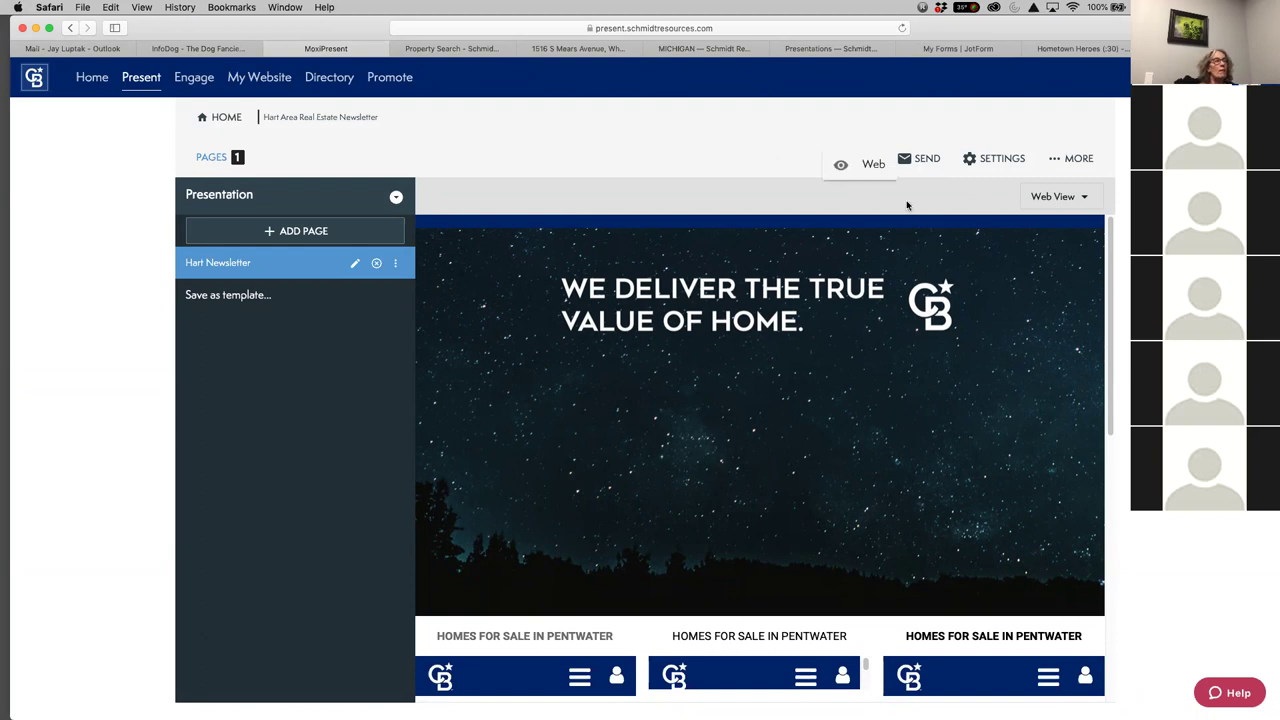
{"action": "left_click", "coordinate": [866, 166]}
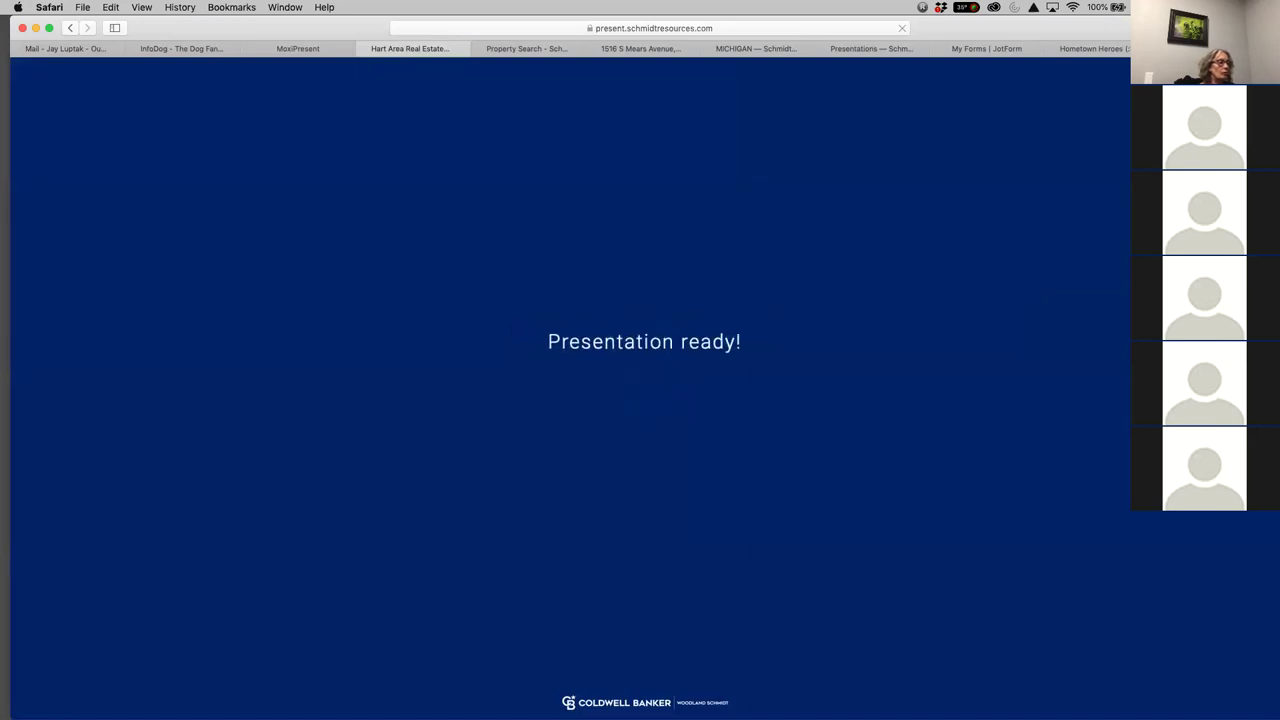
Switch the right Pentwater listings panel in the web view to Map view
{"action": "scroll", "coordinate": [570, 400], "scroll_direction": "down", "scroll_amount": 3}
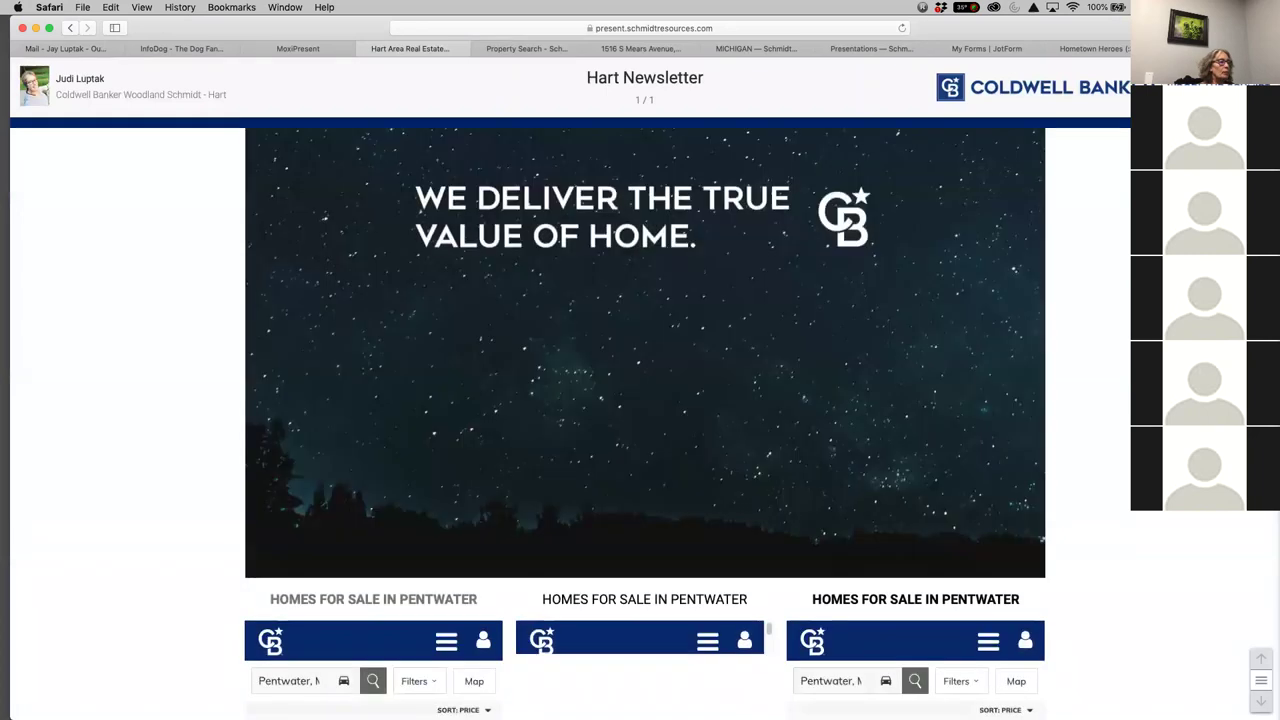
{"action": "scroll", "coordinate": [640, 420], "scroll_direction": "down", "scroll_amount": 5}
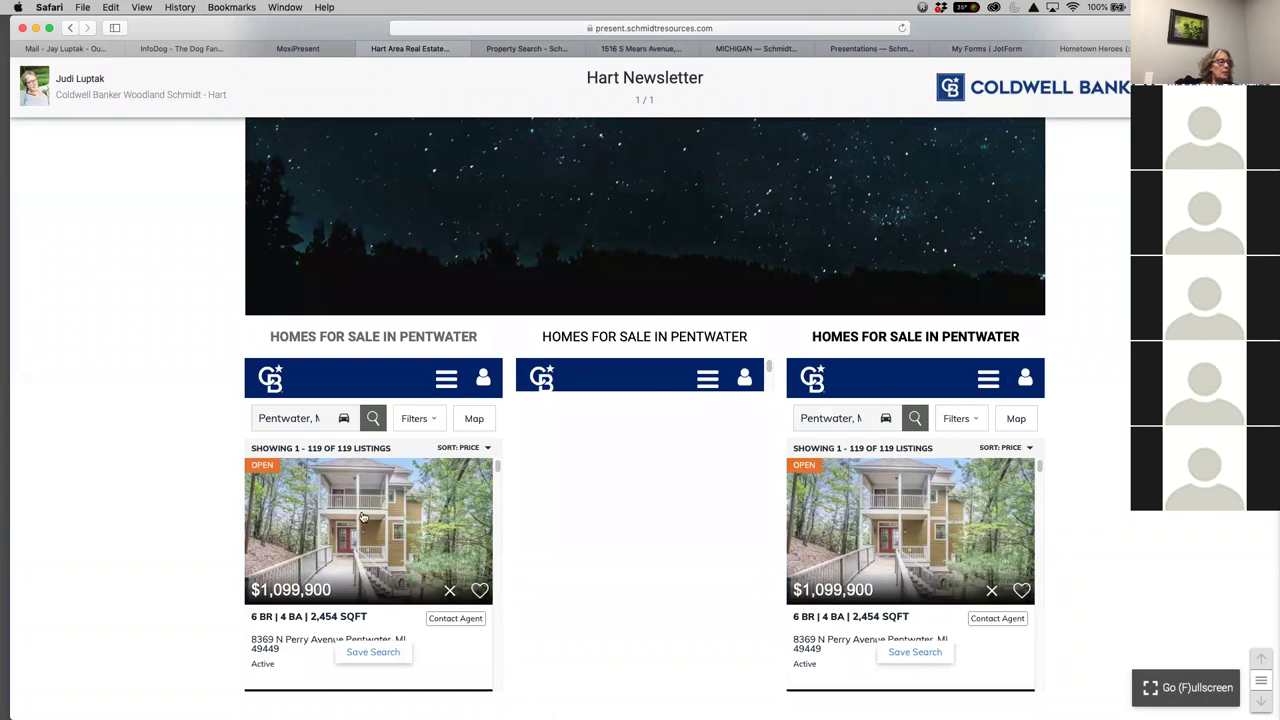
{"action": "scroll", "coordinate": [939, 540], "scroll_direction": "down", "scroll_amount": 3}
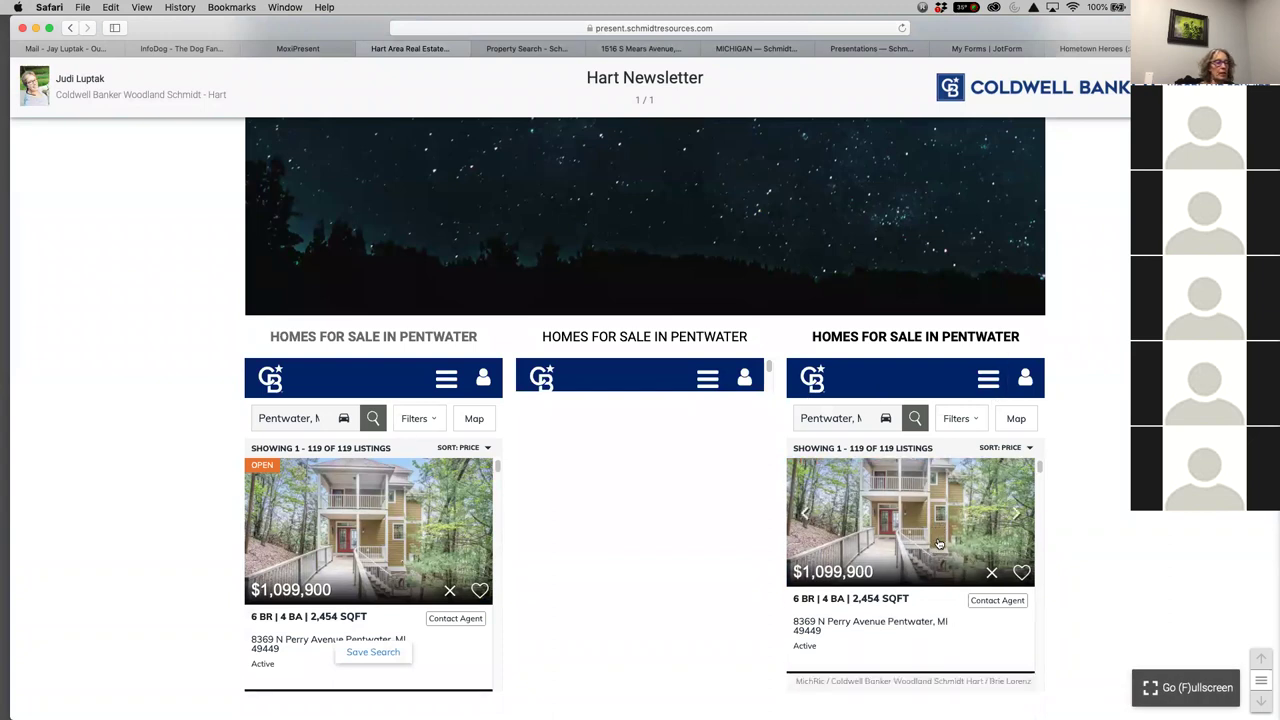
{"action": "scroll", "coordinate": [939, 543], "scroll_direction": "down", "scroll_amount": 5}
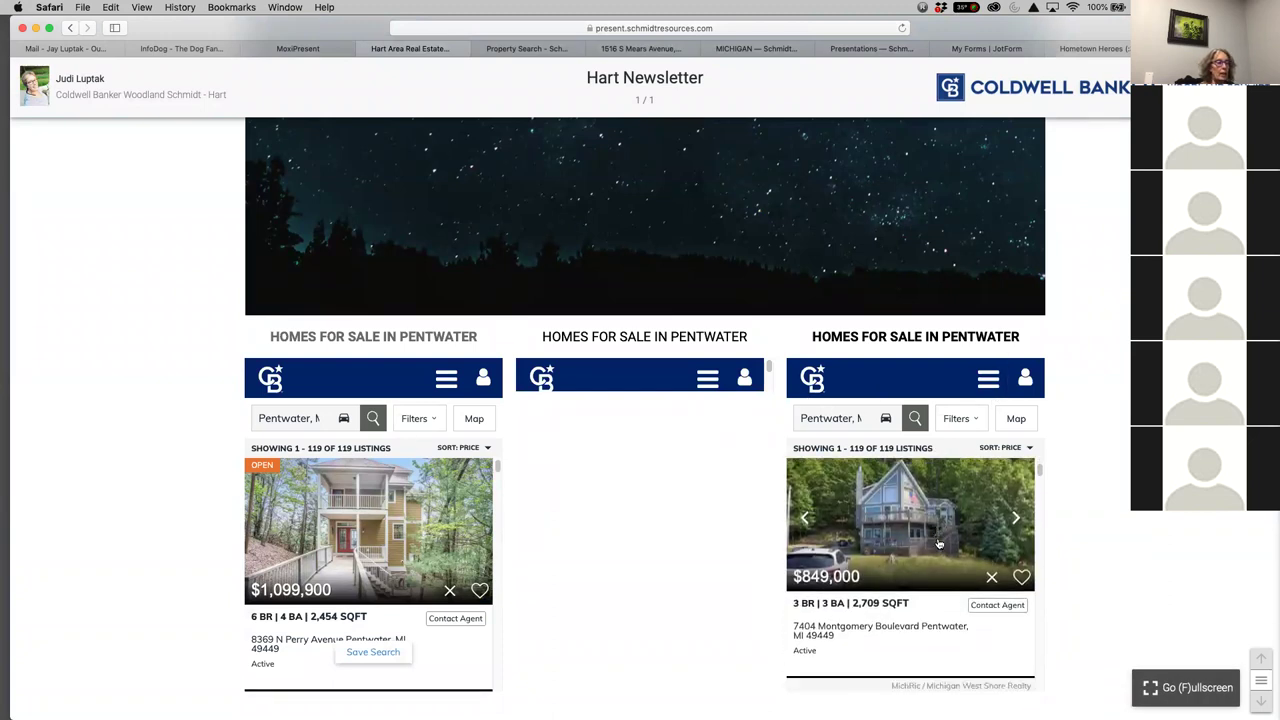
{"action": "scroll", "coordinate": [939, 543], "scroll_direction": "down", "scroll_amount": 2}
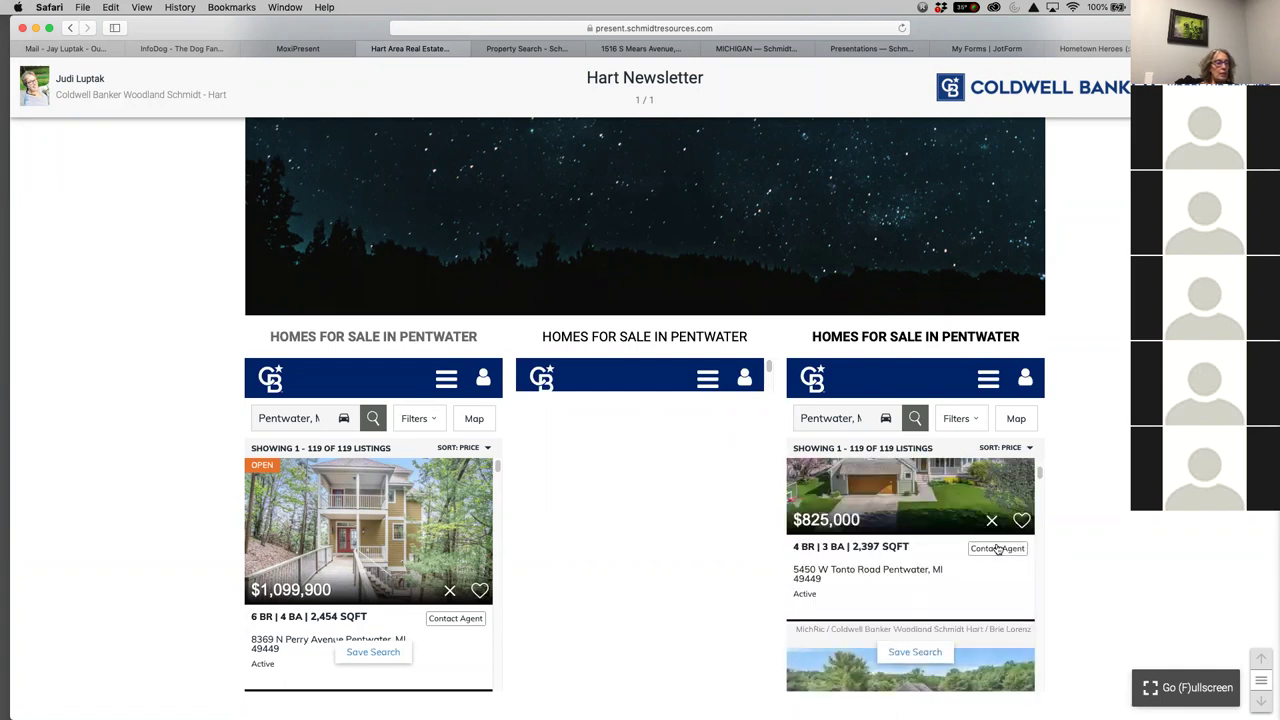
{"action": "scroll", "coordinate": [953, 598], "scroll_direction": "down", "scroll_amount": 2}
{"action": "scroll", "coordinate": [953, 593], "scroll_direction": "down", "scroll_amount": 5}
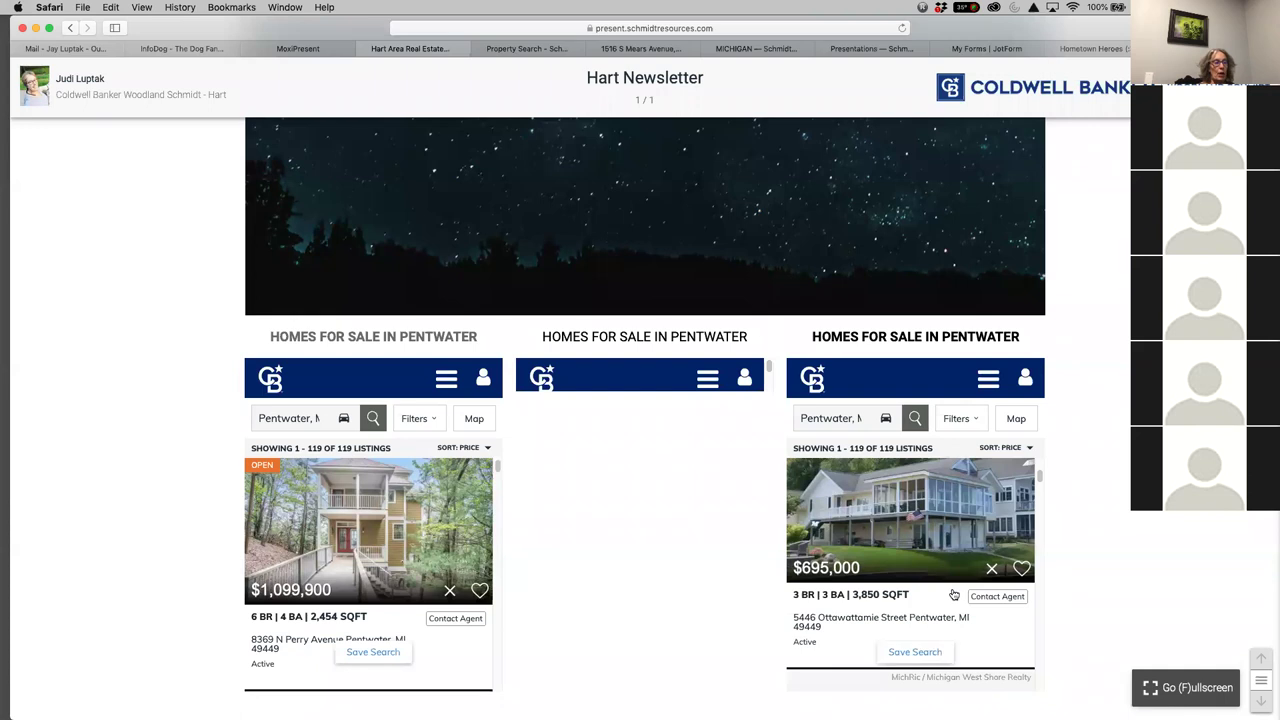
{"action": "scroll", "coordinate": [953, 593], "scroll_direction": "down", "scroll_amount": 8}
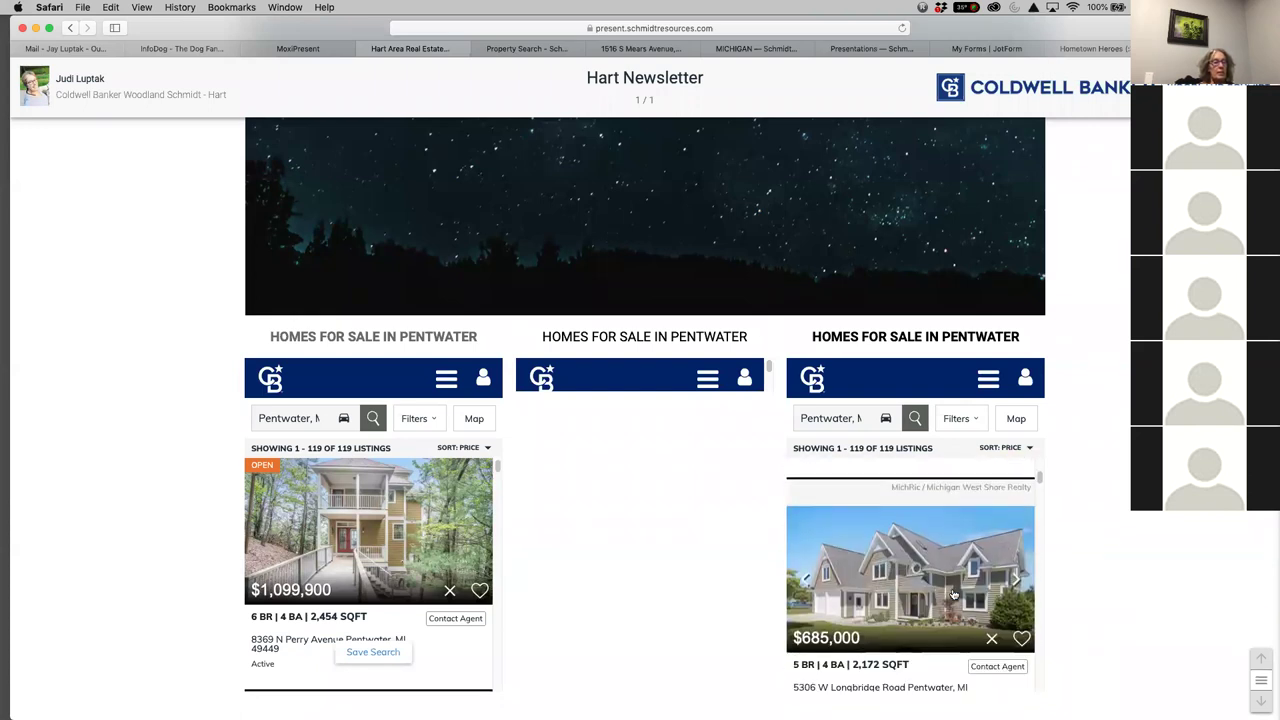
{"action": "left_click", "coordinate": [1024, 422]}
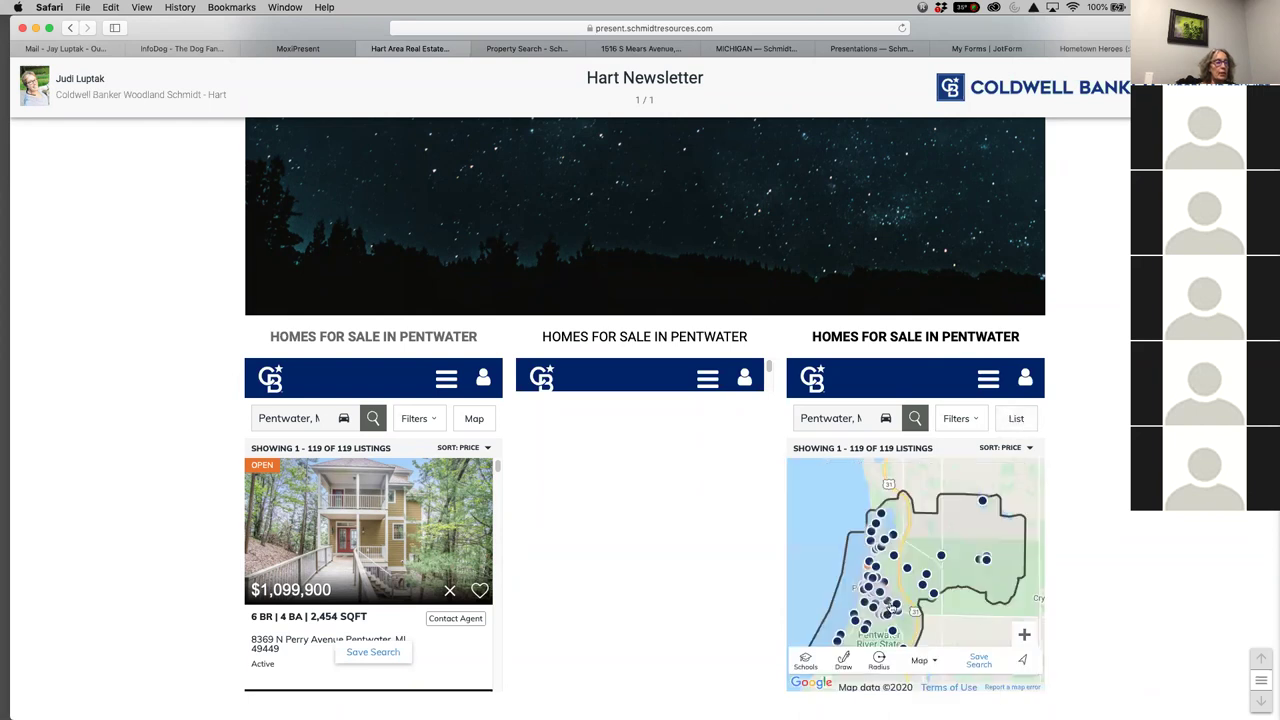
{"action": "scroll", "coordinate": [941, 582], "scroll_direction": "down", "scroll_amount": 1}
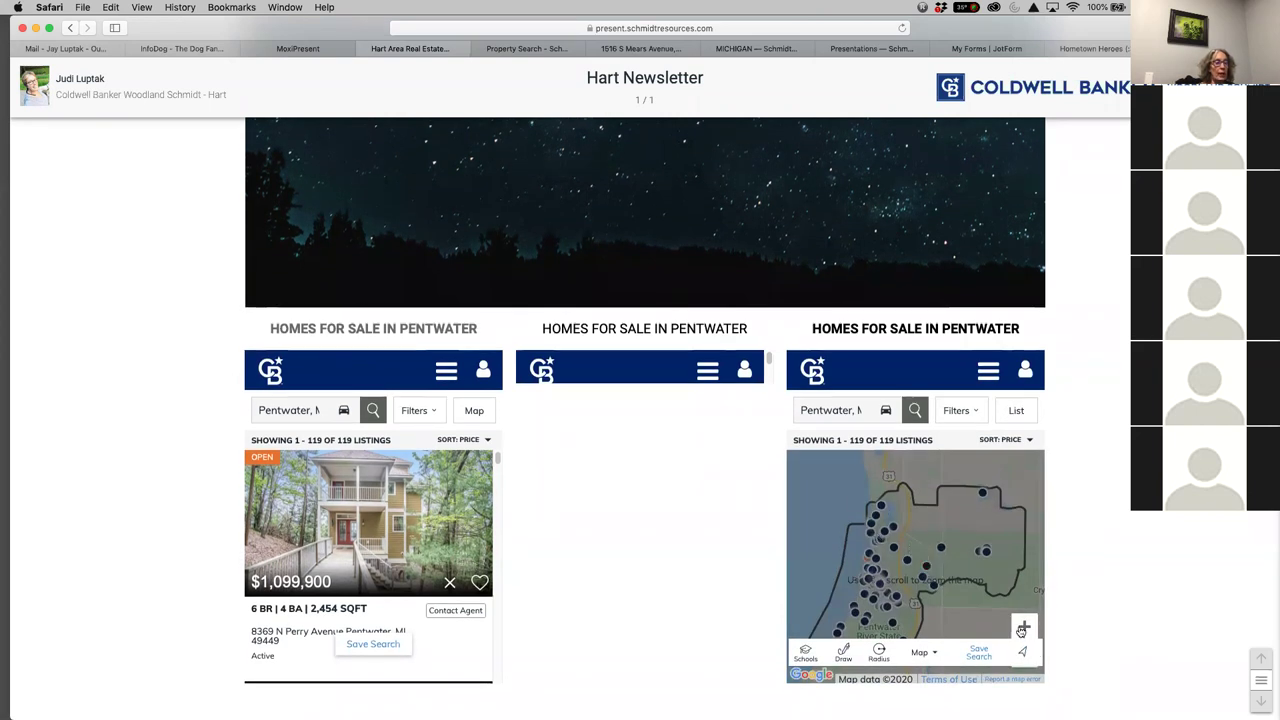
Zoom the map in on Pentwater to show 95 listings and open the panel's navigation menu
{"action": "double_click", "coordinate": [937, 585]}
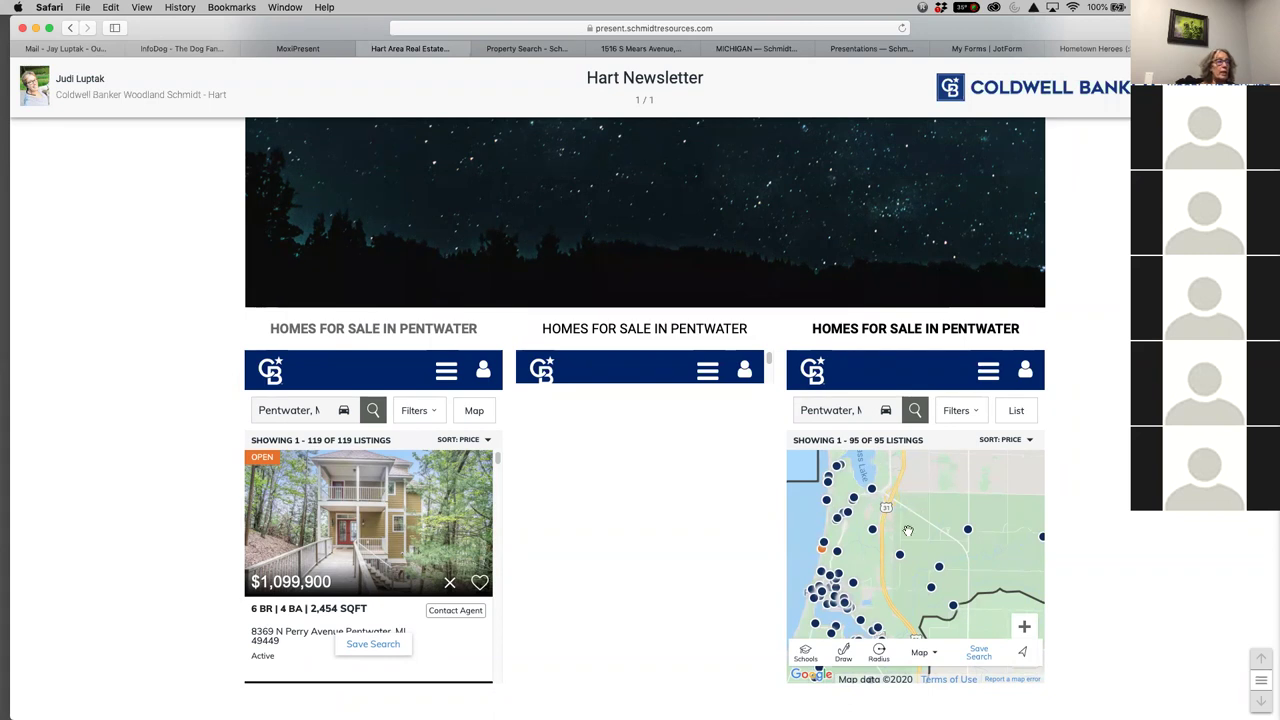
{"action": "scroll", "coordinate": [967, 578], "scroll_direction": "up", "scroll_amount": 5}
{"action": "left_click", "coordinate": [987, 643]}
{"action": "scroll", "coordinate": [985, 625], "scroll_direction": "down", "scroll_amount": 2}
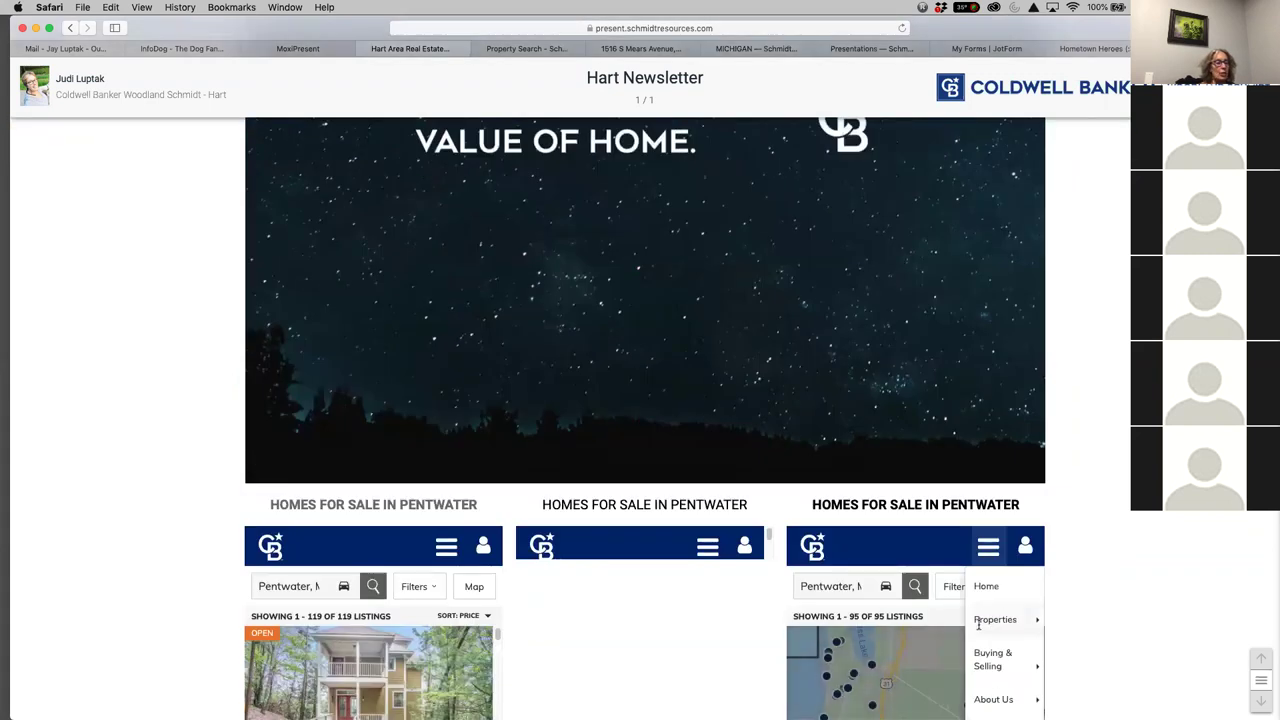
{"action": "scroll", "coordinate": [1079, 613], "scroll_direction": "down", "scroll_amount": 8}
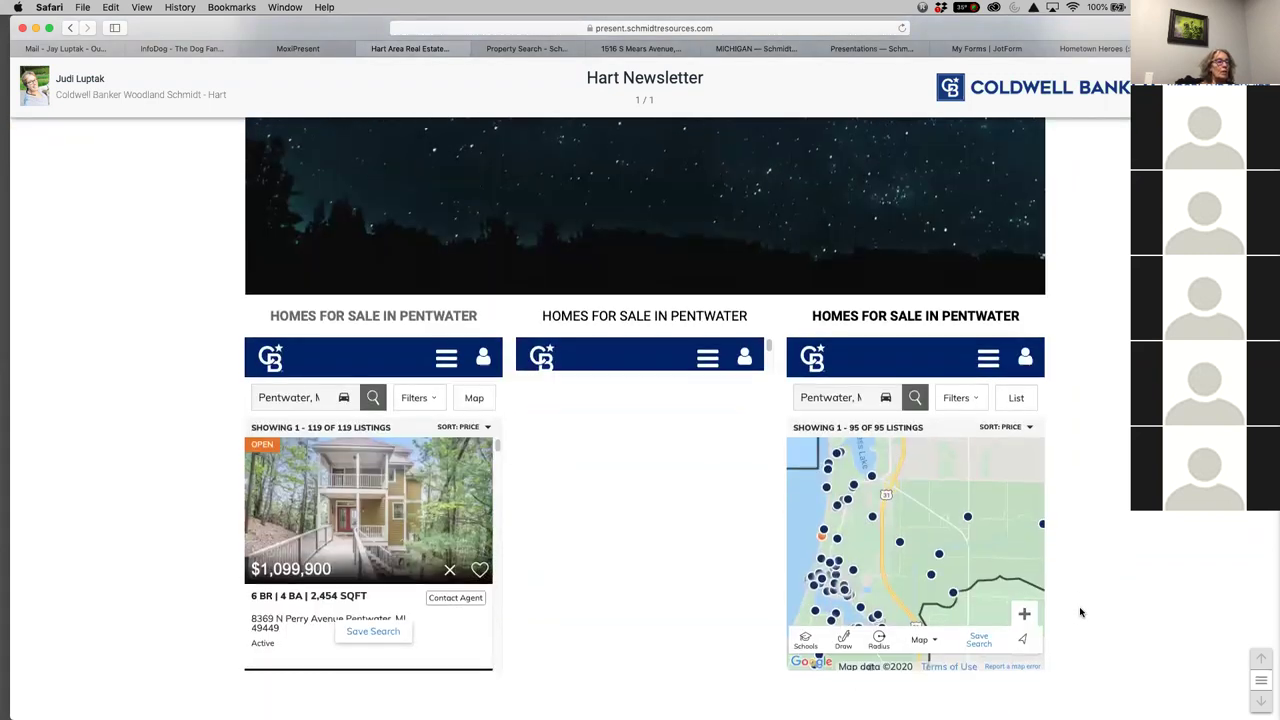
{"action": "scroll", "coordinate": [1080, 612], "scroll_direction": "down", "scroll_amount": 2}
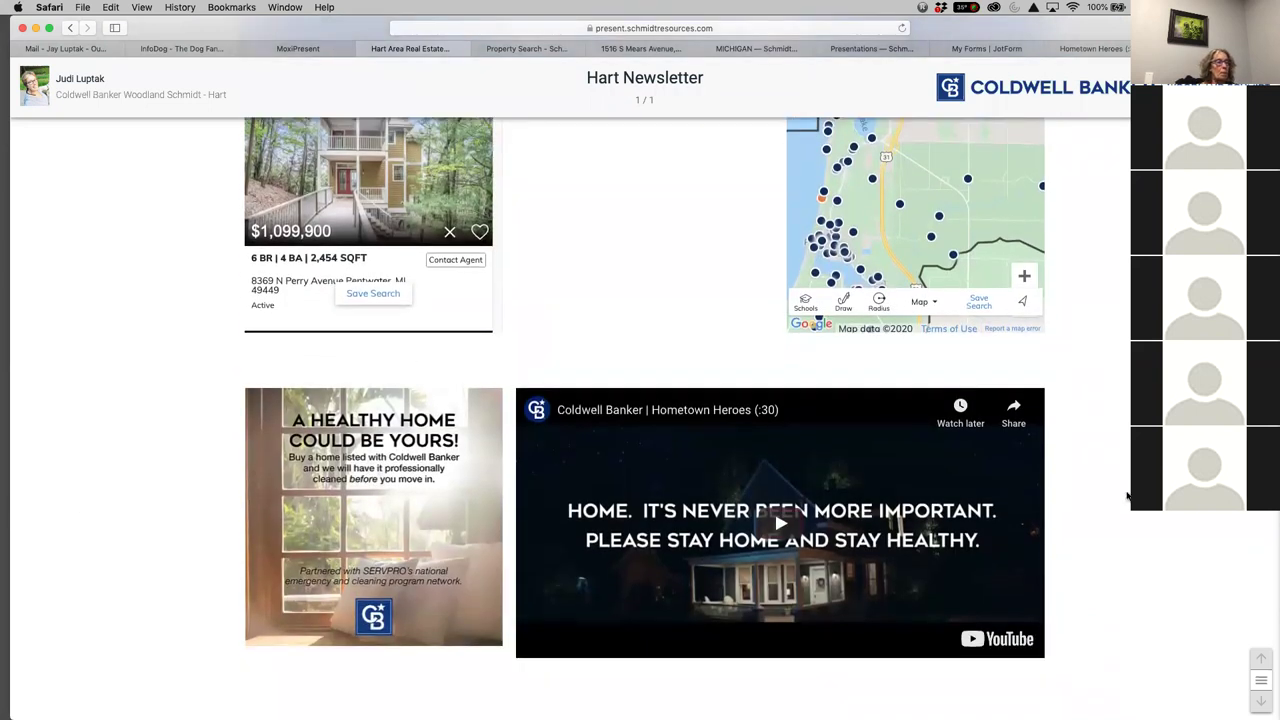
{"action": "scroll", "coordinate": [1128, 498], "scroll_direction": "down", "scroll_amount": 3}
{"action": "scroll", "coordinate": [913, 345], "scroll_direction": "up", "scroll_amount": 2}
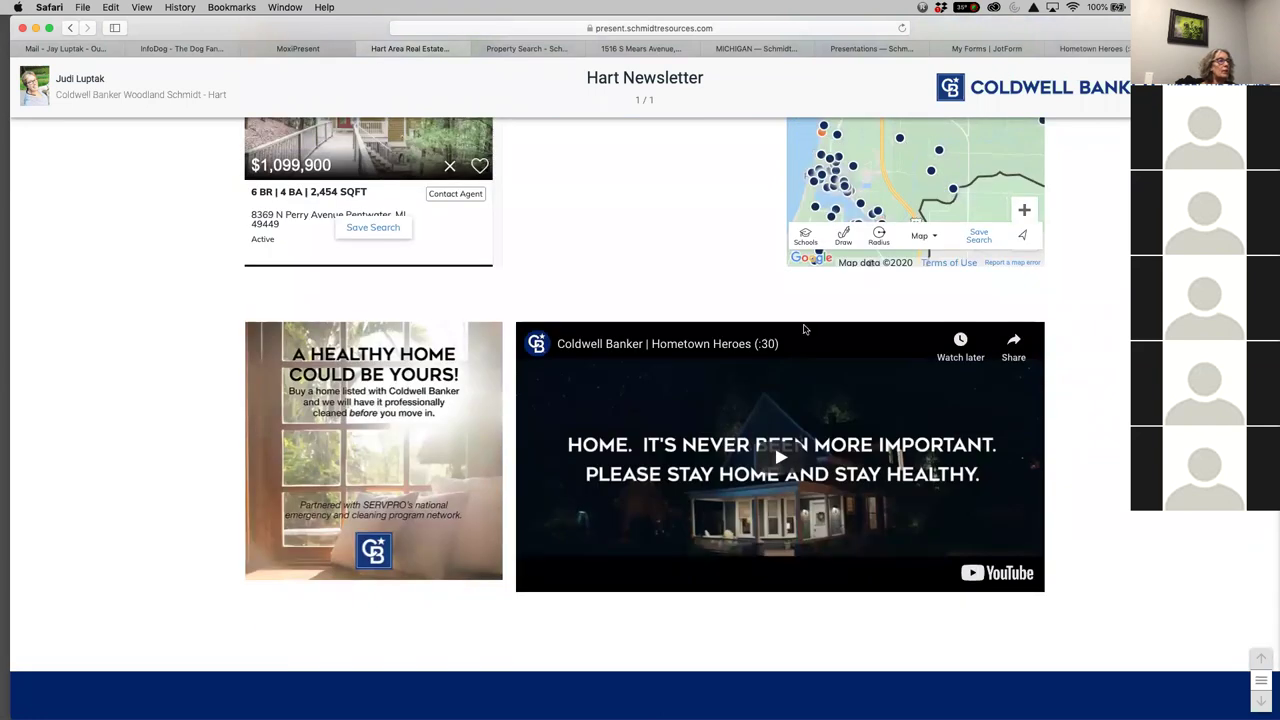
{"action": "scroll", "coordinate": [1093, 460], "scroll_direction": "up", "scroll_amount": 1}
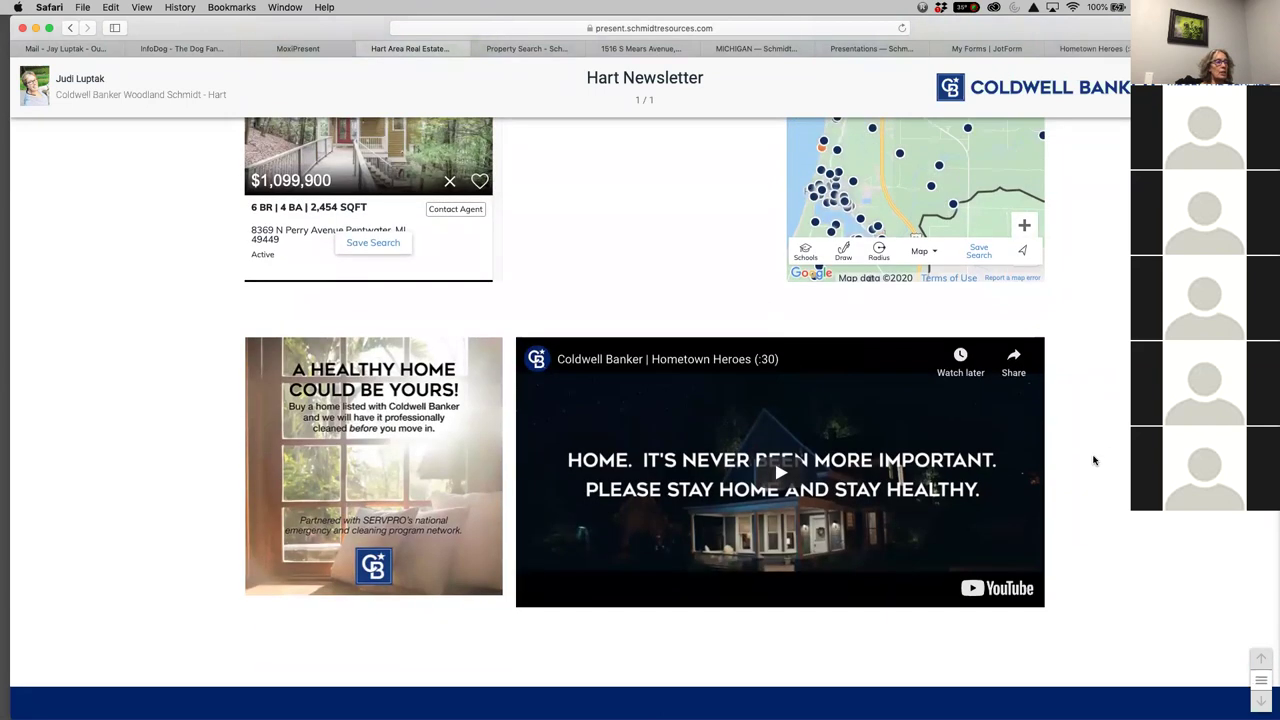
{"action": "scroll", "coordinate": [741, 288], "scroll_direction": "up", "scroll_amount": 5}
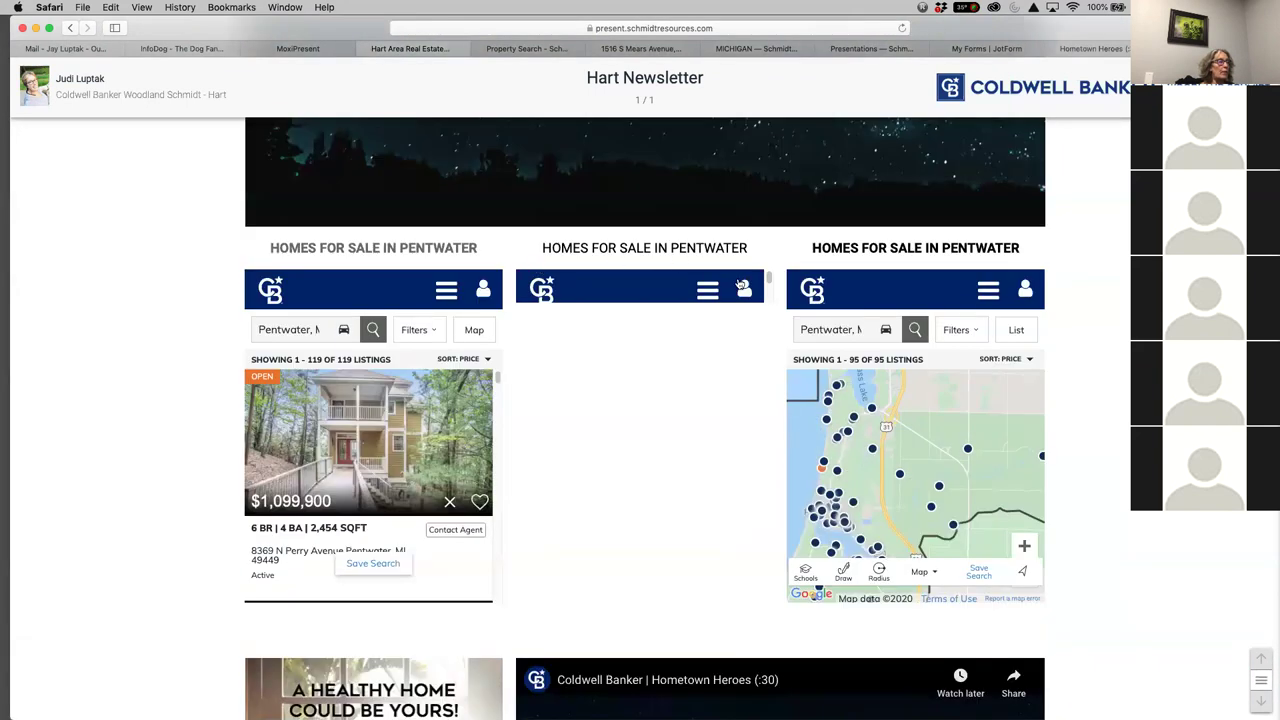
{"action": "scroll", "coordinate": [1100, 525], "scroll_direction": "down", "scroll_amount": 2}
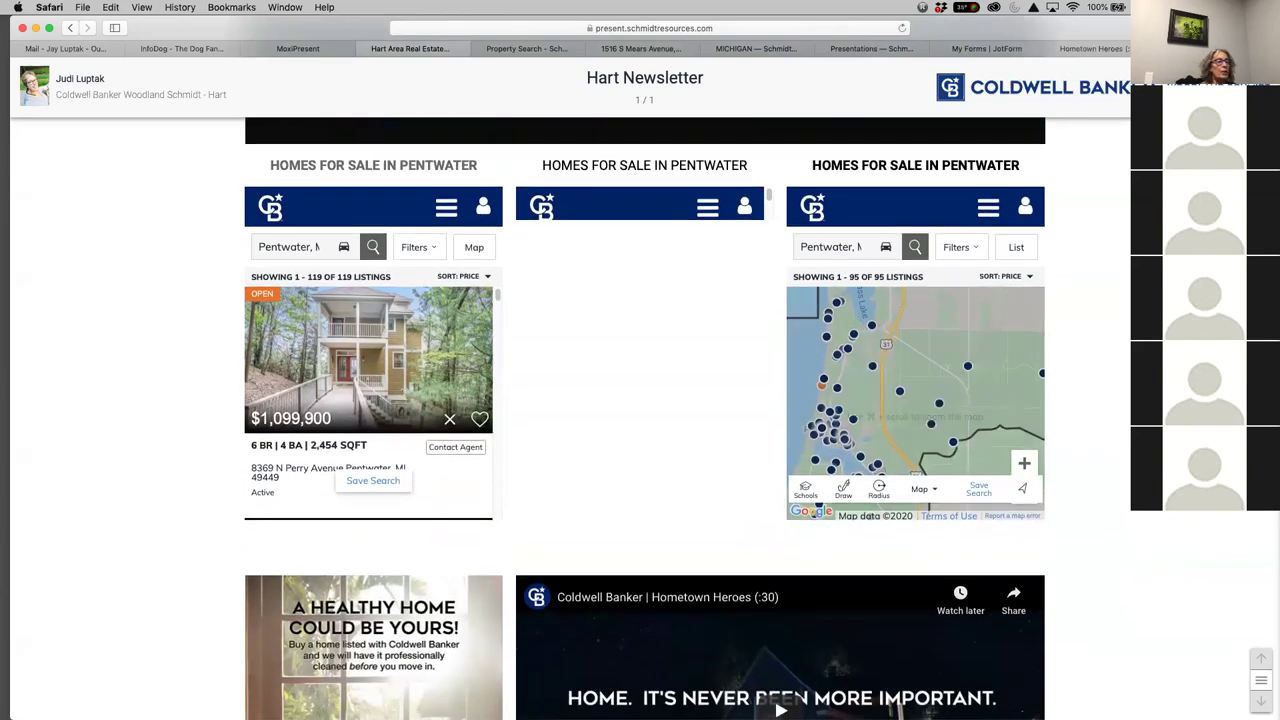
{"action": "scroll", "coordinate": [698, 434], "scroll_direction": "down", "scroll_amount": 4}
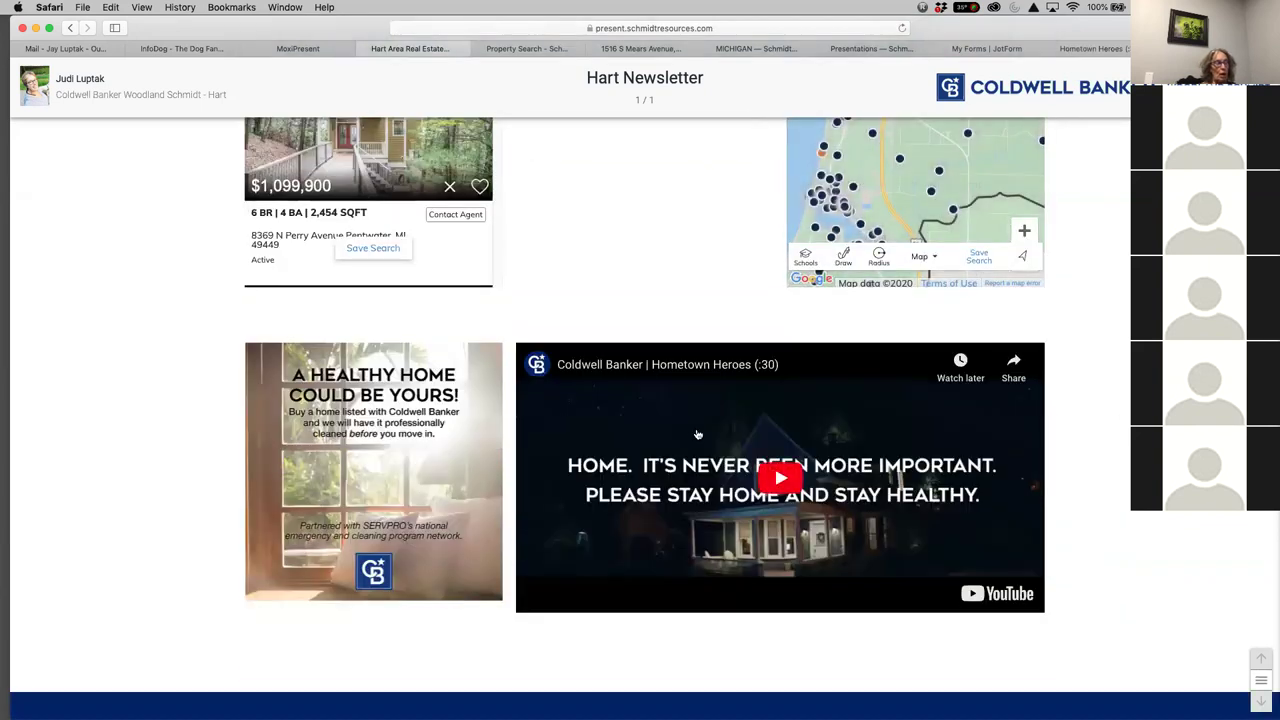
{"action": "scroll", "coordinate": [705, 445], "scroll_direction": "up", "scroll_amount": 6}
{"action": "scroll", "coordinate": [717, 463], "scroll_direction": "down", "scroll_amount": 4}
{"action": "scroll", "coordinate": [800, 560], "scroll_direction": "down", "scroll_amount": 2}
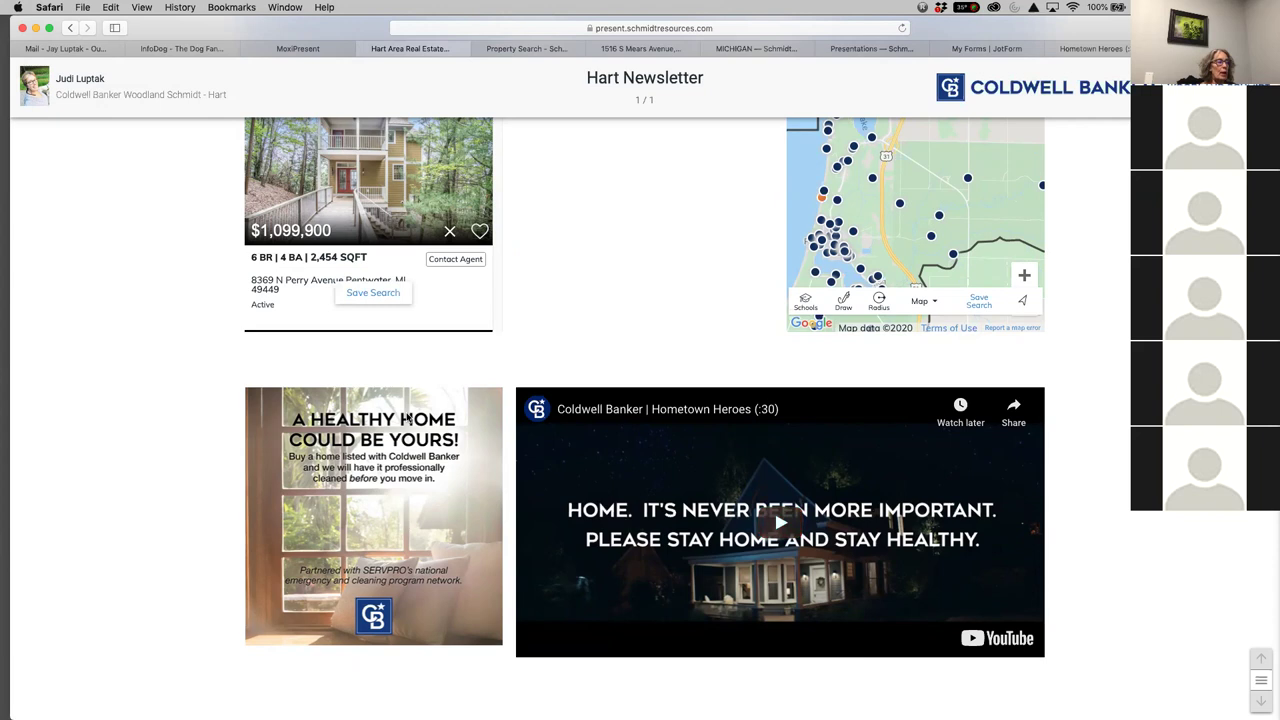
{"action": "scroll", "coordinate": [605, 380], "scroll_direction": "up", "scroll_amount": 2}
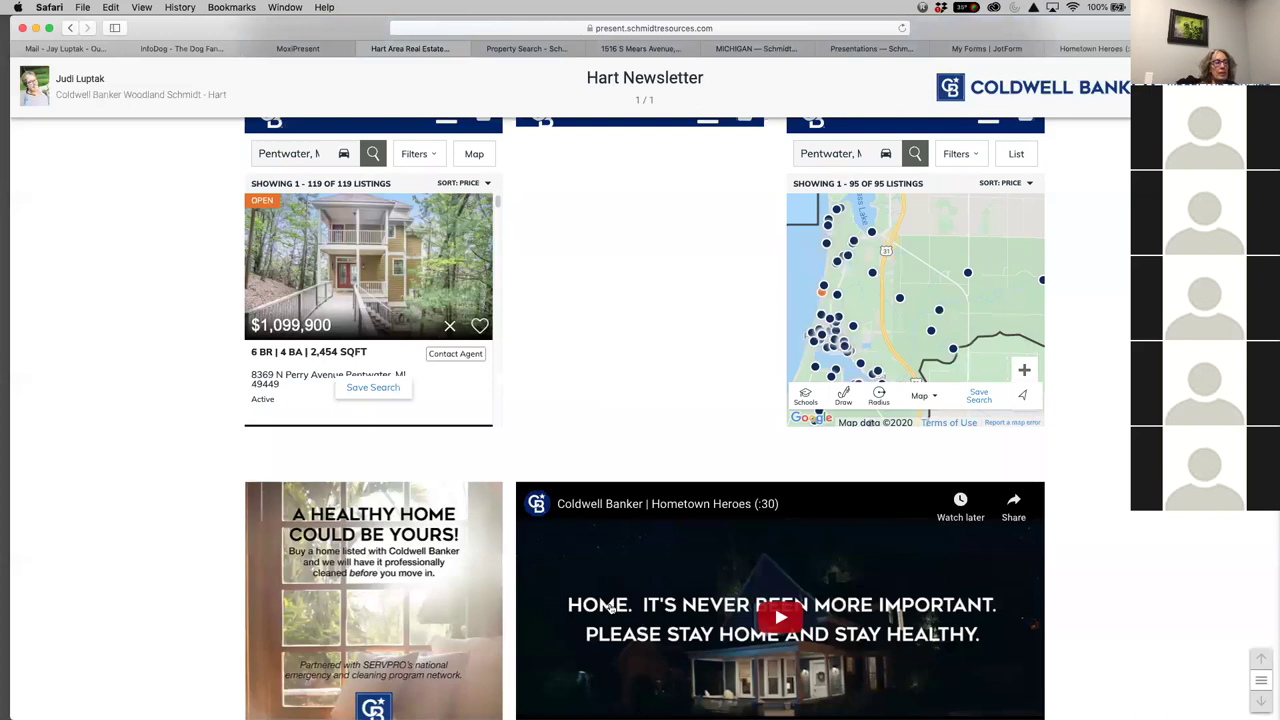
{"action": "scroll", "coordinate": [1131, 541], "scroll_direction": "down", "scroll_amount": 1}
{"action": "scroll", "coordinate": [1131, 541], "scroll_direction": "up", "scroll_amount": 1}
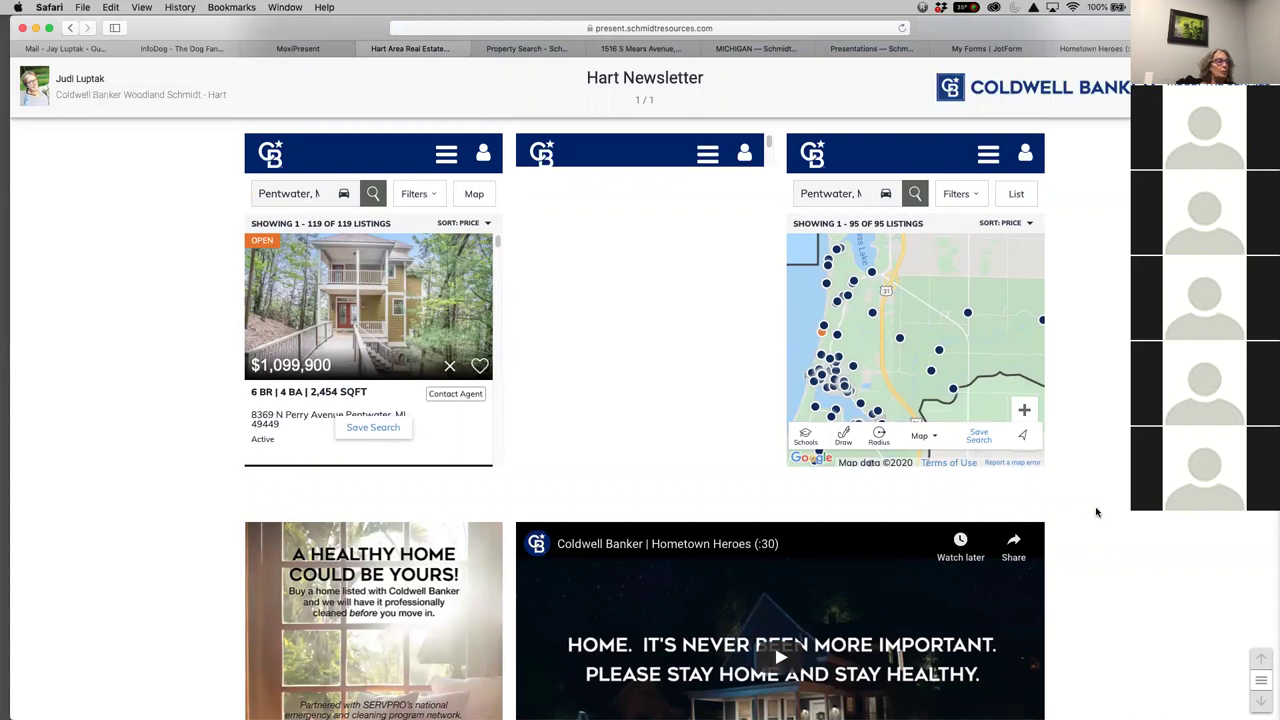
{"action": "scroll", "coordinate": [1096, 512], "scroll_direction": "down", "scroll_amount": 5}
{"action": "scroll", "coordinate": [388, 398], "scroll_direction": "up", "scroll_amount": 10}
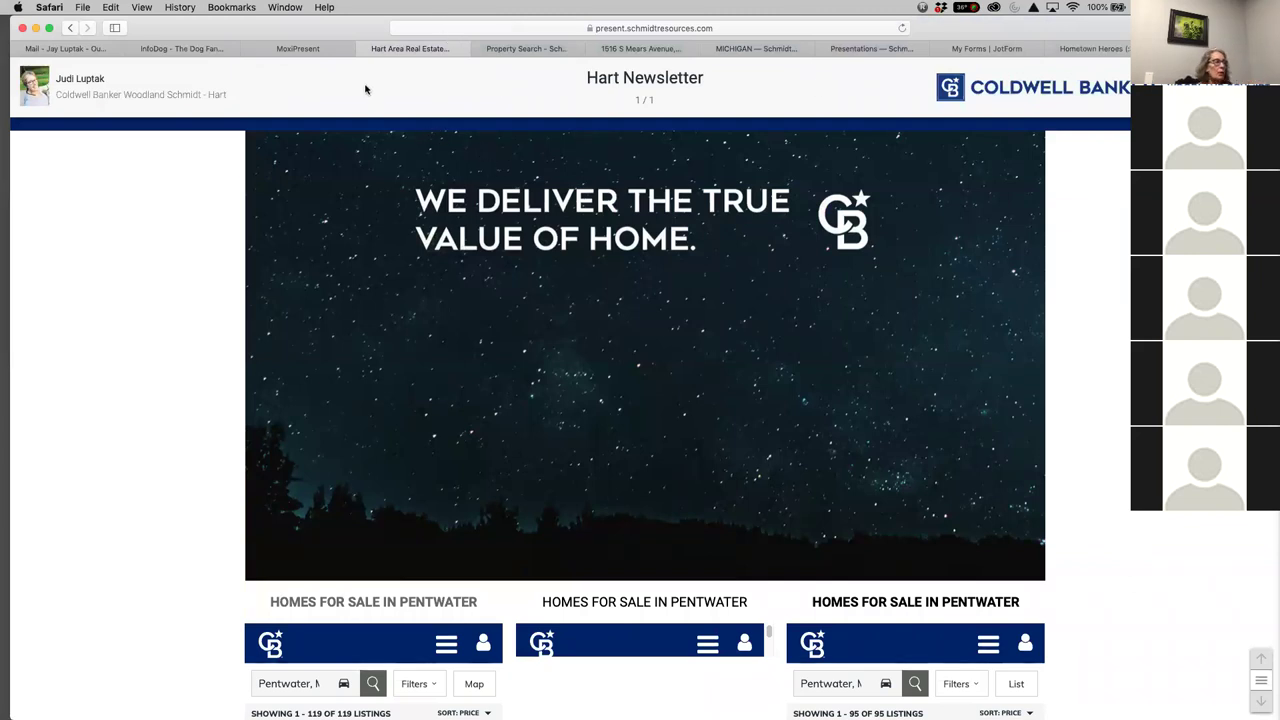
Close the Hart Area Real Estate tab and review the starry banner and Pentwater frames listing 119 homes
{"action": "left_click", "coordinate": [364, 49]}
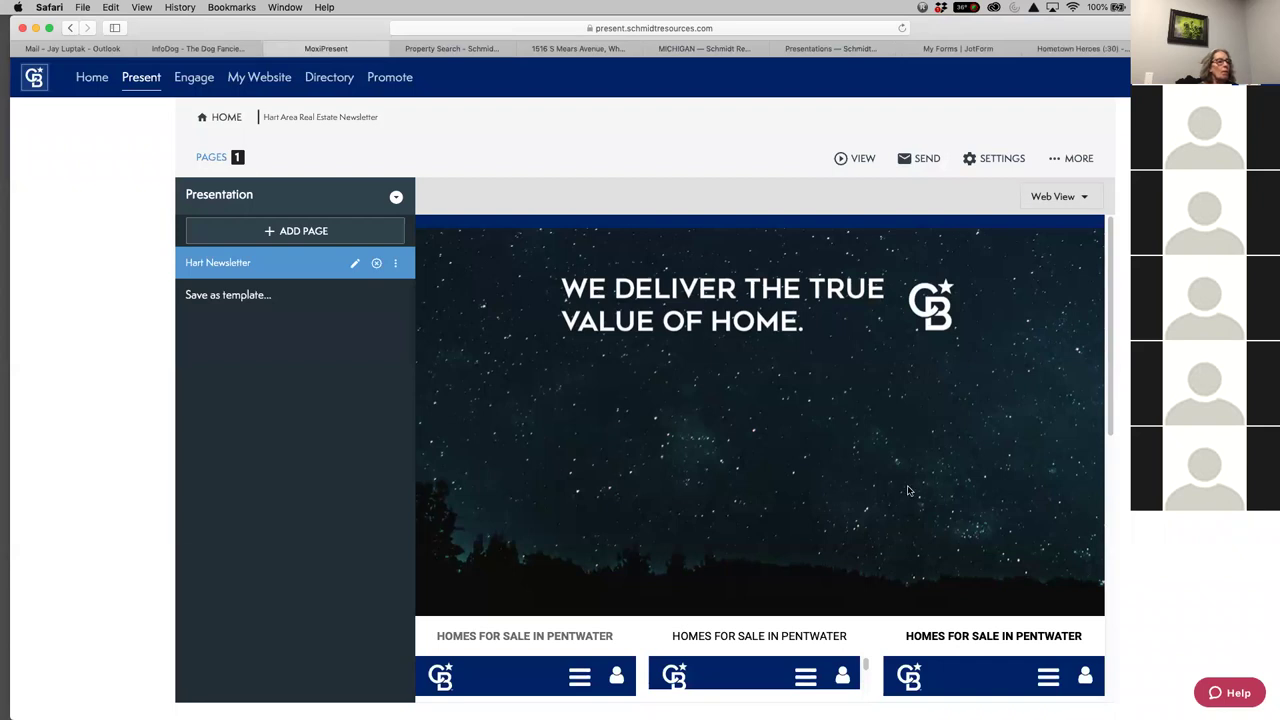
{"action": "scroll", "coordinate": [908, 490], "scroll_direction": "down", "scroll_amount": 5}
{"action": "scroll", "coordinate": [1150, 545], "scroll_direction": "down", "scroll_amount": 2}
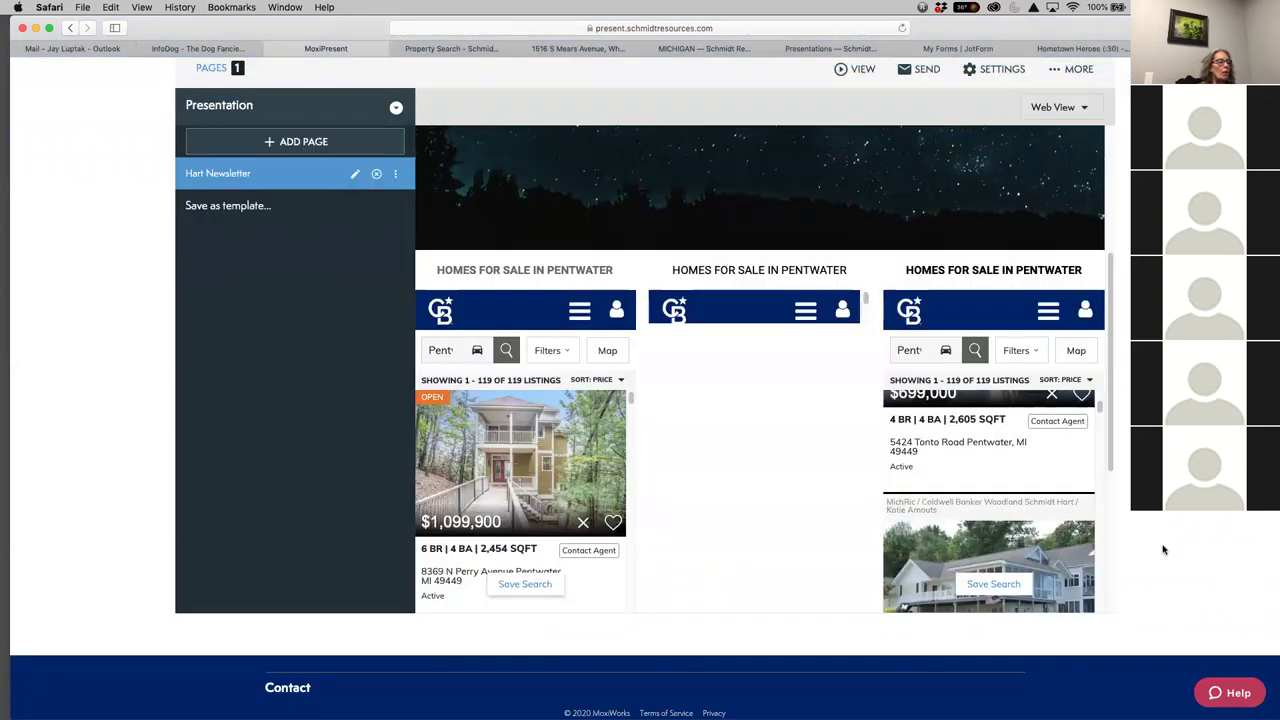
{"action": "scroll", "coordinate": [1163, 549], "scroll_direction": "up", "scroll_amount": 2}
{"action": "scroll", "coordinate": [720, 540], "scroll_direction": "up", "scroll_amount": 4}
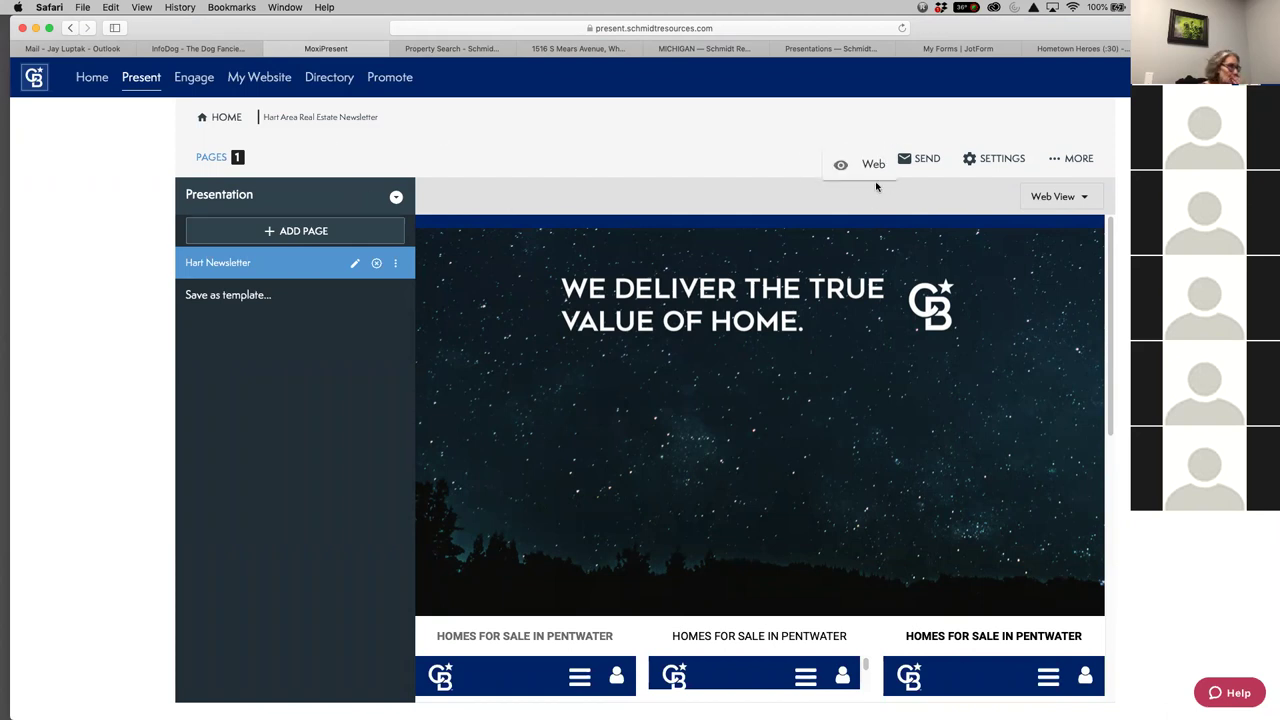
Preview Hart Newsletter as a web page down to the Healthy Home ad and Hometown Heroes video
{"action": "left_click", "coordinate": [868, 165]}
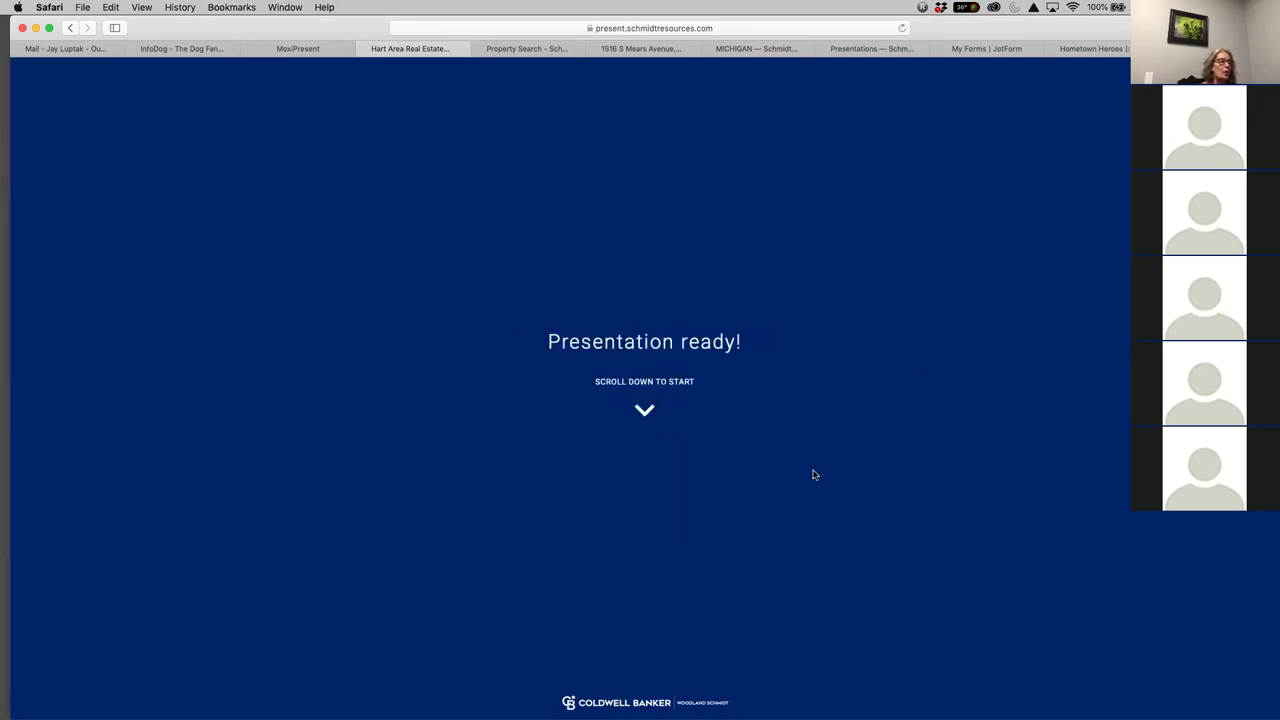
{"action": "scroll", "coordinate": [818, 478], "scroll_direction": "down", "scroll_amount": 1}
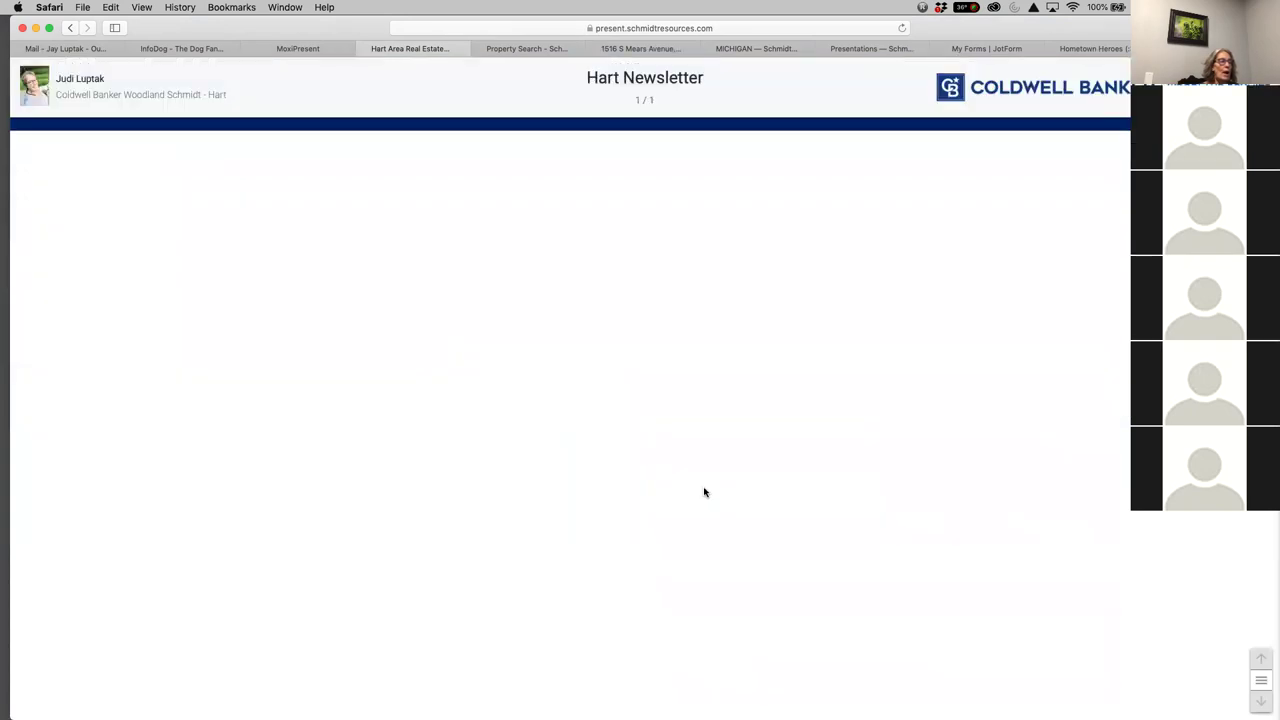
{"action": "scroll", "coordinate": [814, 480], "scroll_direction": "down", "scroll_amount": 15}
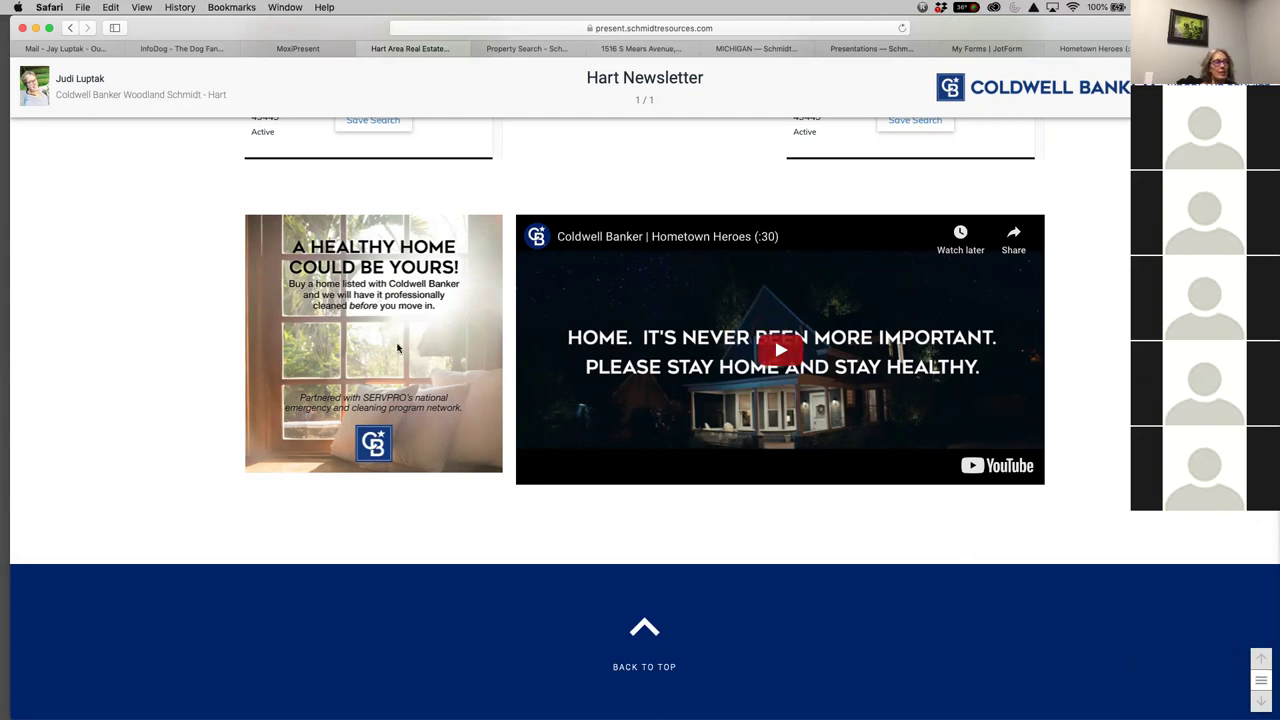
{"action": "scroll", "coordinate": [1016, 373], "scroll_direction": "up", "scroll_amount": 3}
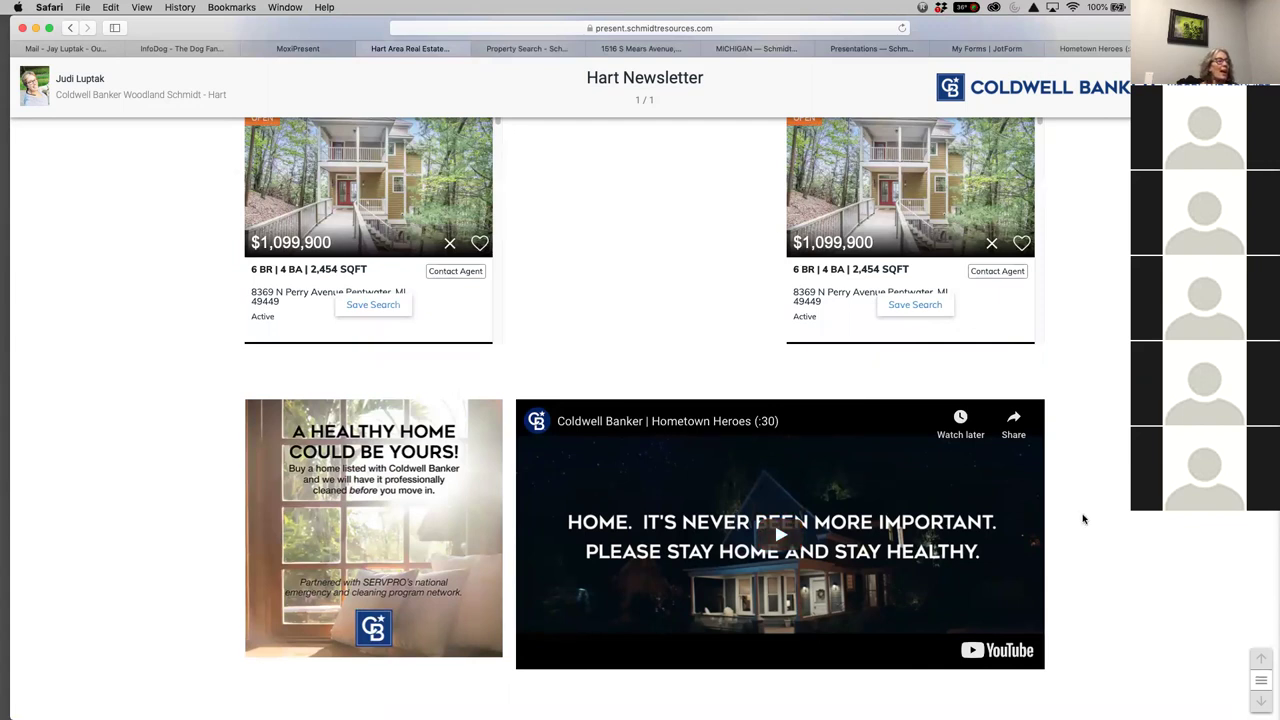
{"action": "scroll", "coordinate": [1090, 580], "scroll_direction": "down", "scroll_amount": 3}
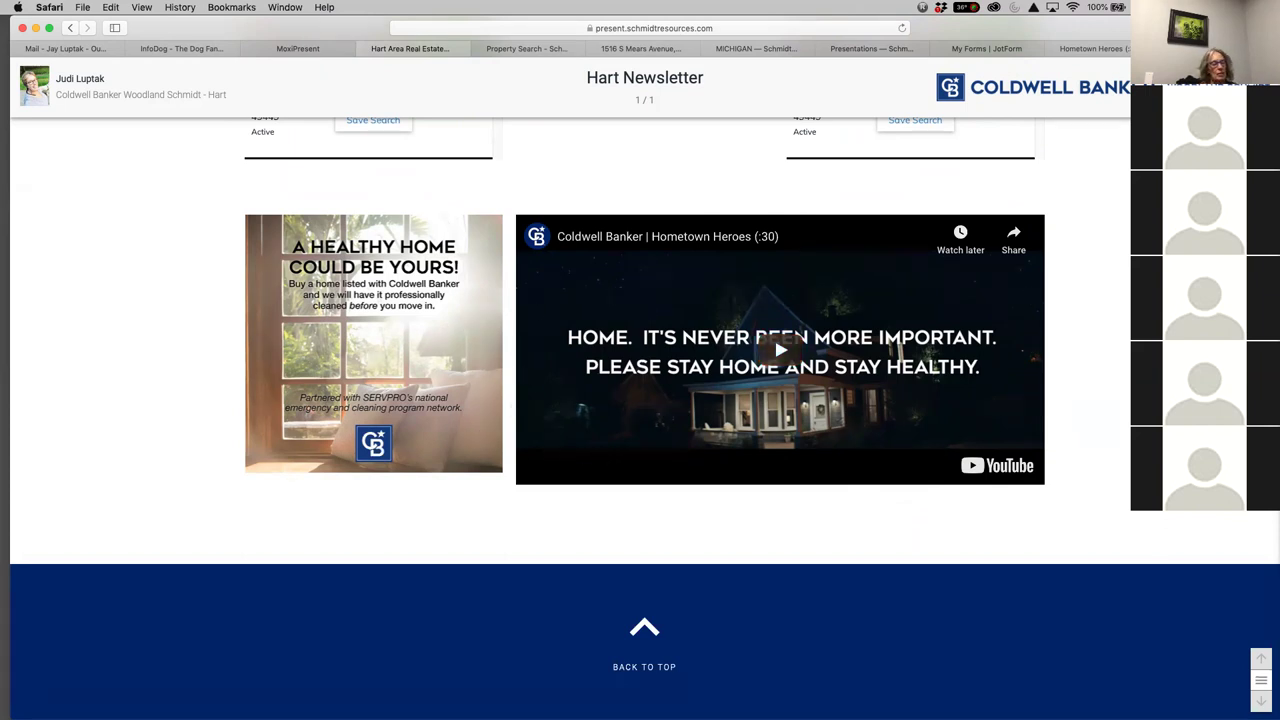
{"action": "scroll", "coordinate": [645, 400], "scroll_direction": "up", "scroll_amount": 15}
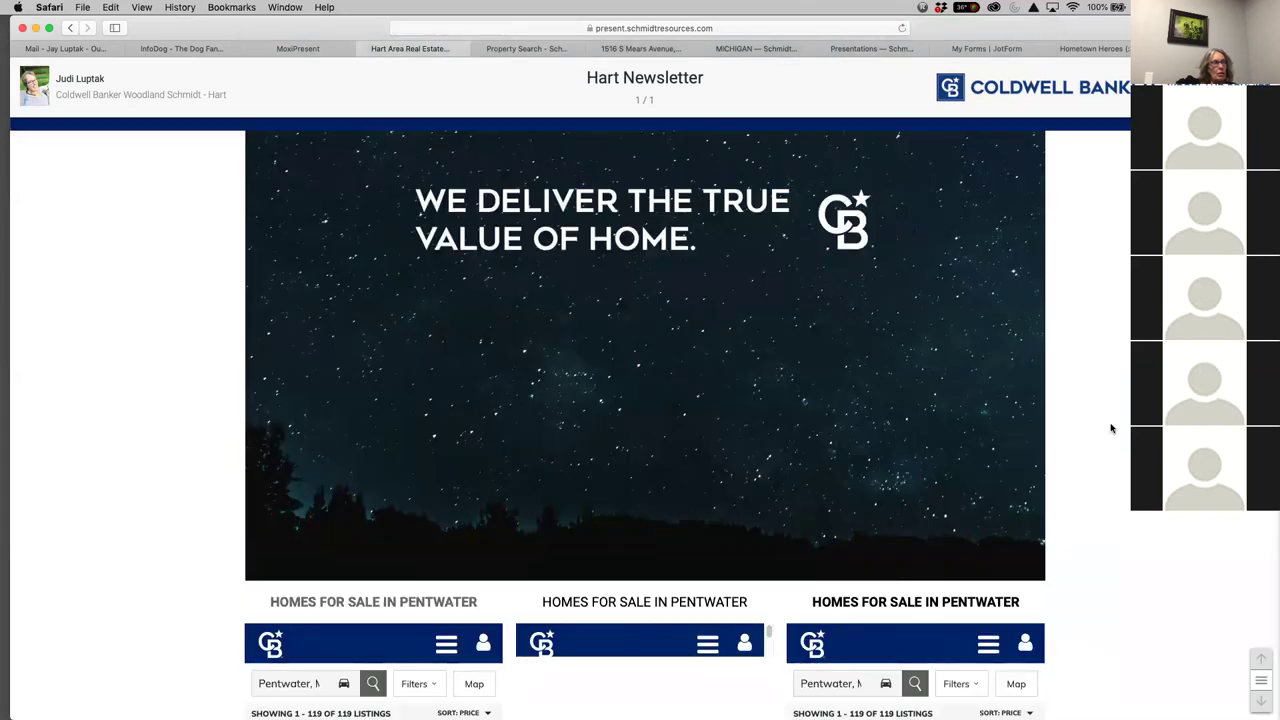
Close the web preview tab and review the editor's page preview down to the Hometown Heroes video
{"action": "left_click", "coordinate": [363, 49]}
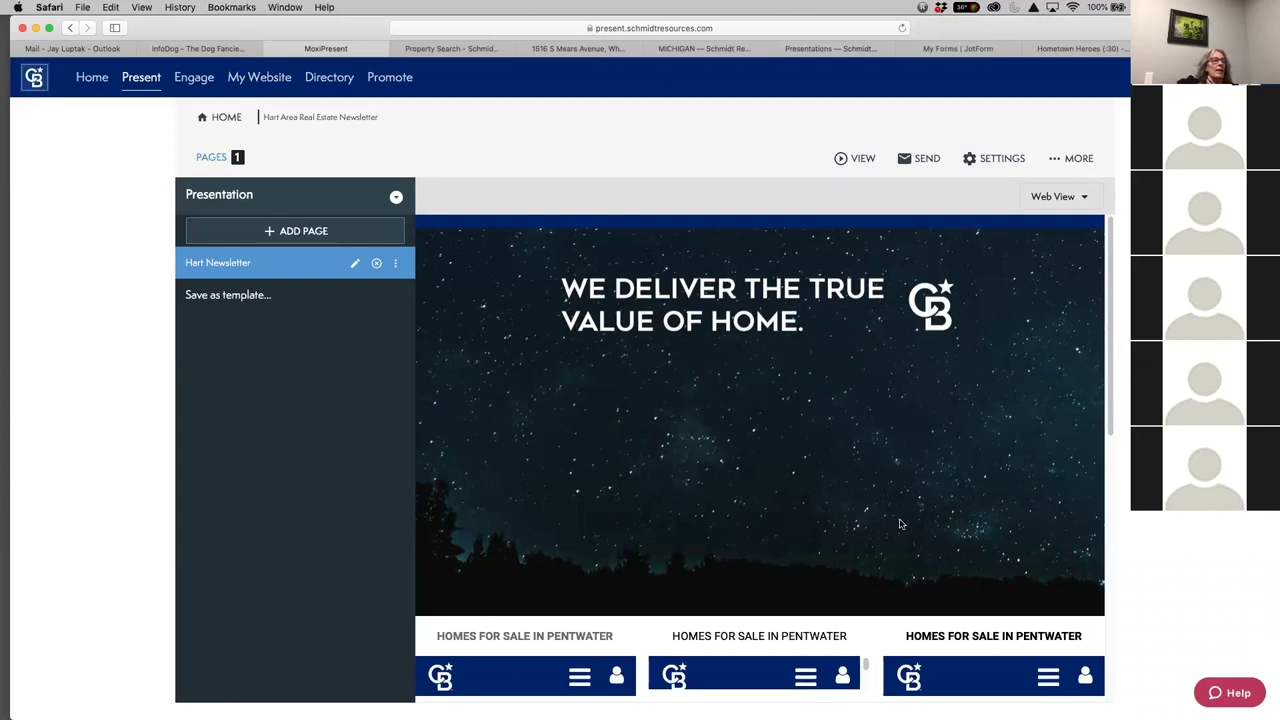
{"action": "scroll", "coordinate": [900, 524], "scroll_direction": "down", "scroll_amount": 3}
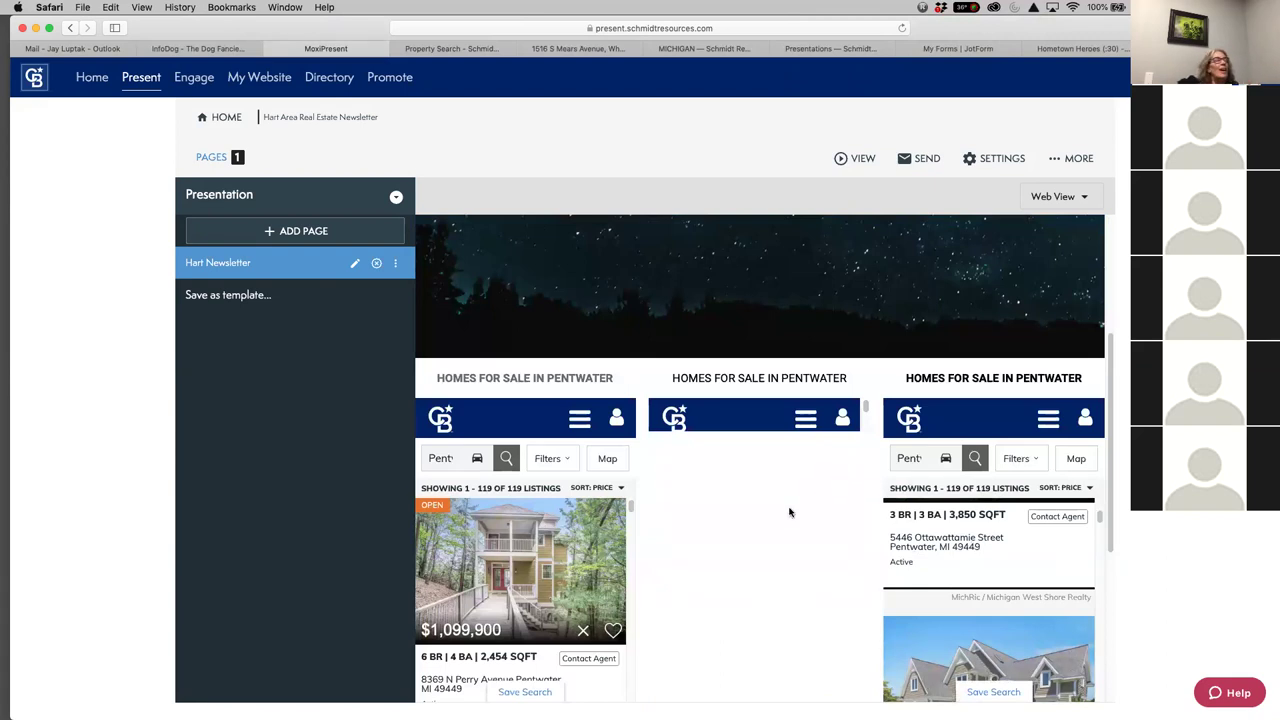
{"action": "scroll", "coordinate": [790, 535], "scroll_direction": "down", "scroll_amount": 5}
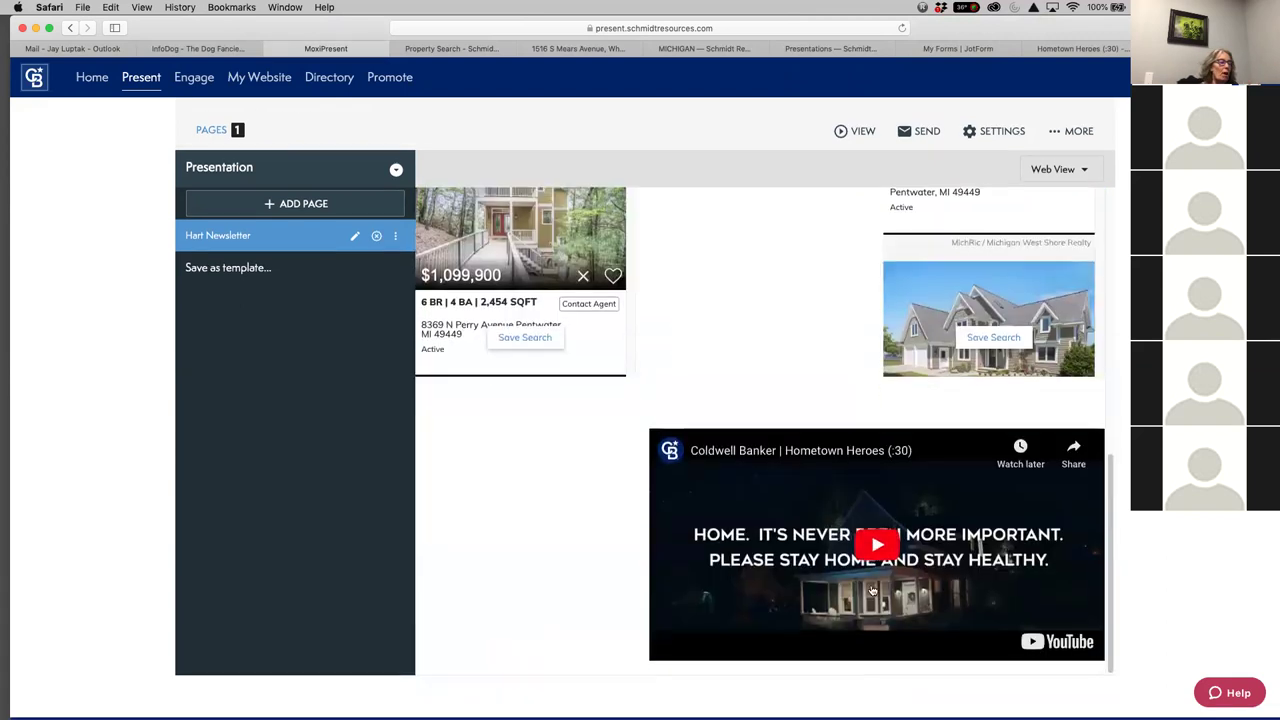
{"action": "scroll", "coordinate": [727, 547], "scroll_direction": "up", "scroll_amount": 5}
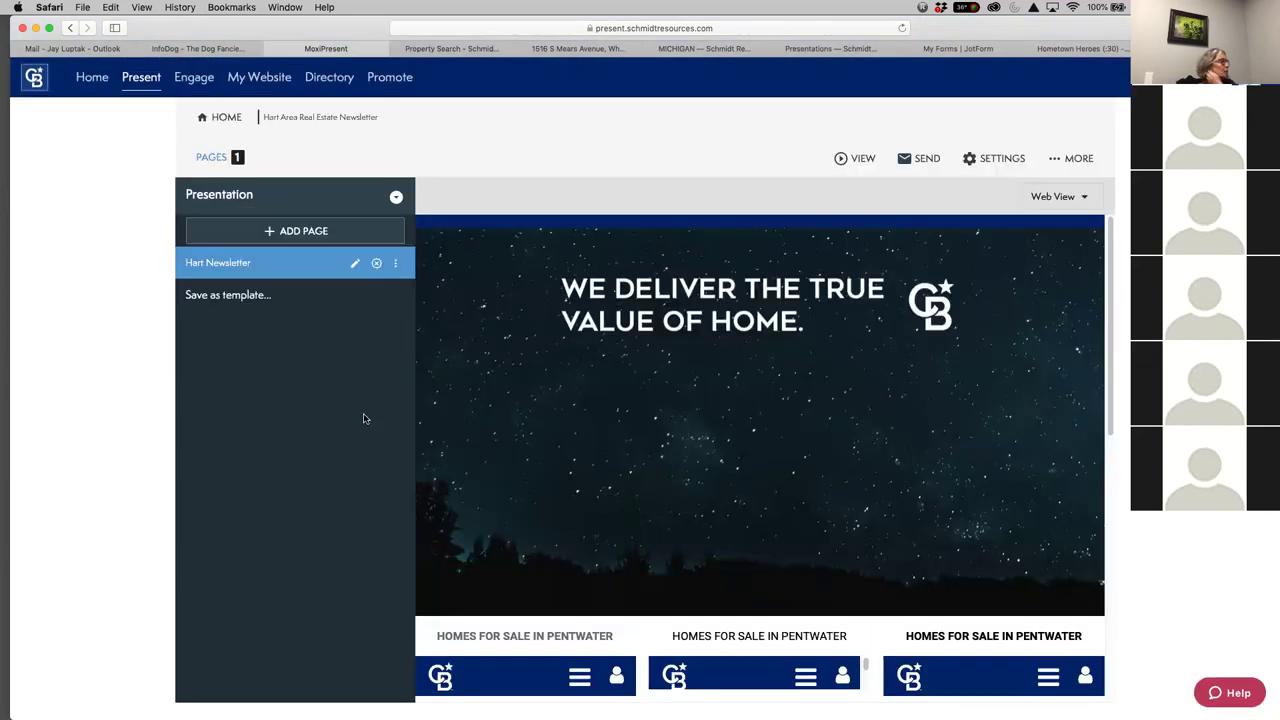
{"action": "scroll", "coordinate": [851, 529], "scroll_direction": "down", "scroll_amount": 5}
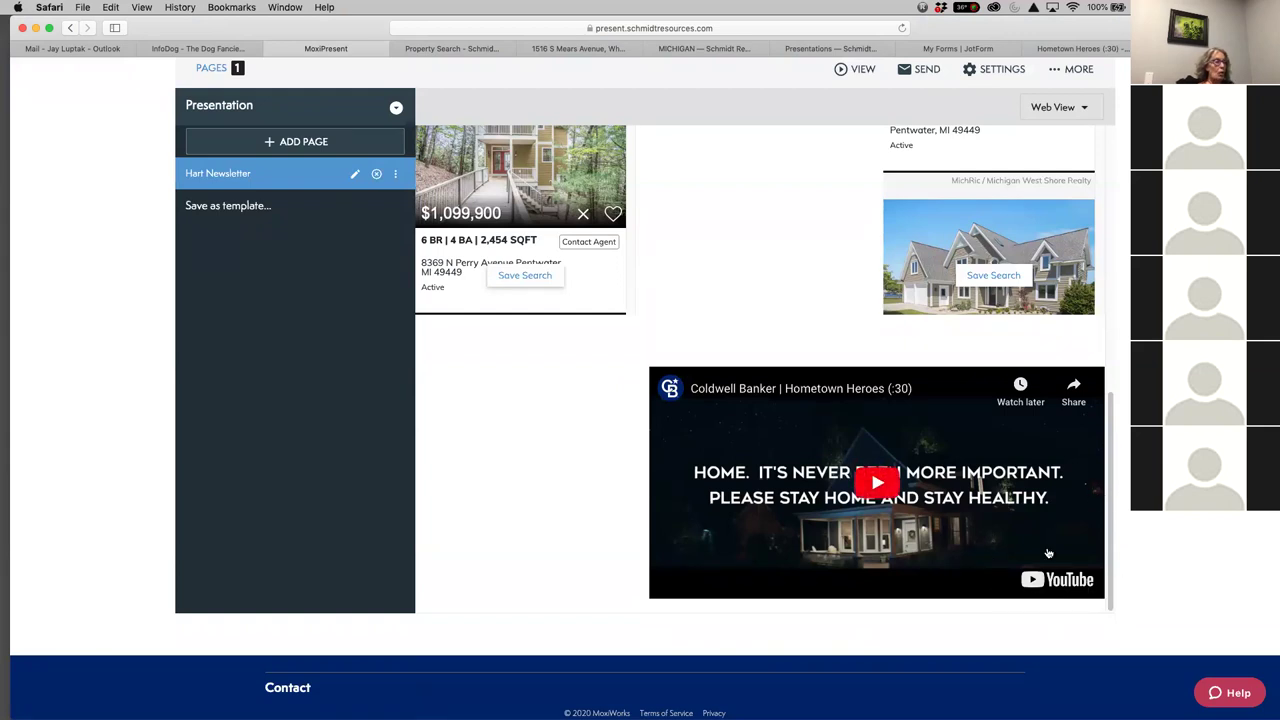
{"action": "scroll", "coordinate": [794, 323], "scroll_direction": "up", "scroll_amount": 5}
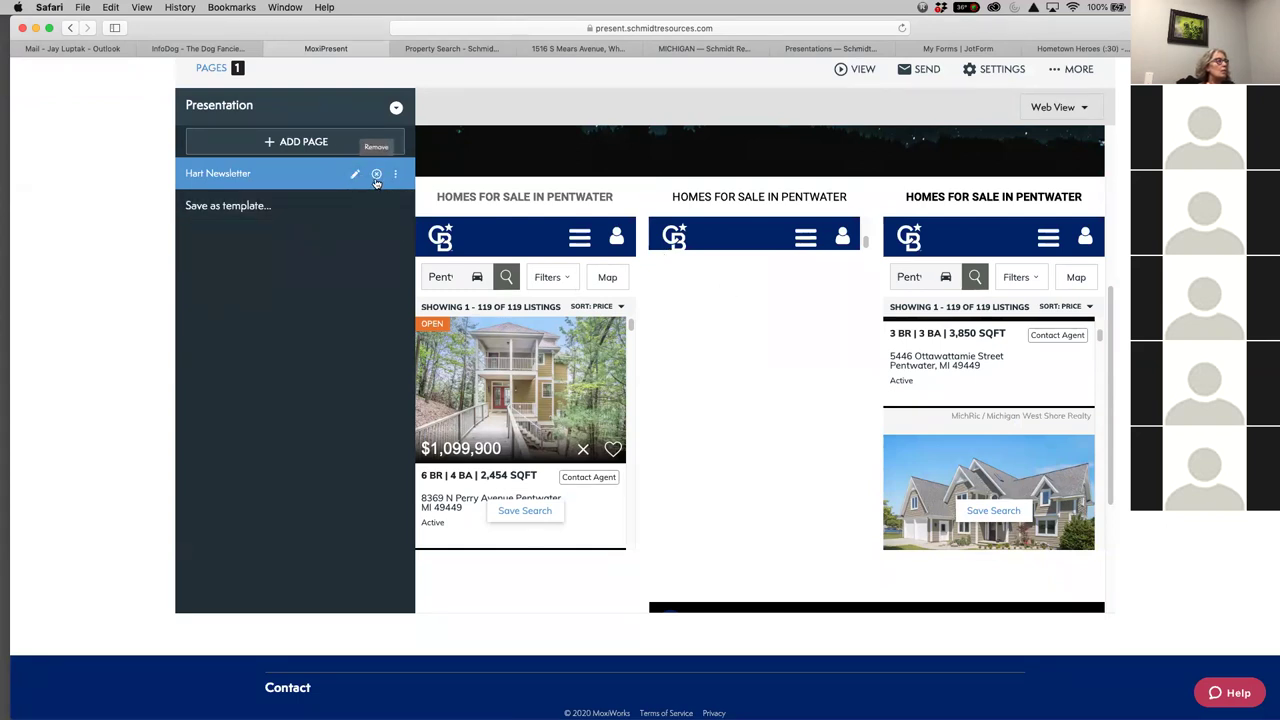
Edit the Hart Newsletter page and insert a single-module text row below the video
{"action": "left_click", "coordinate": [356, 175]}
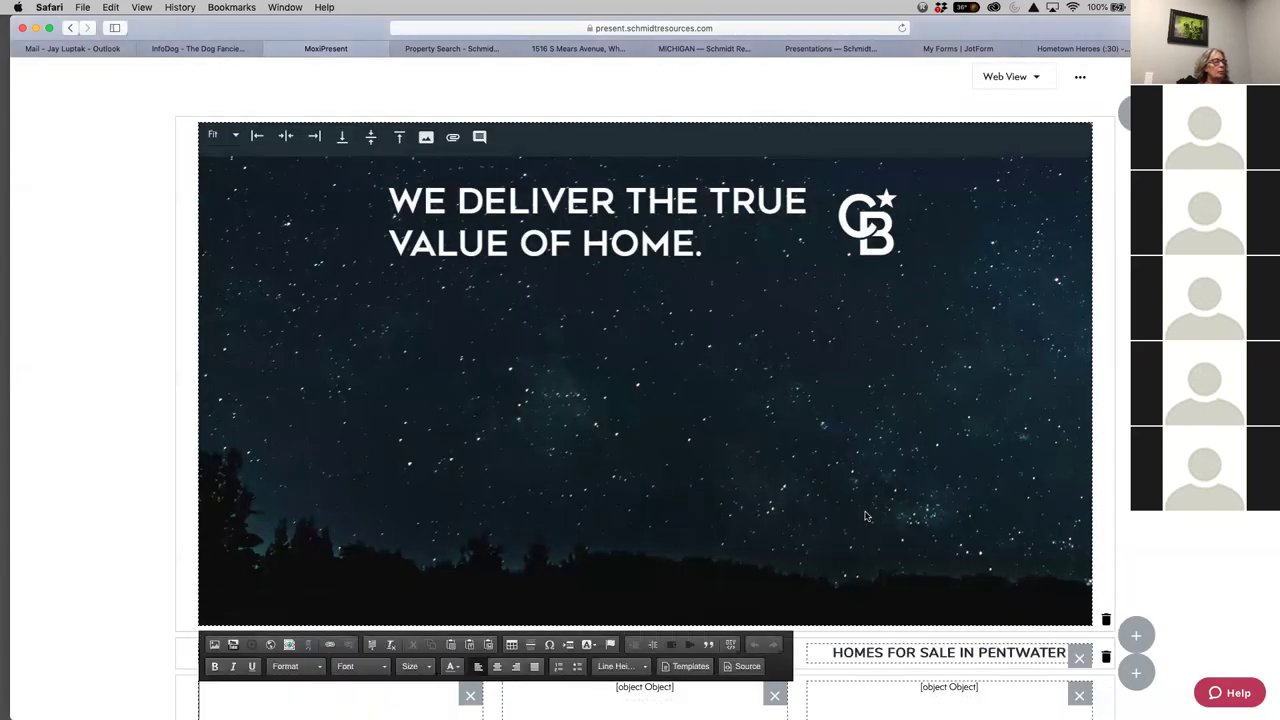
{"action": "scroll", "coordinate": [875, 520], "scroll_direction": "down", "scroll_amount": 10}
{"action": "scroll", "coordinate": [880, 525], "scroll_direction": "down", "scroll_amount": 1}
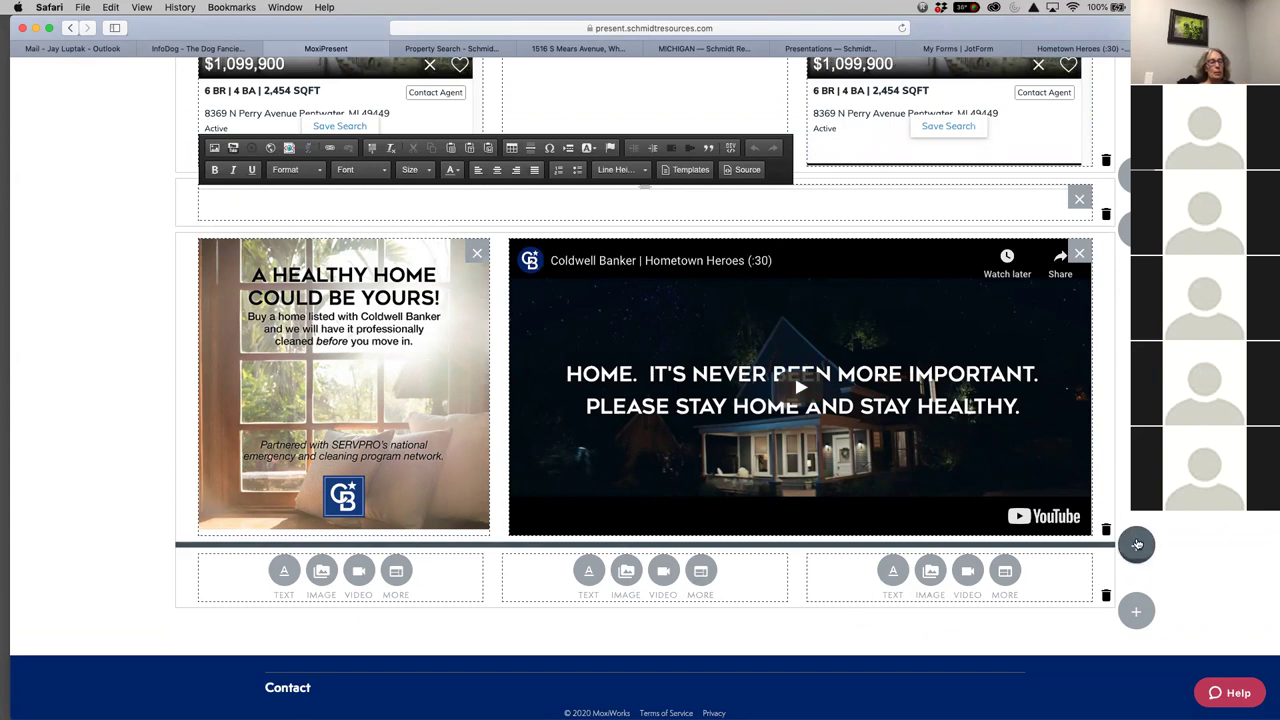
{"action": "left_click", "coordinate": [1137, 544]}
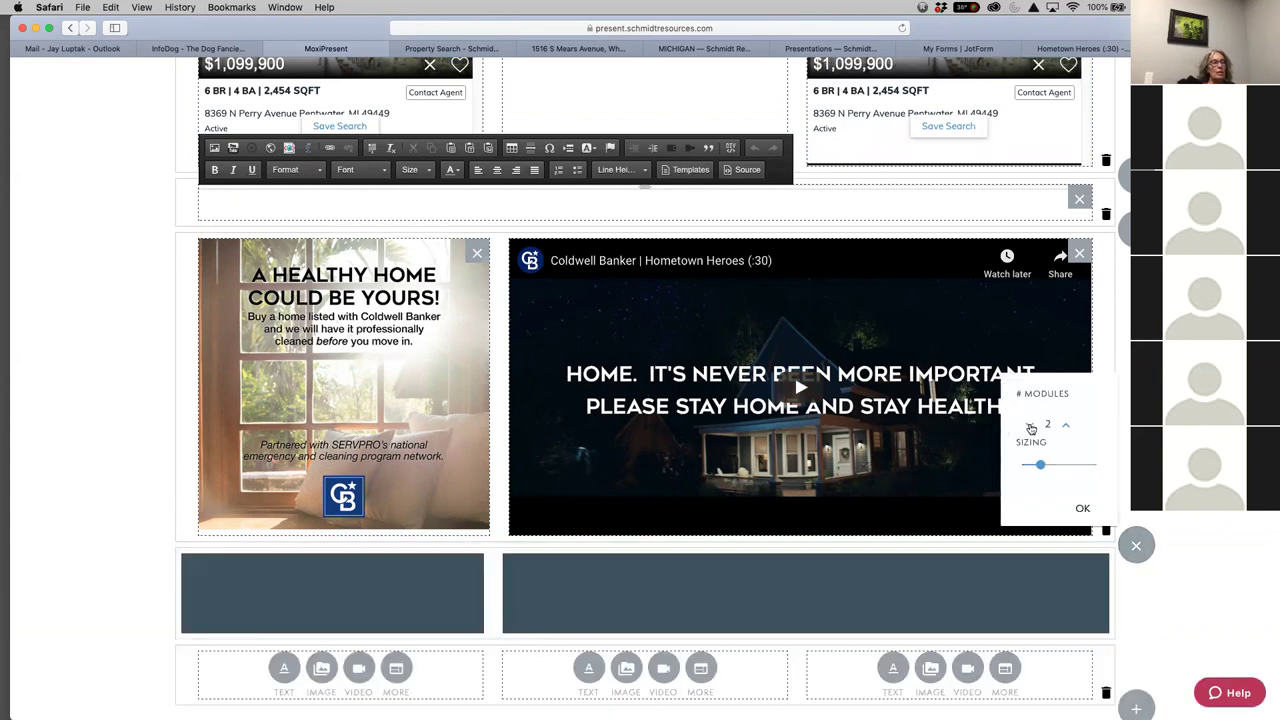
{"action": "left_click", "coordinate": [1029, 424]}
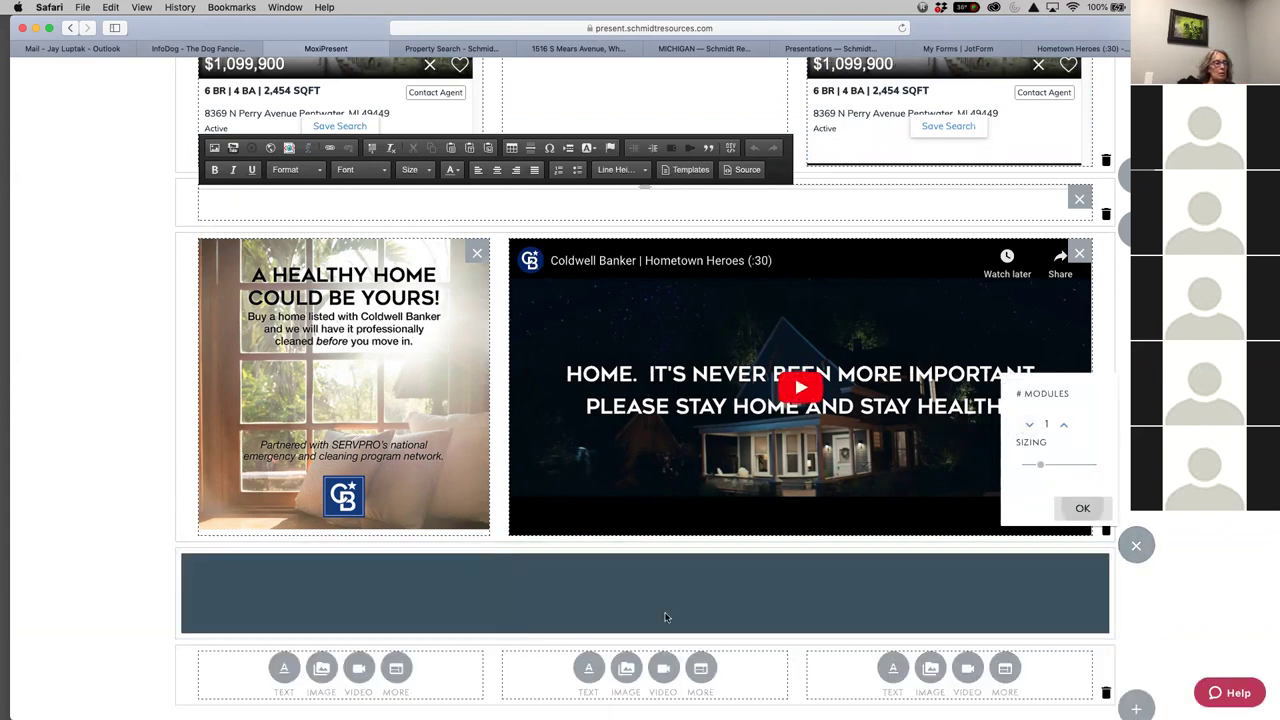
{"action": "left_click", "coordinate": [1083, 510]}
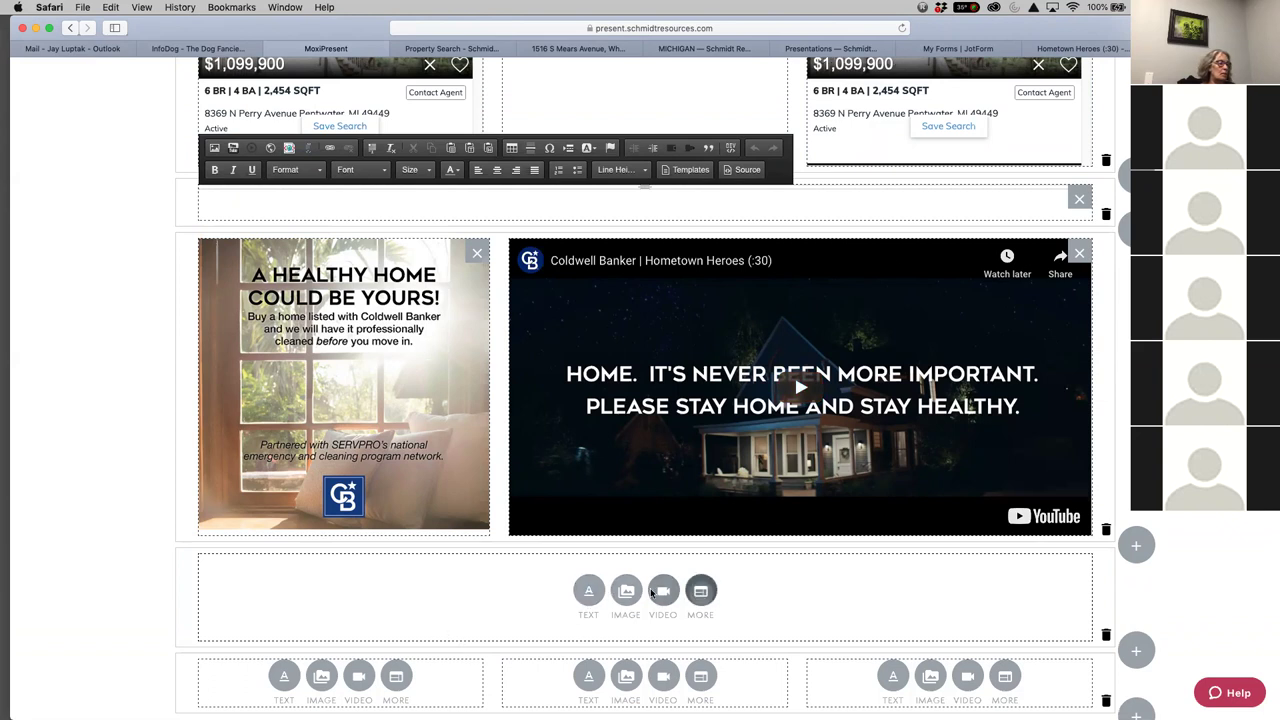
{"action": "left_click", "coordinate": [589, 590]}
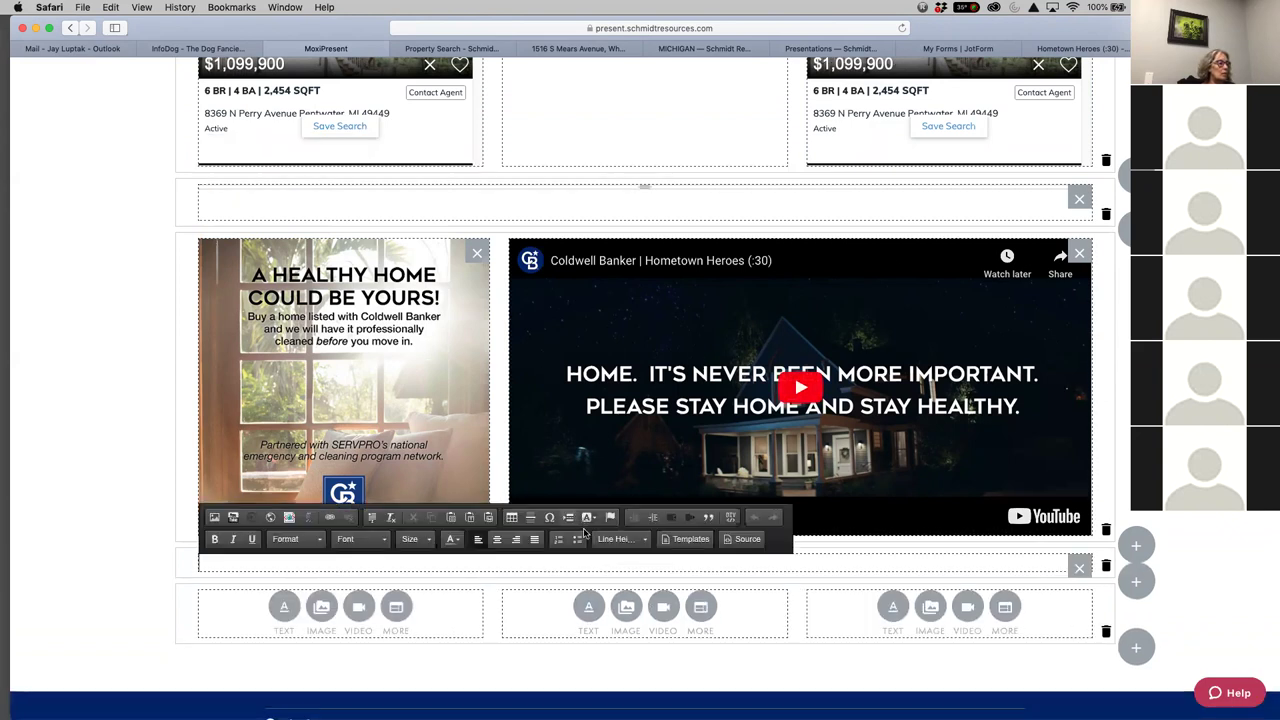
{"action": "key", "text": "Return"}
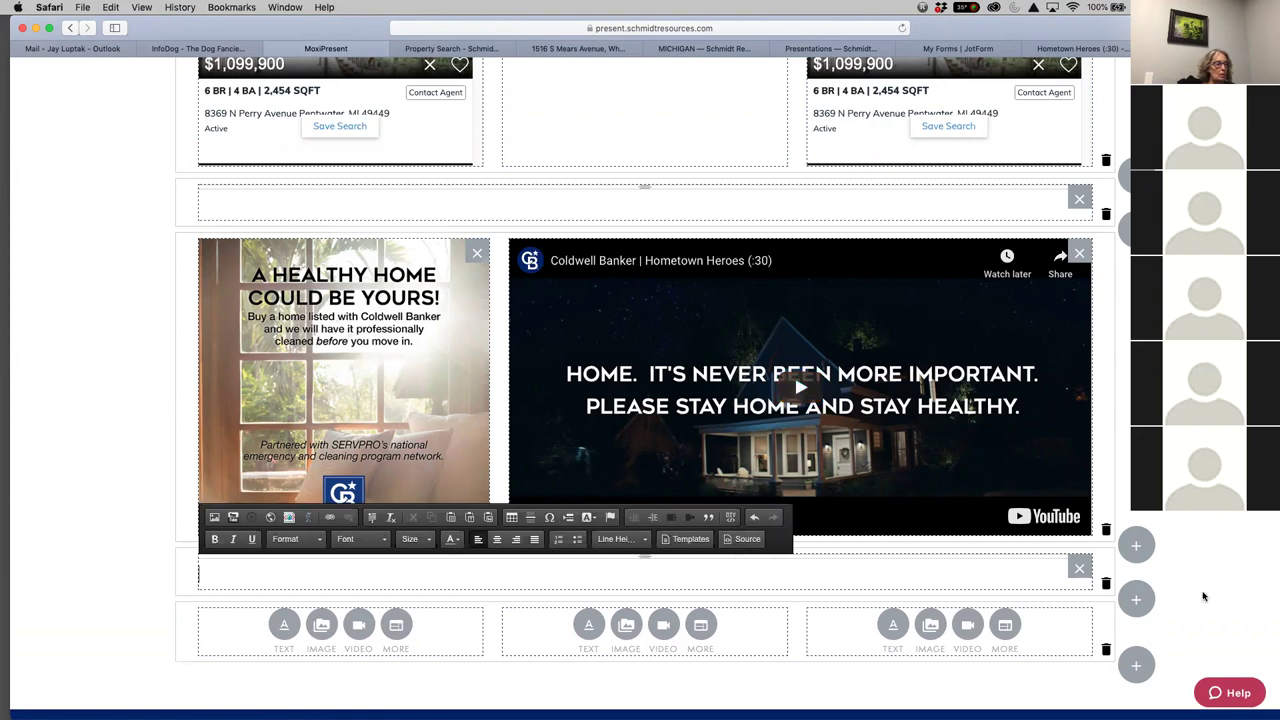
Insert another row of two modules, sized wide left and narrow right
{"action": "left_click", "coordinate": [1136, 599]}
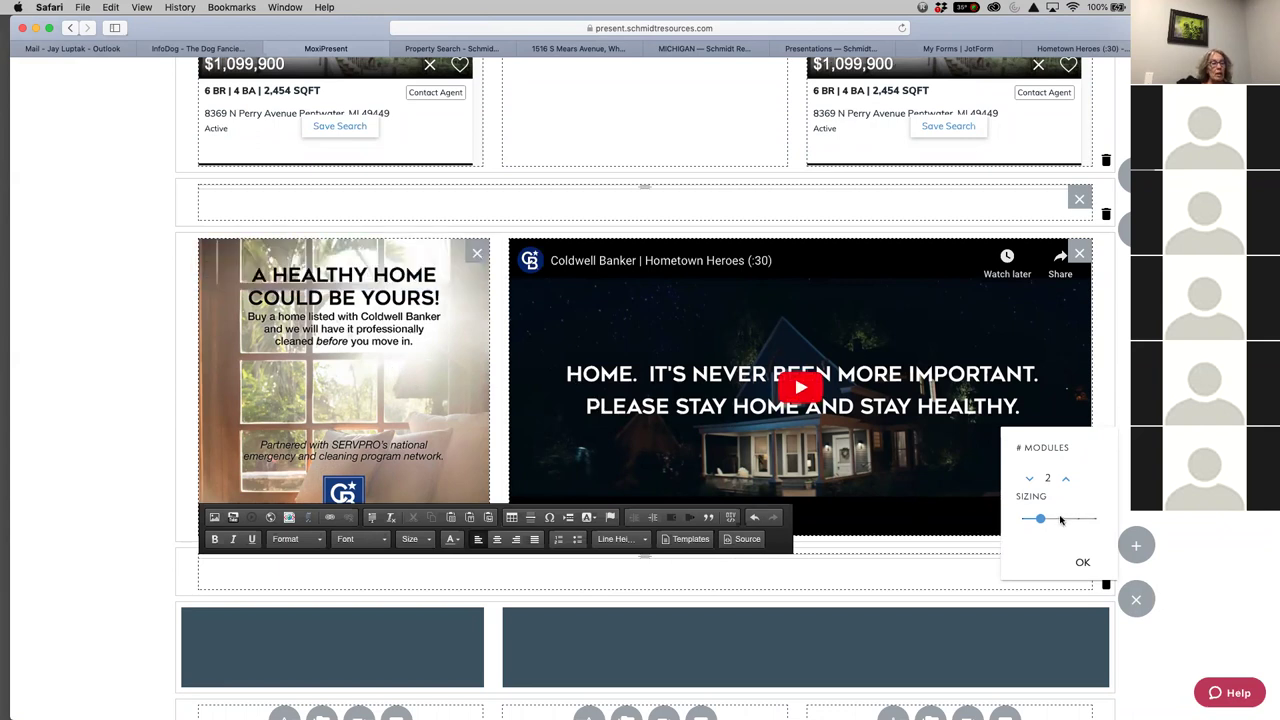
{"action": "left_click_drag", "start_coordinate": [1060, 520], "coordinate": [1077, 518]}
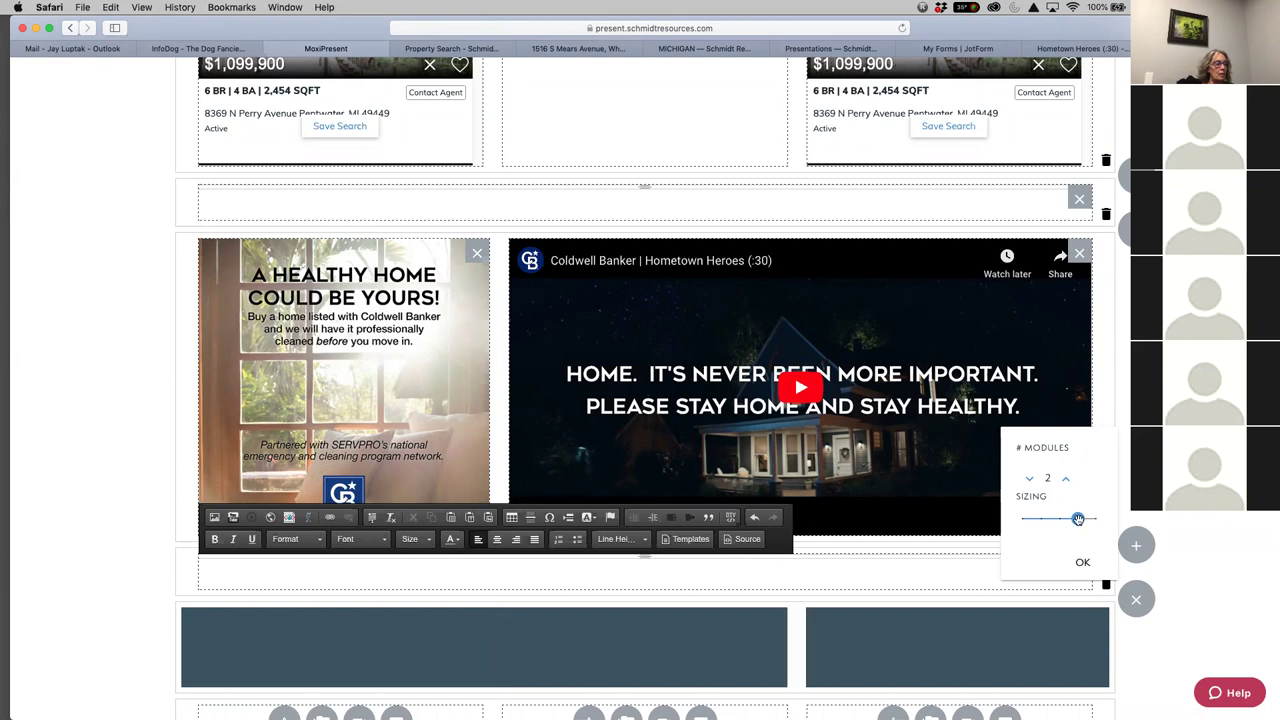
{"action": "left_click_drag", "start_coordinate": [1077, 518], "coordinate": [1040, 518]}
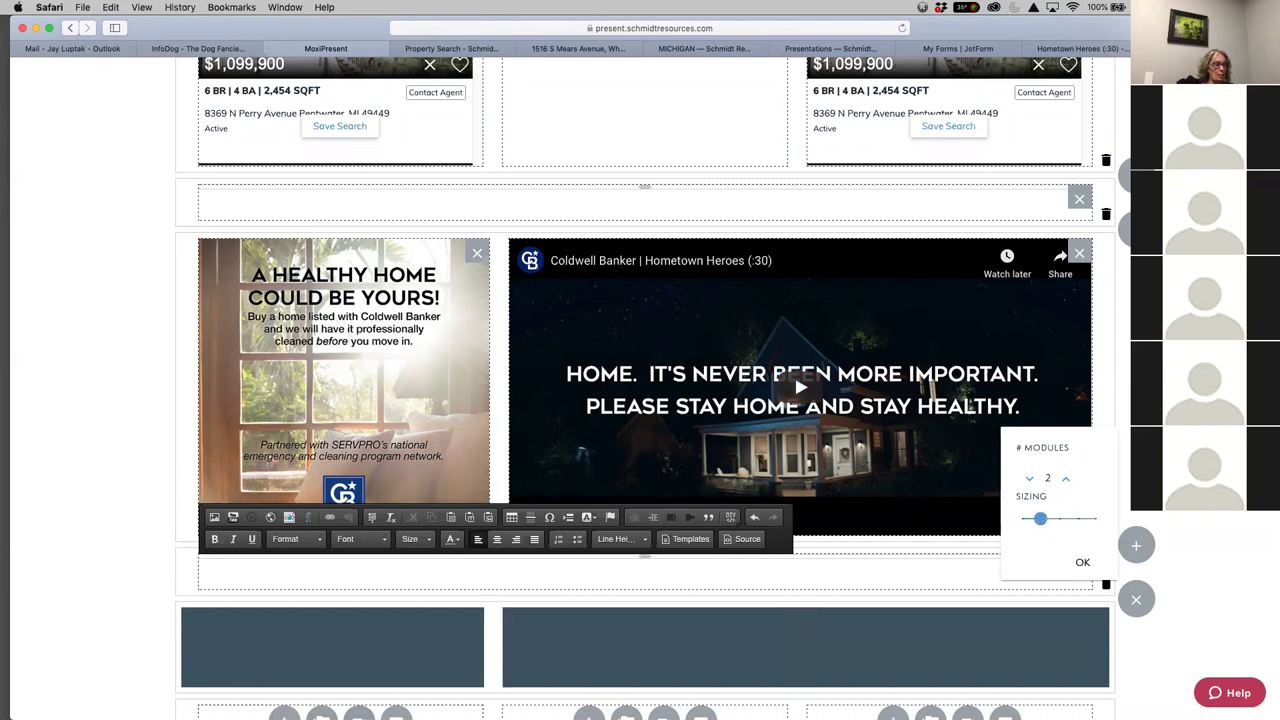
{"action": "left_click_drag", "start_coordinate": [1040, 520], "coordinate": [1071, 517]}
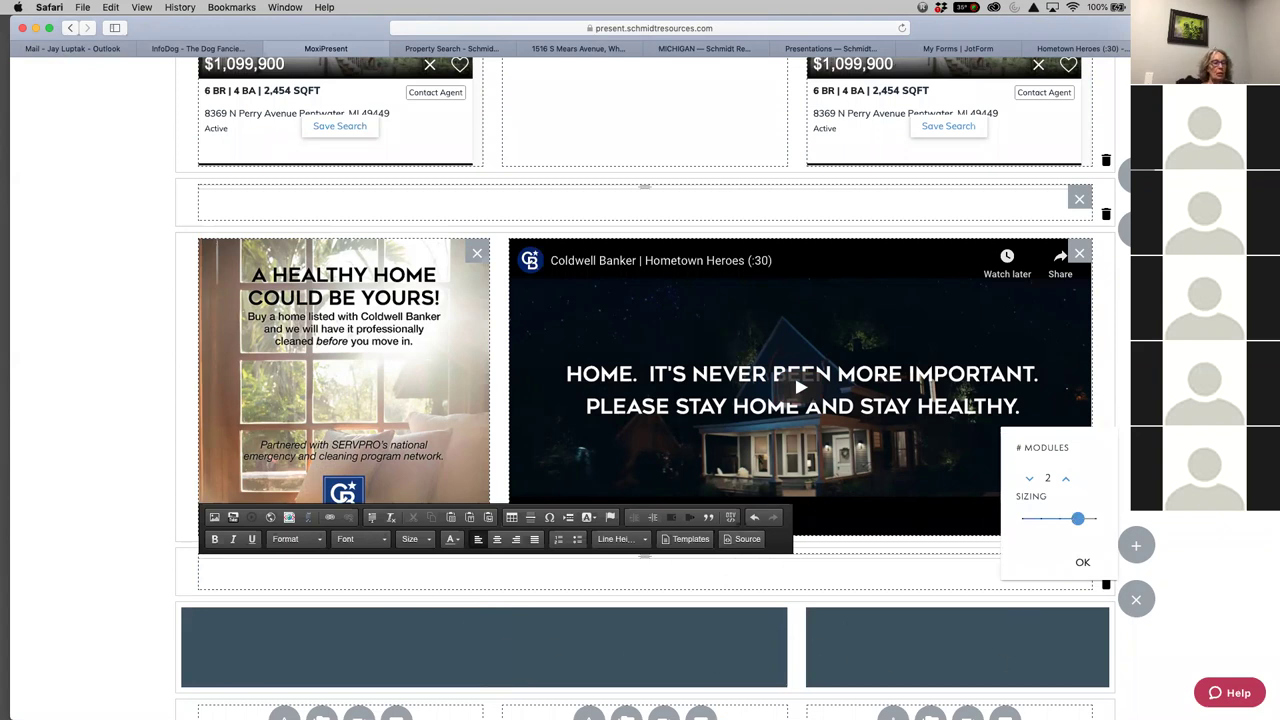
{"action": "scroll", "coordinate": [532, 568], "scroll_direction": "down", "scroll_amount": 5}
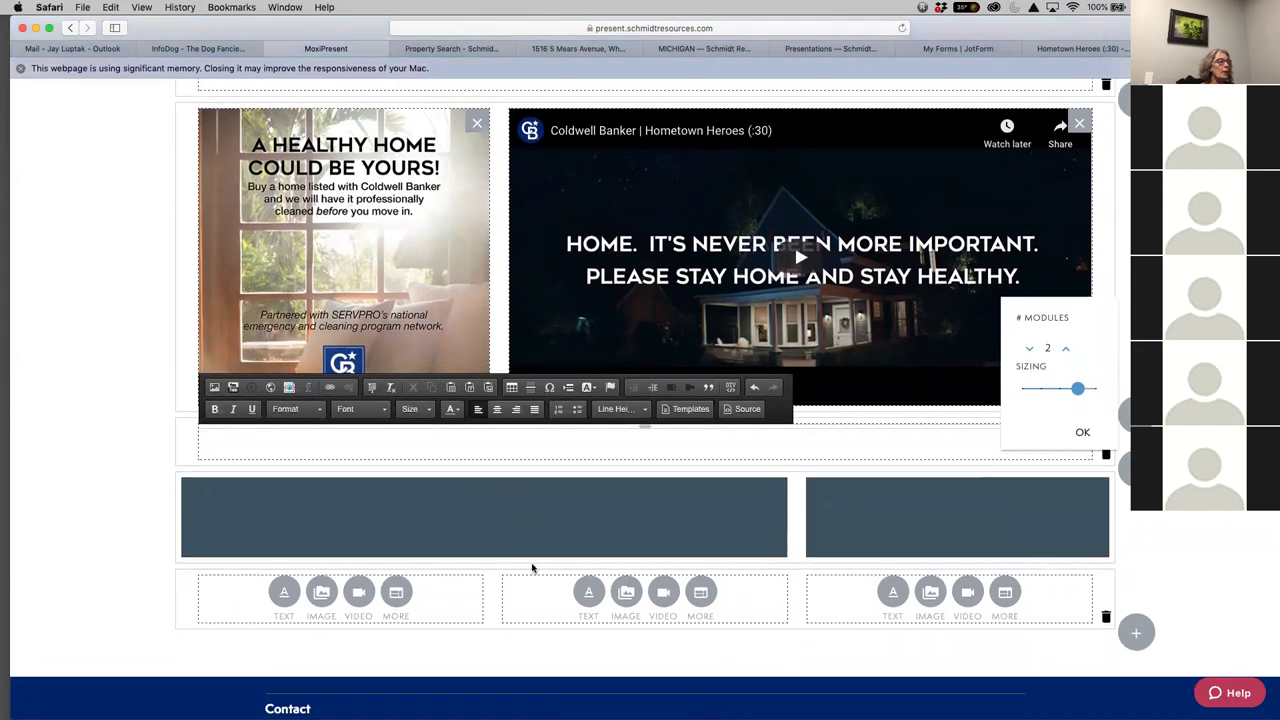
{"action": "left_click", "coordinate": [1083, 433]}
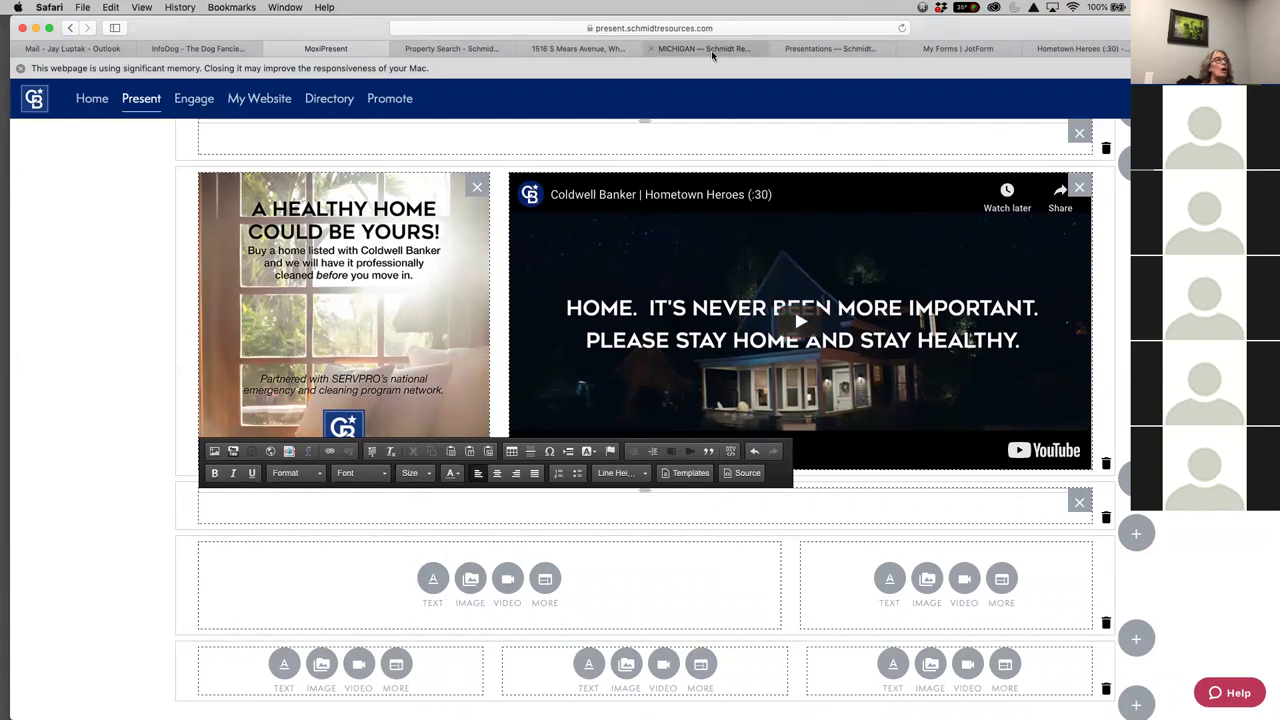
Open the Blue Book listing presentation on issuu from the Schmidt Resources Presentations page
{"action": "left_click", "coordinate": [830, 48]}
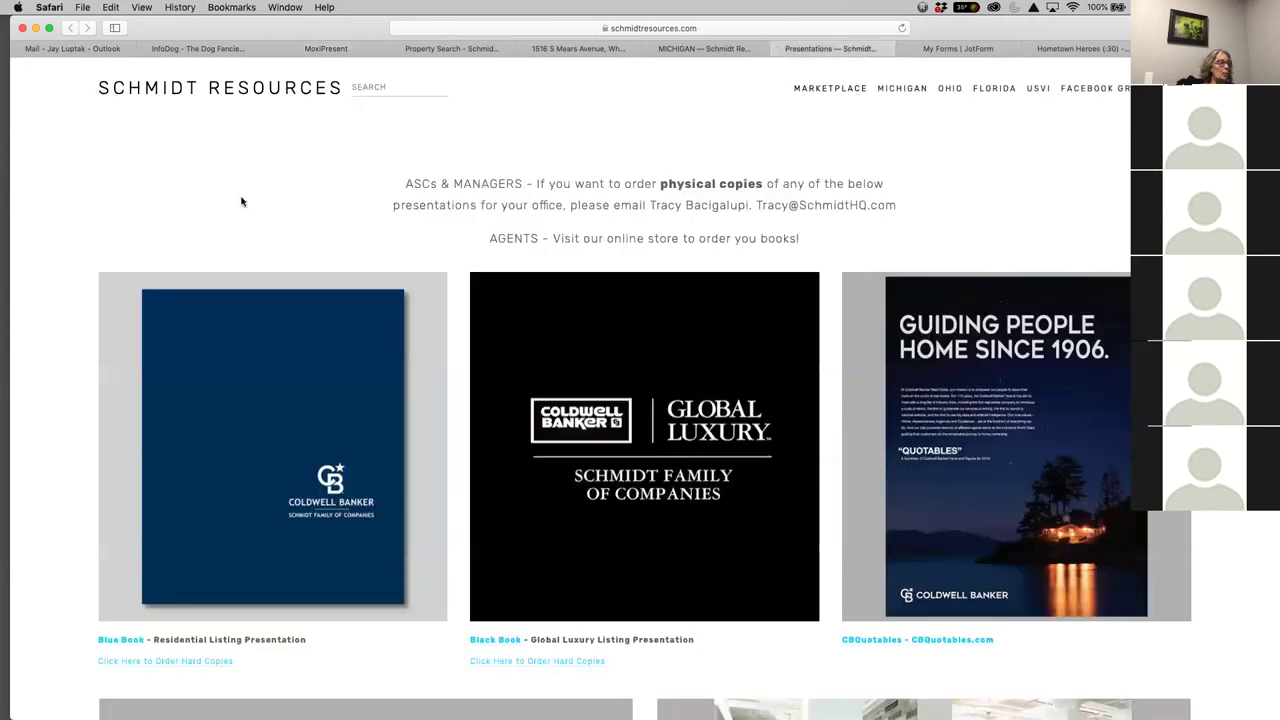
{"action": "scroll", "coordinate": [337, 532], "scroll_direction": "down", "scroll_amount": 1}
{"action": "scroll", "coordinate": [337, 532], "scroll_direction": "down", "scroll_amount": 3}
{"action": "left_click", "coordinate": [279, 397]}
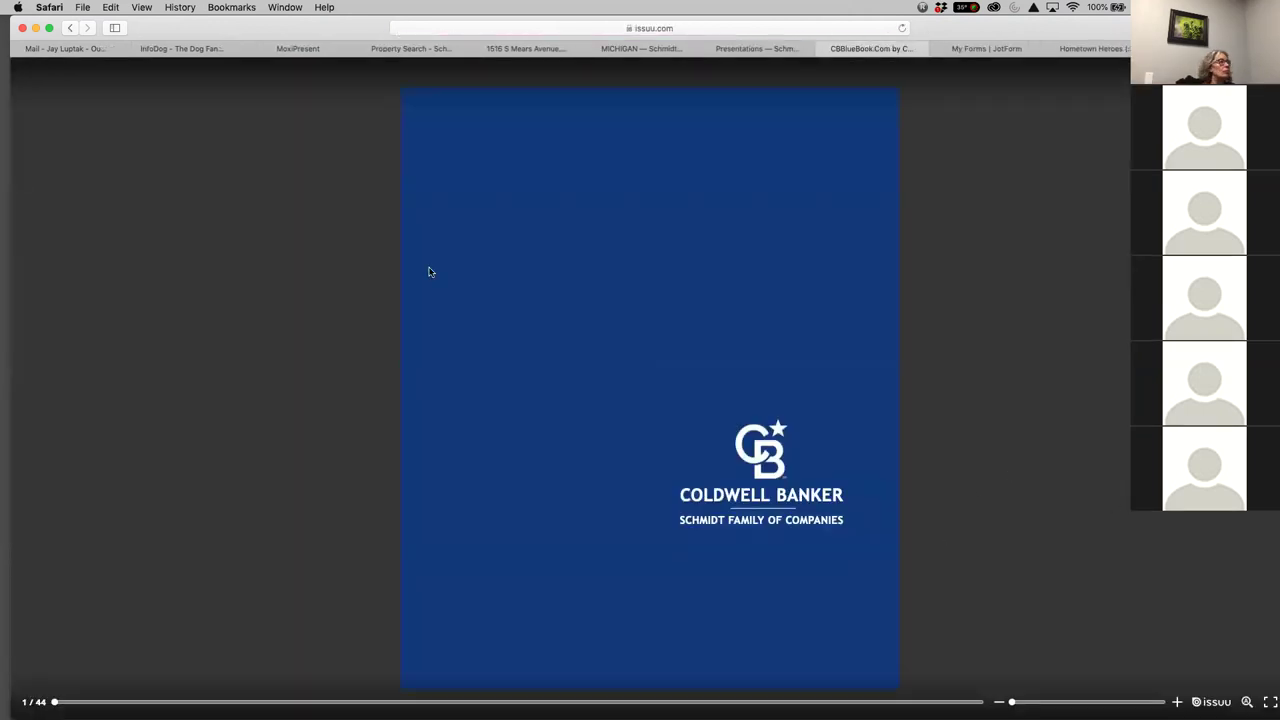
{"action": "left_click_drag", "start_coordinate": [960, 30], "coordinate": [965, 86]}
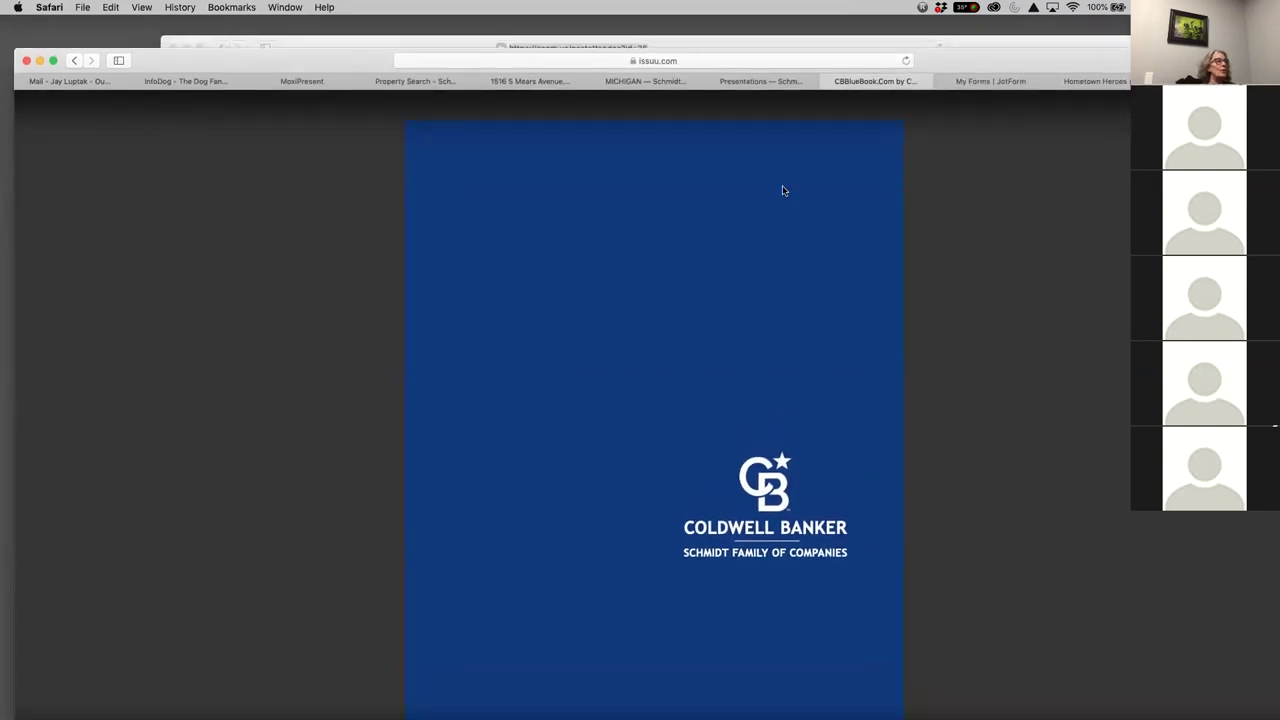
Copy the Blue Book's issuu web address and return to the MoxiPresent newsletter editor
{"action": "left_click", "coordinate": [643, 61]}
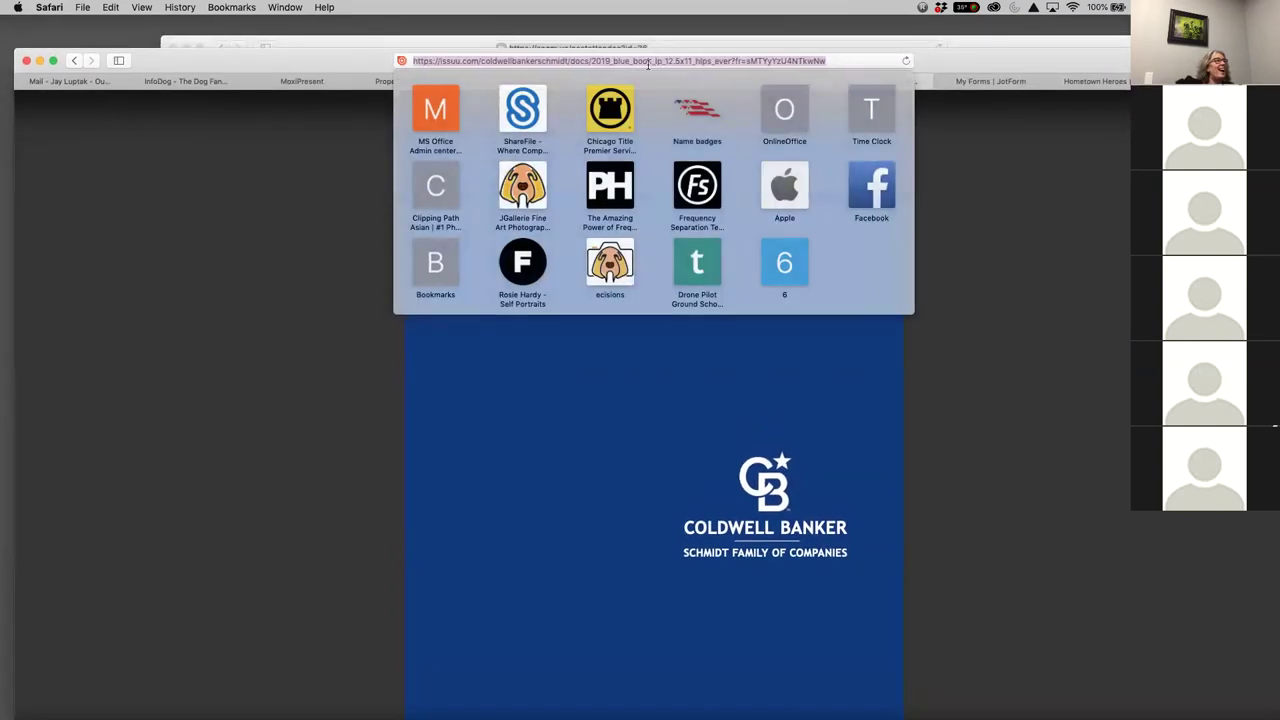
{"action": "right_click", "coordinate": [643, 61]}
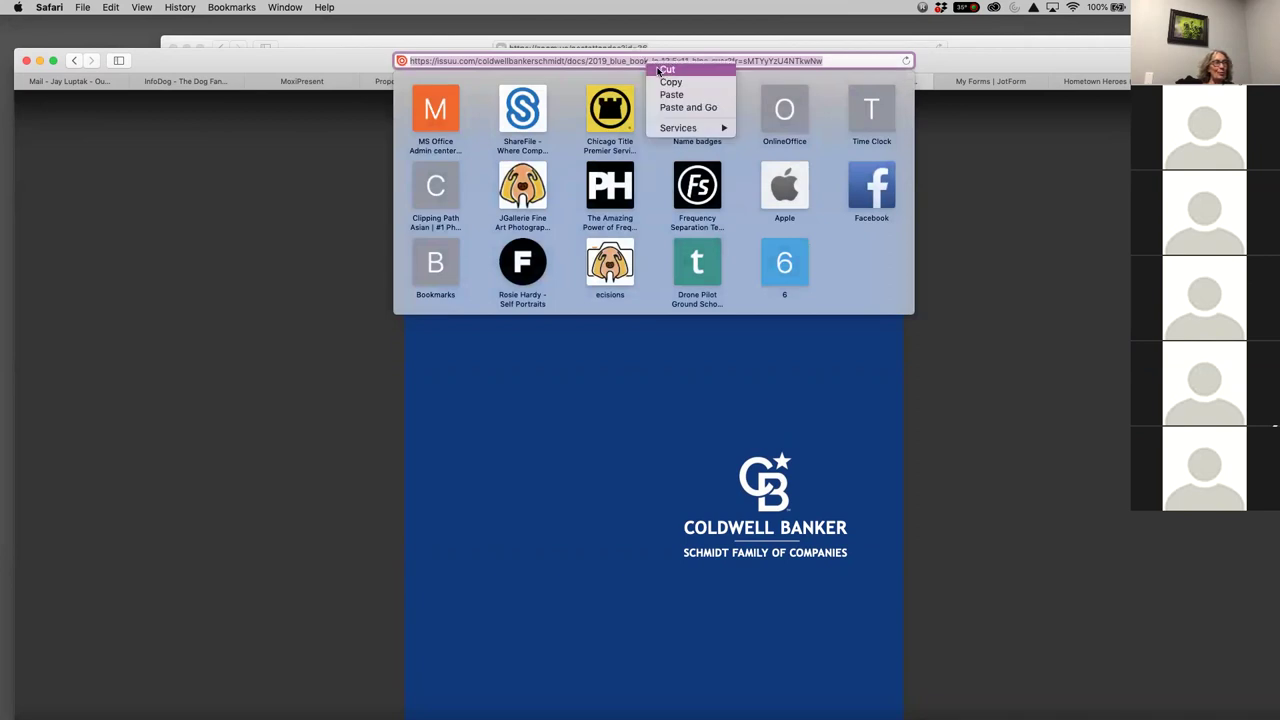
{"action": "left_click", "coordinate": [670, 82]}
{"action": "left_click", "coordinate": [1040, 191]}
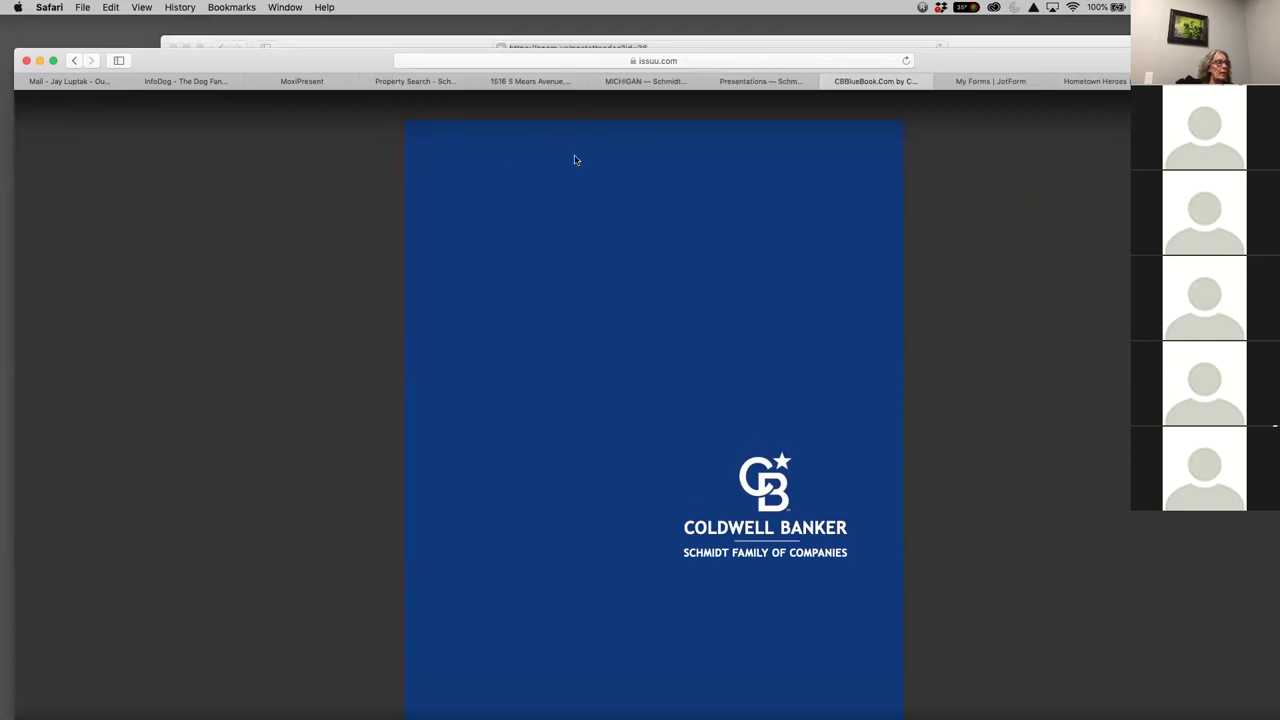
{"action": "left_click", "coordinate": [407, 82]}
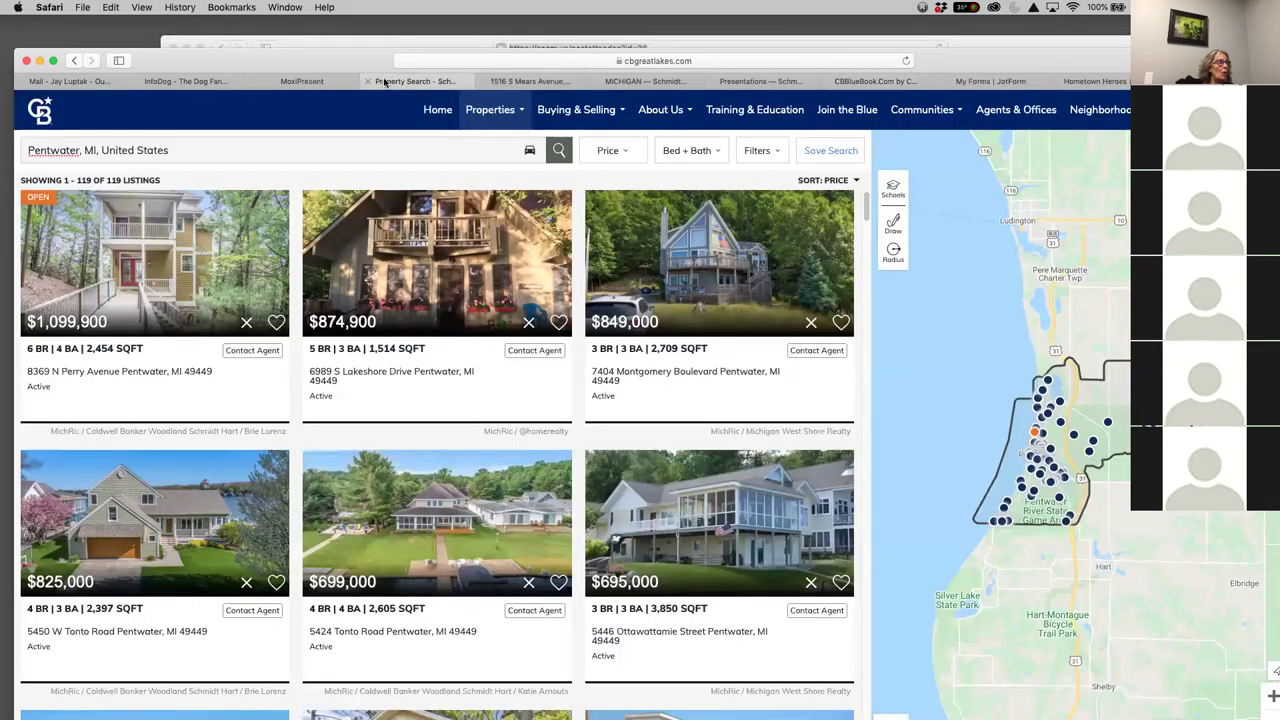
{"action": "left_click", "coordinate": [314, 82]}
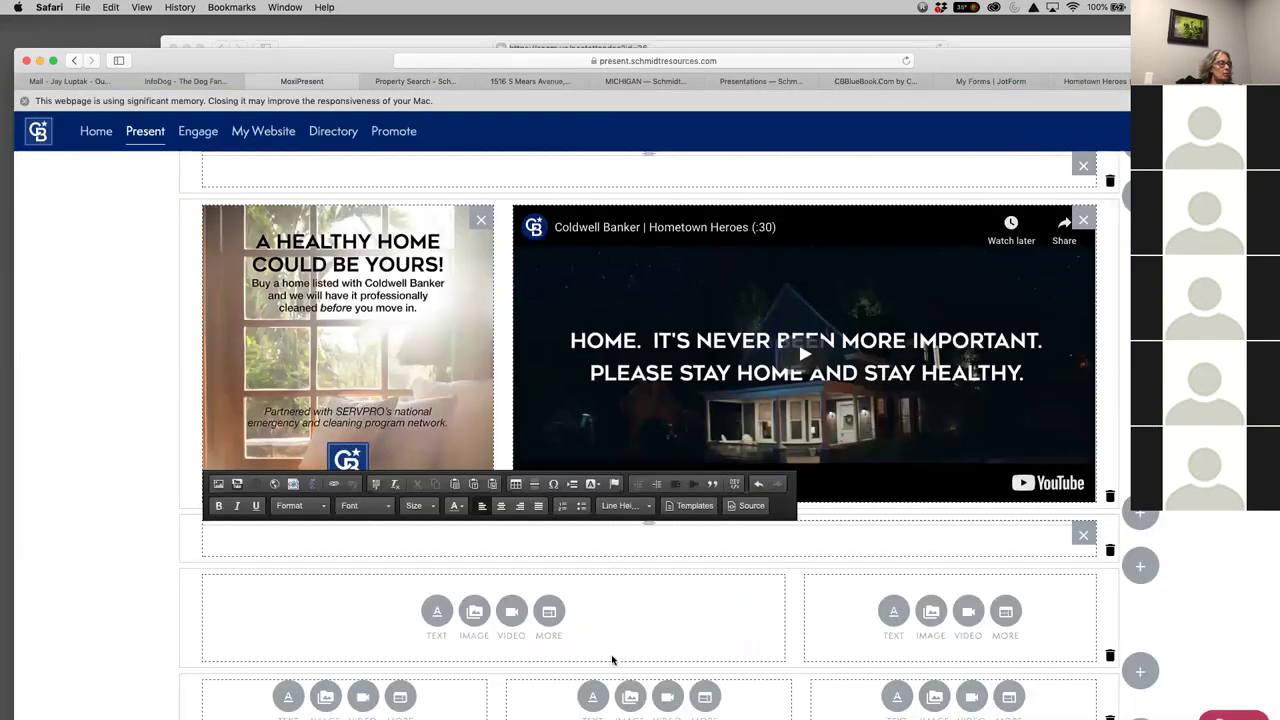
Embed the pasted Blue Book URL as an iframe: 100% wide, 600px tall, Middle-aligned, with scrollbars
{"action": "left_click", "coordinate": [550, 619]}
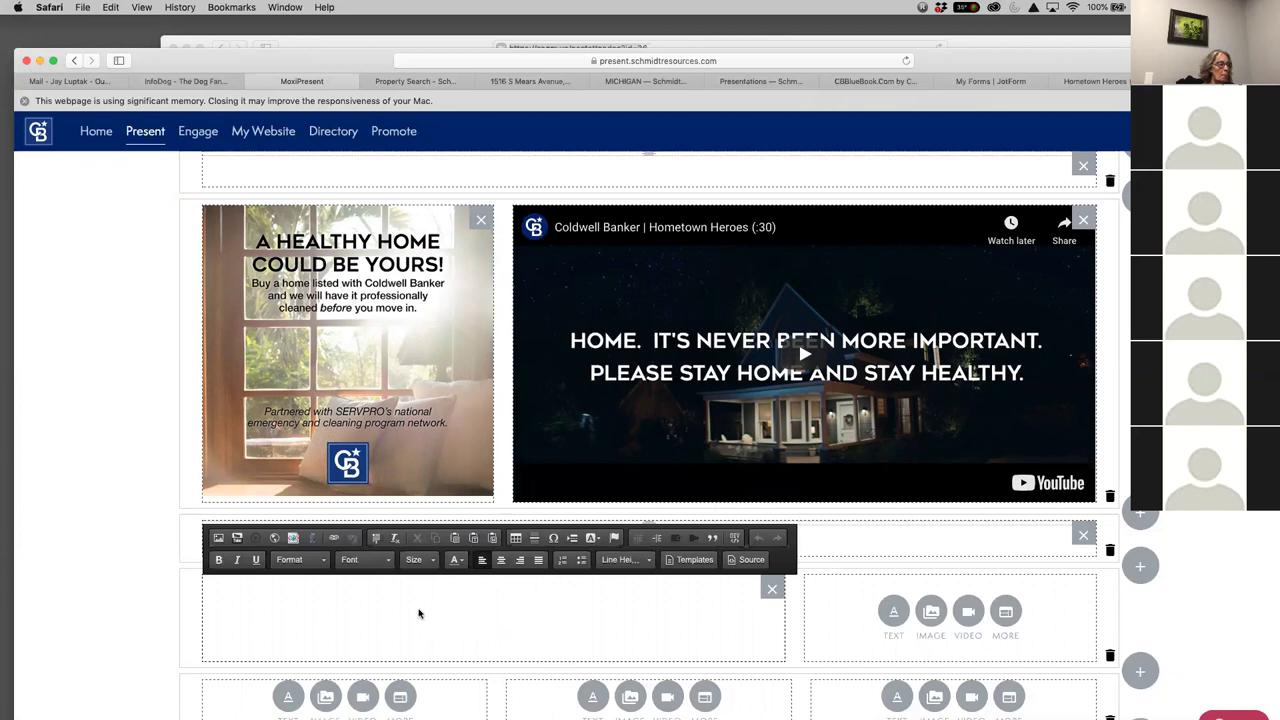
{"action": "left_click", "coordinate": [274, 538]}
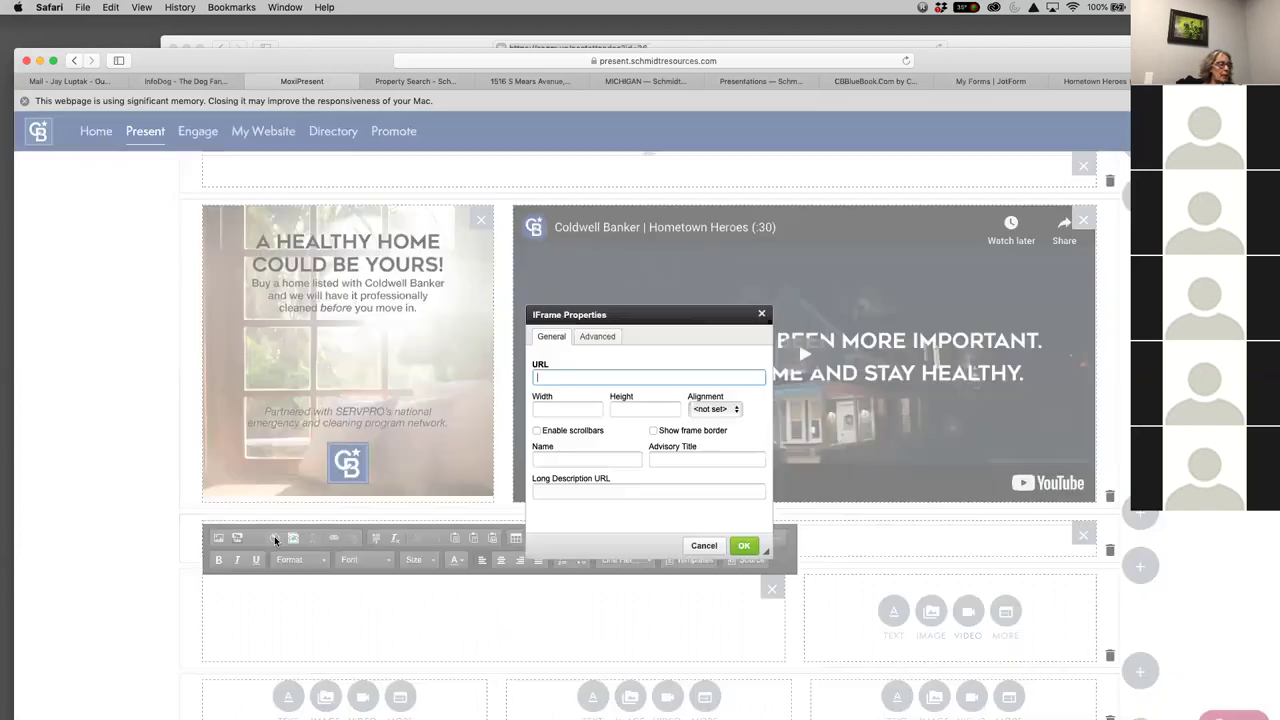
{"action": "right_click", "coordinate": [573, 378]}
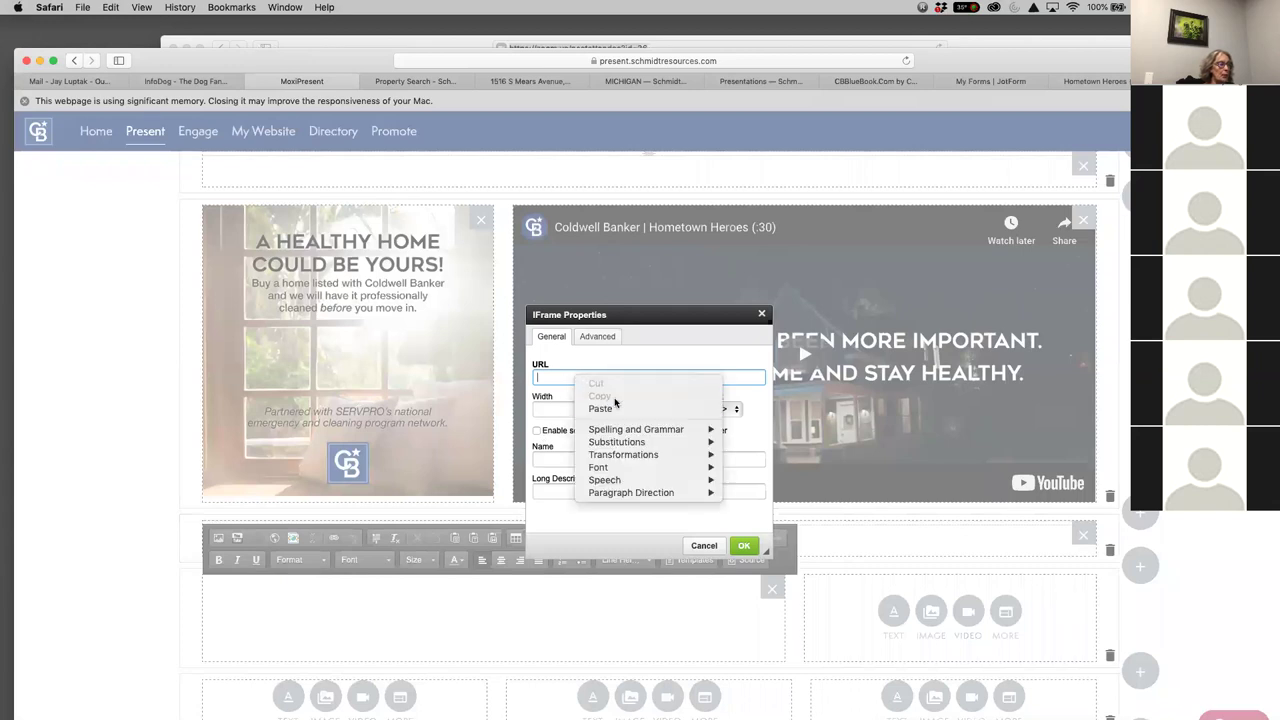
{"action": "left_click", "coordinate": [616, 406]}
{"action": "left_click", "coordinate": [573, 408]}
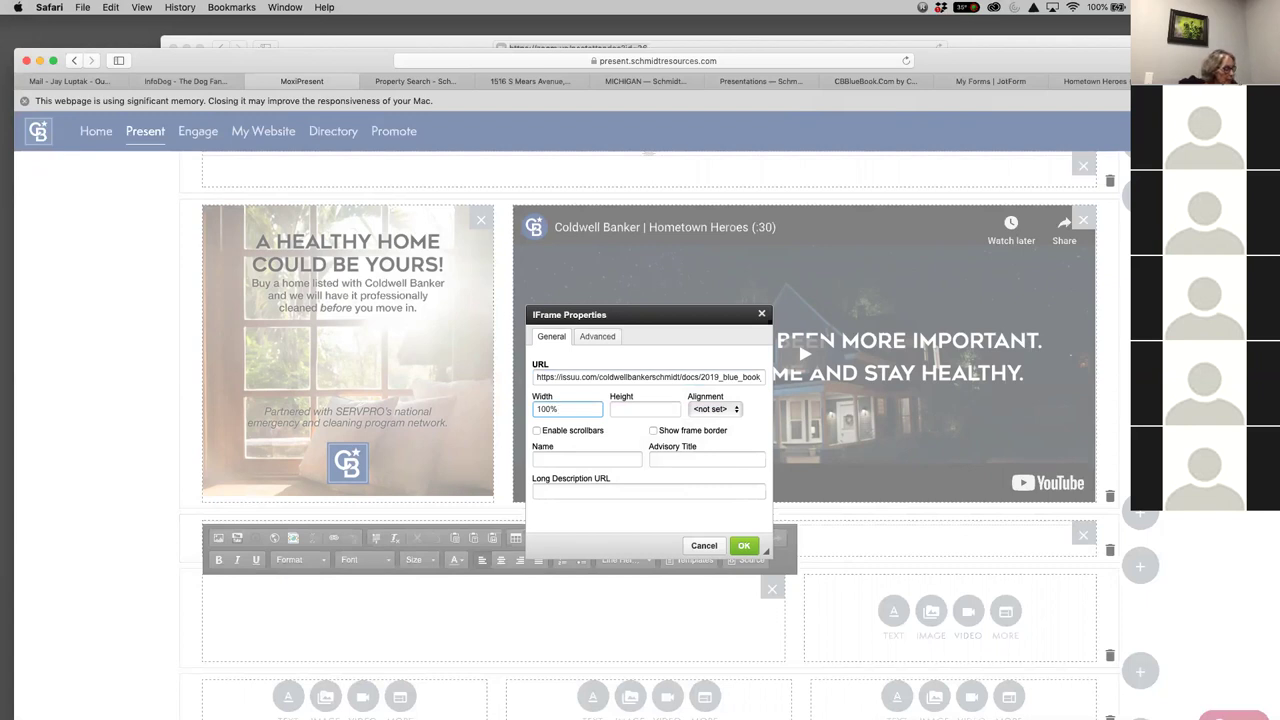
{"action": "left_click", "coordinate": [645, 409]}
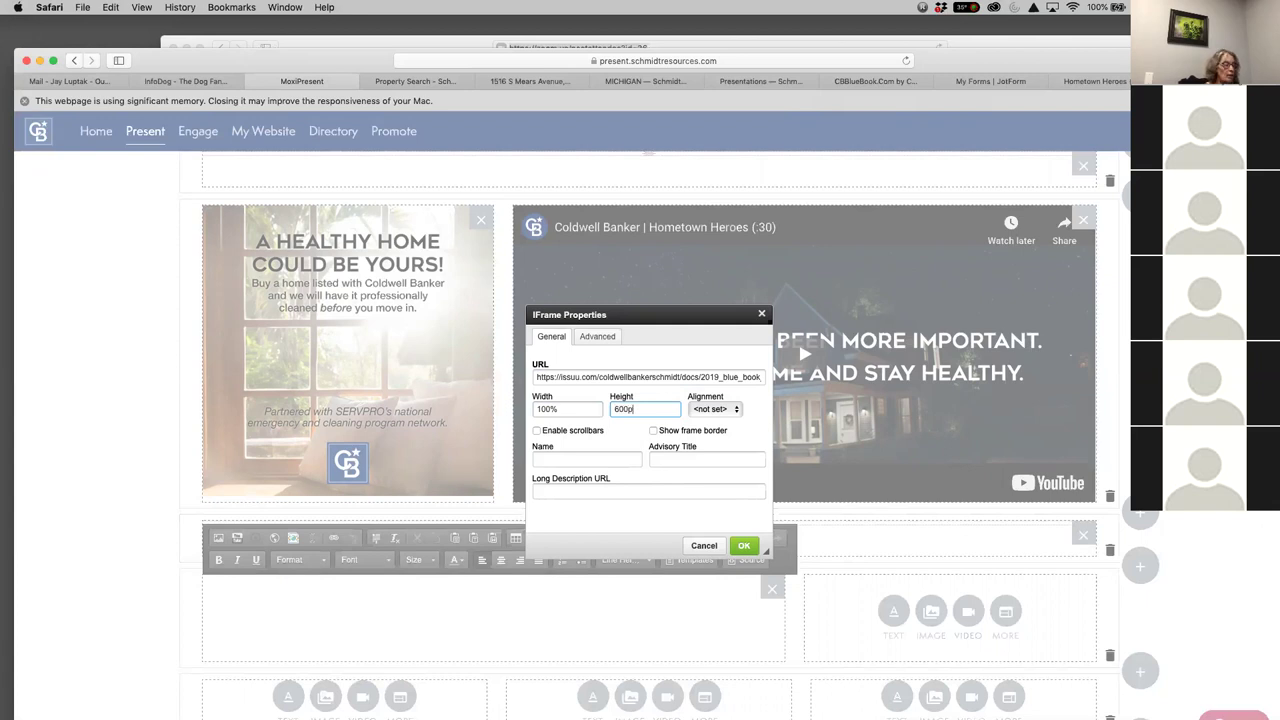
{"action": "left_click", "coordinate": [722, 411]}
{"action": "left_click", "coordinate": [714, 456]}
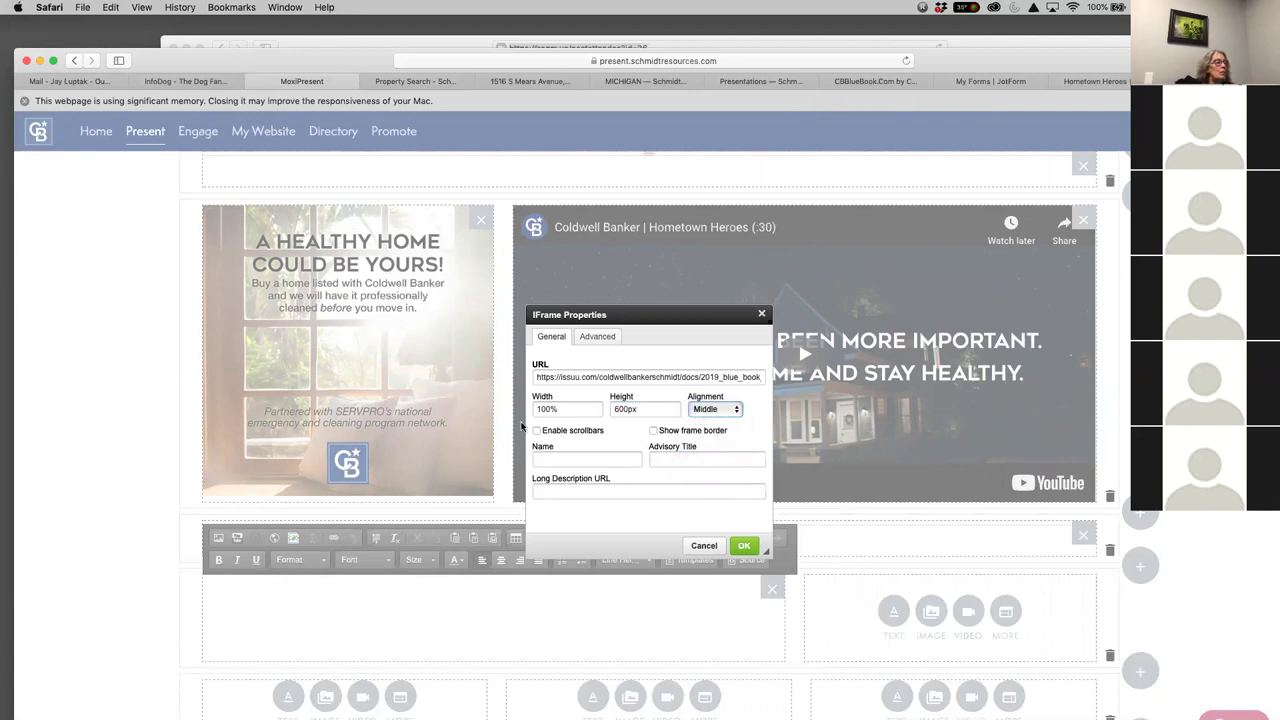
{"action": "left_click", "coordinate": [537, 430]}
{"action": "left_click", "coordinate": [744, 547]}
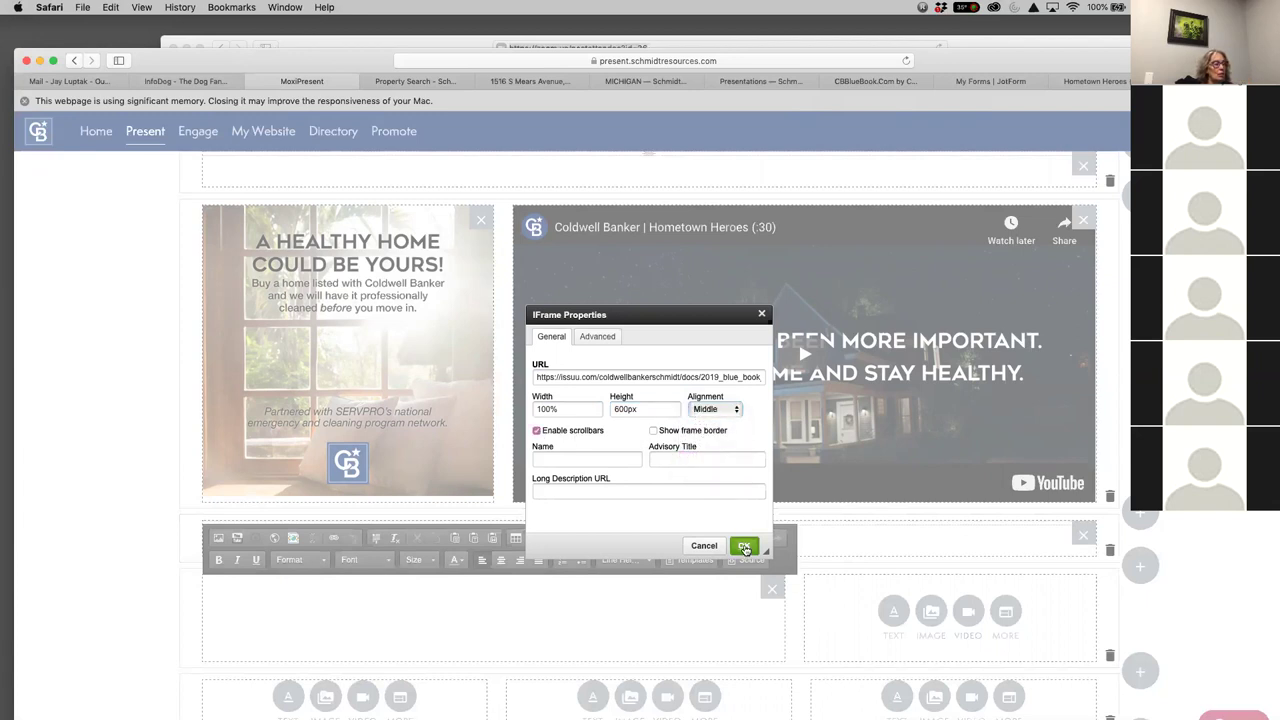
{"action": "scroll", "coordinate": [912, 613], "scroll_direction": "down", "scroll_amount": 10}
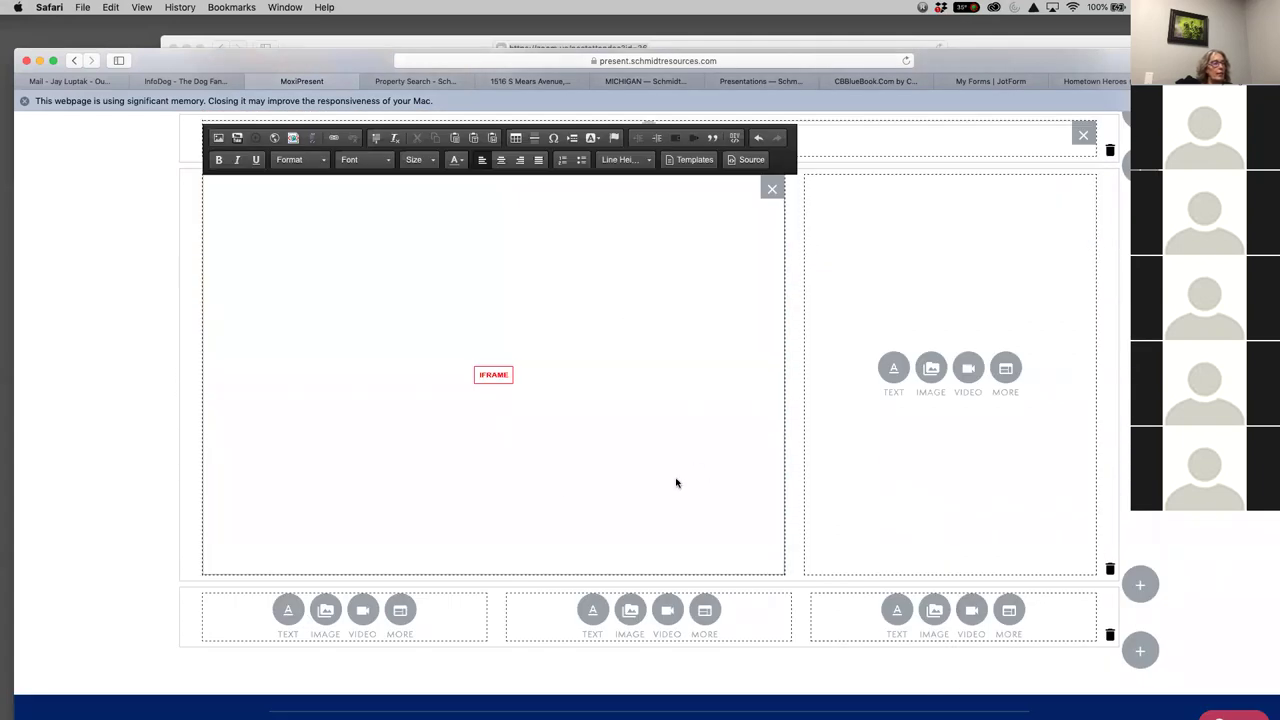
Add the squirrel 'On the Fence About Selling?' library image to the narrow right module, shifted lower
{"action": "left_click", "coordinate": [1075, 508]}
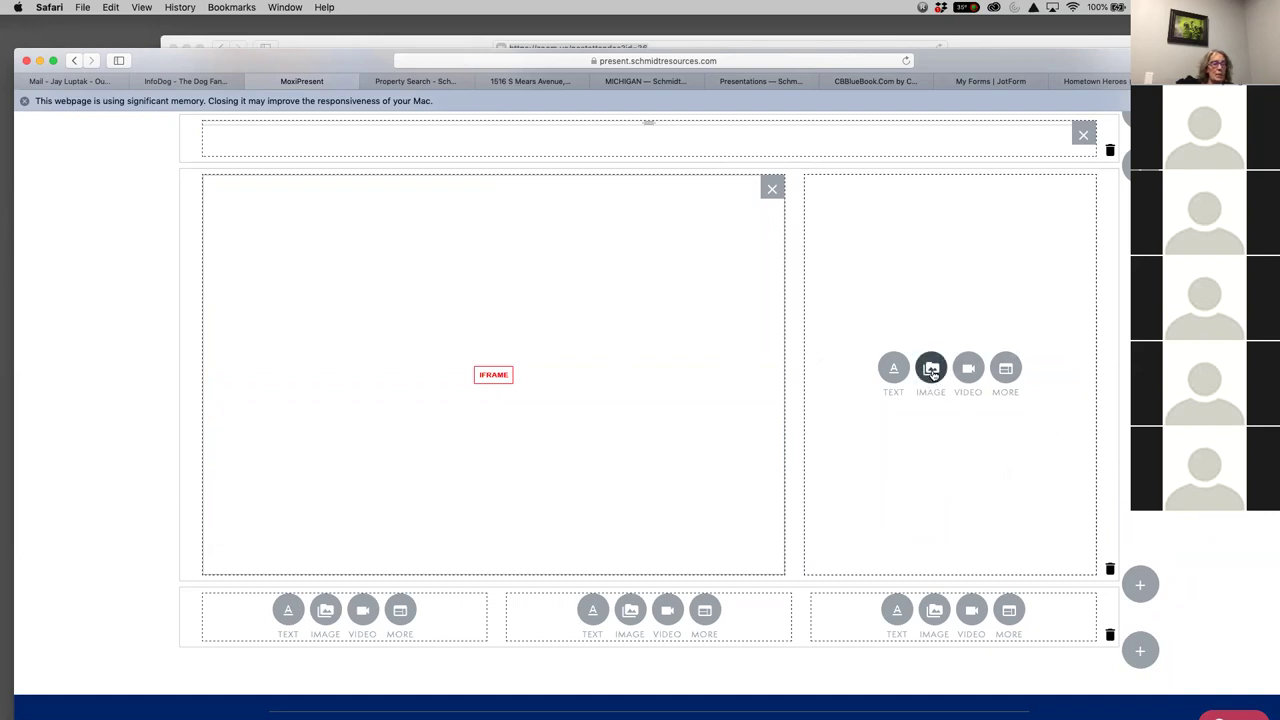
{"action": "left_click", "coordinate": [931, 370]}
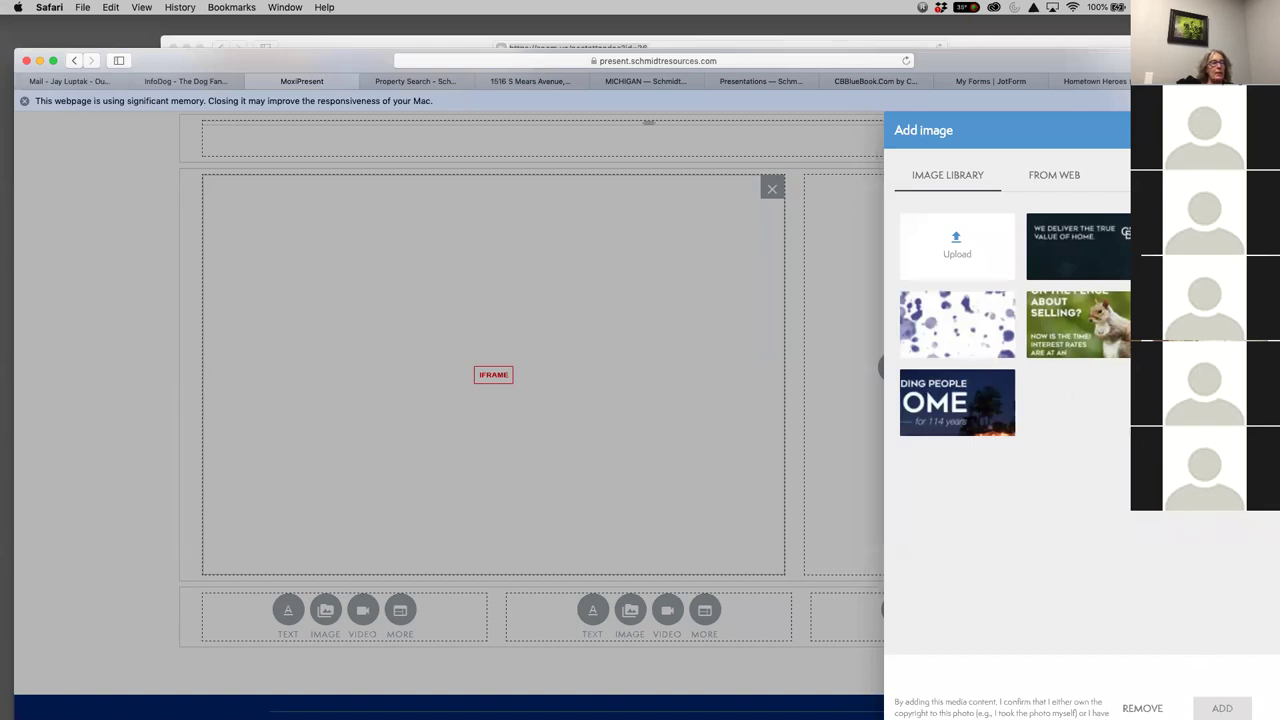
{"action": "left_click", "coordinate": [1108, 337]}
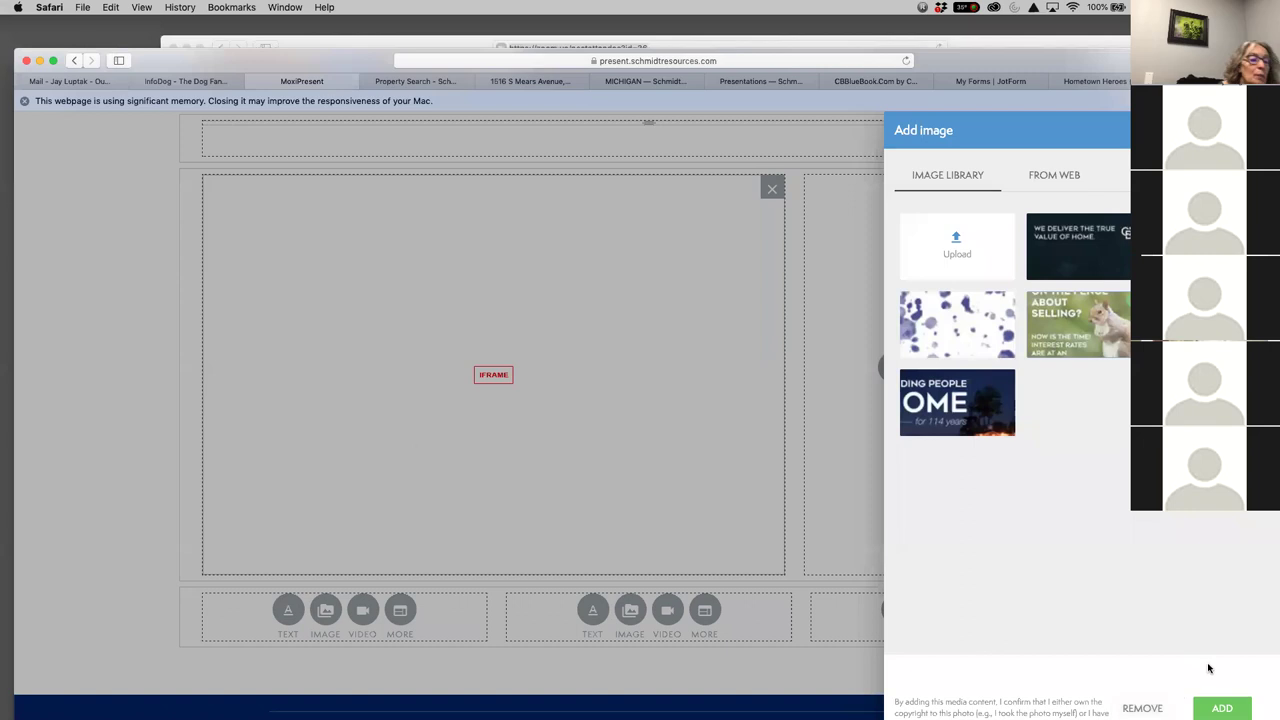
{"action": "left_click", "coordinate": [1228, 708]}
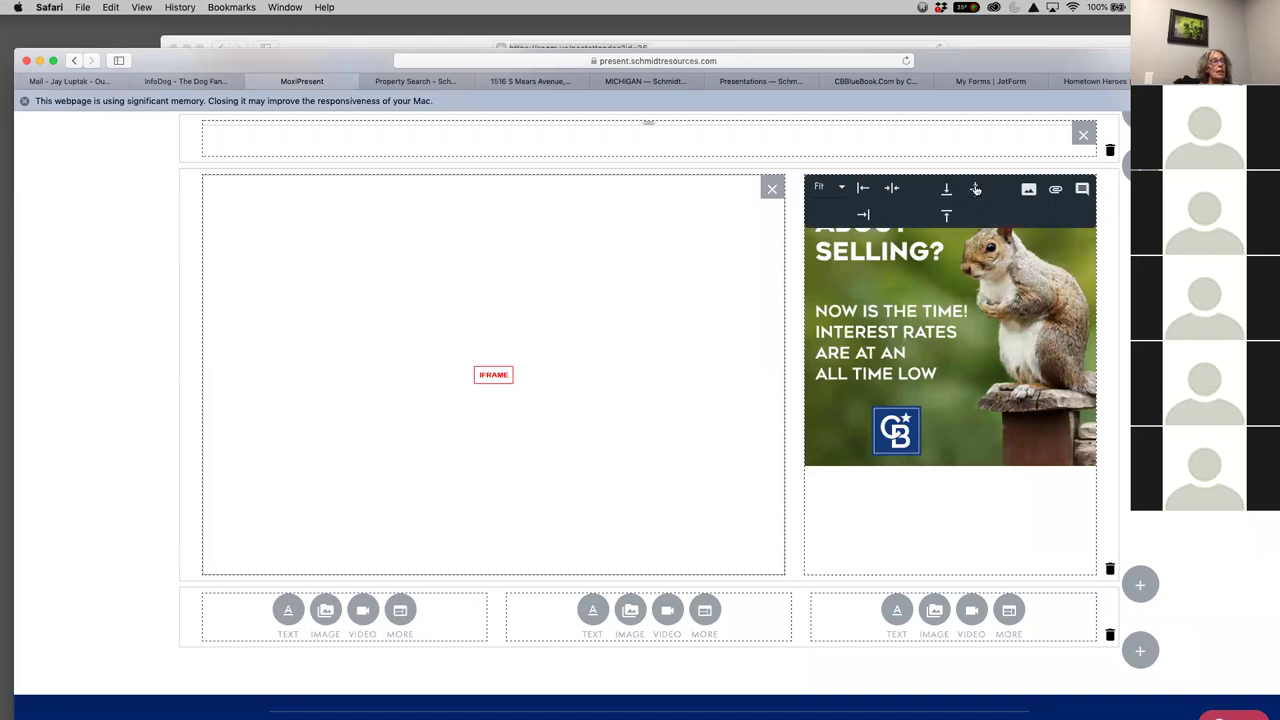
{"action": "left_click", "coordinate": [976, 189]}
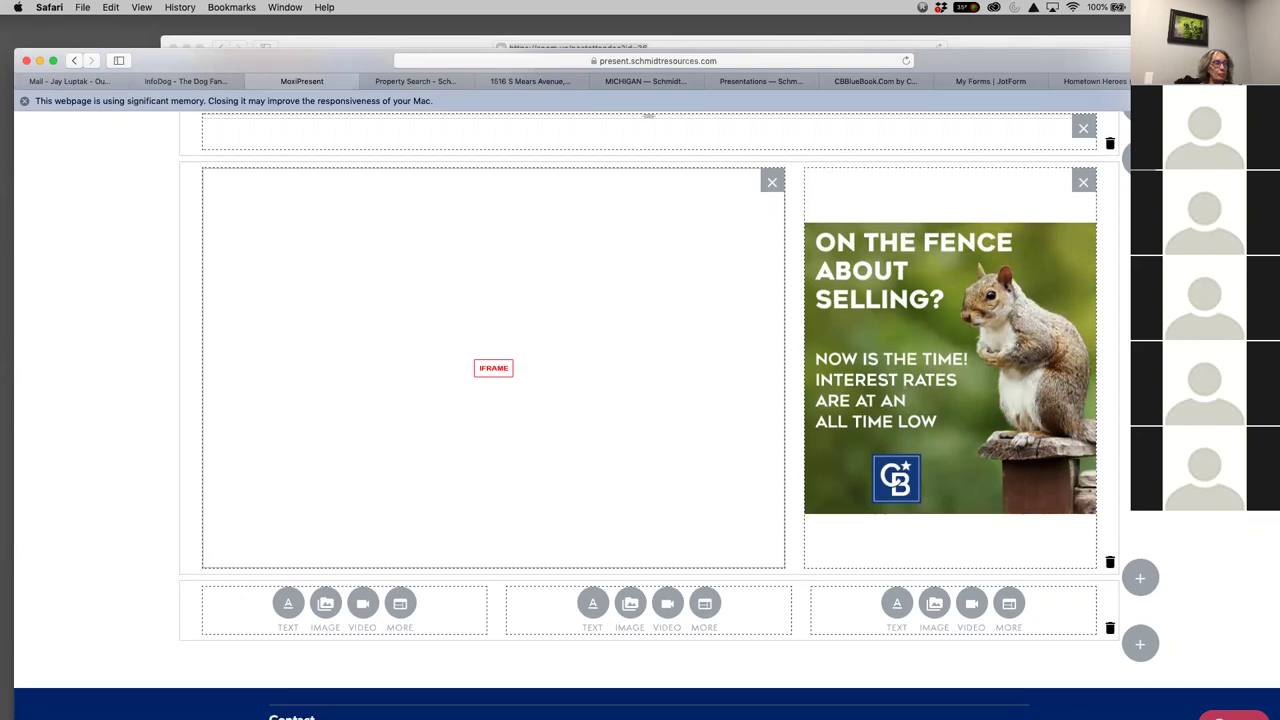
Save the Hart Newsletter page in the editor
{"action": "scroll", "coordinate": [640, 400], "scroll_direction": "up", "scroll_amount": 10}
{"action": "scroll", "coordinate": [640, 400], "scroll_direction": "up", "scroll_amount": 5}
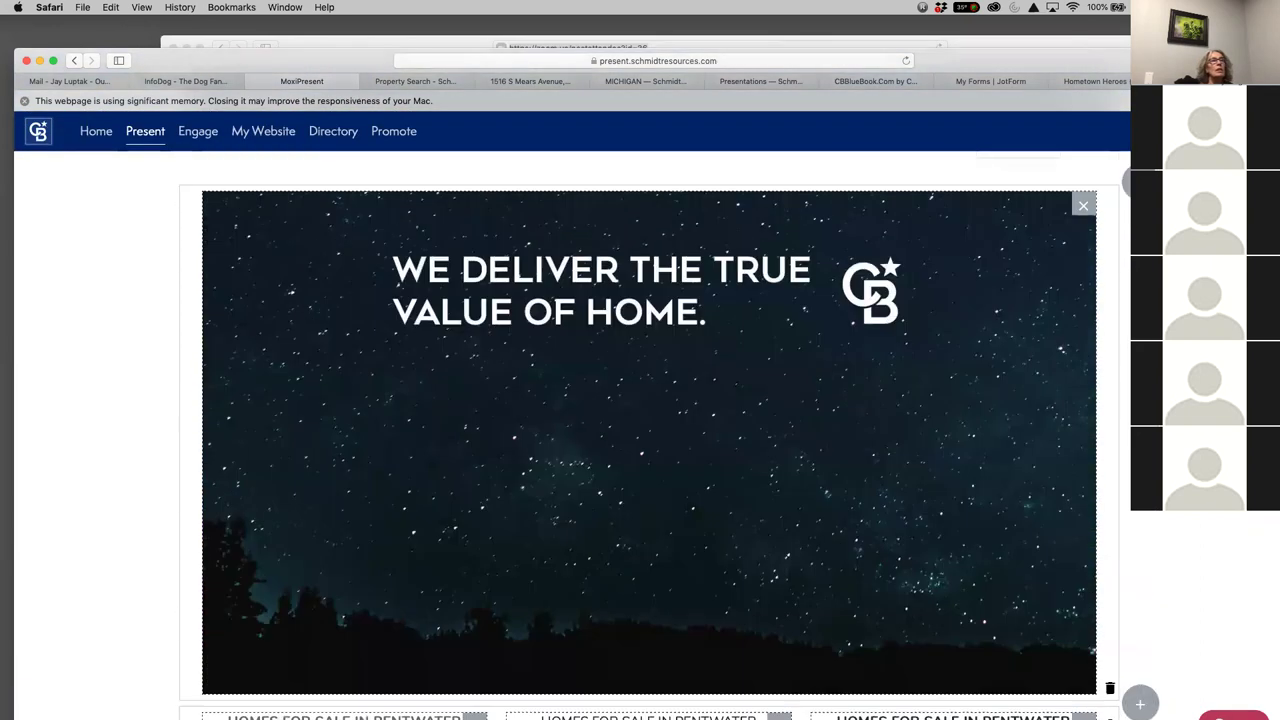
{"action": "left_click", "coordinate": [1078, 172]}
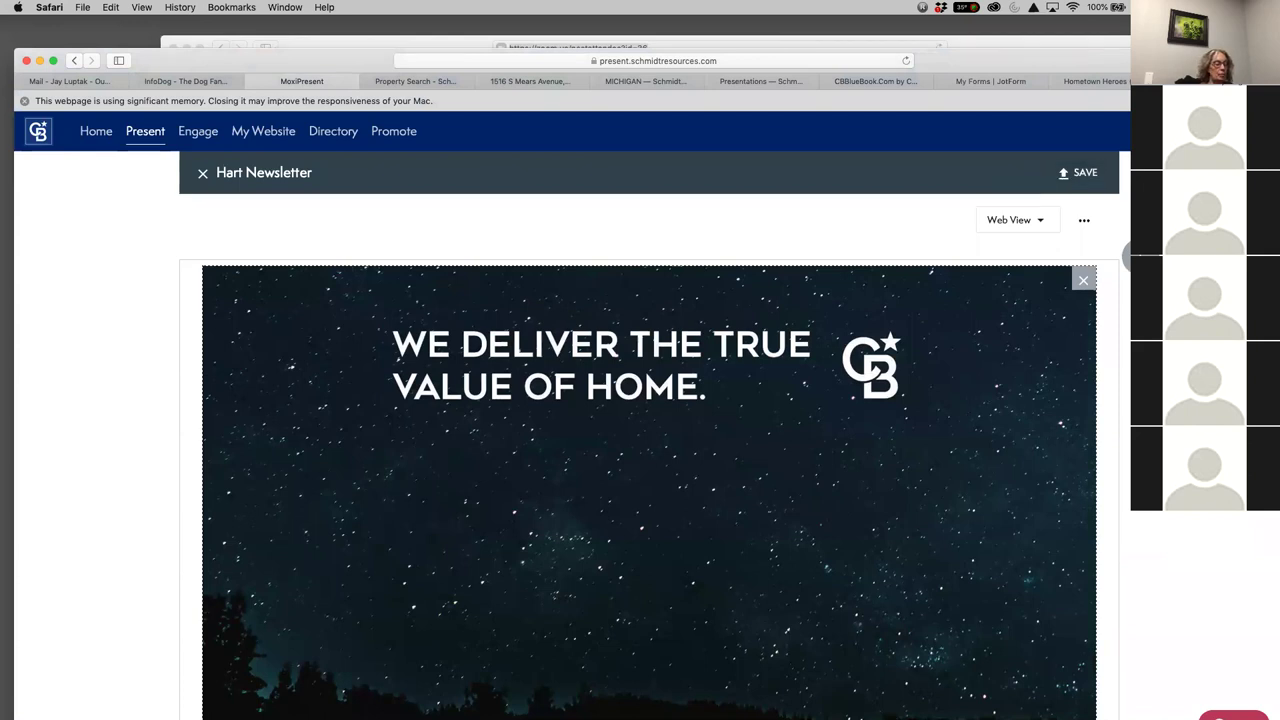
Close the page editor and open the presentation's web view in a new tab
{"action": "scroll", "coordinate": [789, 569], "scroll_direction": "down", "scroll_amount": 5}
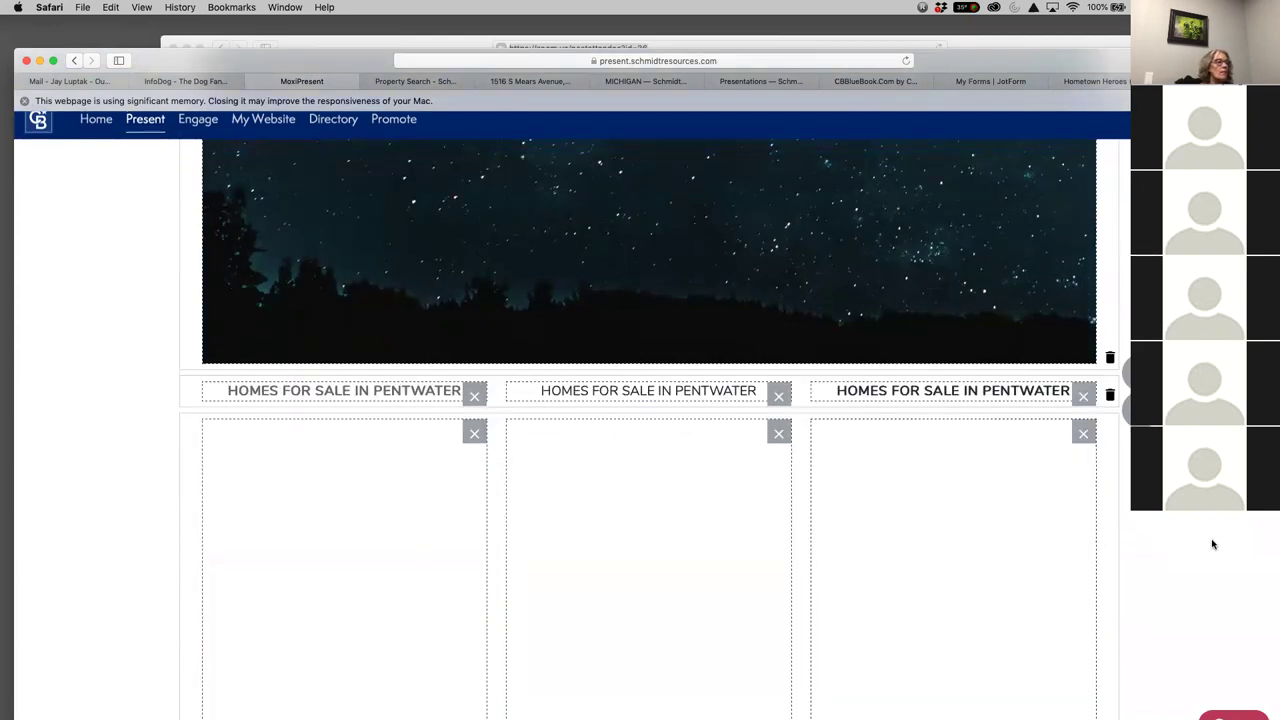
{"action": "scroll", "coordinate": [471, 437], "scroll_direction": "down", "scroll_amount": 3}
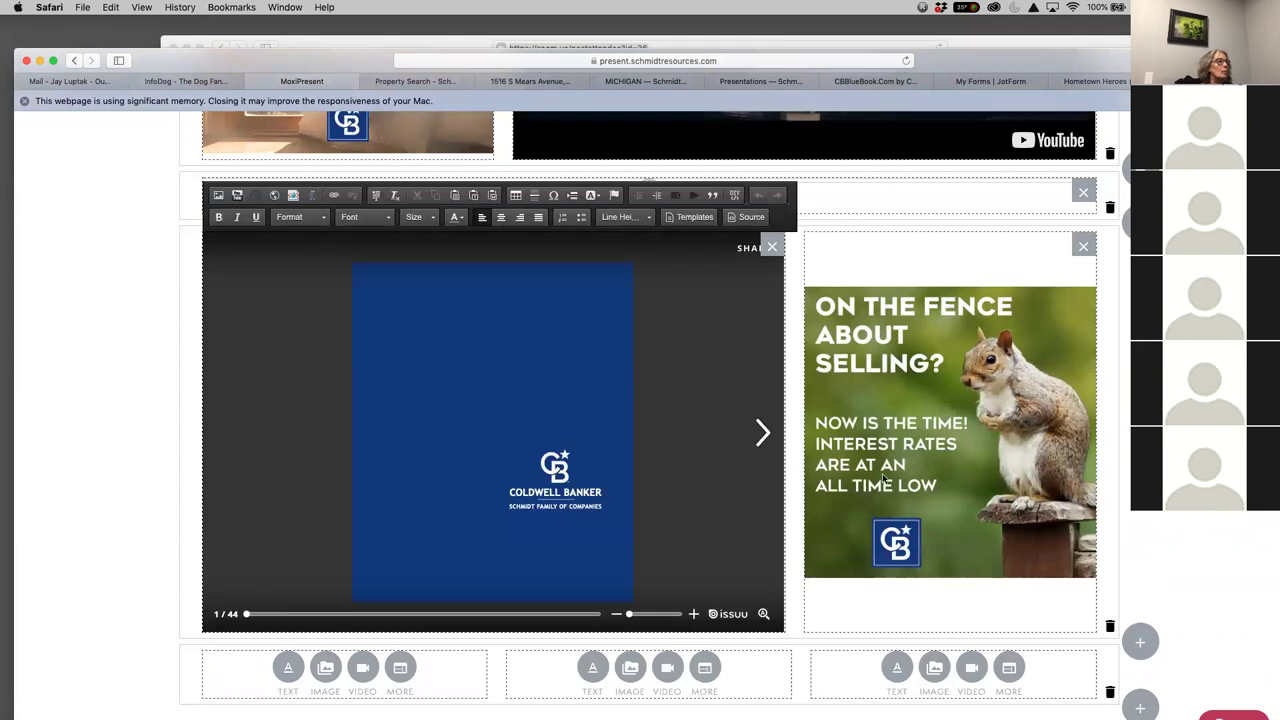
{"action": "scroll", "coordinate": [131, 284], "scroll_direction": "up", "scroll_amount": 10}
{"action": "scroll", "coordinate": [224, 400], "scroll_direction": "up", "scroll_amount": 5}
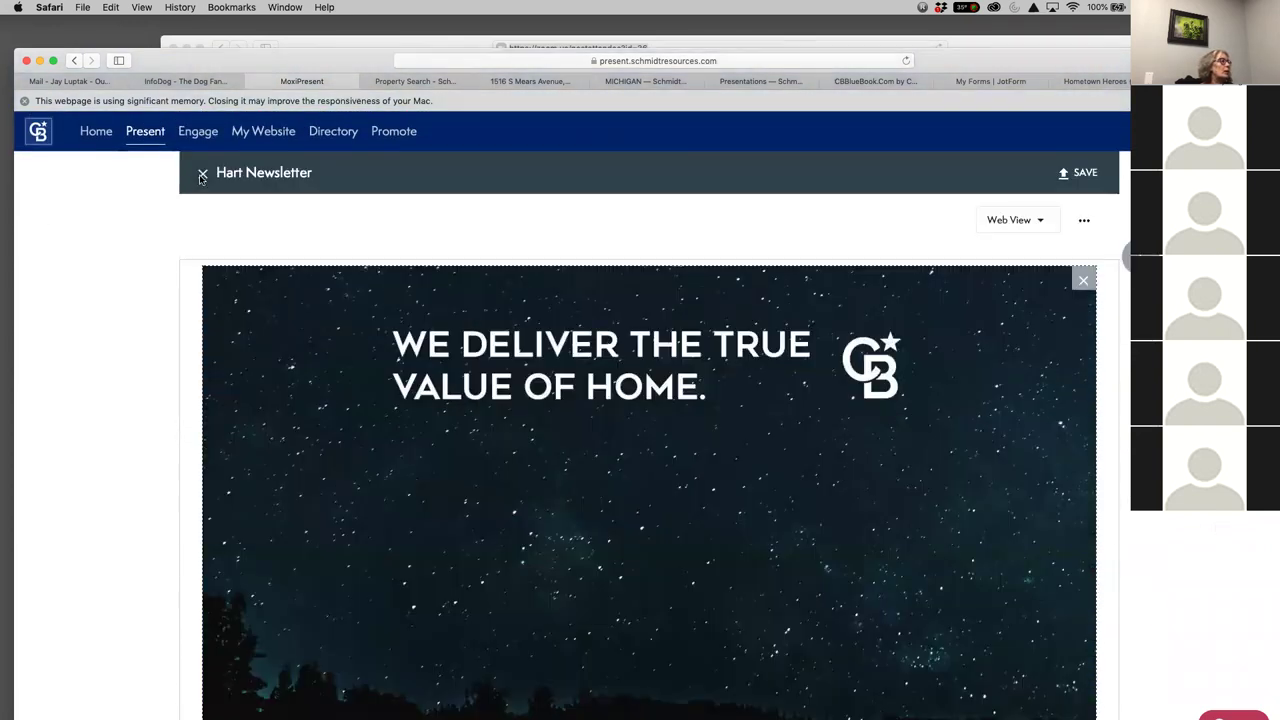
{"action": "left_click", "coordinate": [201, 176]}
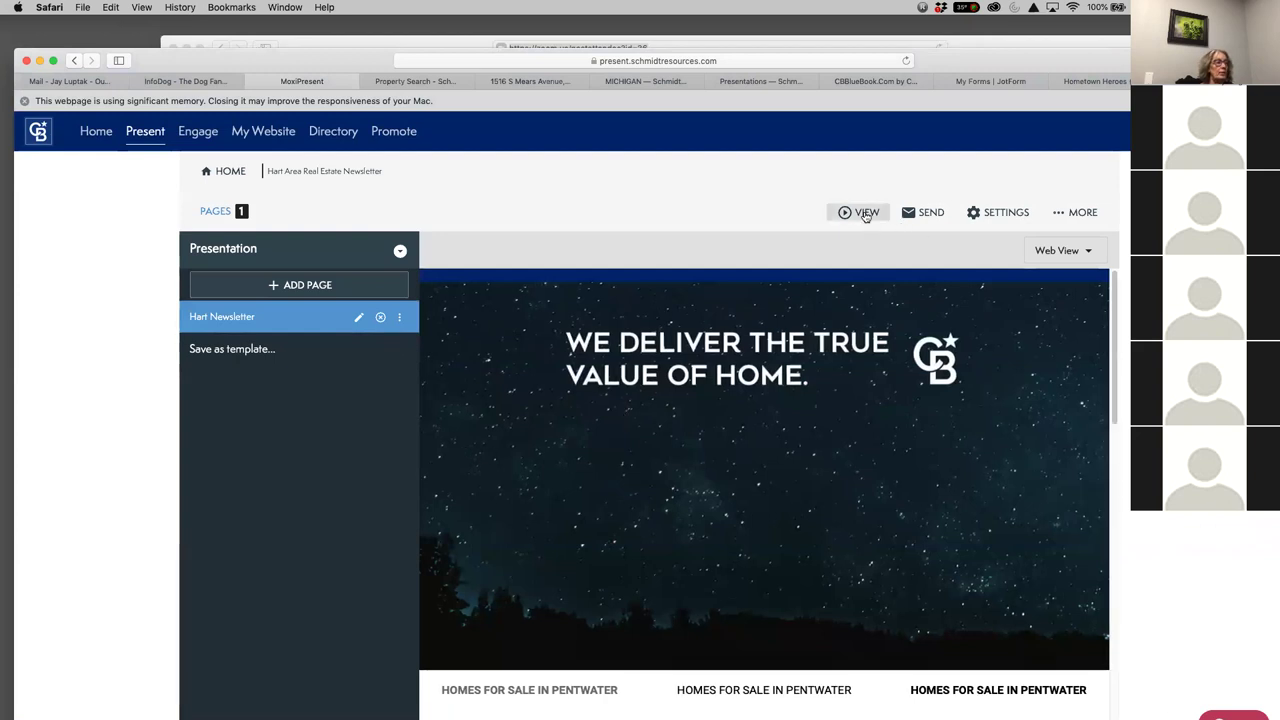
{"action": "mouse_move", "coordinate": [866, 216]}
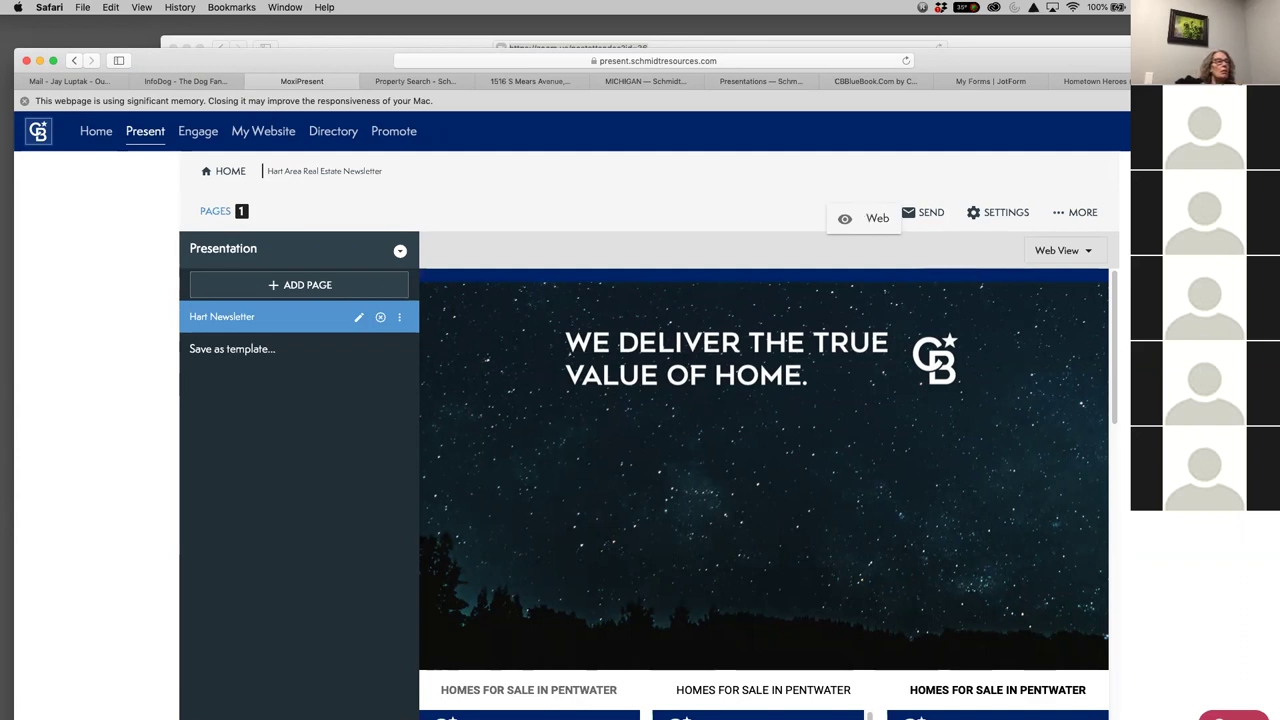
{"action": "left_click", "coordinate": [874, 220]}
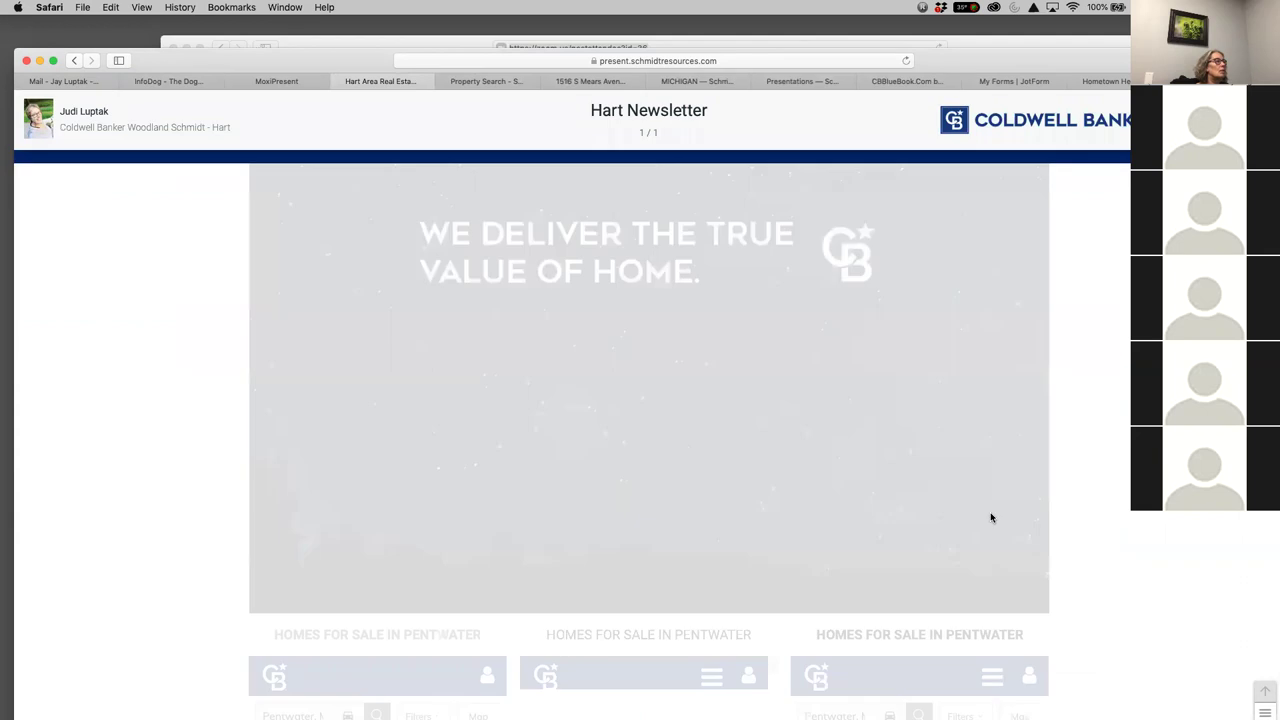
Scroll down the newsletter web view to the embedded issuu brochure
{"action": "scroll", "coordinate": [991, 517], "scroll_direction": "down", "scroll_amount": 4}
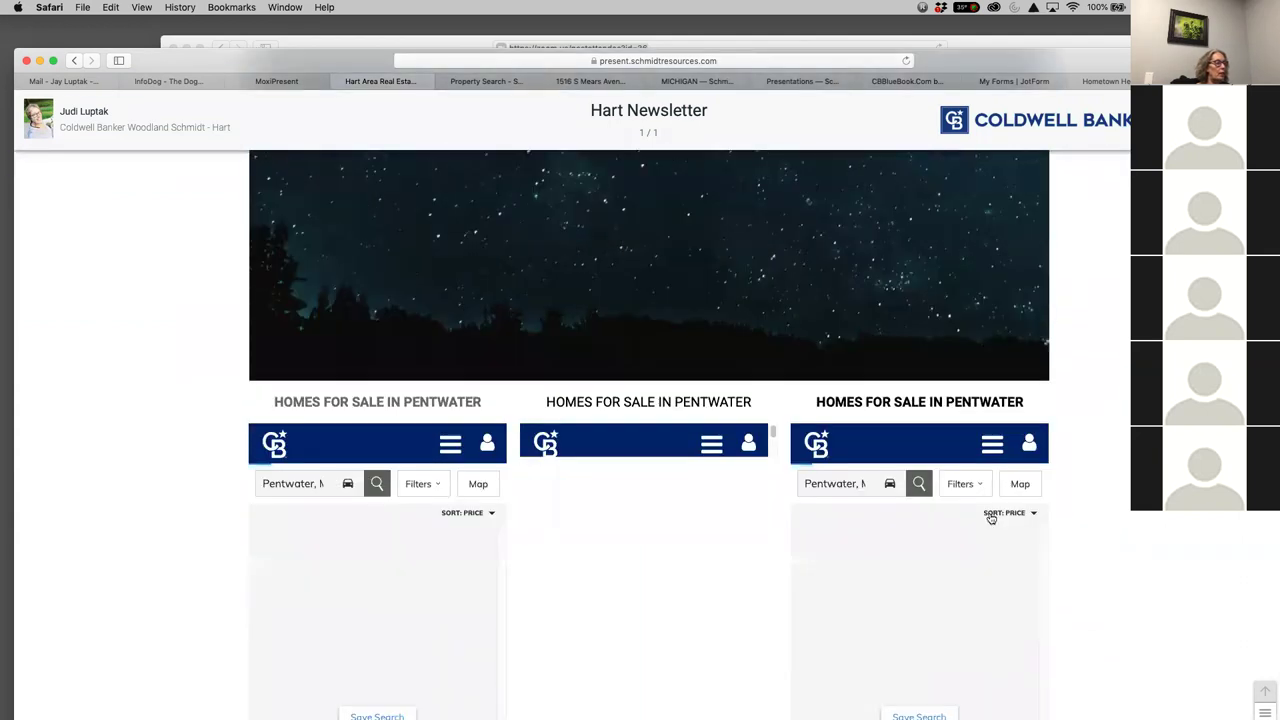
{"action": "scroll", "coordinate": [991, 517], "scroll_direction": "down", "scroll_amount": 2}
{"action": "scroll", "coordinate": [991, 517], "scroll_direction": "down", "scroll_amount": 1}
{"action": "scroll", "coordinate": [1110, 525], "scroll_direction": "down", "scroll_amount": 2}
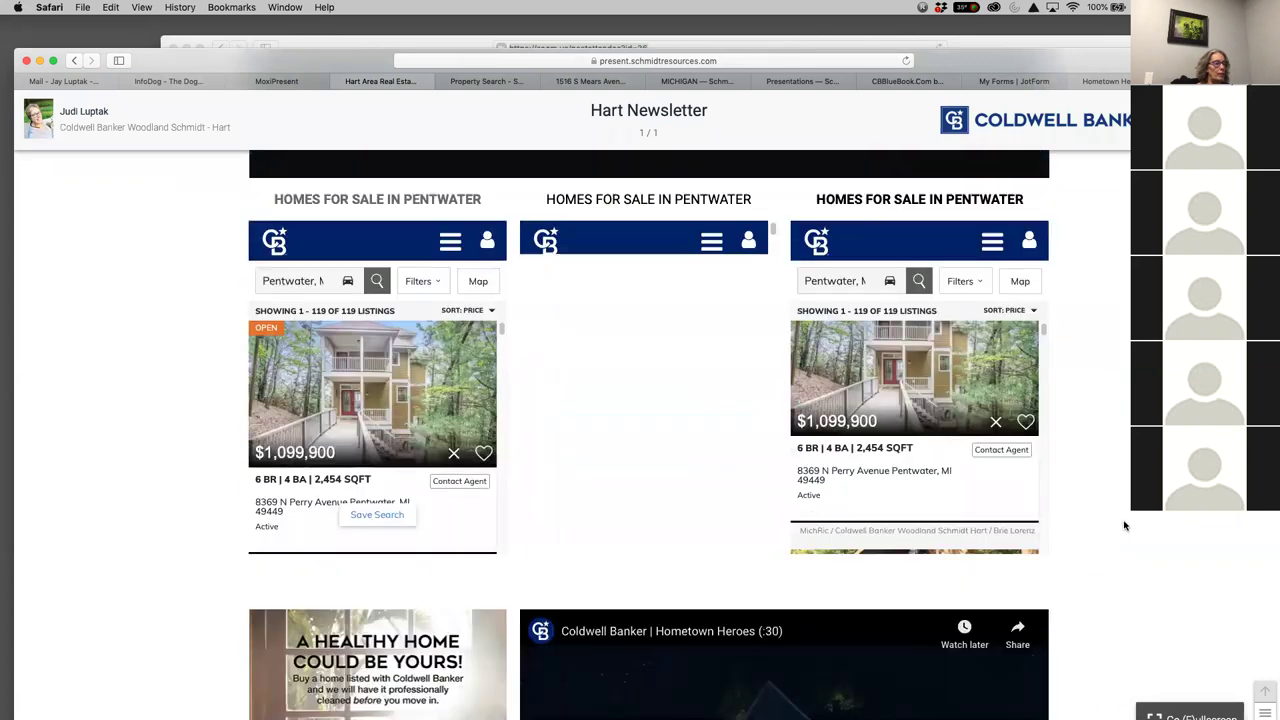
{"action": "scroll", "coordinate": [1124, 525], "scroll_direction": "down", "scroll_amount": 10}
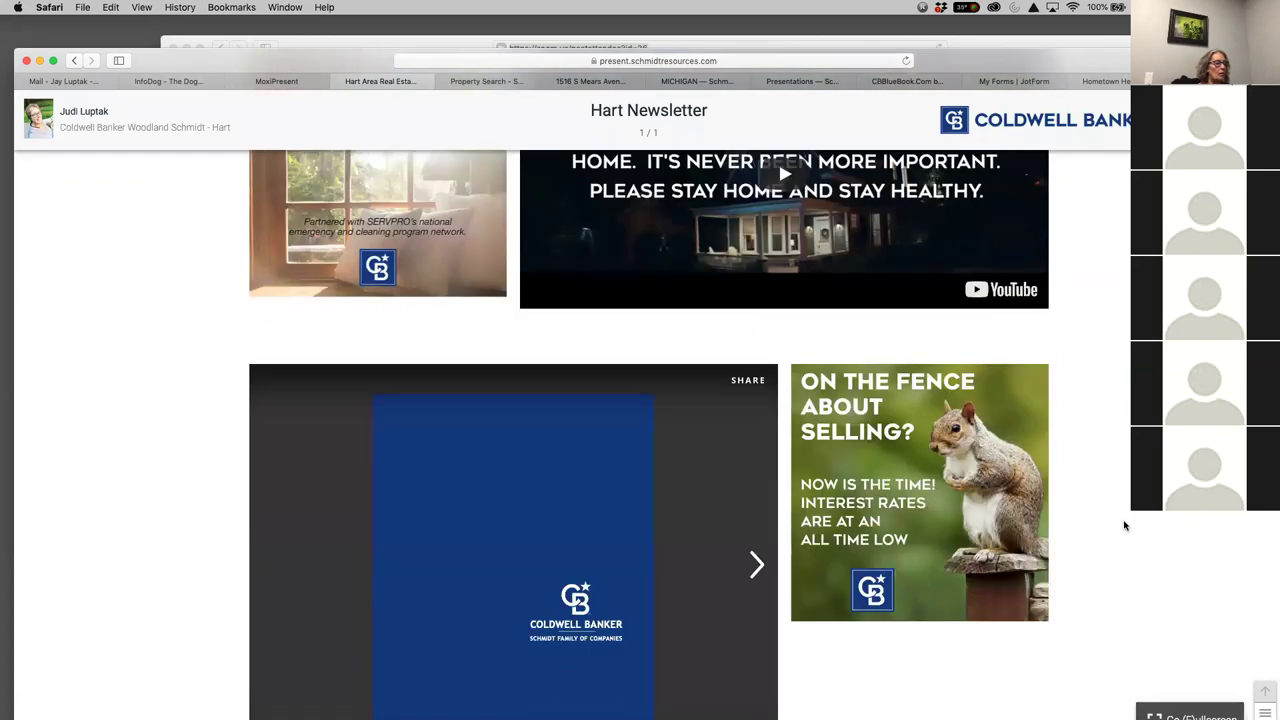
{"action": "scroll", "coordinate": [1124, 525], "scroll_direction": "down", "scroll_amount": 2}
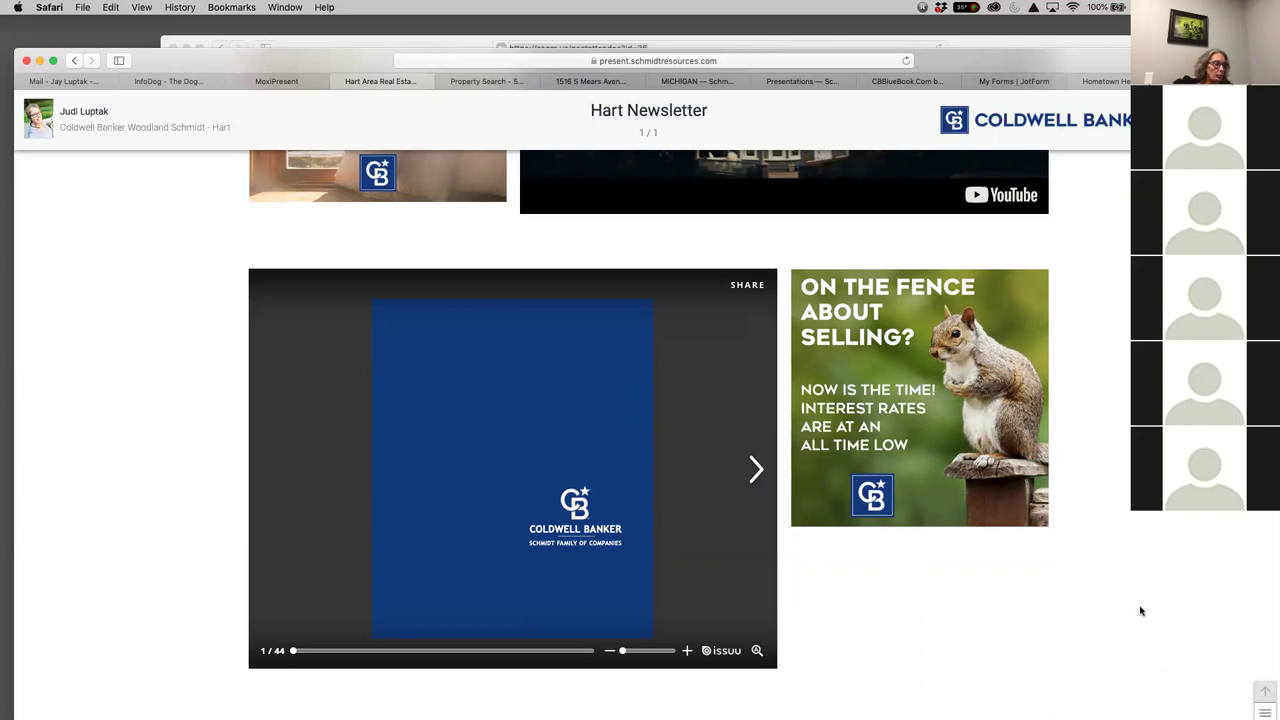
{"action": "scroll", "coordinate": [1137, 606], "scroll_direction": "down", "scroll_amount": 3}
{"action": "scroll", "coordinate": [1100, 530], "scroll_direction": "up", "scroll_amount": 3}
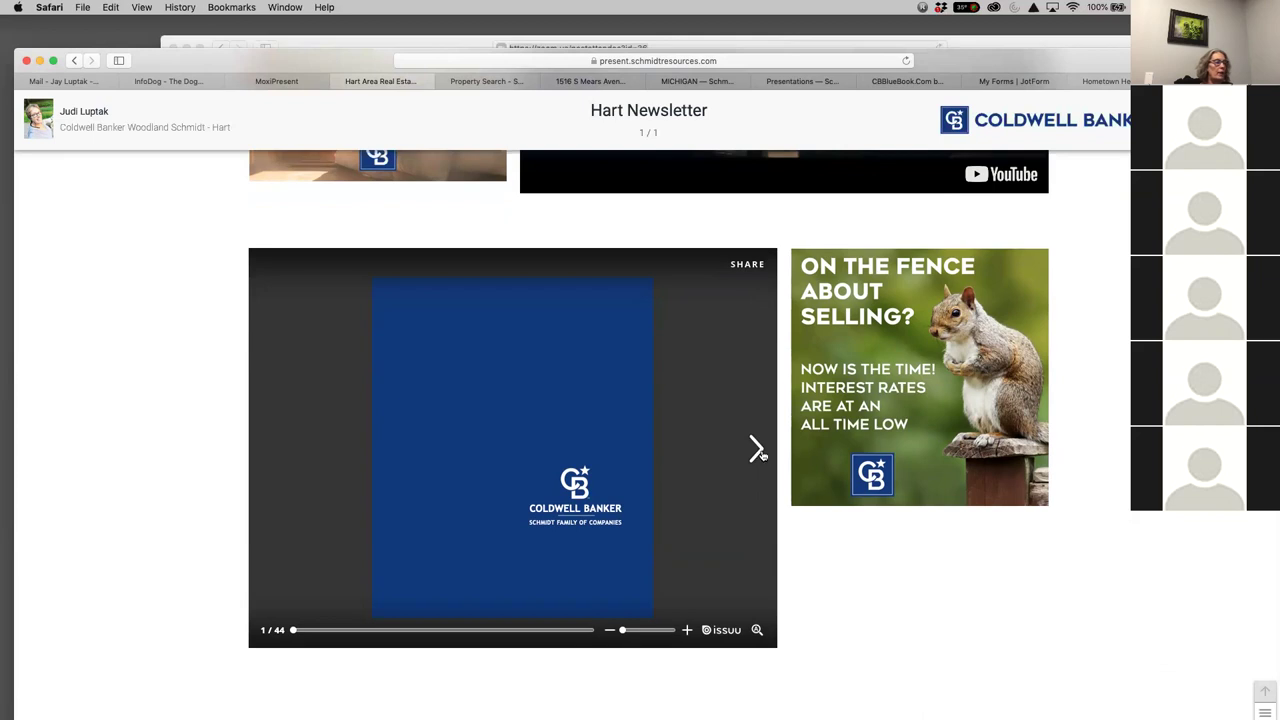
Page the brochure forward five spreads to Leading the Way, then close the preview tab
{"action": "left_click", "coordinate": [757, 450]}
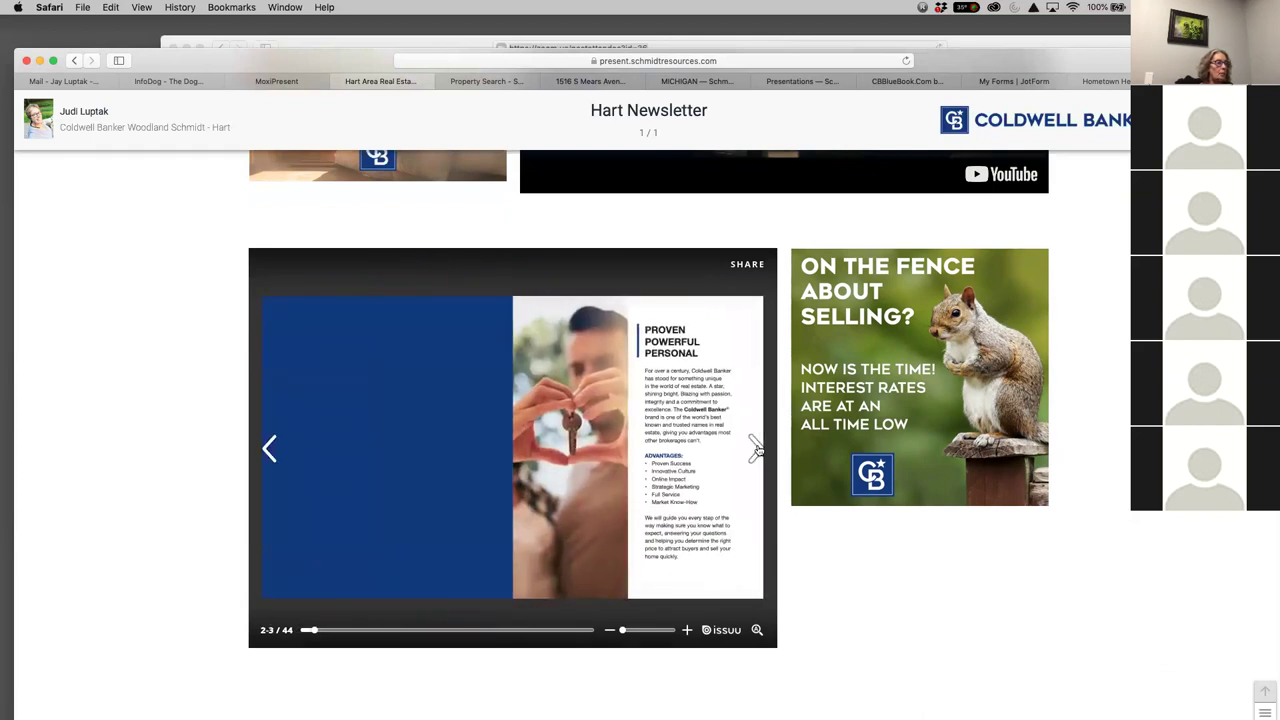
{"action": "left_click", "coordinate": [757, 450]}
{"action": "left_click", "coordinate": [757, 450]}
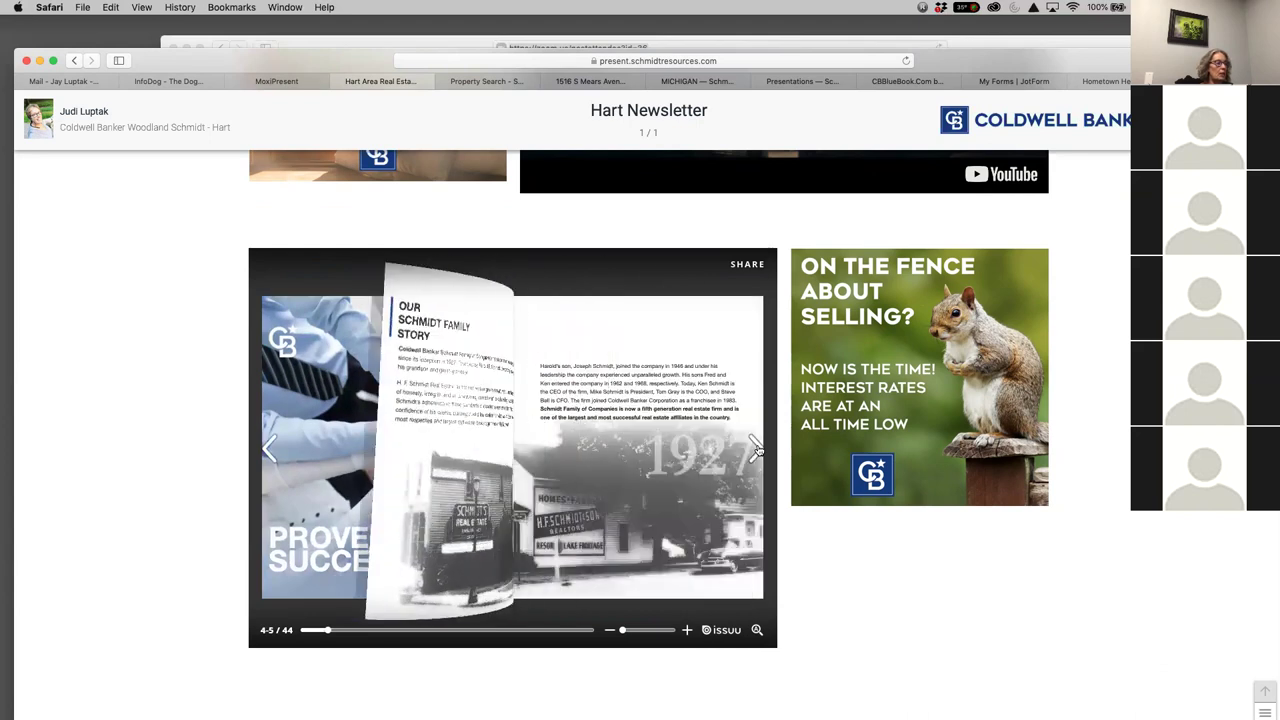
{"action": "left_click", "coordinate": [757, 450]}
{"action": "left_click", "coordinate": [757, 450]}
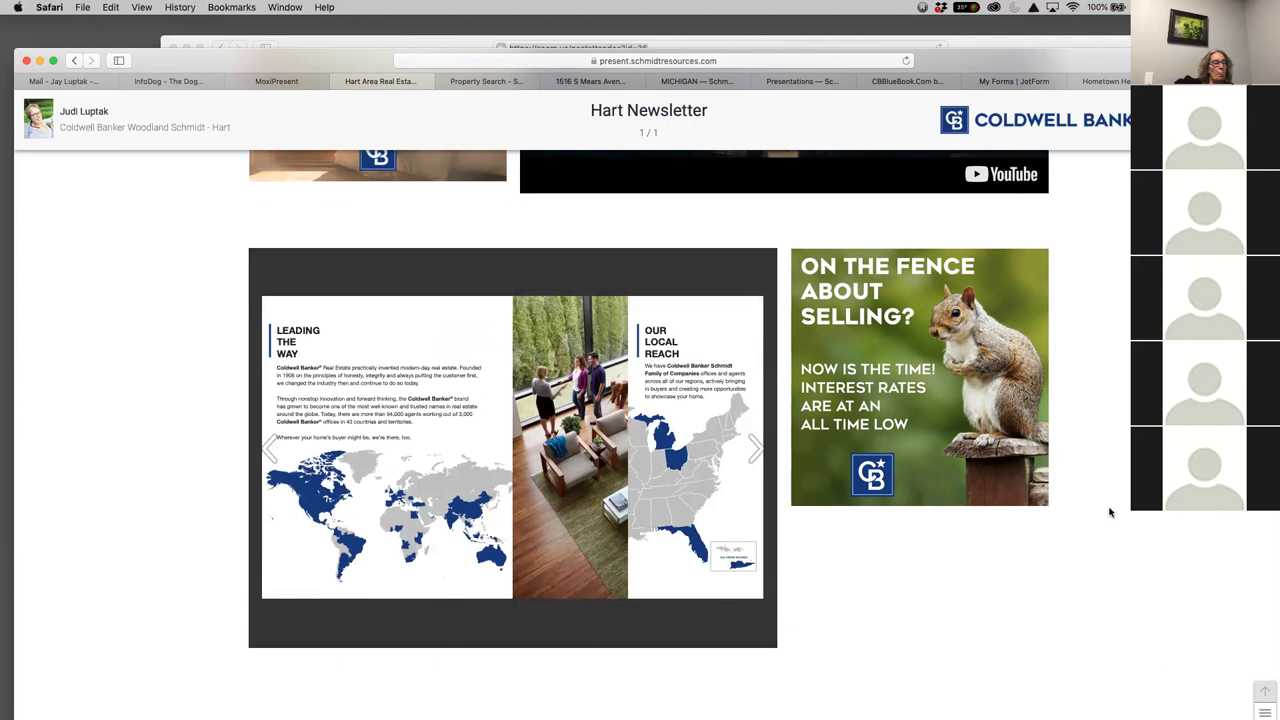
{"action": "scroll", "coordinate": [1110, 510], "scroll_direction": "up", "scroll_amount": 5}
{"action": "scroll", "coordinate": [648, 430], "scroll_direction": "up", "scroll_amount": 10}
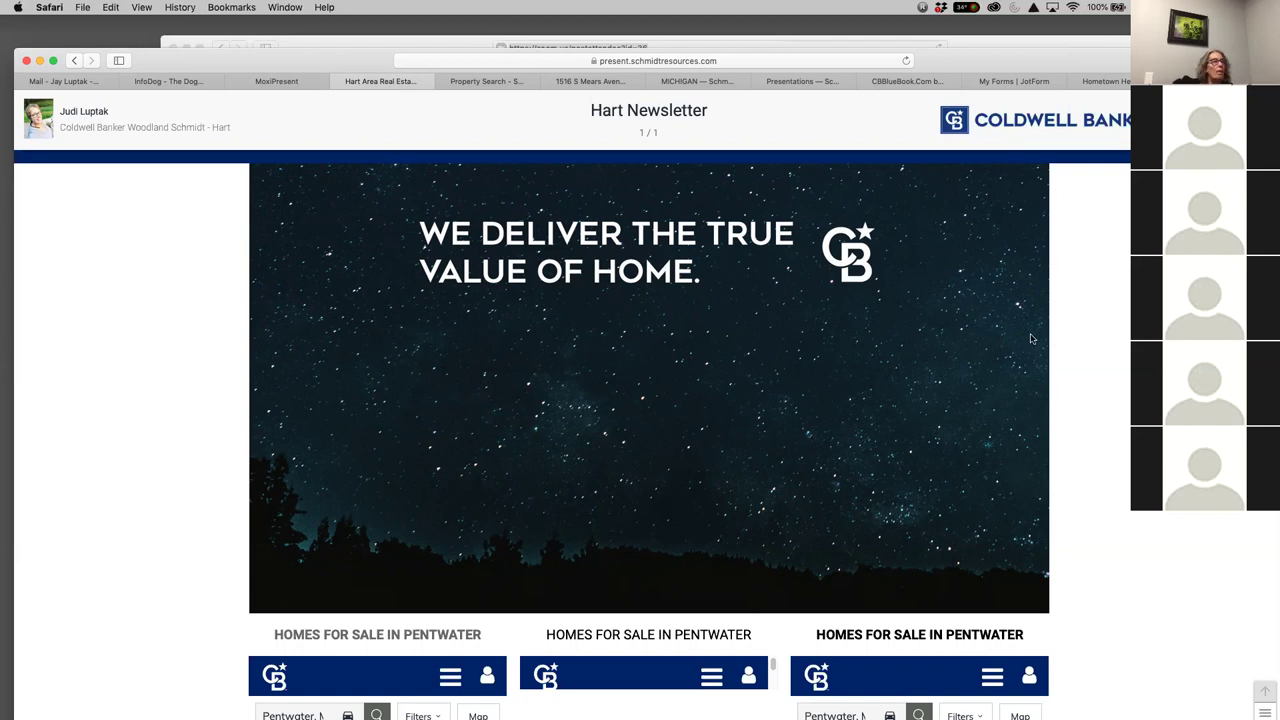
{"action": "left_click", "coordinate": [334, 81]}
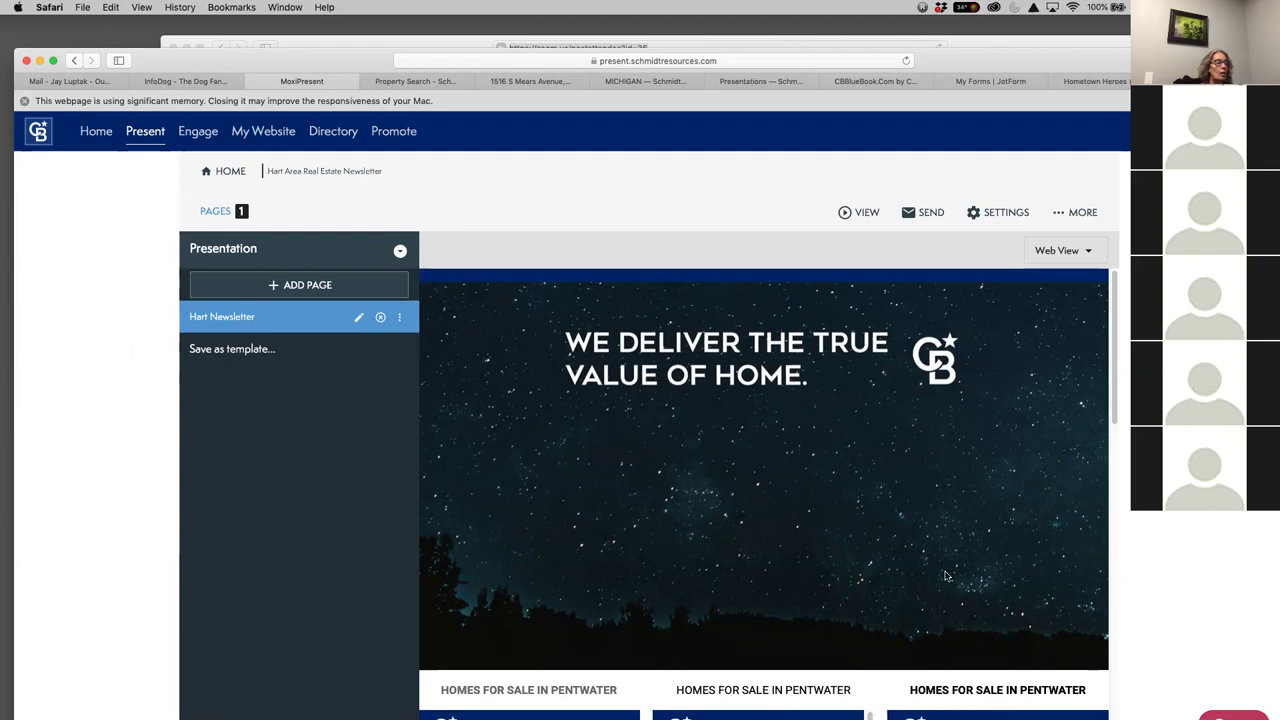
Open the Email Presentation dialog for the Hart Area Real Estate Newsletter
{"action": "scroll", "coordinate": [896, 499], "scroll_direction": "down", "scroll_amount": 15}
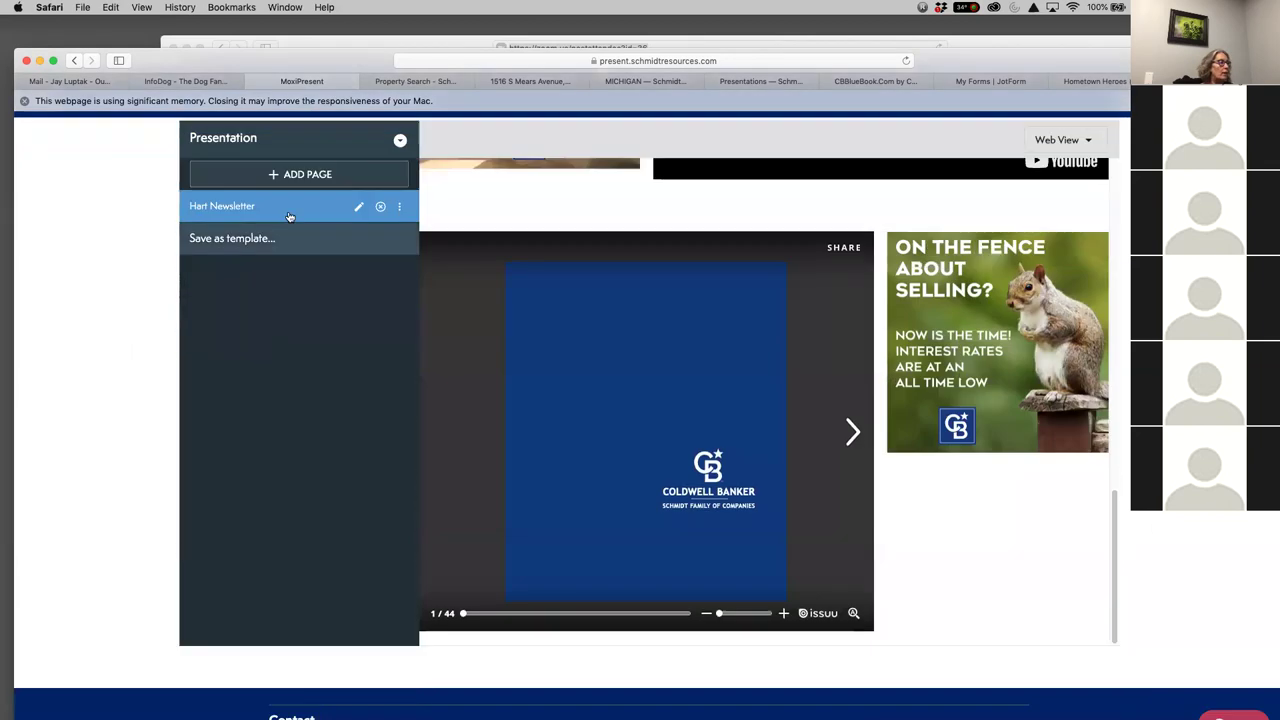
{"action": "scroll", "coordinate": [968, 548], "scroll_direction": "up", "scroll_amount": 2}
{"action": "scroll", "coordinate": [968, 548], "scroll_direction": "up", "scroll_amount": 15}
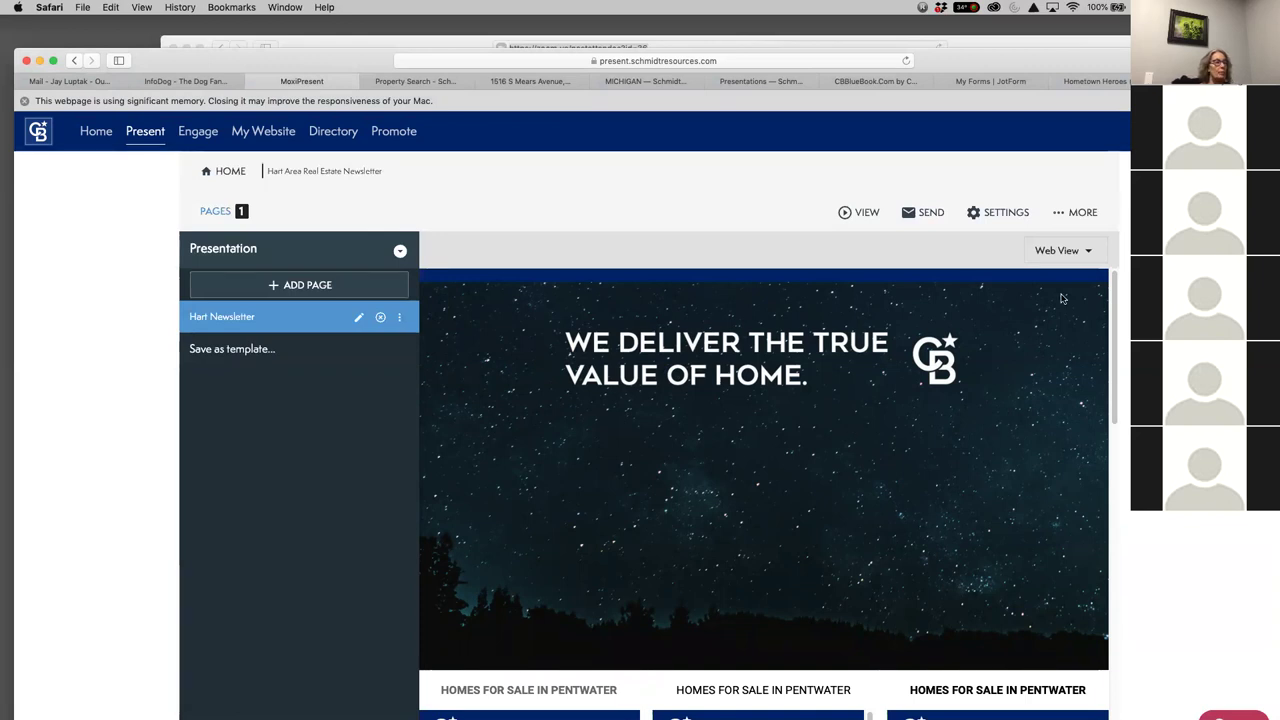
{"action": "left_click", "coordinate": [922, 213]}
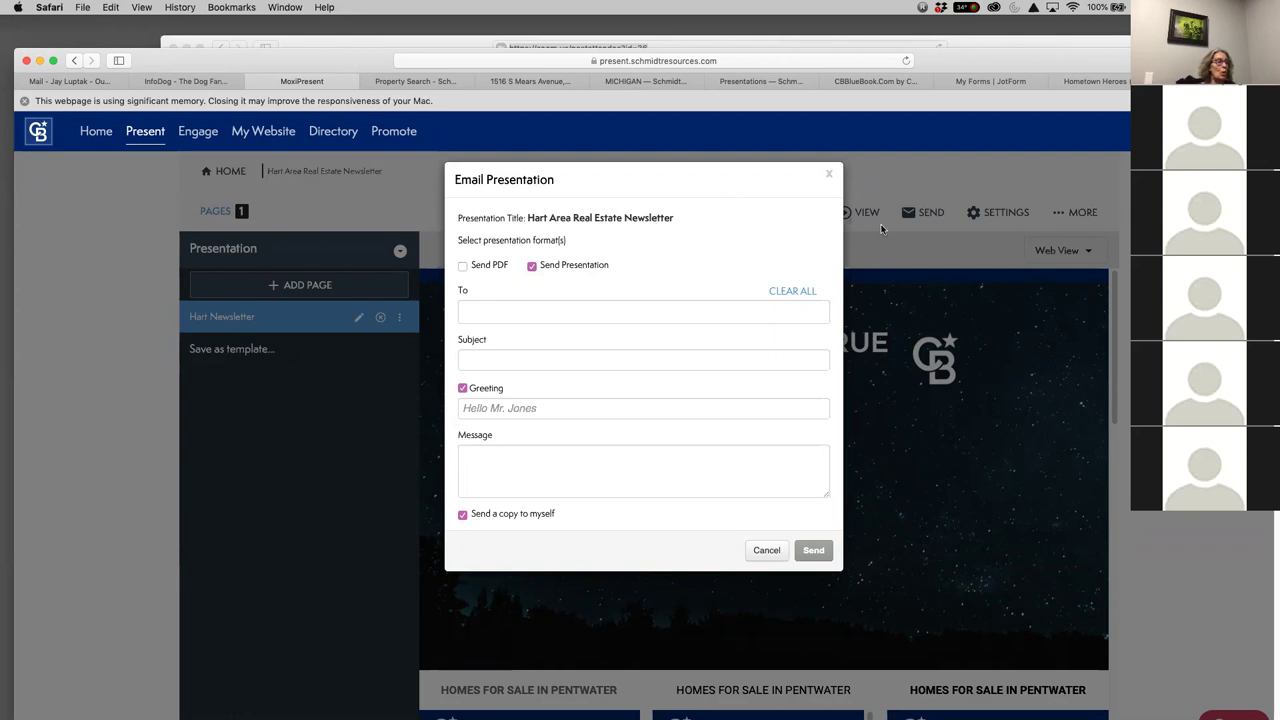
Enter the recipient's e-mail address and select it from the suggestions
{"action": "left_click", "coordinate": [501, 311]}
{"action": "type", "text": "Lake"}
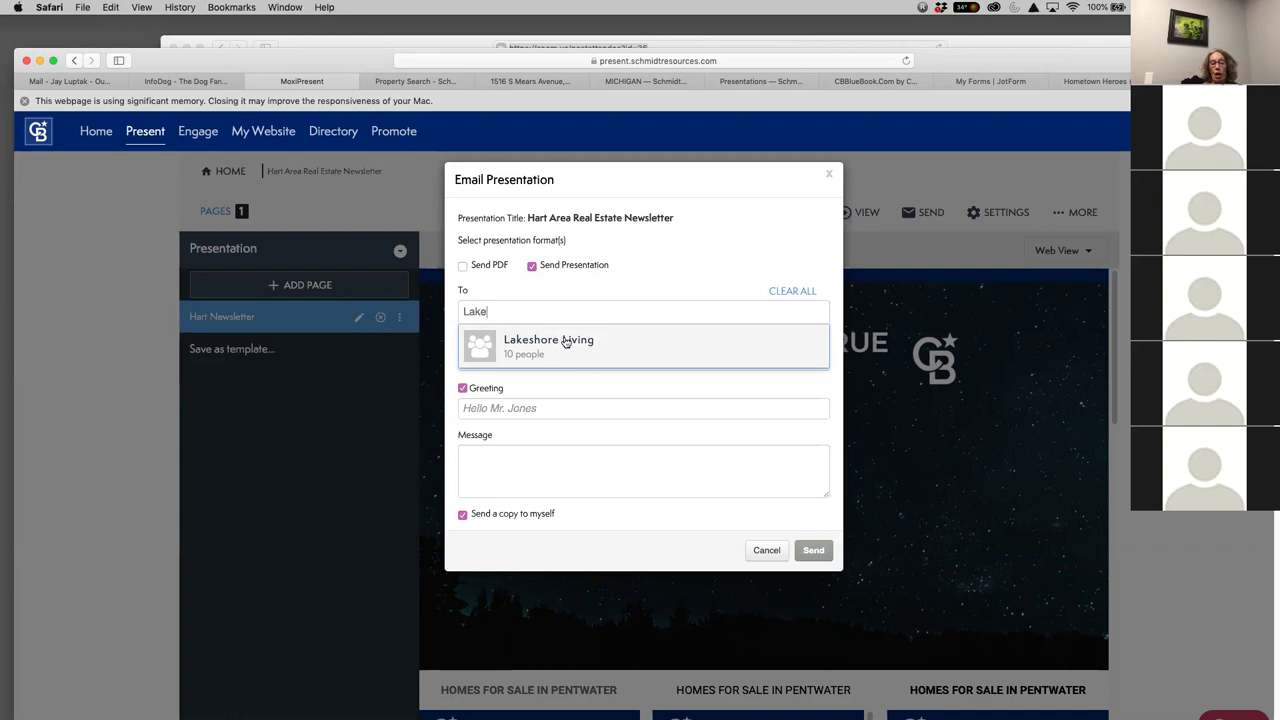
{"action": "key", "text": "BackSpace"}
{"action": "key", "text": "BackSpace"}
{"action": "key", "text": "BackSpace"}
{"action": "key", "text": "BackSpace"}
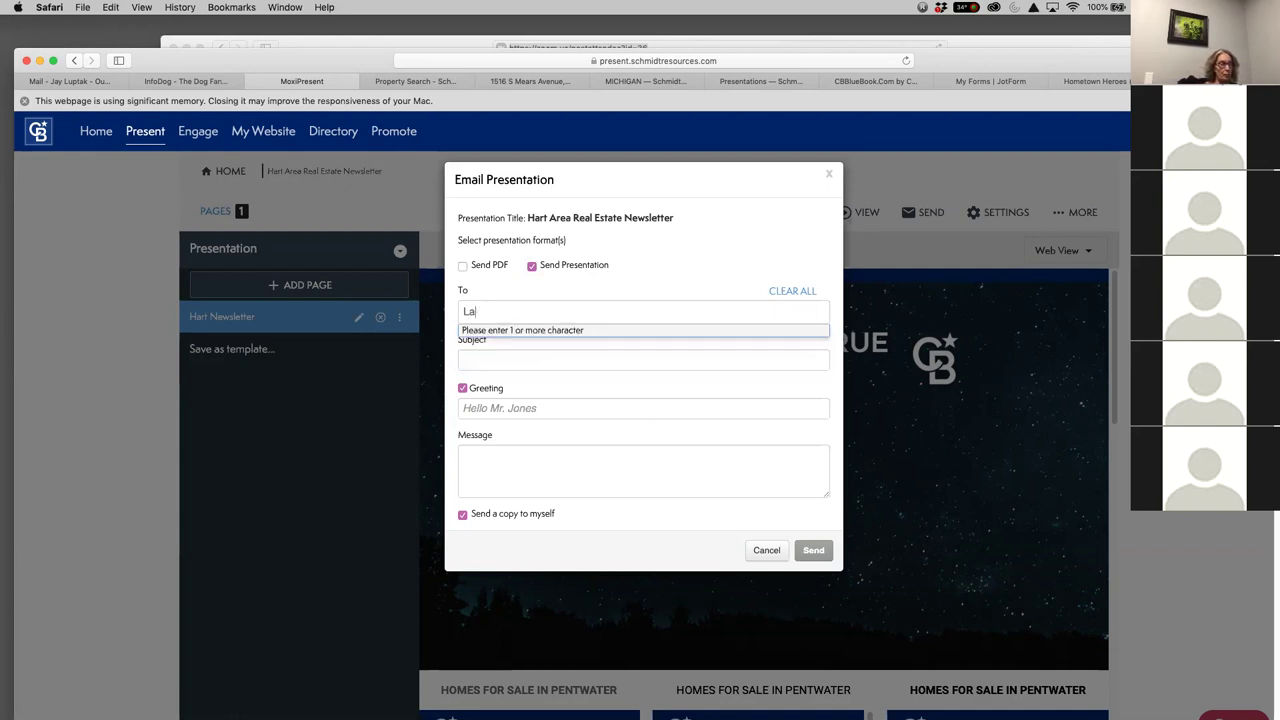
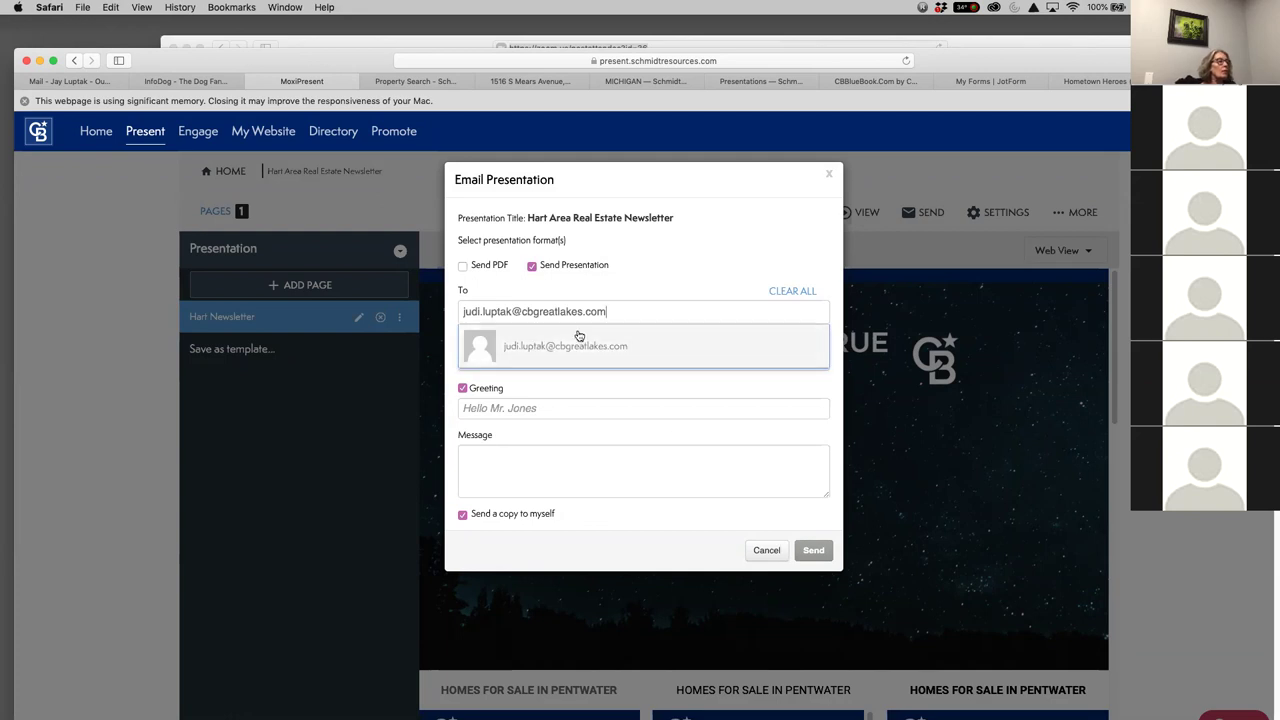
{"action": "left_click", "coordinate": [577, 346]}
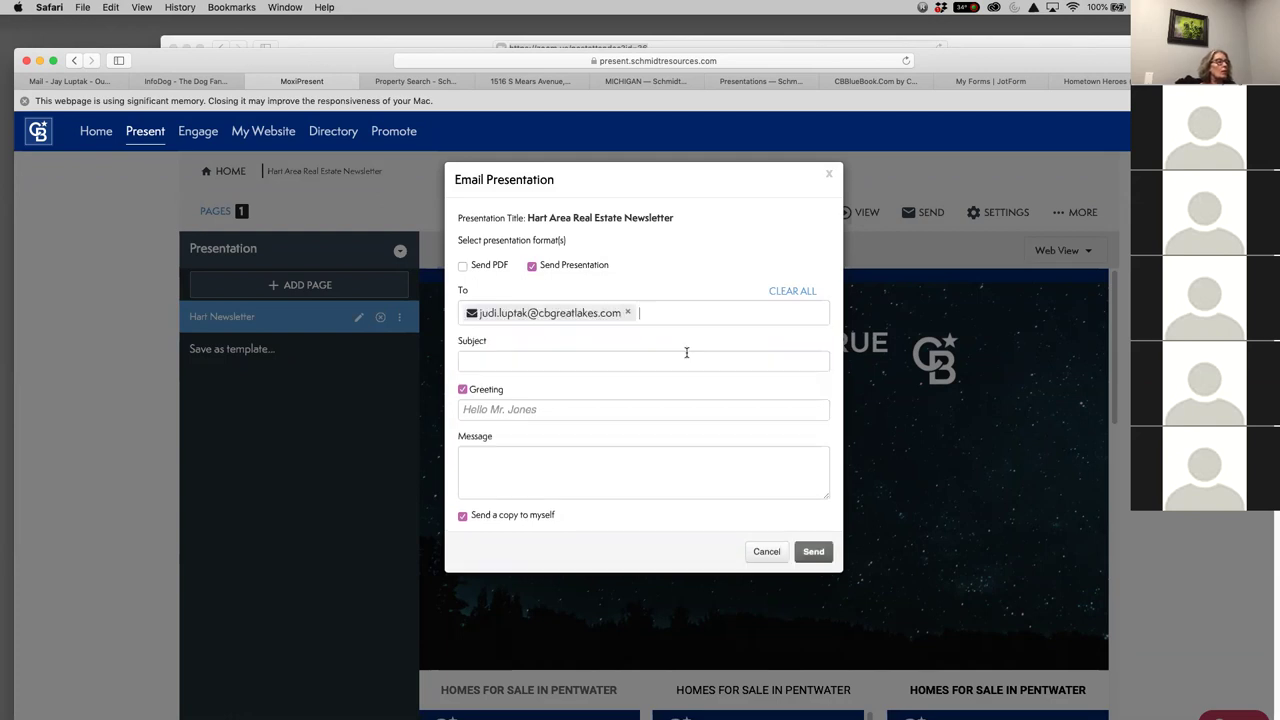
Add subject 'Hart Newsletter' and the personal message to recipients, then send it
{"action": "left_click", "coordinate": [548, 360]}
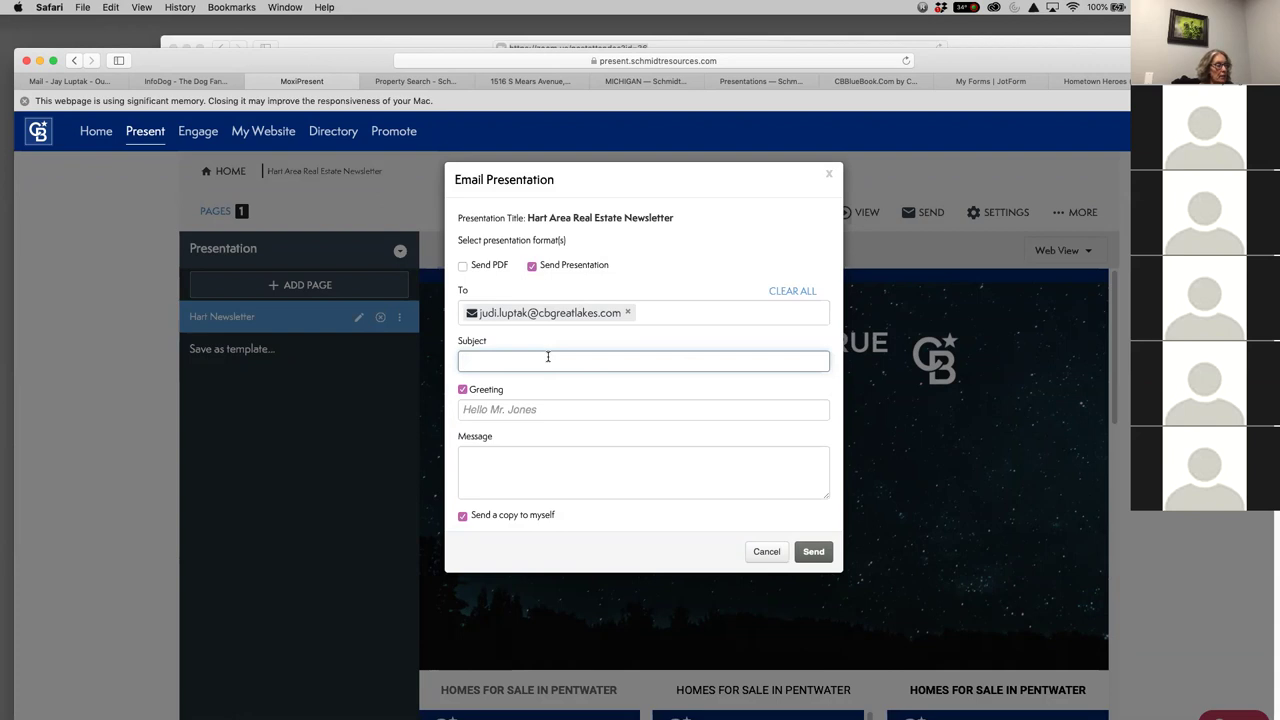
{"action": "type", "text": "H"}
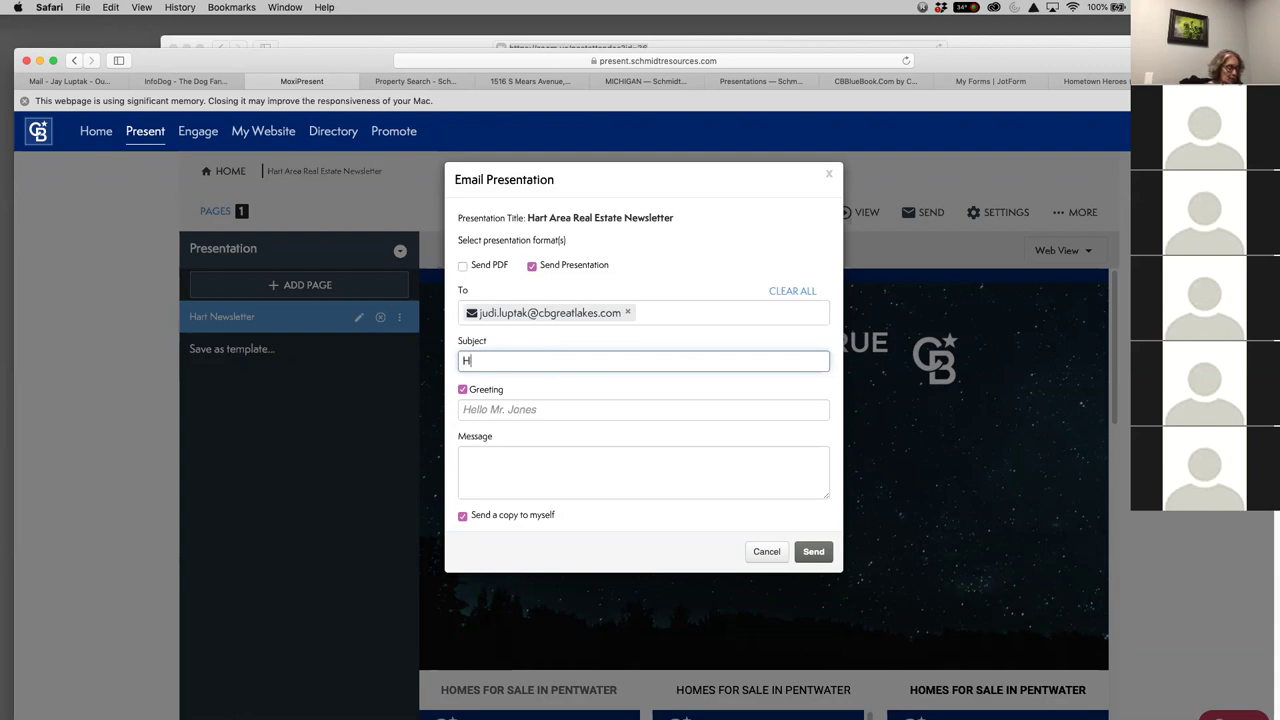
{"action": "type", "text": "art Newsletter"}
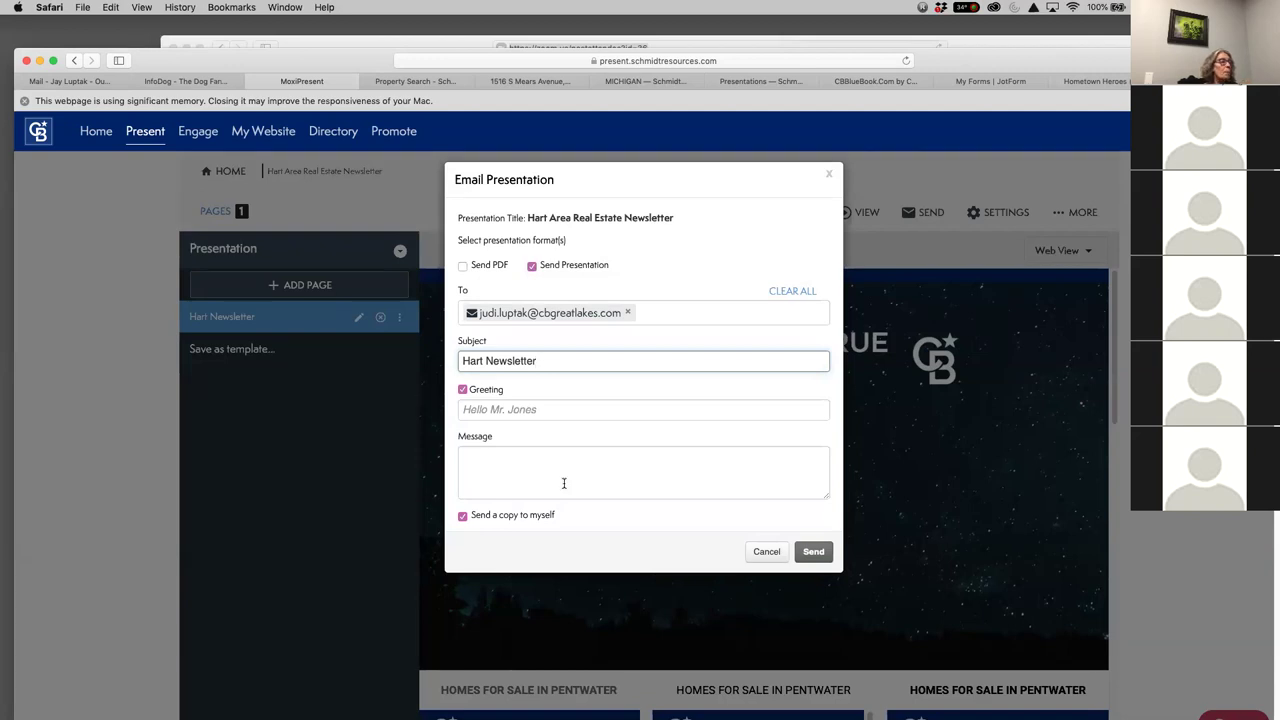
{"action": "left_click", "coordinate": [482, 457]}
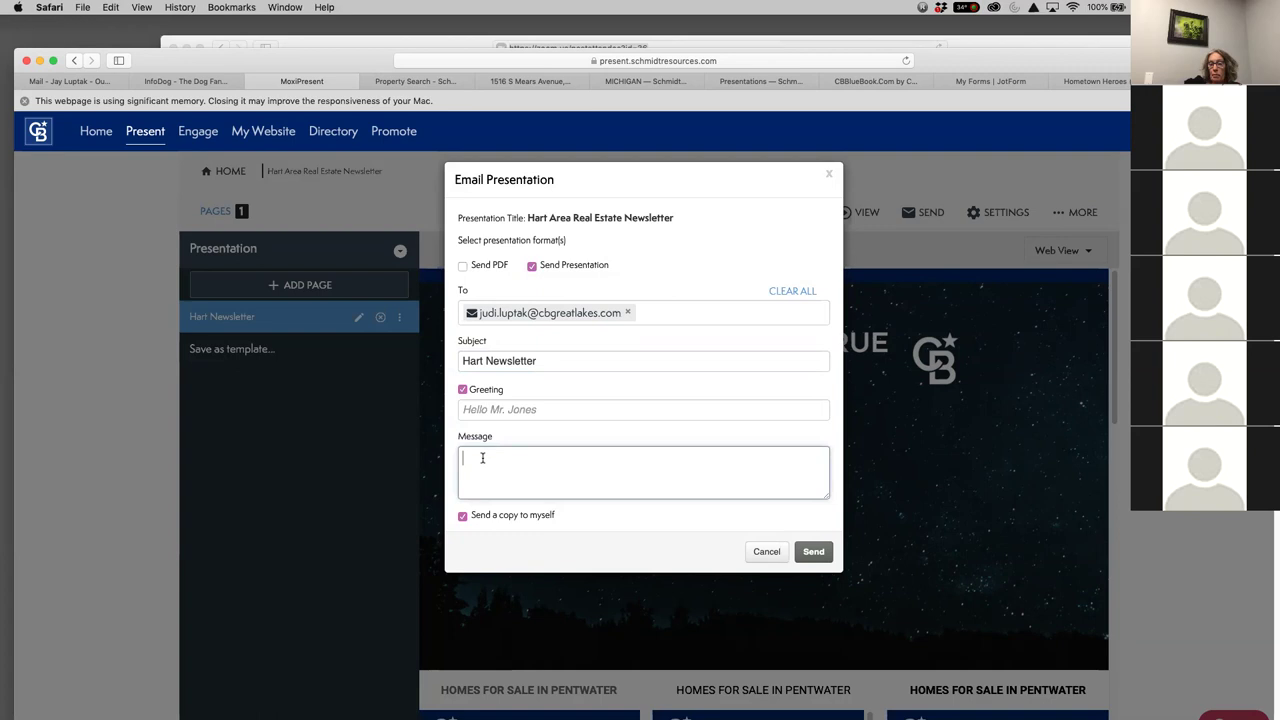
{"action": "type", "text": "This"}
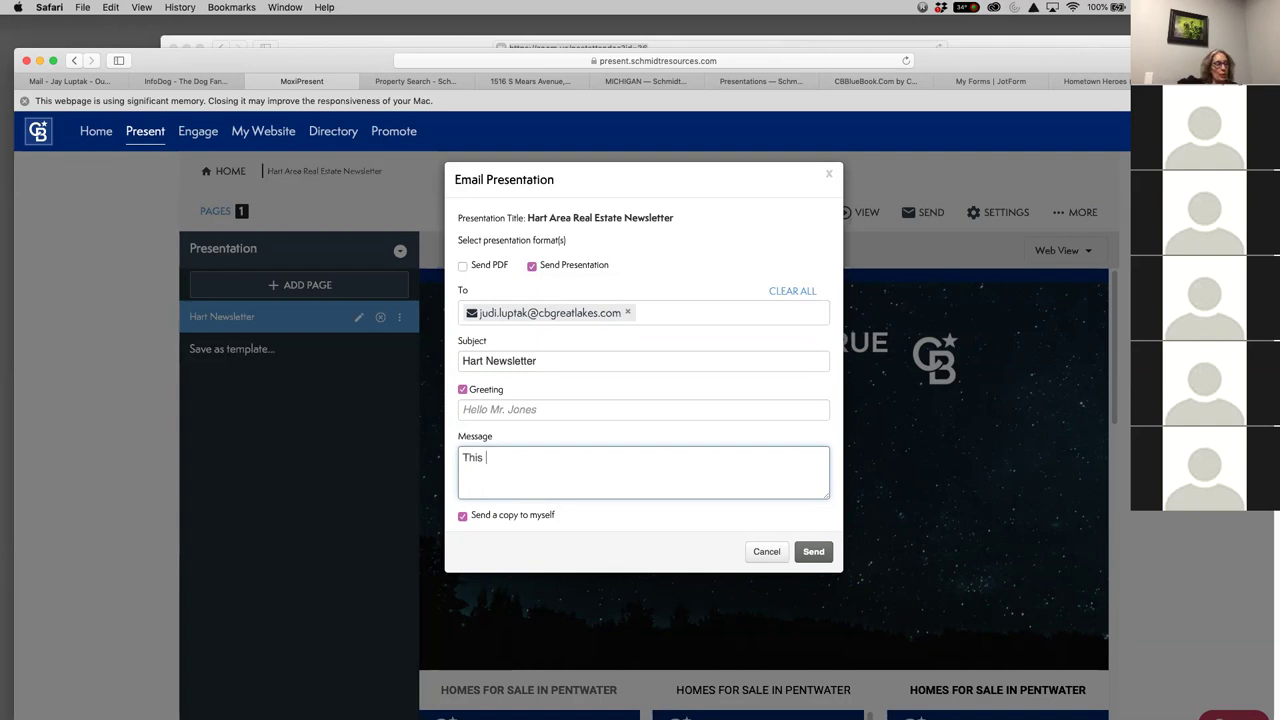
{"action": "type", "text": "is the"}
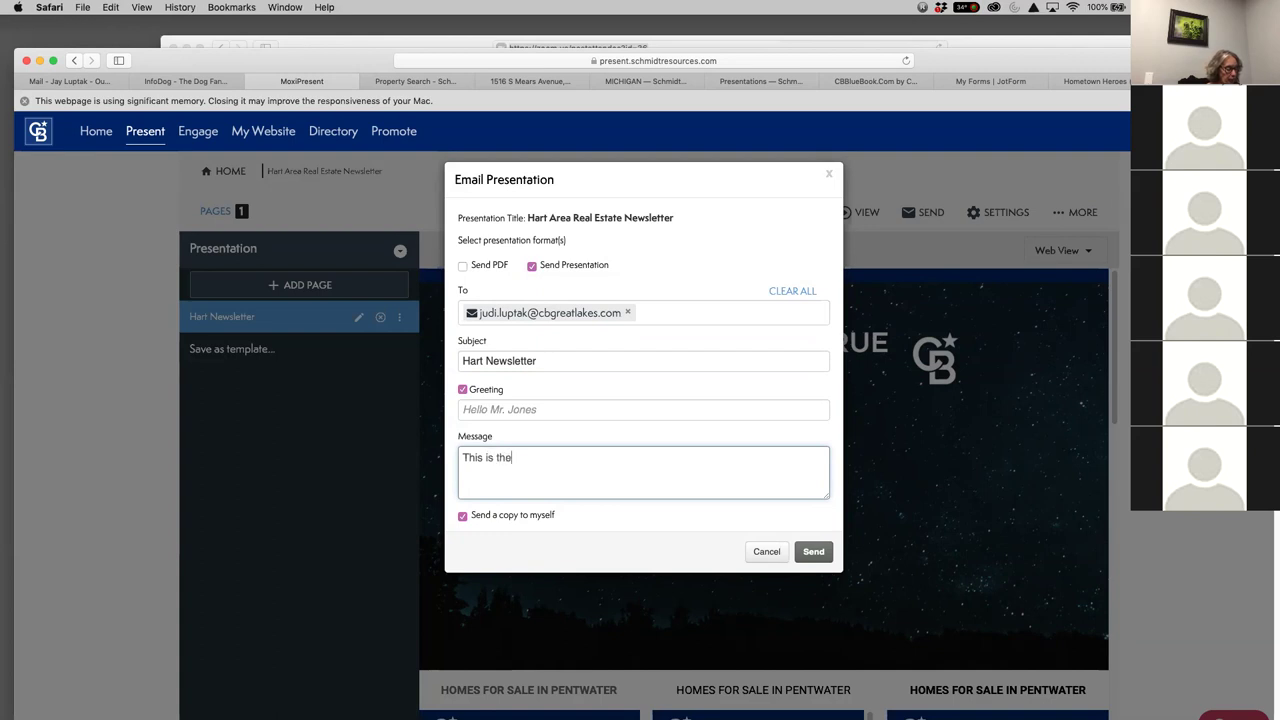
{"action": "type", "text": " personal "}
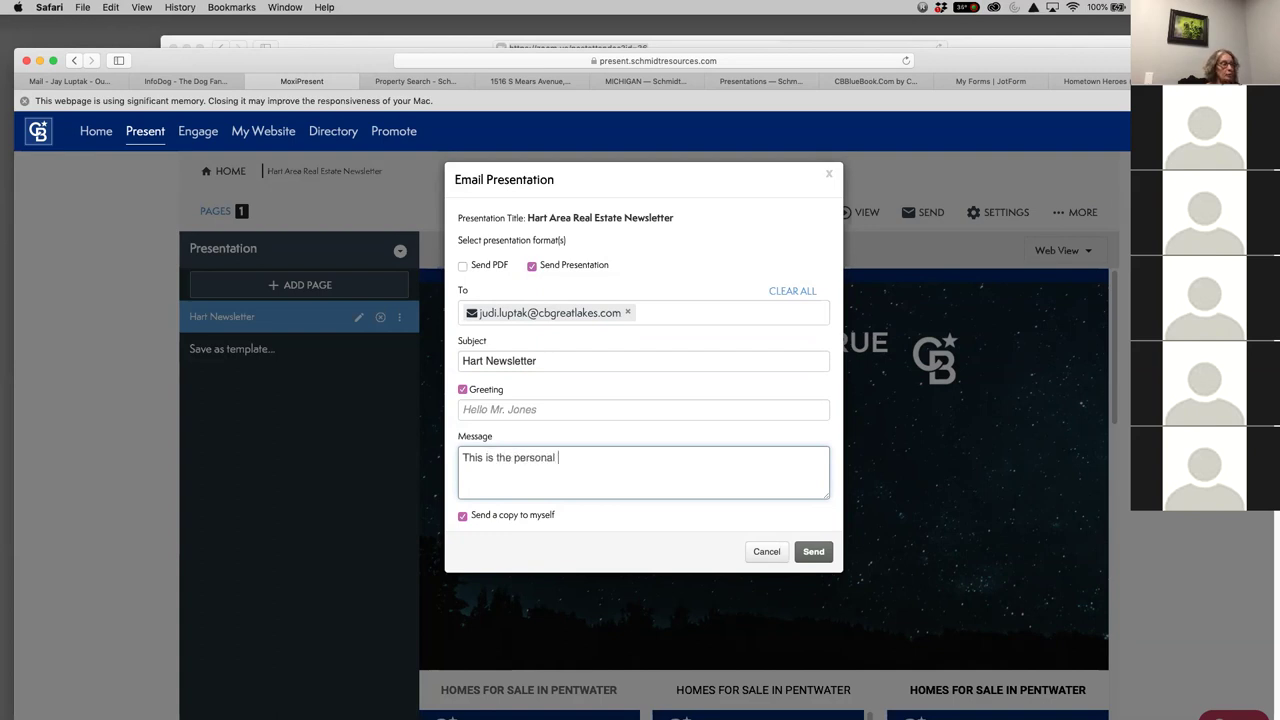
{"action": "type", "text": "message to rece"}
{"action": "type", "text": "pients."}
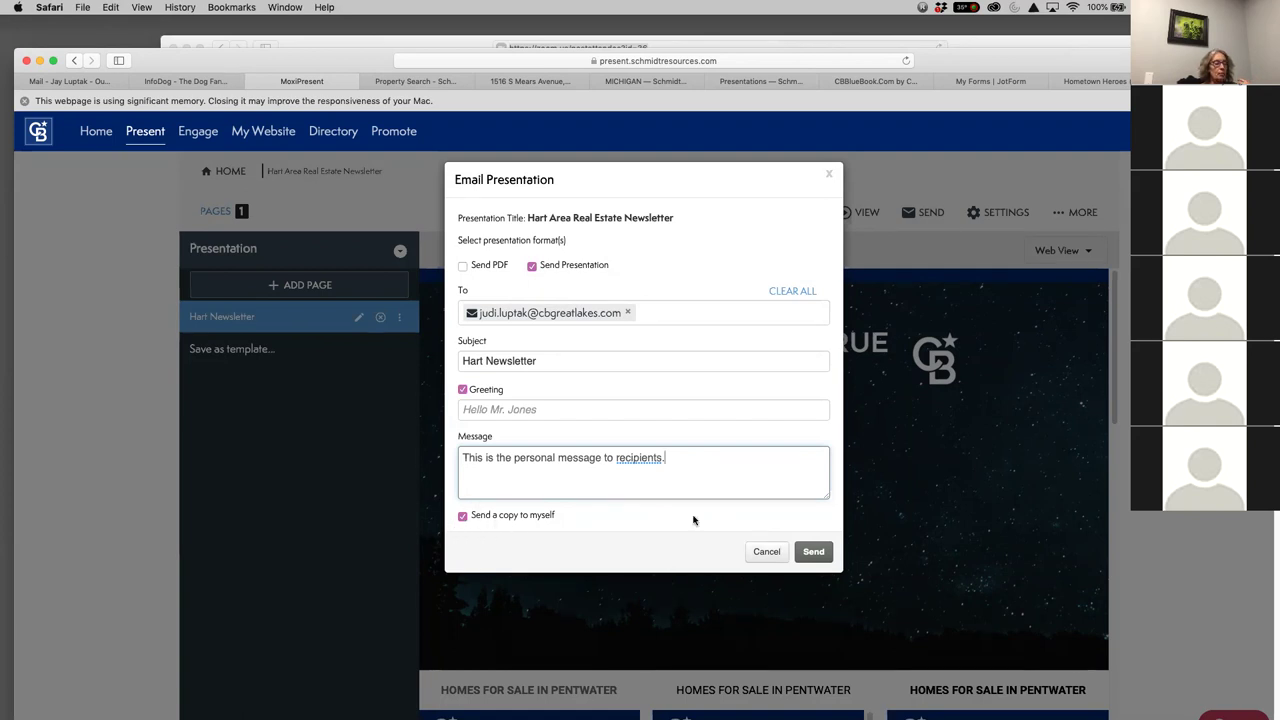
{"action": "left_click", "coordinate": [823, 555]}
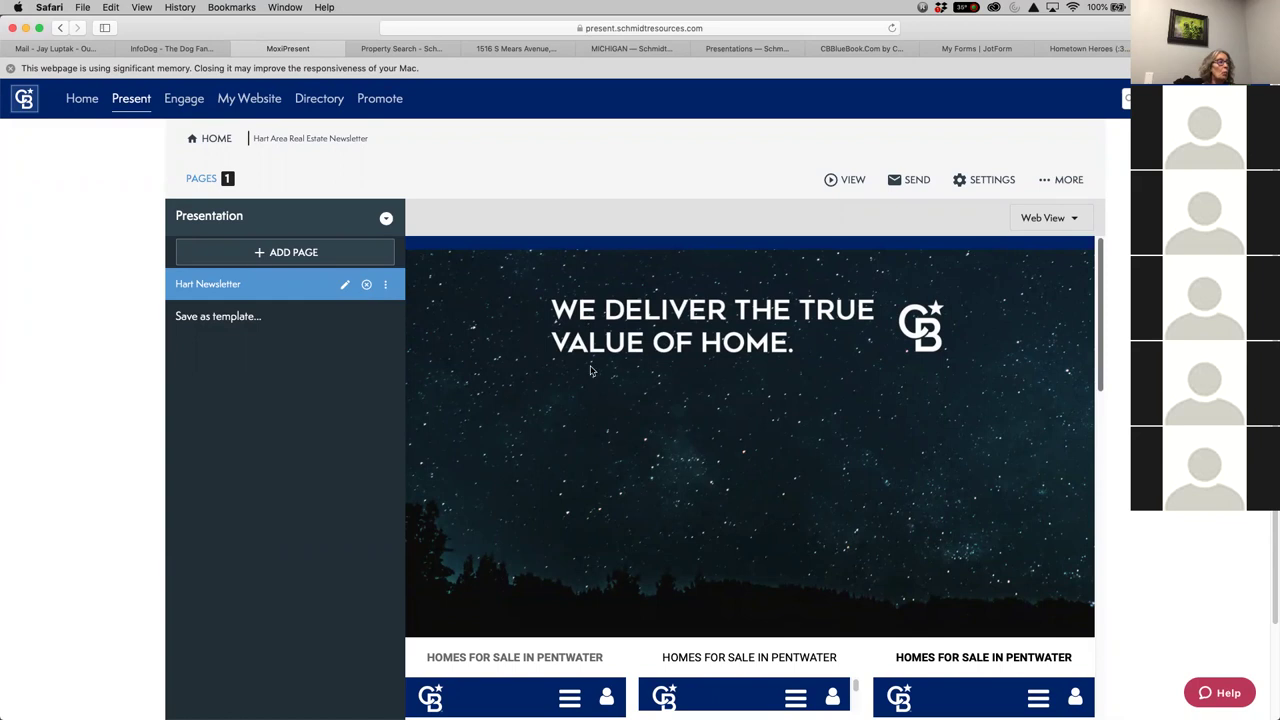
Check the Assign-to-Agent panel and sharing menu, then return to My Presentations
{"action": "left_click", "coordinate": [1080, 180]}
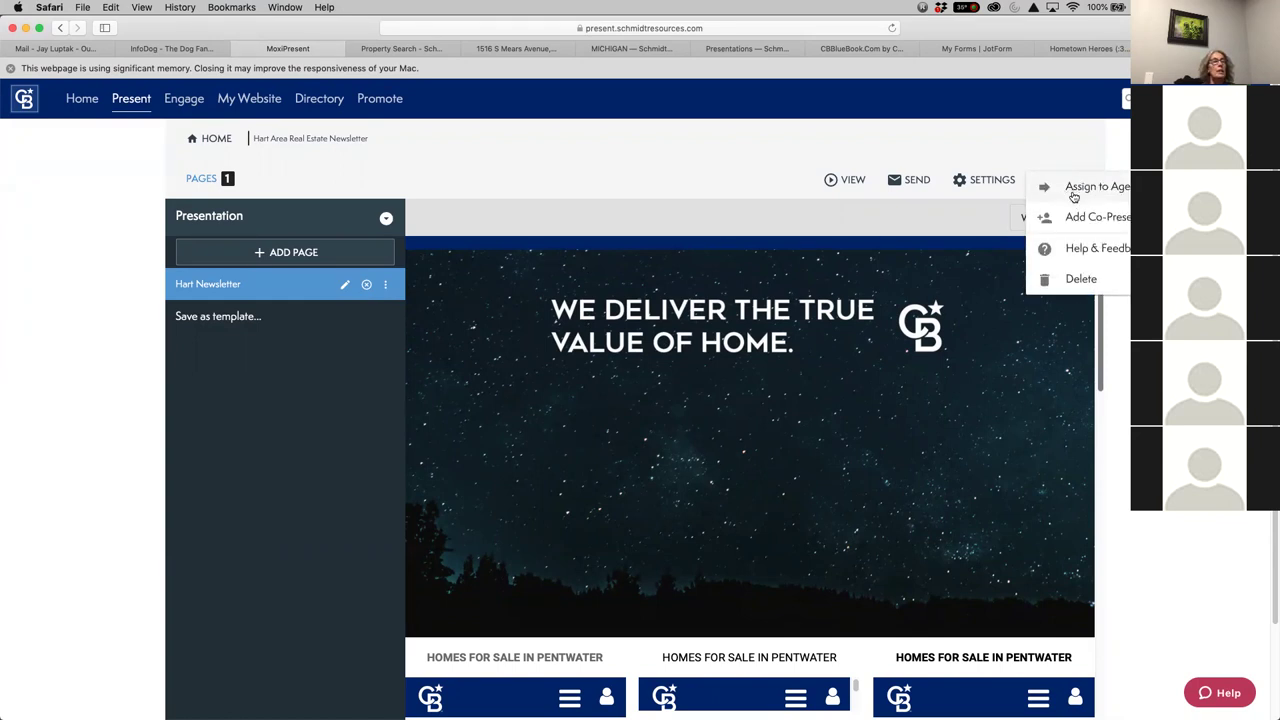
{"action": "left_click", "coordinate": [1095, 188]}
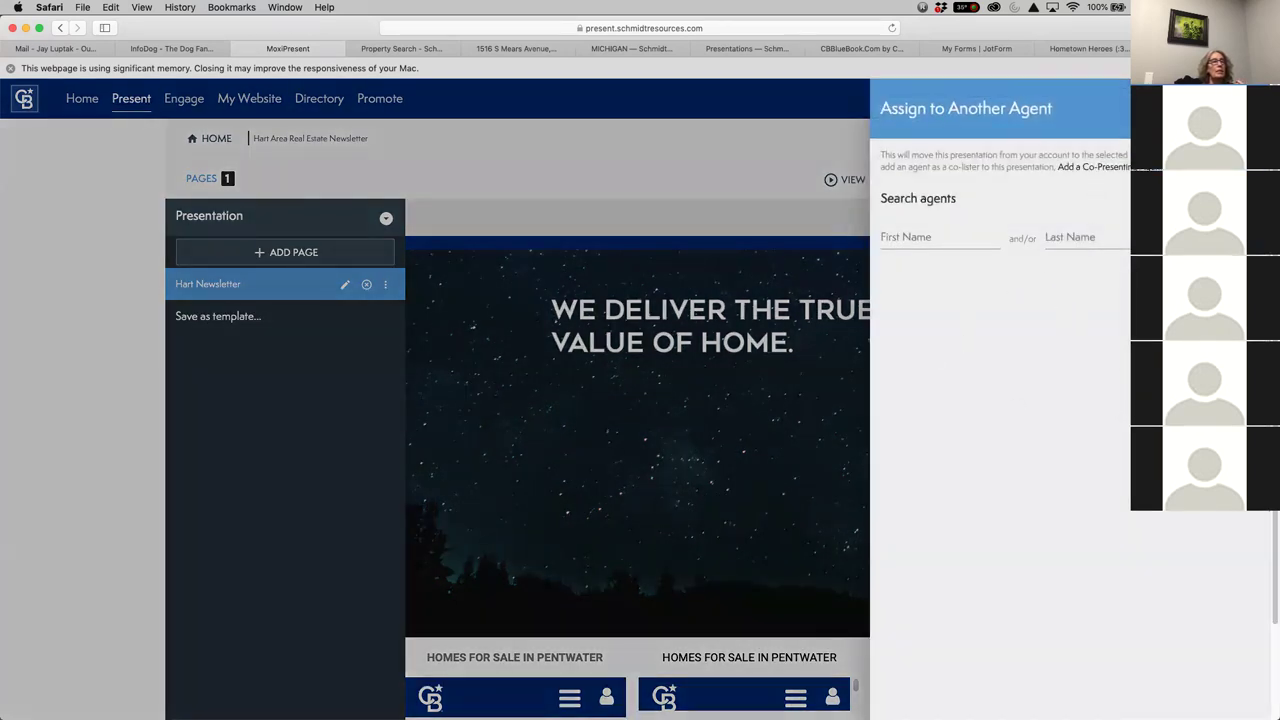
{"action": "key", "text": "Escape"}
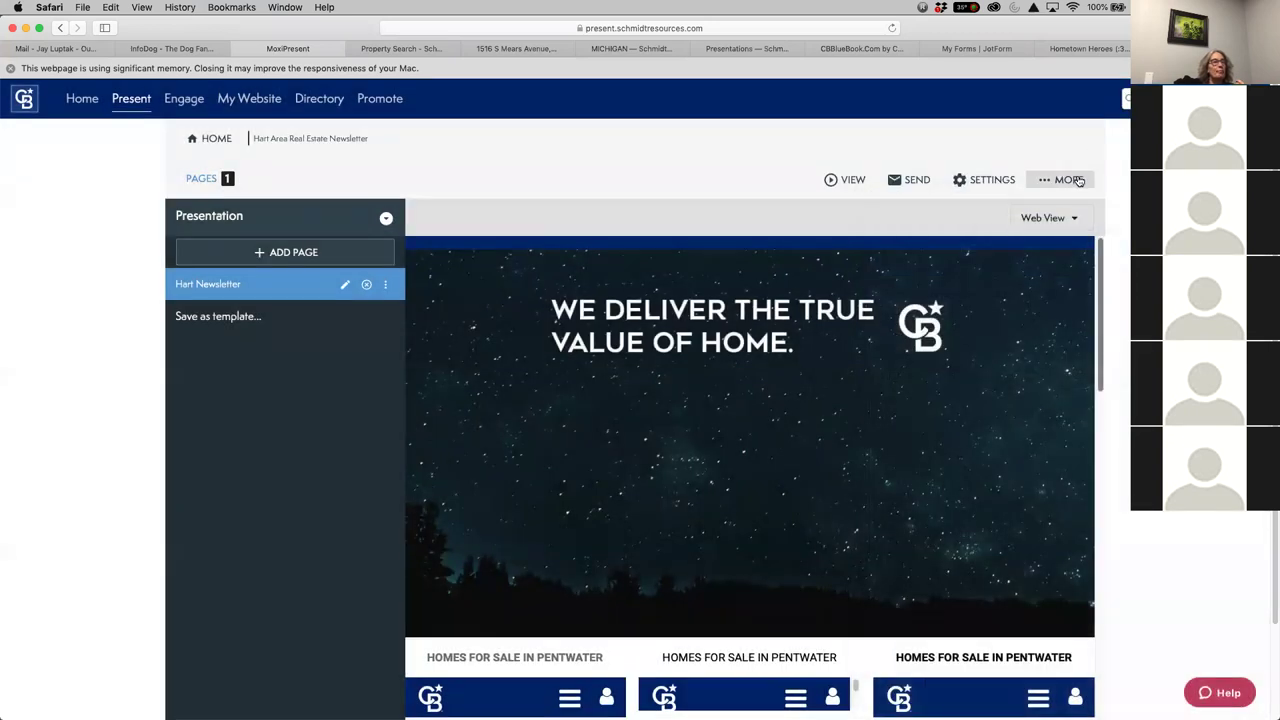
{"action": "left_click", "coordinate": [1068, 179]}
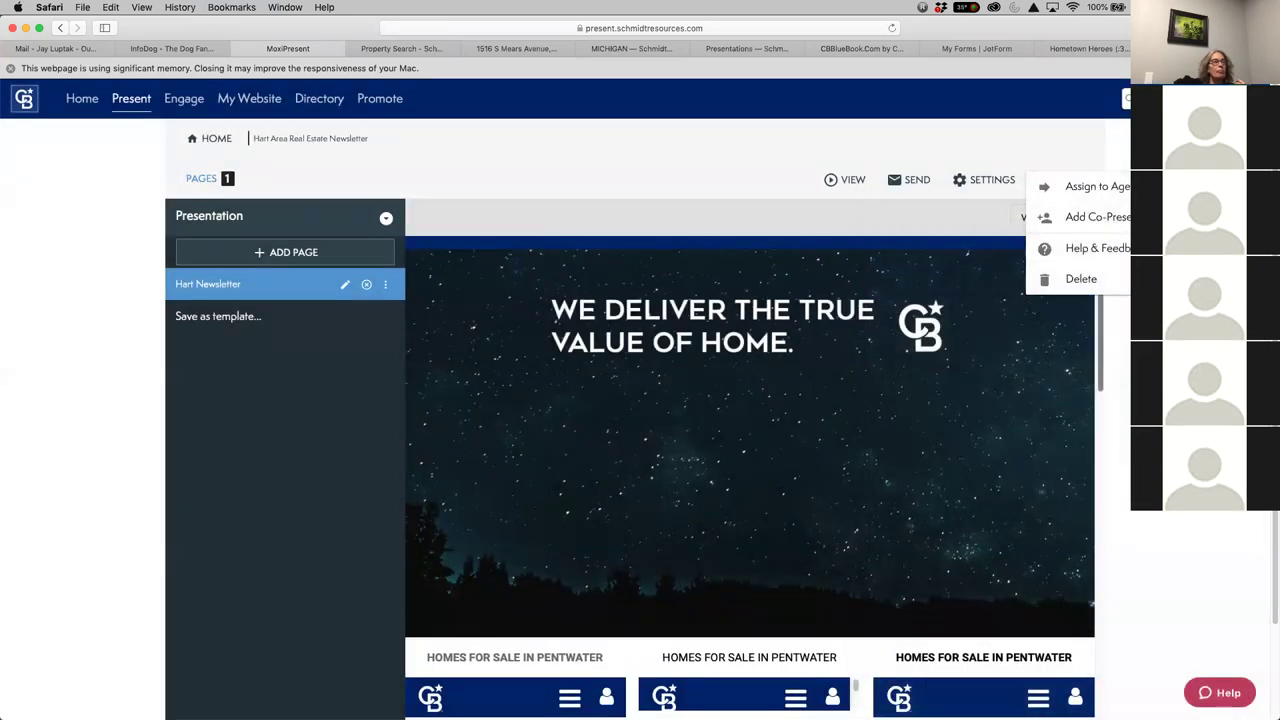
{"action": "key", "text": "Escape"}
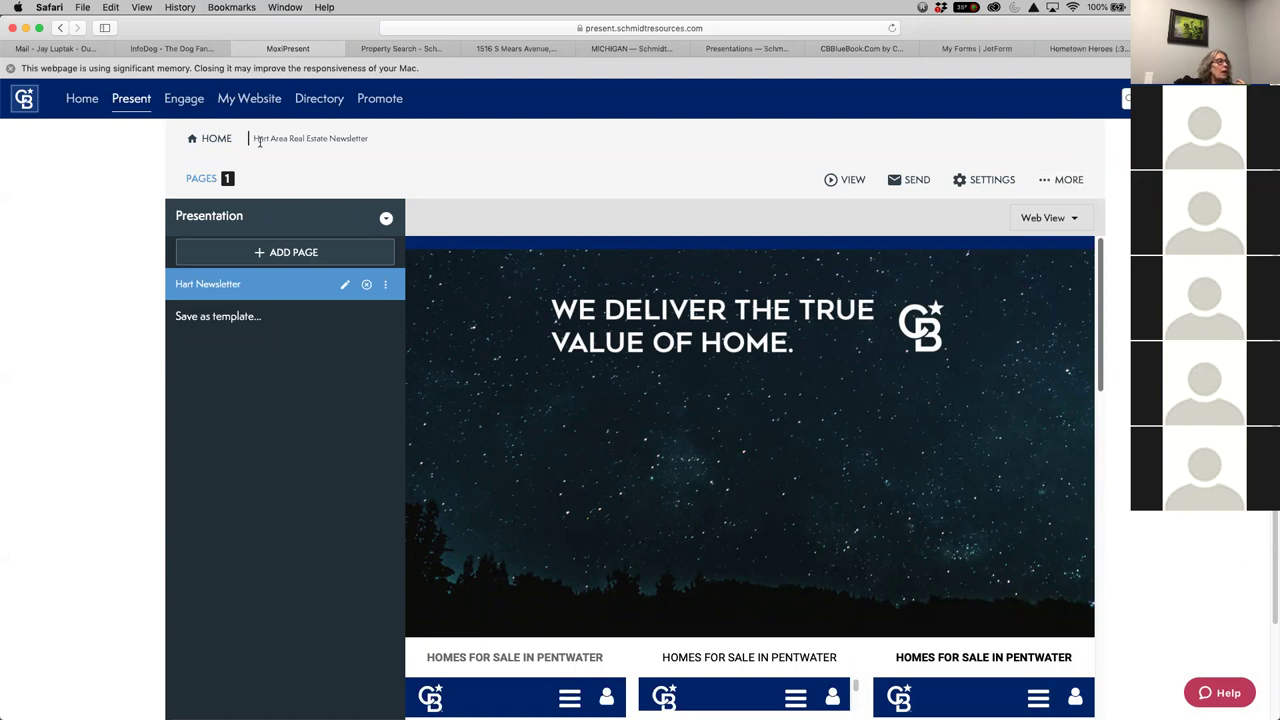
{"action": "left_click", "coordinate": [131, 101]}
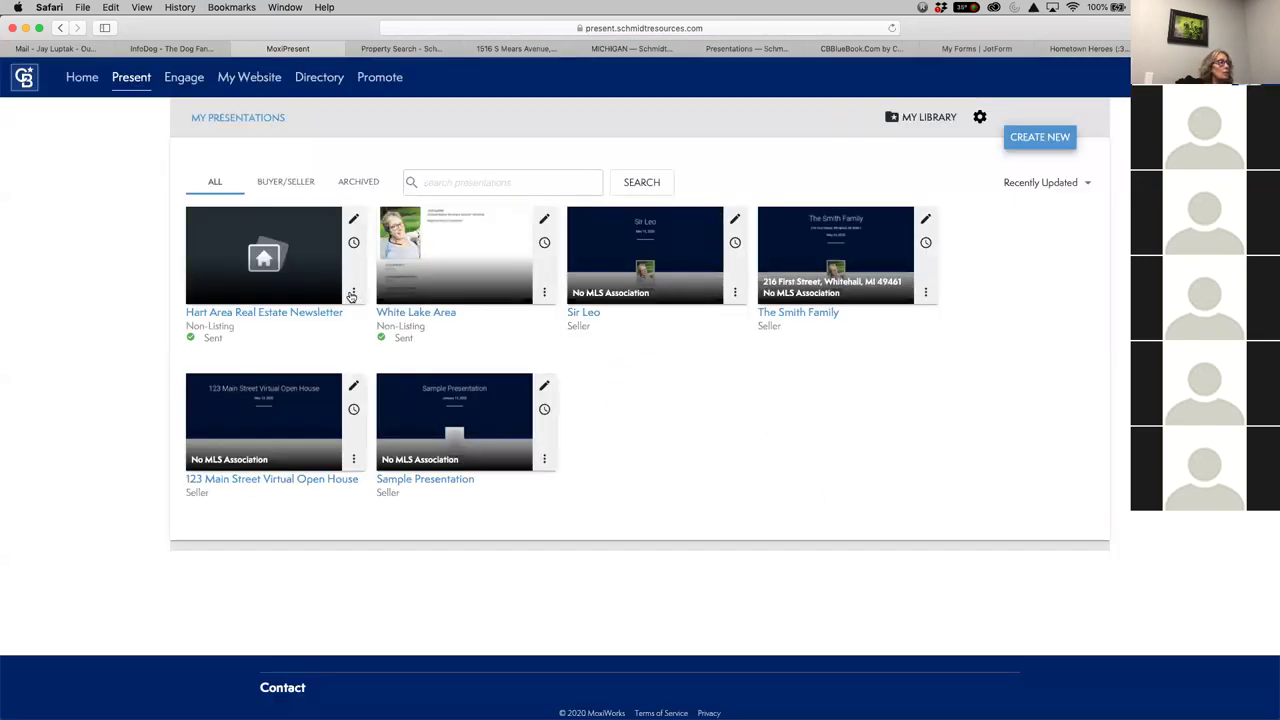
Open Assign to Agent for the Hart Area newsletter card, then close it without assigning
{"action": "left_click", "coordinate": [352, 291]}
{"action": "mouse_move", "coordinate": [352, 296]}
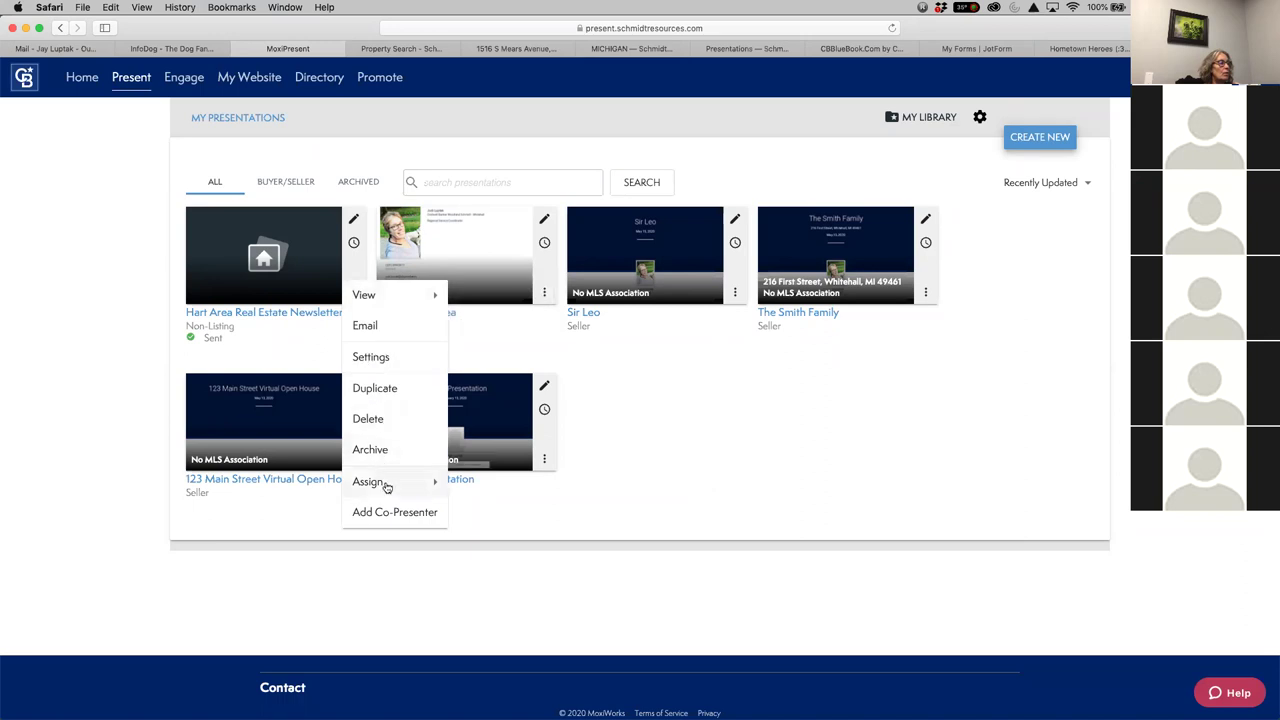
{"action": "mouse_move", "coordinate": [389, 488]}
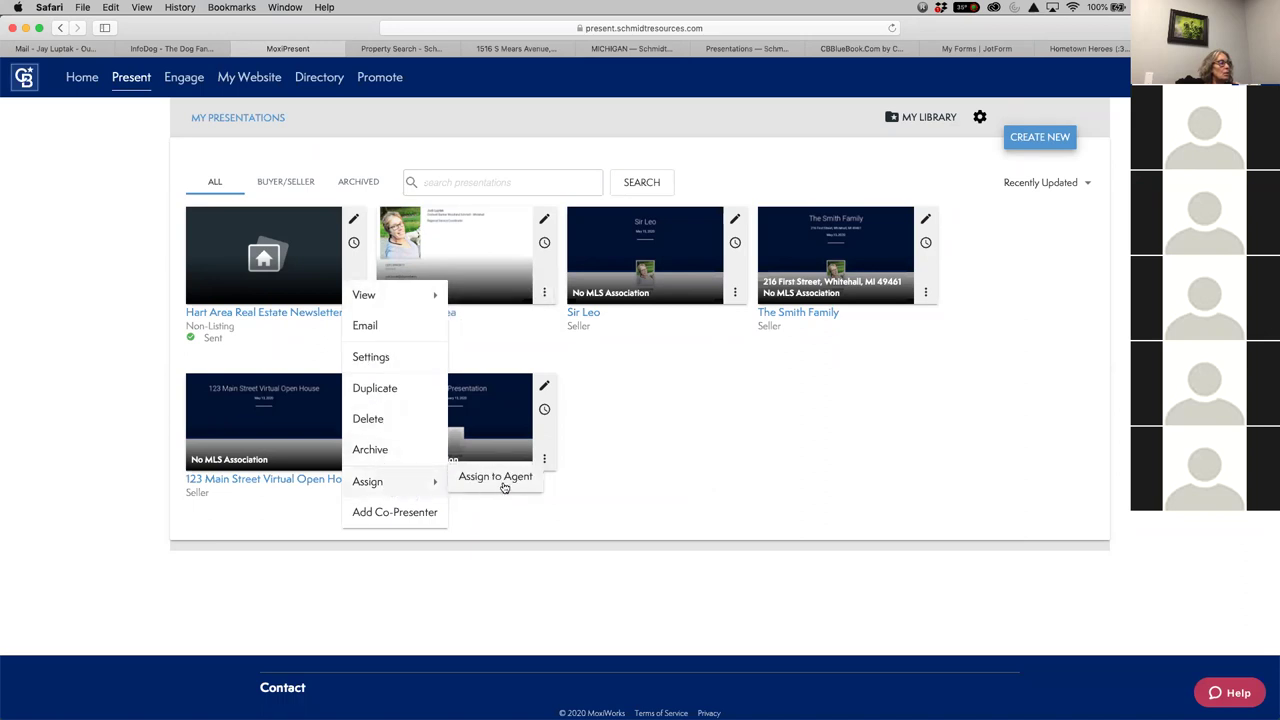
{"action": "left_click", "coordinate": [501, 484]}
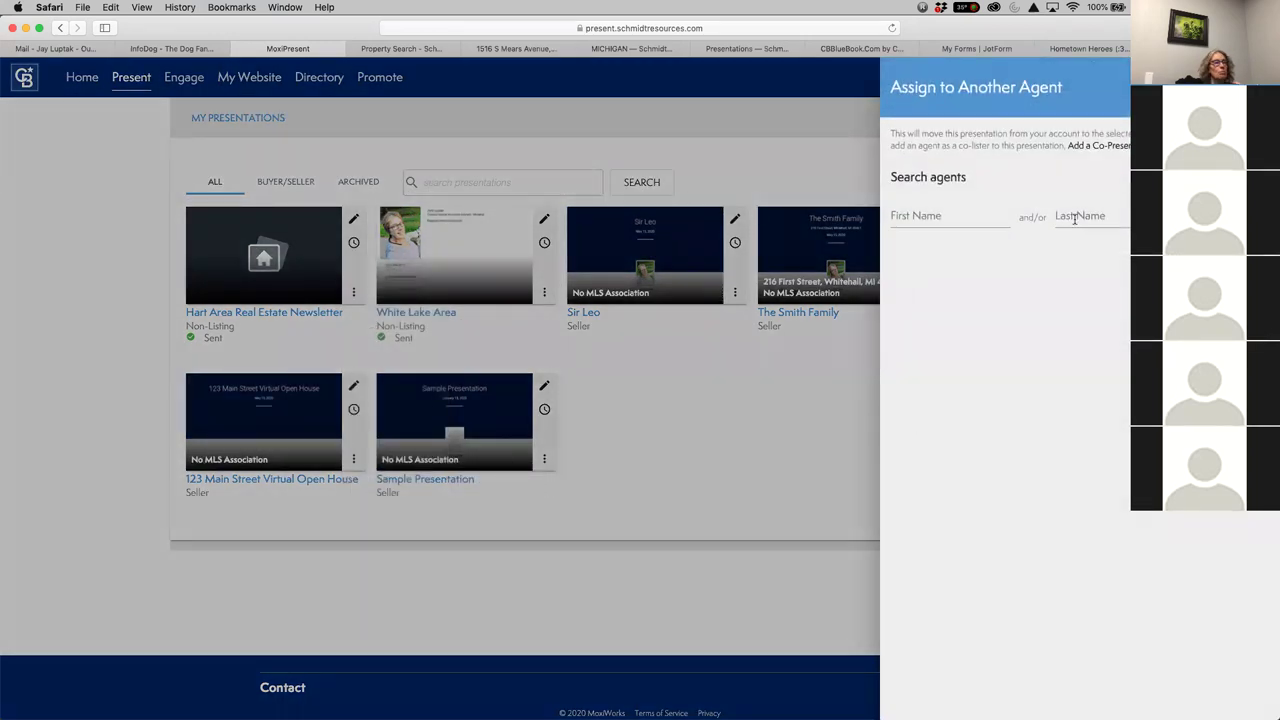
{"action": "left_click", "coordinate": [969, 215]}
{"action": "left_click", "coordinate": [1118, 183]}
{"action": "key", "text": "Escape"}
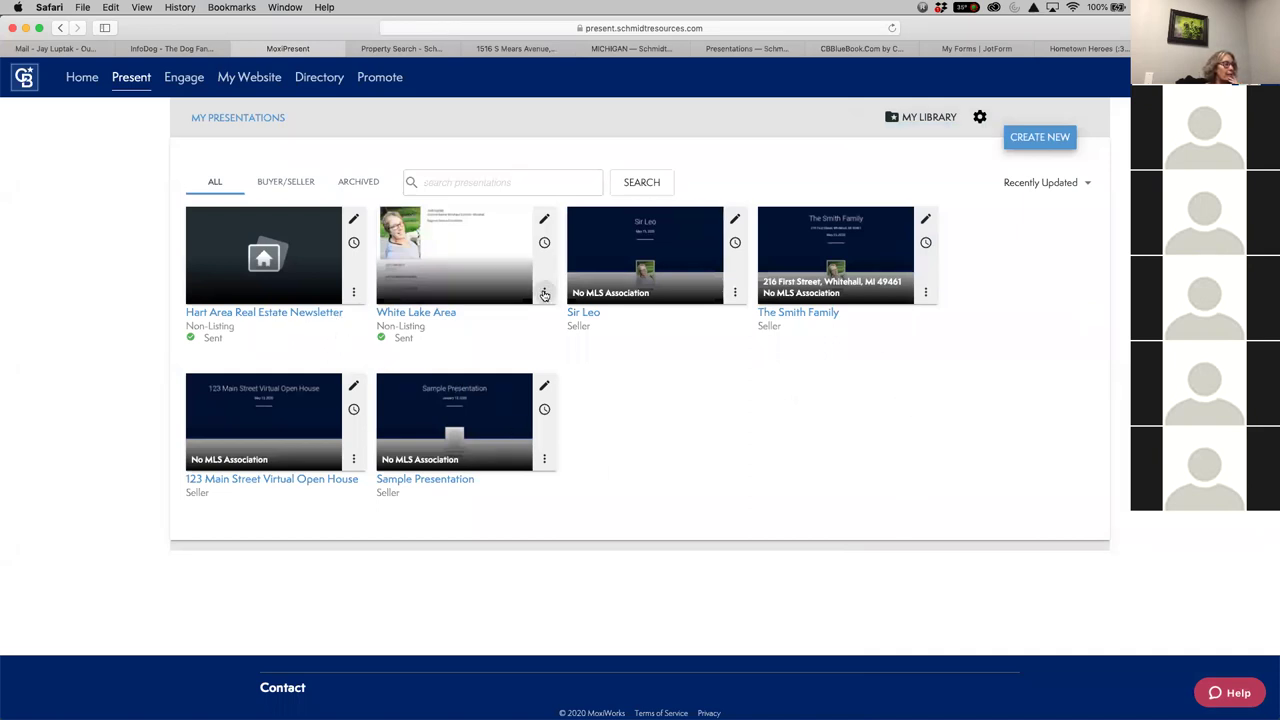
Try Assign to Agent on White Lake Area, then open the Hart Area newsletter for editing
{"action": "left_click", "coordinate": [544, 292]}
{"action": "mouse_move", "coordinate": [588, 482]}
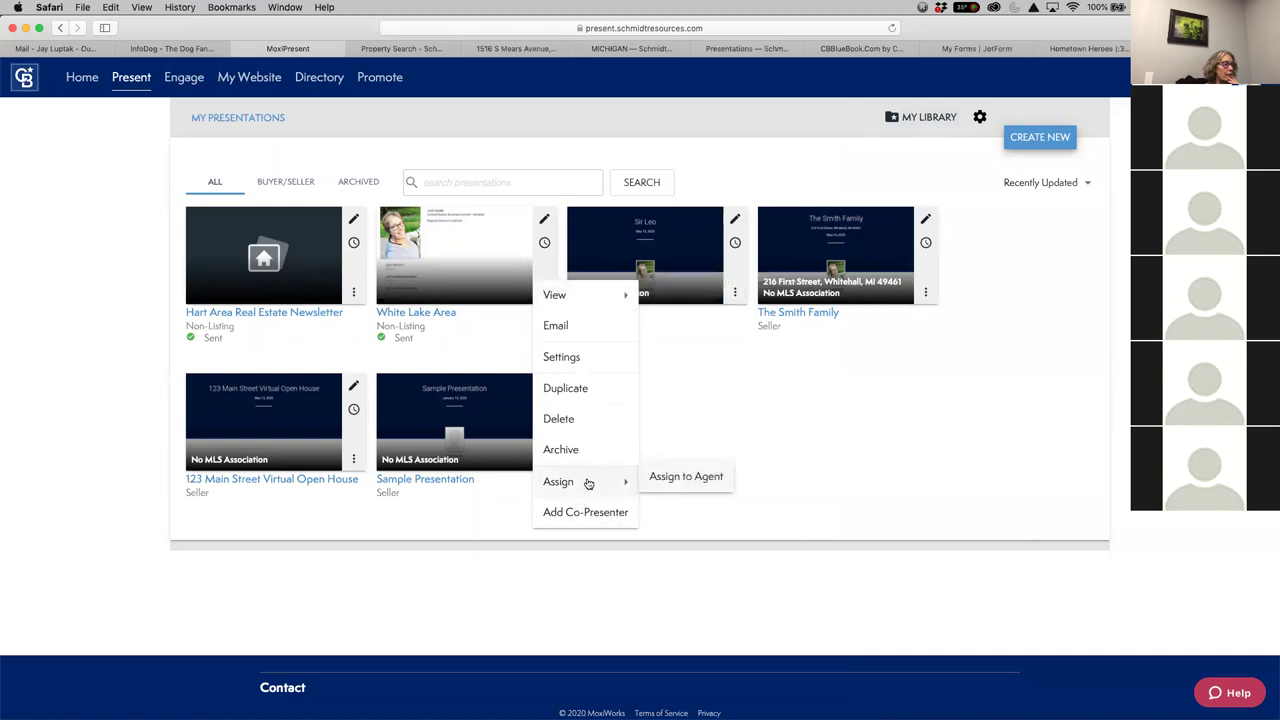
{"action": "left_click", "coordinate": [672, 484]}
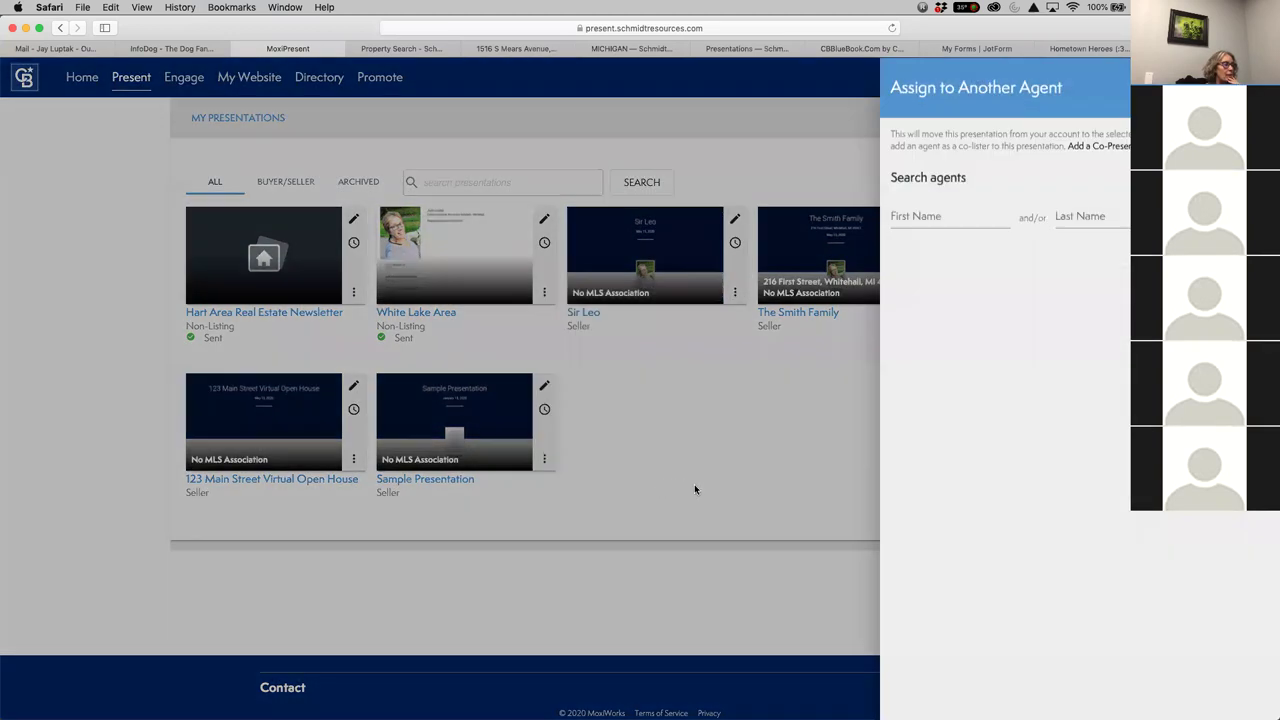
{"action": "left_click", "coordinate": [960, 214]}
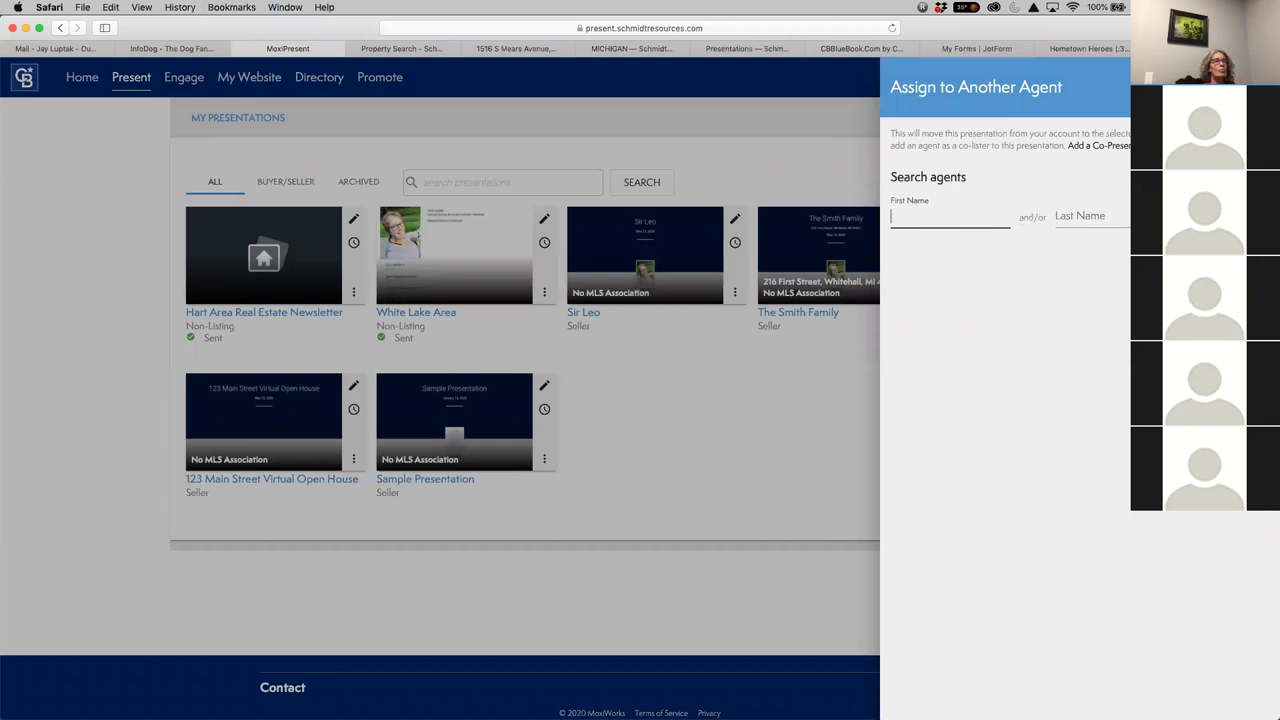
{"action": "key", "text": "Escape"}
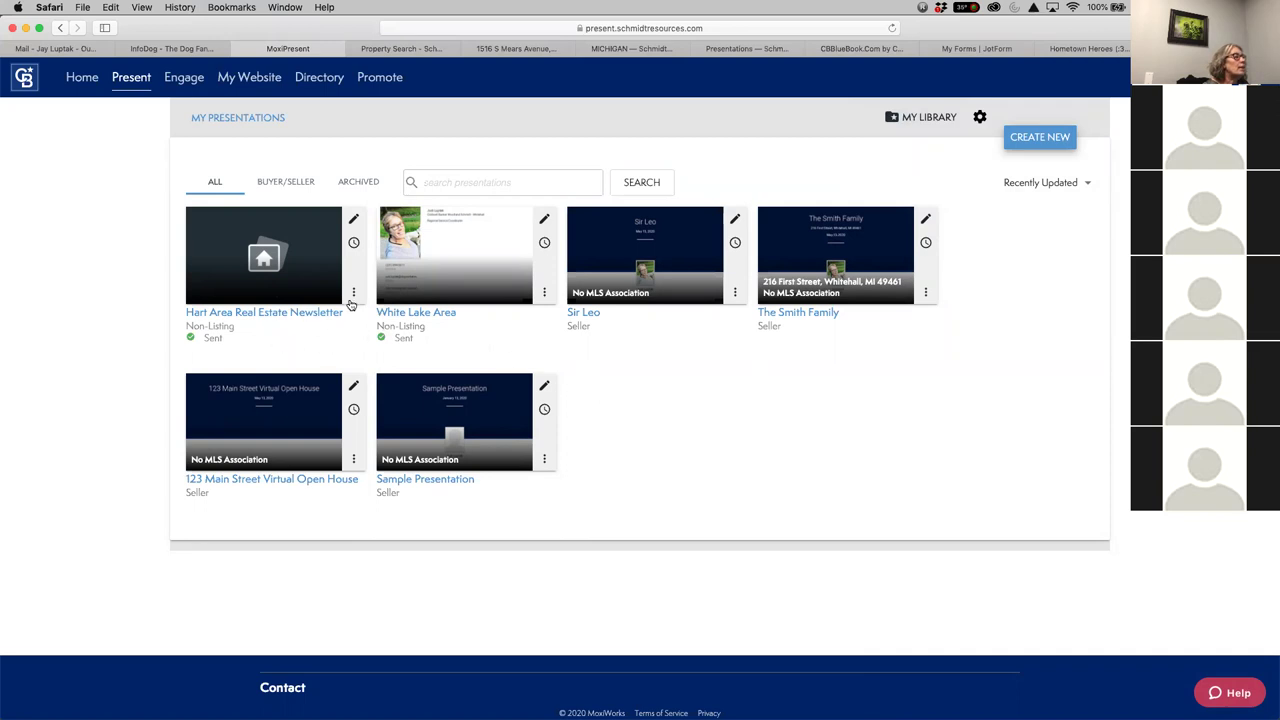
{"action": "left_click", "coordinate": [353, 218]}
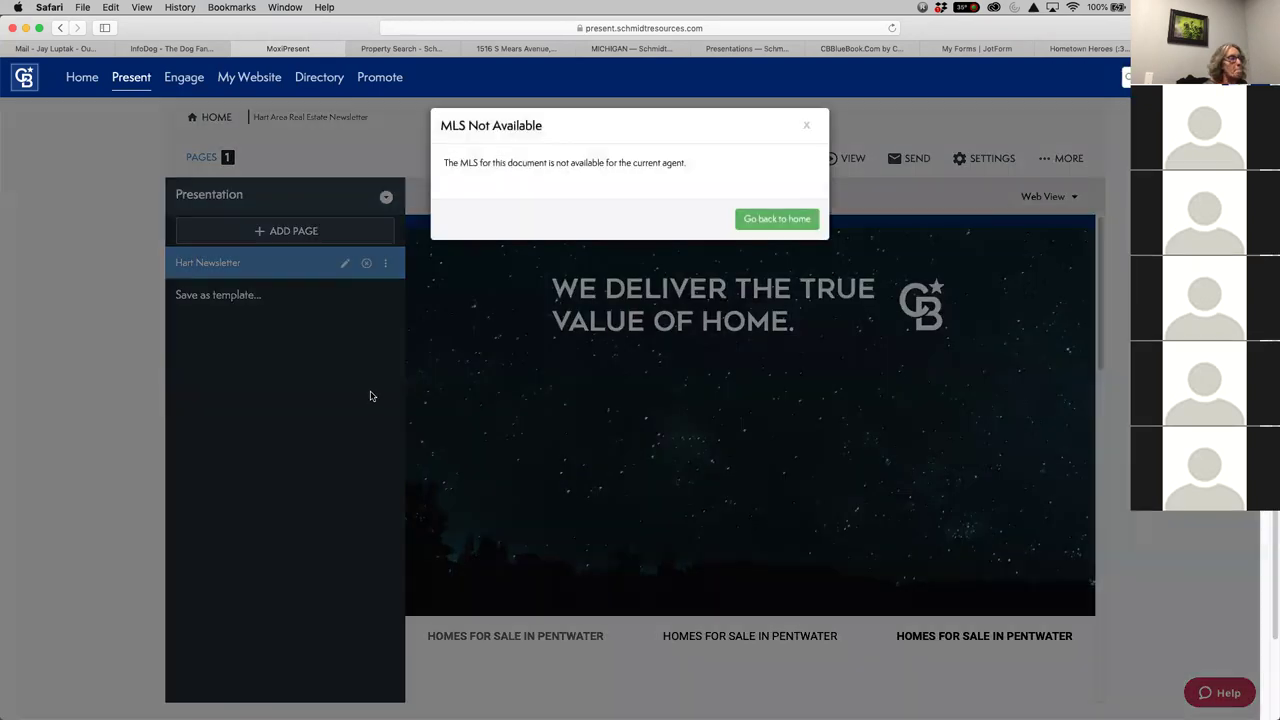
Dismiss the MLS Not Available notice and look at the Add Co-Presenter panel
{"action": "left_click", "coordinate": [806, 126]}
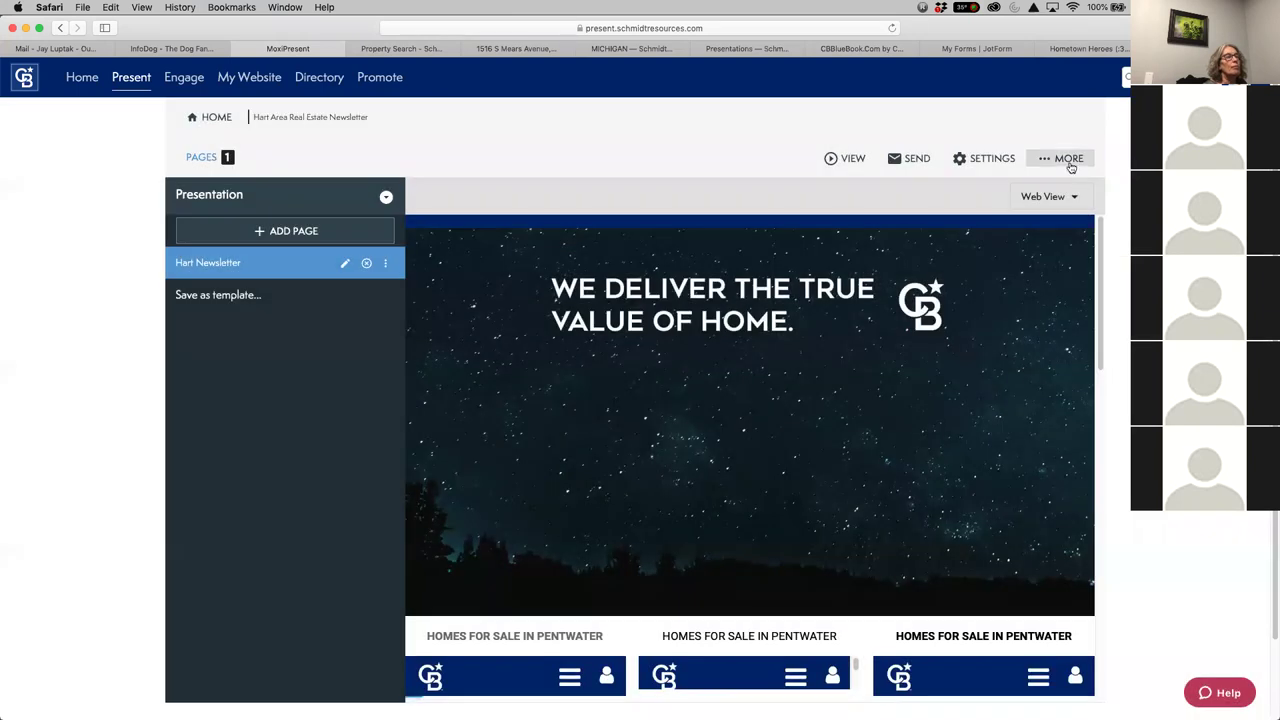
{"action": "left_click", "coordinate": [1068, 158]}
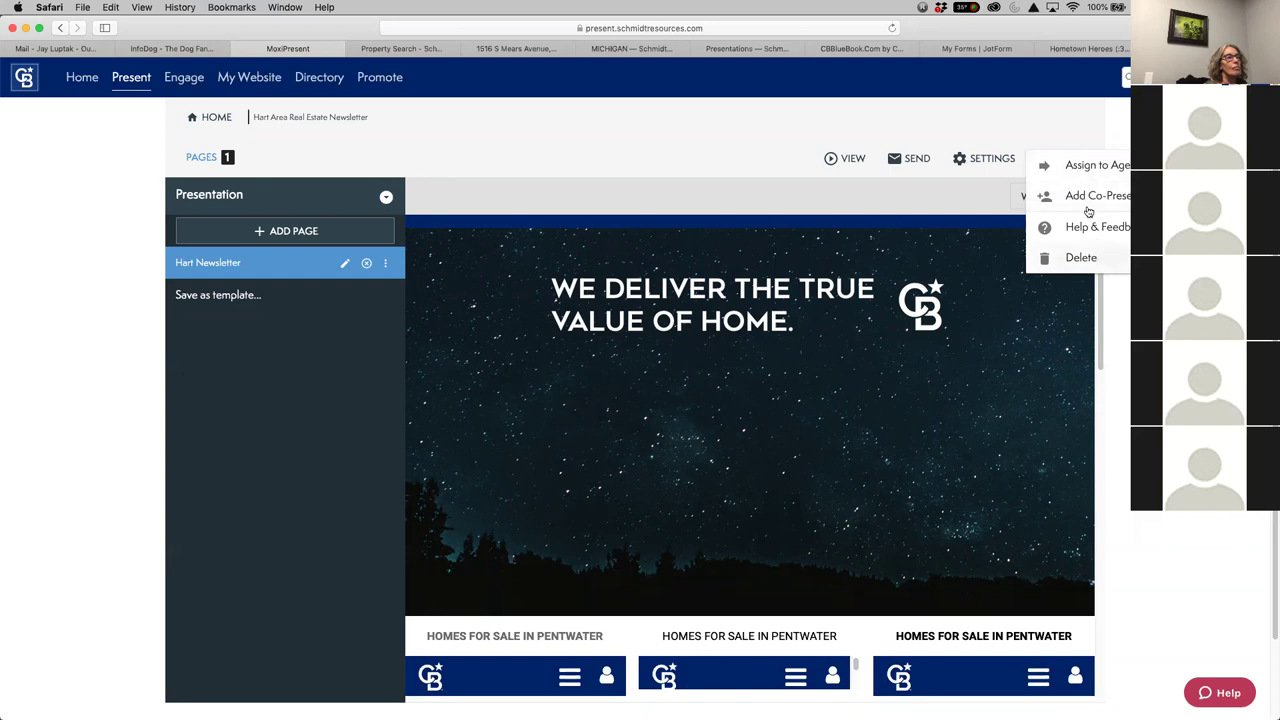
{"action": "left_click", "coordinate": [1087, 199]}
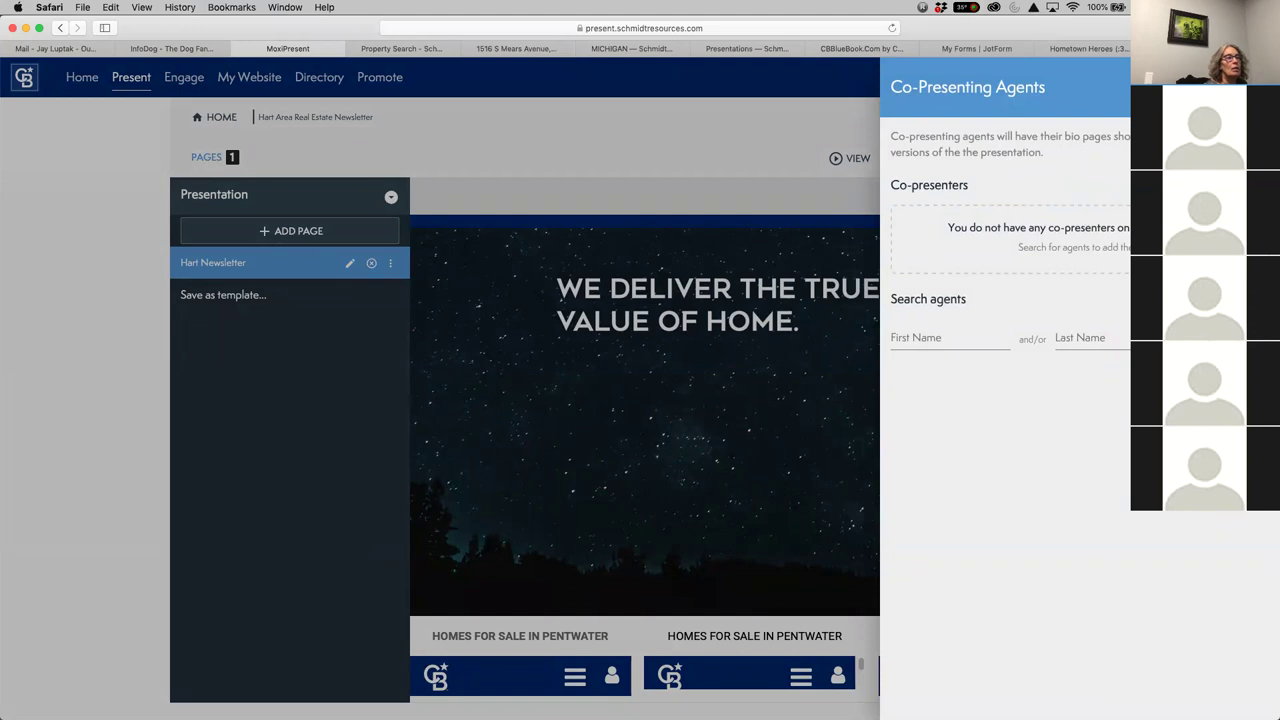
{"action": "key", "text": "Escape"}
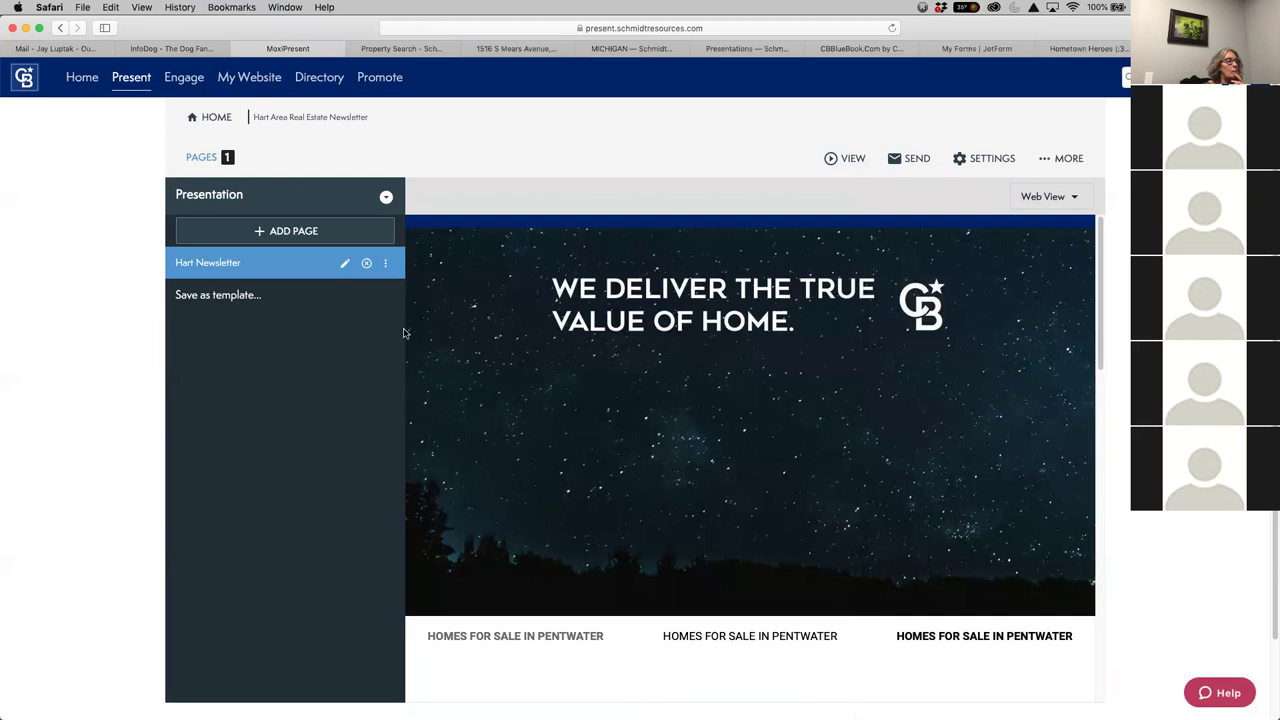
Check the Hart Newsletter page's options menu, then reopen the sharing actions menu
{"action": "left_click", "coordinate": [385, 264]}
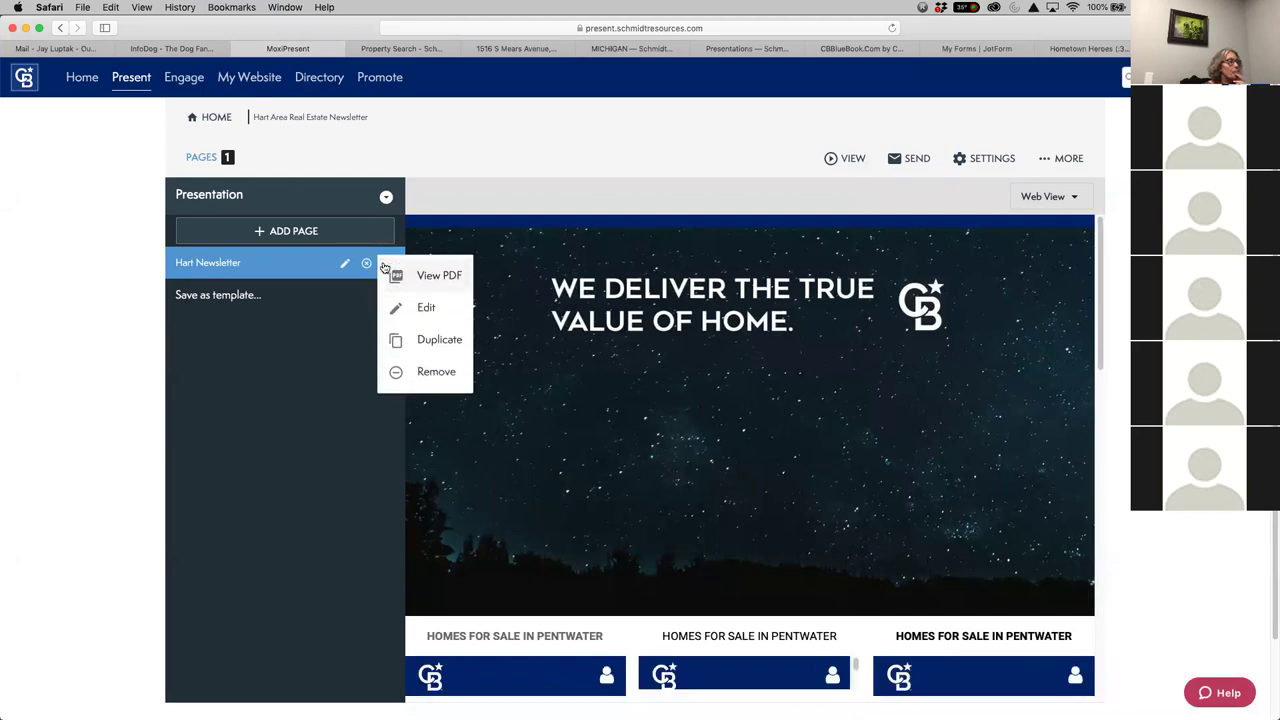
{"action": "left_click", "coordinate": [385, 263]}
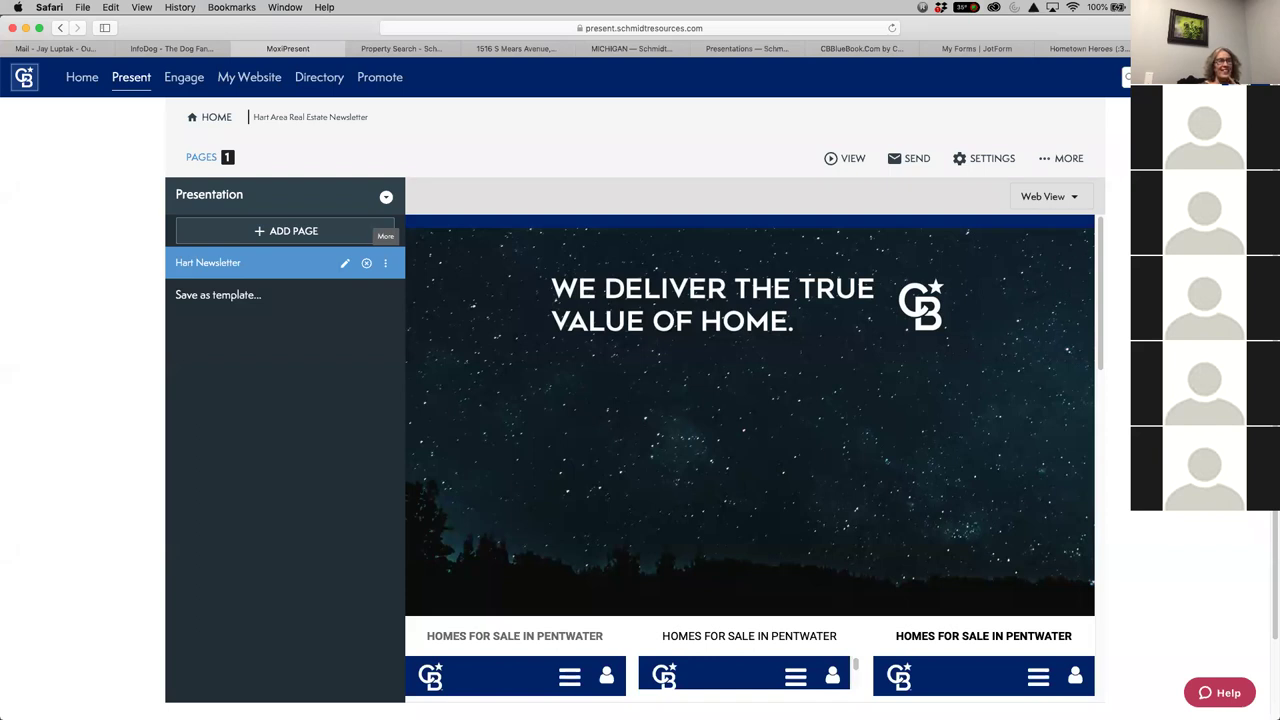
{"action": "left_click", "coordinate": [1068, 160]}
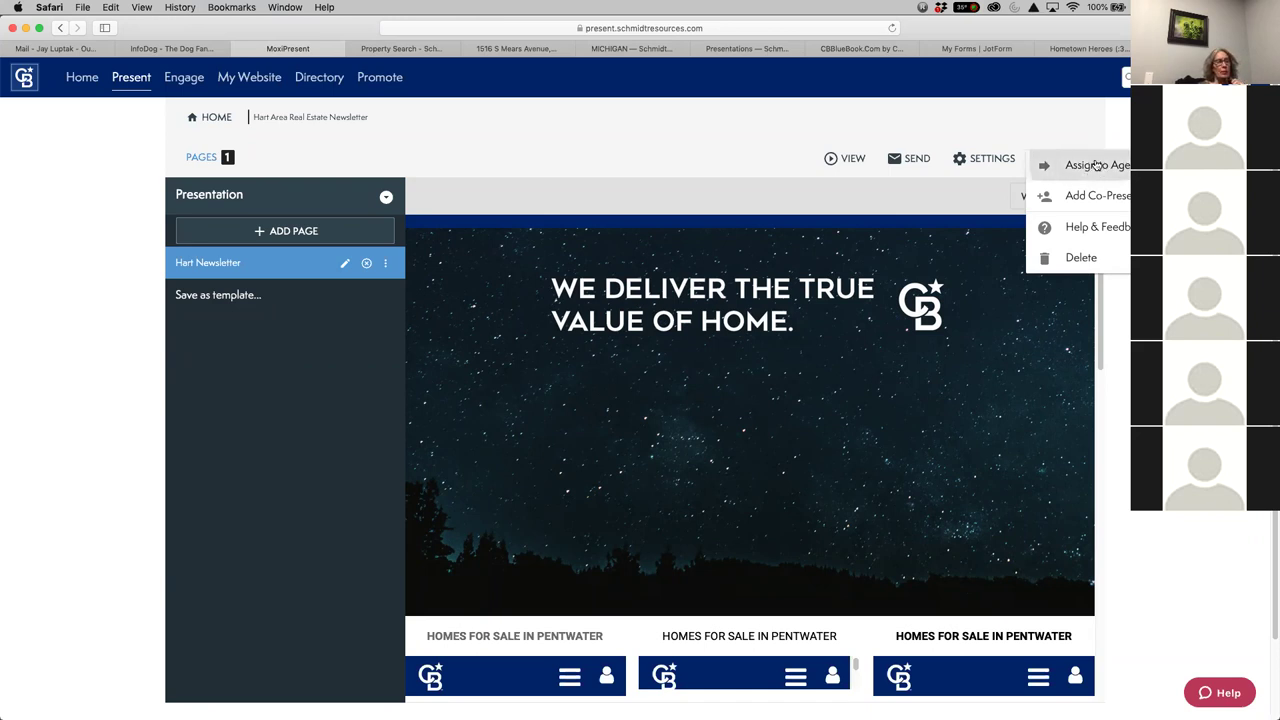
{"action": "left_click", "coordinate": [1094, 166]}
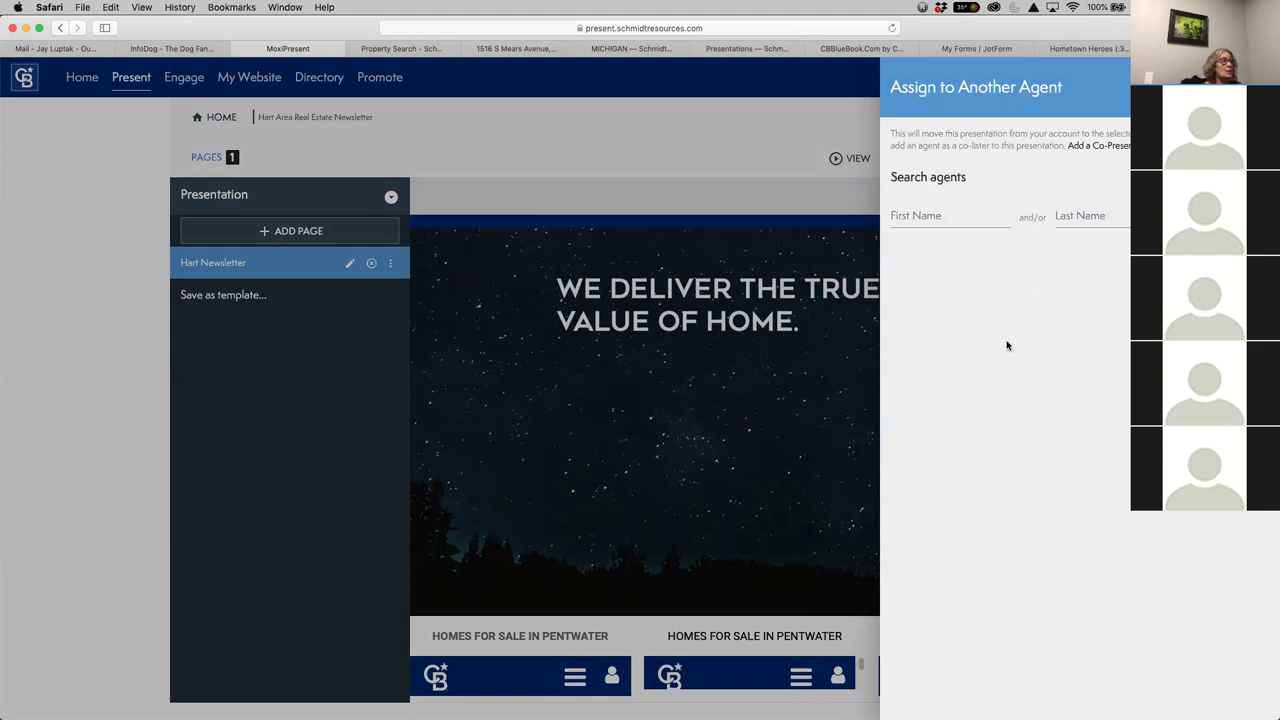
{"action": "scroll", "coordinate": [1046, 417], "scroll_direction": "down", "scroll_amount": 3}
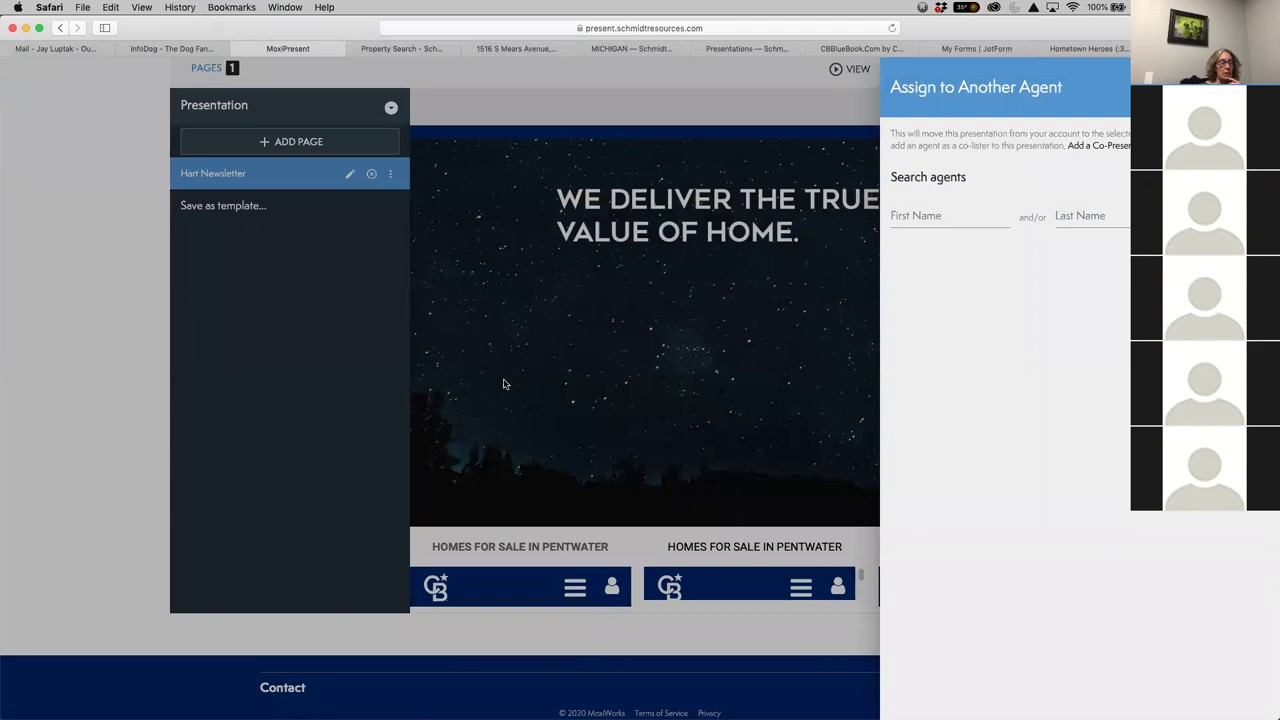
{"action": "scroll", "coordinate": [503, 380], "scroll_direction": "up", "scroll_amount": 3}
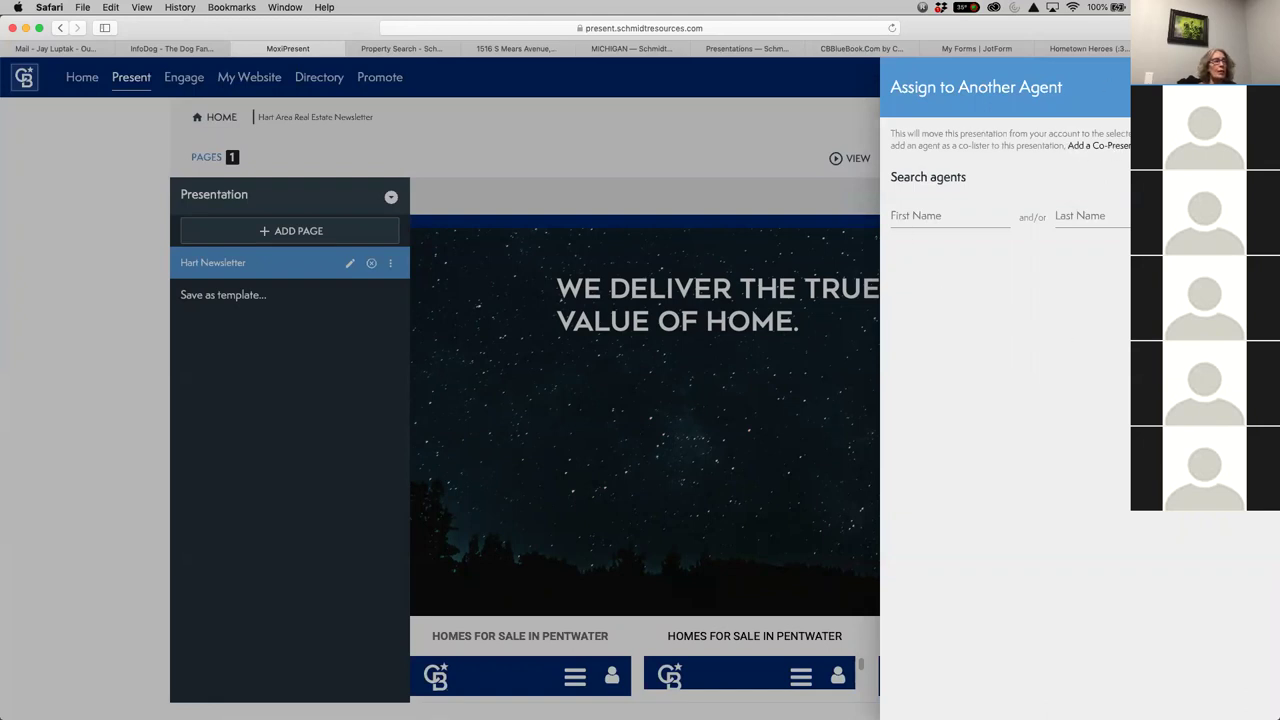
{"action": "key", "text": "Escape"}
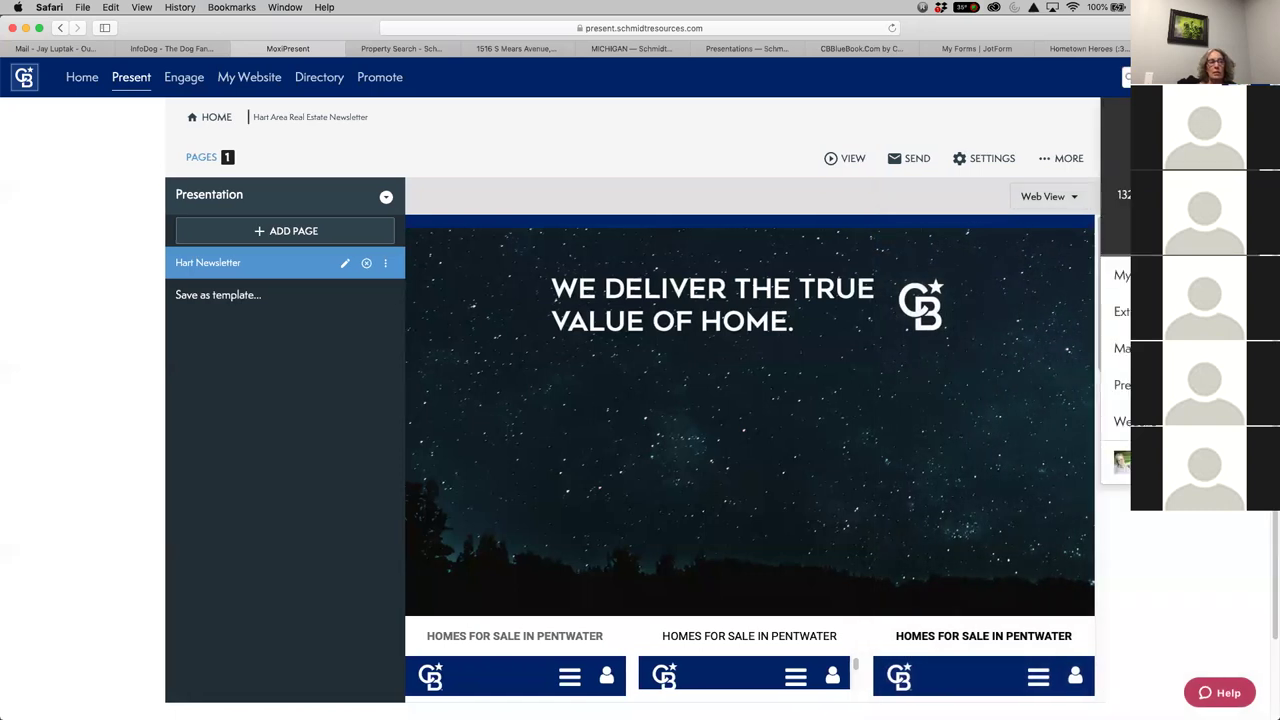
{"action": "left_click", "coordinate": [966, 120]}
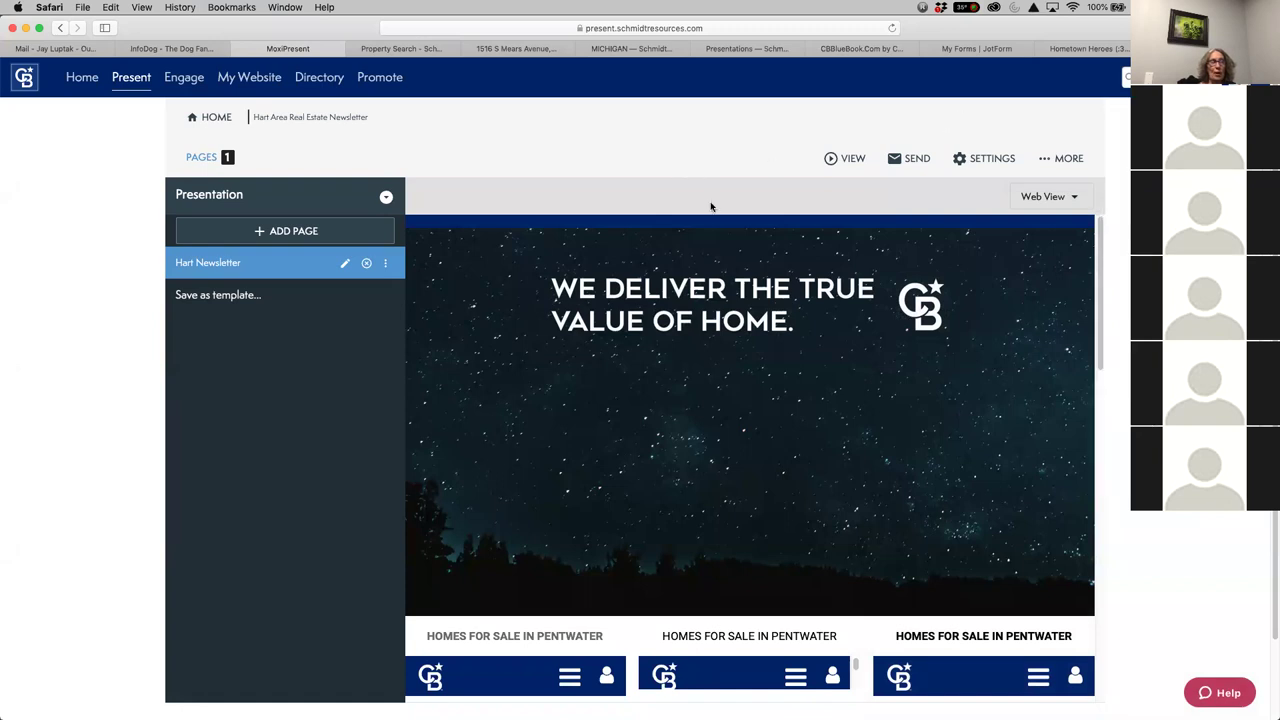
View the newsletter's Pentwater home listings, then return to My Presentations
{"action": "left_click", "coordinate": [1099, 500]}
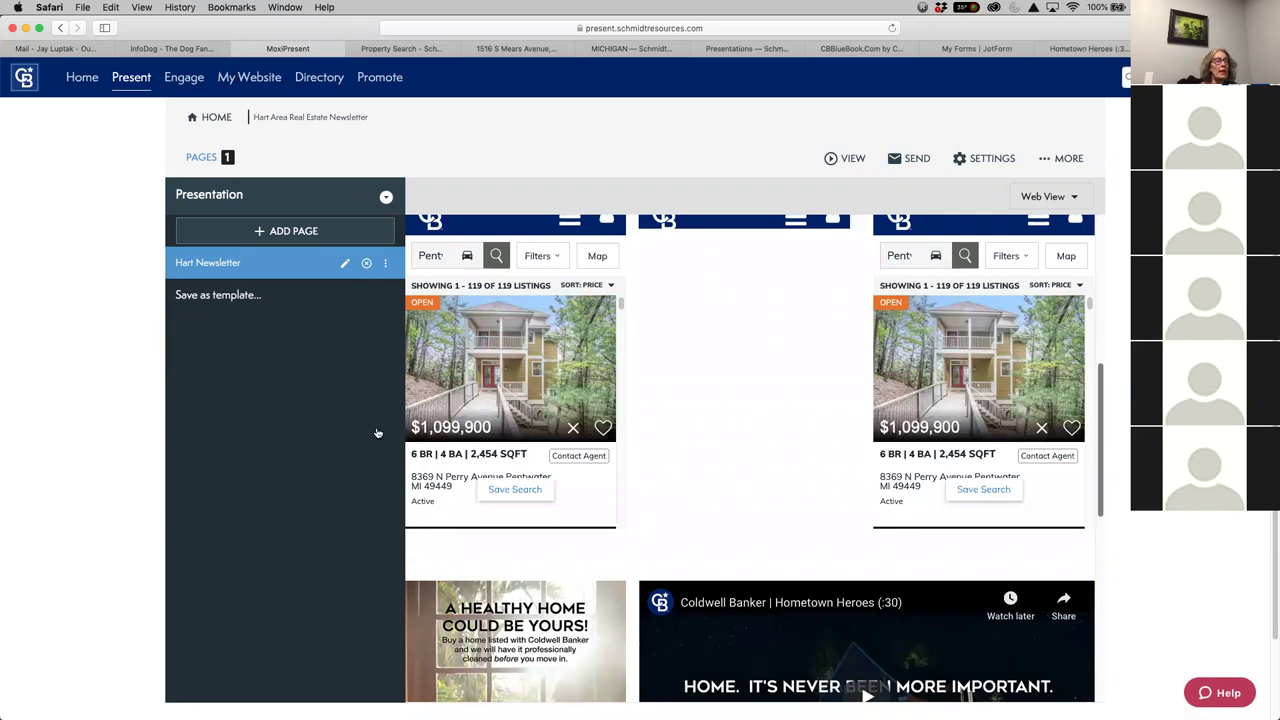
{"action": "scroll", "coordinate": [100, 450], "scroll_direction": "down", "scroll_amount": 5}
{"action": "scroll", "coordinate": [1094, 466], "scroll_direction": "up", "scroll_amount": 5}
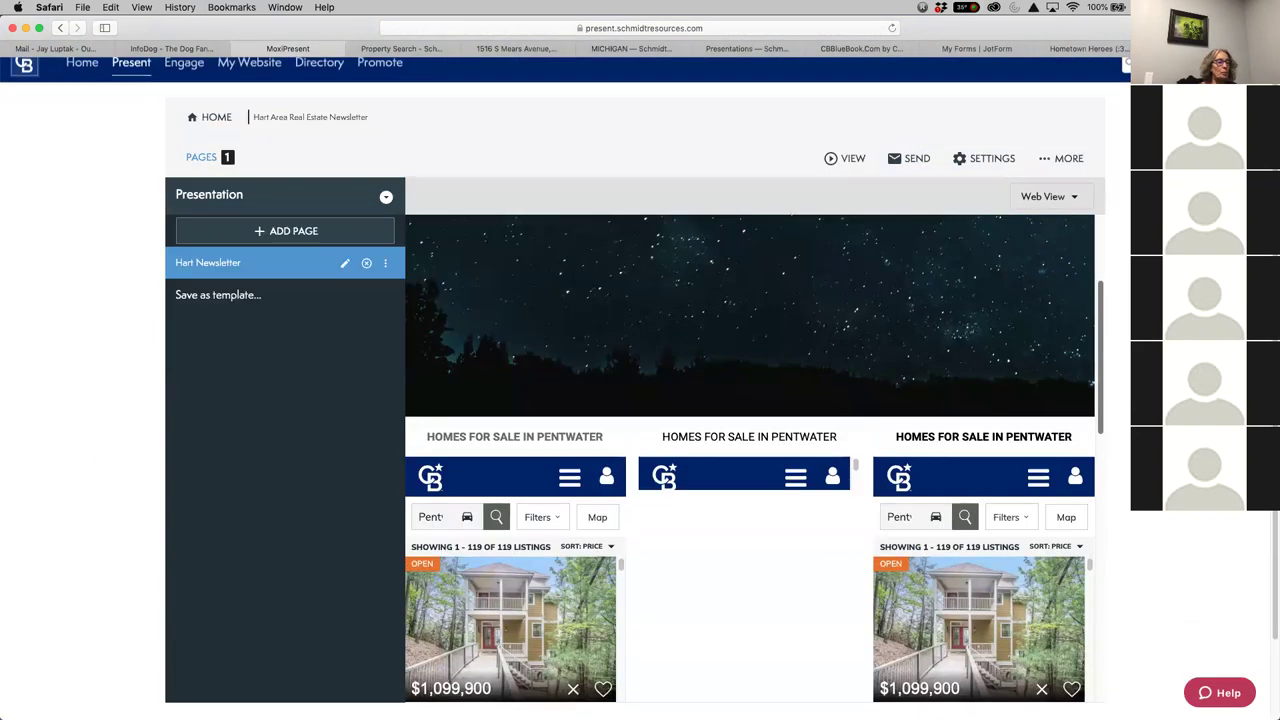
{"action": "scroll", "coordinate": [695, 262], "scroll_direction": "up", "scroll_amount": 1}
{"action": "left_click", "coordinate": [140, 86]}
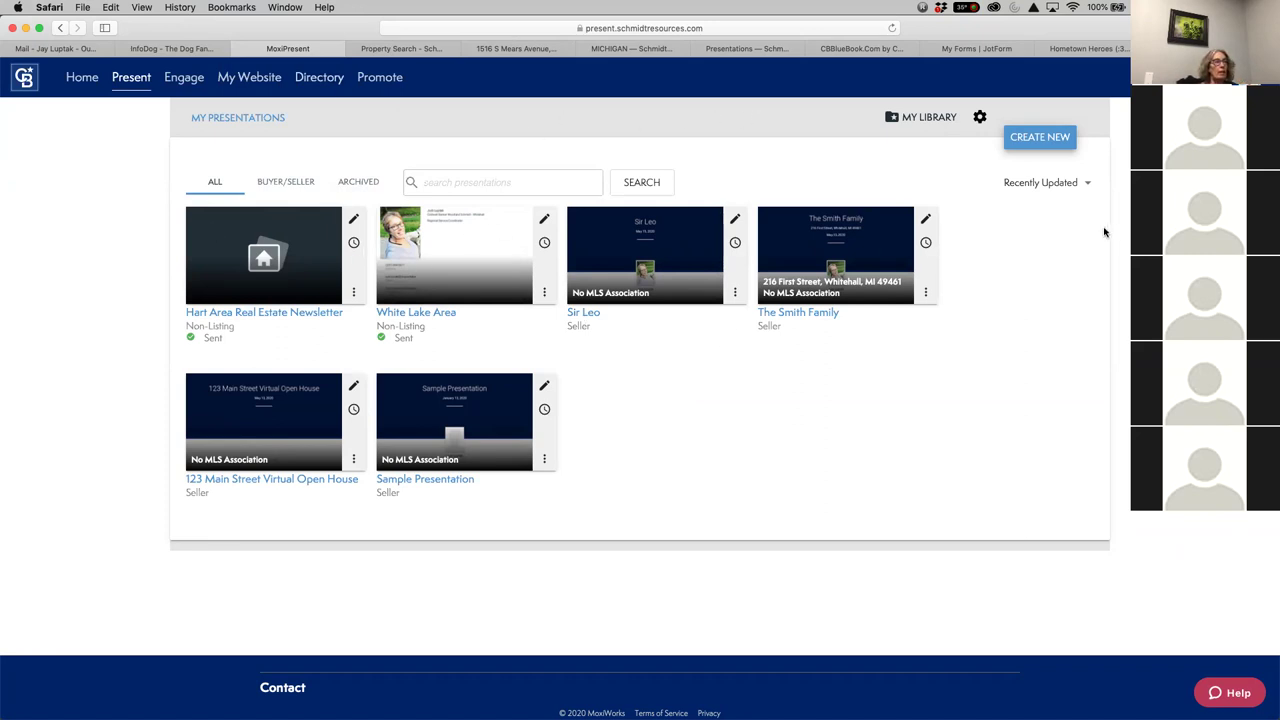
{"action": "left_click", "coordinate": [938, 121]}
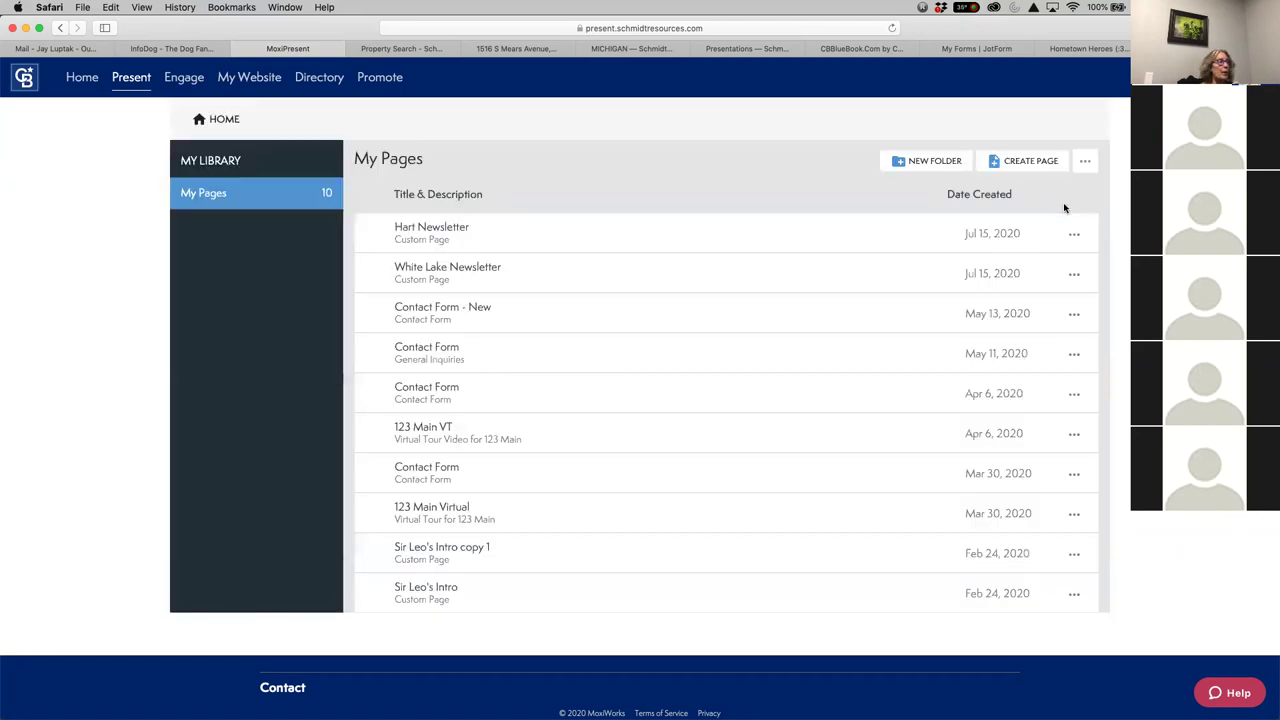
{"action": "left_click", "coordinate": [1074, 273]}
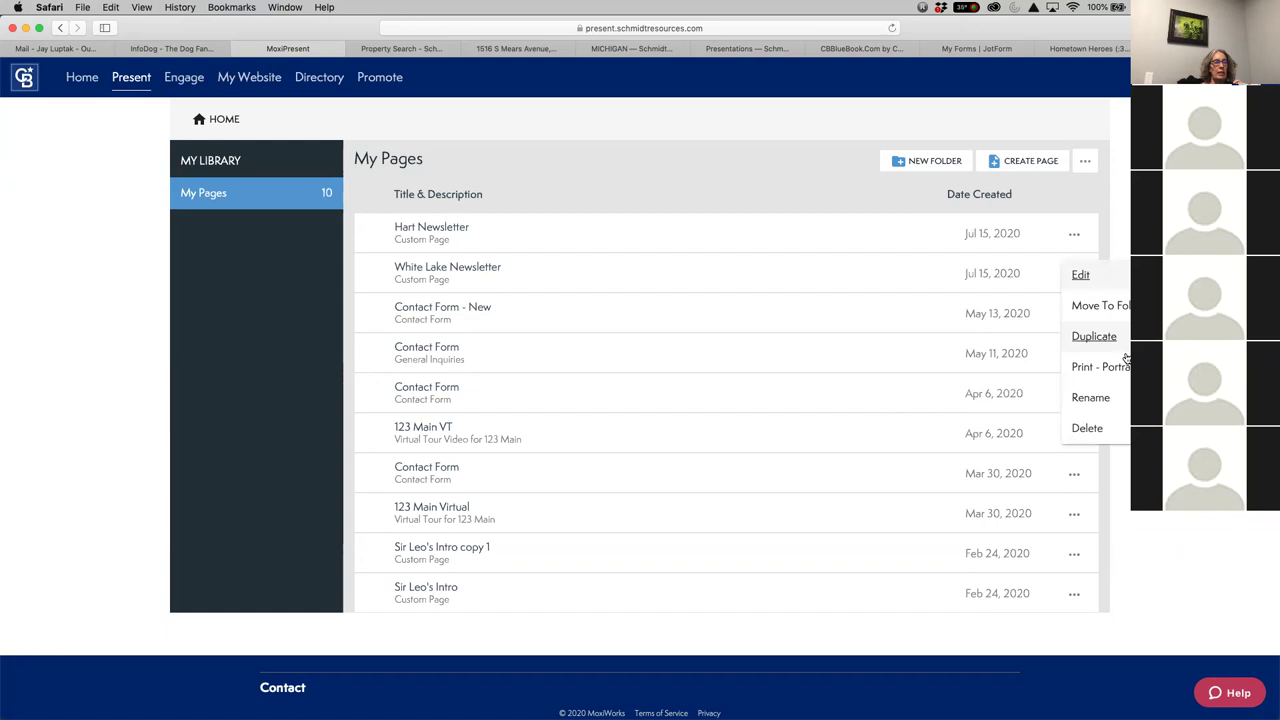
{"action": "left_click", "coordinate": [1076, 240]}
{"action": "left_click", "coordinate": [1075, 236]}
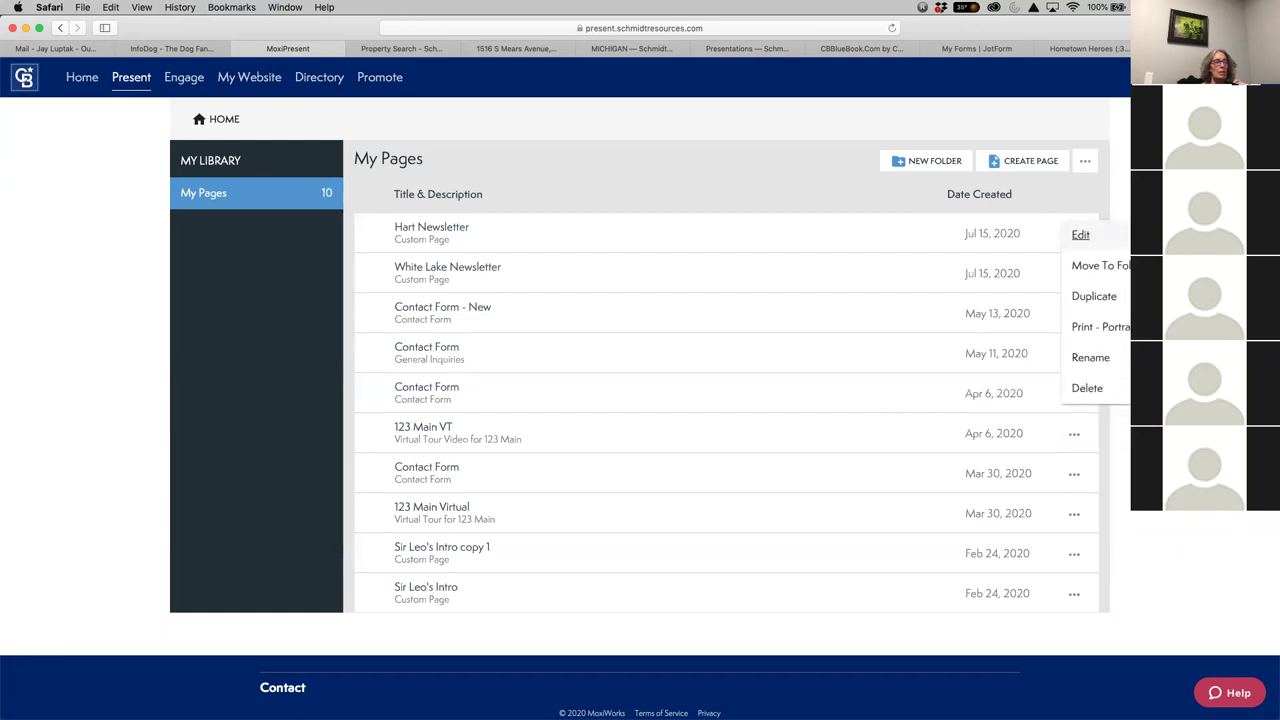
{"action": "left_click", "coordinate": [203, 121]}
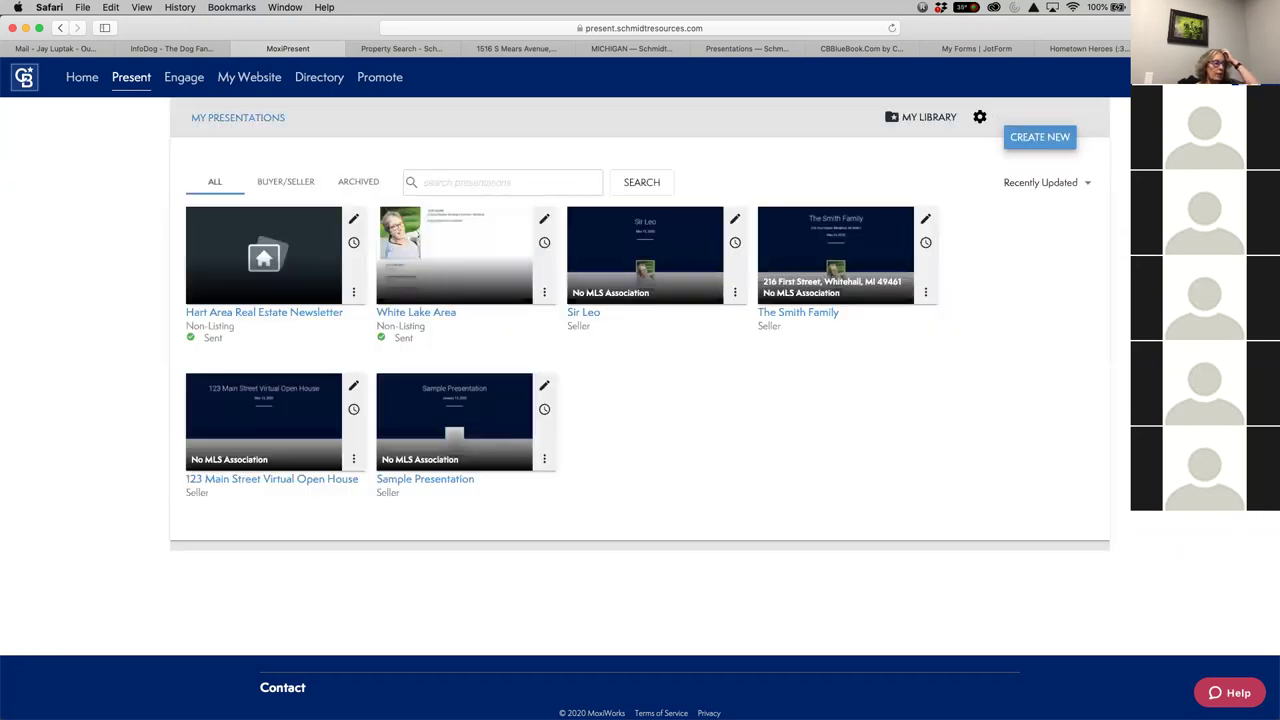
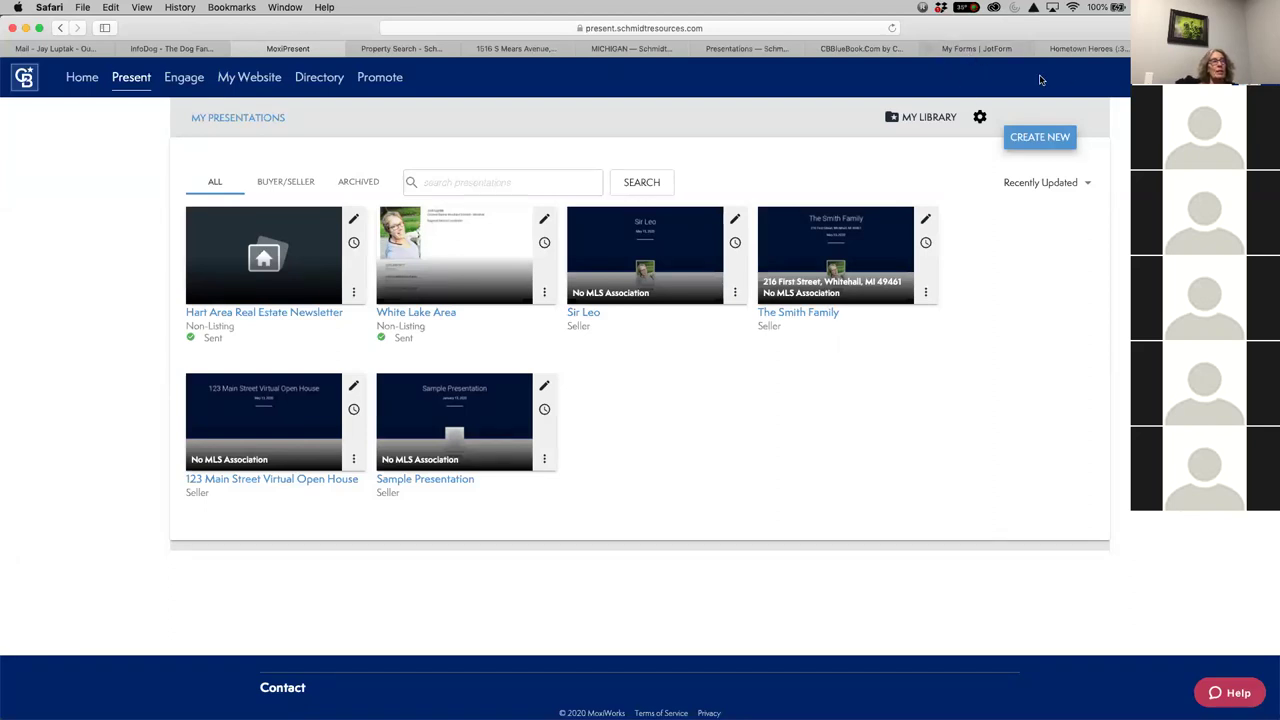
Open the White Lake Area Newsletter, scroll to its Featured Property form, then return to JotForm My Forms
{"action": "left_click", "coordinate": [974, 48]}
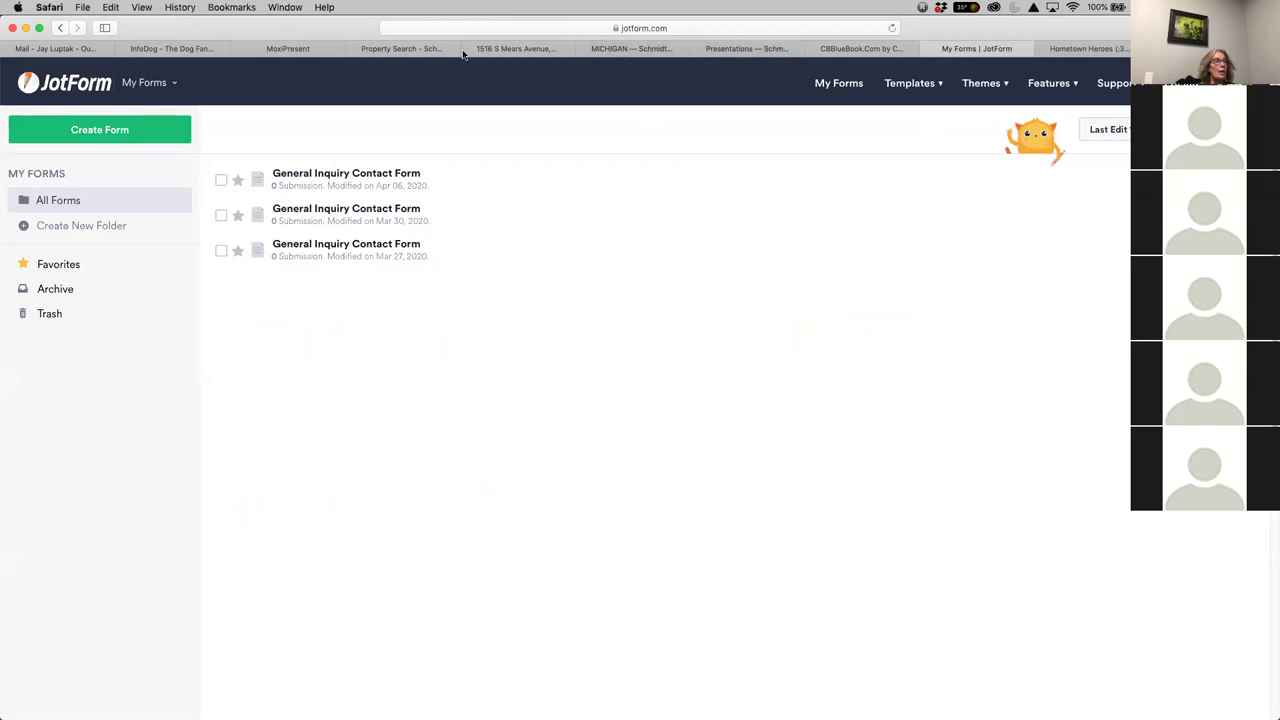
{"action": "left_click", "coordinate": [288, 48]}
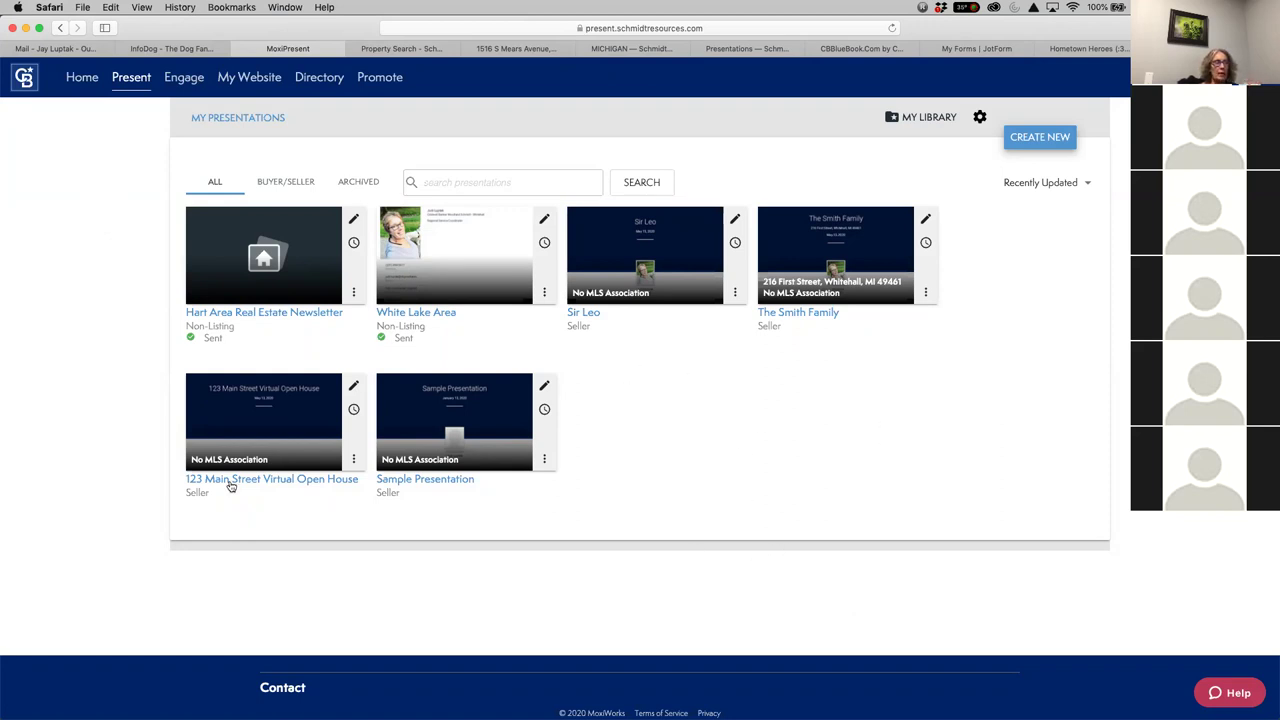
{"action": "left_click", "coordinate": [453, 275]}
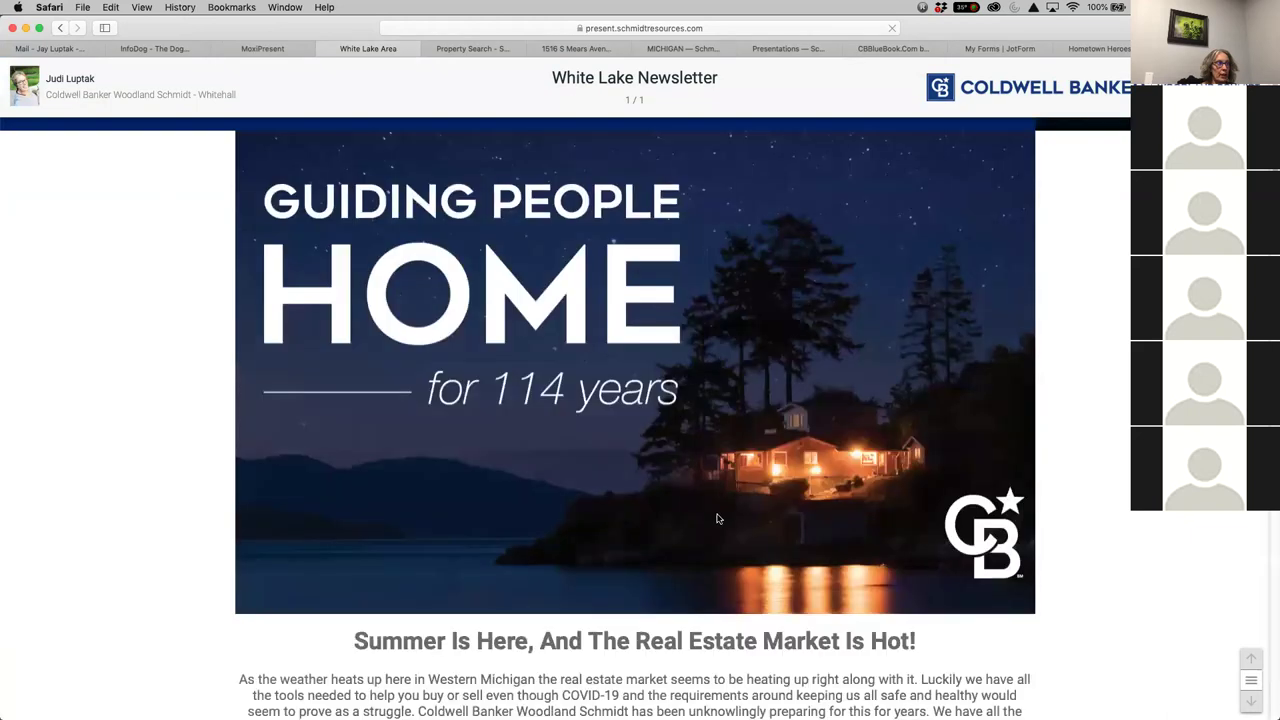
{"action": "scroll", "coordinate": [760, 590], "scroll_direction": "down", "scroll_amount": 20}
{"action": "scroll", "coordinate": [744, 568], "scroll_direction": "up", "scroll_amount": 6}
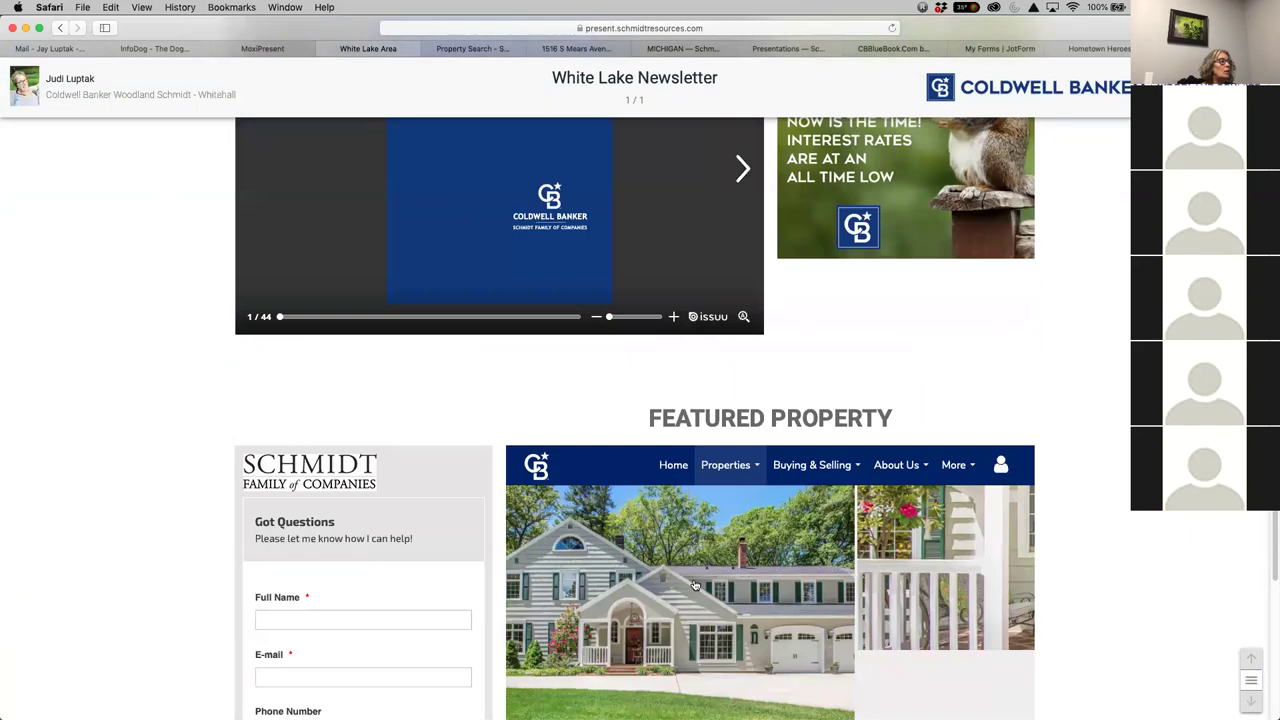
{"action": "scroll", "coordinate": [317, 331], "scroll_direction": "down", "scroll_amount": 3}
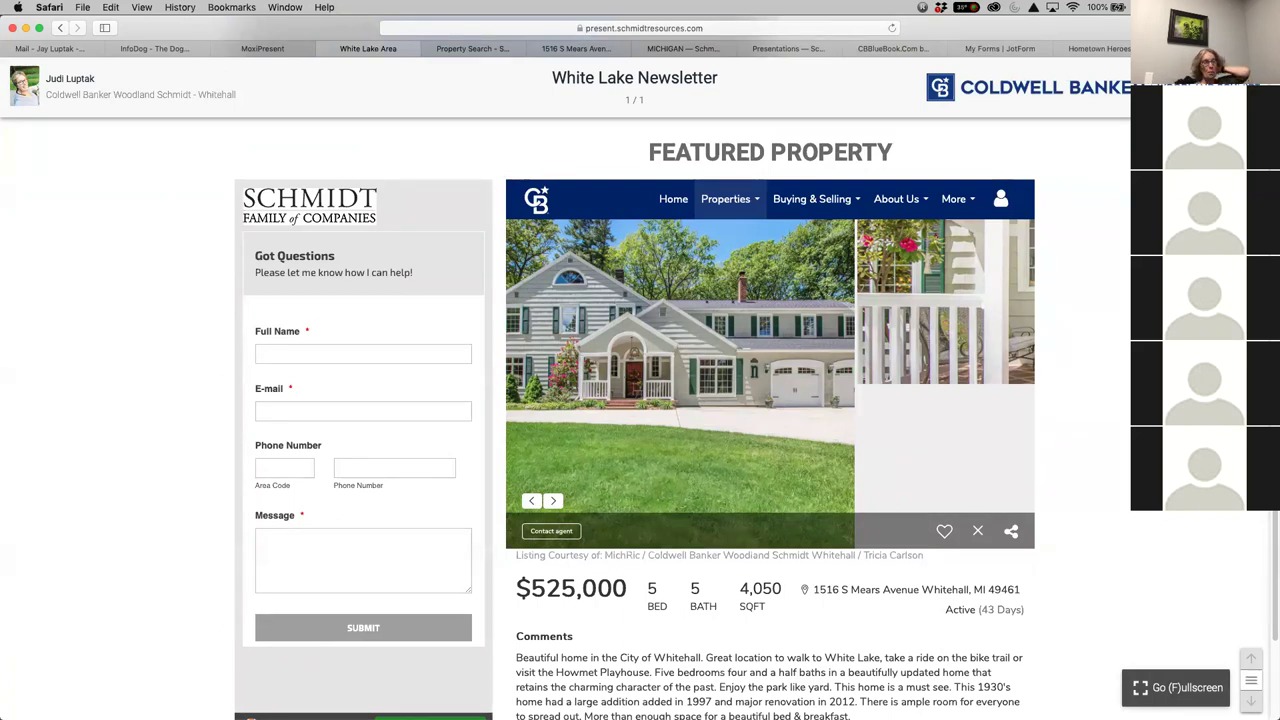
{"action": "left_click", "coordinate": [1005, 49]}
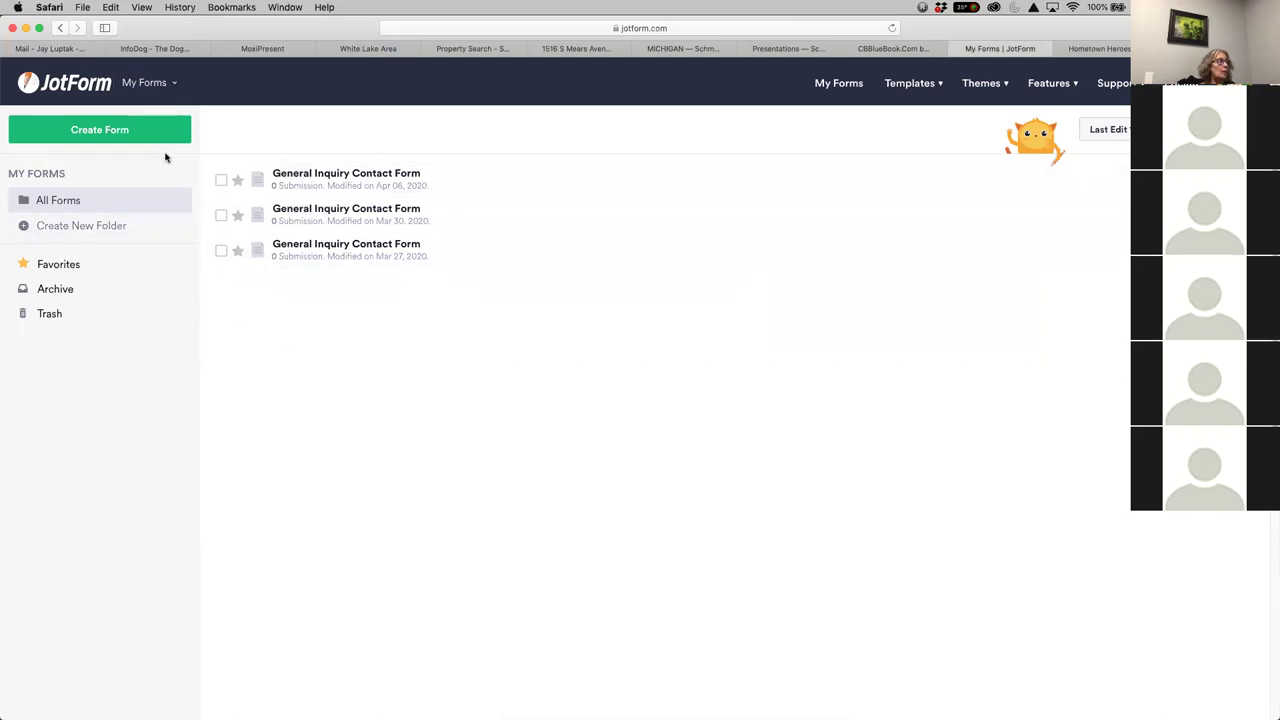
Start a new form from a template and search the templates for 'contact'
{"action": "left_click", "coordinate": [112, 137]}
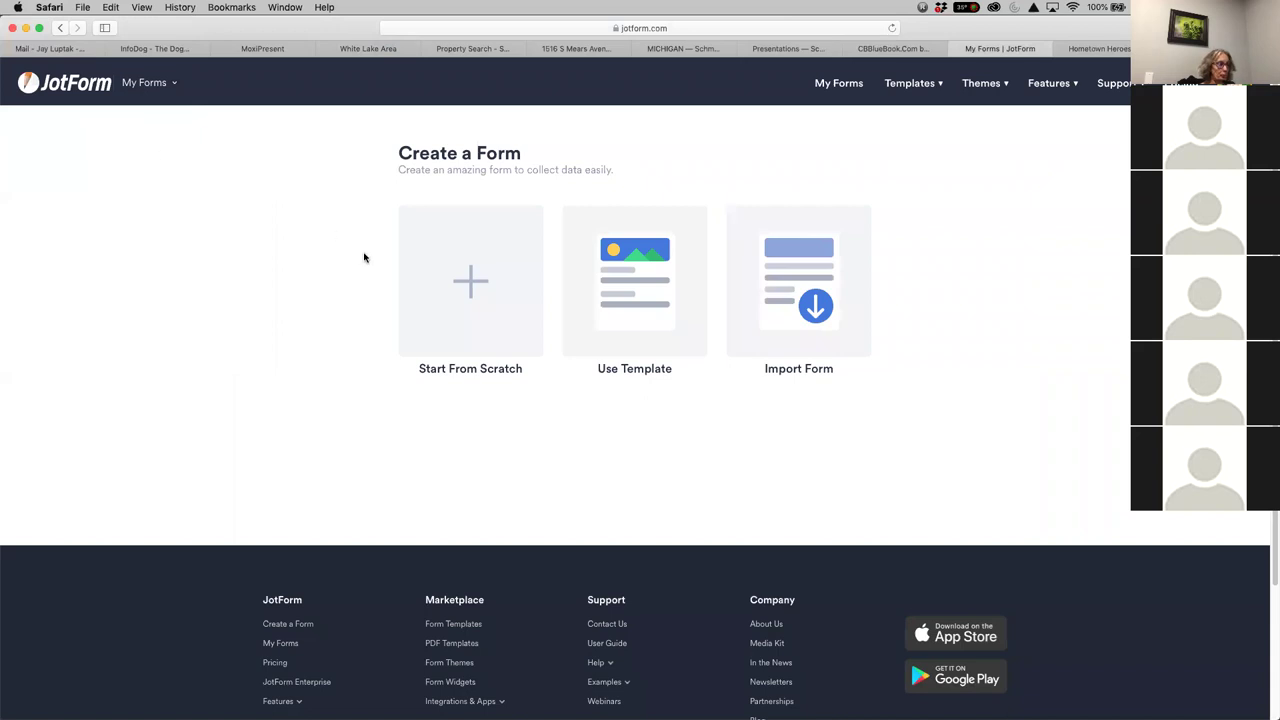
{"action": "left_click", "coordinate": [630, 321]}
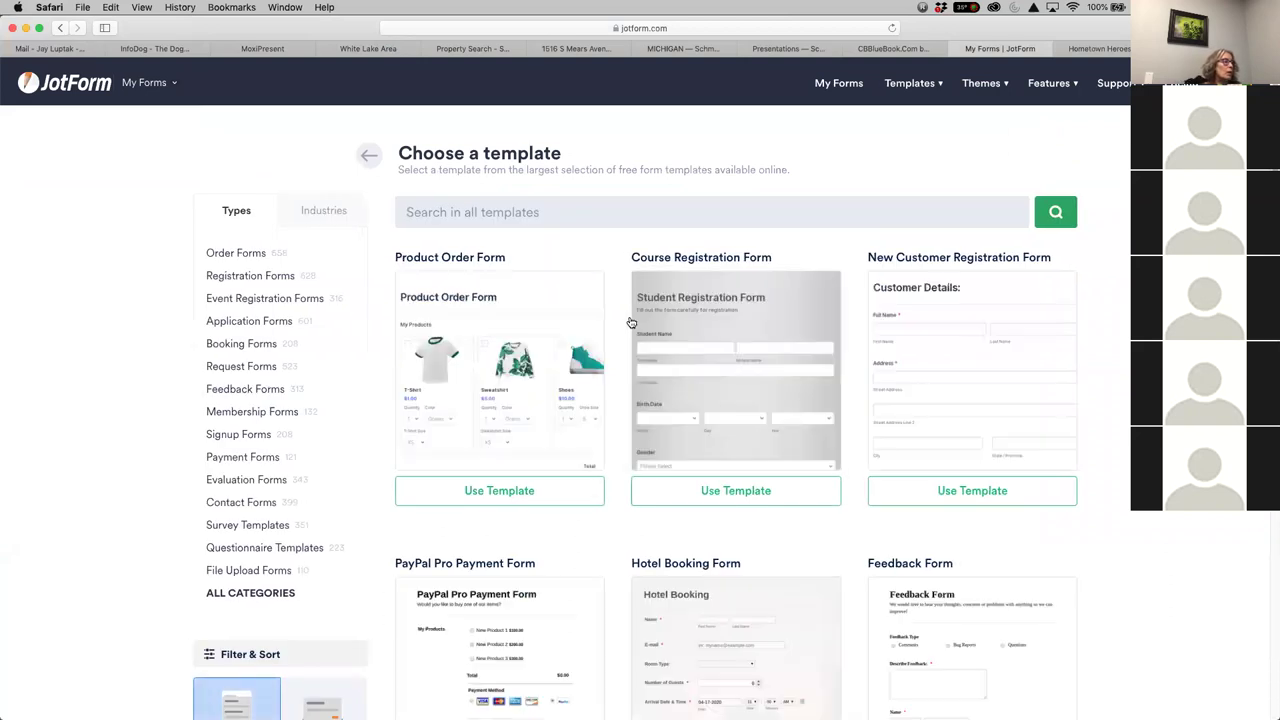
{"action": "left_click", "coordinate": [572, 205]}
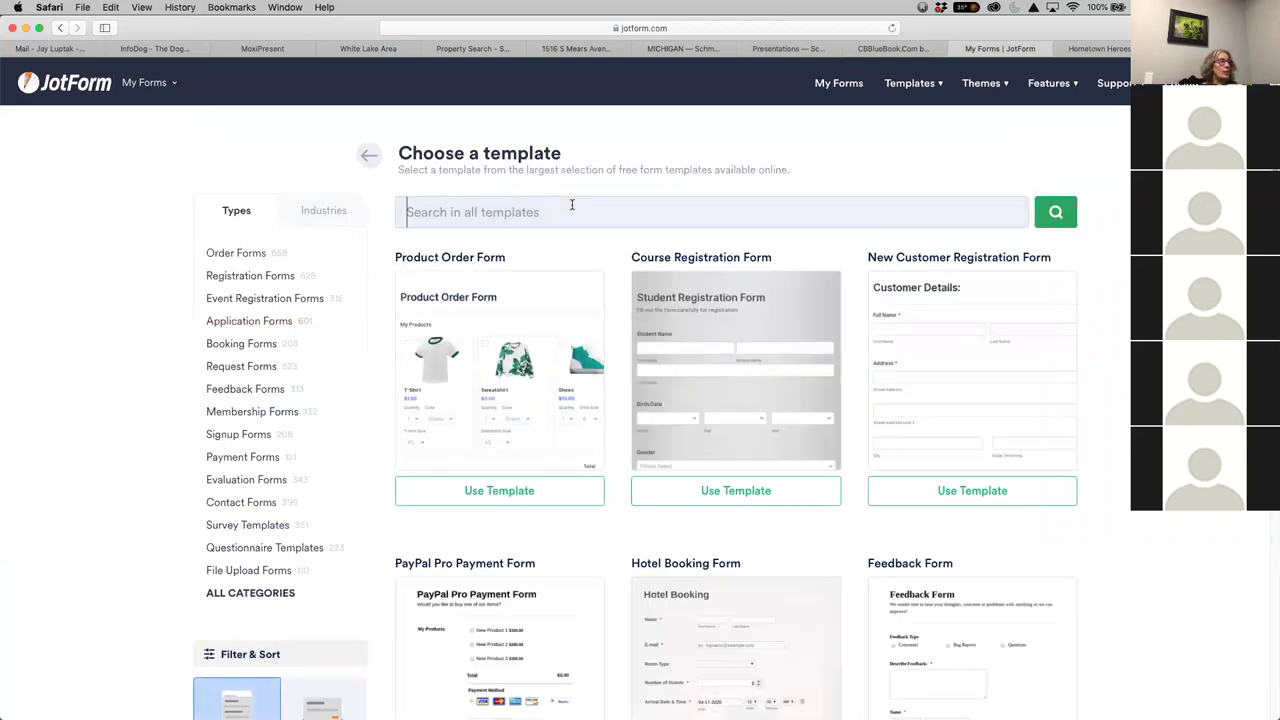
{"action": "type", "text": "cont"}
{"action": "type", "text": "act"}
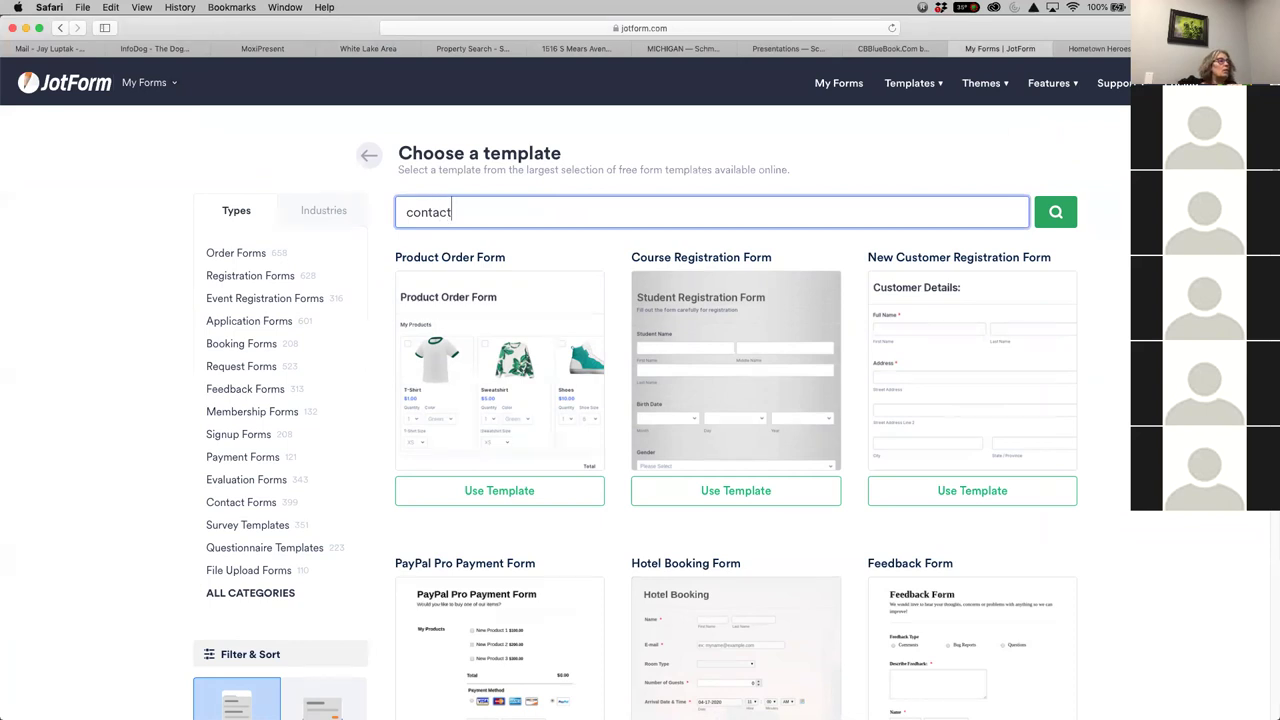
{"action": "key", "text": "Return"}
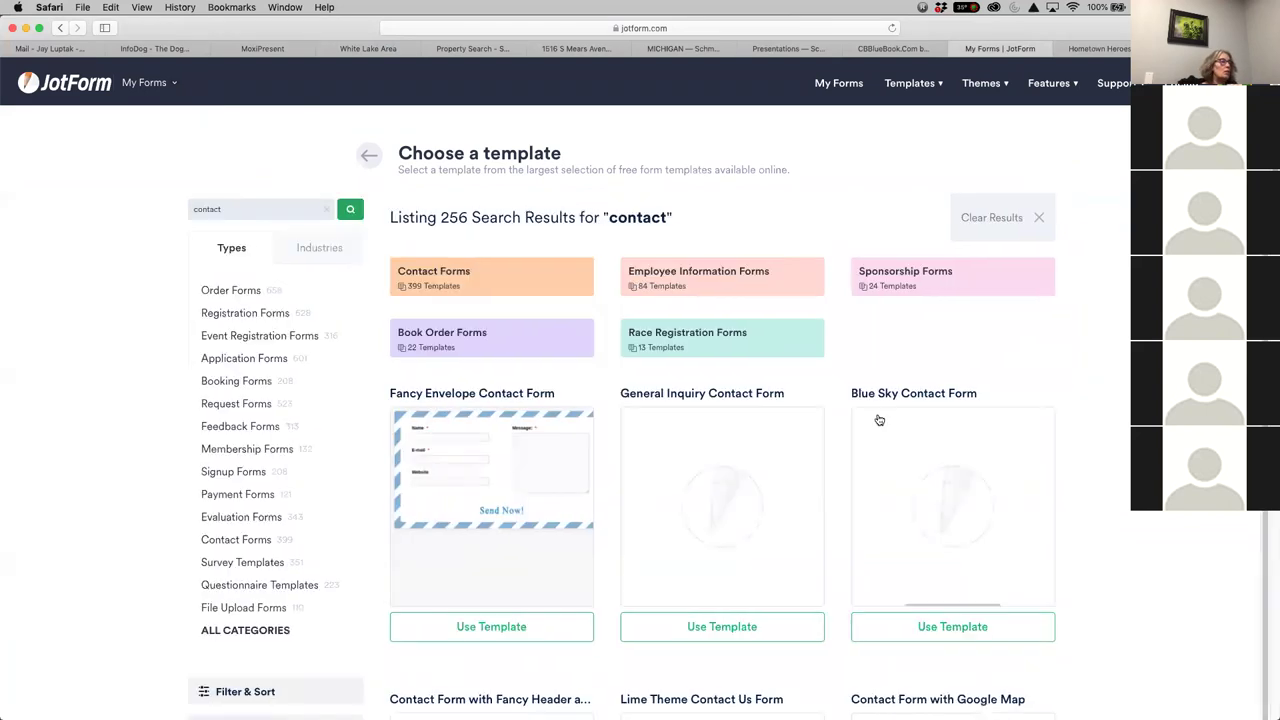
Build the form from the General Inquiry Contact Form template
{"action": "scroll", "coordinate": [900, 440], "scroll_direction": "down", "scroll_amount": 3}
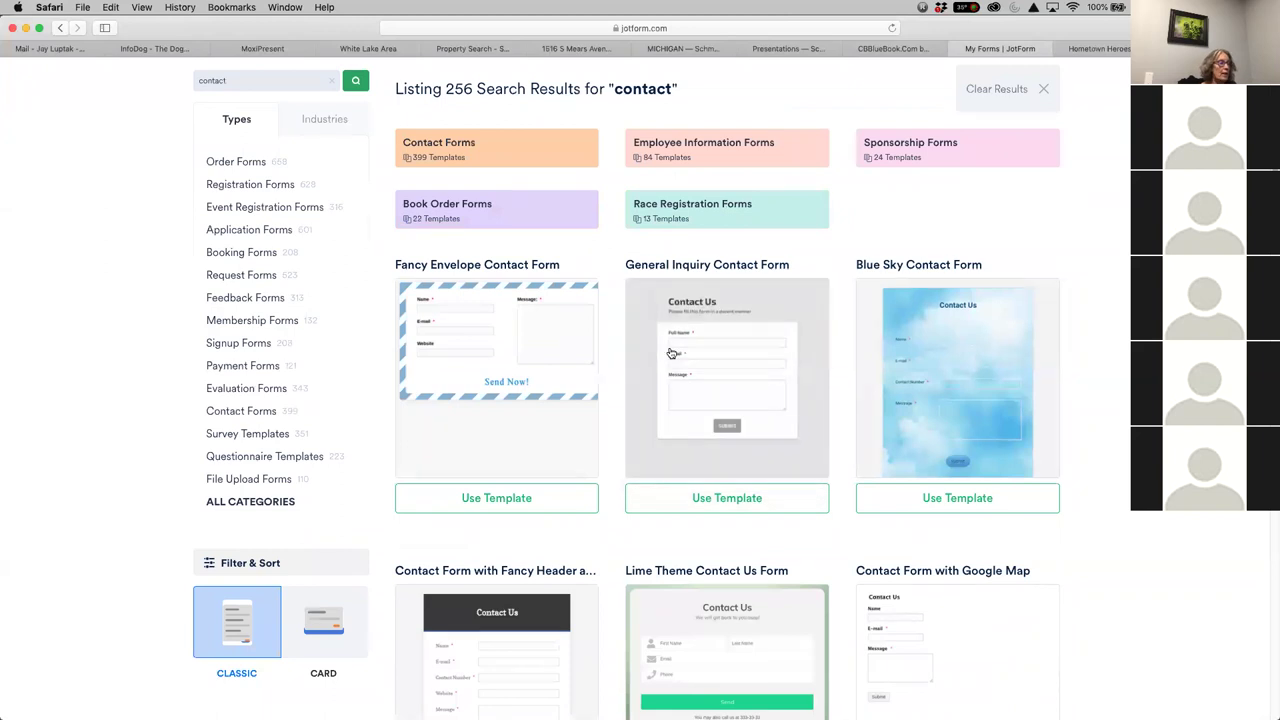
{"action": "scroll", "coordinate": [745, 505], "scroll_direction": "down", "scroll_amount": 10}
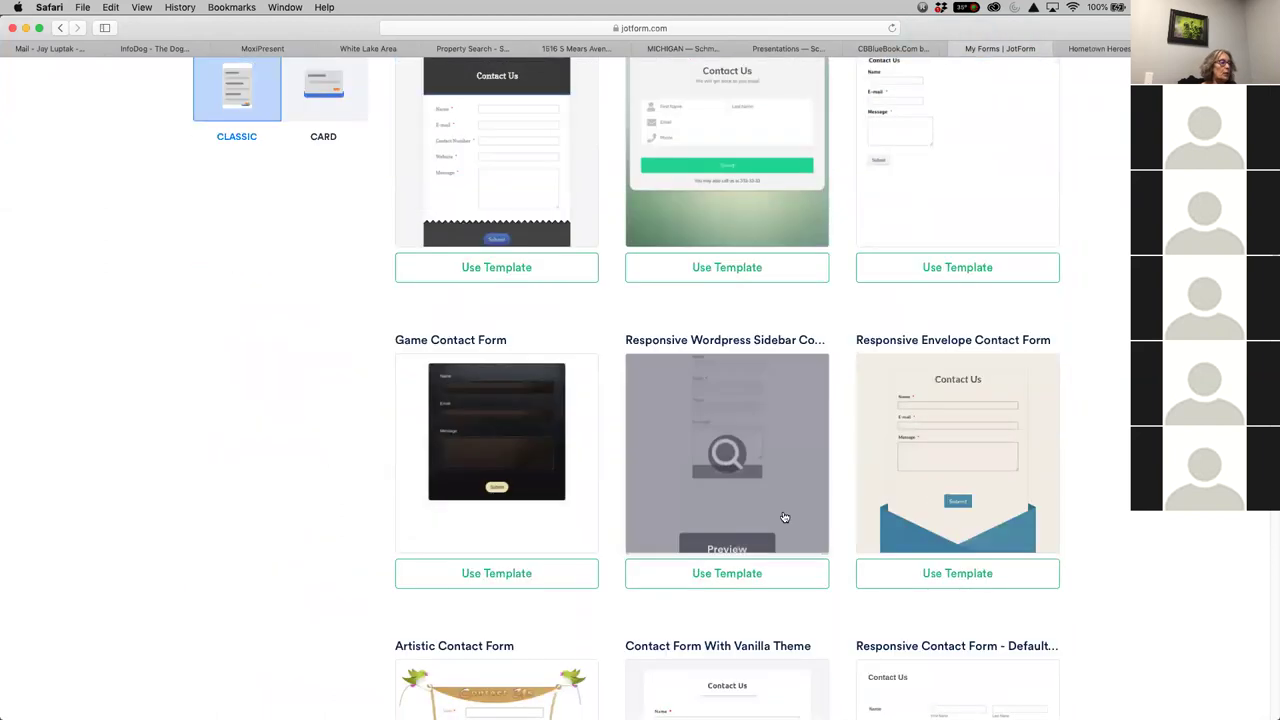
{"action": "scroll", "coordinate": [783, 517], "scroll_direction": "up", "scroll_amount": 4}
{"action": "scroll", "coordinate": [807, 527], "scroll_direction": "up", "scroll_amount": 10}
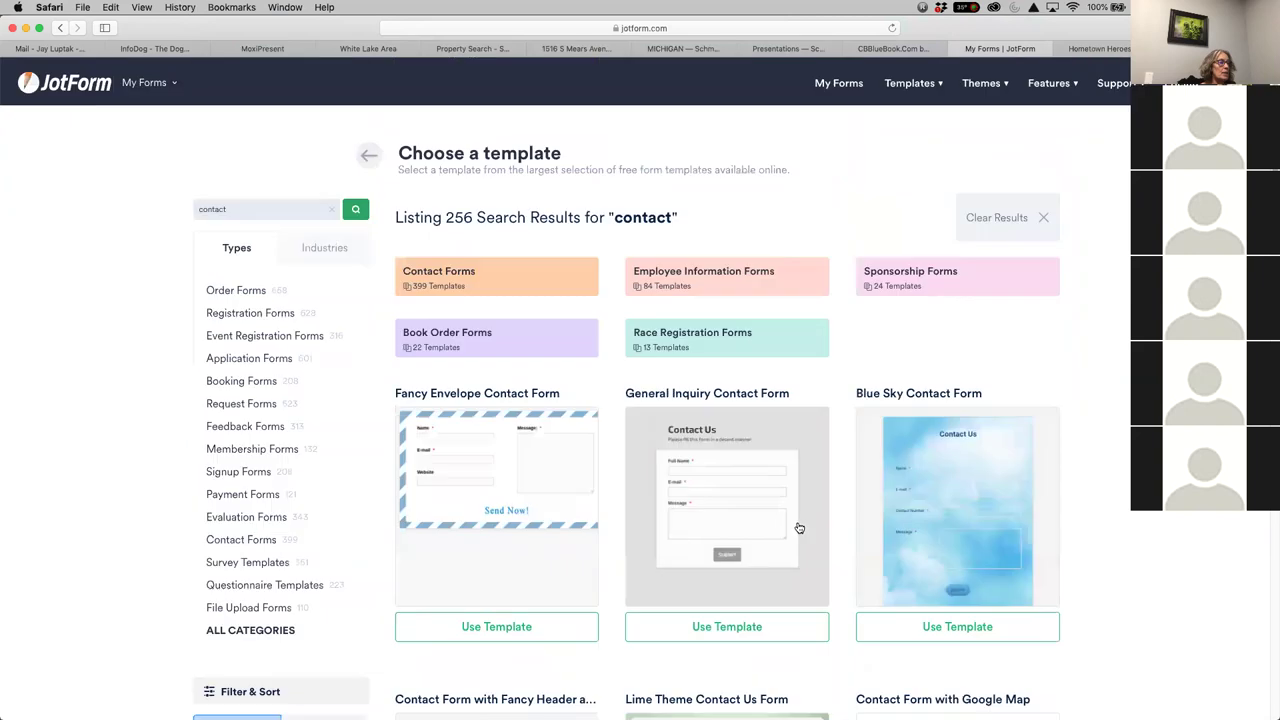
{"action": "left_click", "coordinate": [733, 634]}
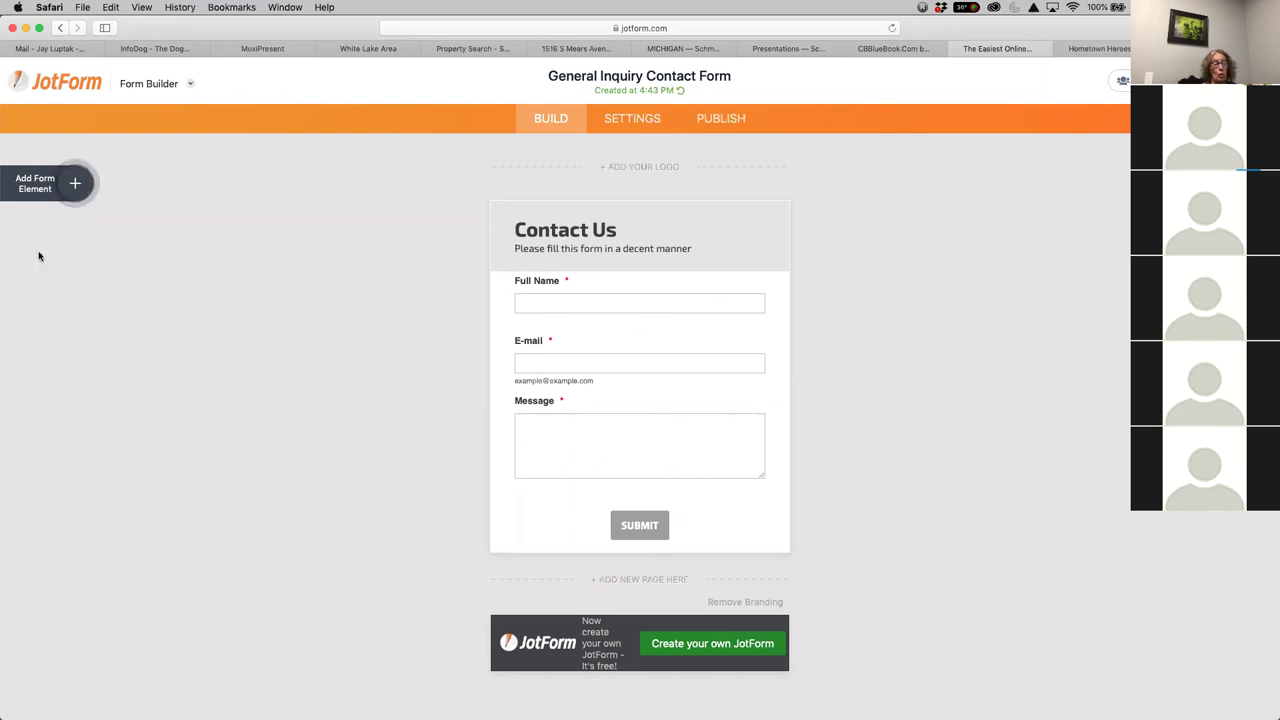
Add a Phone Number field and move it between the E-mail and Message fields
{"action": "left_click", "coordinate": [80, 184]}
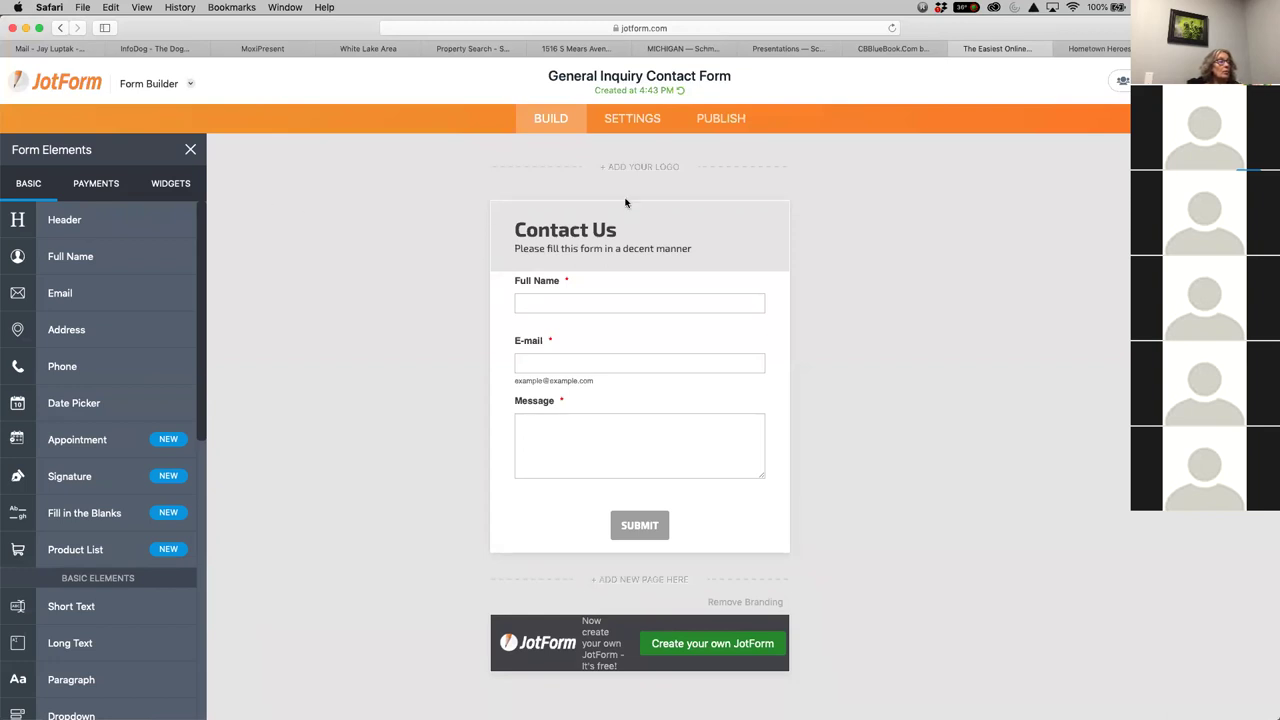
{"action": "left_click", "coordinate": [192, 149]}
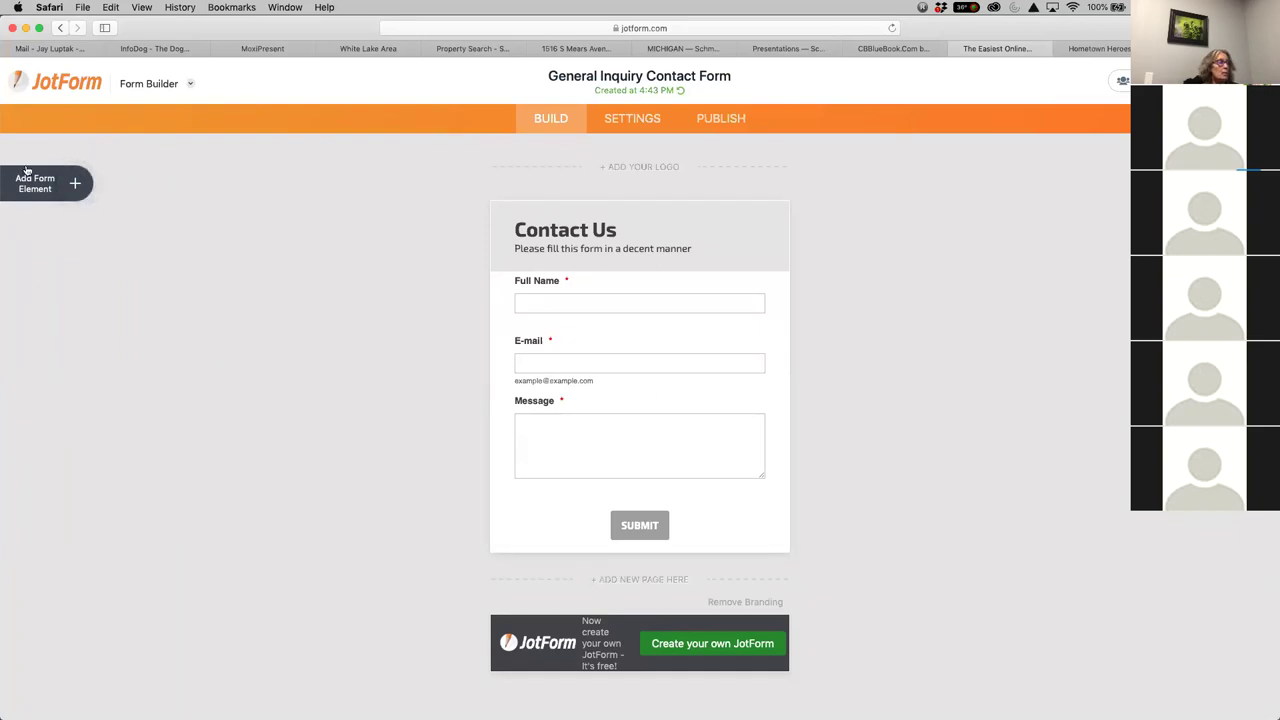
{"action": "left_click", "coordinate": [78, 186]}
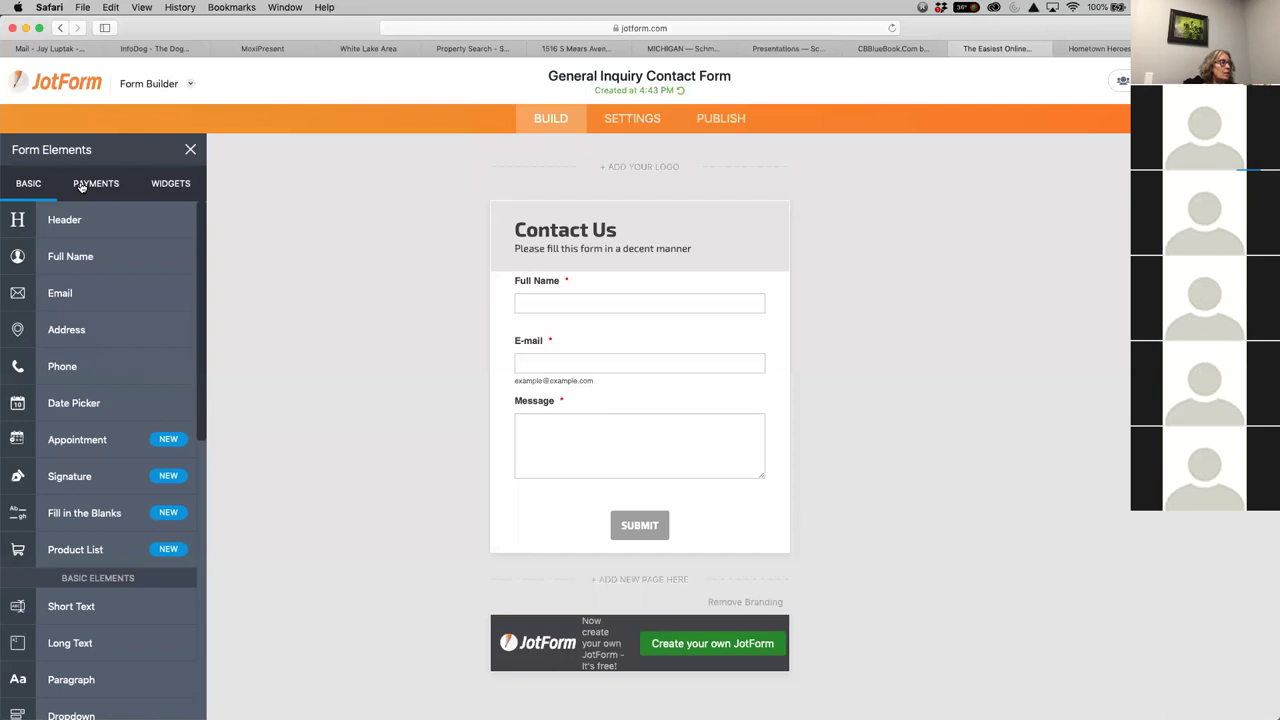
{"action": "left_click", "coordinate": [65, 368]}
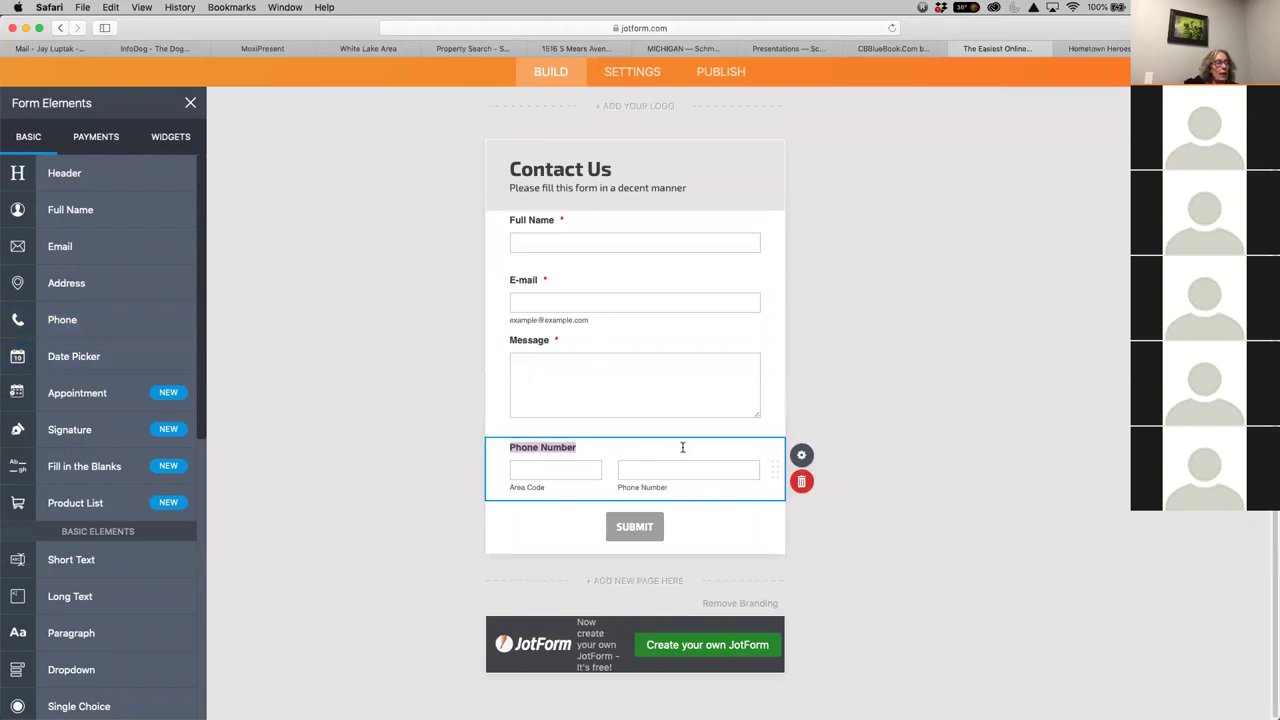
{"action": "left_click_drag", "start_coordinate": [653, 440], "coordinate": [646, 335]}
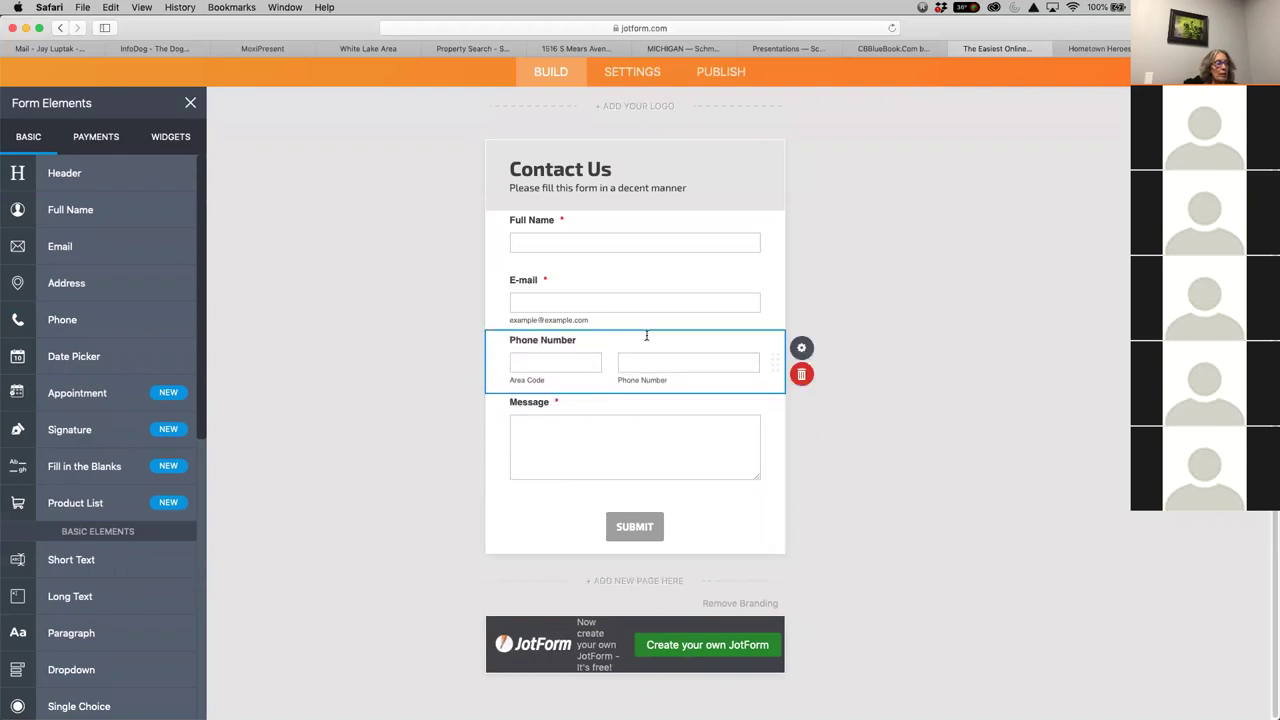
{"action": "left_click", "coordinate": [566, 170]}
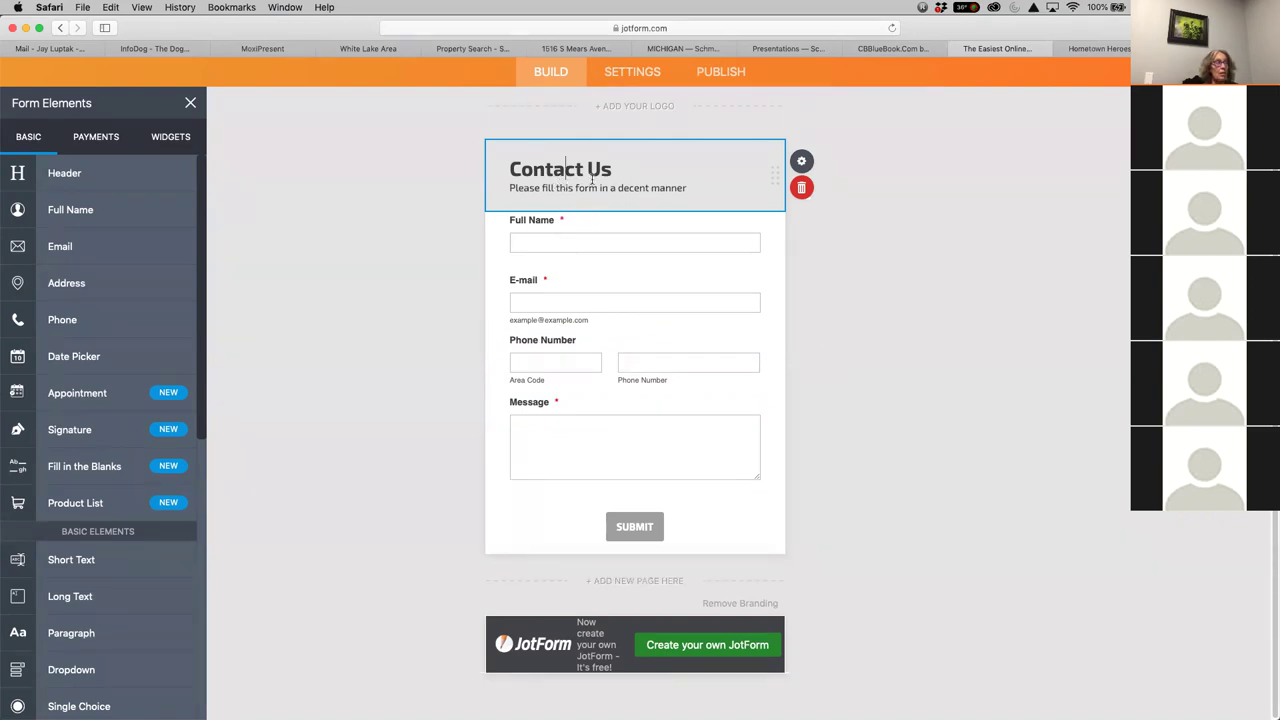
{"action": "left_click", "coordinate": [1035, 269]}
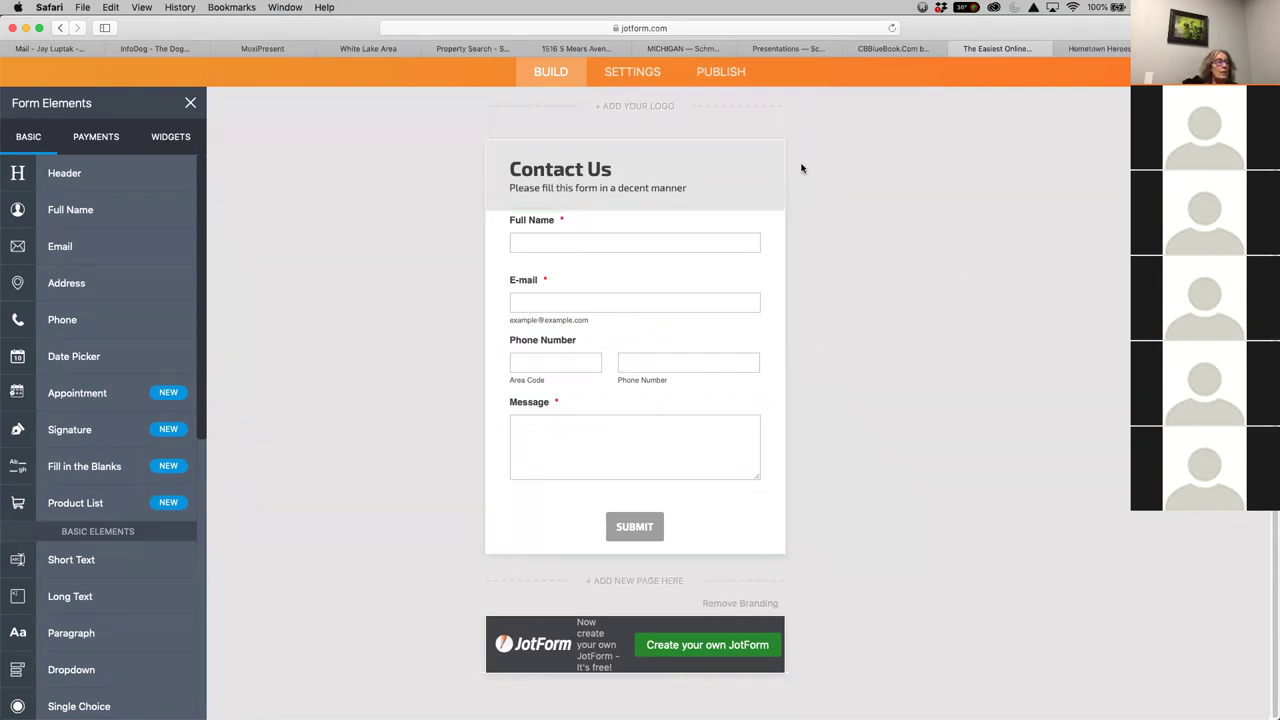
Upload the Woodland-Schmidt logo file above the Contact Us form and centre it
{"action": "left_click", "coordinate": [640, 106]}
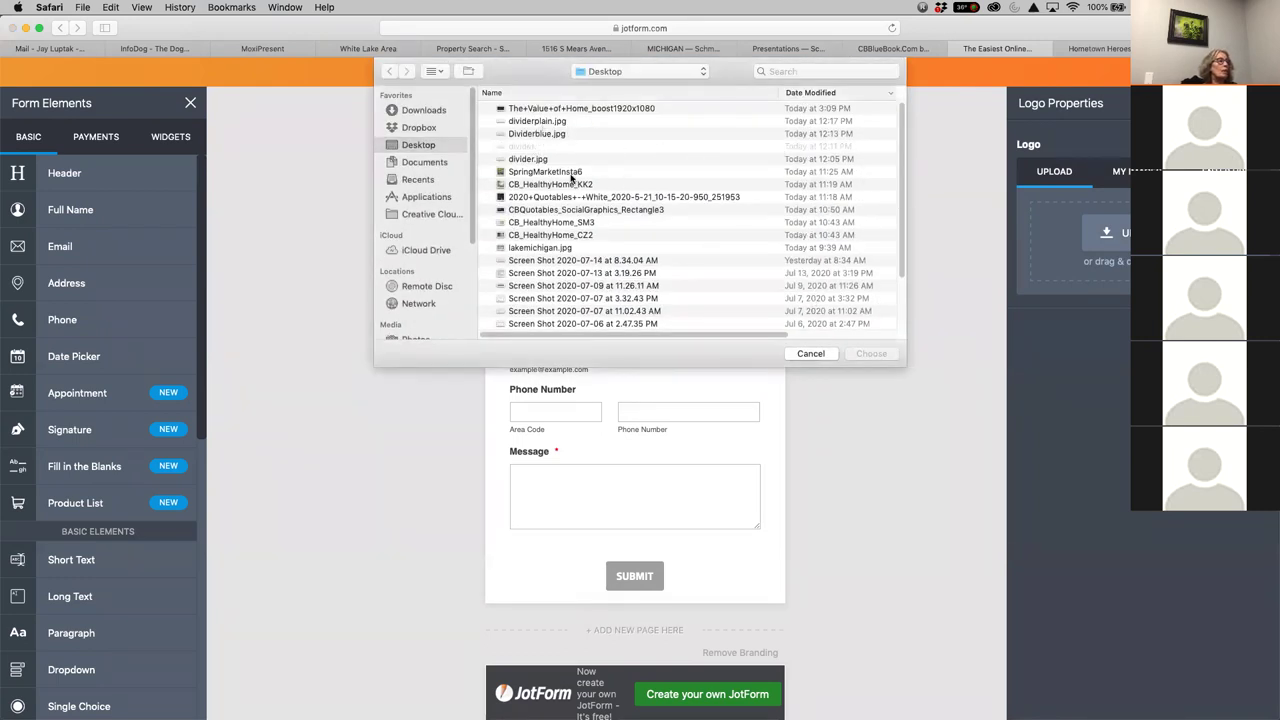
{"action": "left_click", "coordinate": [822, 68]}
{"action": "type", "text": "logo"}
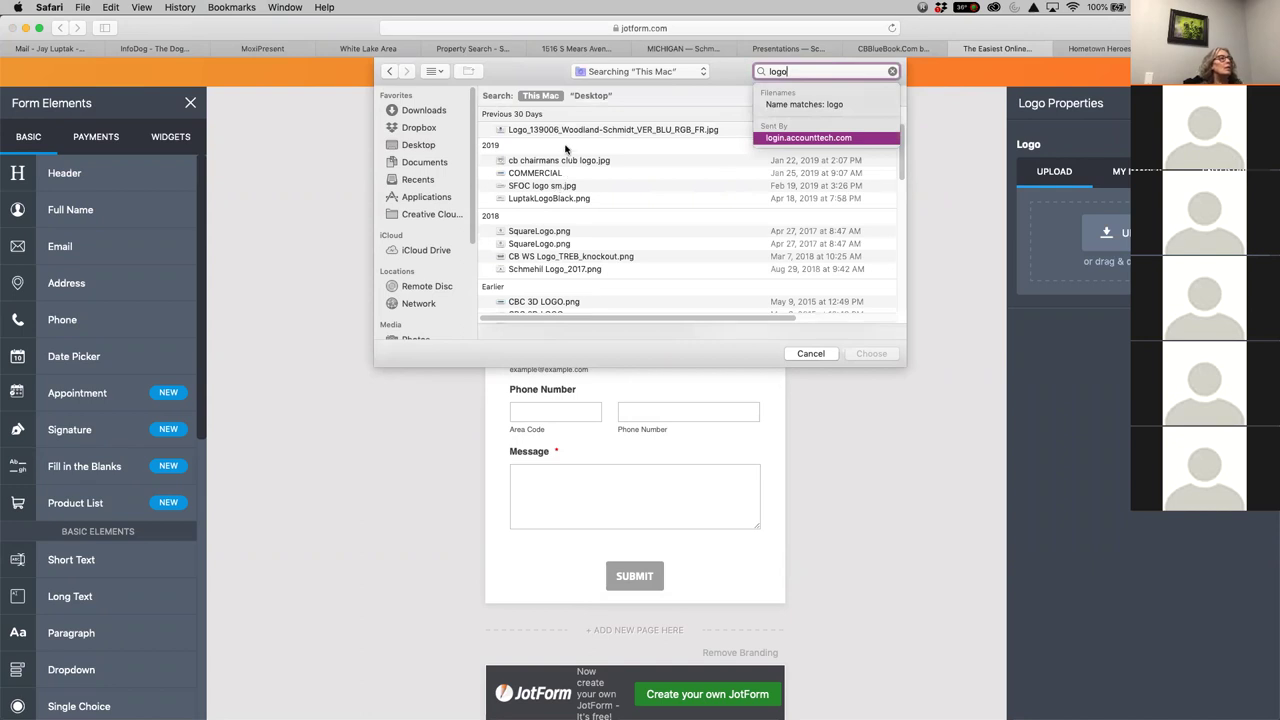
{"action": "left_click", "coordinate": [659, 130]}
{"action": "left_click", "coordinate": [872, 354]}
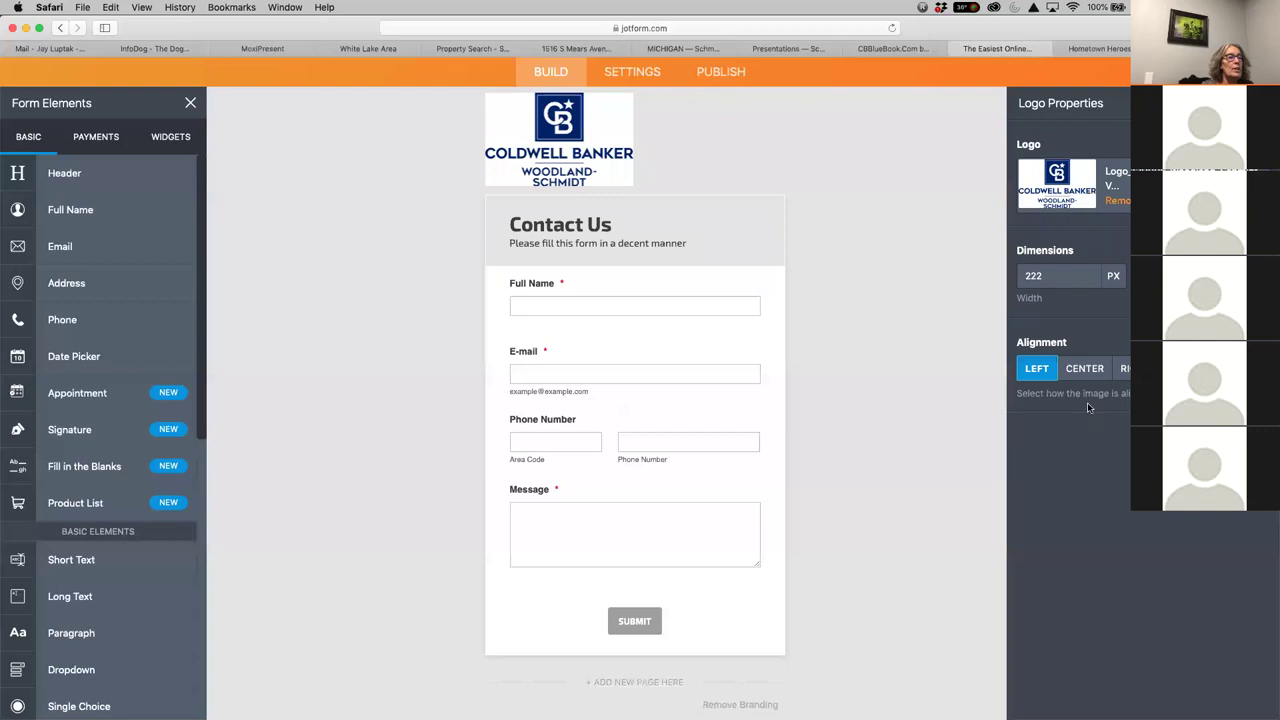
{"action": "left_click", "coordinate": [1084, 370]}
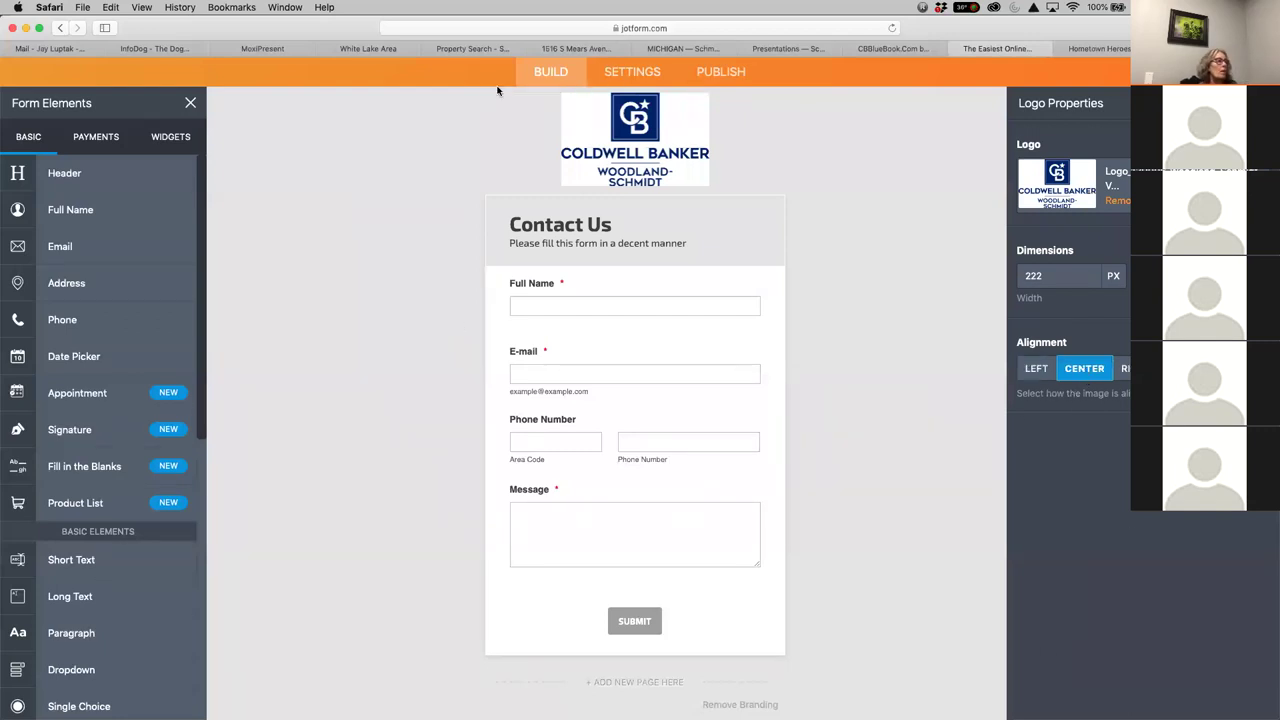
{"action": "key", "text": "Escape"}
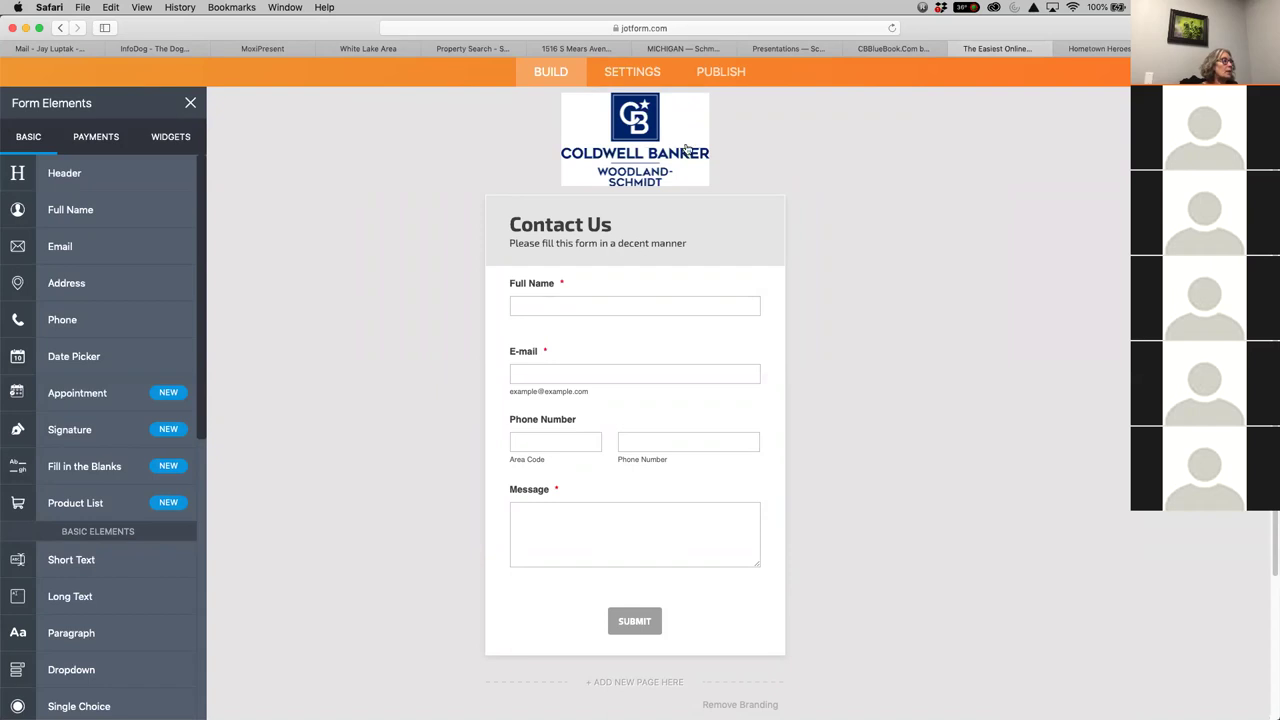
Copy the General Inquiry Contact Form's embed script from Publish > Embed
{"action": "left_click", "coordinate": [622, 73]}
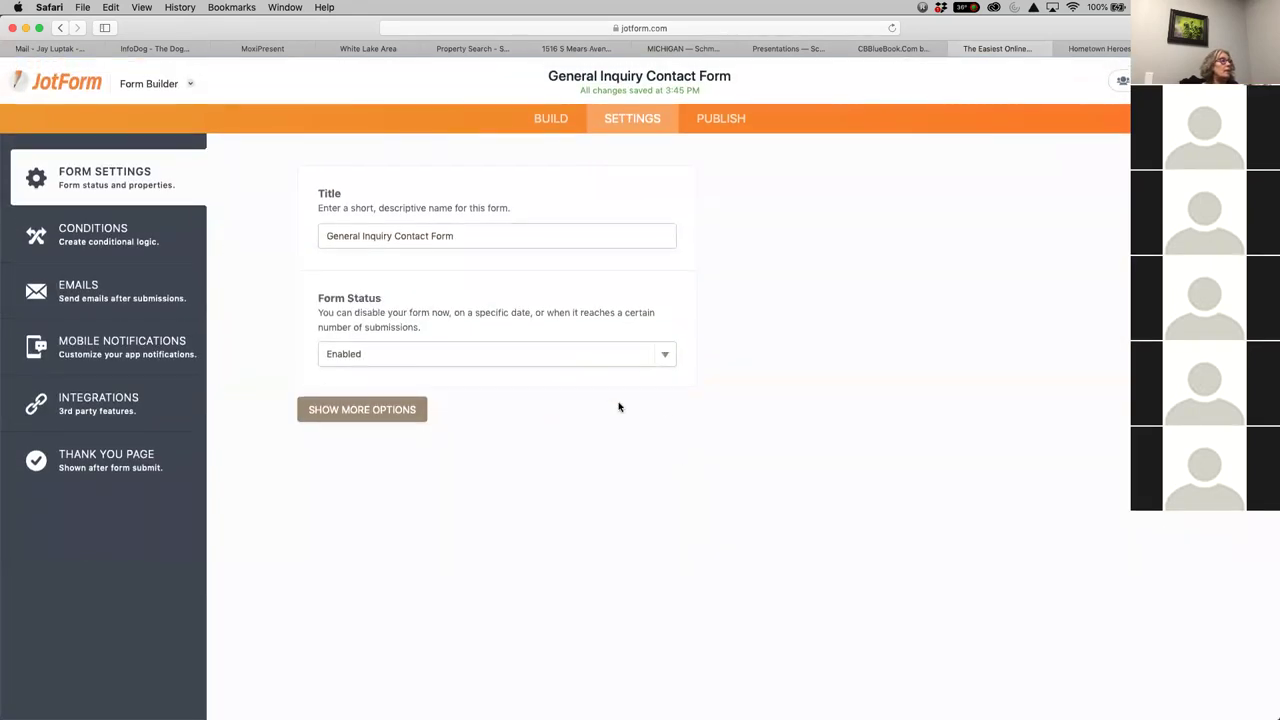
{"action": "left_click", "coordinate": [720, 118]}
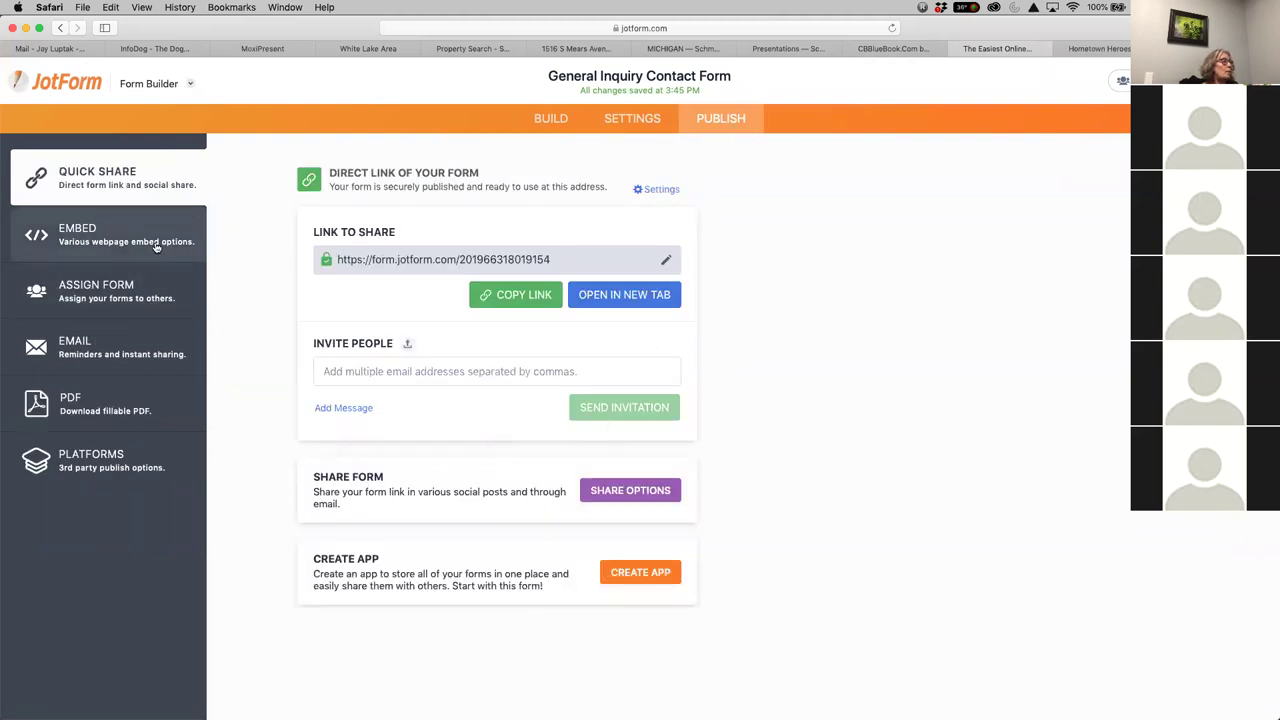
{"action": "left_click", "coordinate": [76, 240]}
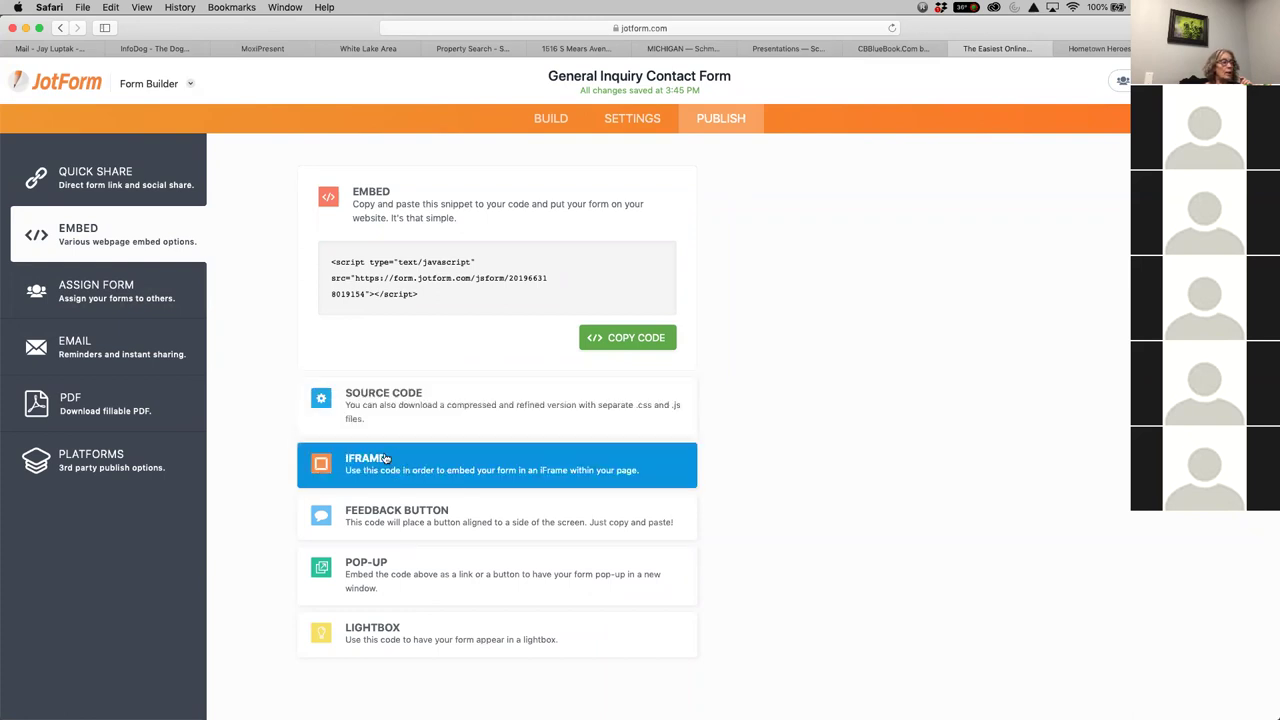
{"action": "left_click", "coordinate": [433, 298]}
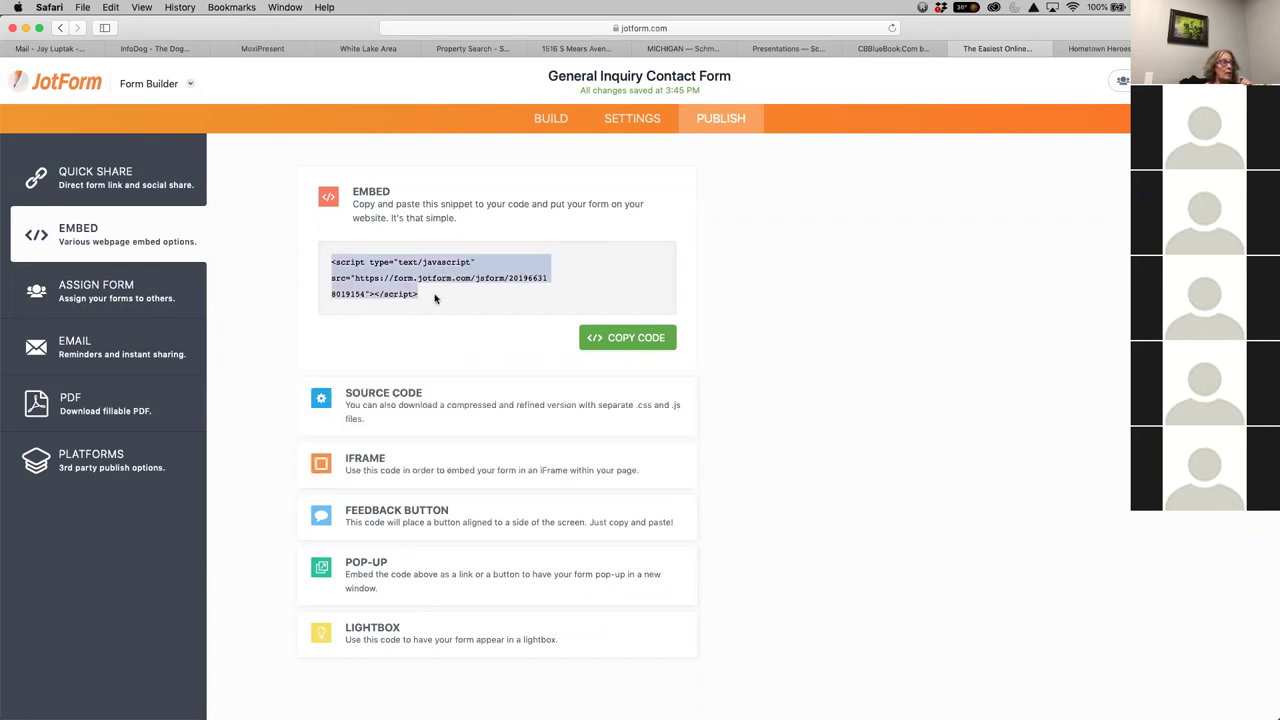
{"action": "left_click", "coordinate": [630, 338]}
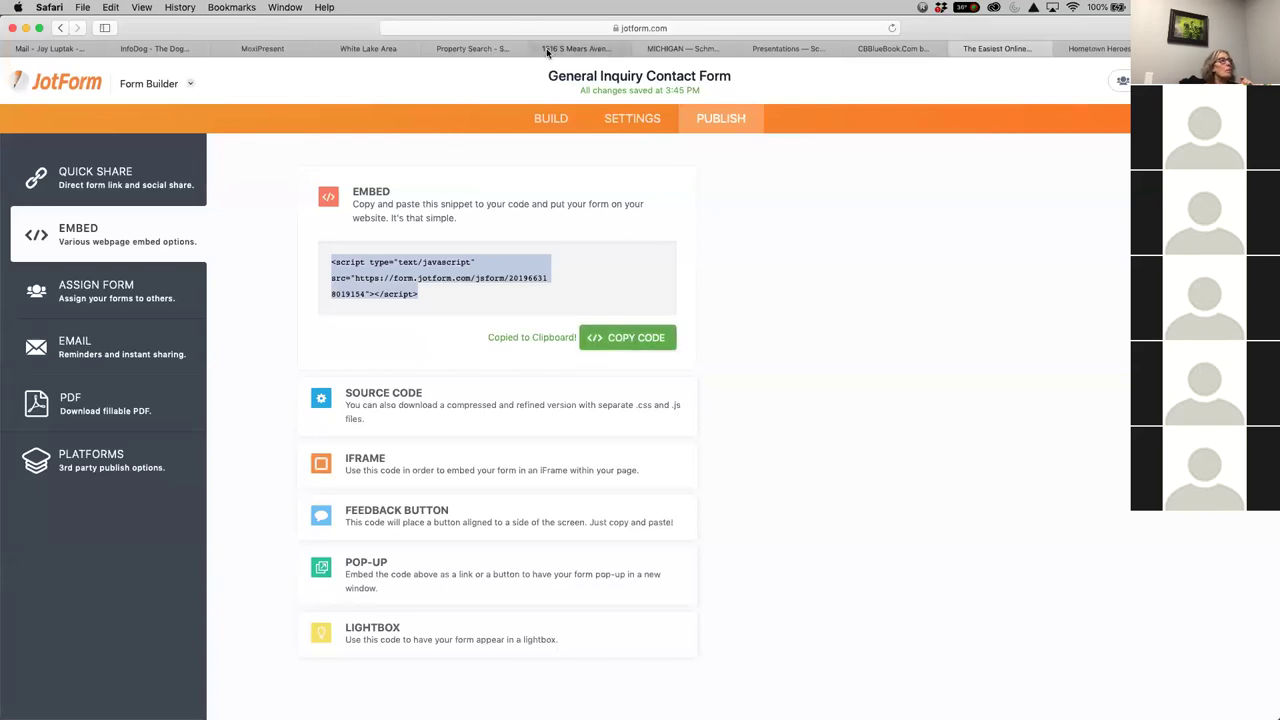
Edit the Hart Area Real Estate Newsletter, keep the bottom row, and open its middle empty block
{"action": "left_click", "coordinate": [255, 48]}
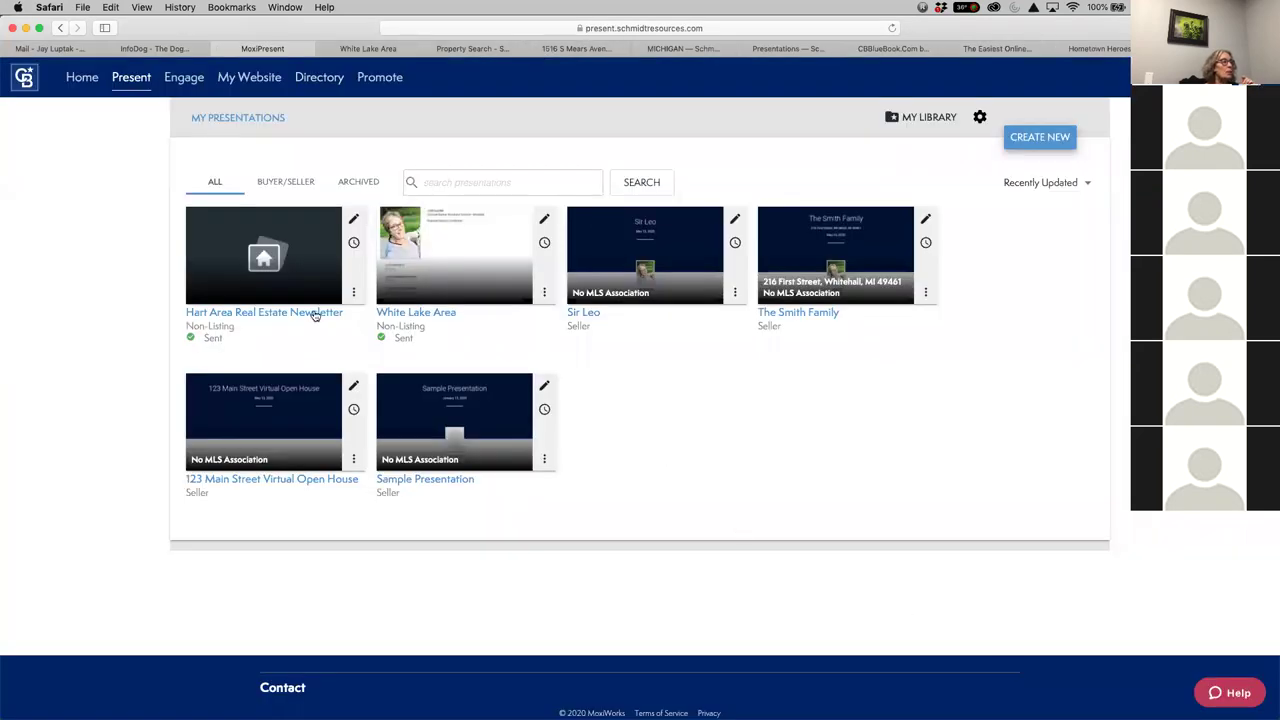
{"action": "left_click", "coordinate": [353, 218]}
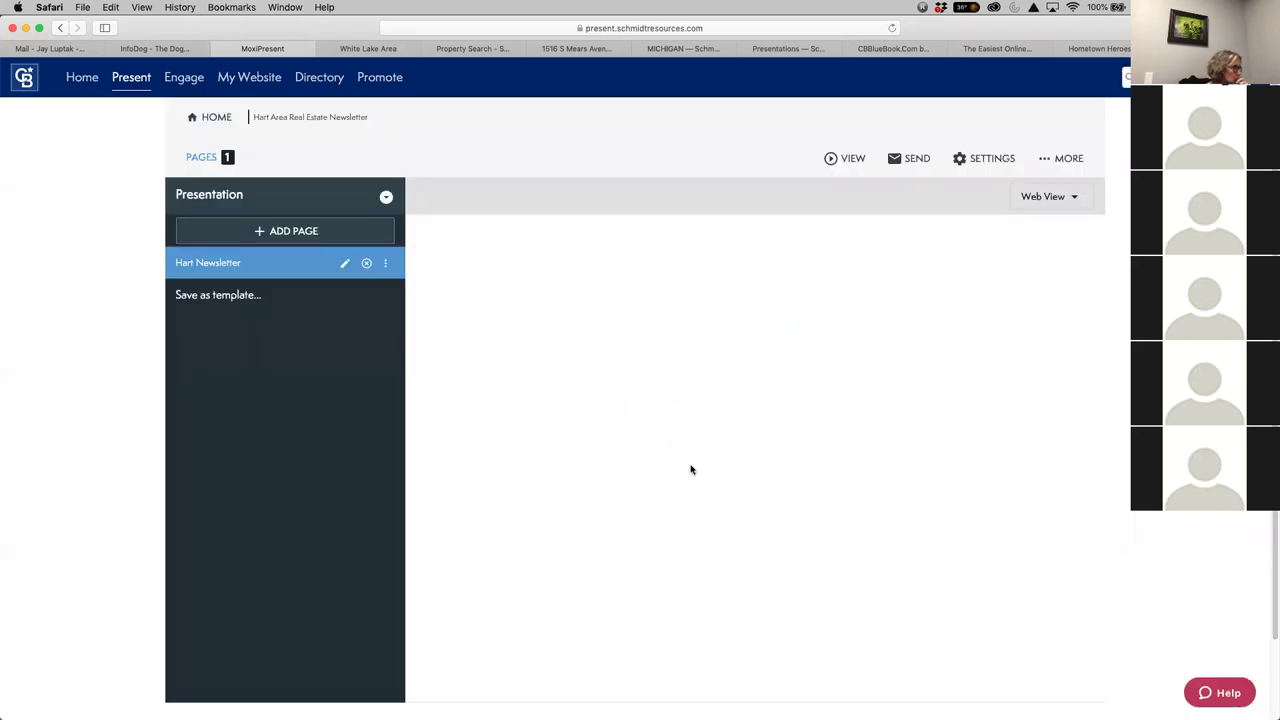
{"action": "scroll", "coordinate": [812, 562], "scroll_direction": "down", "scroll_amount": 15}
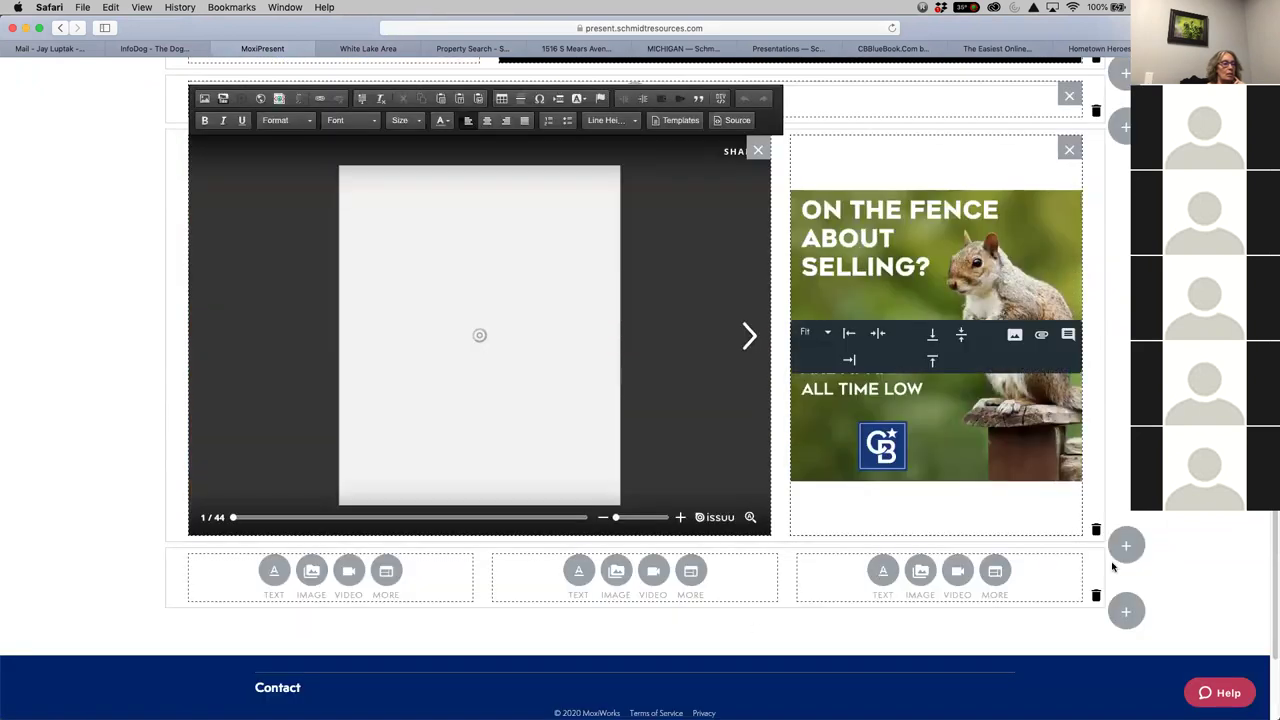
{"action": "left_click", "coordinate": [1096, 595]}
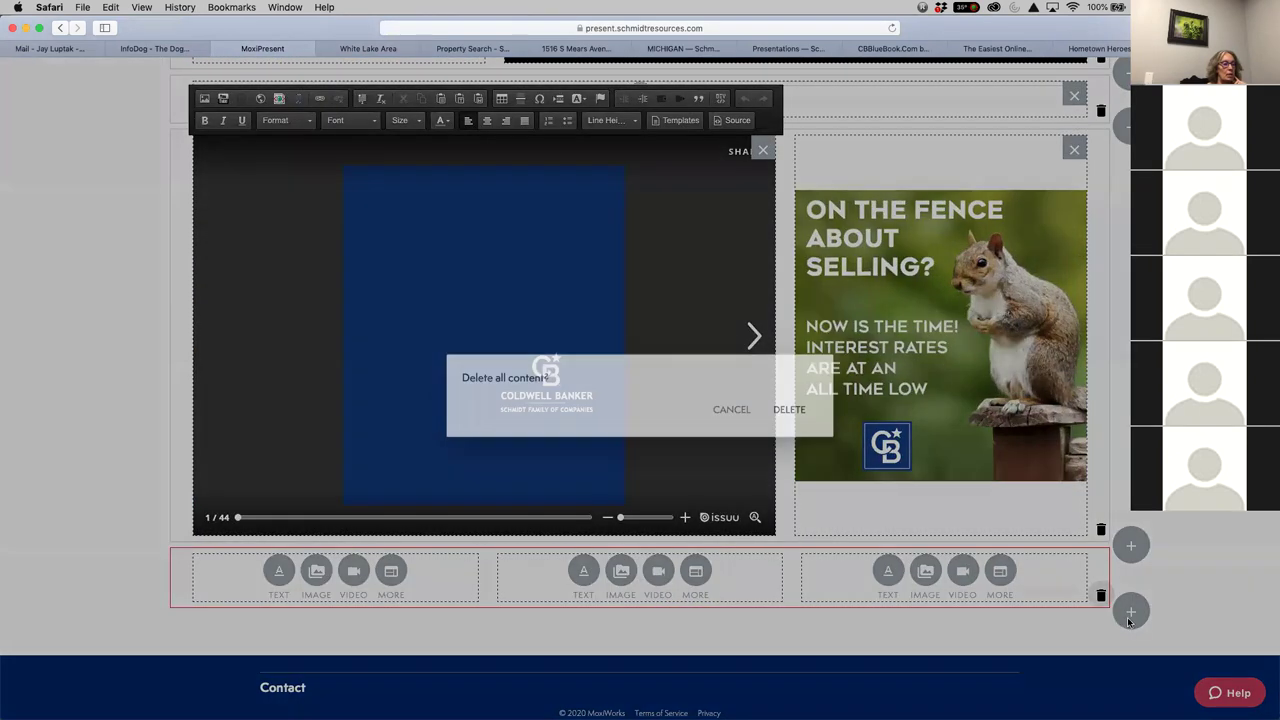
{"action": "left_click", "coordinate": [731, 404]}
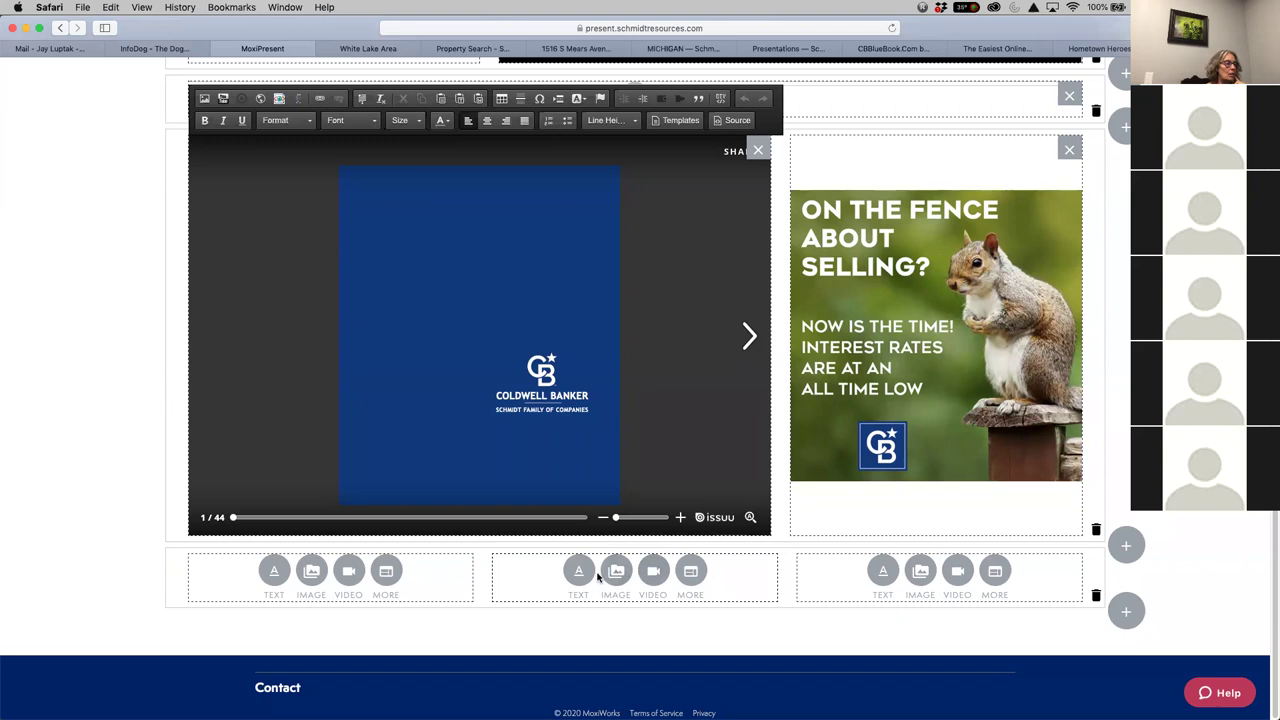
{"action": "left_click", "coordinate": [695, 571]}
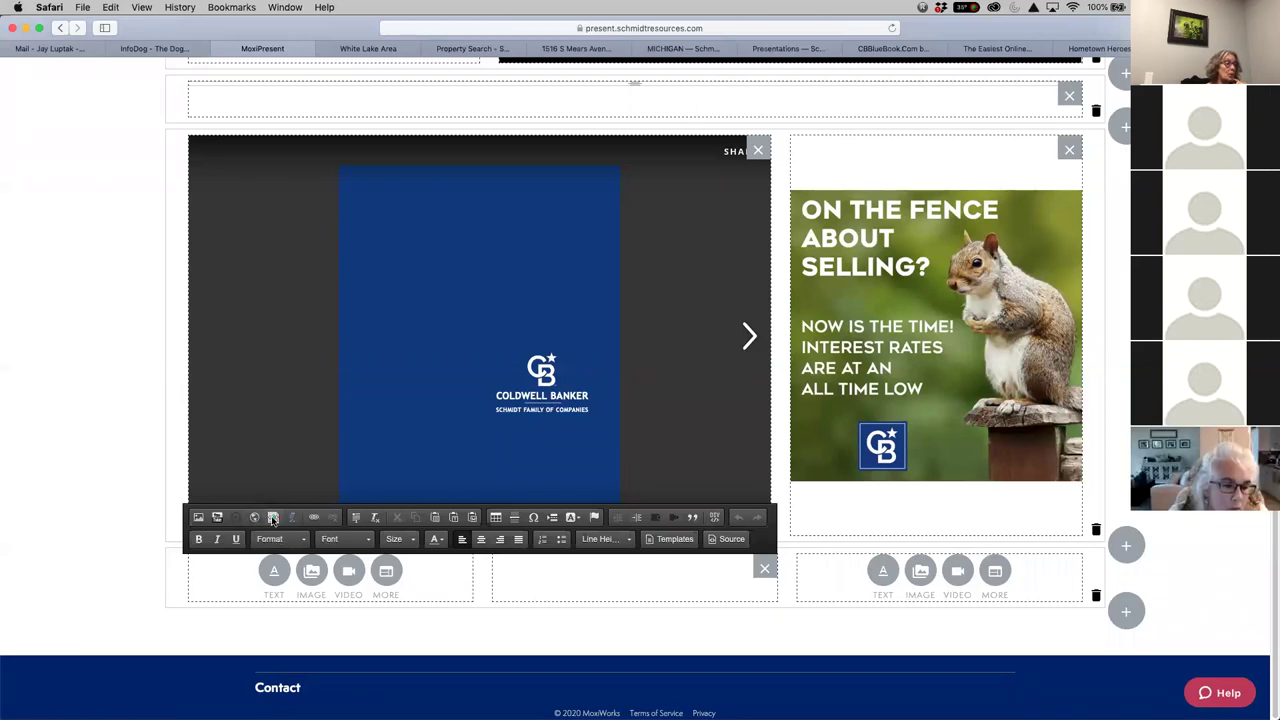
Paste the JotForm embed script into the Embed Media box and insert it
{"action": "left_click", "coordinate": [272, 518]}
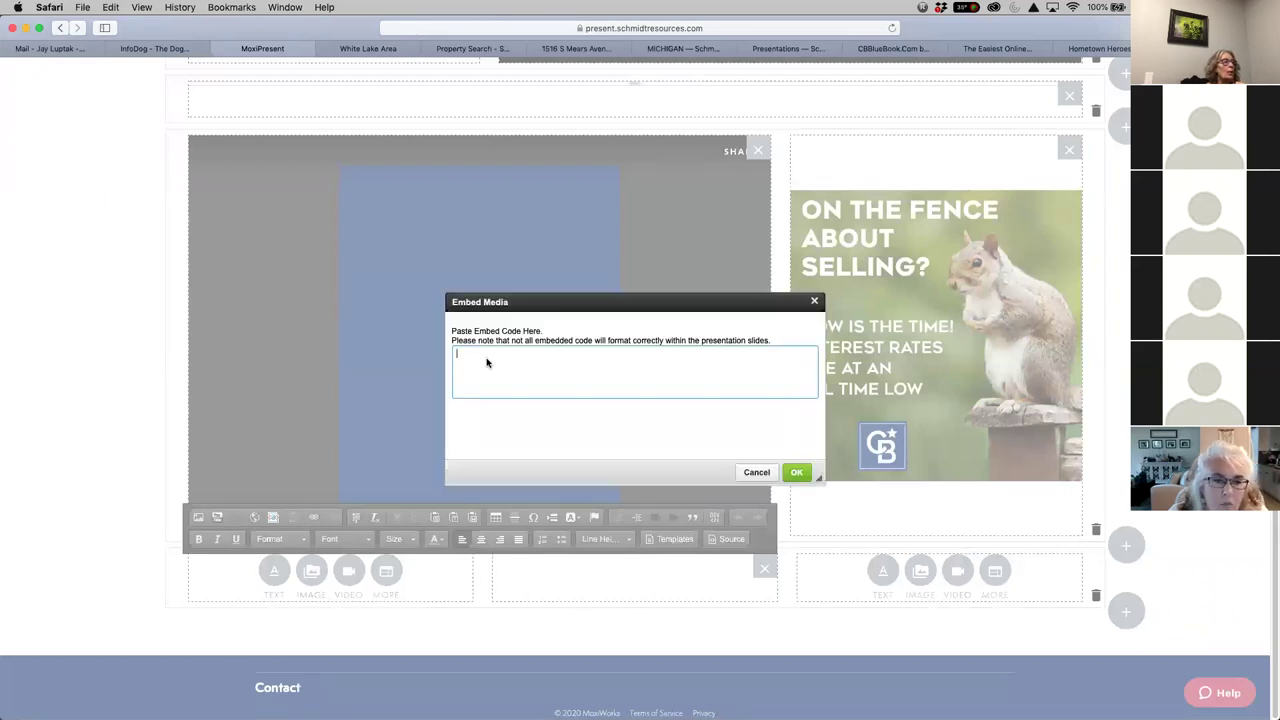
{"action": "right_click", "coordinate": [487, 358]}
{"action": "left_click", "coordinate": [513, 391]}
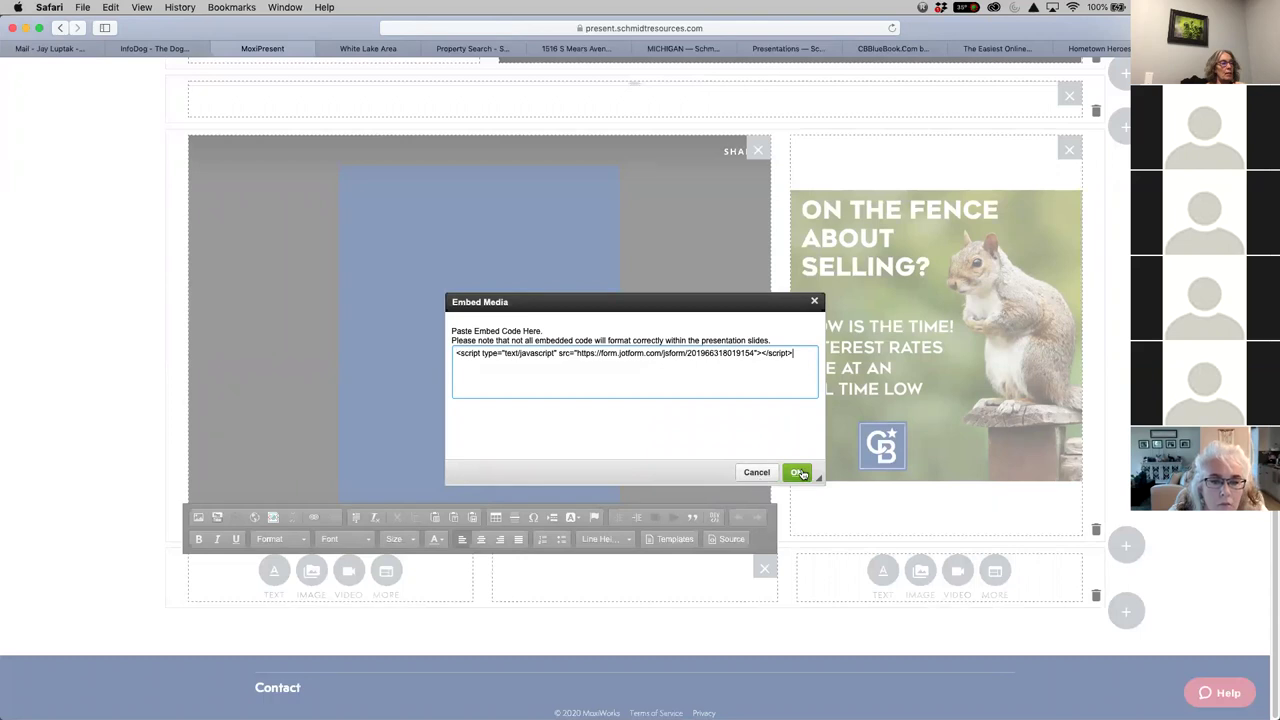
{"action": "left_click", "coordinate": [796, 472]}
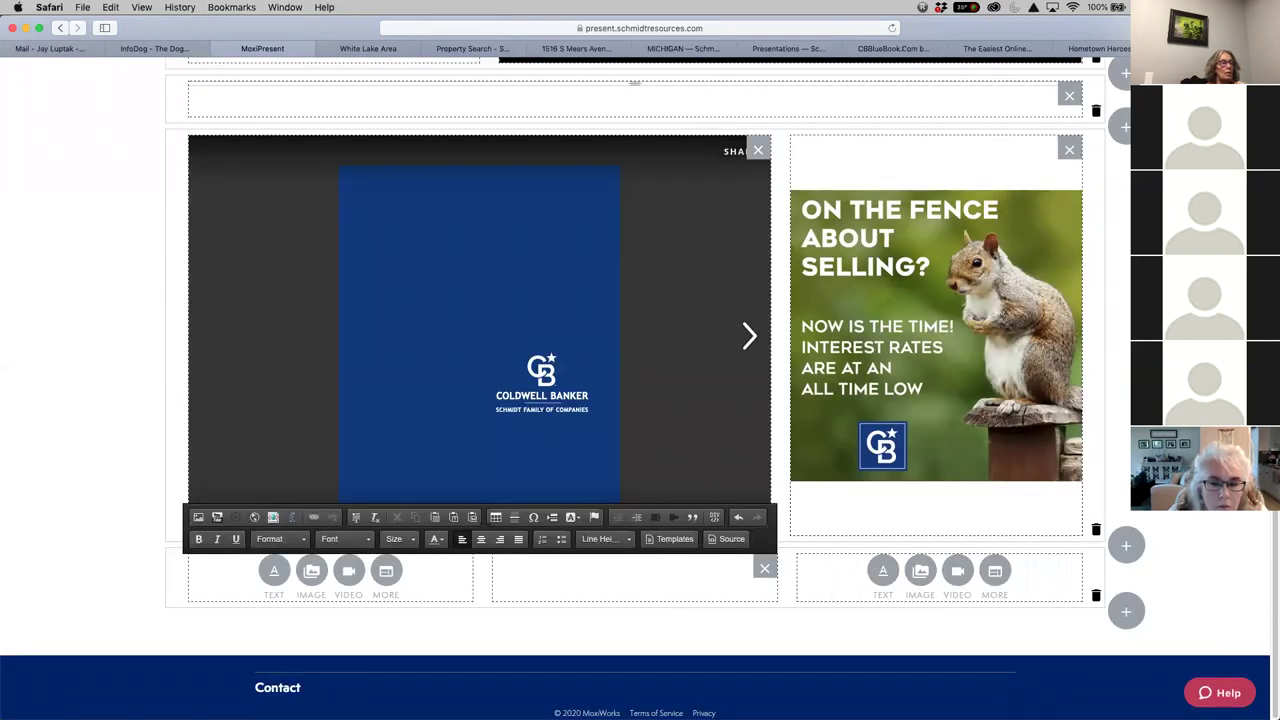
{"action": "scroll", "coordinate": [635, 400], "scroll_direction": "up", "scroll_amount": 15}
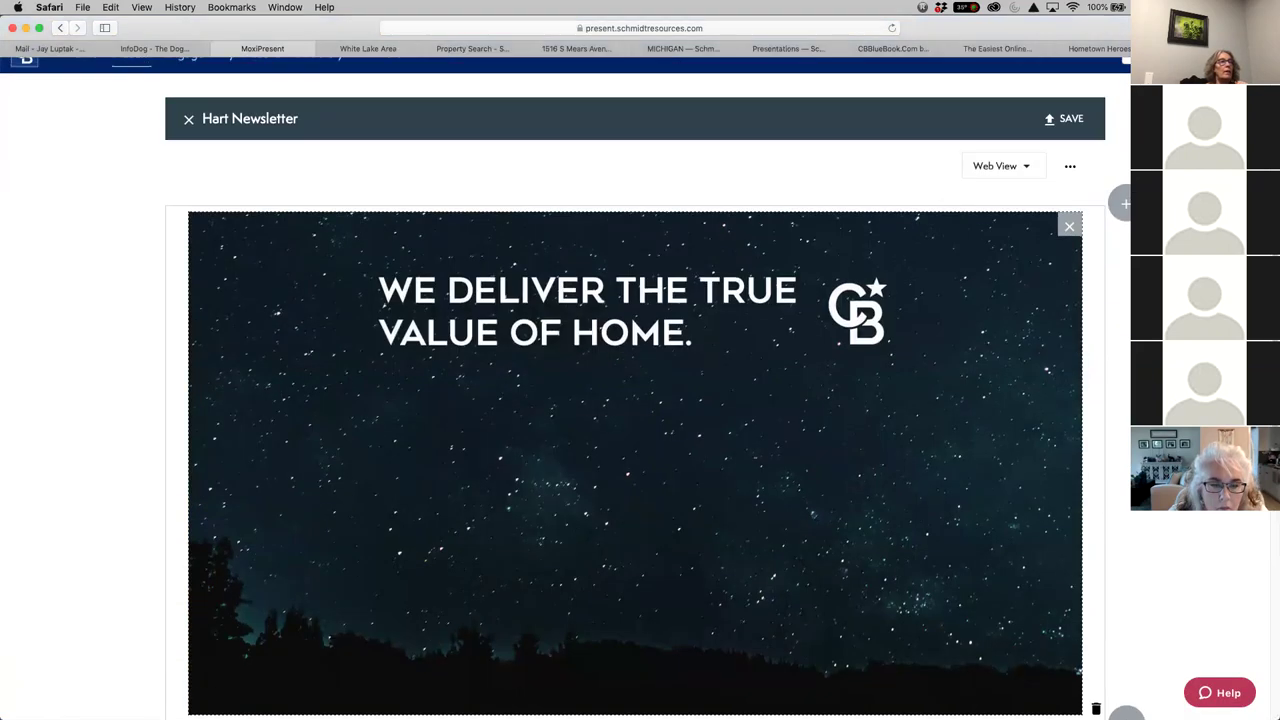
Save the Hart Newsletter, check the Contact Us form in View > Web, then close the preview
{"action": "left_click", "coordinate": [1062, 119]}
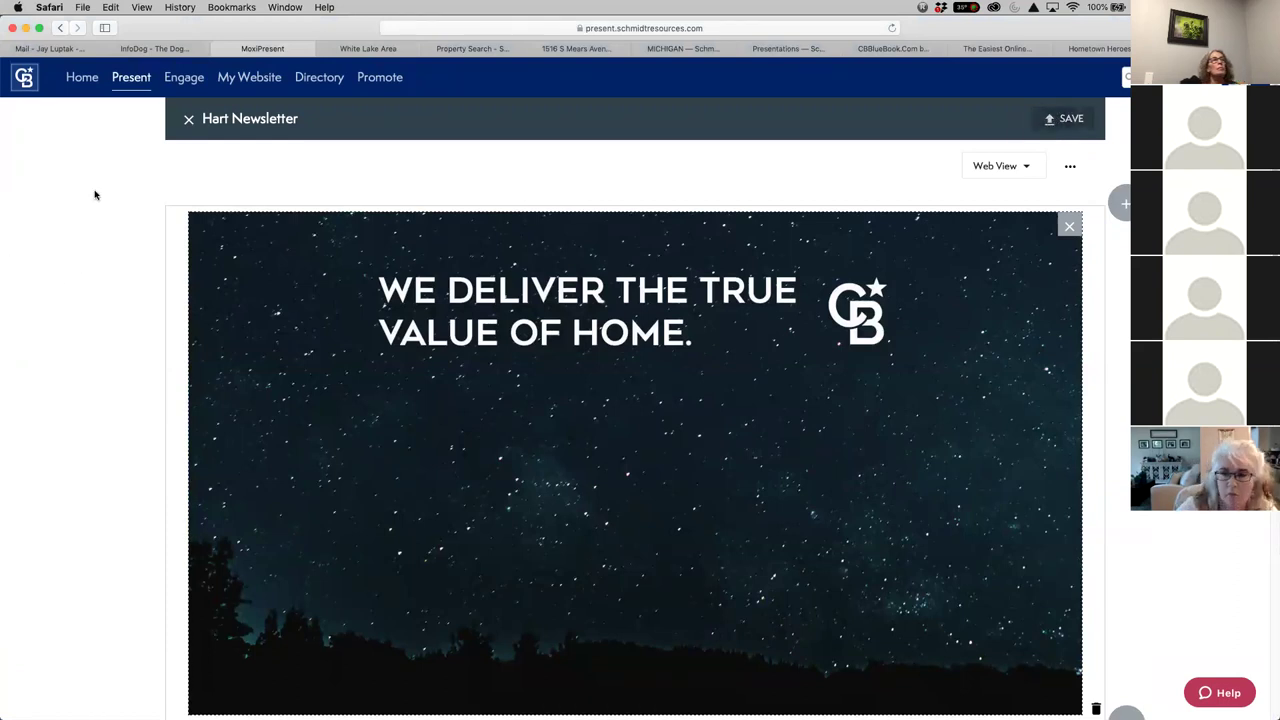
{"action": "scroll", "coordinate": [130, 230], "scroll_direction": "down", "scroll_amount": 15}
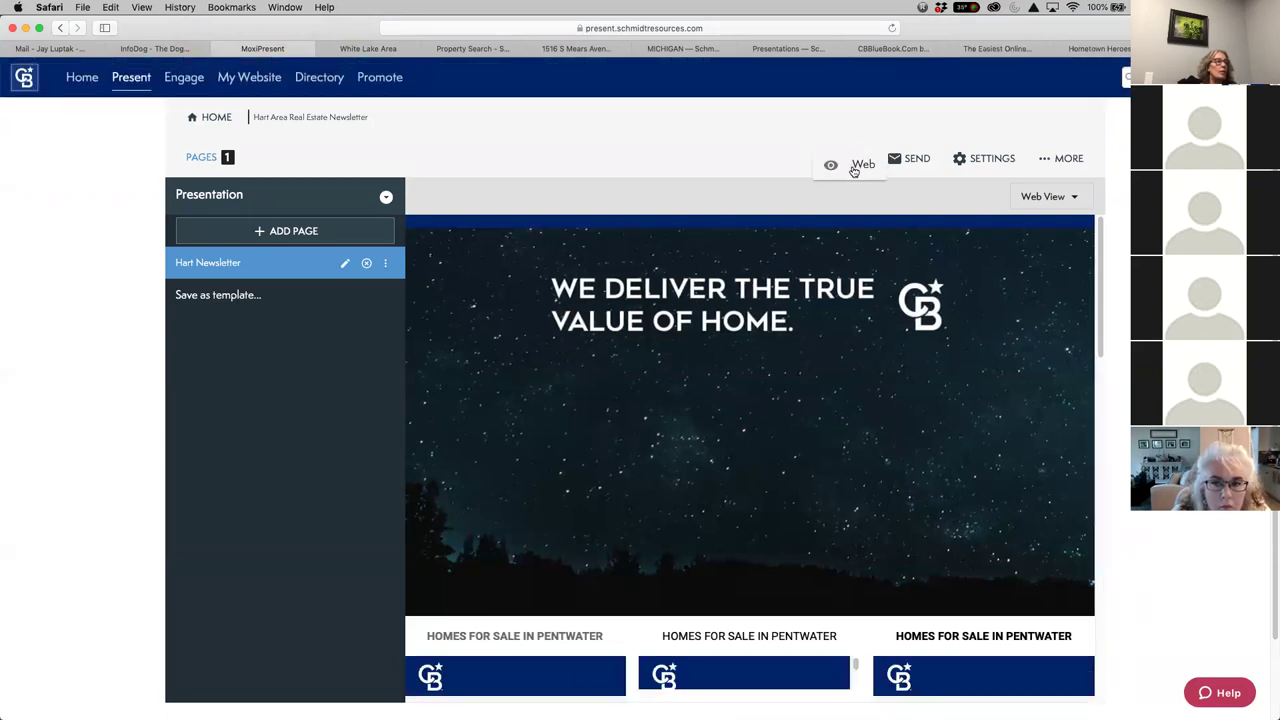
{"action": "left_click", "coordinate": [851, 166]}
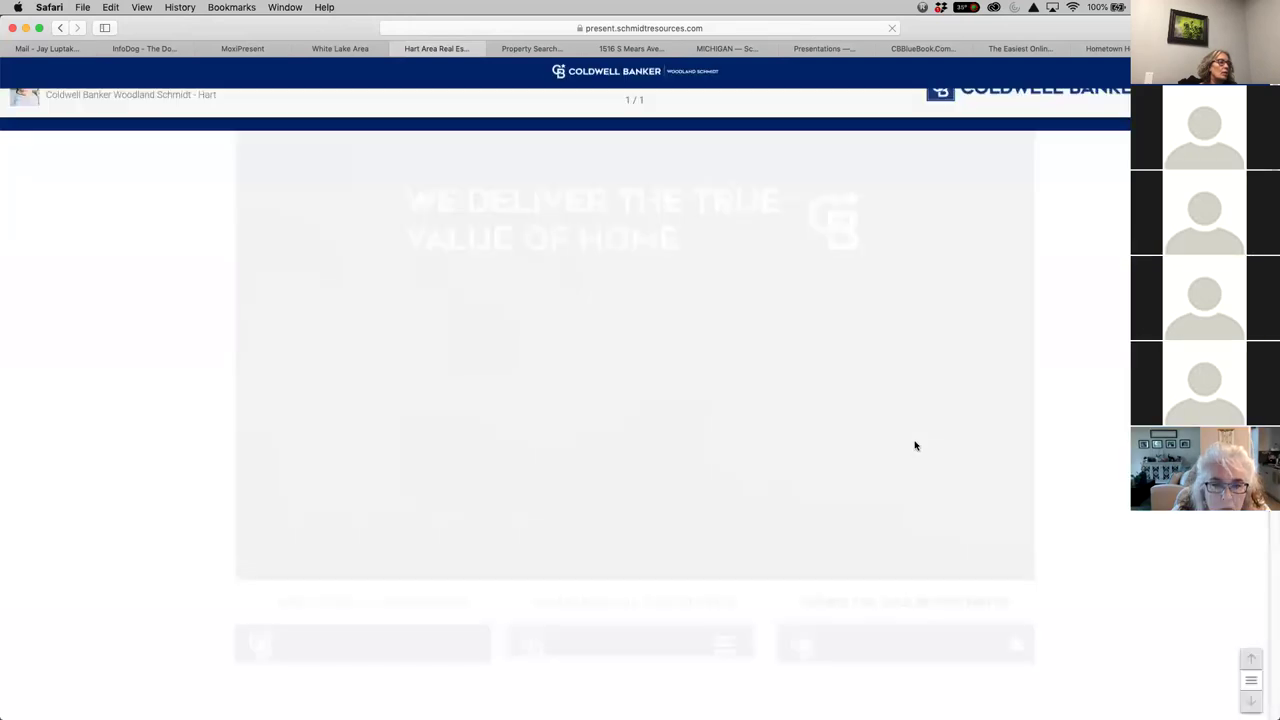
{"action": "scroll", "coordinate": [1071, 586], "scroll_direction": "down", "scroll_amount": 20}
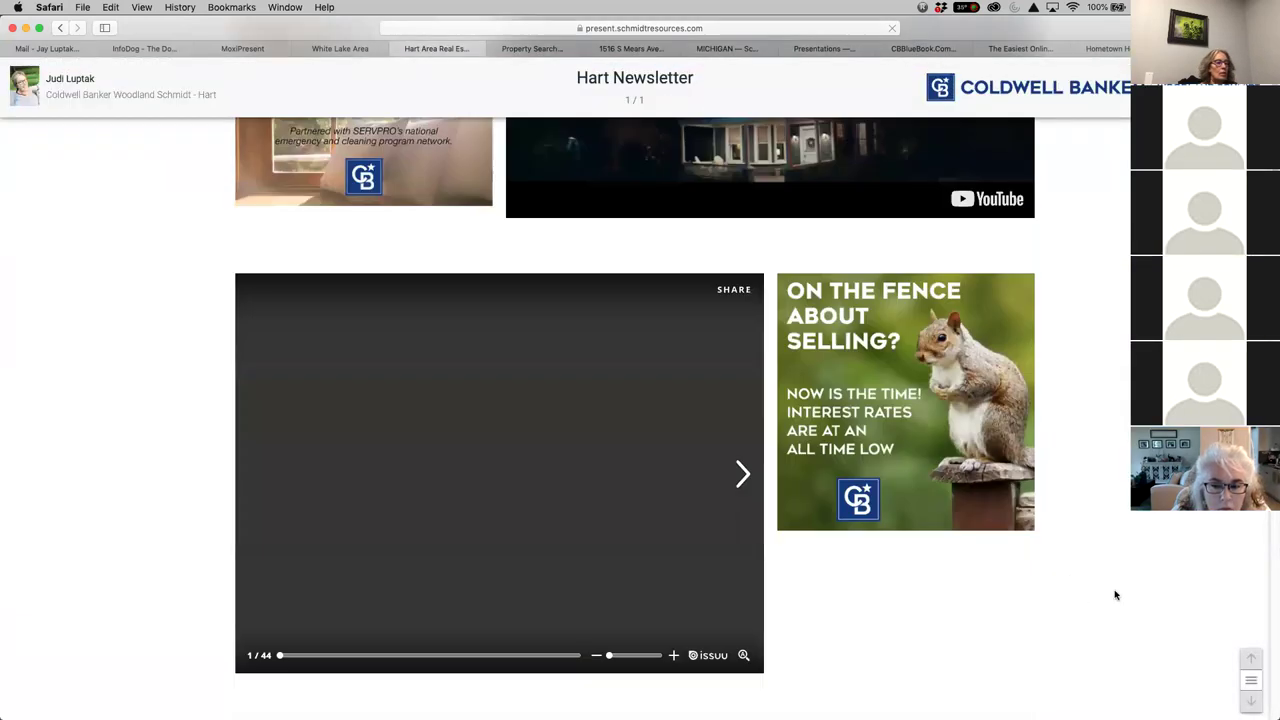
{"action": "scroll", "coordinate": [998, 505], "scroll_direction": "up", "scroll_amount": 10}
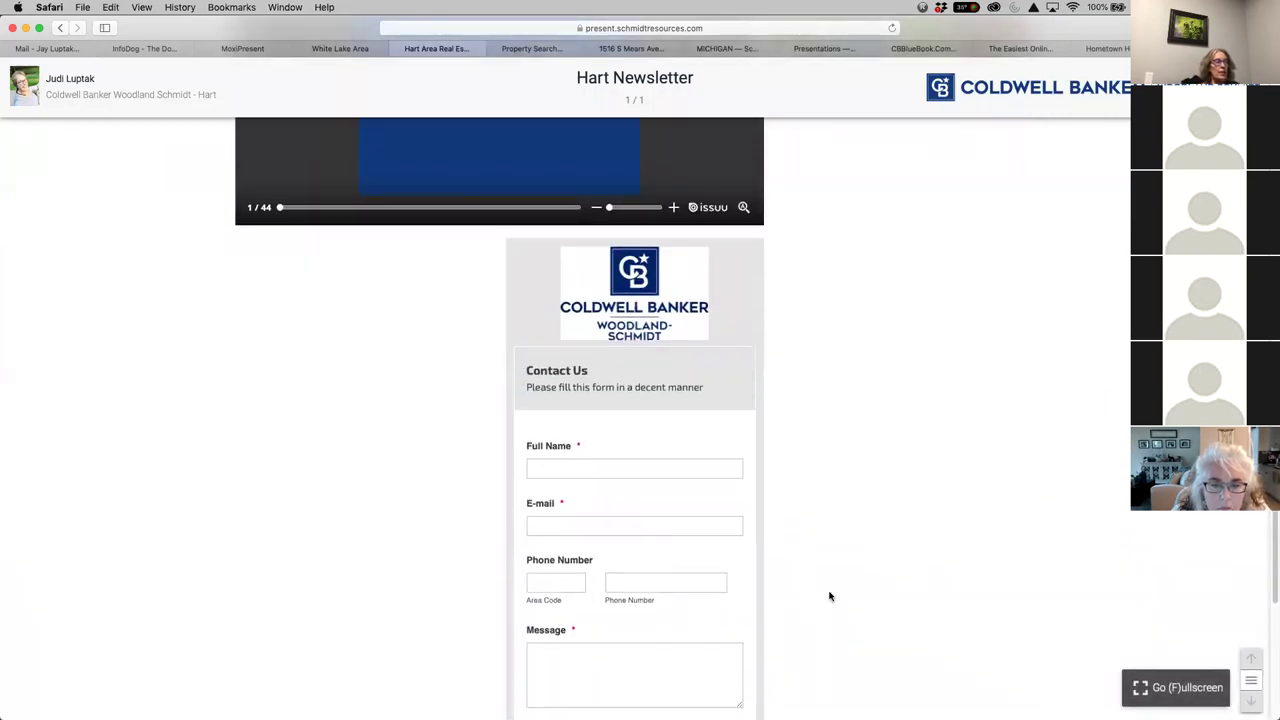
{"action": "scroll", "coordinate": [829, 596], "scroll_direction": "down", "scroll_amount": 5}
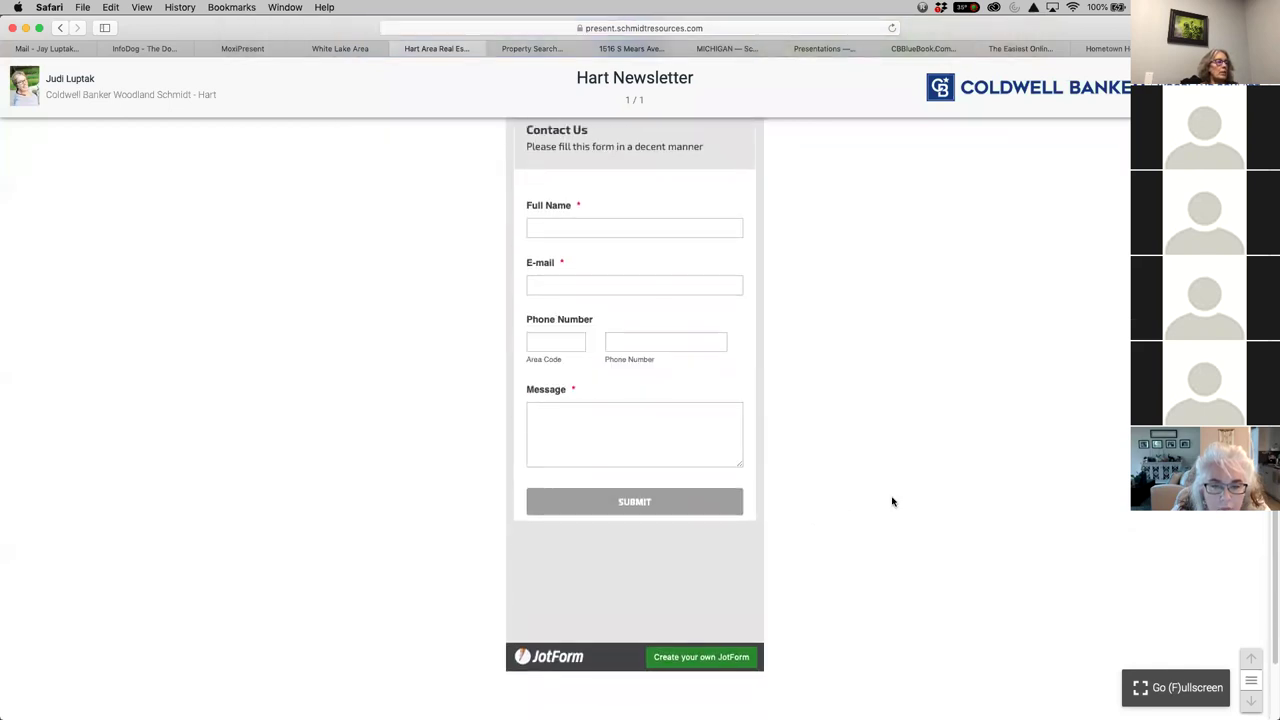
{"action": "scroll", "coordinate": [790, 436], "scroll_direction": "up", "scroll_amount": 6}
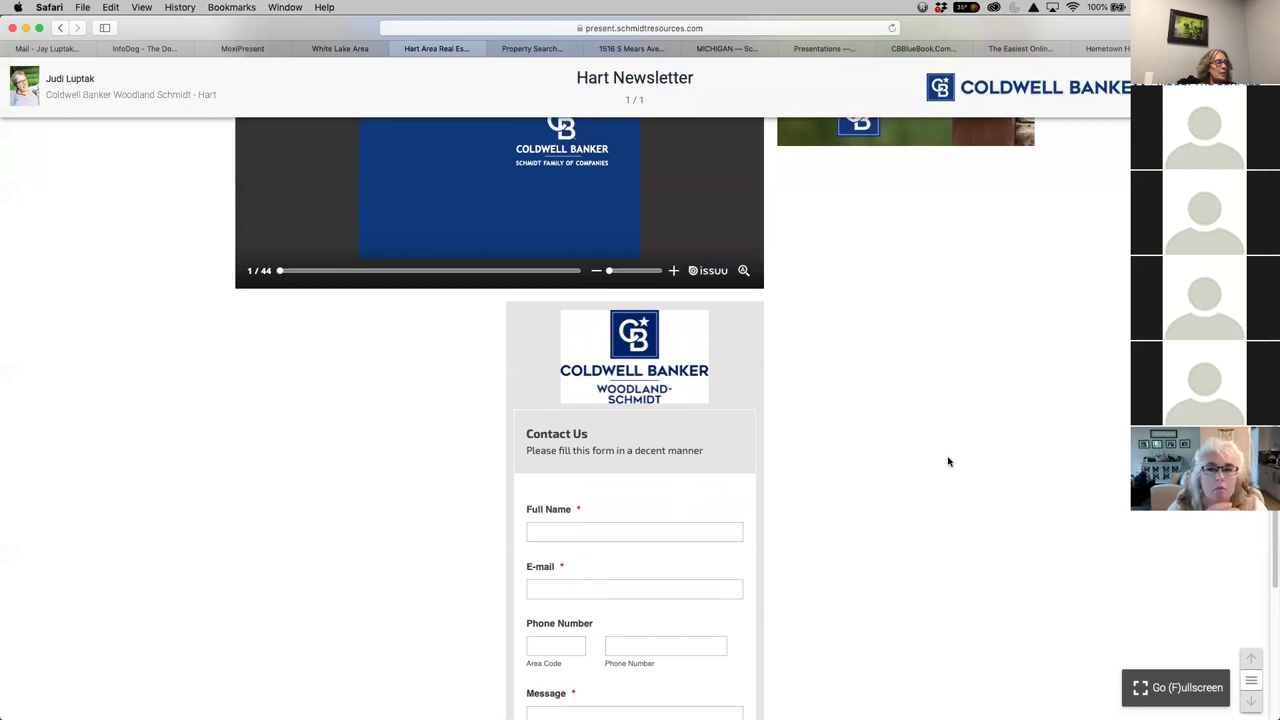
{"action": "scroll", "coordinate": [1123, 392], "scroll_direction": "up", "scroll_amount": 10}
{"action": "scroll", "coordinate": [1123, 392], "scroll_direction": "up", "scroll_amount": 4}
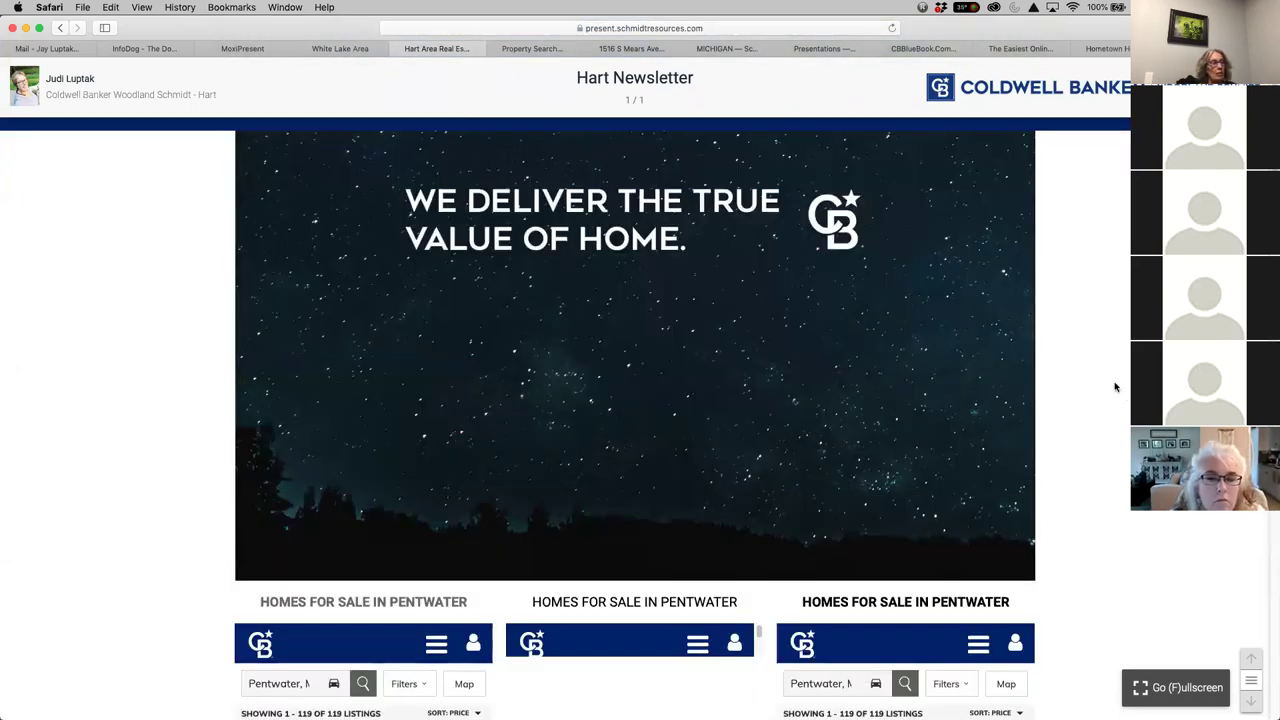
{"action": "left_click", "coordinate": [398, 48]}
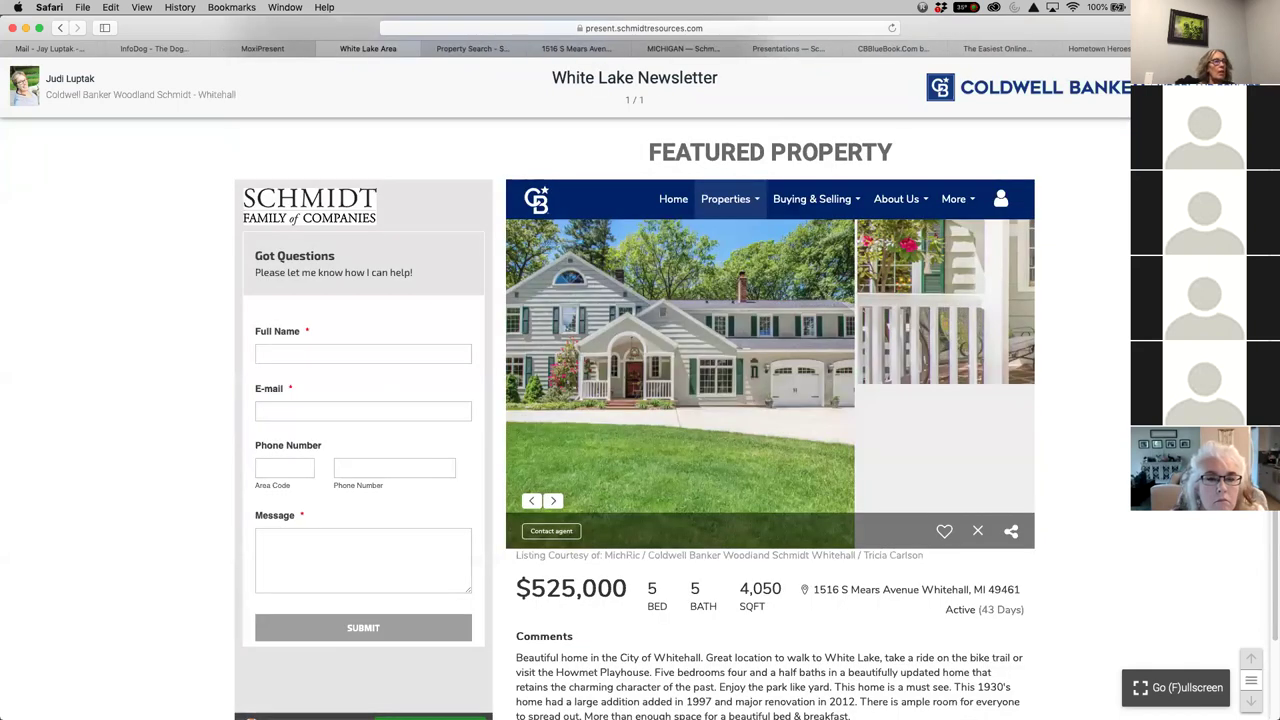
Switch back to the MoxiPresent tab
{"action": "left_click", "coordinate": [265, 49]}
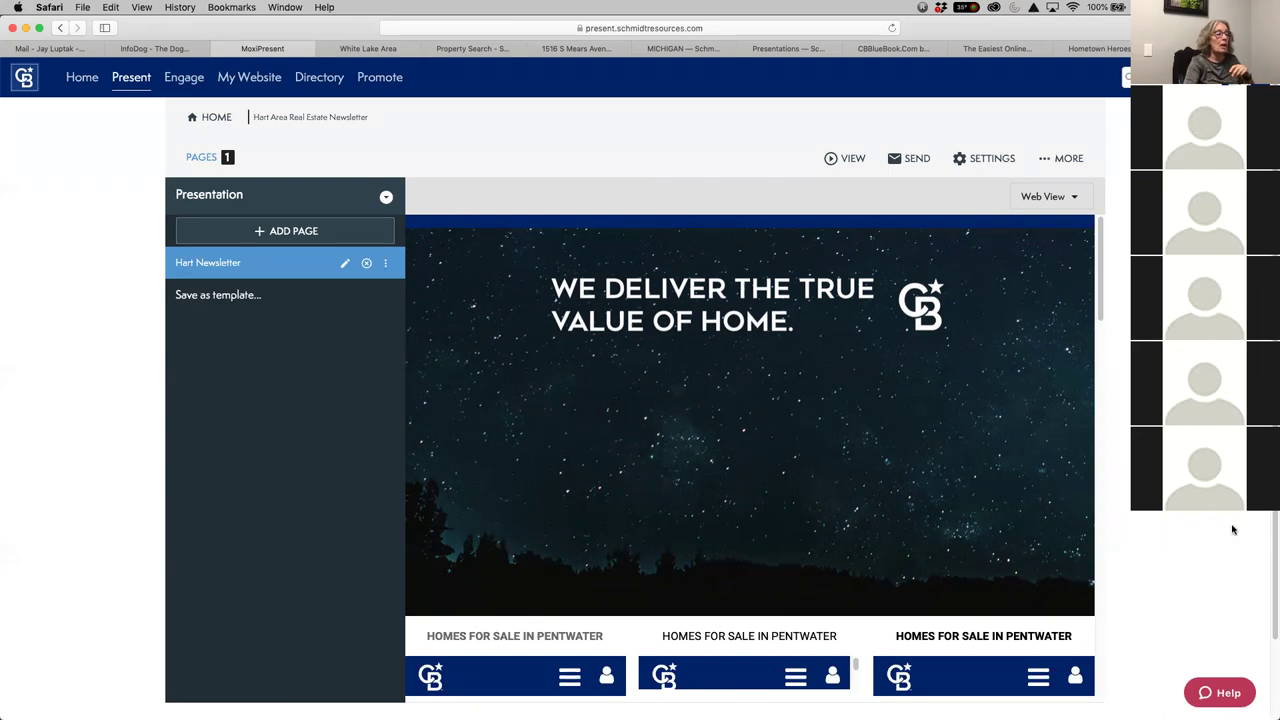
Reopen the Hart Newsletter editor at the empty block below the Pentwater listings, leaving text colour unchanged
{"action": "scroll", "coordinate": [1154, 546], "scroll_direction": "down", "scroll_amount": 2}
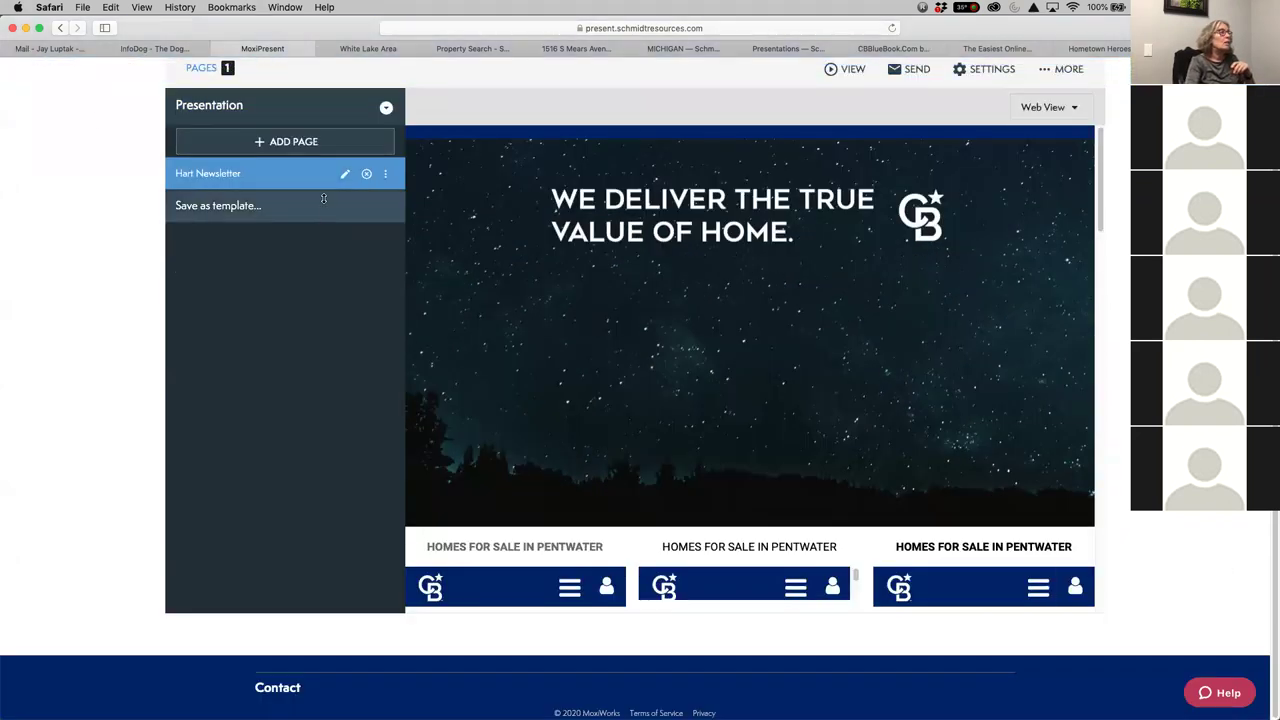
{"action": "left_click", "coordinate": [344, 174]}
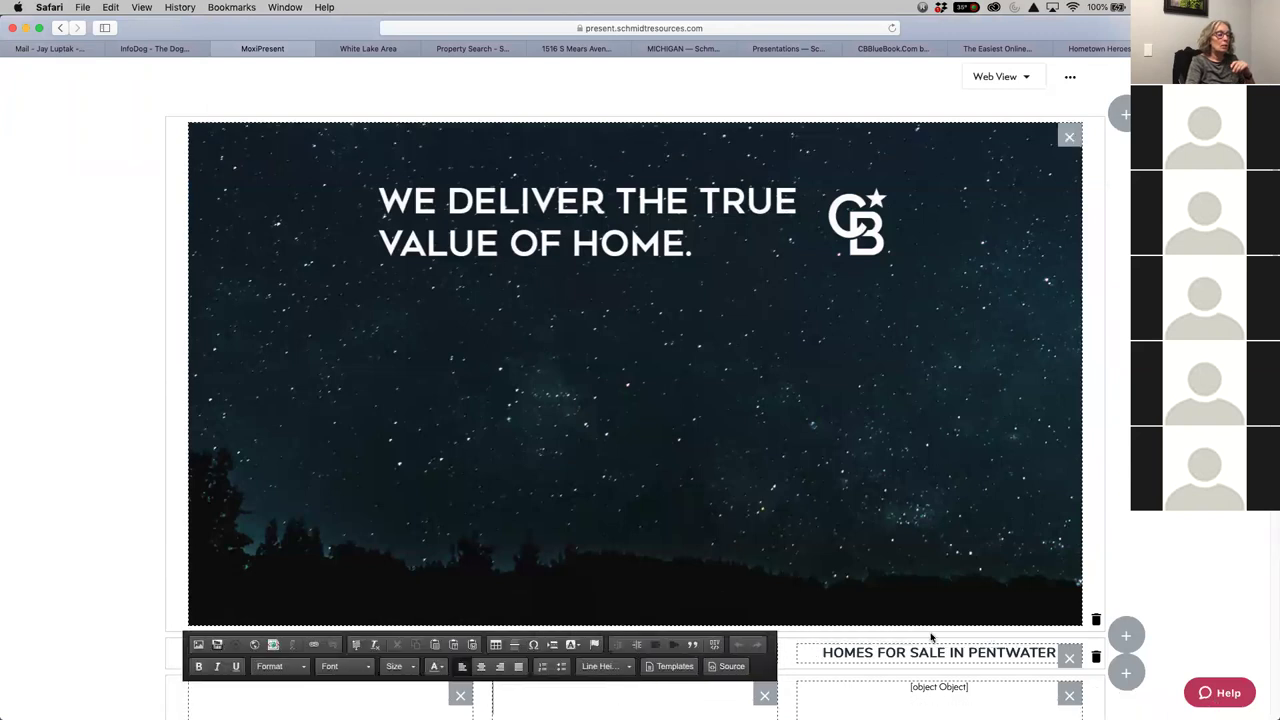
{"action": "scroll", "coordinate": [930, 640], "scroll_direction": "down", "scroll_amount": 5}
{"action": "scroll", "coordinate": [1062, 654], "scroll_direction": "down", "scroll_amount": 5}
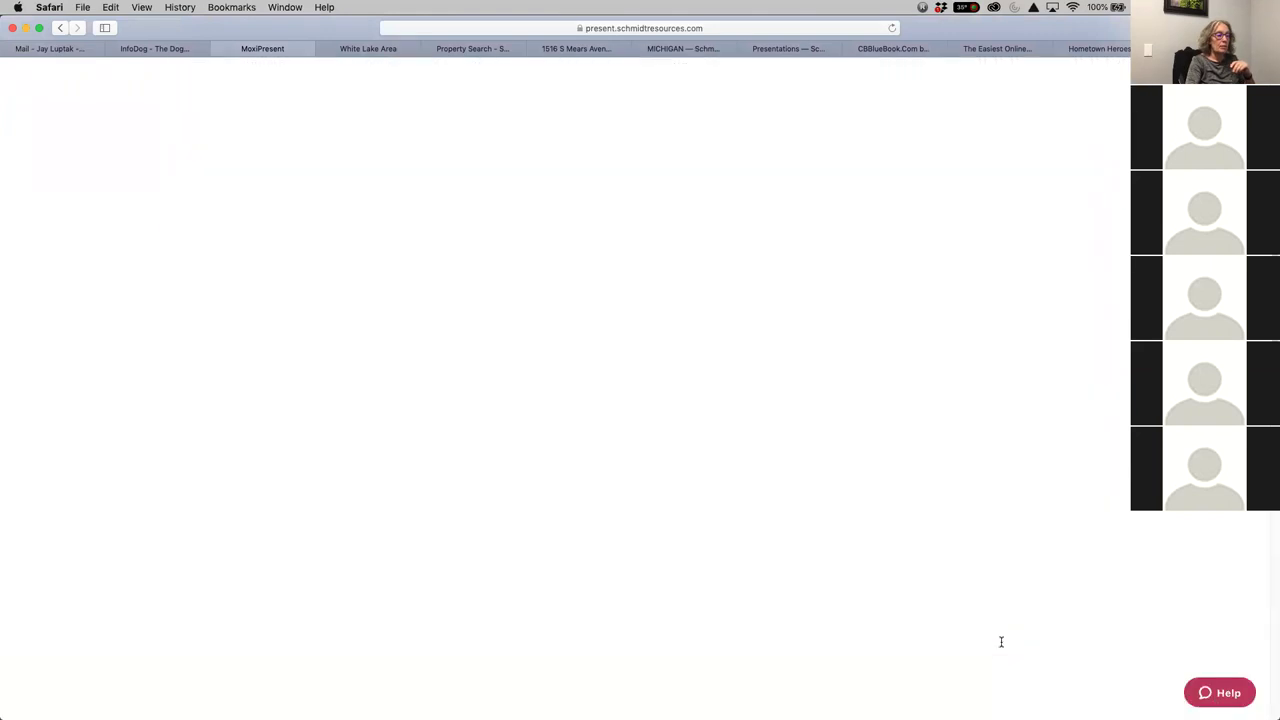
{"action": "scroll", "coordinate": [540, 575], "scroll_direction": "up", "scroll_amount": 5}
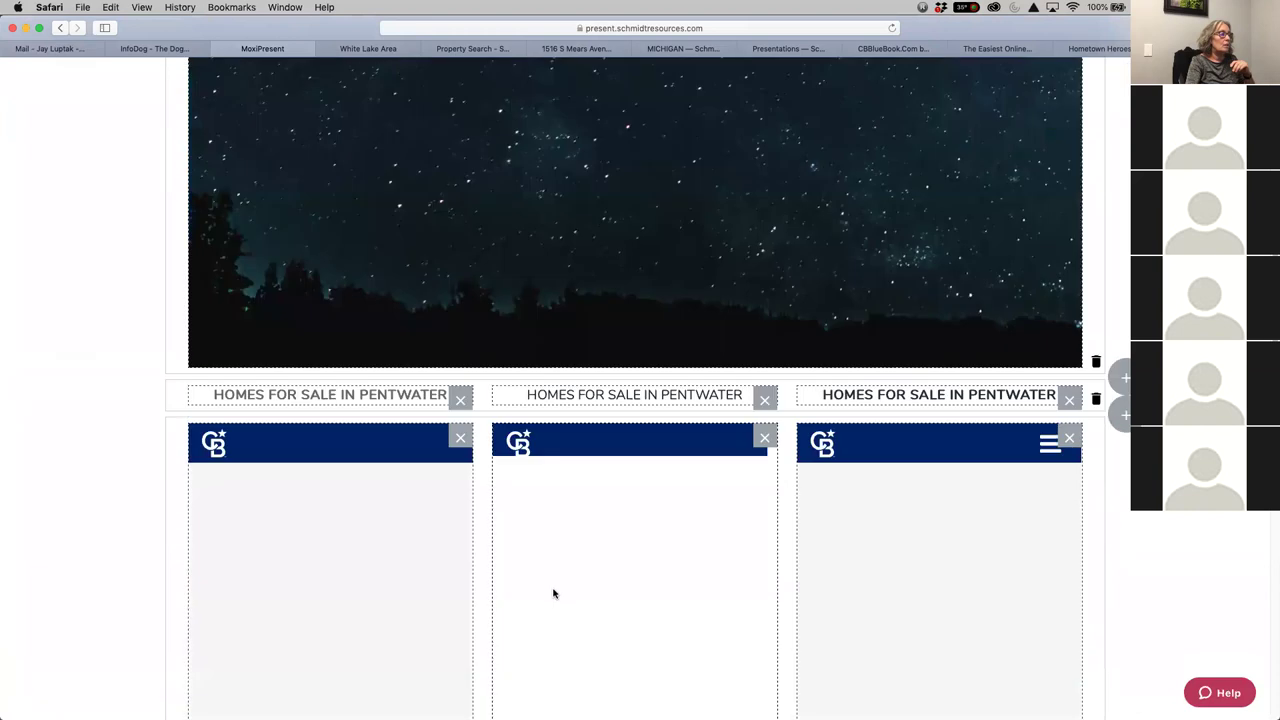
{"action": "scroll", "coordinate": [826, 580], "scroll_direction": "down", "scroll_amount": 3}
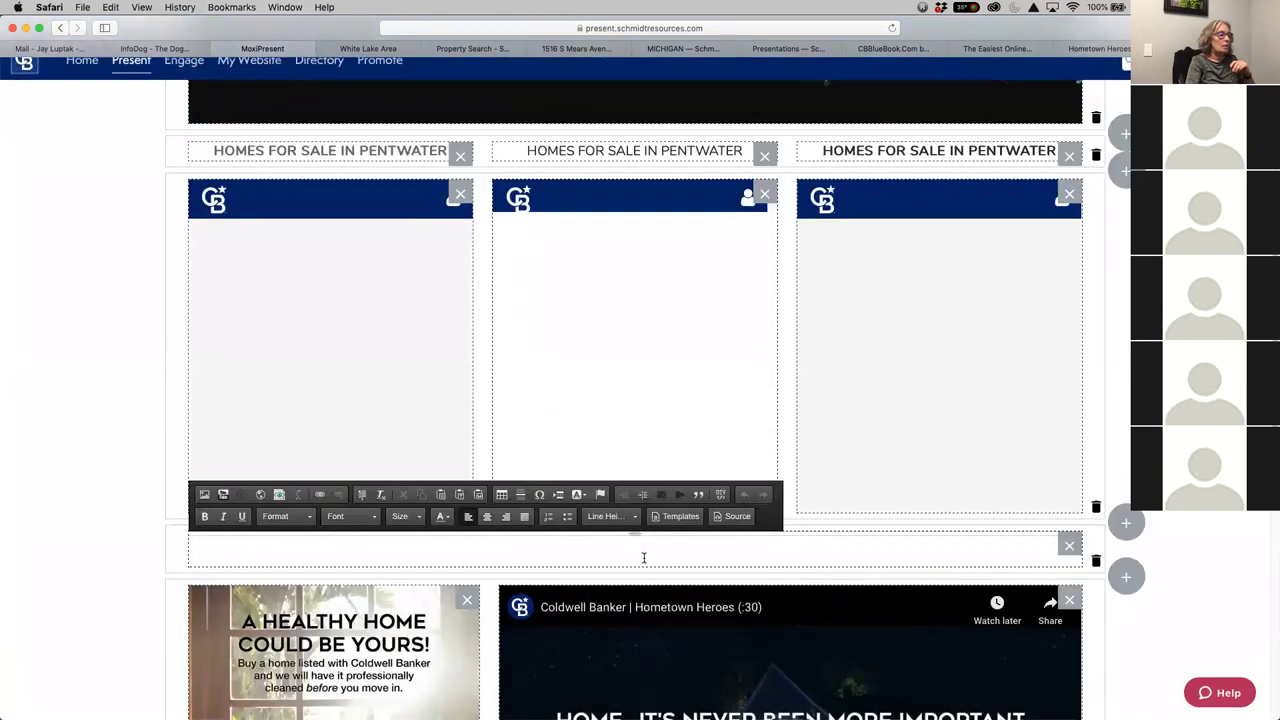
{"action": "scroll", "coordinate": [897, 494], "scroll_direction": "down", "scroll_amount": 1}
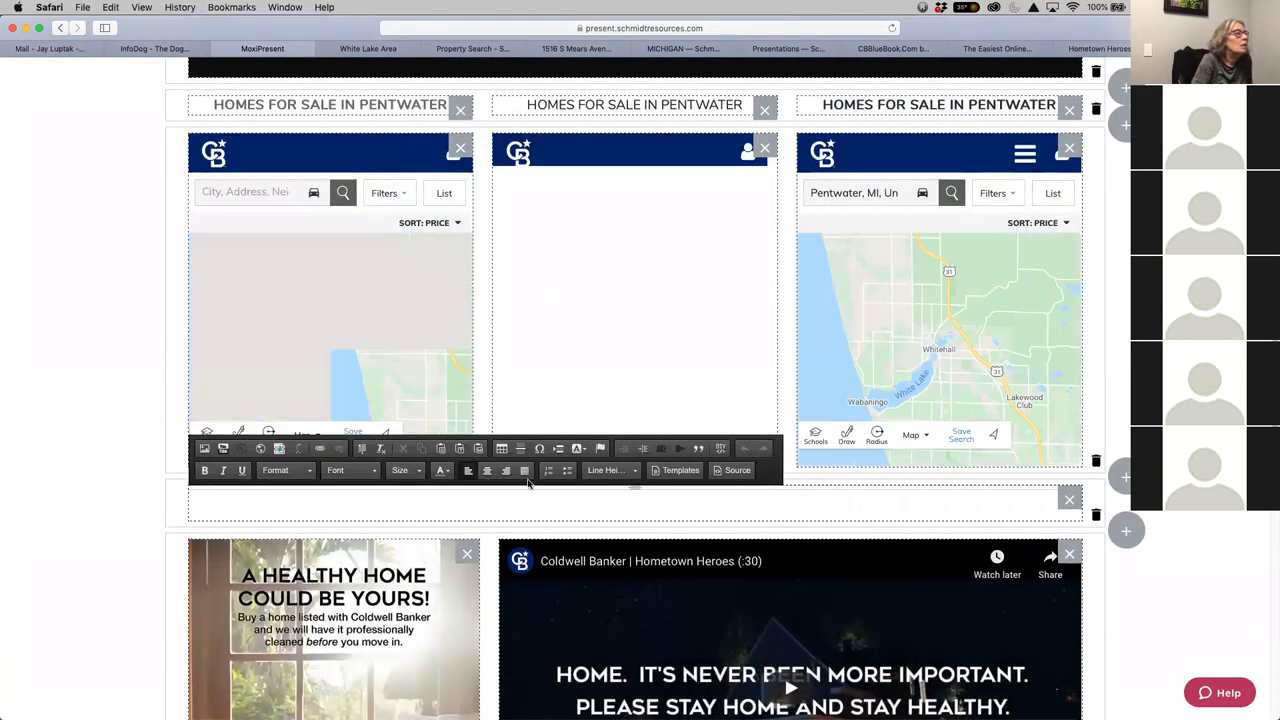
{"action": "left_click", "coordinate": [584, 450]}
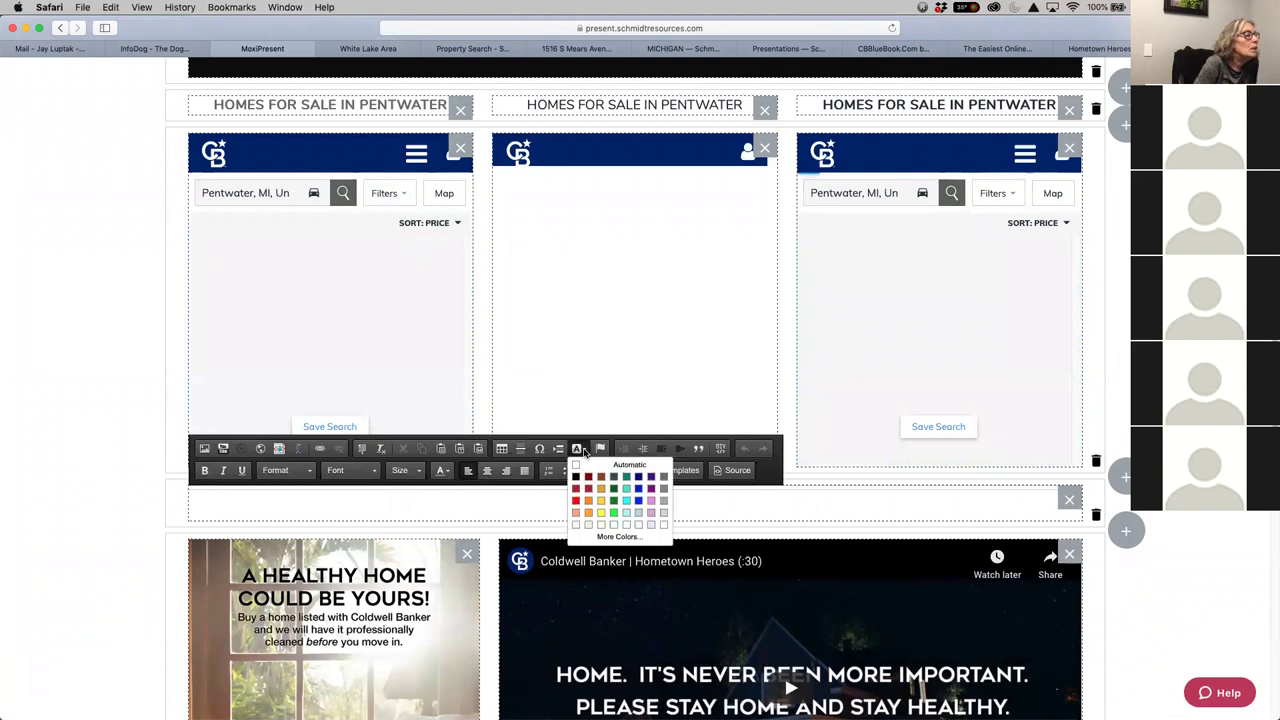
{"action": "left_click", "coordinate": [345, 504]}
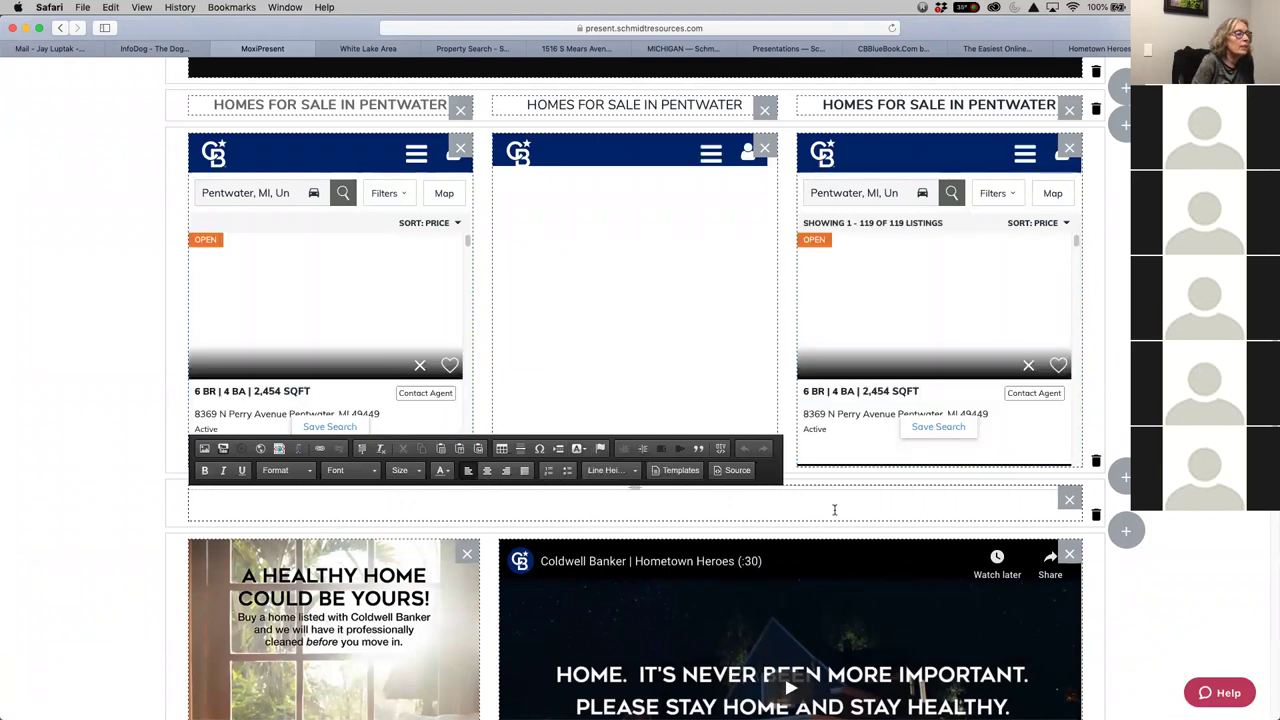